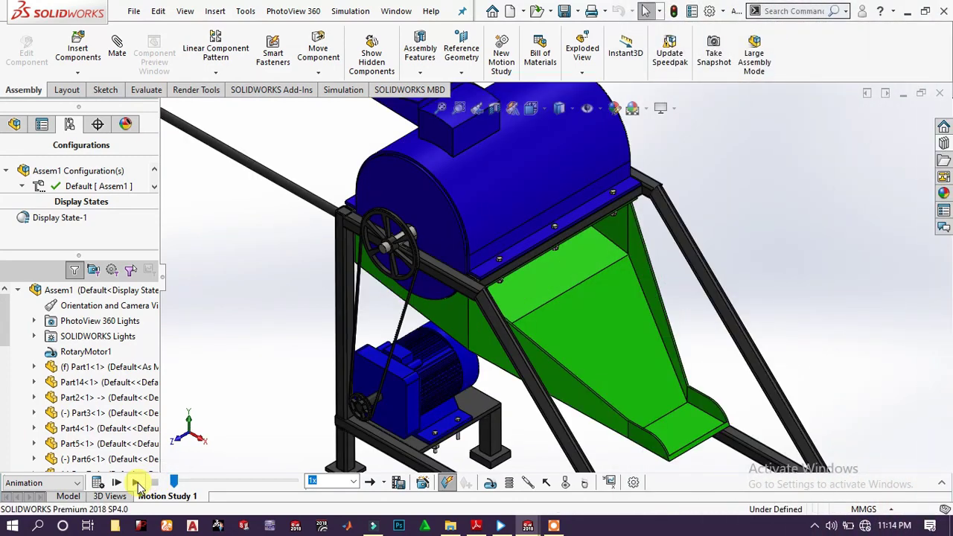
# - Play the assembled maize sheller's motion study
pyautogui.click(137, 483)
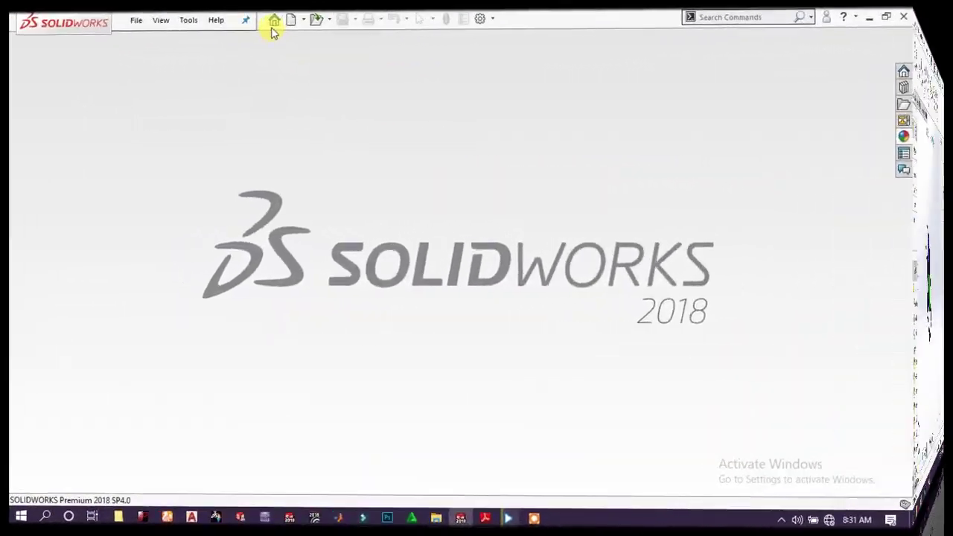
# - Create a new assembly document
pyautogui.click(297, 13)
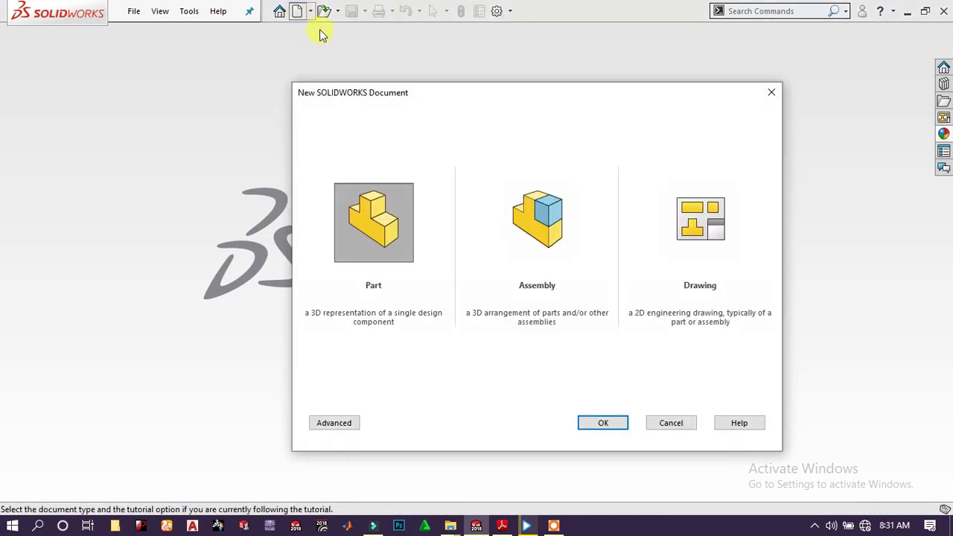
pyautogui.click(512, 222)
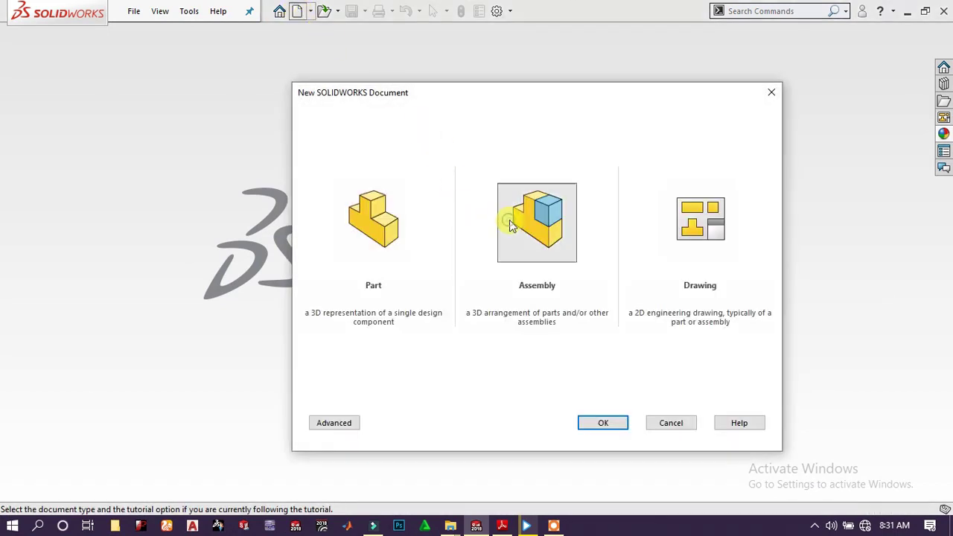
pyautogui.click(605, 423)
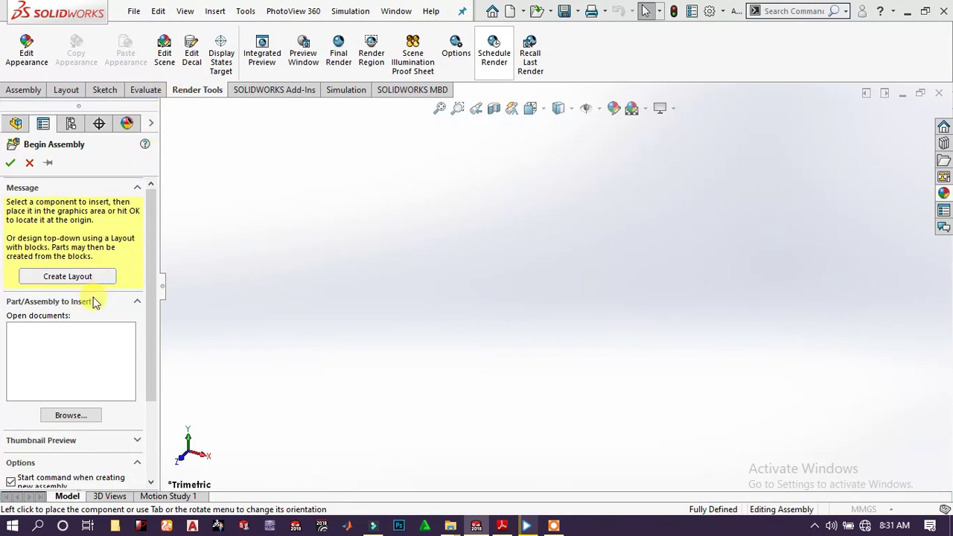
# - Load all ten part files (Part1–Part9, Part14) using the Part quick filter
pyautogui.click(71, 416)
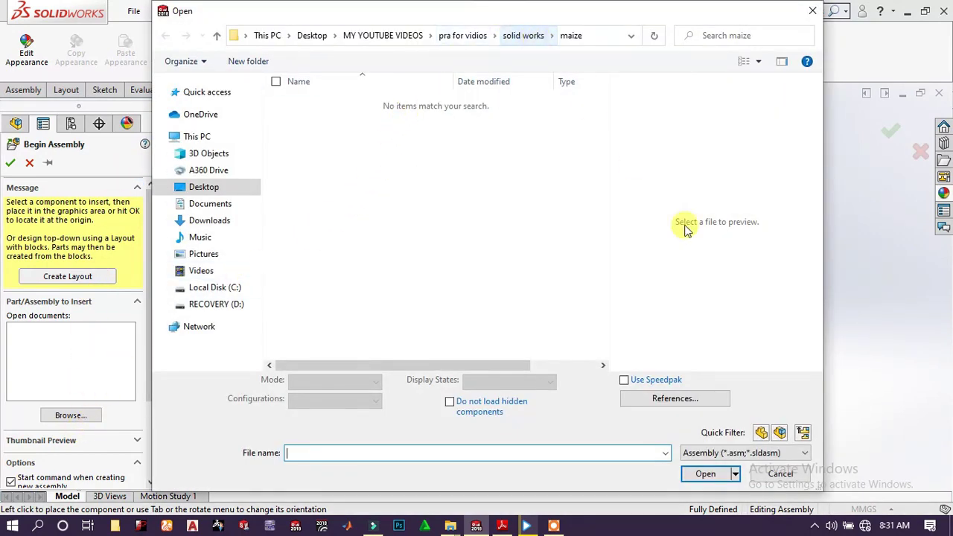
pyautogui.click(761, 433)
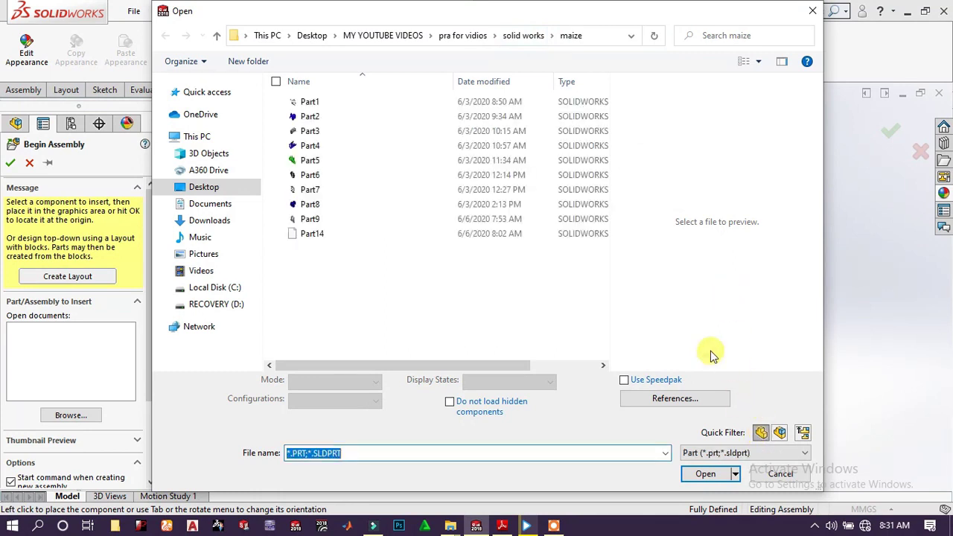
pyautogui.moveTo(306, 269); pyautogui.dragTo(374, 82)
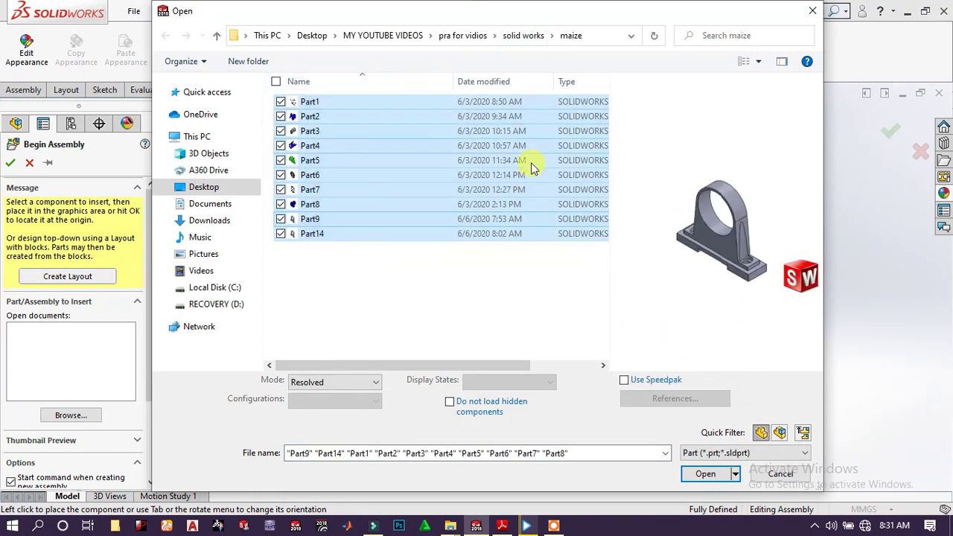
pyautogui.click(707, 475)
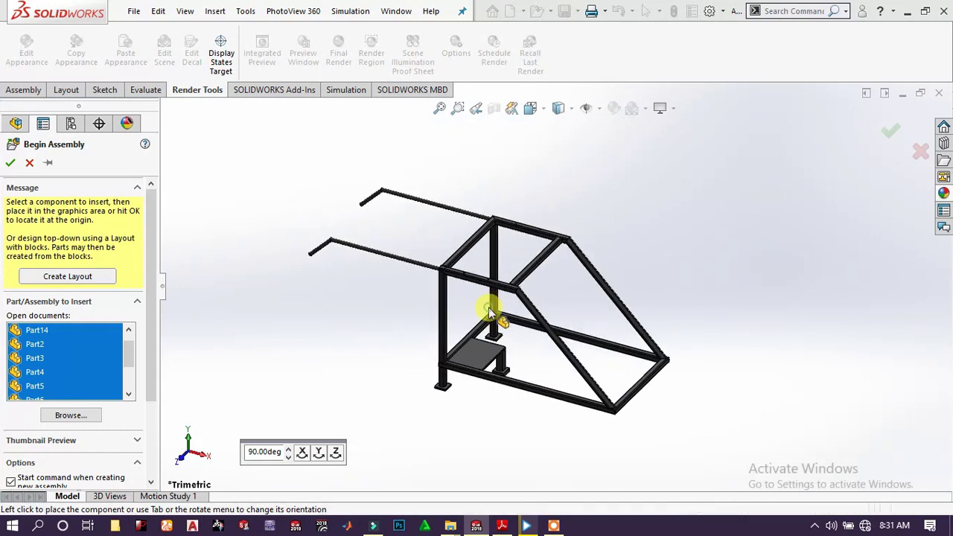
# - Place the As Machined frame, pipe clamp, blue hood and perforated sieve
pyautogui.click(489, 307)
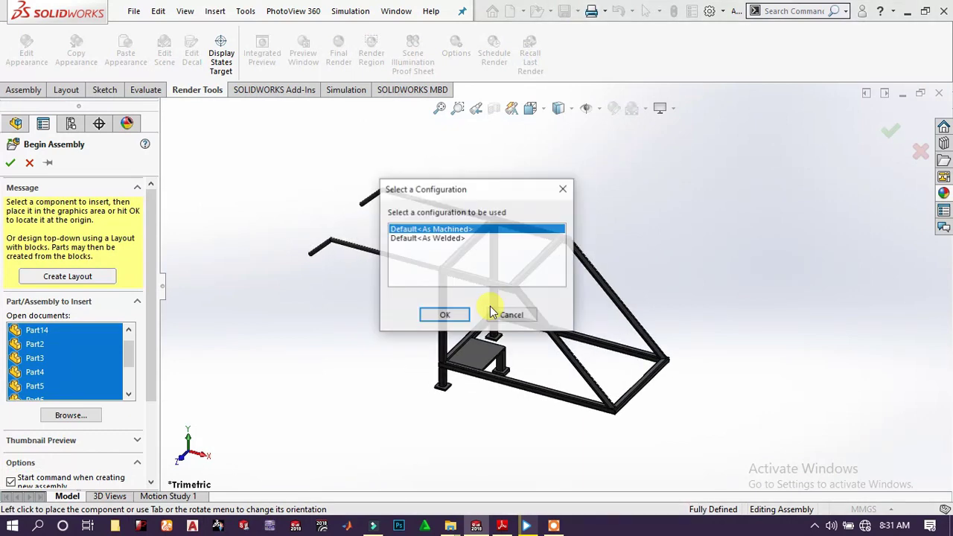
pyautogui.click(447, 316)
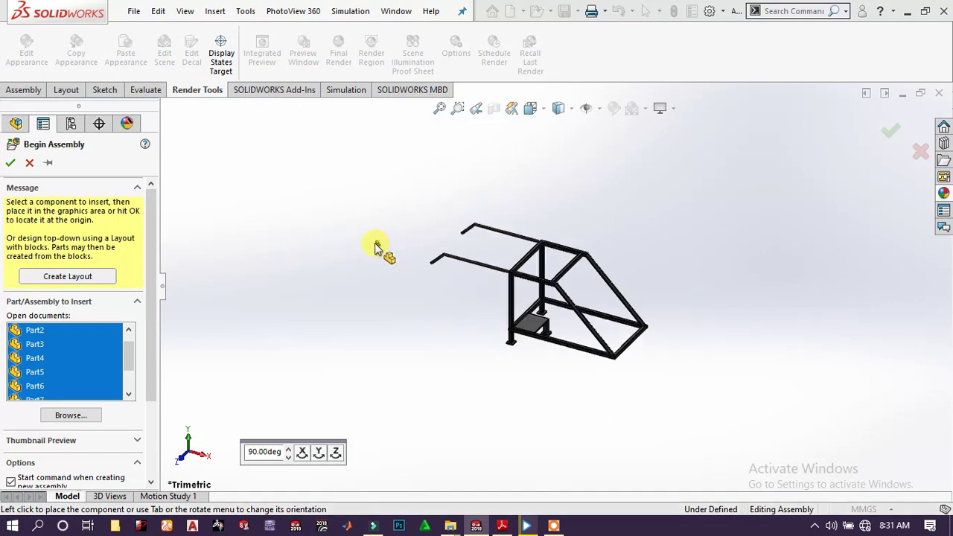
pyautogui.scroll(-10, 521, 272)
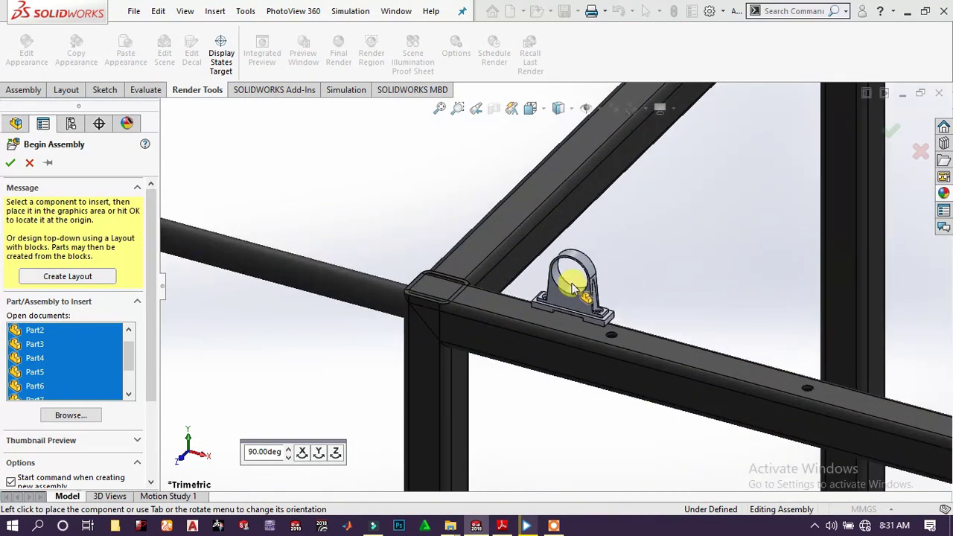
pyautogui.click(577, 301)
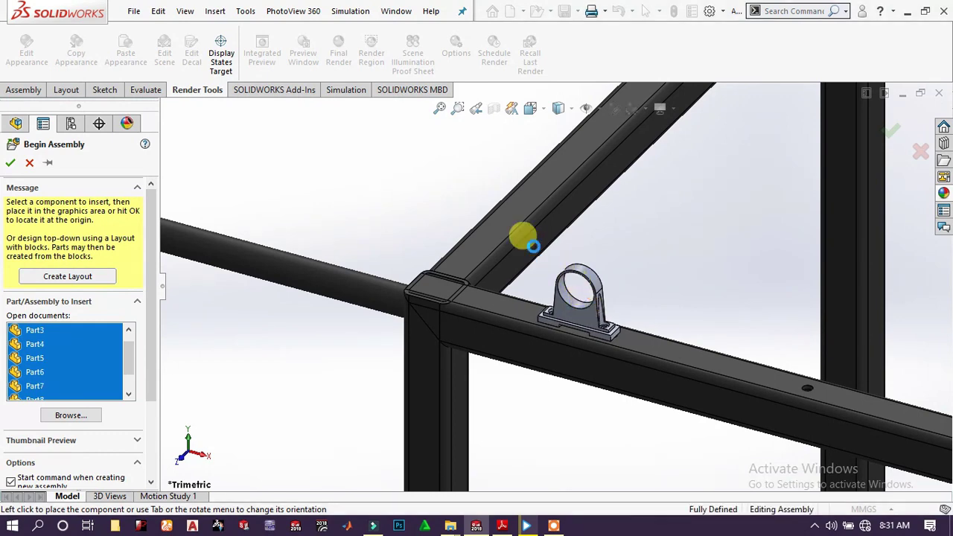
pyautogui.scroll(10, 484, 223)
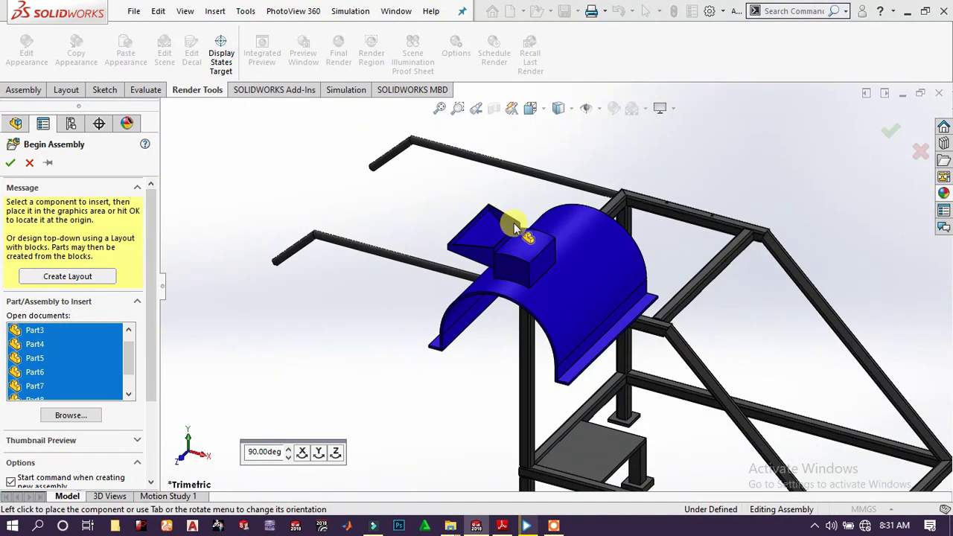
pyautogui.click(648, 155)
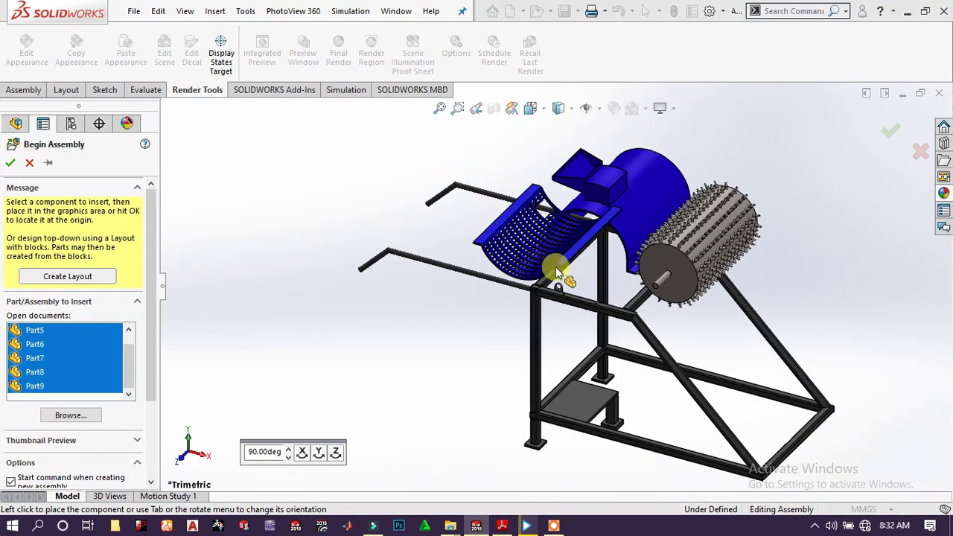
pyautogui.click(604, 380)
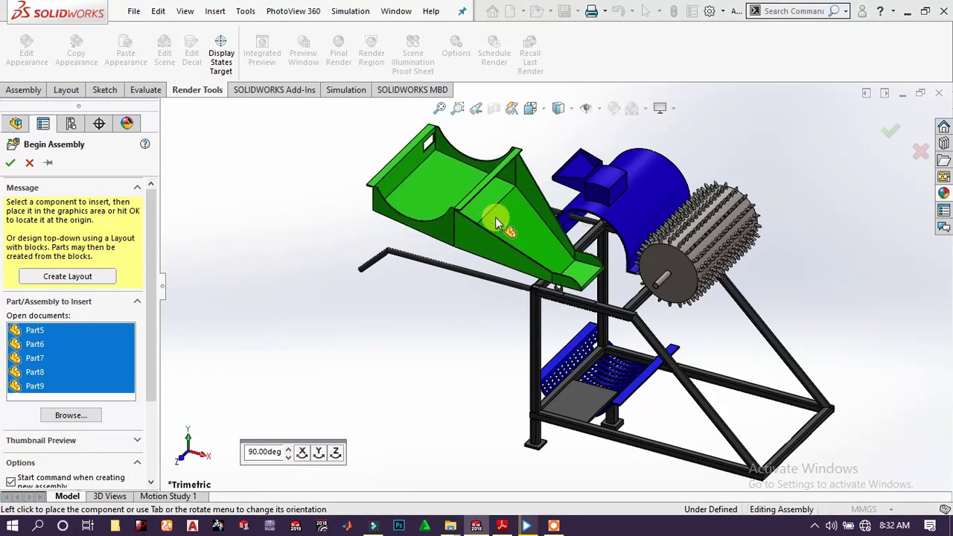
# - Place the reoriented green hopper, small and large pulleys, and the motor
pyautogui.press('Tab')
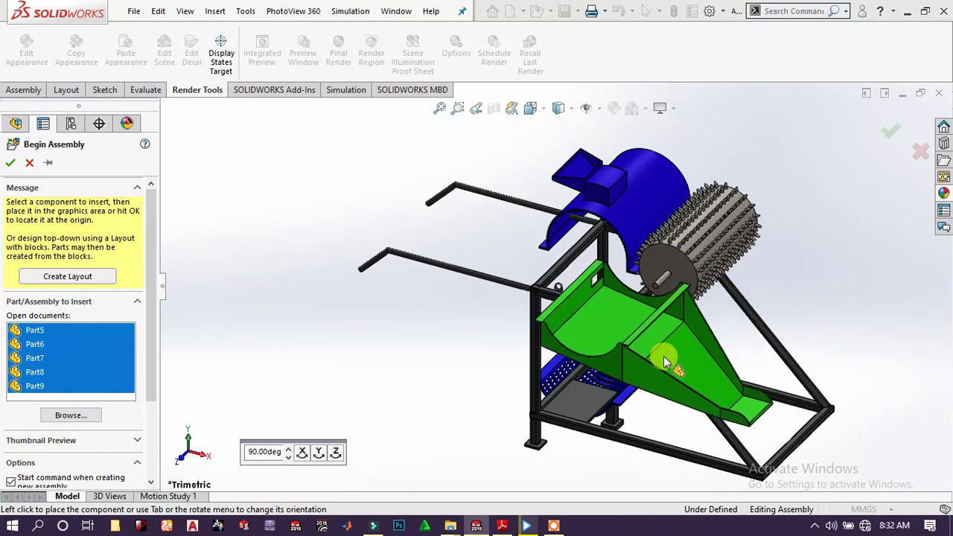
pyautogui.click(874, 278)
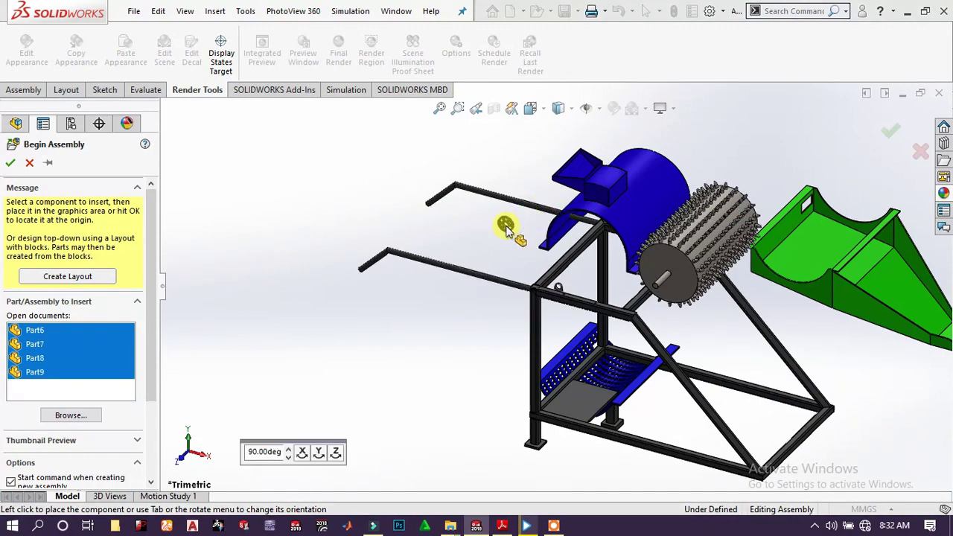
pyautogui.scroll(3, 522, 242)
pyautogui.scroll(-4, 543, 260)
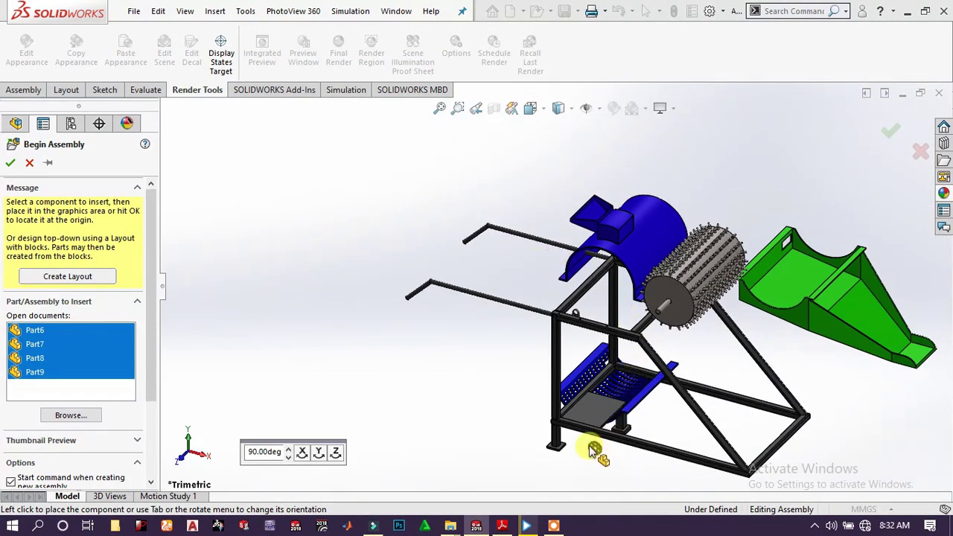
pyautogui.scroll(-5, 593, 450)
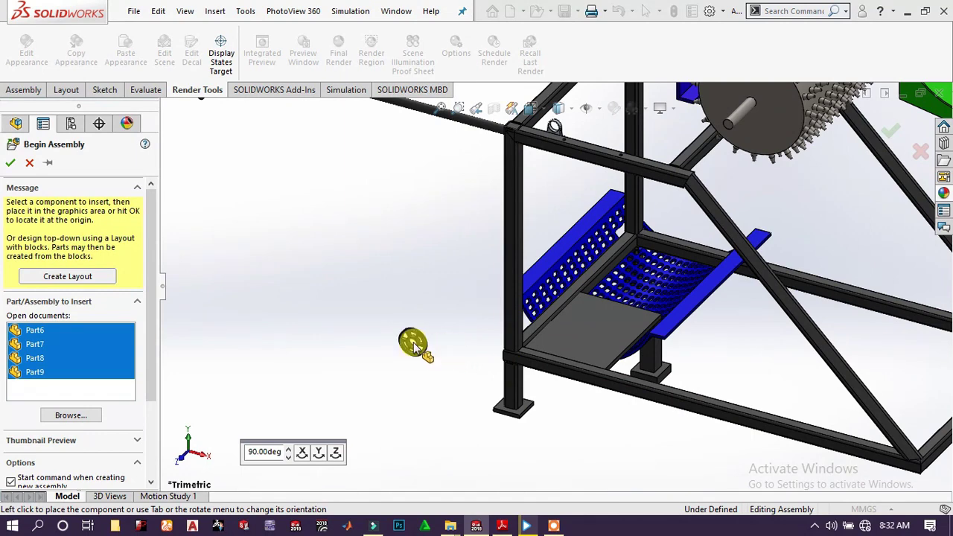
pyautogui.click(415, 347)
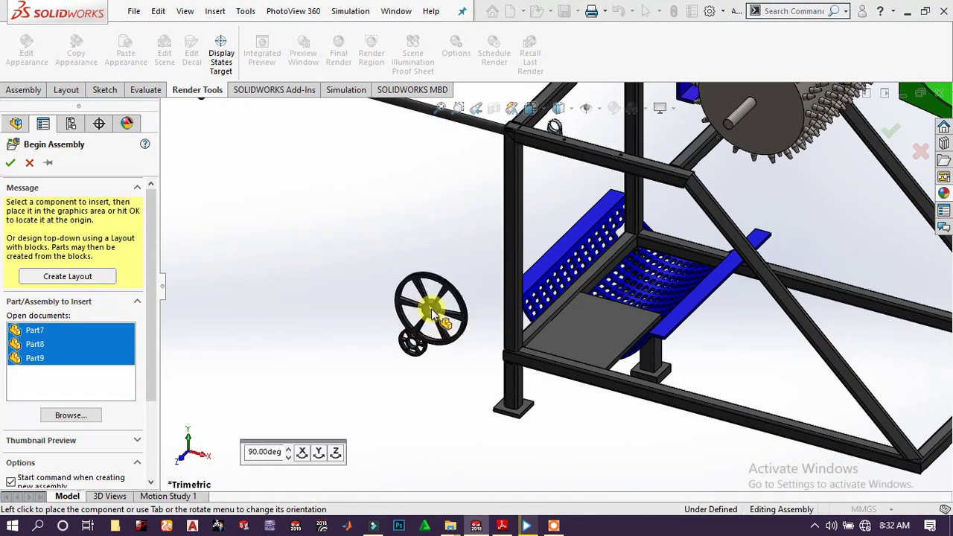
pyautogui.scroll(3, 543, 181)
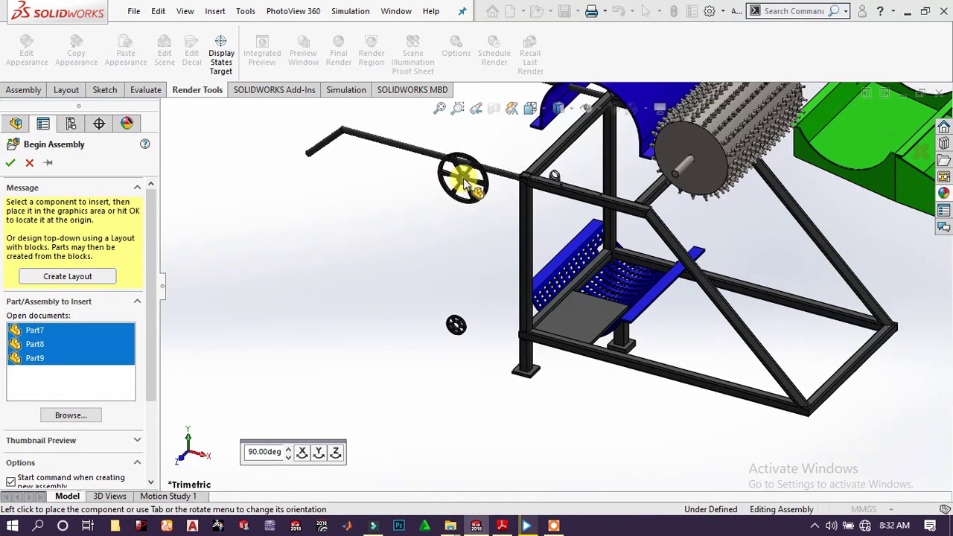
pyautogui.click(449, 181)
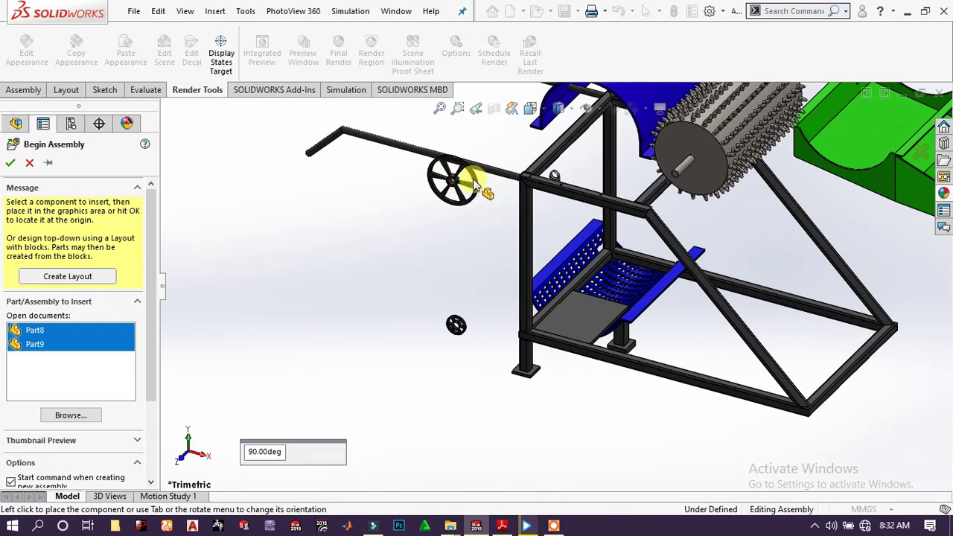
pyautogui.scroll(-4, 570, 302)
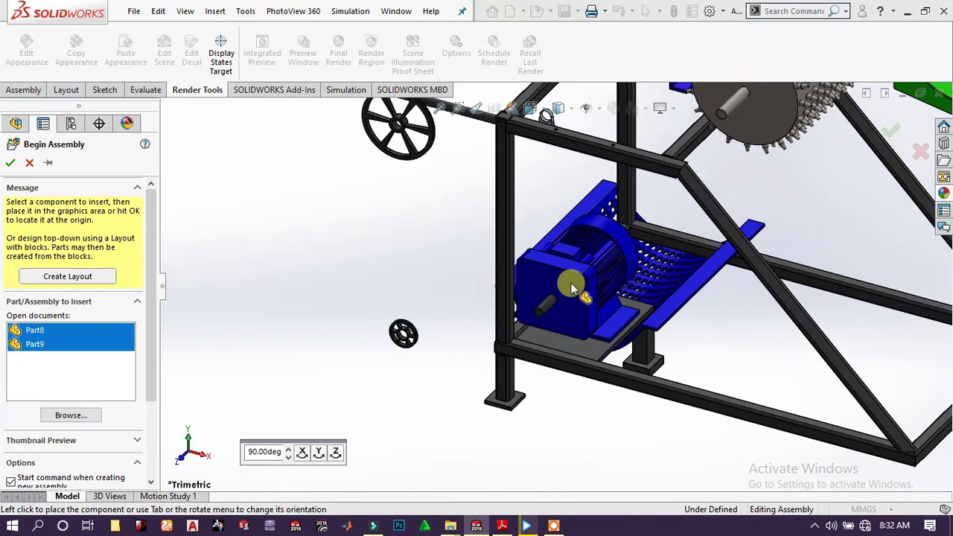
pyautogui.click(569, 279)
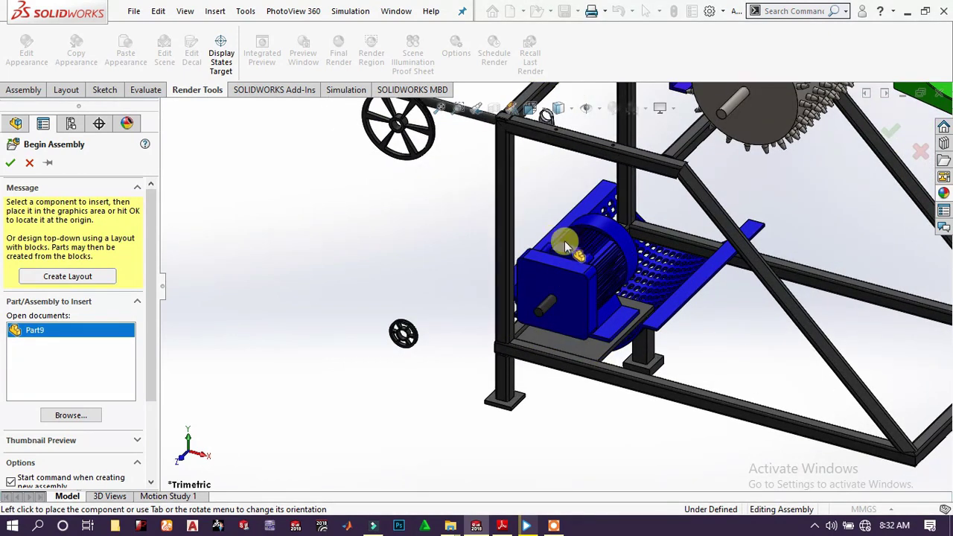
pyautogui.scroll(6, 562, 232)
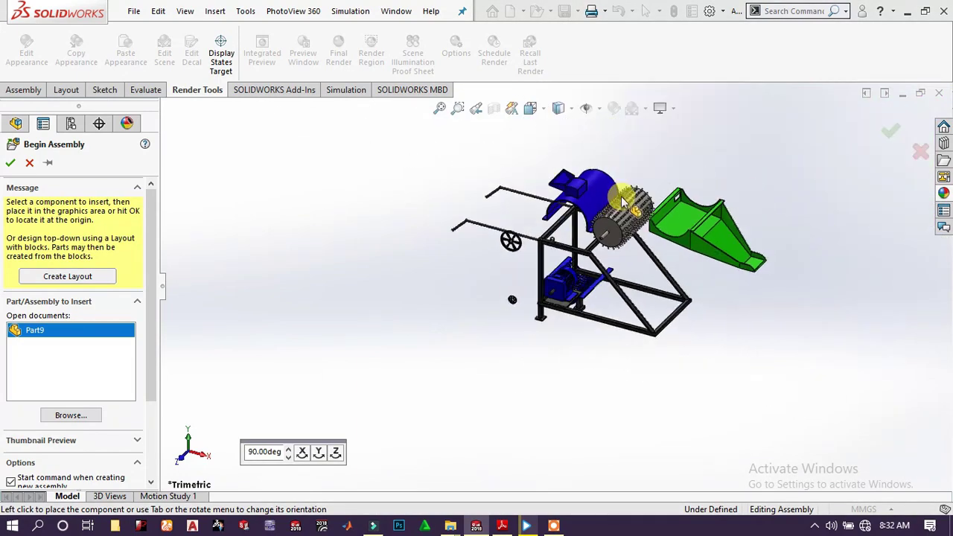
pyautogui.scroll(-10, 575, 225)
pyautogui.scroll(-3, 575, 226)
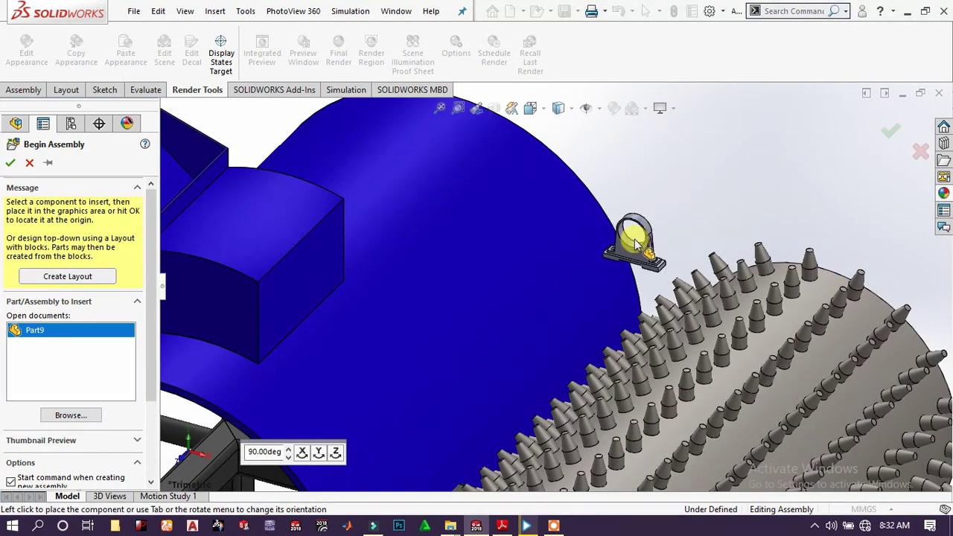
# - Place the last bearing block beside the frame's top tube near the drum
pyautogui.click(633, 237)
pyautogui.scroll(10, 521, 275)
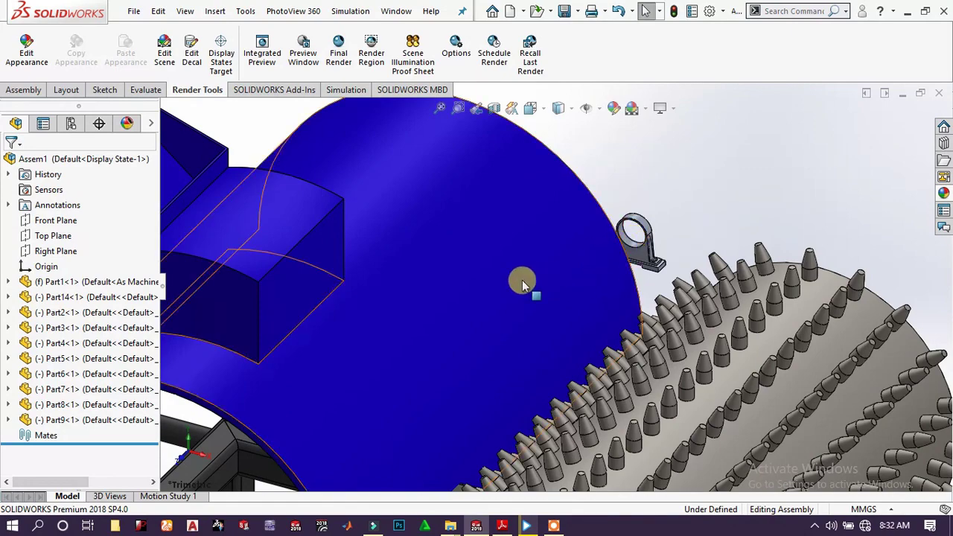
pyautogui.scroll(5, 521, 274)
pyautogui.scroll(-3, 529, 291)
pyautogui.scroll(3, 602, 345)
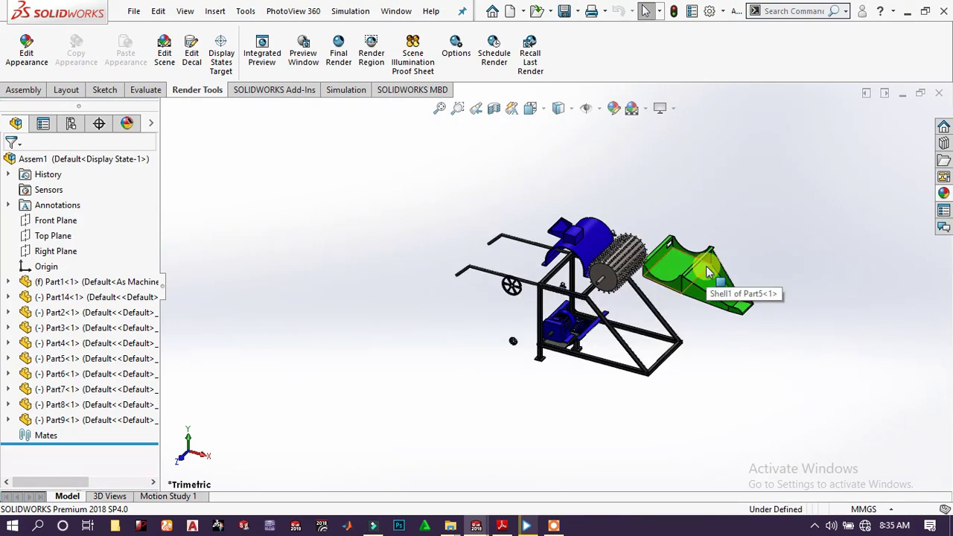
pyautogui.scroll(-8, 518, 332)
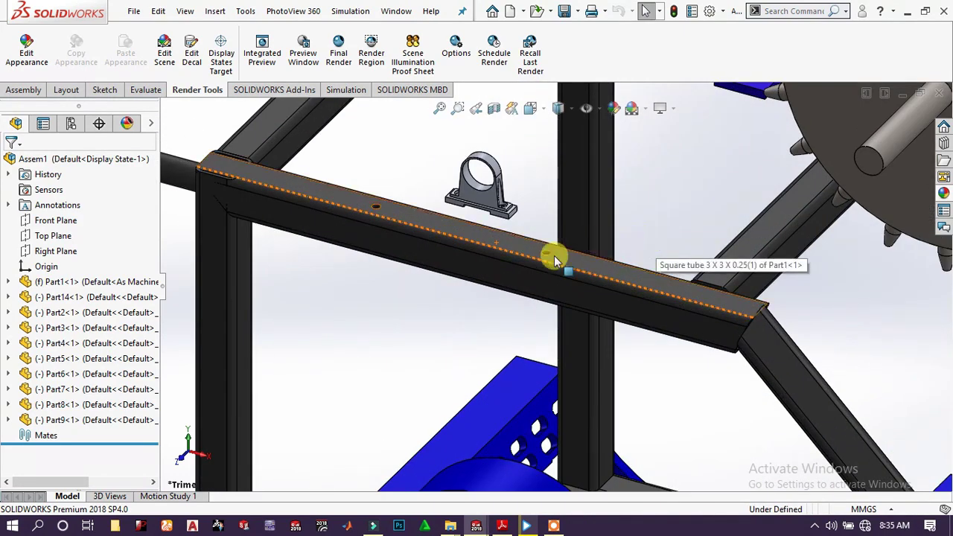
# - Save the assembly and begin editing the square frame tube part in place
pyautogui.click(554, 256)
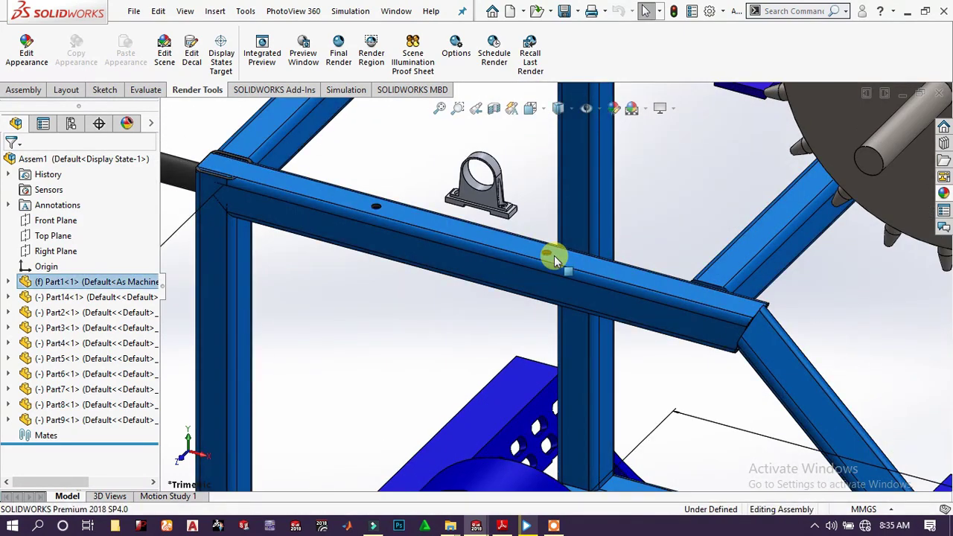
pyautogui.click(517, 251)
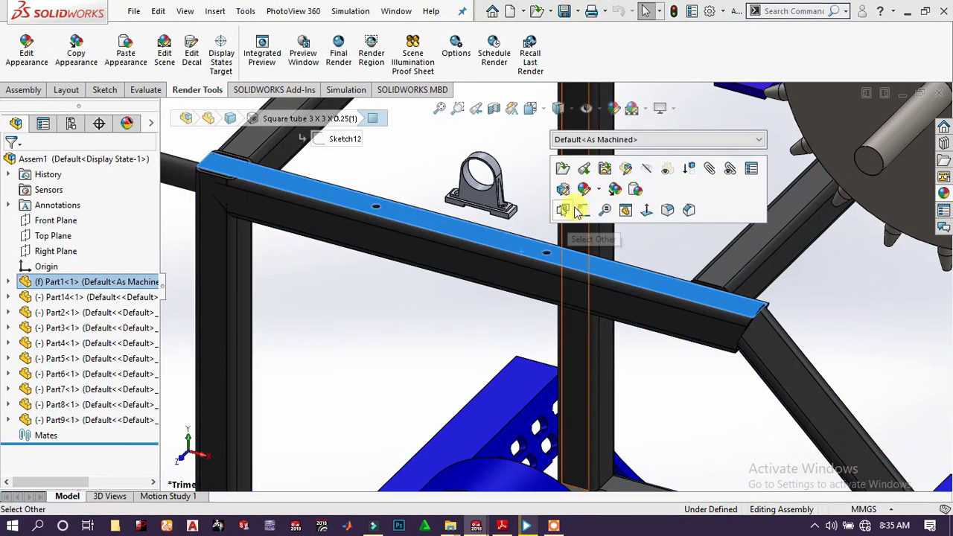
pyautogui.click(629, 167)
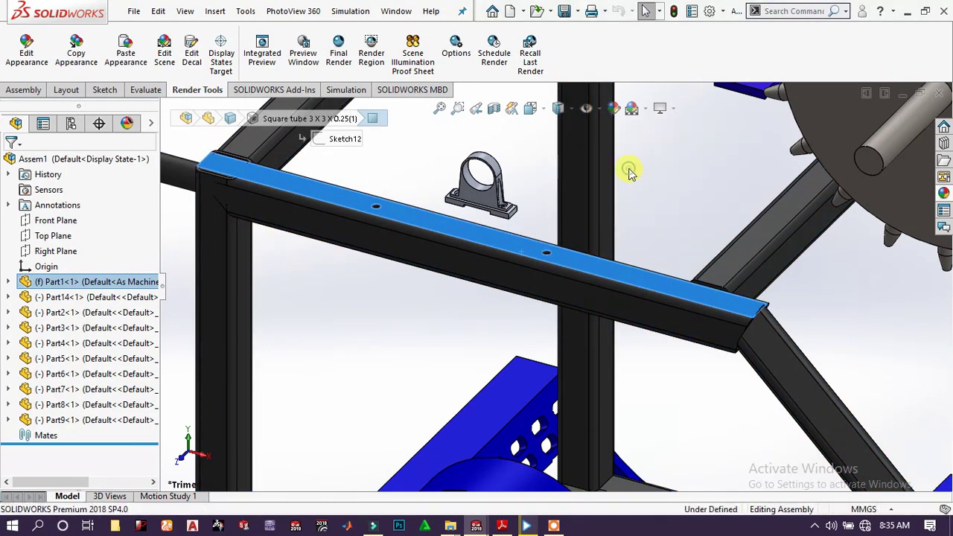
pyautogui.click(500, 280)
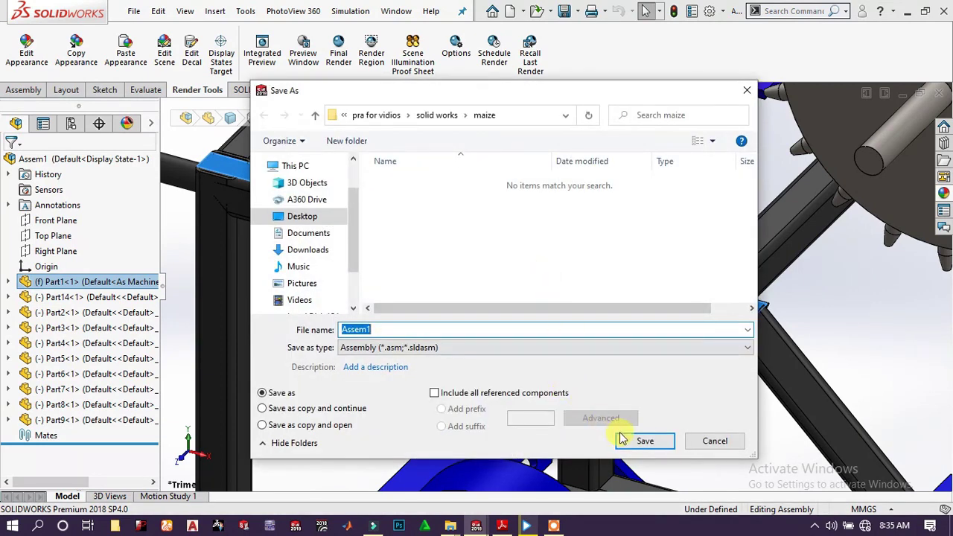
pyautogui.click(633, 440)
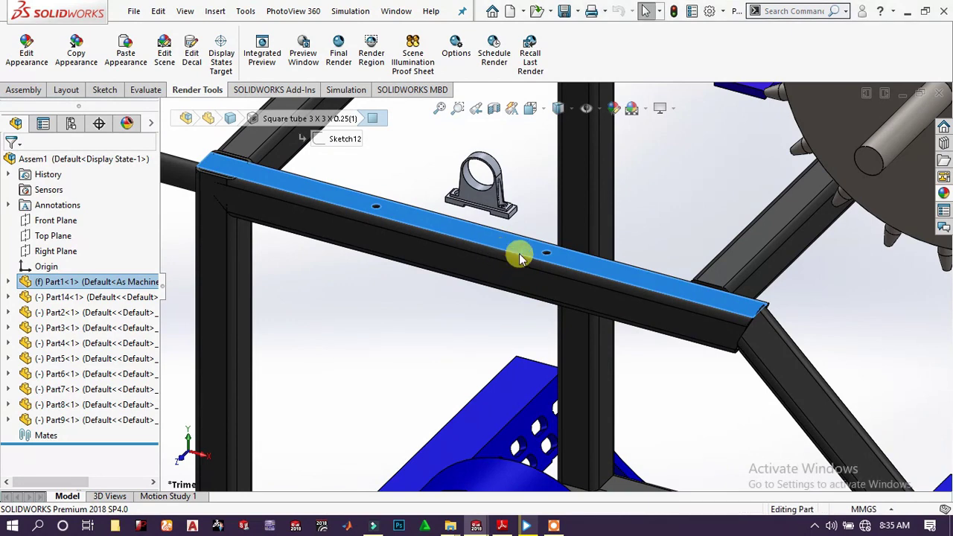
# - Open Part1's Sketch18 for editing and inspect its construction line
pyautogui.scroll(-3, 524, 249)
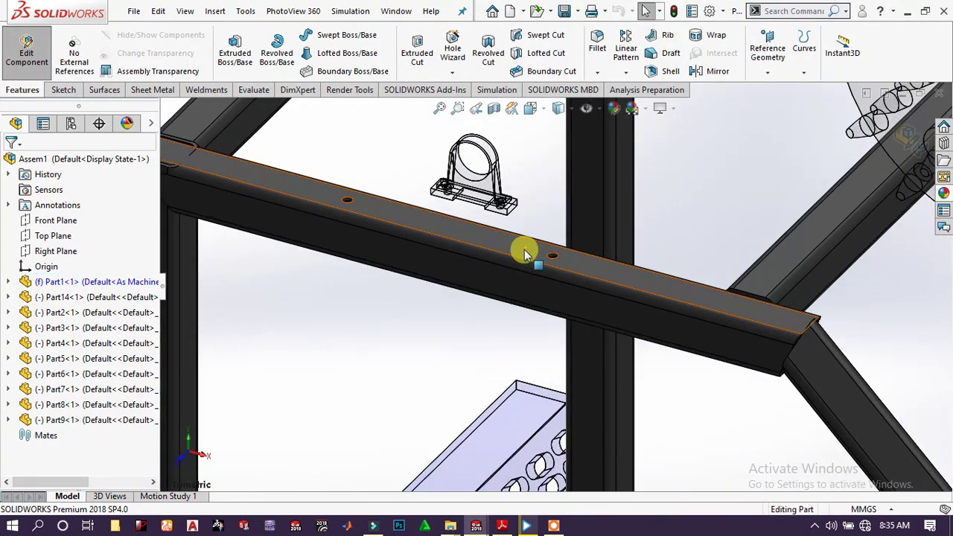
pyautogui.click(9, 282)
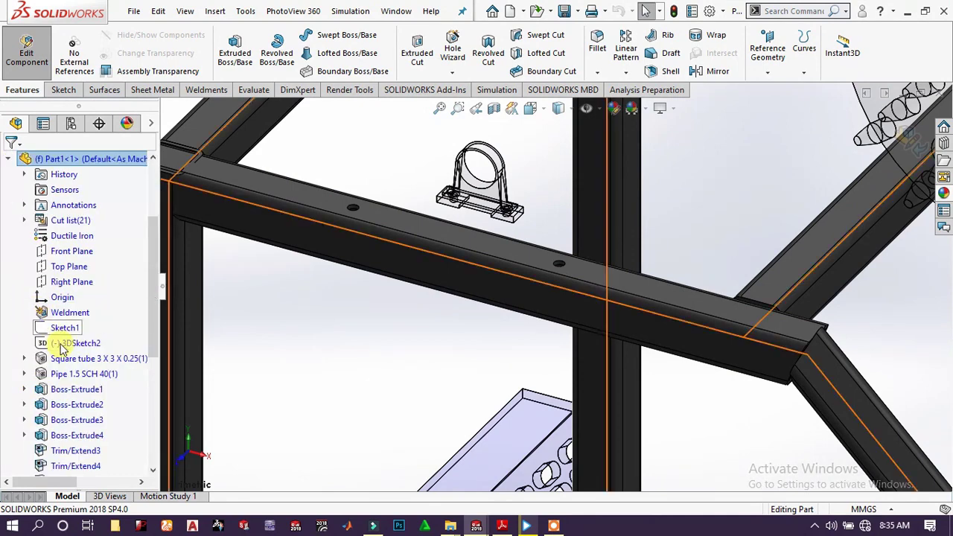
pyautogui.scroll(-3, 77, 430)
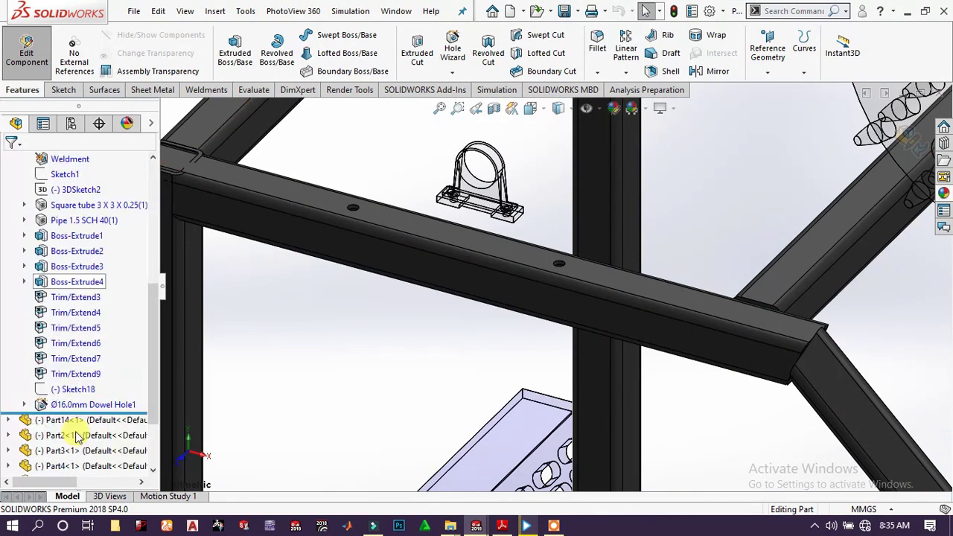
pyautogui.click(71, 389)
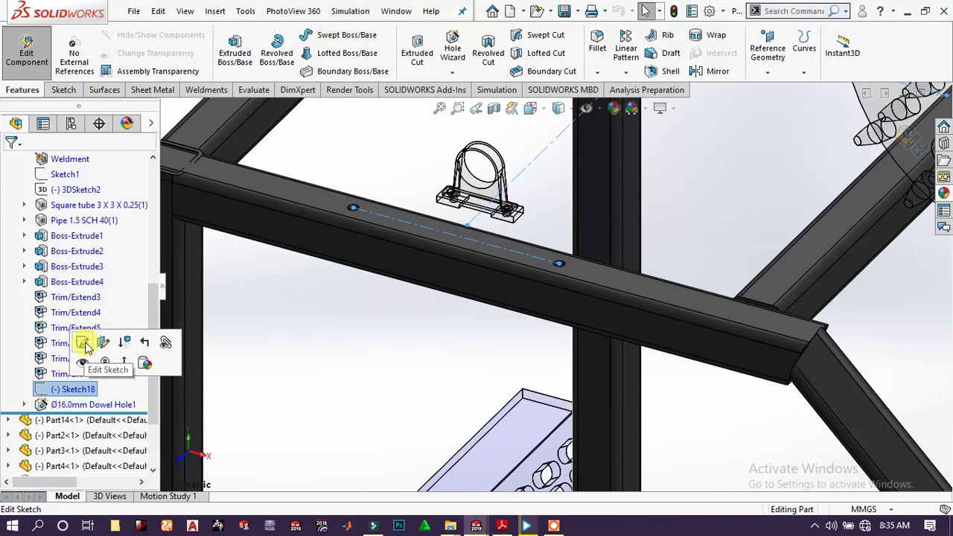
pyautogui.click(83, 344)
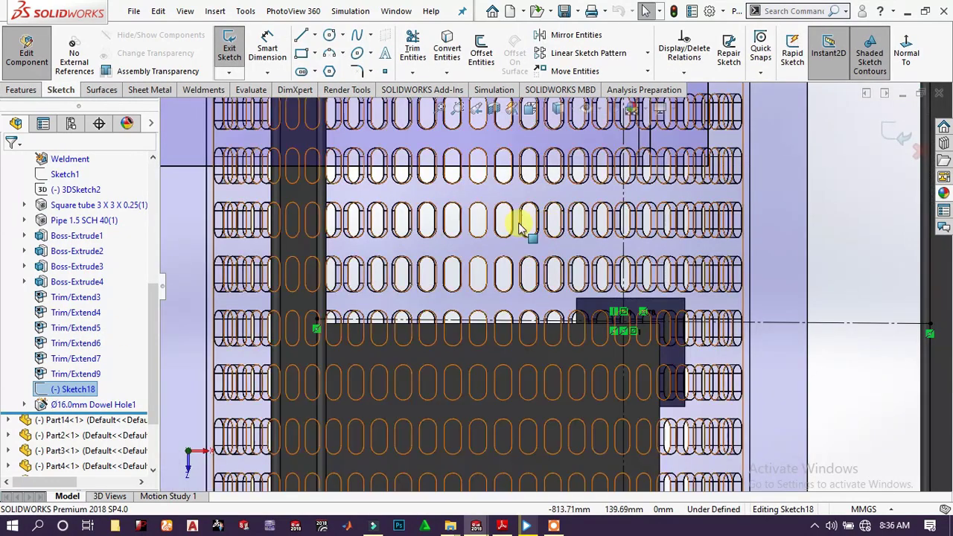
pyautogui.scroll(6, 605, 321)
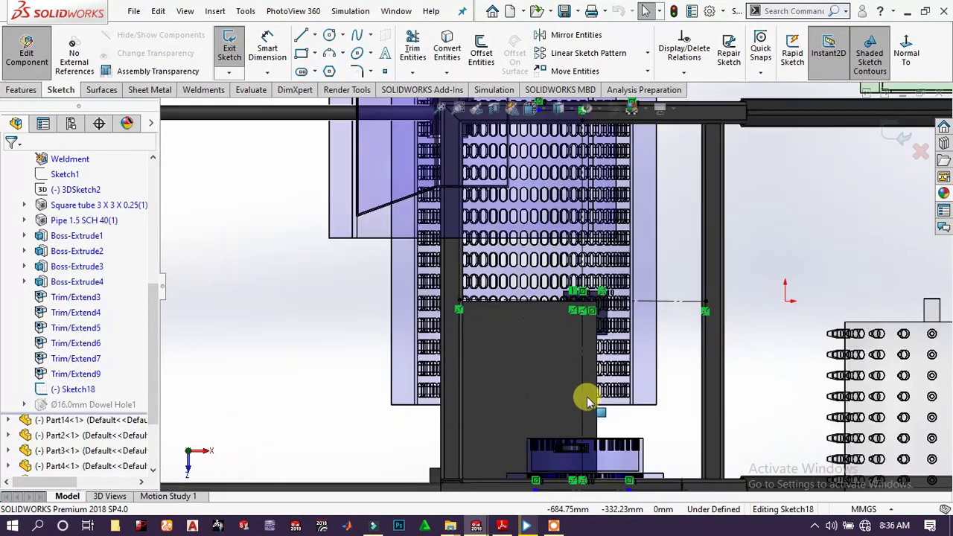
pyautogui.scroll(-5, 596, 386)
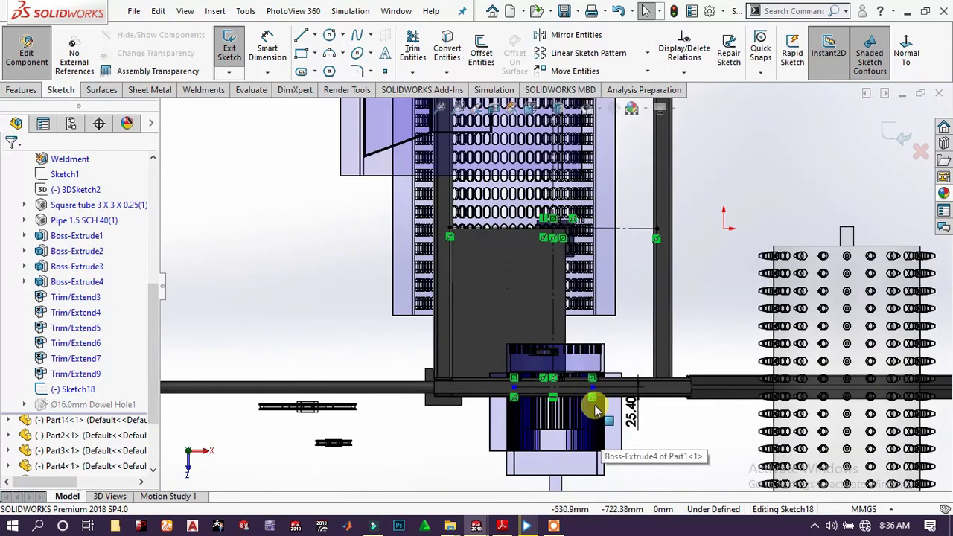
pyautogui.scroll(-4, 593, 370)
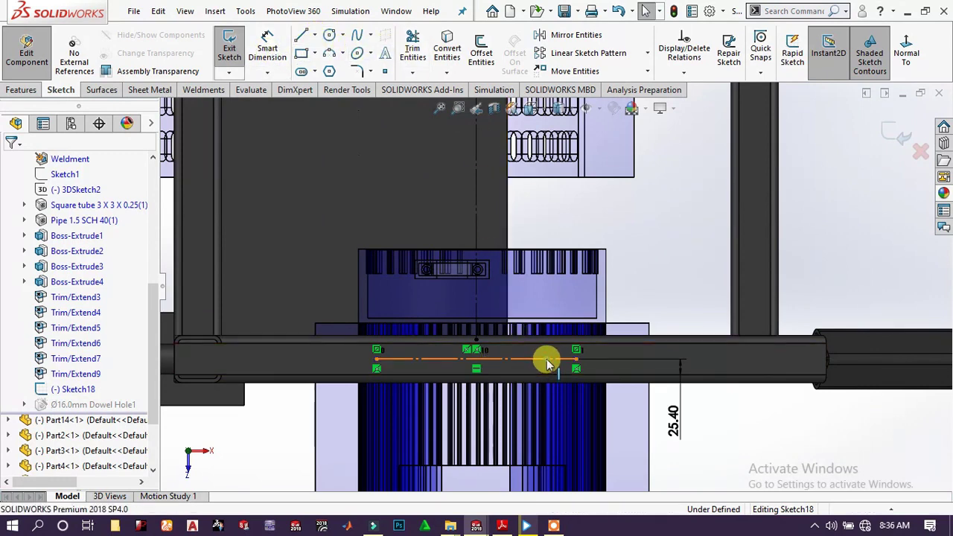
pyautogui.click(579, 384)
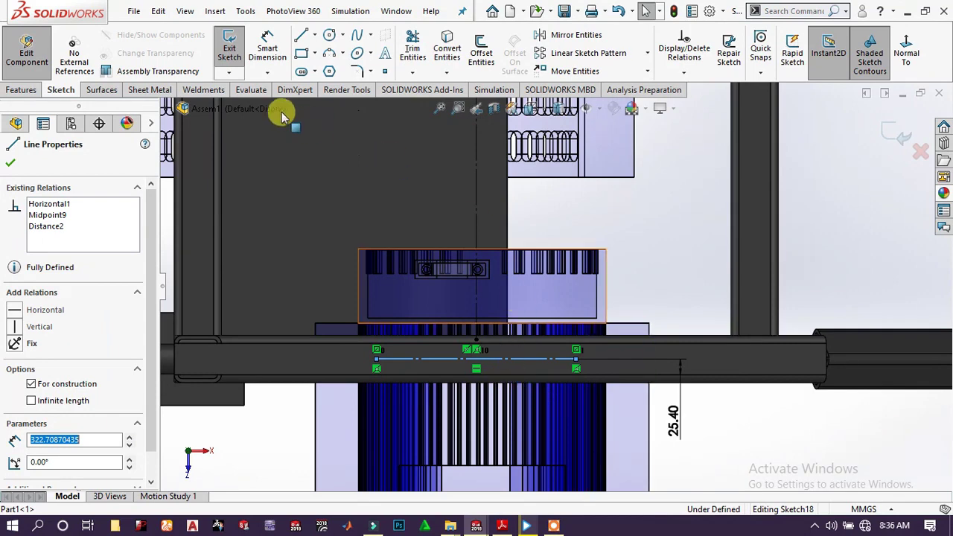
# - Dimension the construction line to 82.5 mm and exit Sketch18
pyautogui.click(280, 48)
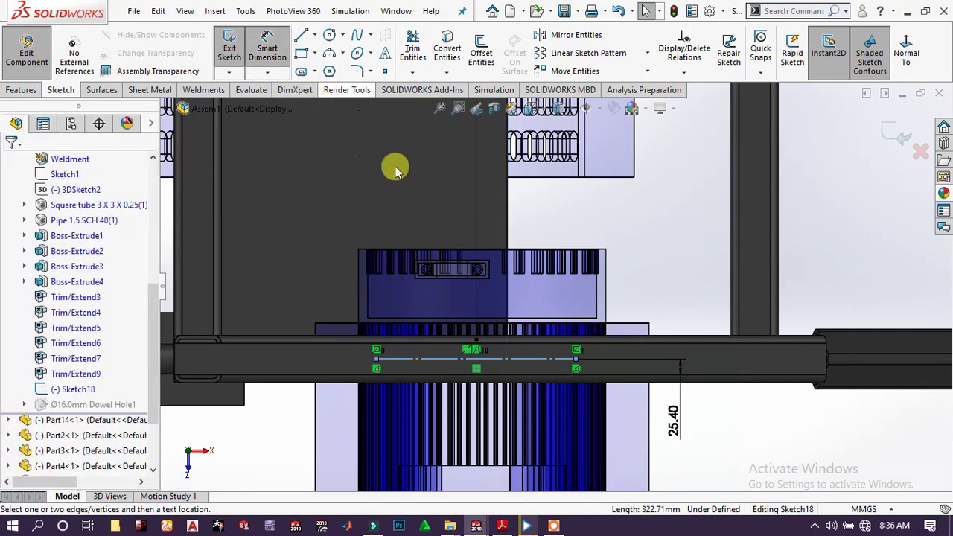
pyautogui.click(541, 363)
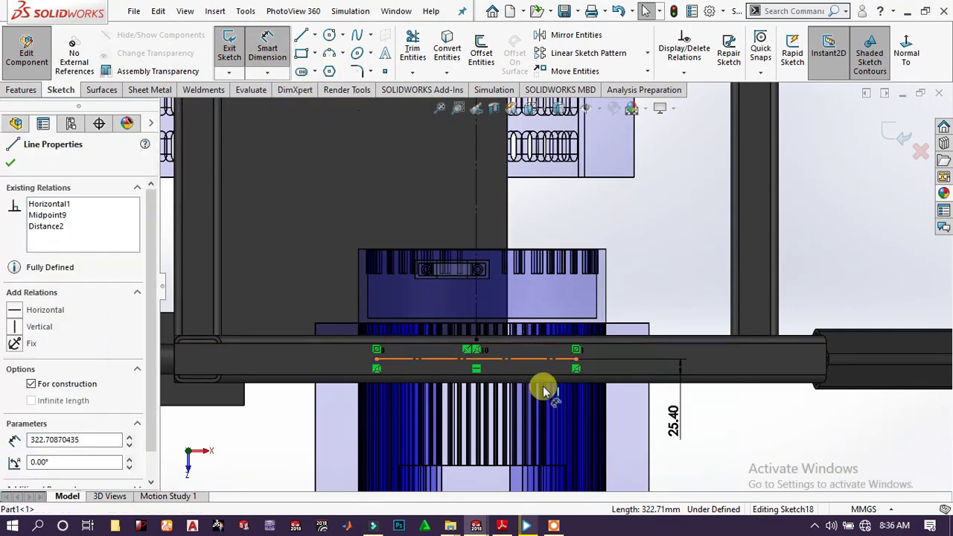
pyautogui.scroll(2, 596, 365)
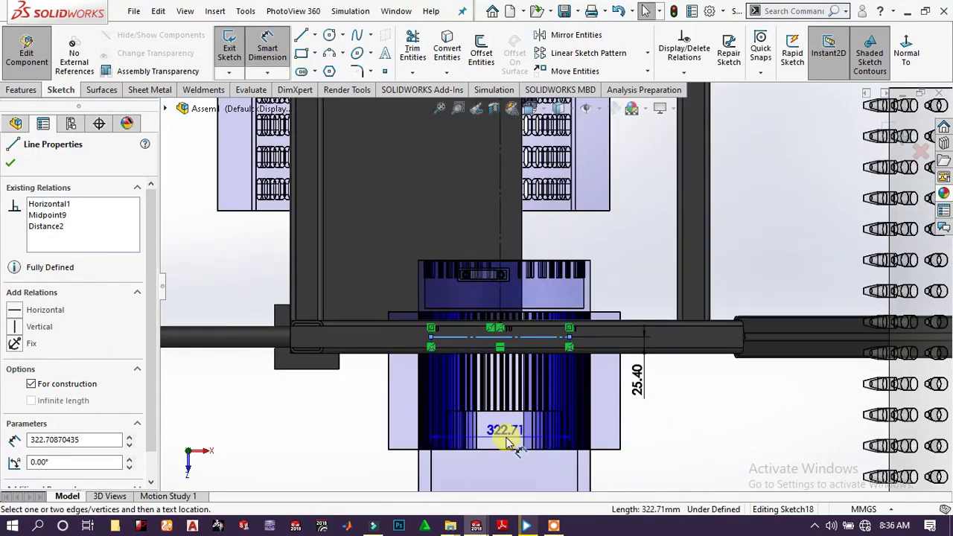
pyautogui.scroll(3, 509, 431)
pyautogui.scroll(1, 506, 421)
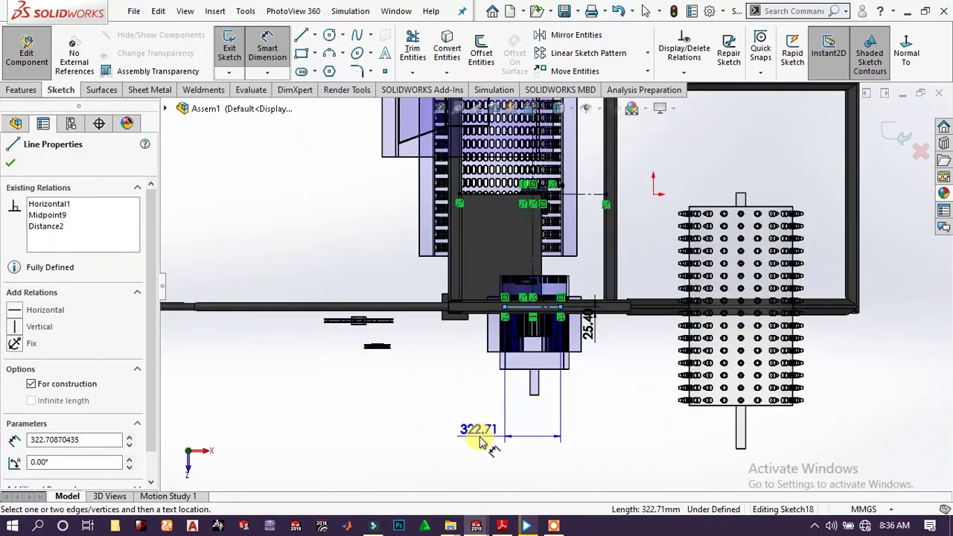
pyautogui.click(497, 417)
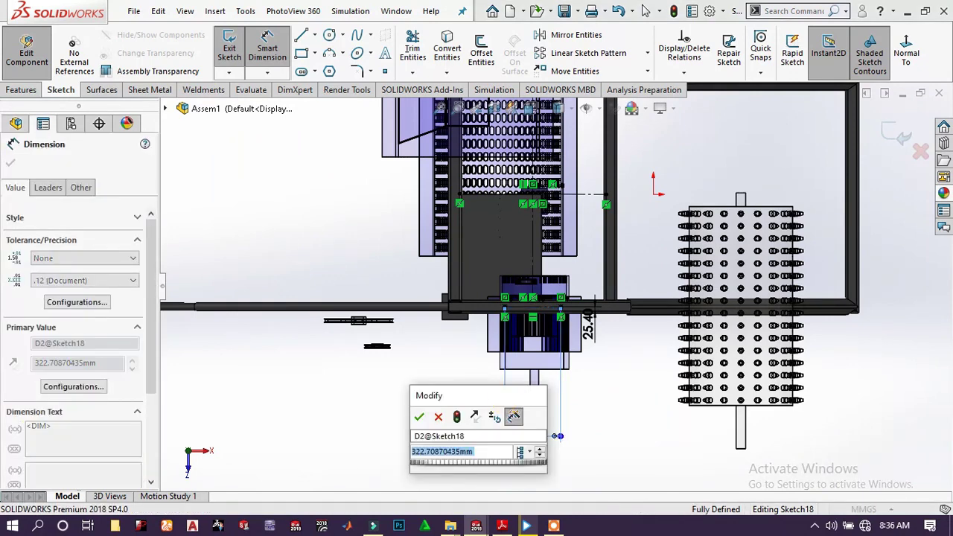
pyautogui.write('82.5')
pyautogui.press('Return')
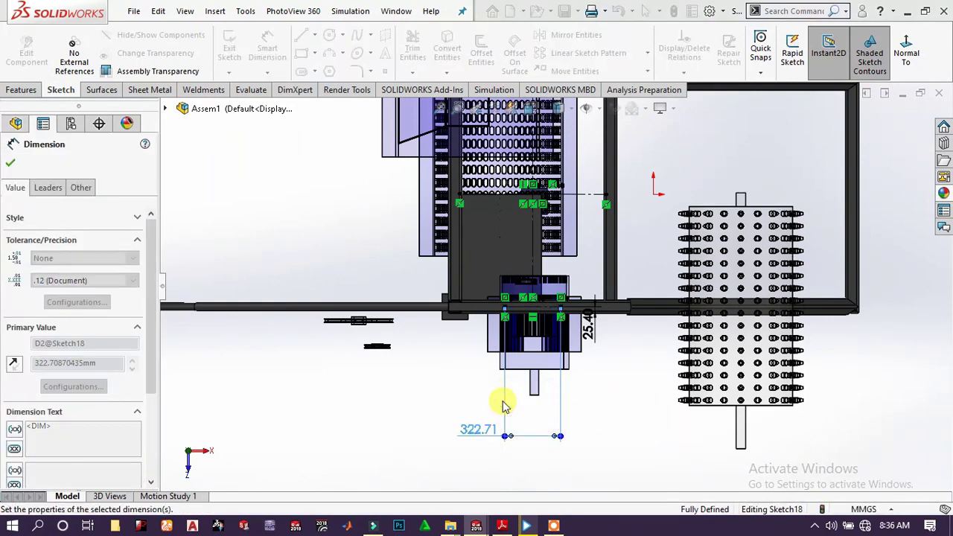
pyautogui.click(606, 415)
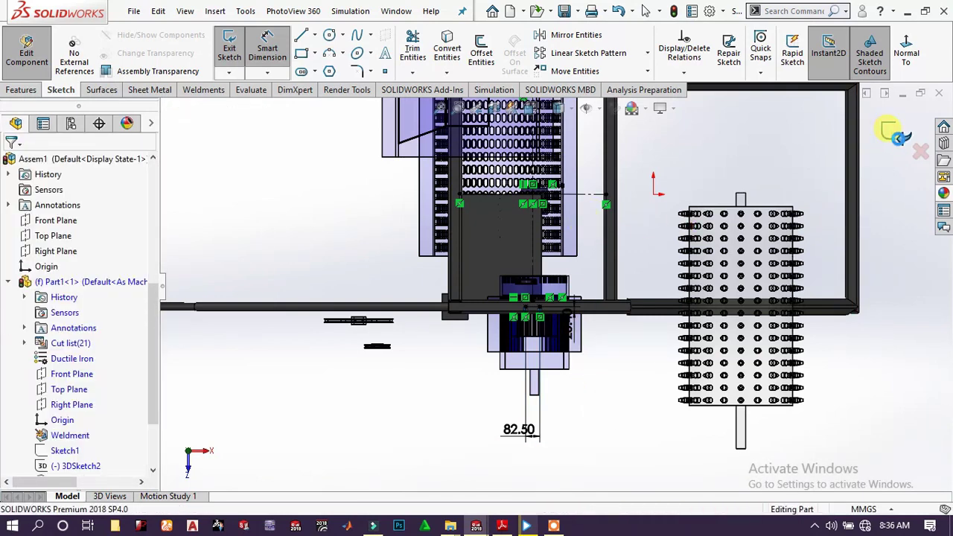
pyautogui.click(890, 132)
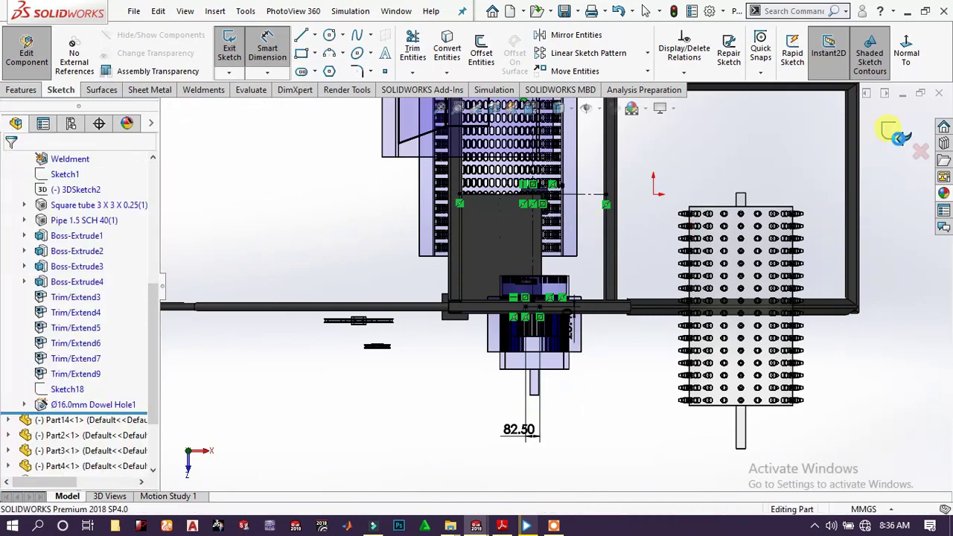
# - Back in the assembly, mate a bracket bolt hole concentric with a beam hole
pyautogui.click(922, 139)
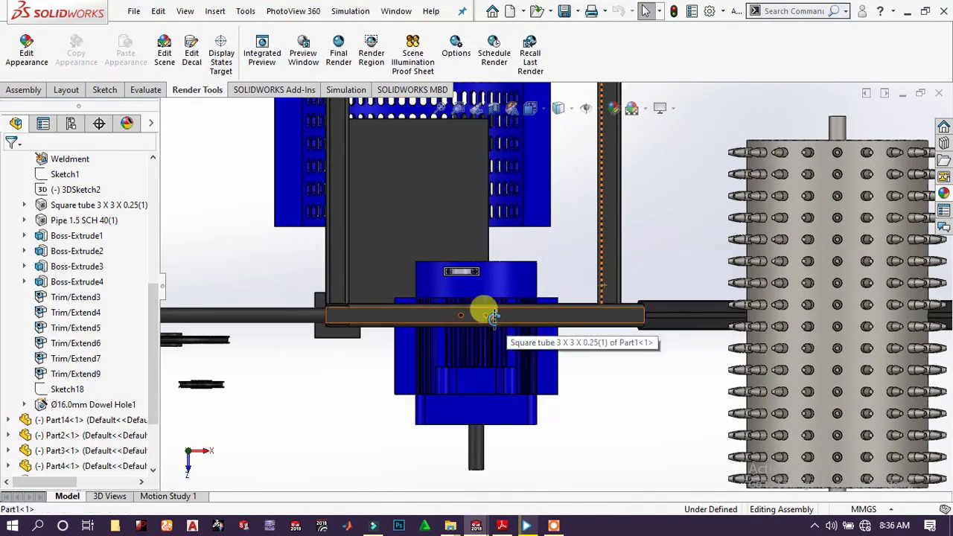
pyautogui.moveTo(485, 313); pyautogui.dragTo(521, 206, button='middle')
pyautogui.scroll(5, 575, 257)
pyautogui.scroll(-8, 490, 344)
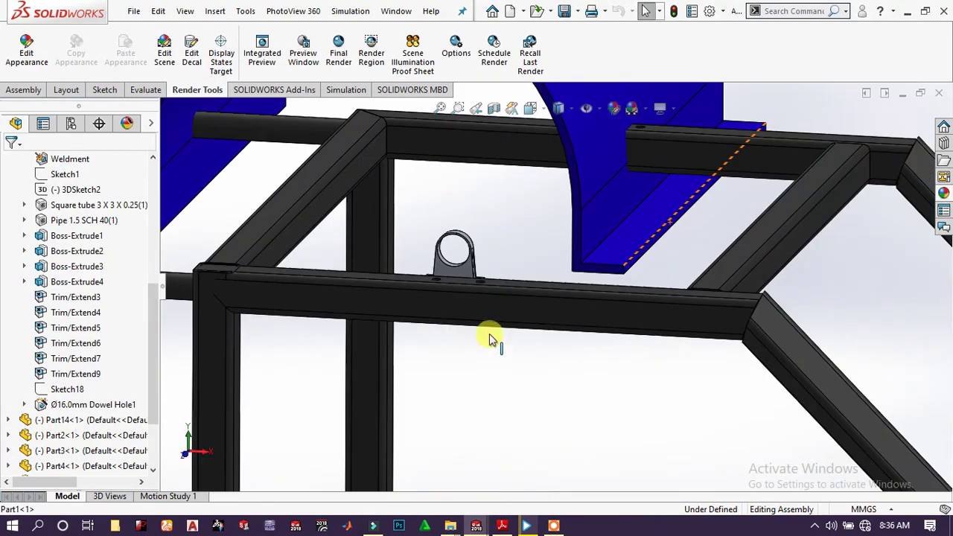
pyautogui.scroll(-8, 491, 298)
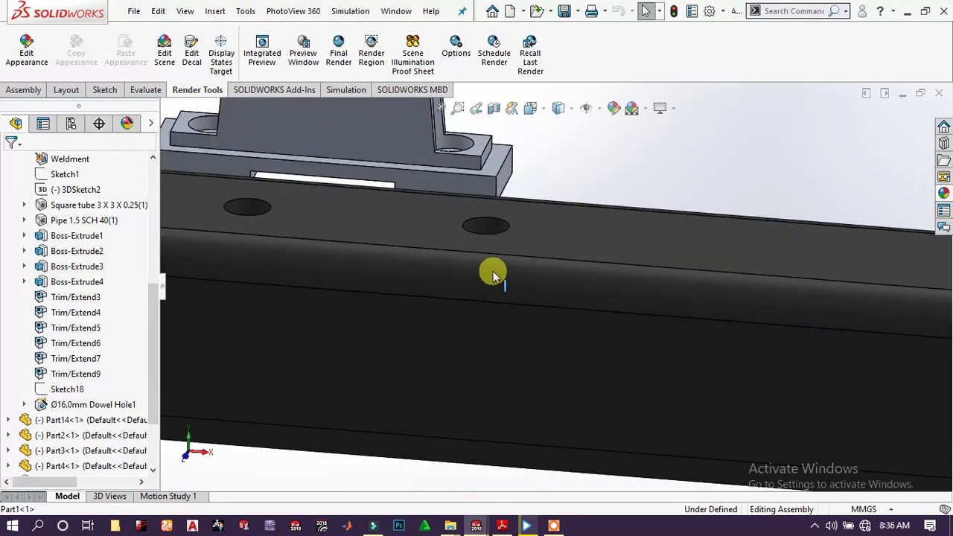
pyautogui.moveTo(493, 275); pyautogui.dragTo(482, 276, button='middle')
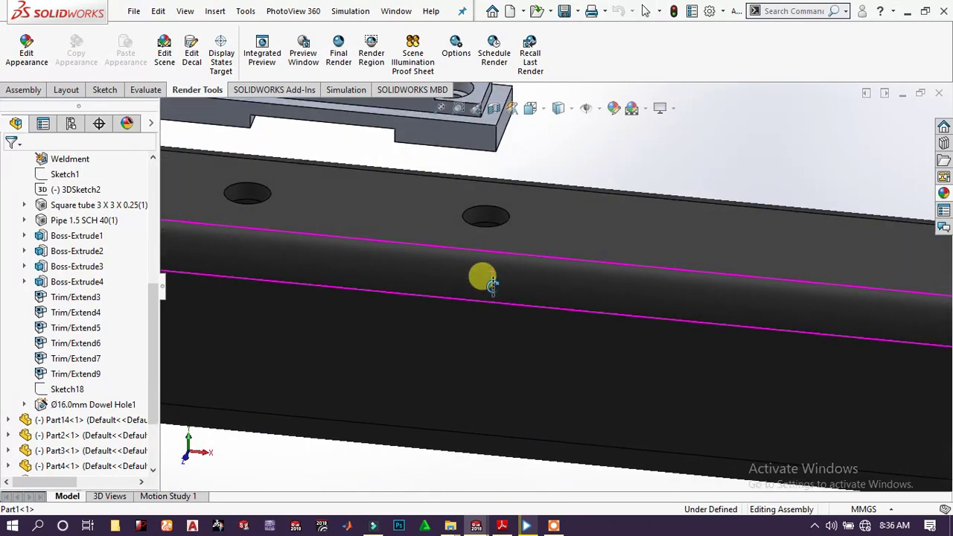
pyautogui.click(489, 213)
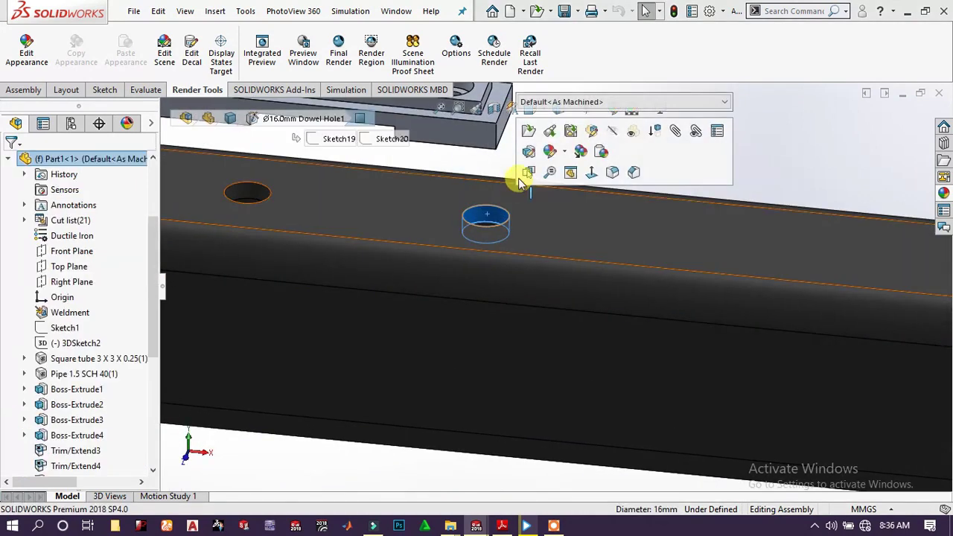
pyautogui.click(674, 134)
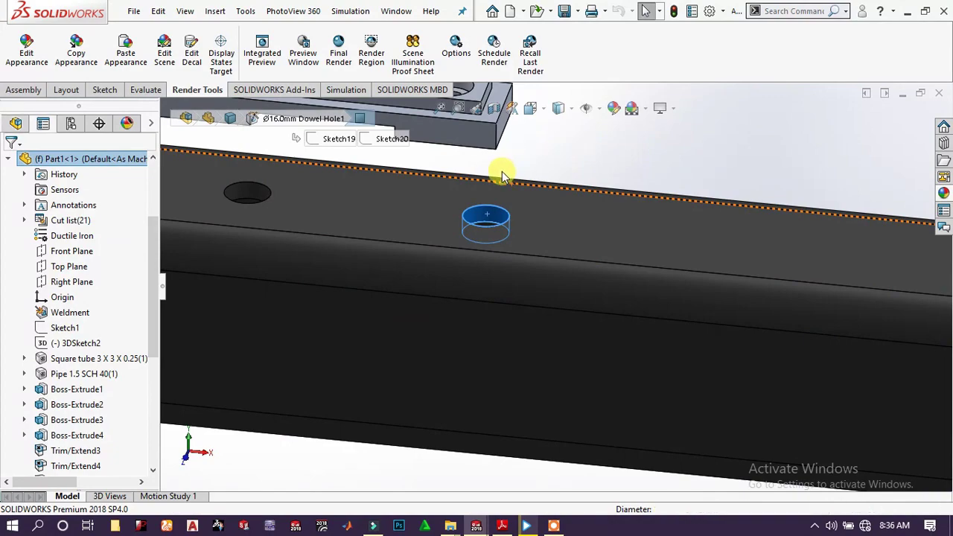
pyautogui.scroll(5, 511, 201)
pyautogui.scroll(-5, 522, 201)
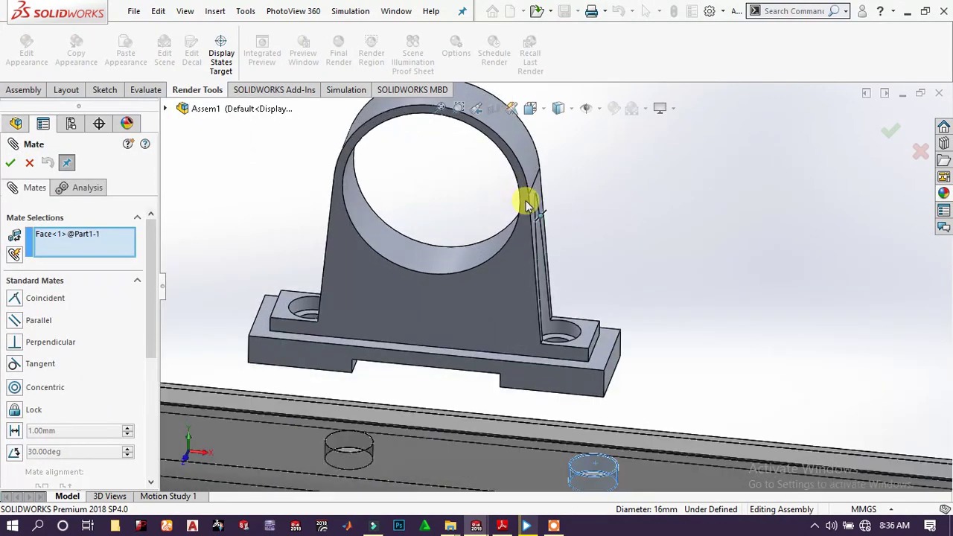
pyautogui.click(565, 333)
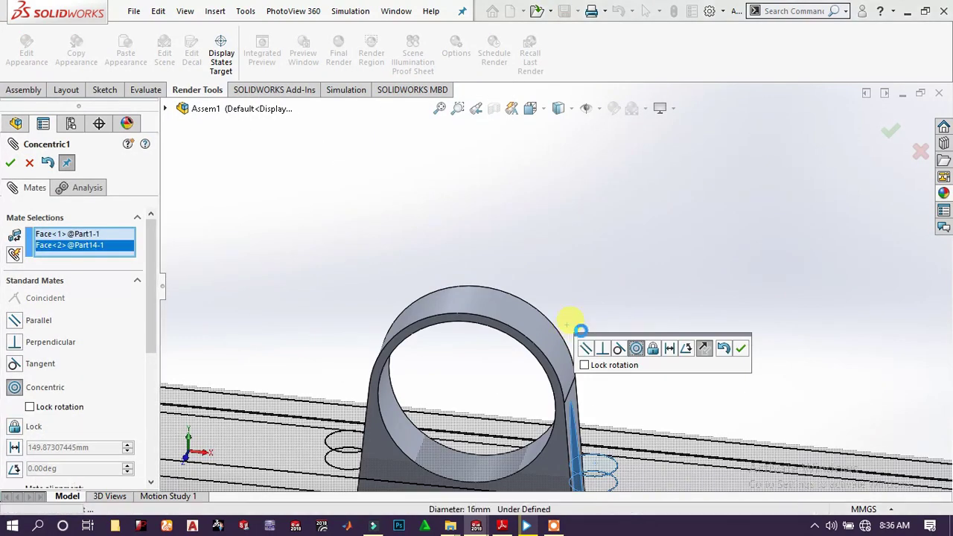
pyautogui.click(742, 347)
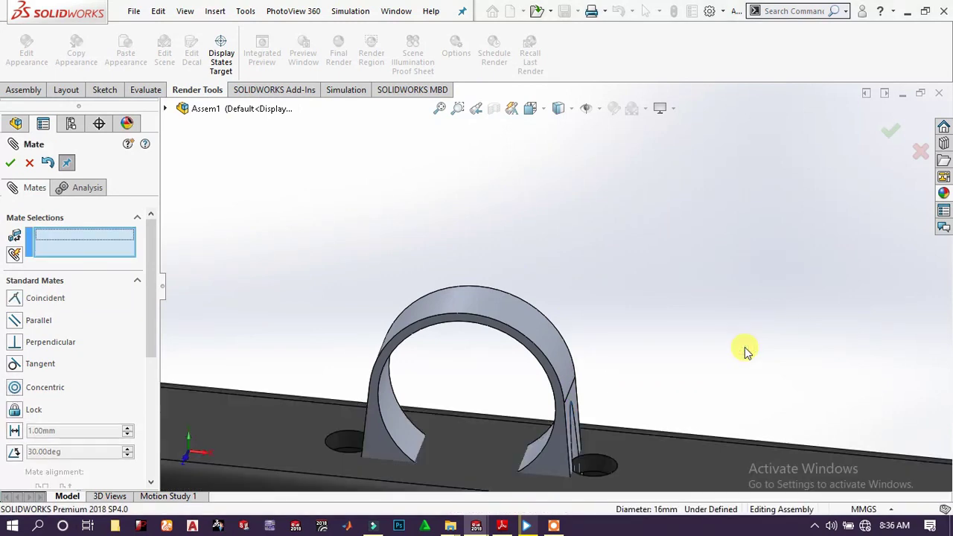
# - Make the bracket's left base hole concentric with the second beam hole
pyautogui.scroll(3, 581, 391)
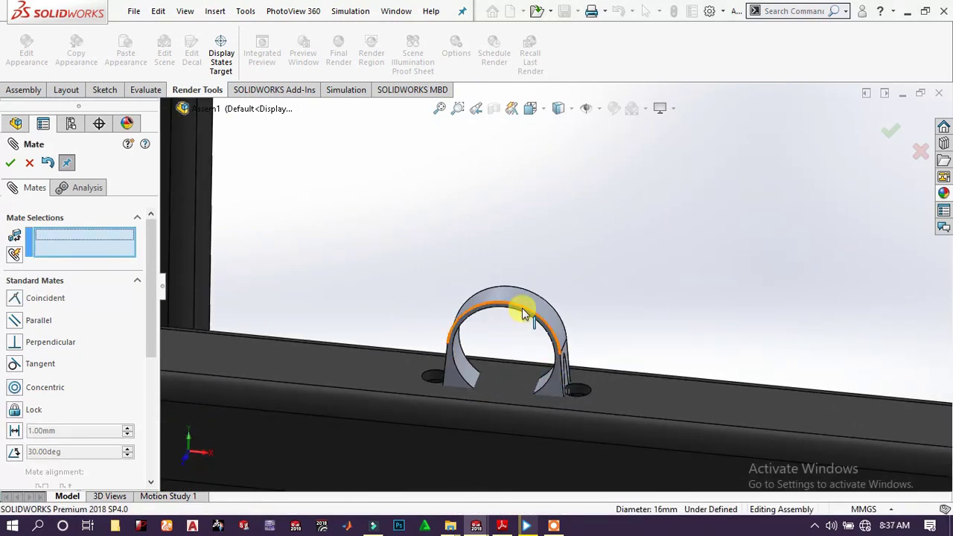
pyautogui.moveTo(525, 250); pyautogui.dragTo(538, 170, button='middle')
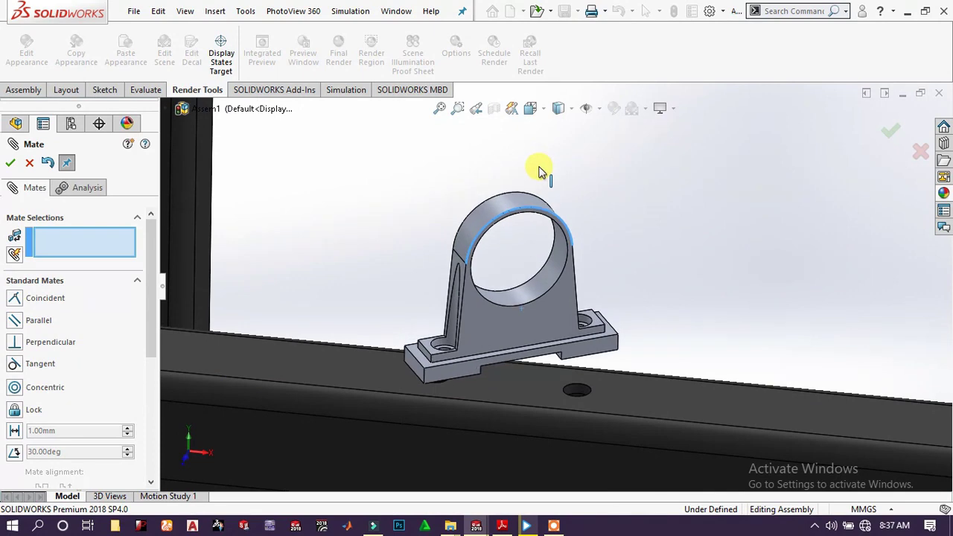
pyautogui.scroll(-3, 456, 333)
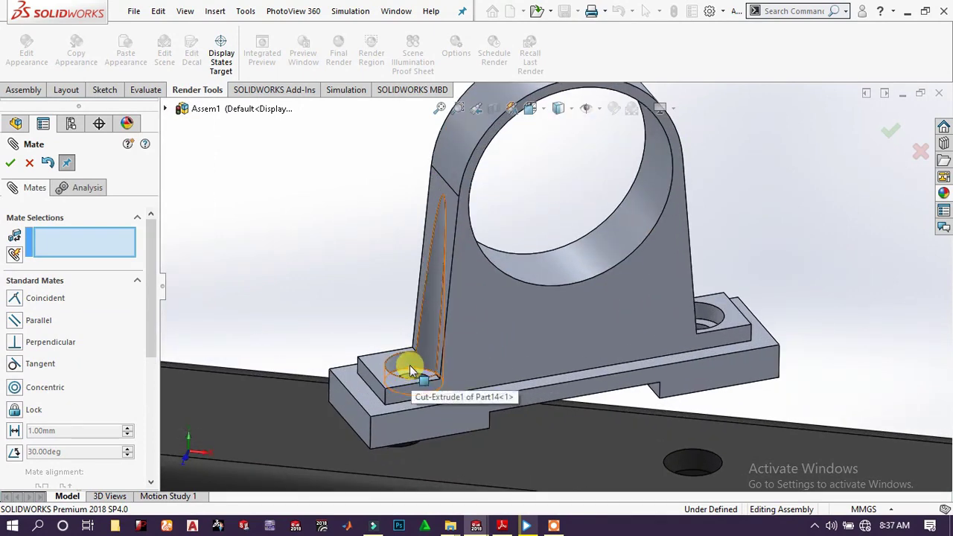
pyautogui.click(409, 370)
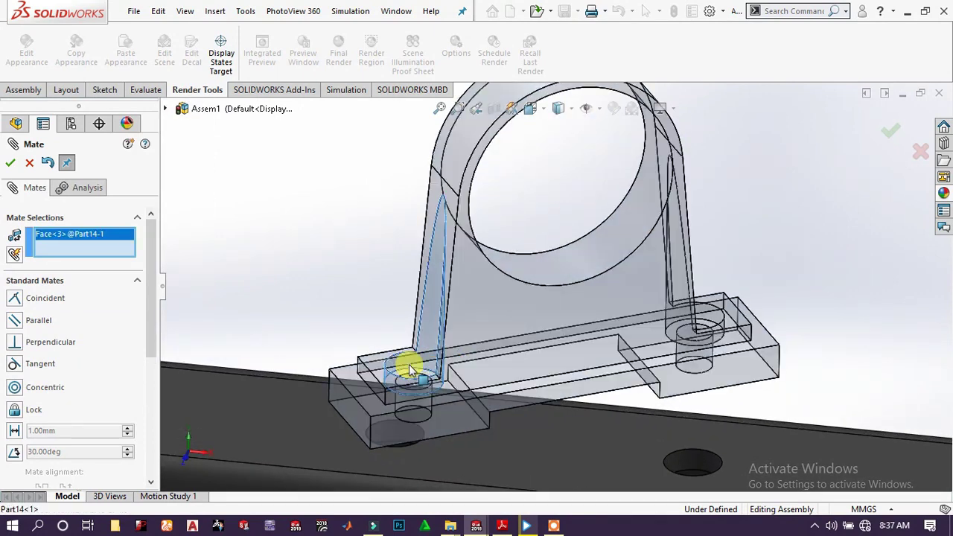
pyautogui.click(405, 434)
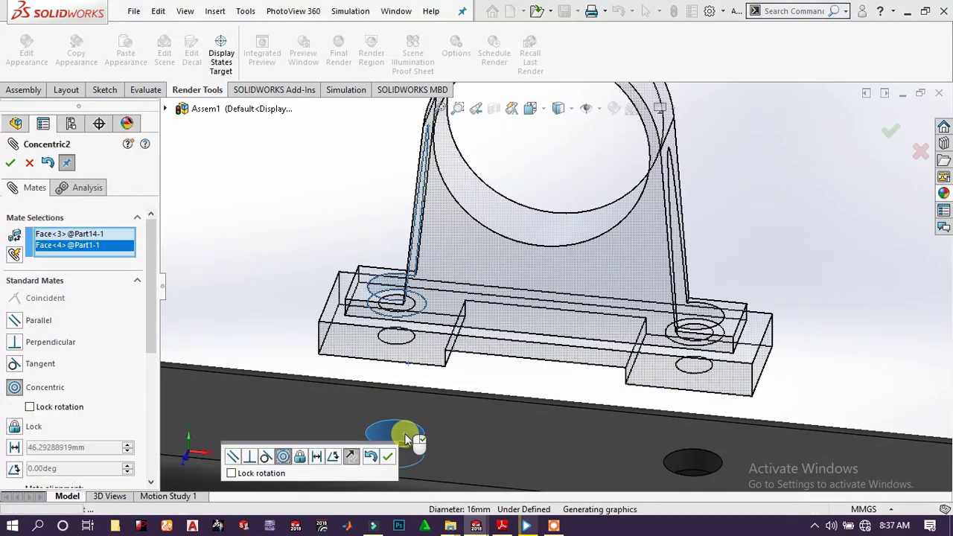
pyautogui.click(389, 456)
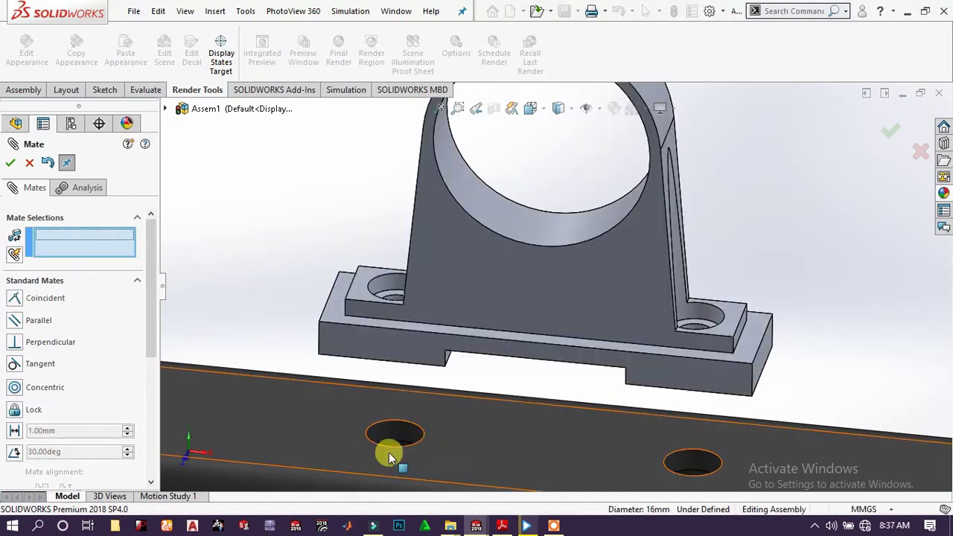
# - Mate the bracket base coincident with the beam's top face
pyautogui.click(497, 447)
pyautogui.moveTo(498, 447); pyautogui.dragTo(506, 320, button='middle')
pyautogui.click(443, 340)
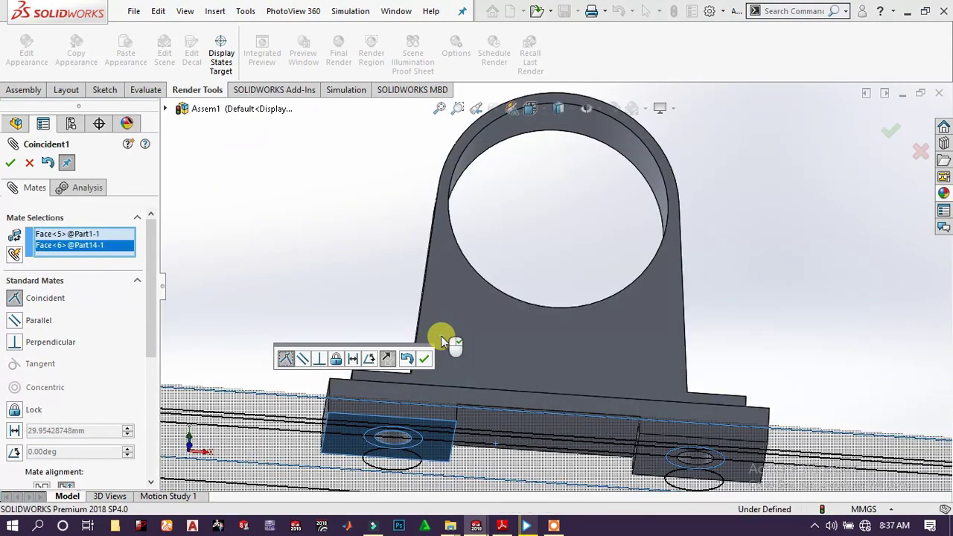
pyautogui.click(426, 360)
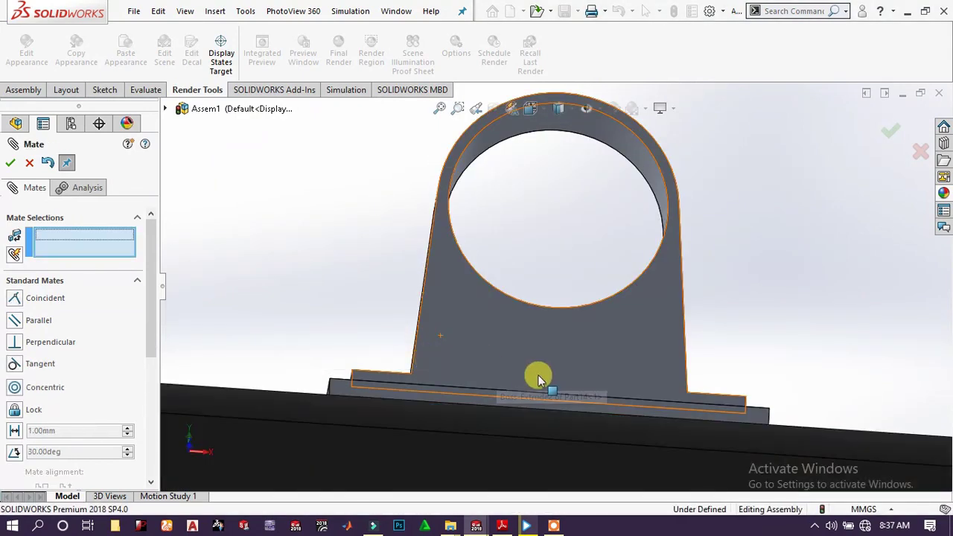
pyautogui.scroll(5, 541, 369)
pyautogui.moveTo(493, 302); pyautogui.dragTo(477, 400, button='middle')
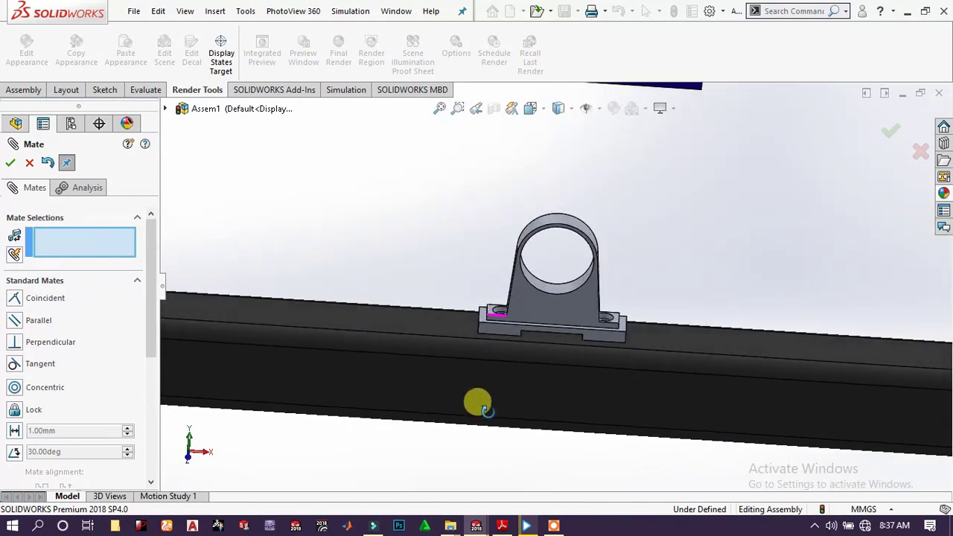
pyautogui.scroll(5, 545, 313)
# - Mate the second bearing block's hole concentric with a beam bolt hole
pyautogui.scroll(6, 652, 246)
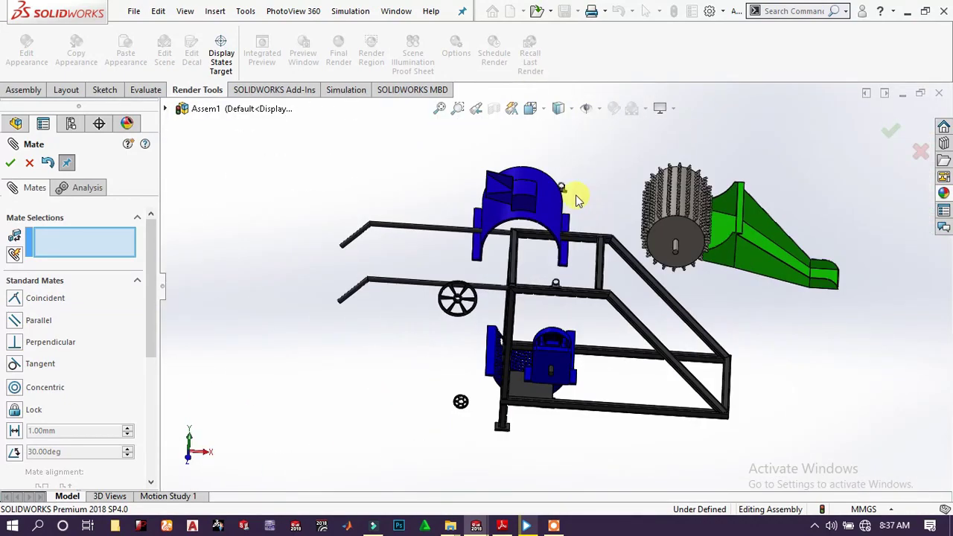
pyautogui.scroll(-6, 572, 205)
pyautogui.scroll(-8, 395, 262)
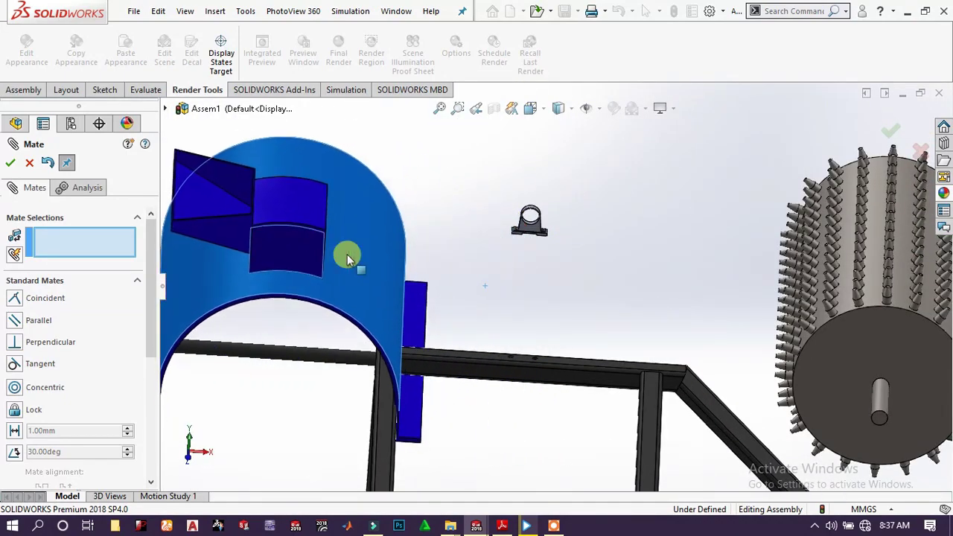
pyautogui.scroll(2, 306, 238)
pyautogui.scroll(-5, 421, 264)
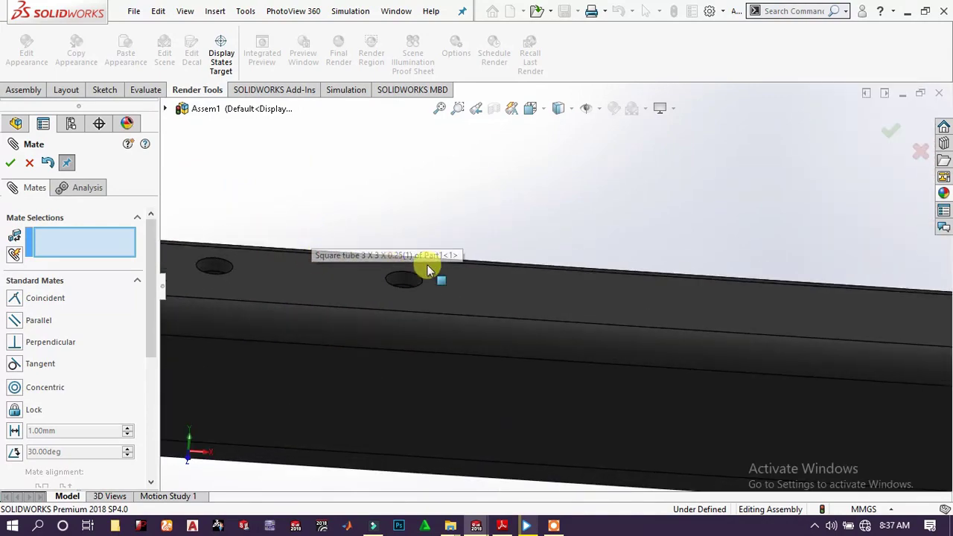
pyautogui.click(408, 285)
pyautogui.scroll(5, 409, 278)
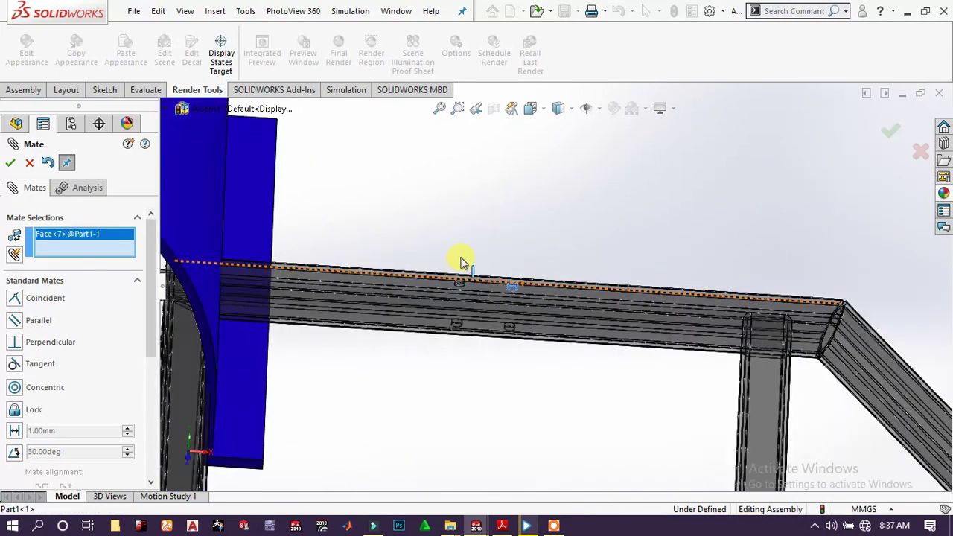
pyautogui.scroll(-3, 543, 195)
pyautogui.scroll(-4, 544, 195)
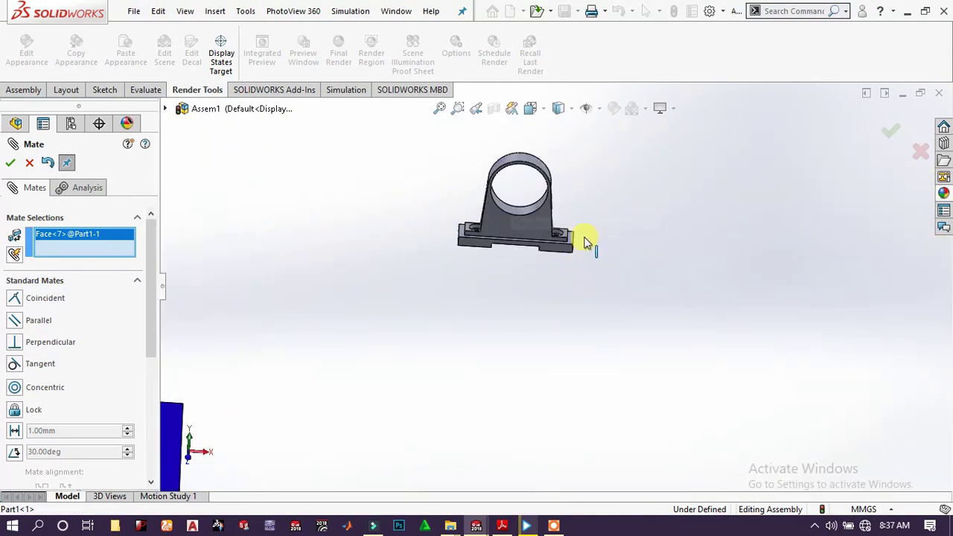
pyautogui.click(540, 250)
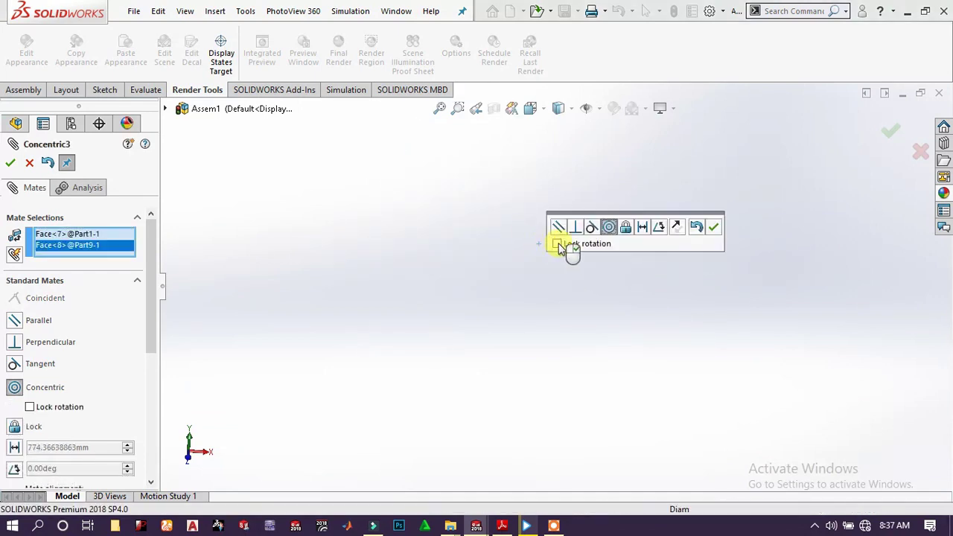
pyautogui.click(715, 227)
# - Make its other base hole concentric with the beam hole below
pyautogui.scroll(8, 573, 331)
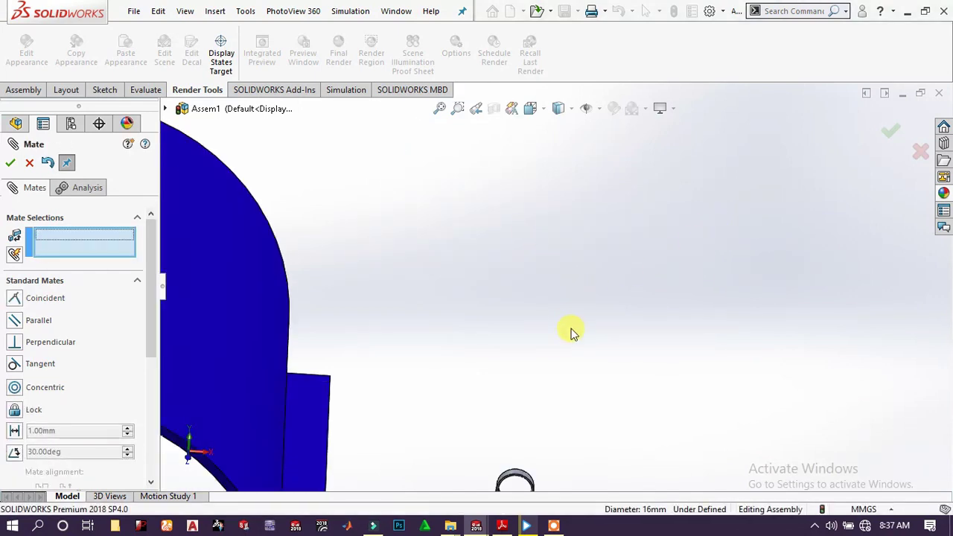
pyautogui.scroll(-10, 540, 360)
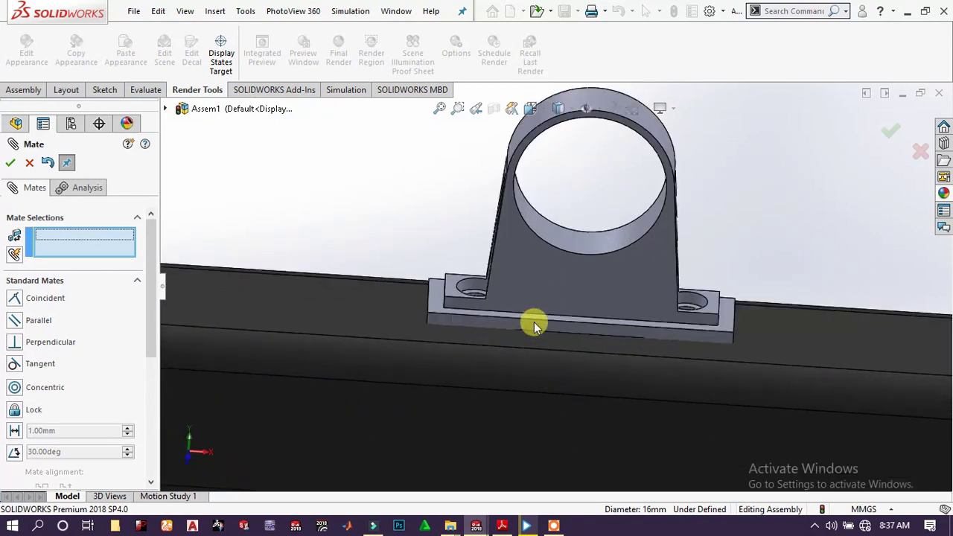
pyautogui.click(436, 249)
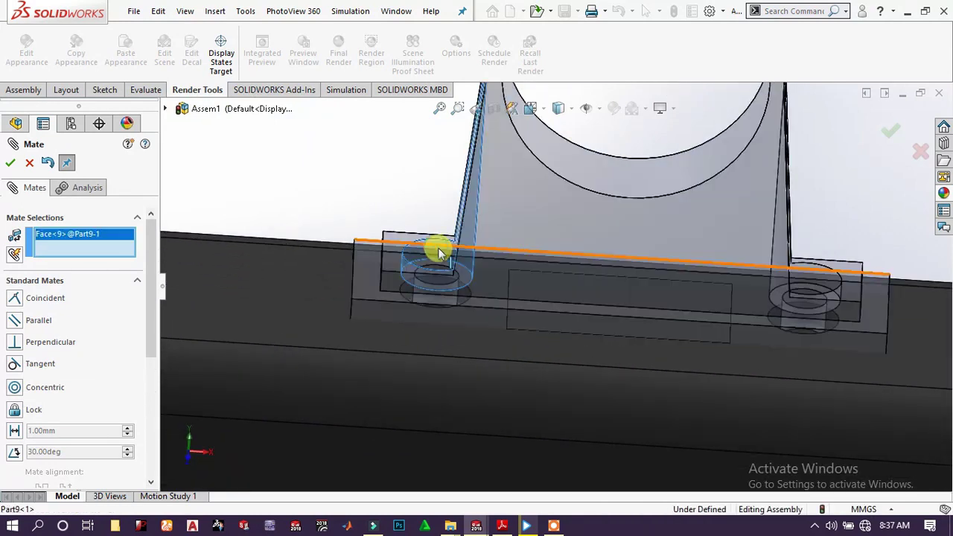
pyautogui.click(453, 298)
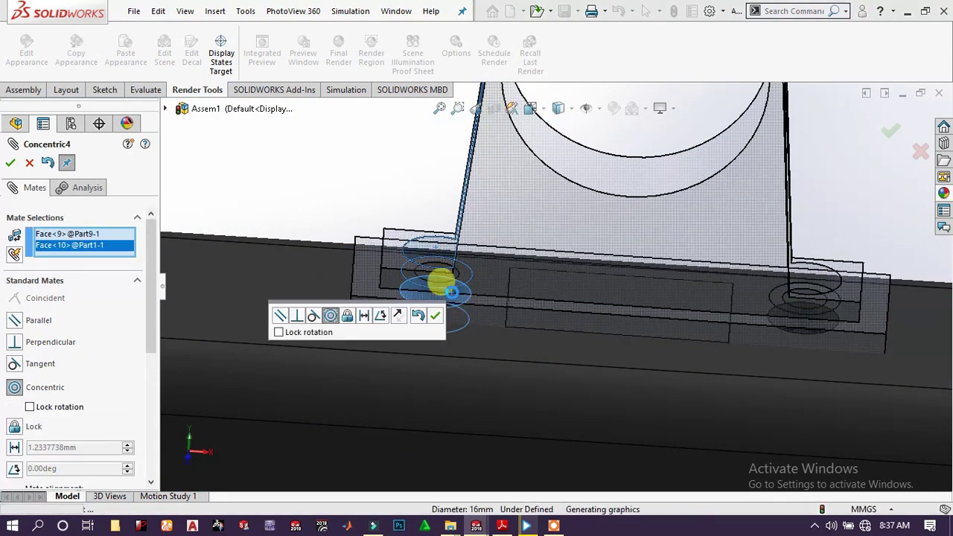
pyautogui.click(436, 315)
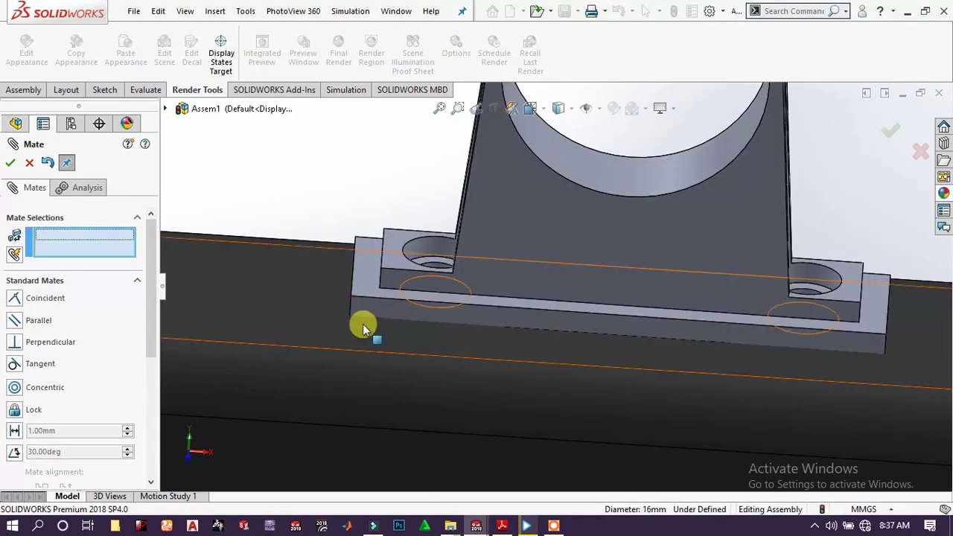
# - Mate the bearing block base coincident with the beam's top face
pyautogui.click(317, 323)
pyautogui.moveTo(444, 313); pyautogui.dragTo(383, 336, button='middle')
pyautogui.click(366, 341)
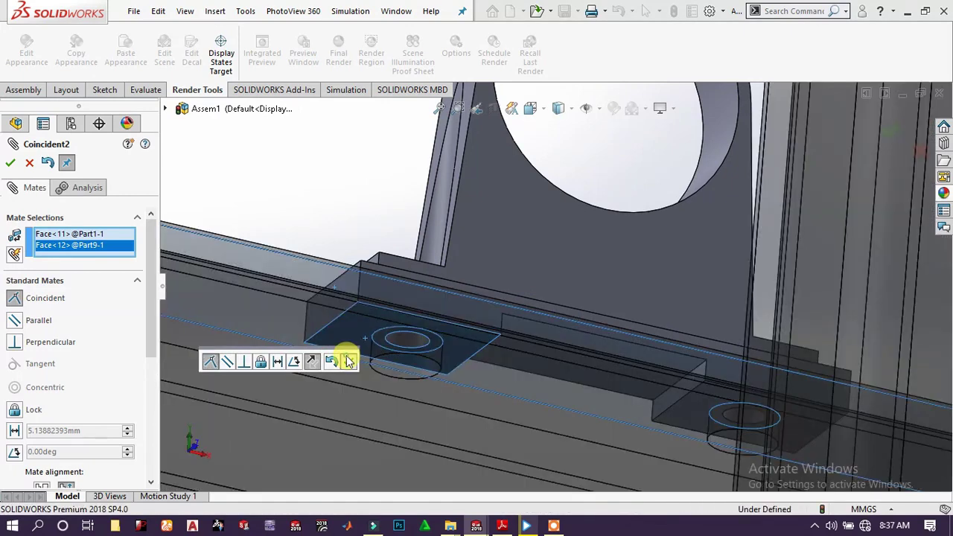
pyautogui.click(348, 361)
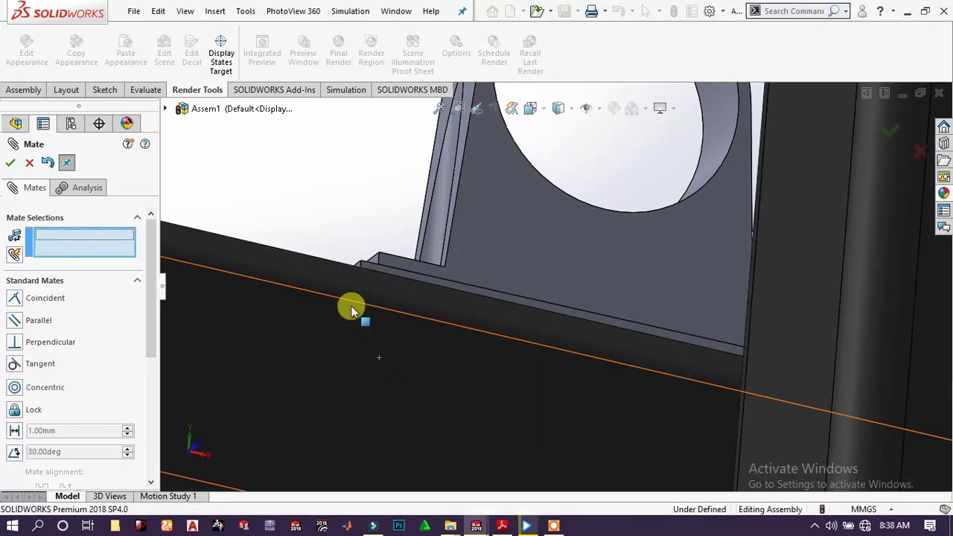
# - Inspect the seated bearing block and close the Mate PropertyManager
pyautogui.scroll(5, 395, 279)
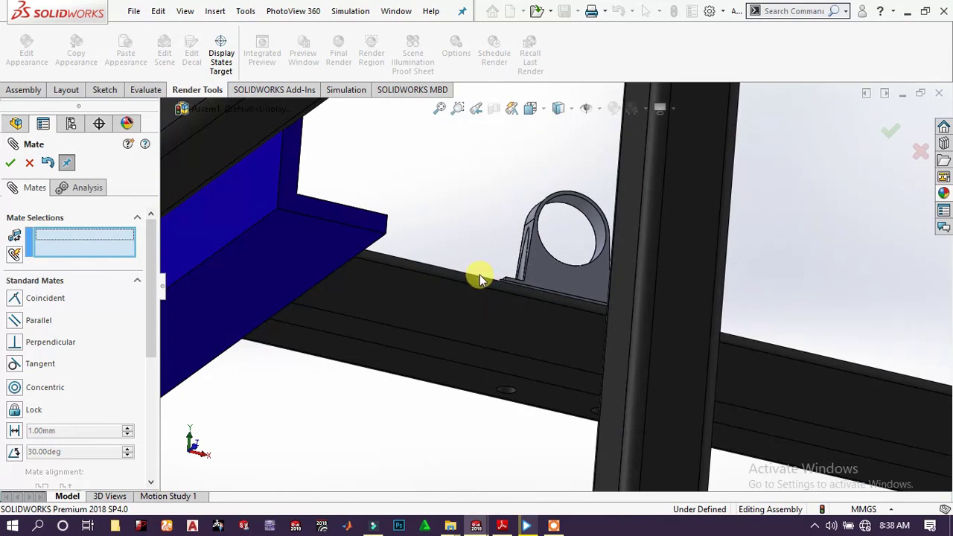
pyautogui.scroll(-4, 451, 336)
pyautogui.scroll(-3, 631, 266)
pyautogui.scroll(3, 532, 264)
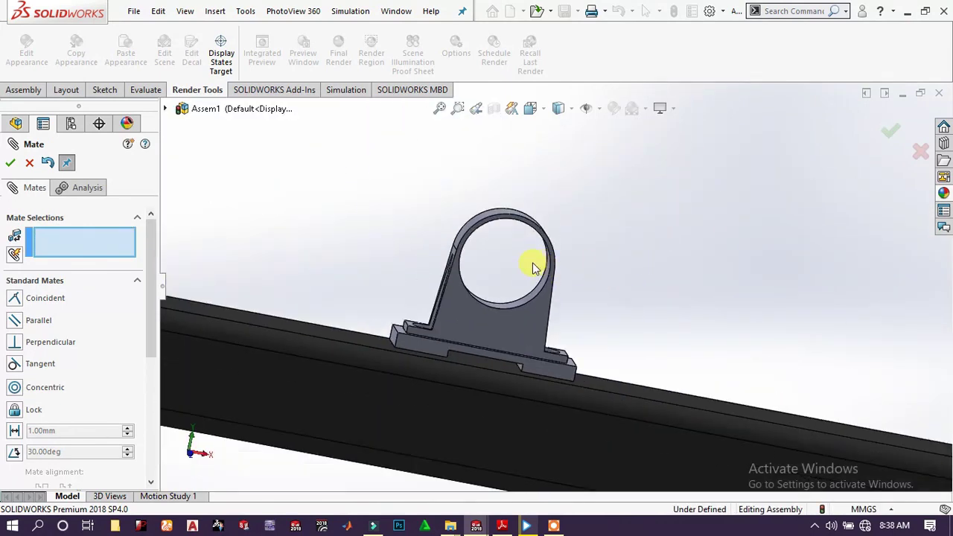
pyautogui.scroll(-1, 425, 363)
pyautogui.moveTo(425, 363); pyautogui.dragTo(447, 405, button='middle')
pyautogui.scroll(-2, 447, 404)
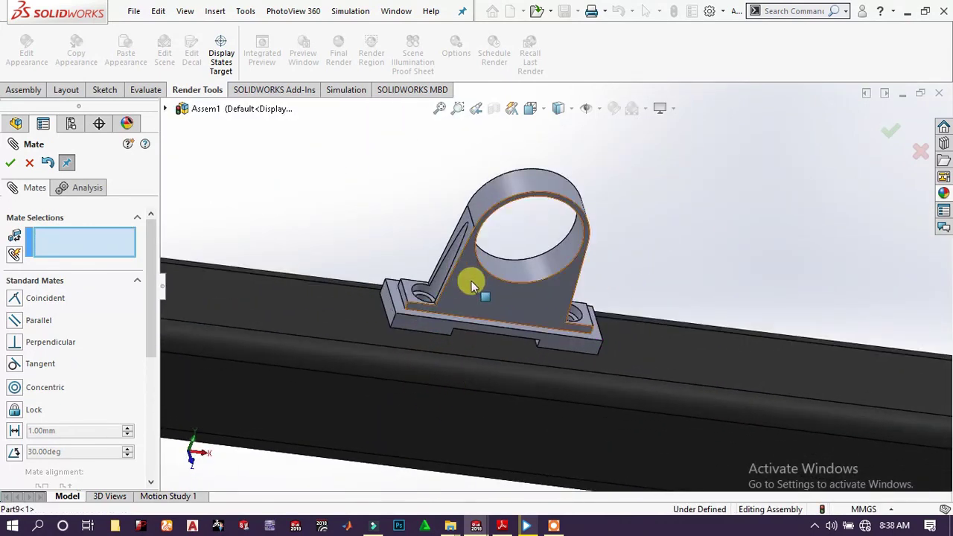
pyautogui.click(11, 164)
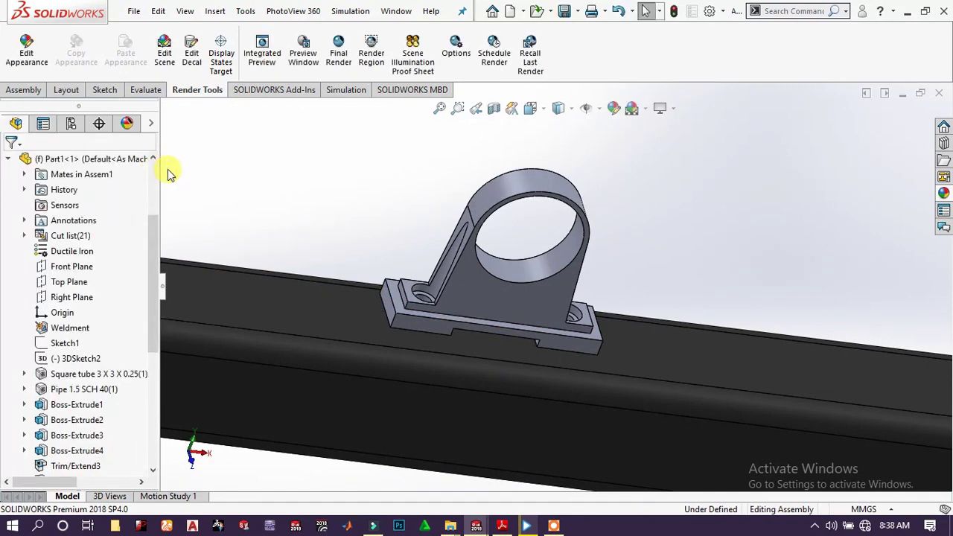
pyautogui.scroll(5, 752, 328)
pyautogui.scroll(5, 752, 328)
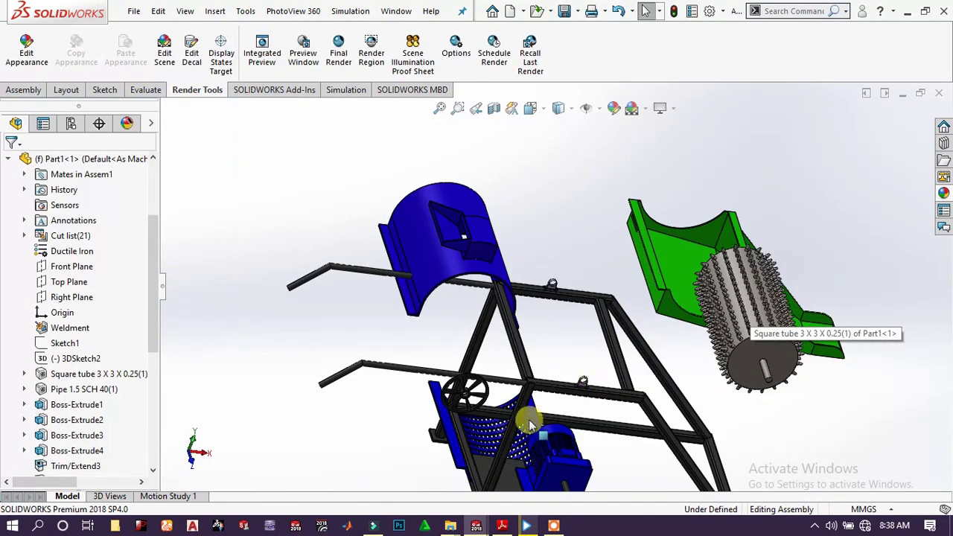
# - Open the Design Library and enable the Toolbox add-in
pyautogui.moveTo(528, 420); pyautogui.dragTo(588, 348, button='middle')
pyautogui.scroll(-5, 588, 384)
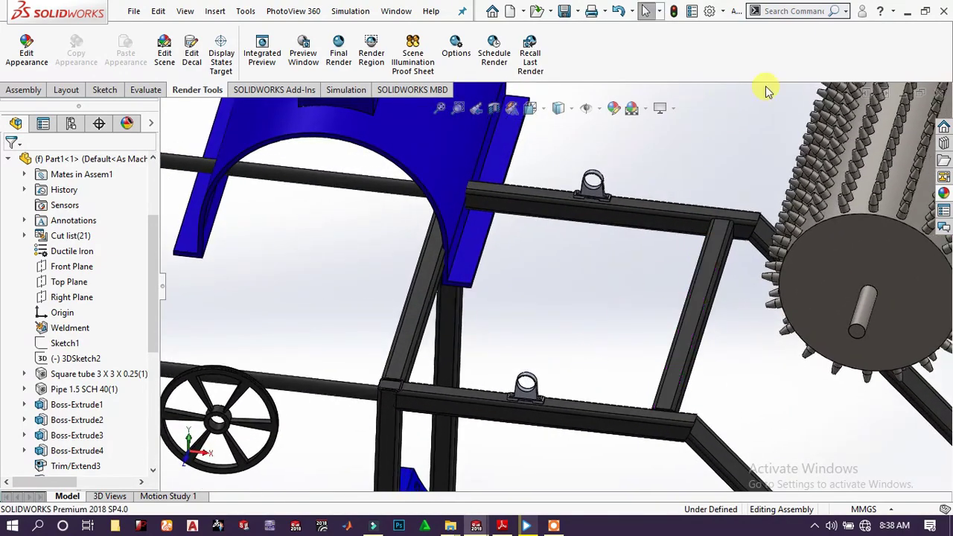
pyautogui.click(946, 145)
pyautogui.click(517, 149)
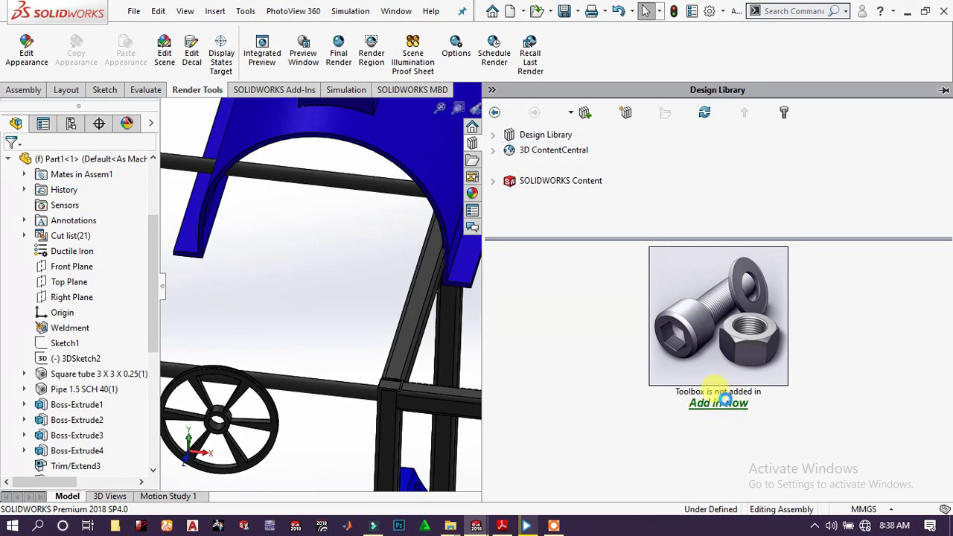
pyautogui.click(719, 403)
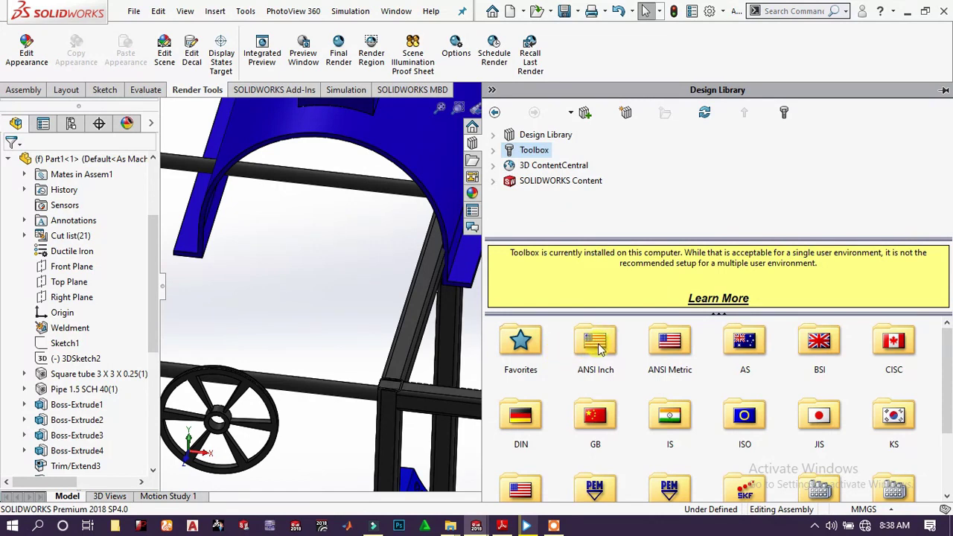
# - Insert a Radial Ball bearing from ANSI Metric > Bearings > Ball Bearings by the pillow block
pyautogui.doubleClick(670, 344)
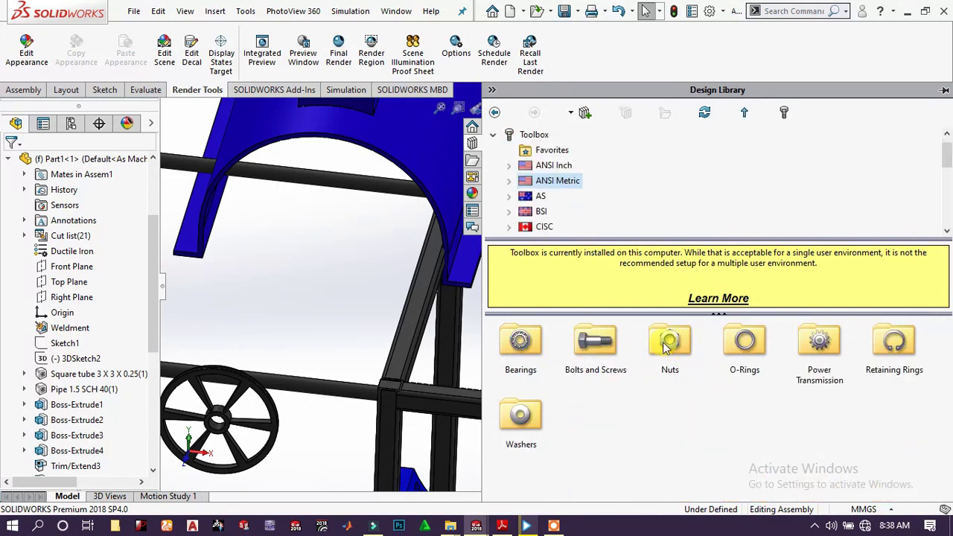
pyautogui.doubleClick(534, 344)
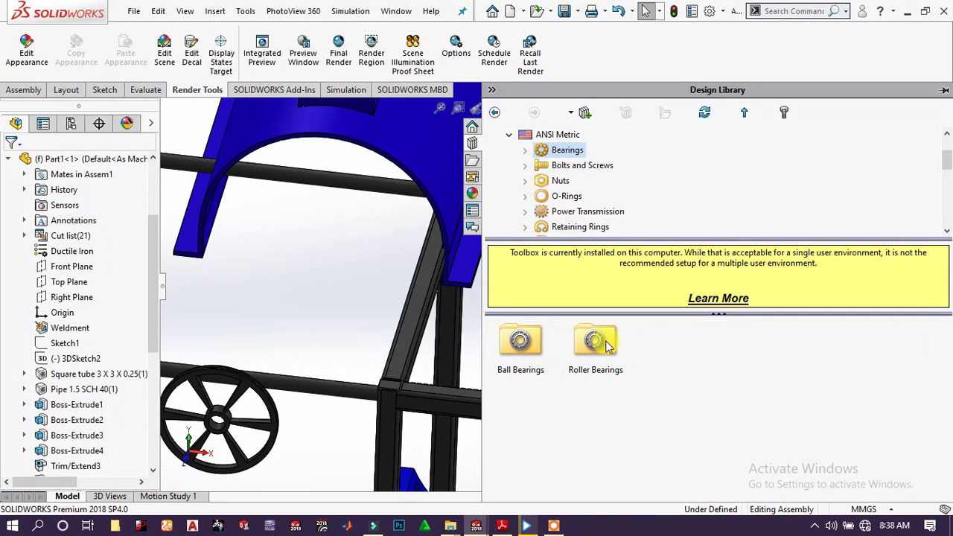
pyautogui.doubleClick(521, 344)
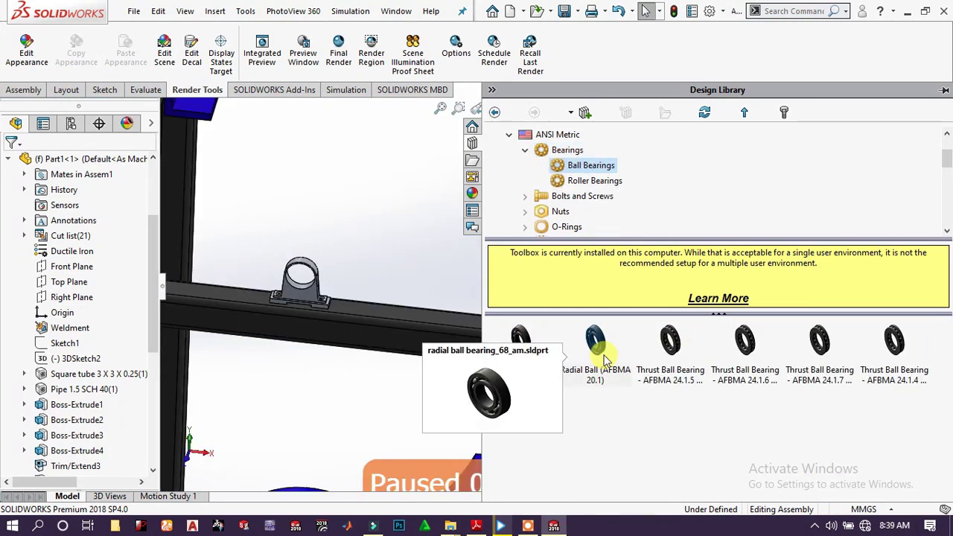
pyautogui.moveTo(605, 361); pyautogui.dragTo(301, 287)
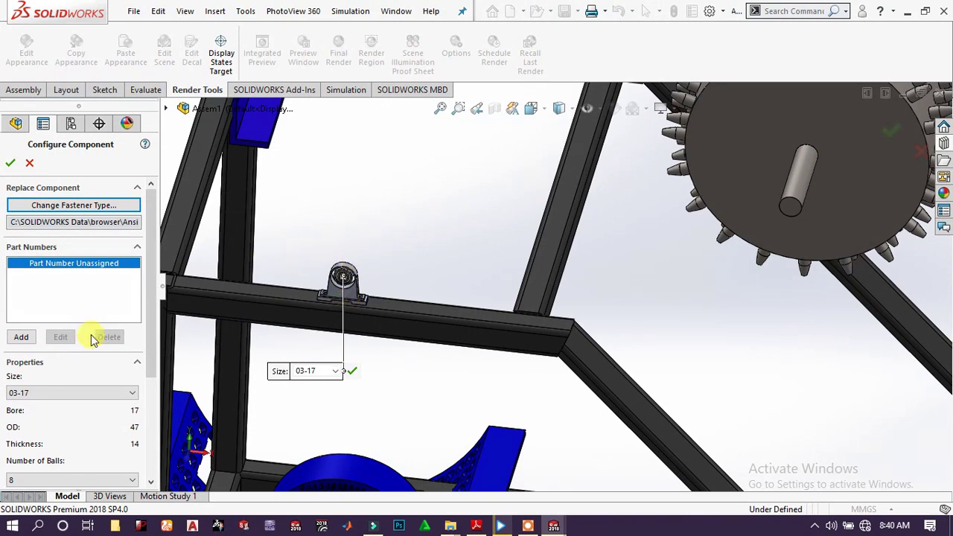
# - Try bearing sizes 49-22 and 49-55, then pick 03-25 from the callout size list
pyautogui.click(73, 391)
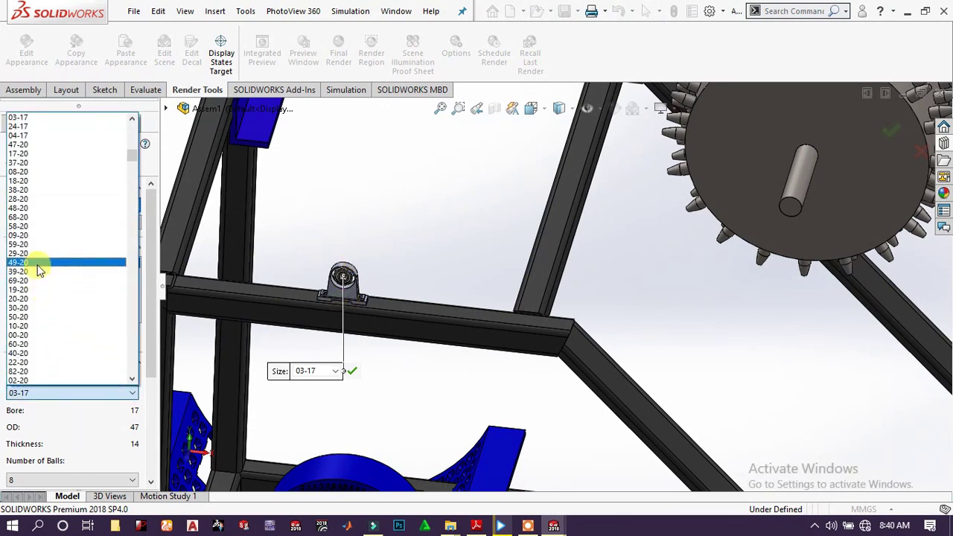
pyautogui.scroll(-5, 38, 258)
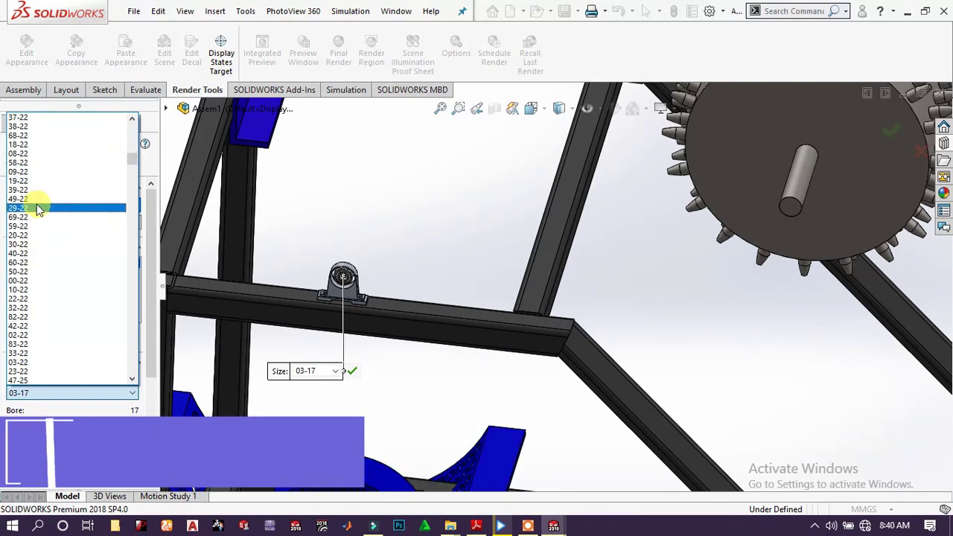
pyautogui.click(36, 201)
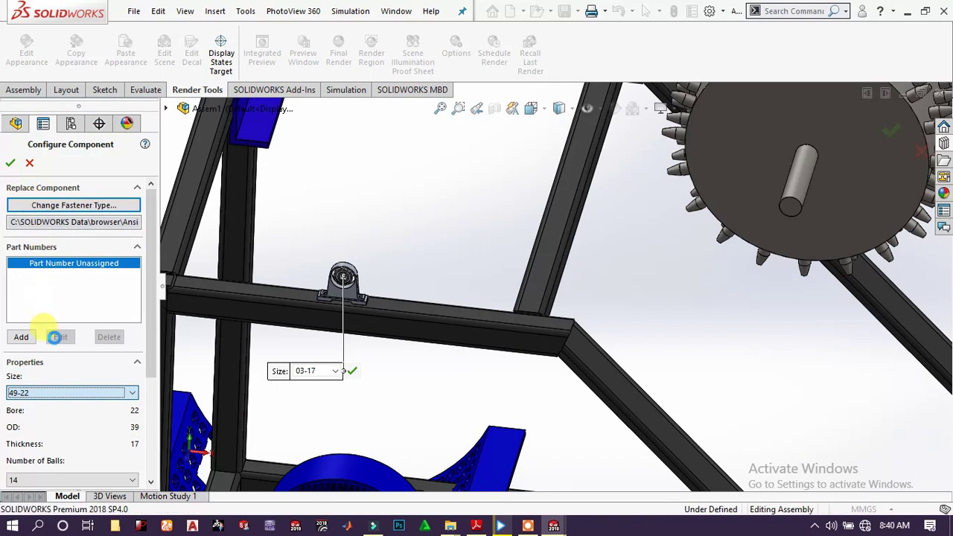
pyautogui.click(60, 392)
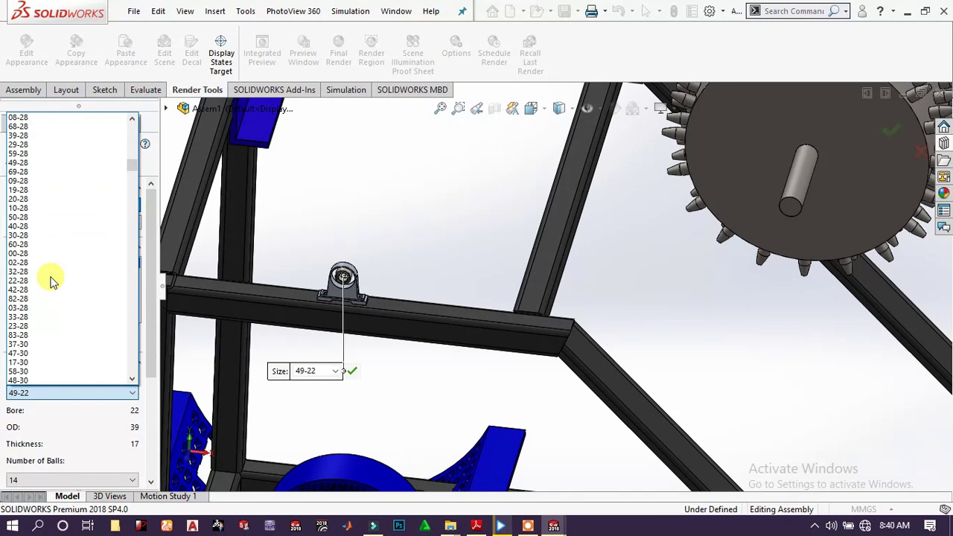
pyautogui.scroll(-5, 45, 238)
pyautogui.click(35, 181)
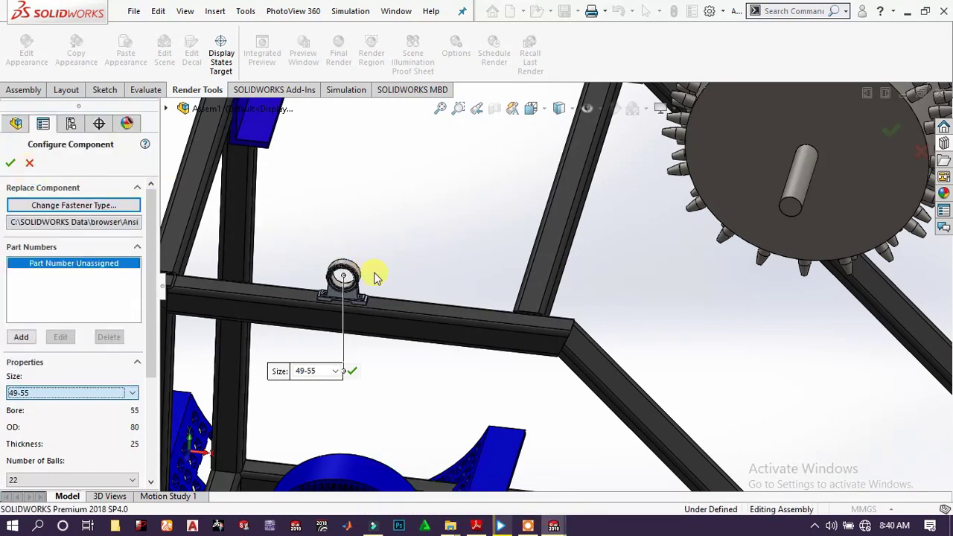
pyautogui.scroll(-6, 375, 277)
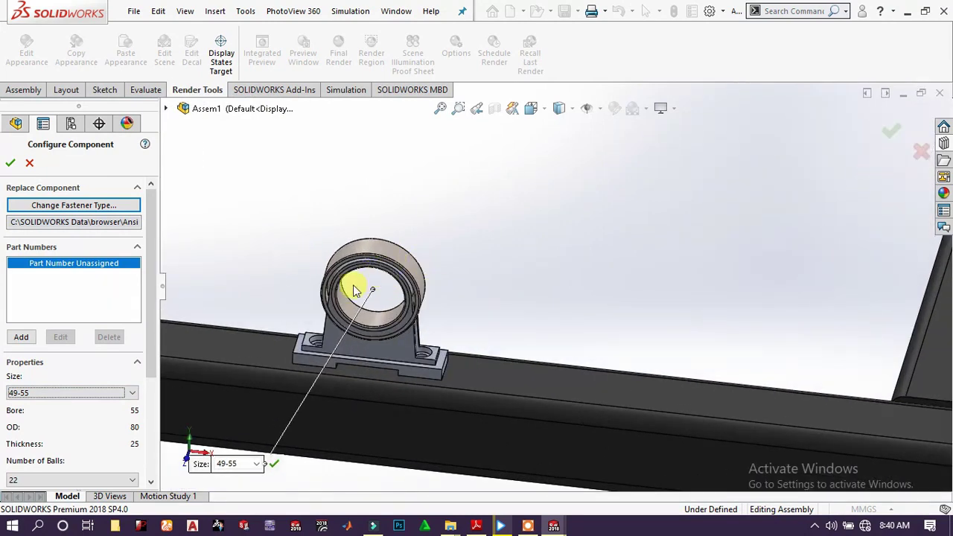
pyautogui.click(256, 464)
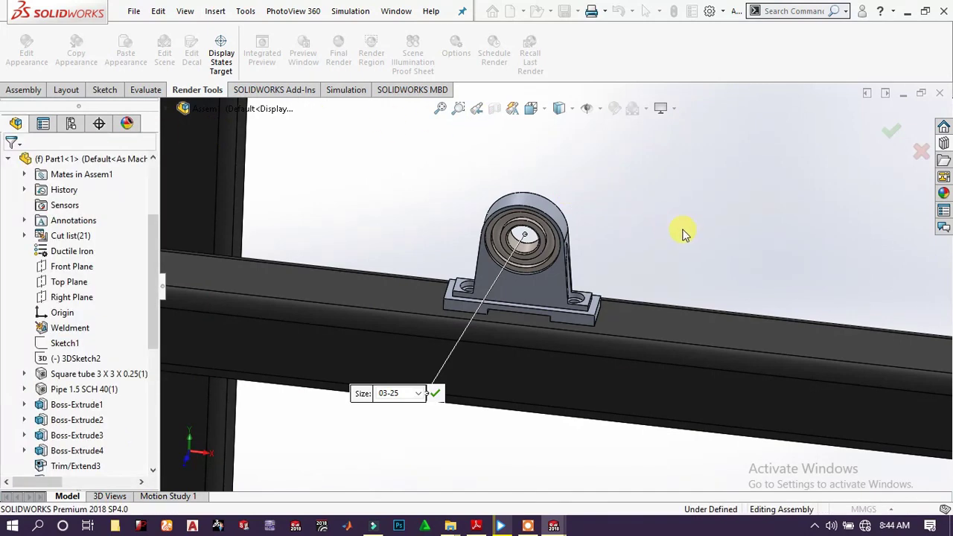
# - Place the bearing in the pillow-block bore without inserting further copies
pyautogui.scroll(5, 600, 225)
pyautogui.moveTo(606, 223); pyautogui.dragTo(671, 195, button='middle')
pyautogui.scroll(-5, 640, 172)
pyautogui.scroll(-3, 616, 150)
pyautogui.moveTo(549, 131); pyautogui.dragTo(602, 160, button='middle')
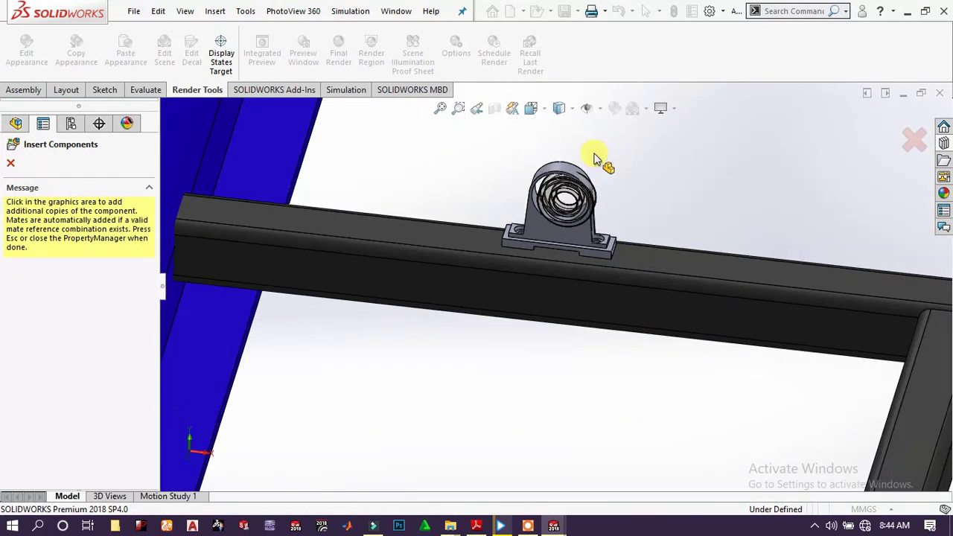
pyautogui.scroll(-4, 586, 171)
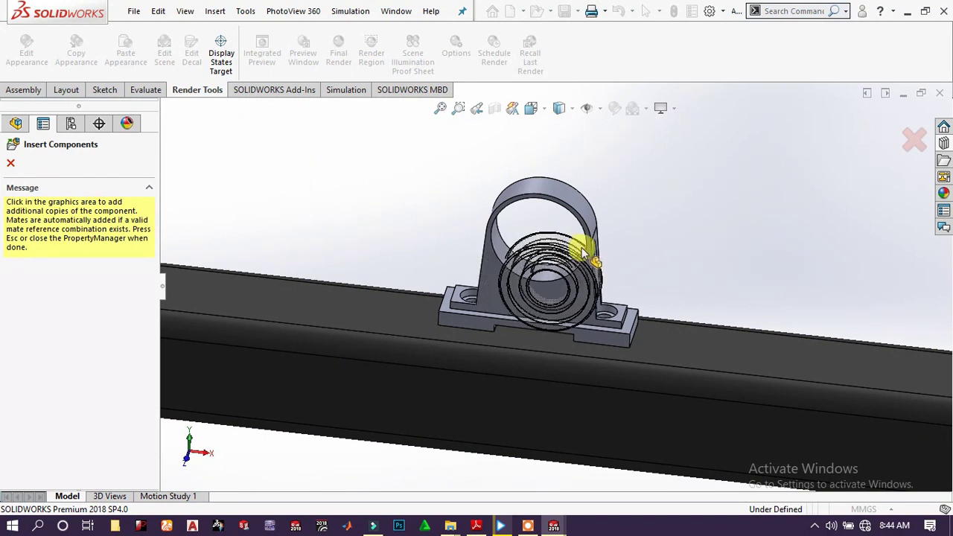
pyautogui.click(547, 272)
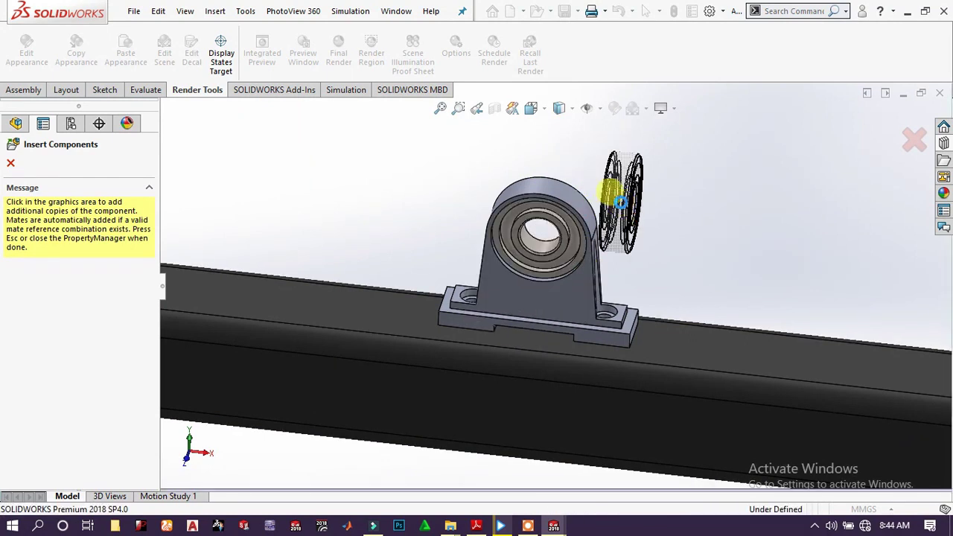
pyautogui.click(915, 139)
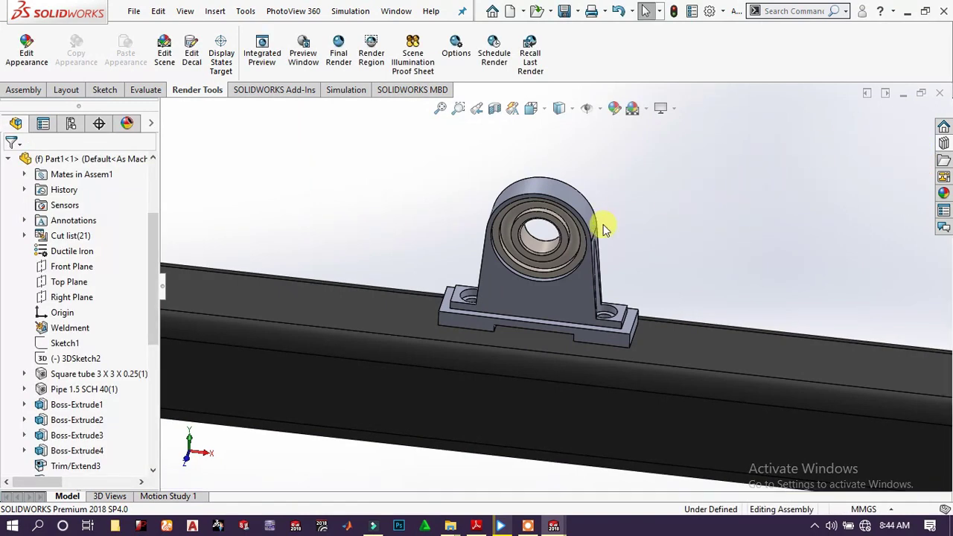
# - Drag the bearing centred into the housing and select its inner race face
pyautogui.scroll(-2, 550, 247)
pyautogui.click(558, 229)
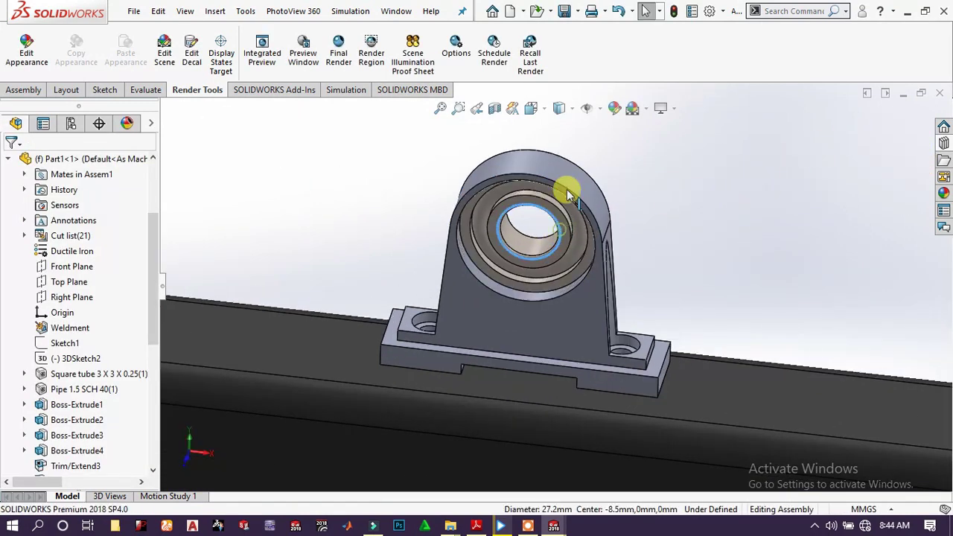
pyautogui.moveTo(567, 189); pyautogui.dragTo(564, 237)
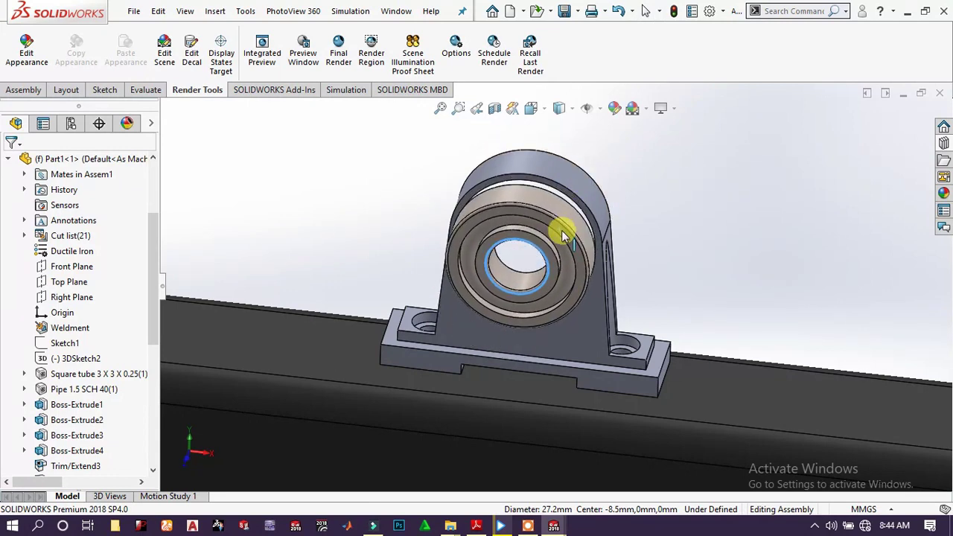
pyautogui.scroll(-3, 564, 237)
pyautogui.click(548, 250)
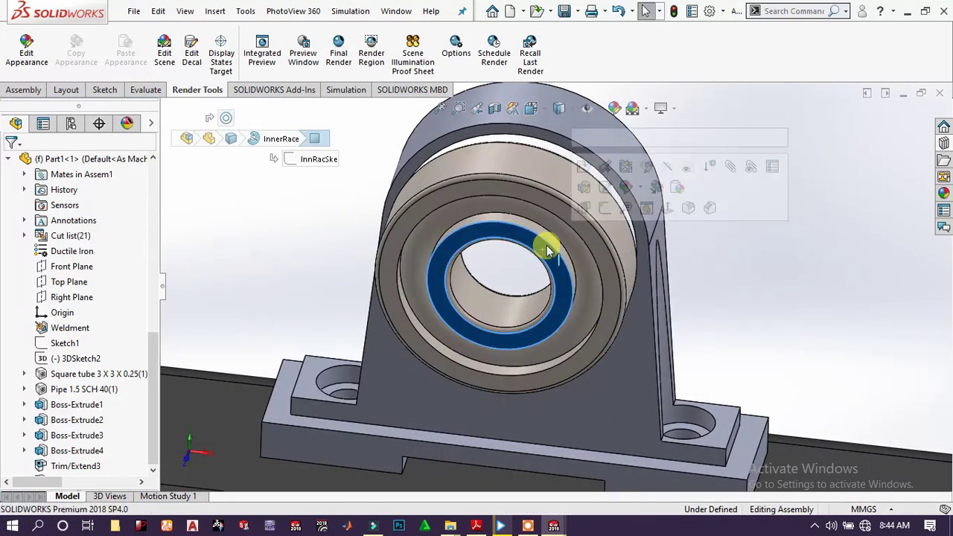
pyautogui.click(731, 168)
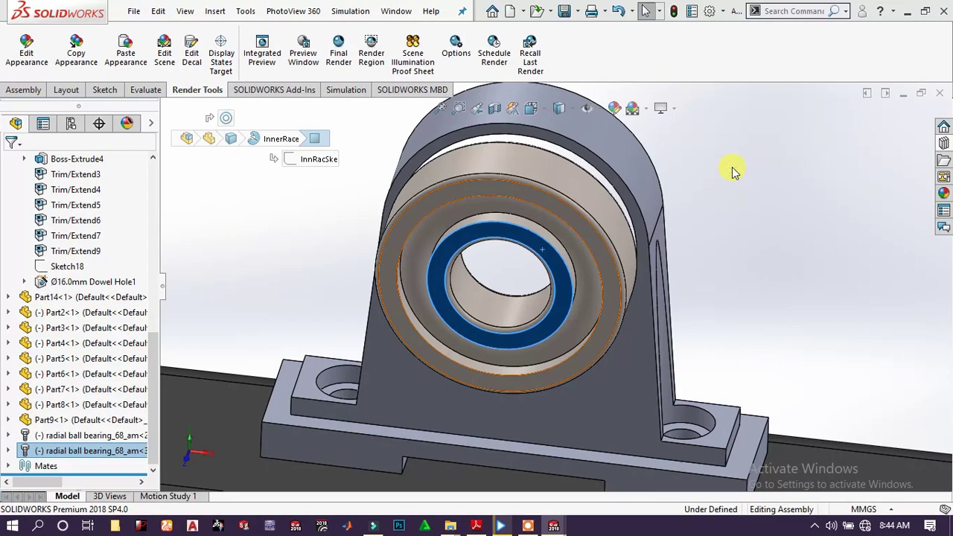
# - Start a mate on the bearing and choose the advanced Width mate type
pyautogui.press('m')
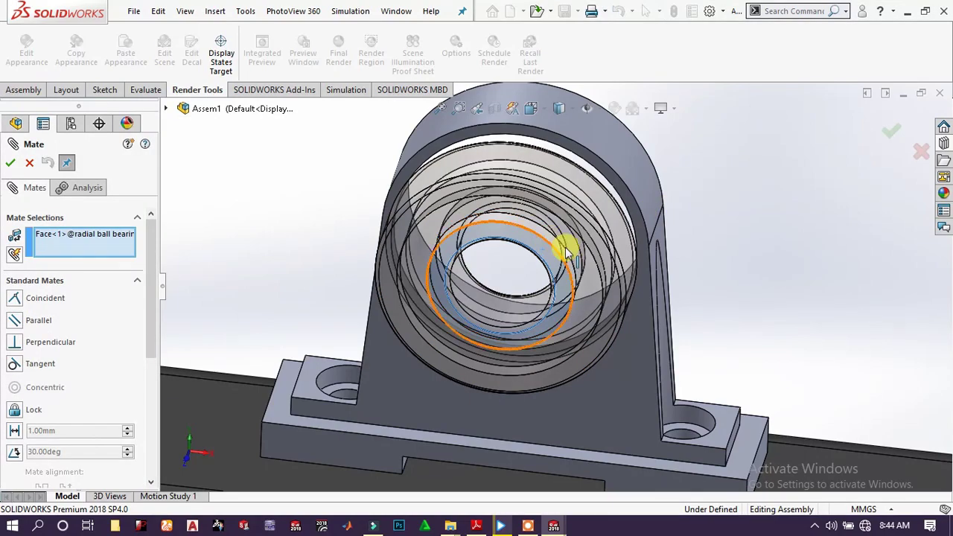
pyautogui.scroll(4, 652, 239)
pyautogui.moveTo(645, 227); pyautogui.dragTo(558, 350, button='middle')
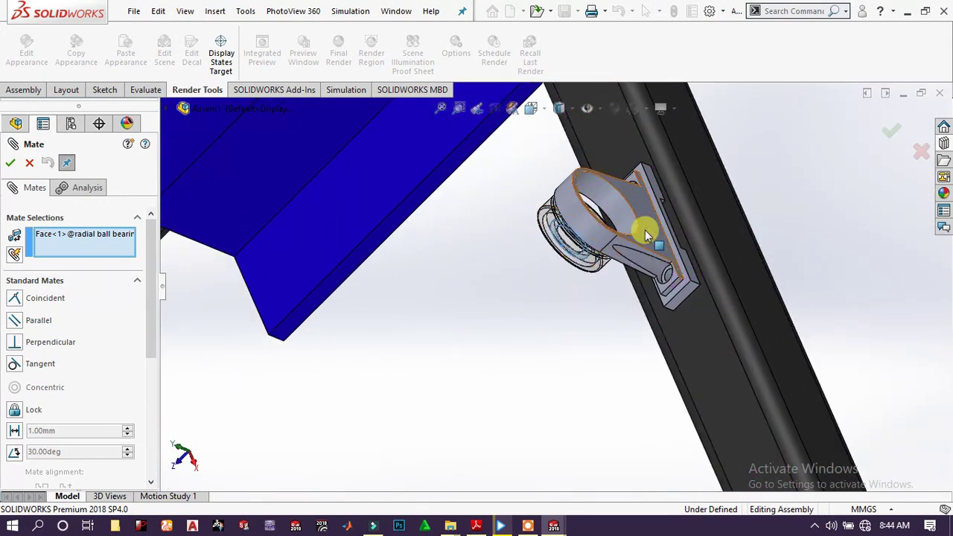
pyautogui.scroll(-2, 593, 245)
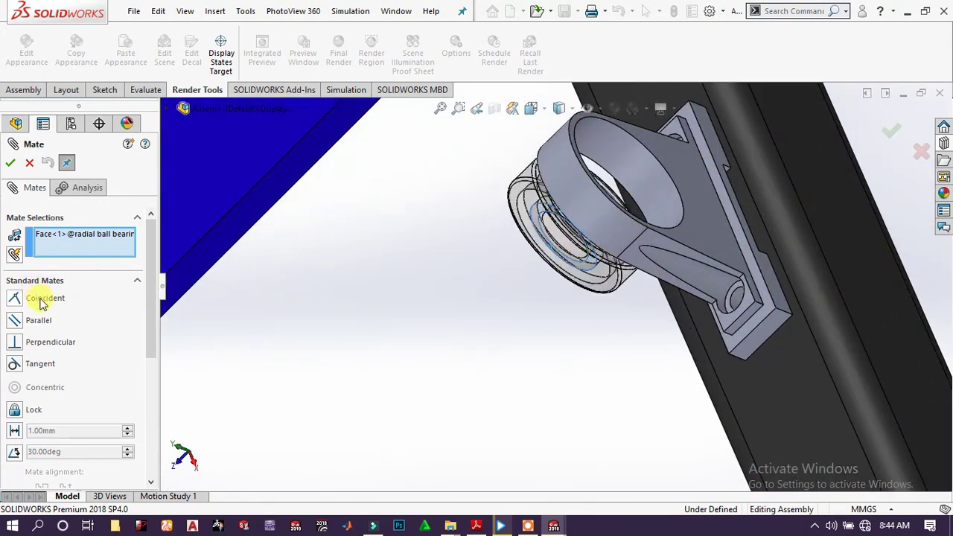
pyautogui.scroll(-5, 49, 435)
pyautogui.click(75, 276)
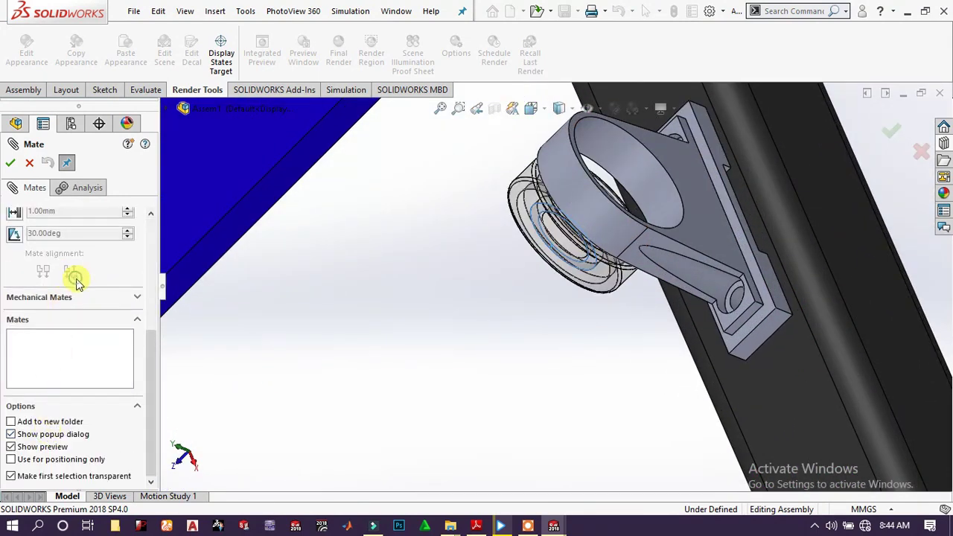
pyautogui.scroll(3, 43, 269)
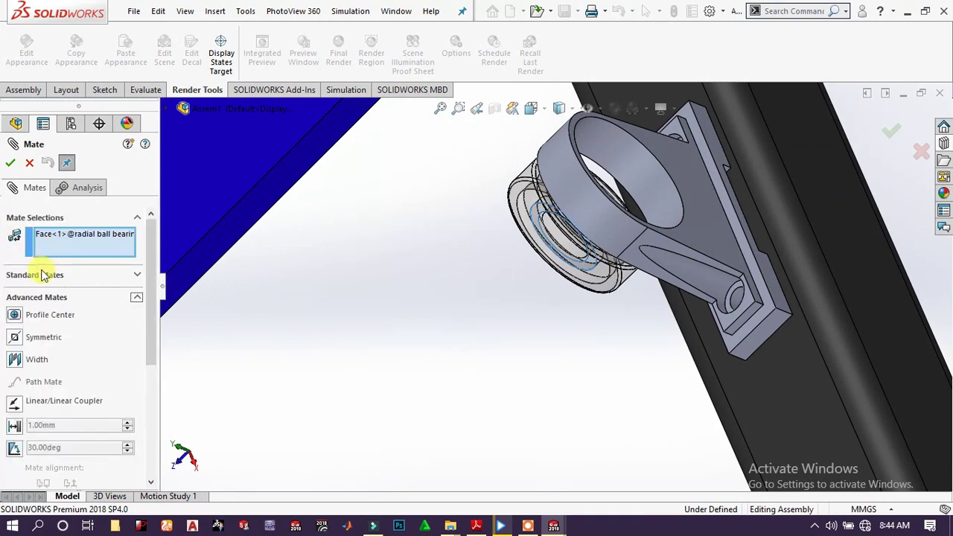
pyautogui.click(20, 360)
# - Use the bearing's outer race and the Part9 housing faces to create centred mate Width1
pyautogui.scroll(-3, 603, 239)
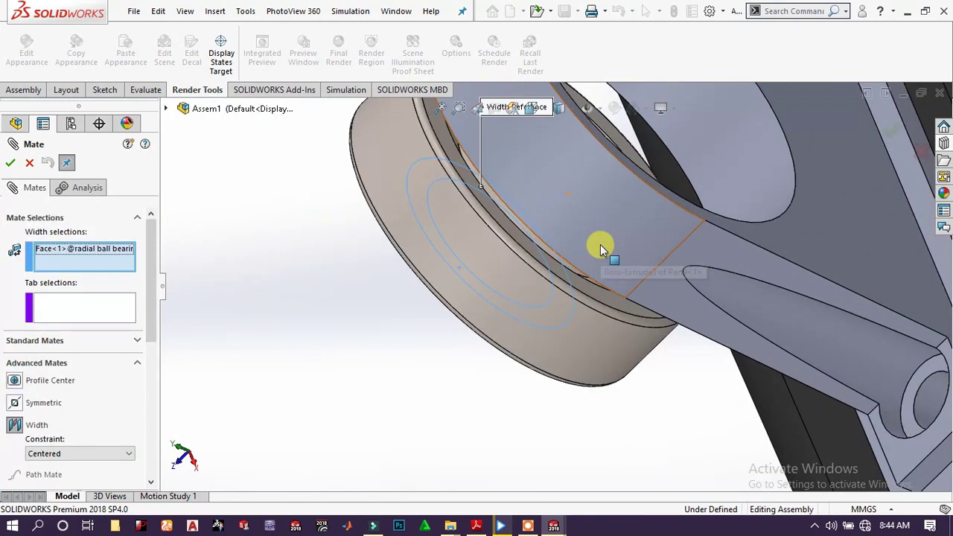
pyautogui.click(550, 266)
pyautogui.click(864, 231)
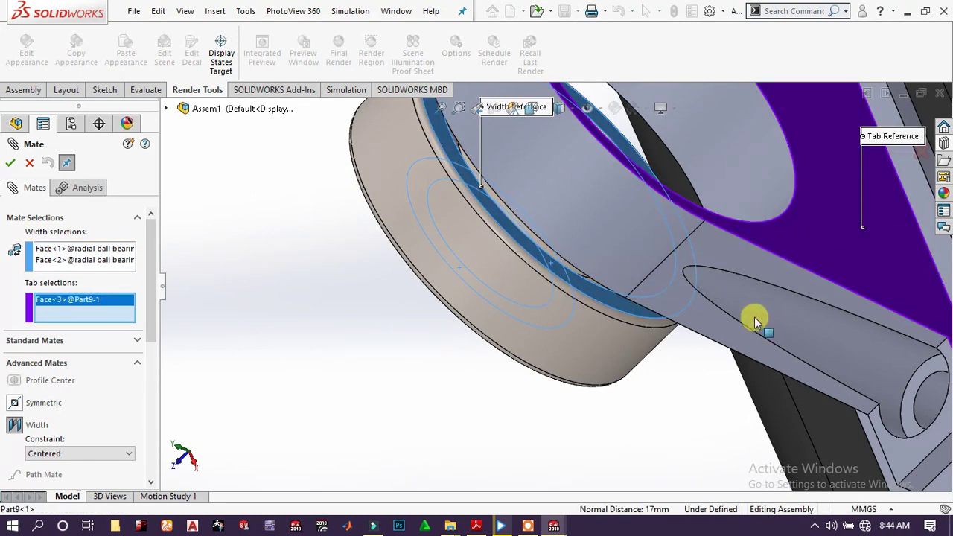
pyautogui.moveTo(755, 319); pyautogui.dragTo(798, 251, button='middle')
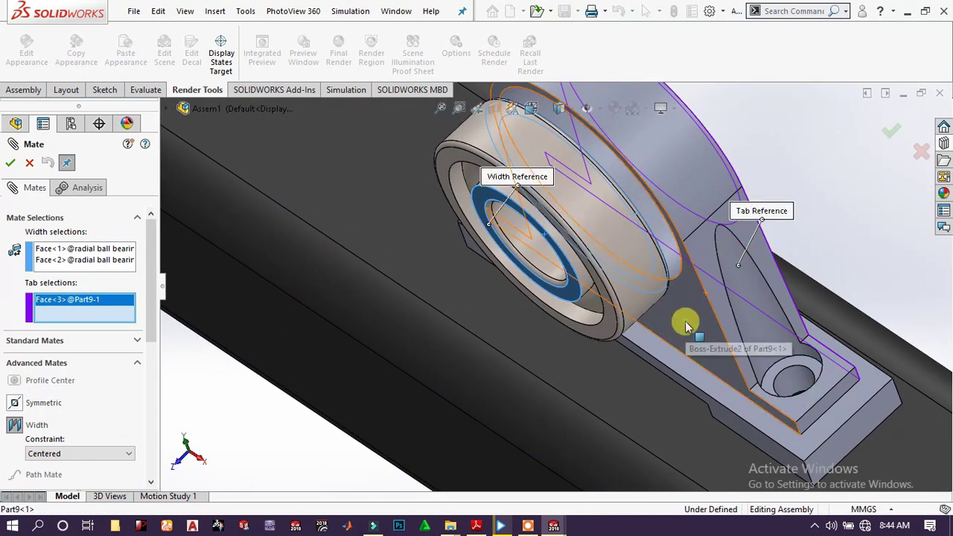
pyautogui.click(12, 163)
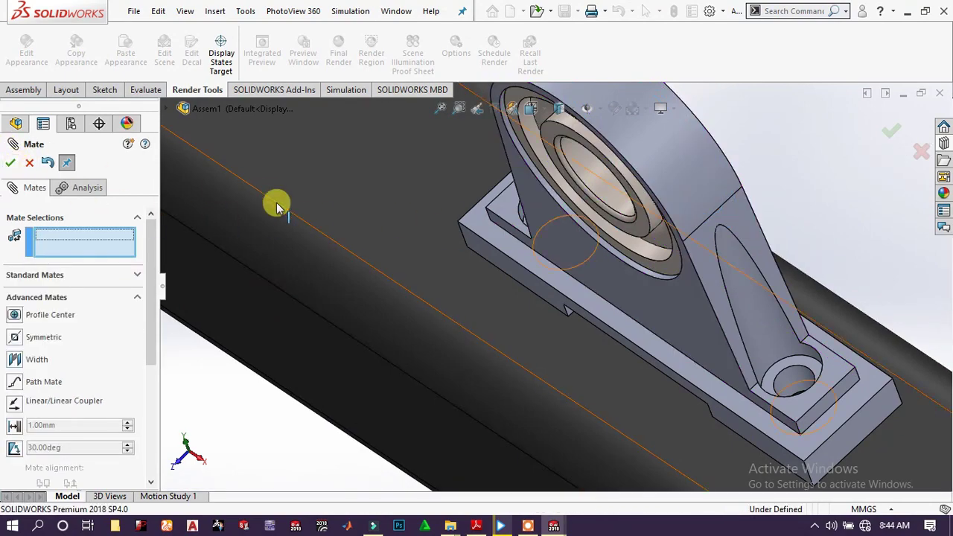
# - Select both faces of the second bearing for a Width mate
pyautogui.scroll(10, 717, 394)
pyautogui.scroll(5, 506, 387)
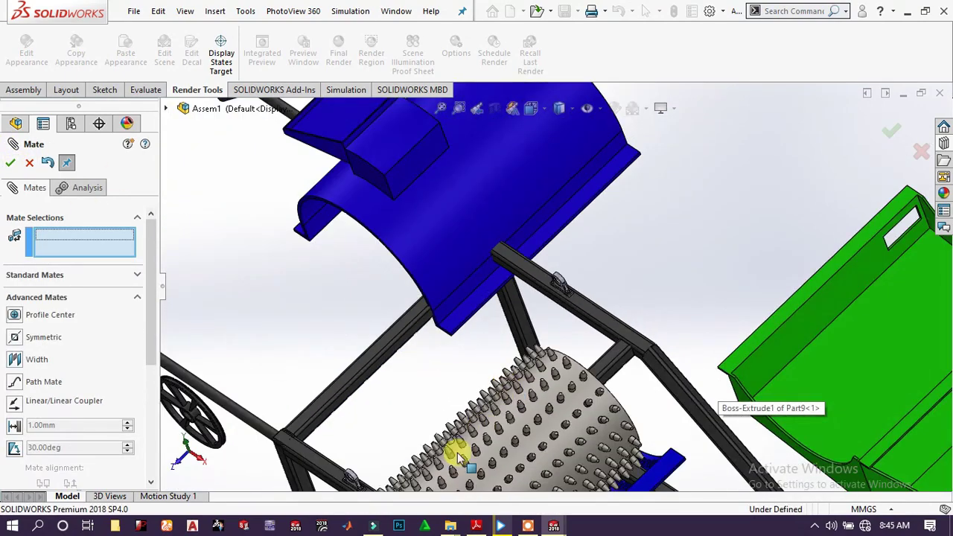
pyautogui.moveTo(365, 415); pyautogui.dragTo(630, 336, button='middle')
pyautogui.scroll(-10, 494, 383)
pyautogui.scroll(-12, 494, 376)
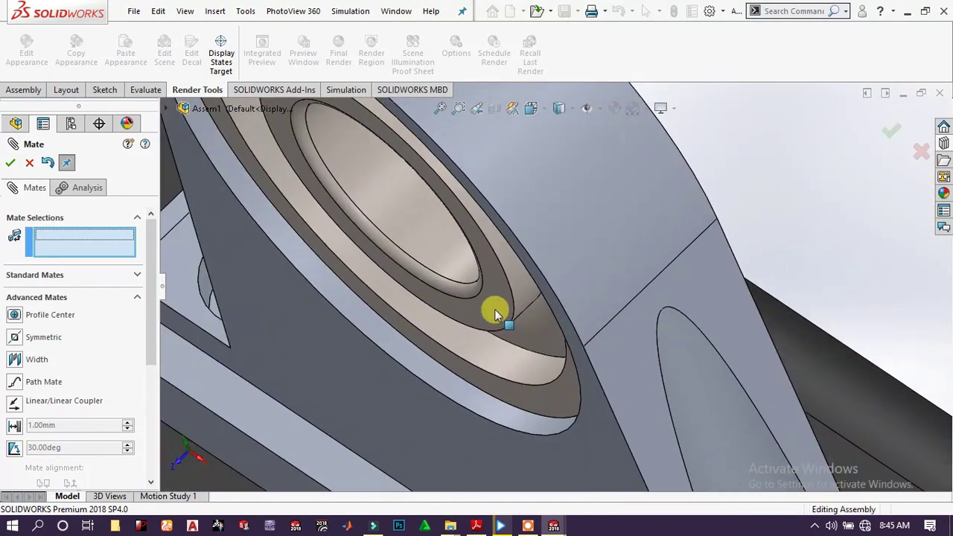
pyautogui.click(494, 313)
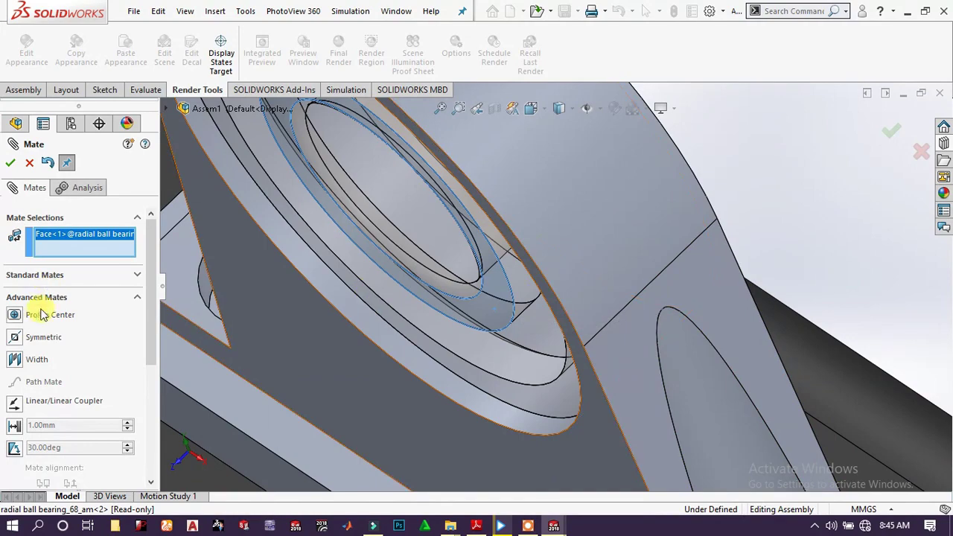
pyautogui.click(14, 360)
pyautogui.scroll(10, 533, 207)
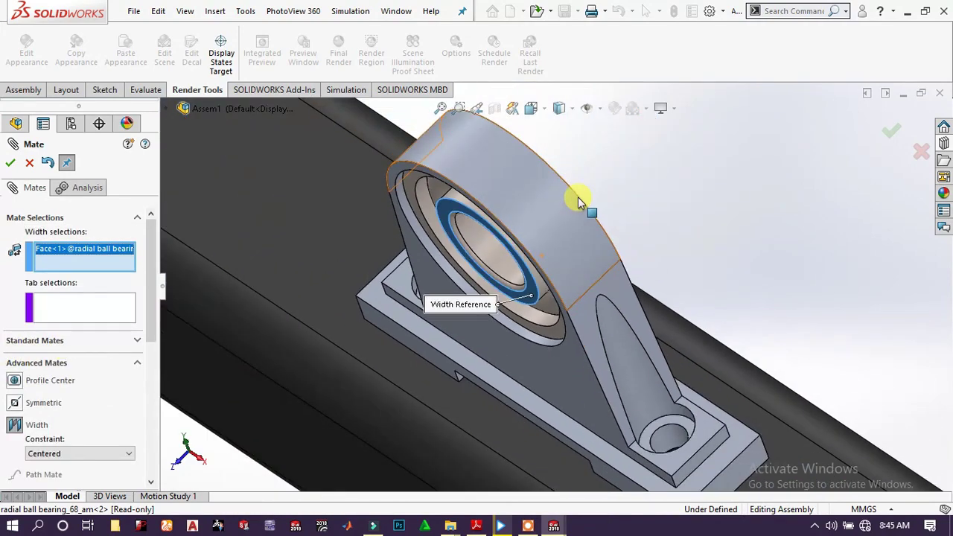
pyautogui.moveTo(568, 225); pyautogui.dragTo(596, 296, button='middle')
pyautogui.scroll(-8, 570, 320)
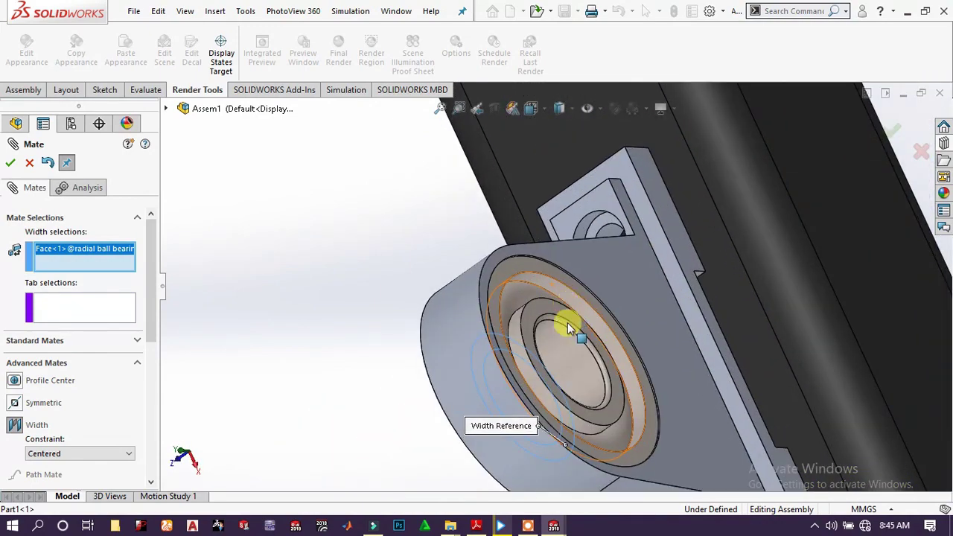
pyautogui.click(577, 298)
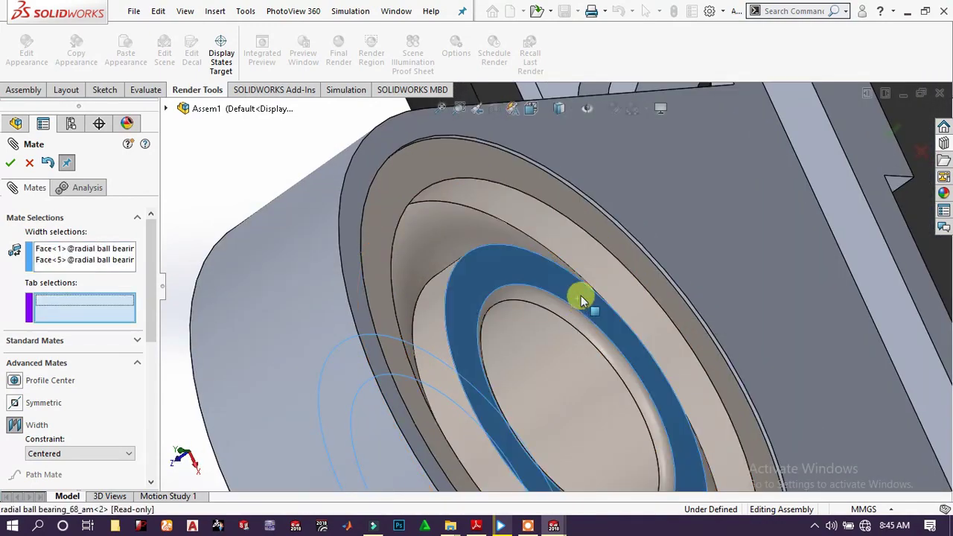
# - Add two Part14 housing faces as tab references and confirm the centred width mate
pyautogui.click(701, 244)
pyautogui.scroll(5, 690, 248)
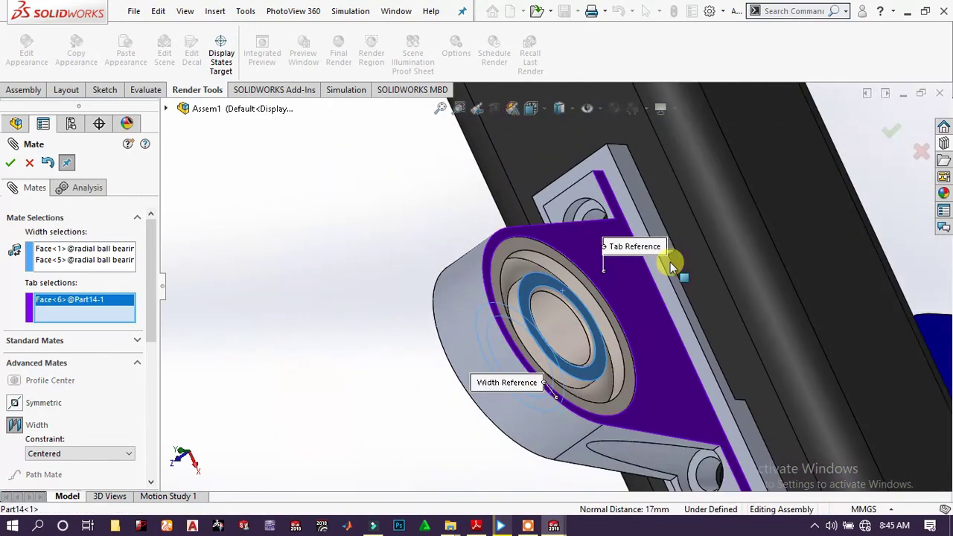
pyautogui.moveTo(423, 357); pyautogui.dragTo(355, 324, button='middle')
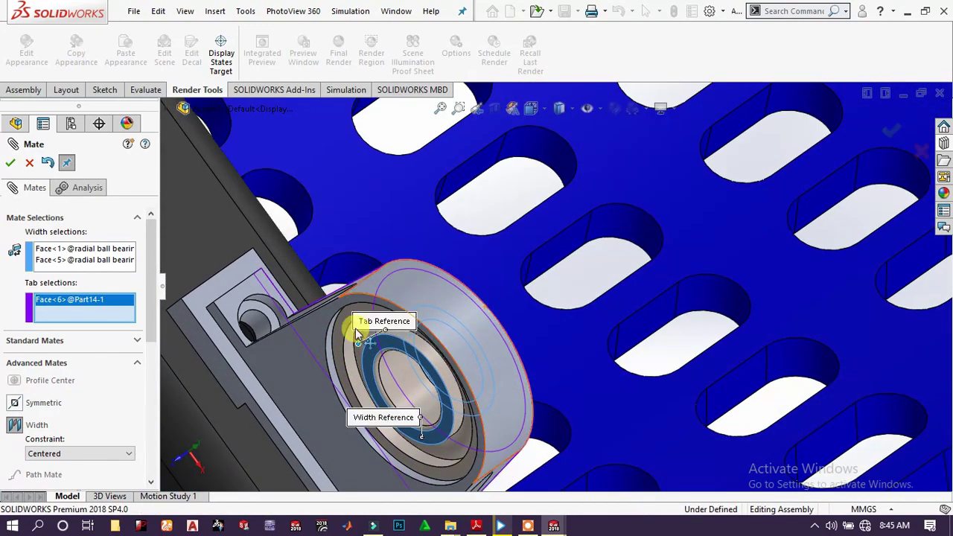
pyautogui.click(303, 344)
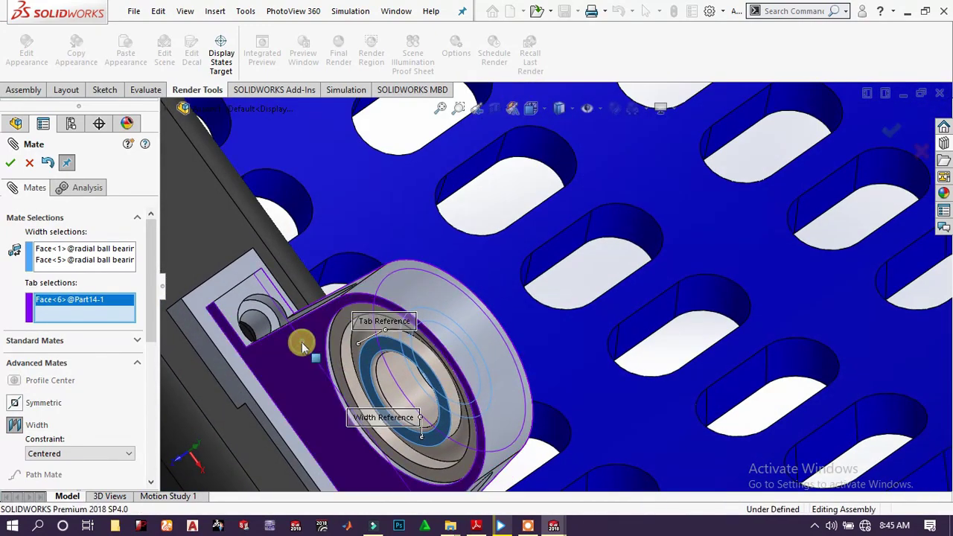
pyautogui.click(8, 164)
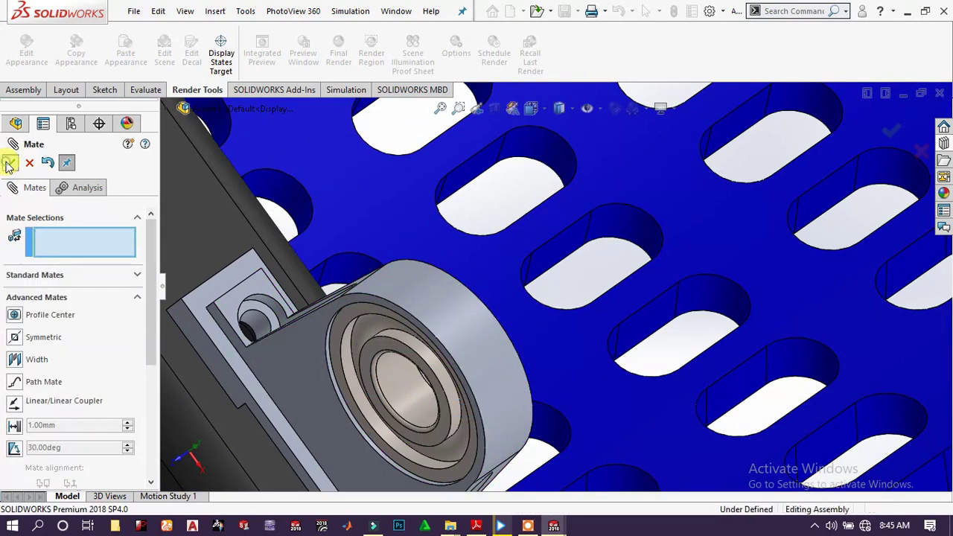
# - Exit Mate and check the bearing's inner bore face from outside
pyautogui.press('Escape')
pyautogui.scroll(-5, 496, 298)
pyautogui.moveTo(496, 298); pyautogui.dragTo(560, 316, button='middle')
pyautogui.scroll(-6, 476, 313)
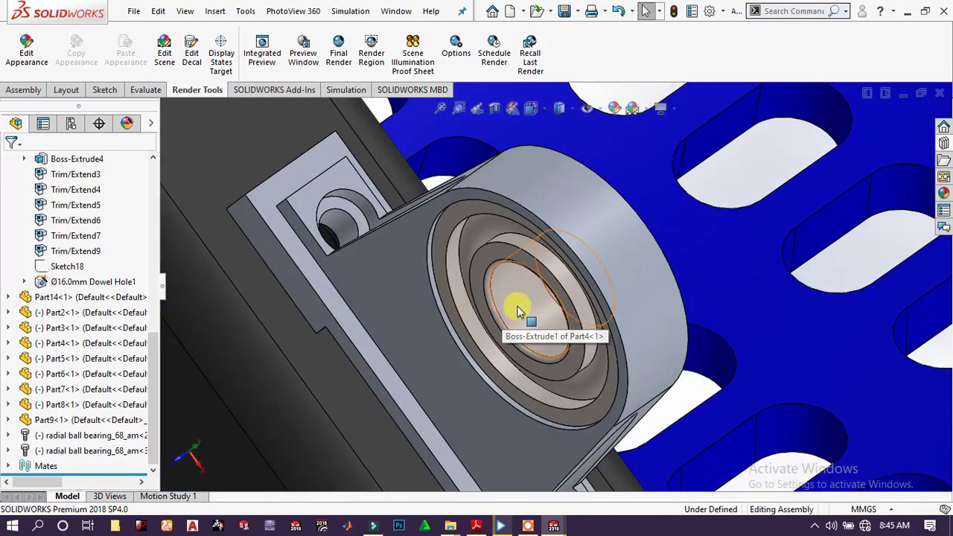
pyautogui.click(504, 256)
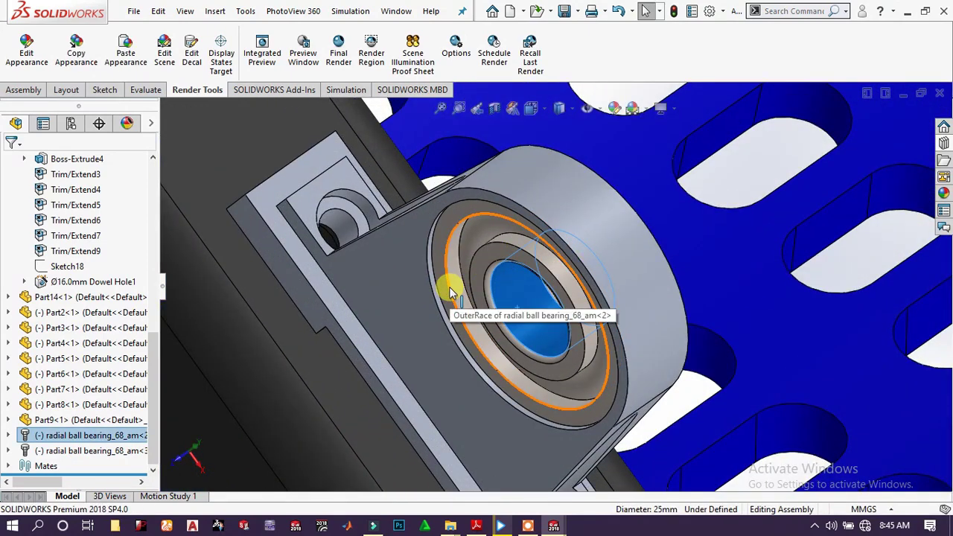
pyautogui.press('Escape')
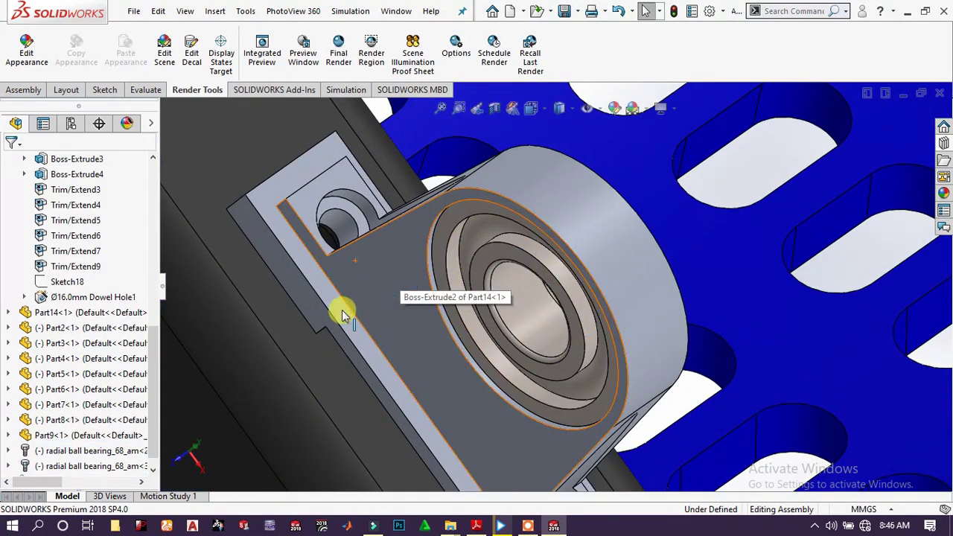
# - Set radial ball bearing_68_am<2> to Detailed display with Add cage
pyautogui.click(102, 454)
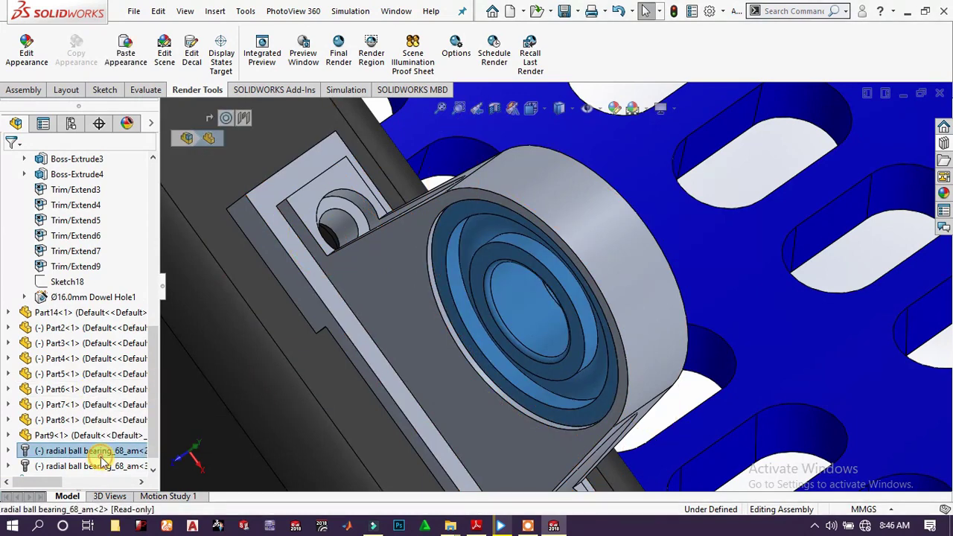
pyautogui.rightClick(103, 457)
pyautogui.click(192, 159)
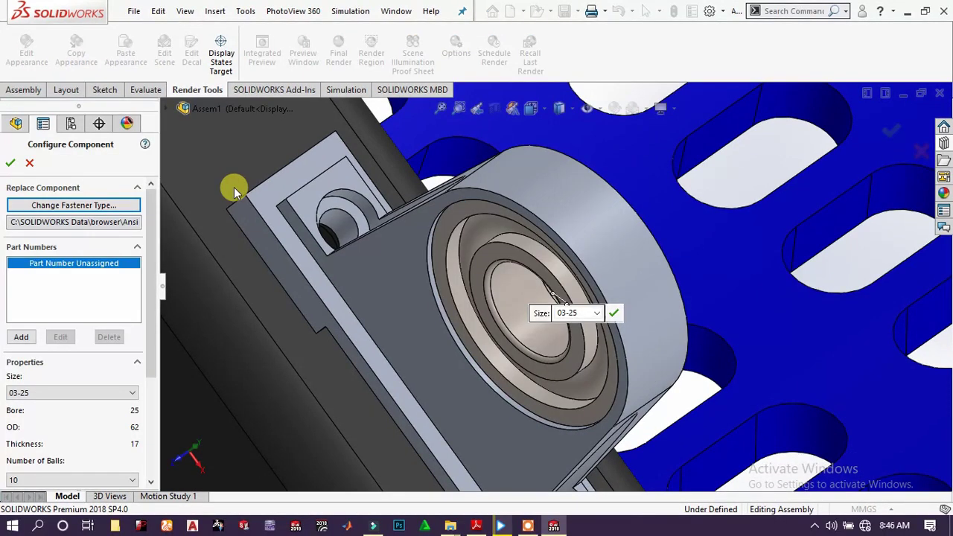
pyautogui.moveTo(152, 237); pyautogui.dragTo(149, 331)
pyautogui.click(100, 359)
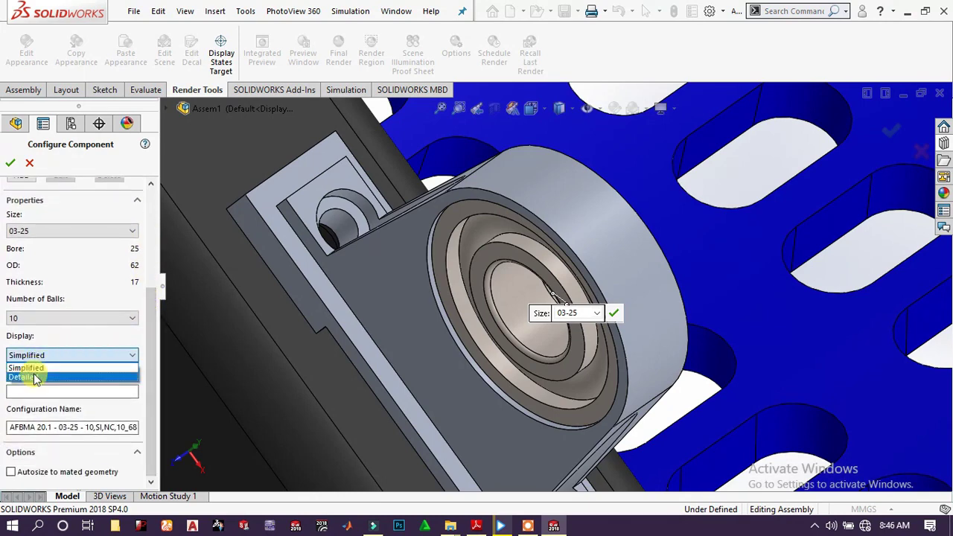
pyautogui.click(32, 376)
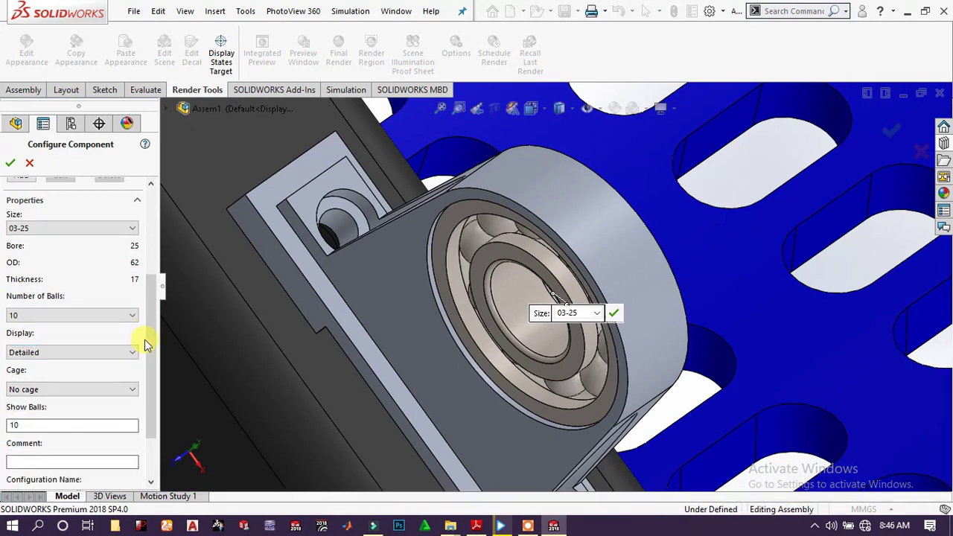
pyautogui.click(80, 397)
pyautogui.click(40, 410)
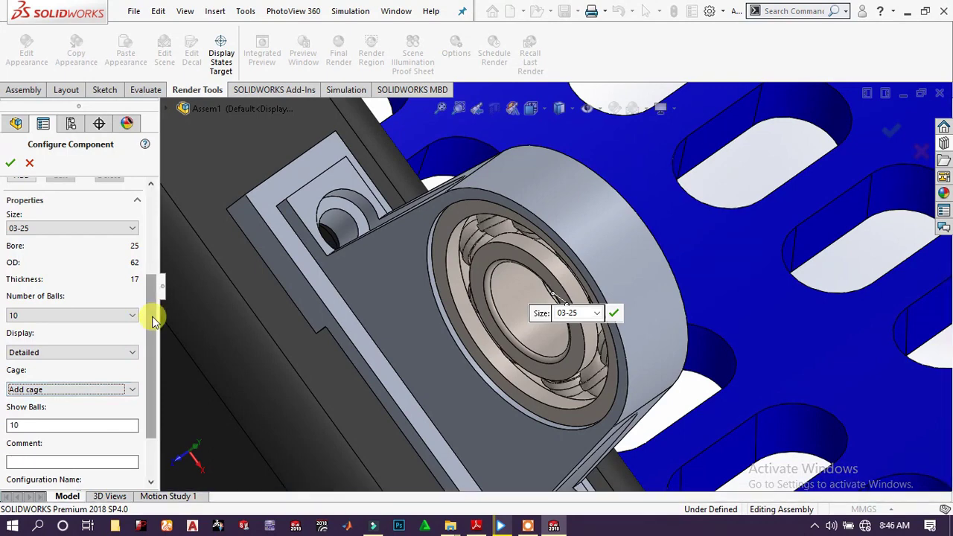
pyautogui.moveTo(153, 320); pyautogui.dragTo(162, 233)
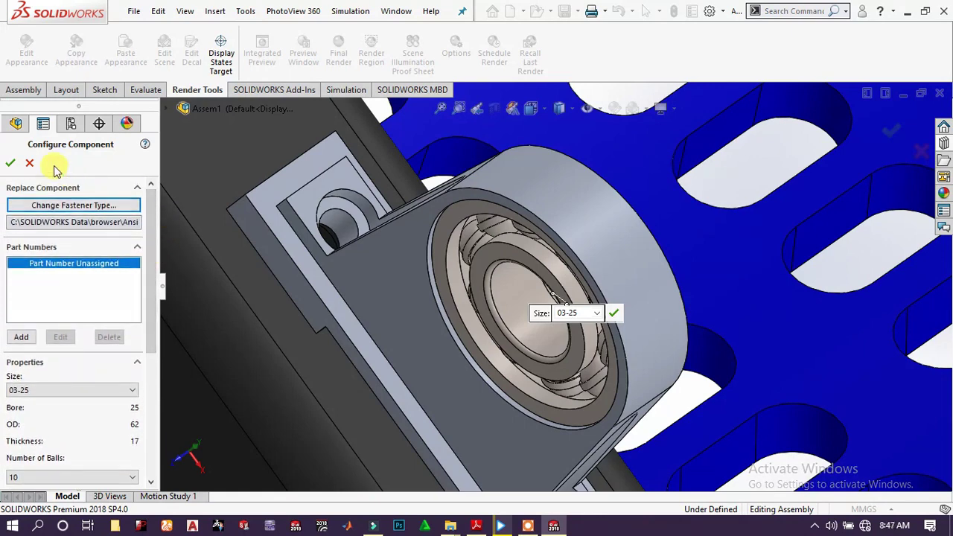
pyautogui.click(15, 164)
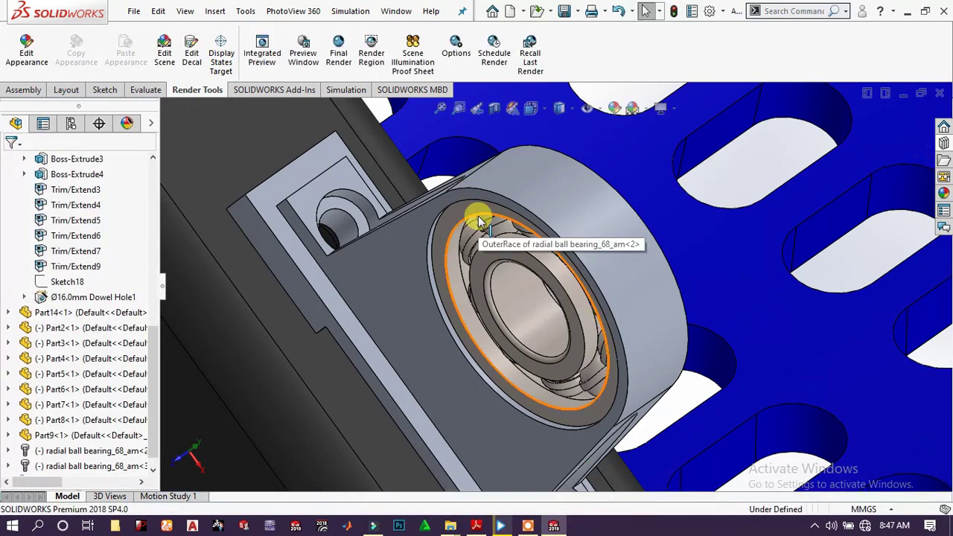
# - Orbit and zoom the whole machine to a new orientation
pyautogui.scroll(6, 730, 270)
pyautogui.moveTo(766, 260); pyautogui.dragTo(577, 215, button='middle')
pyautogui.scroll(-8, 677, 305)
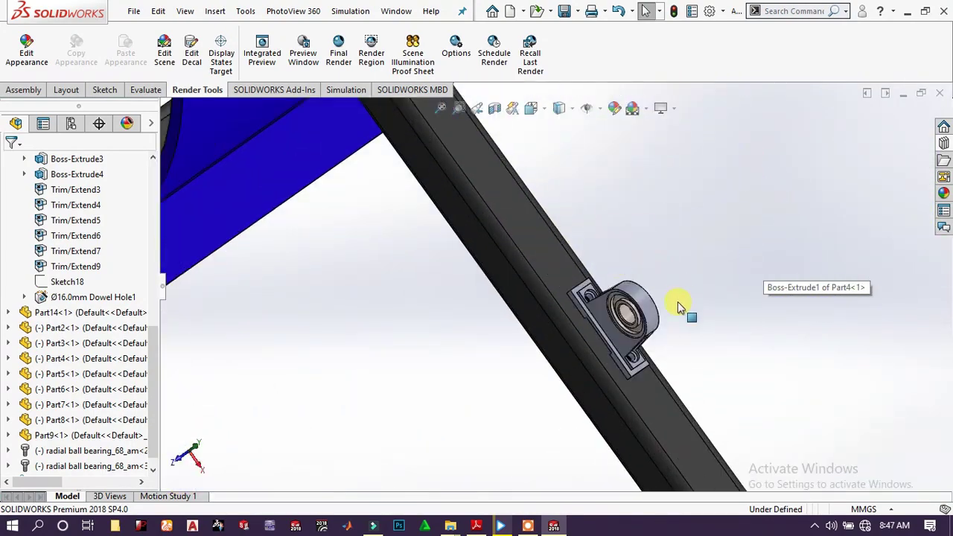
pyautogui.scroll(-3, 519, 351)
pyautogui.scroll(7, 30, 460)
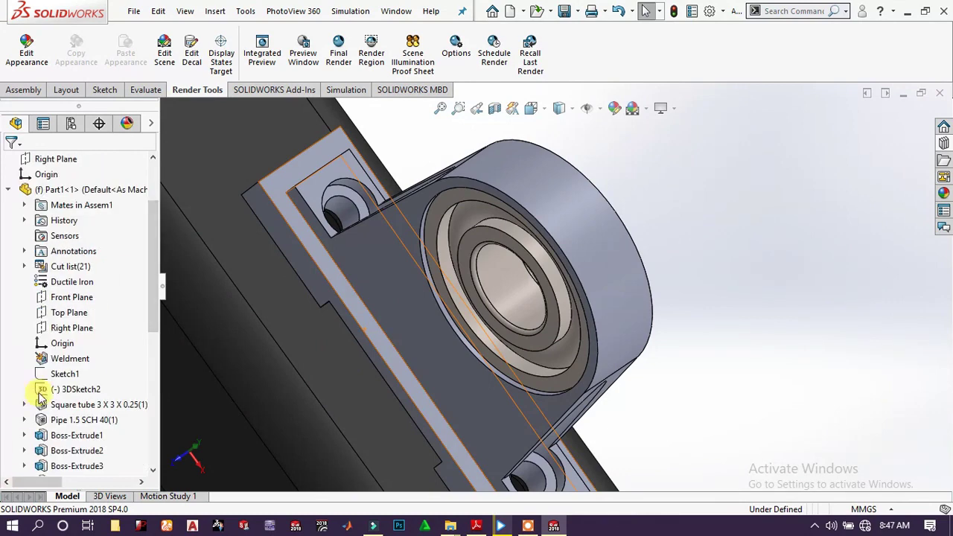
pyautogui.scroll(-7, 45, 402)
# - Reconfigure radial ball bearing_68_am<3> to Detailed display with Add cage and rebuild it
pyautogui.click(62, 452)
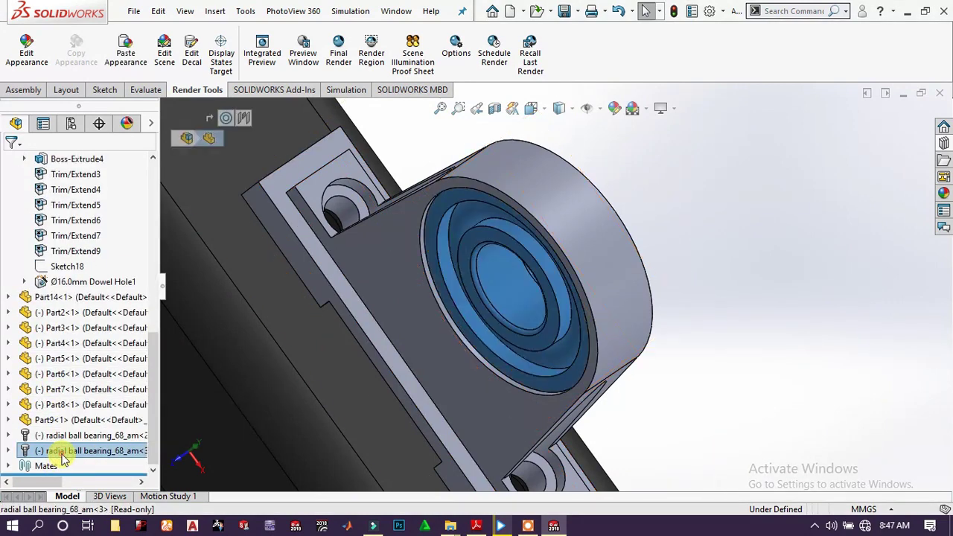
pyautogui.rightClick(80, 449)
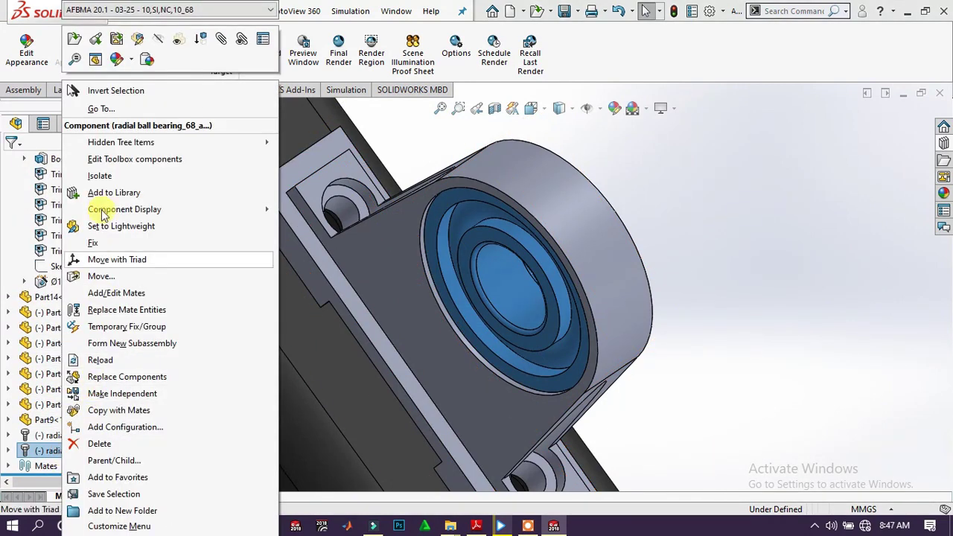
pyautogui.click(148, 164)
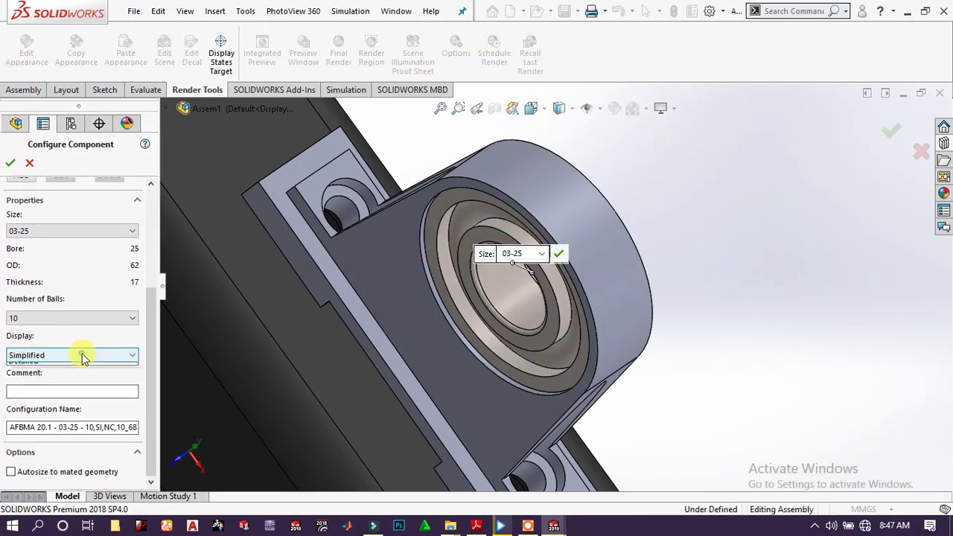
pyautogui.click(73, 386)
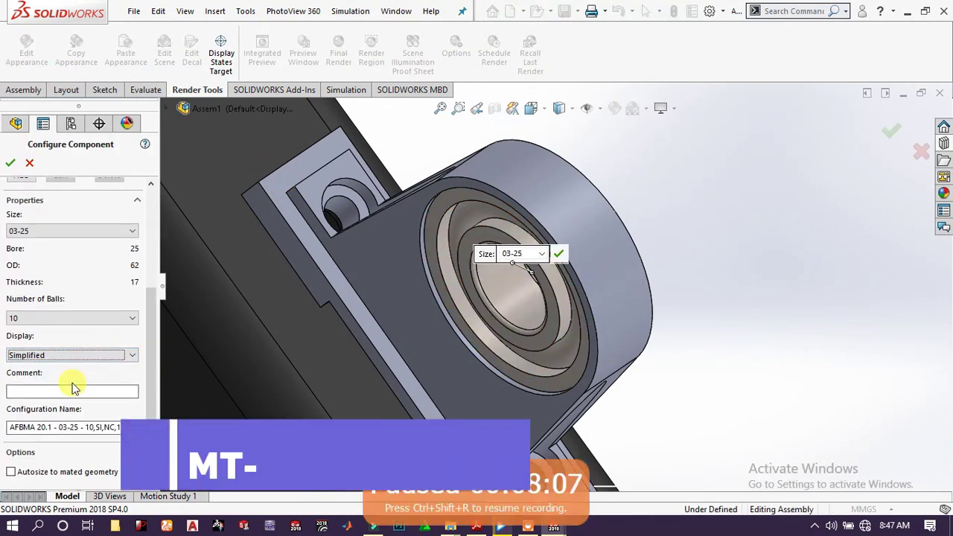
pyautogui.click(72, 355)
pyautogui.click(57, 374)
pyautogui.click(57, 390)
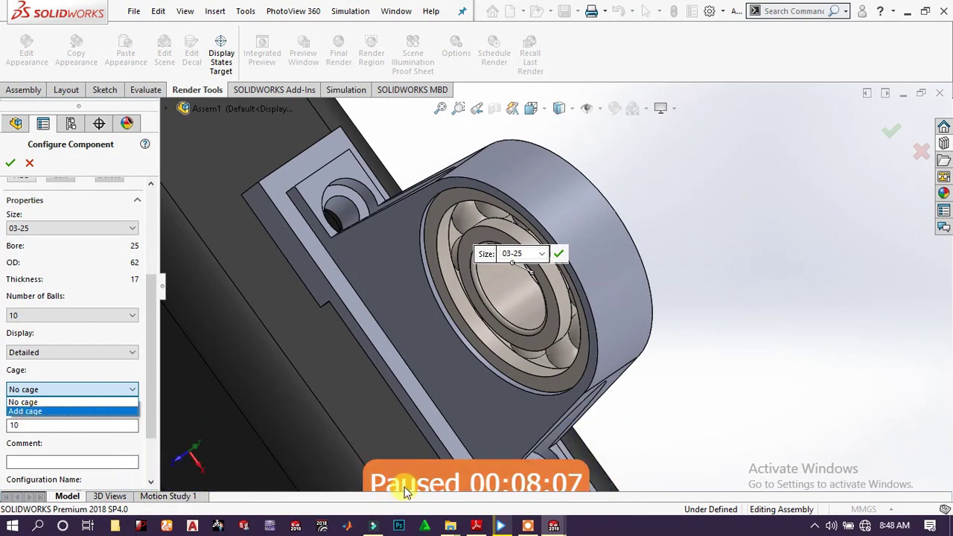
pyautogui.click(410, 482)
pyautogui.click(62, 390)
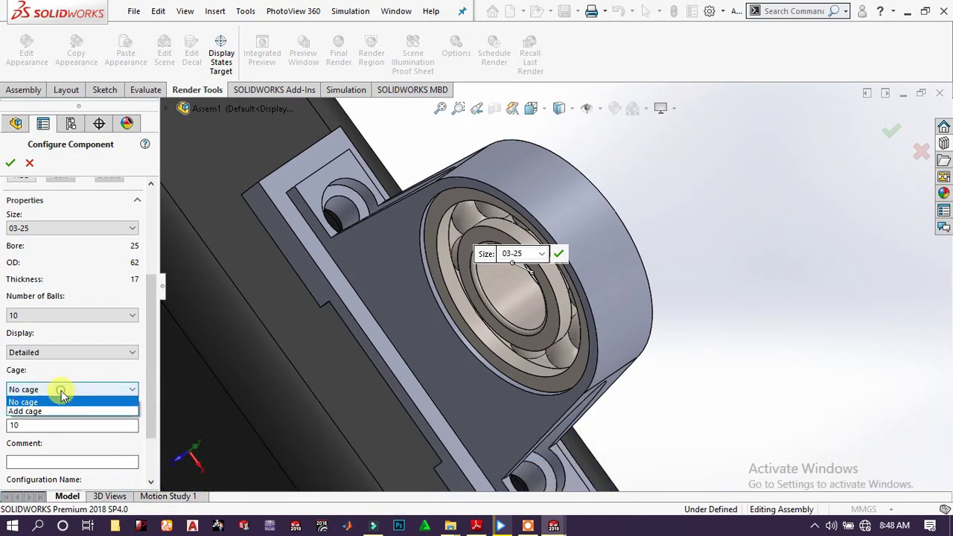
pyautogui.click(33, 406)
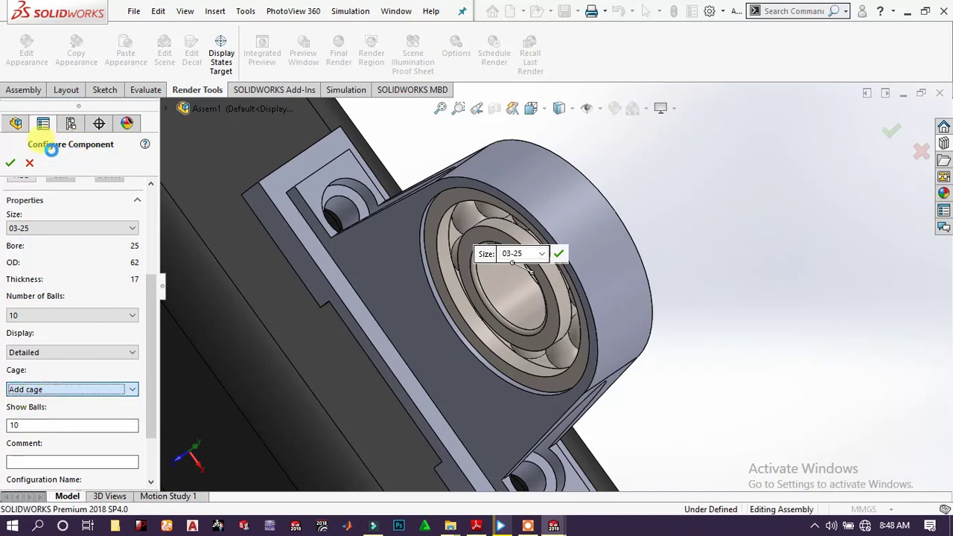
pyautogui.click(12, 164)
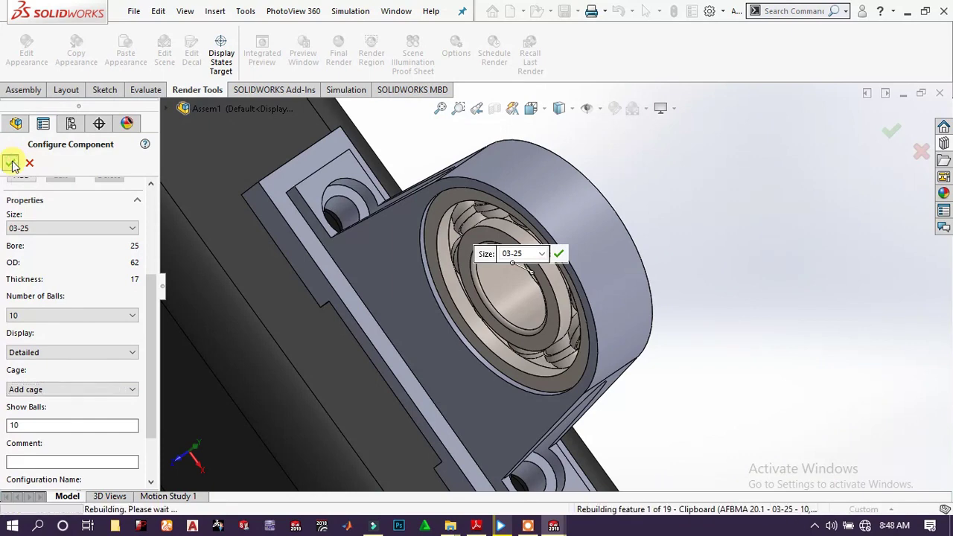
# - Mate the spiked drum's shaft (Part3) concentric with the radial ball bearing's bore
pyautogui.scroll(-5, 292, 158)
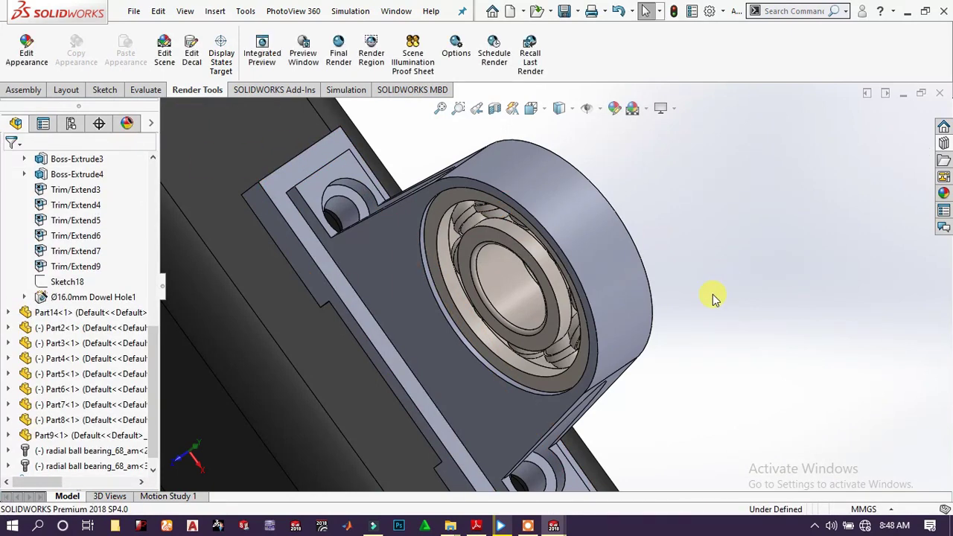
pyautogui.moveTo(292, 157); pyautogui.dragTo(455, 348, button='middle')
pyautogui.scroll(4, 513, 292)
pyautogui.scroll(-5, 514, 293)
pyautogui.scroll(2, 429, 372)
pyautogui.scroll(5, 558, 417)
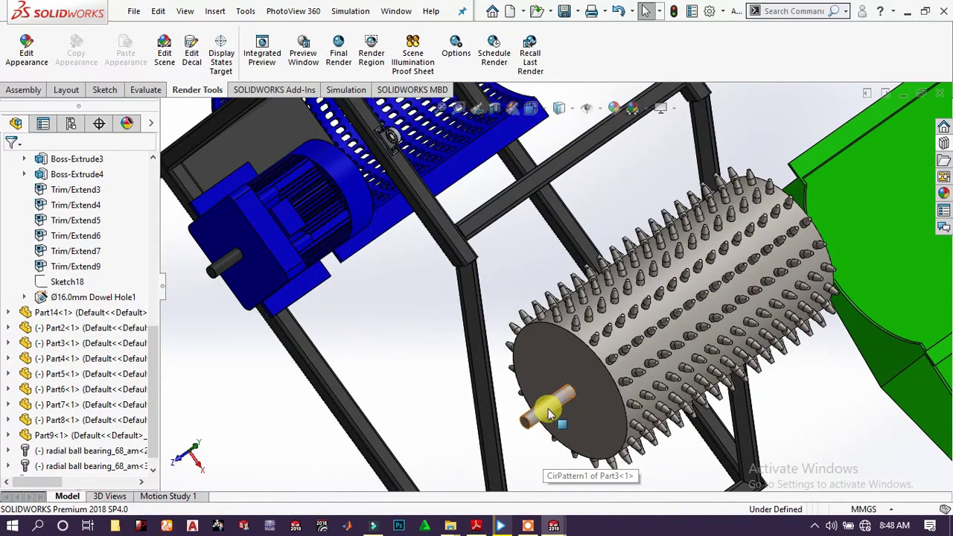
pyautogui.click(549, 414)
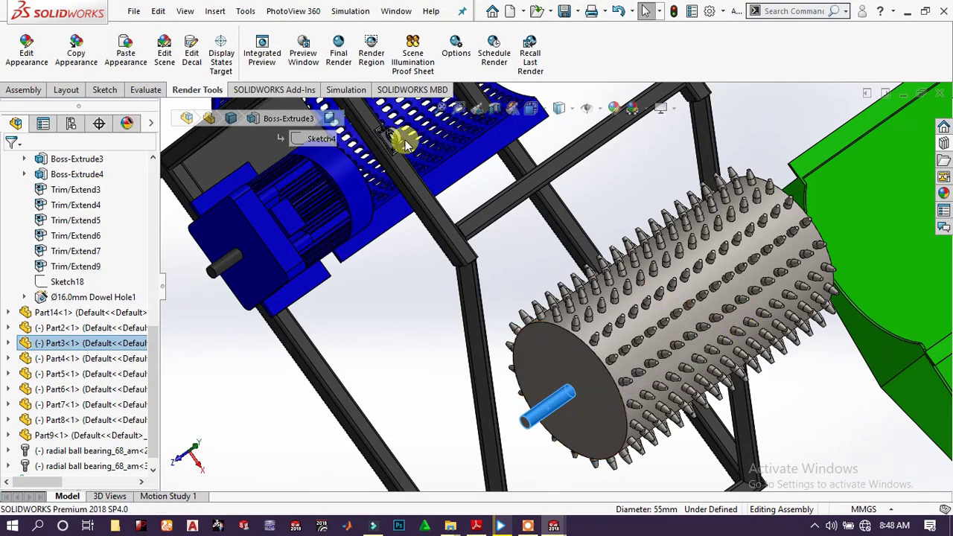
pyautogui.press('m')
pyautogui.scroll(8, 405, 140)
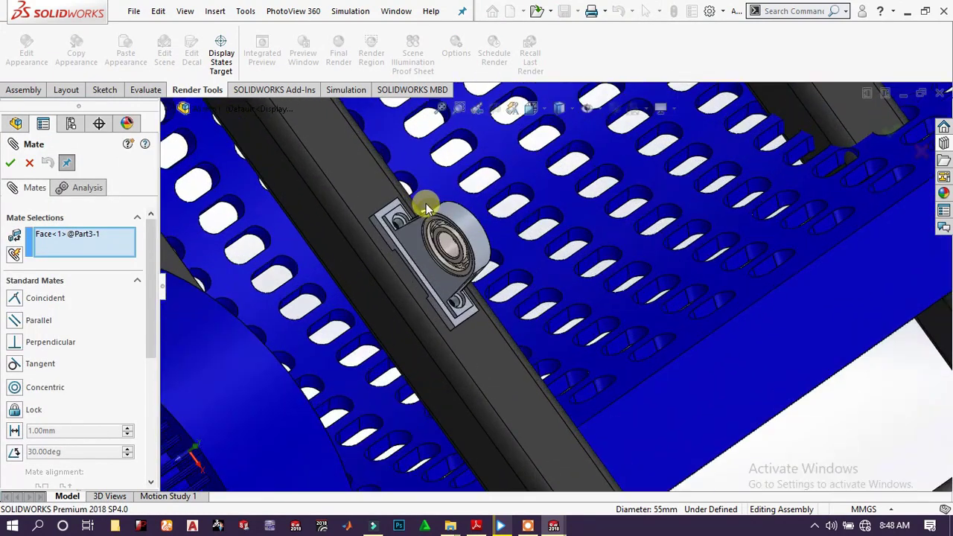
pyautogui.scroll(3, 426, 203)
pyautogui.click(466, 250)
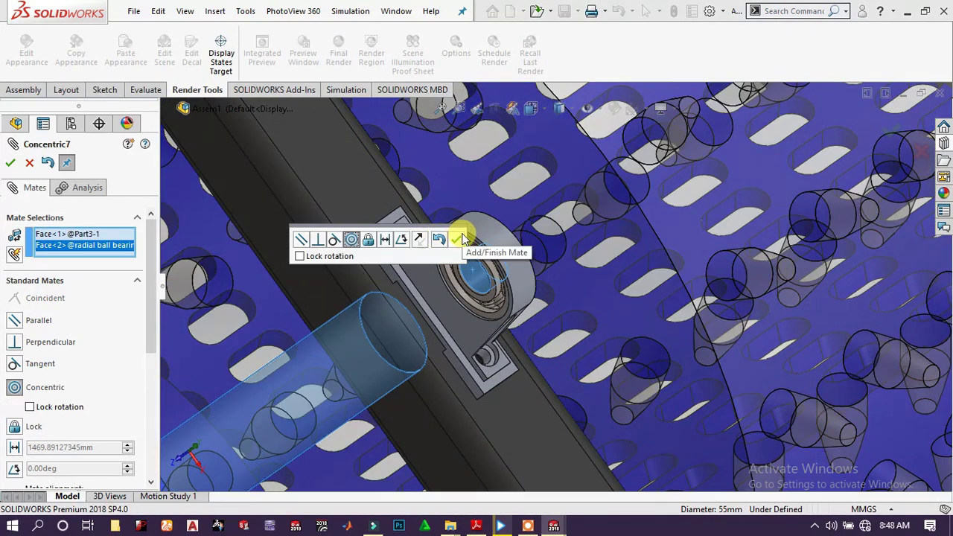
pyautogui.click(457, 239)
# - Slide the spiked drum along the frame and choose the advanced Width mate
pyautogui.scroll(-5, 477, 253)
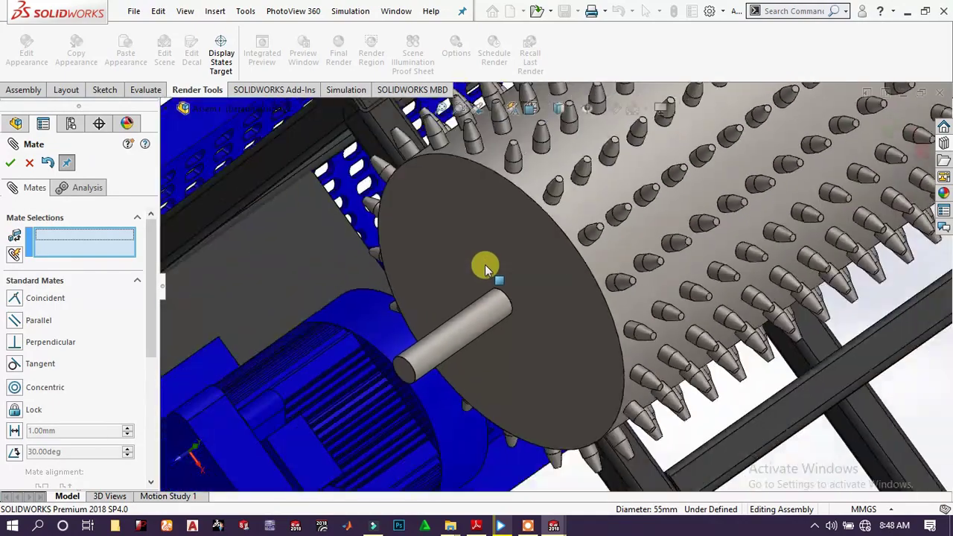
pyautogui.scroll(-5, 521, 321)
pyautogui.moveTo(558, 271); pyautogui.dragTo(575, 207, button='middle')
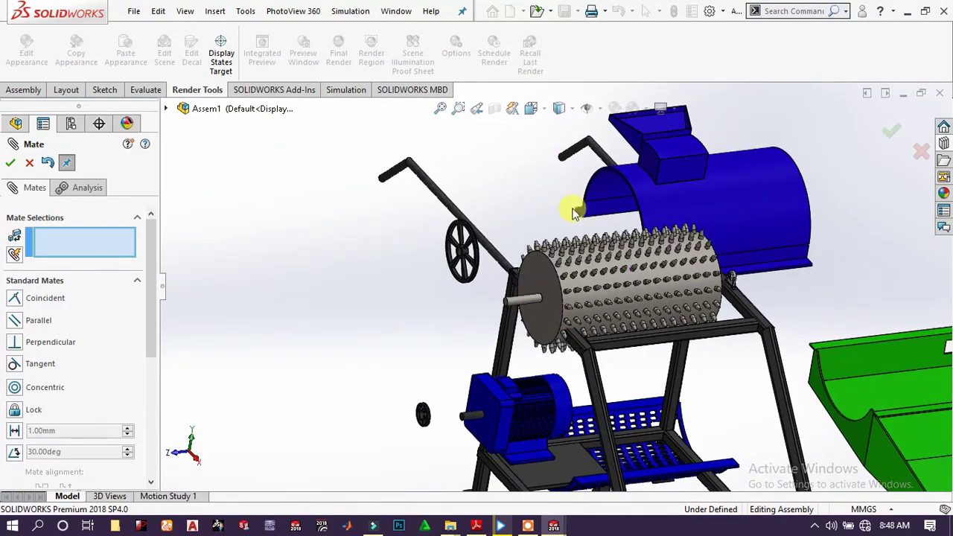
pyautogui.scroll(-5, 651, 255)
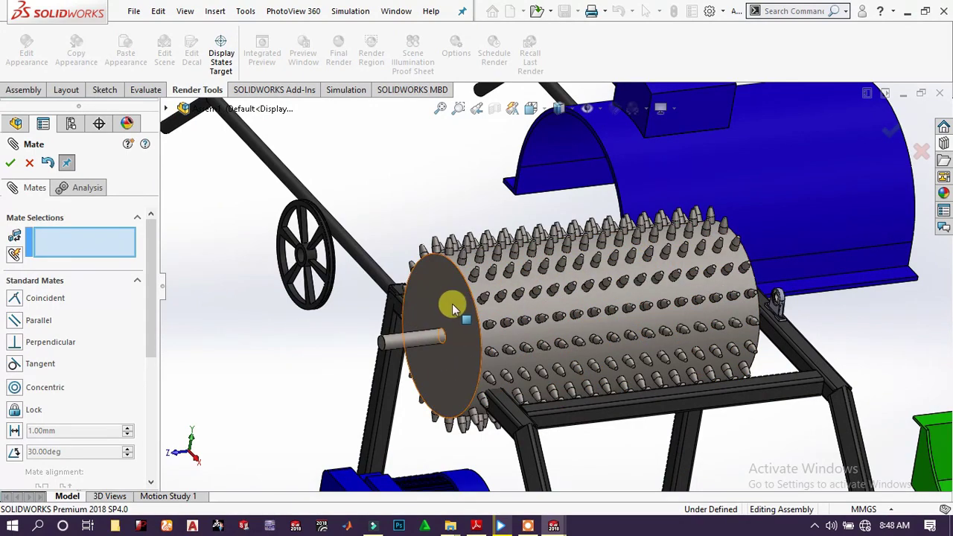
pyautogui.moveTo(453, 304); pyautogui.dragTo(519, 297)
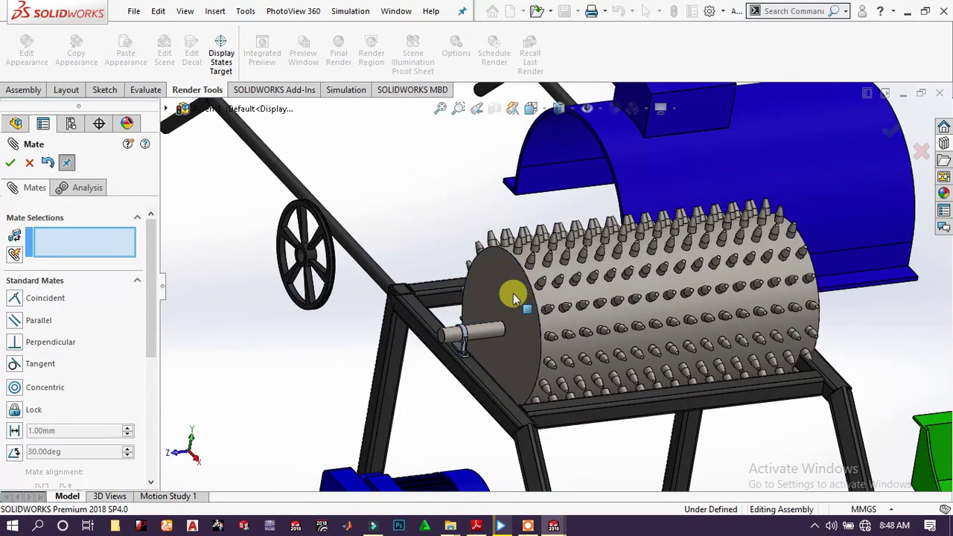
pyautogui.scroll(-4, 81, 406)
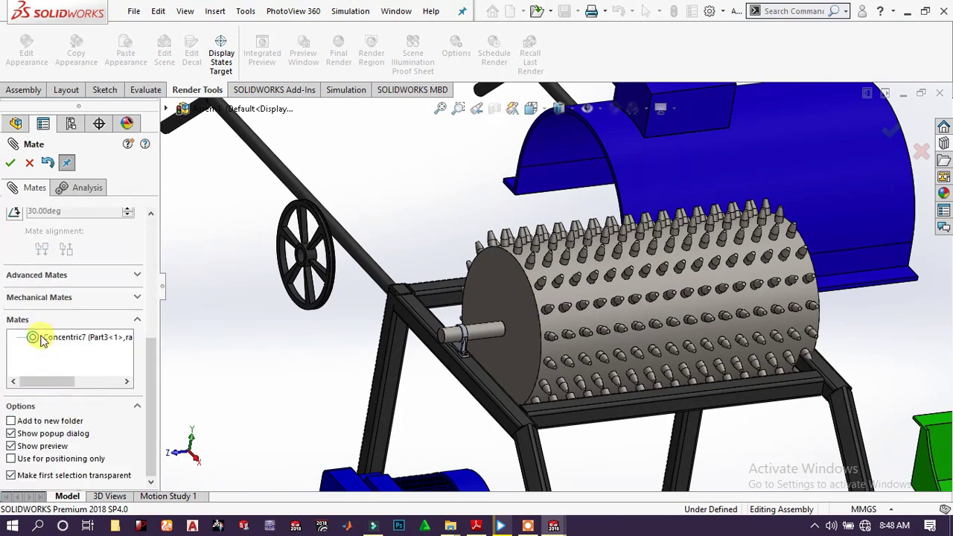
pyautogui.click(139, 278)
pyautogui.click(34, 297)
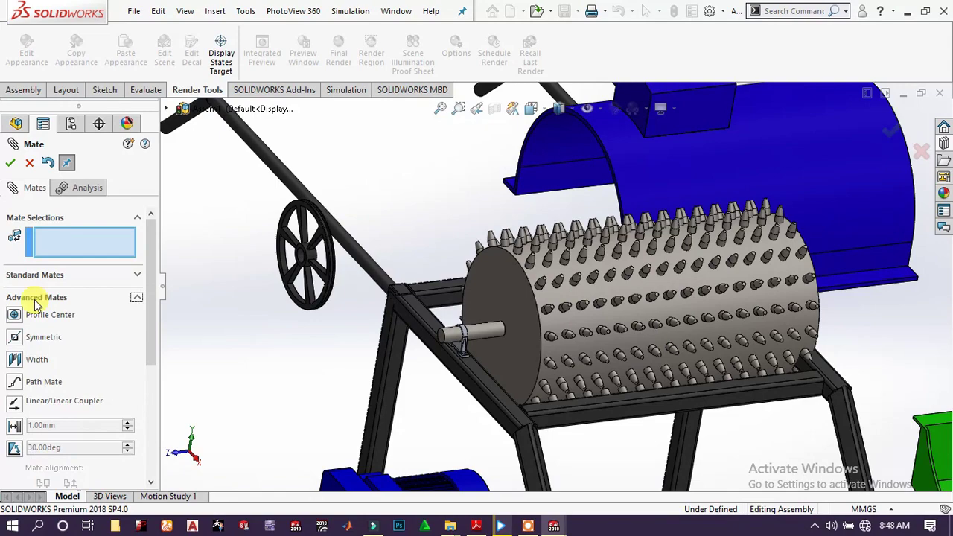
pyautogui.click(22, 362)
# - Centre both drum end discs between the two square tube faces with a centred width mate
pyautogui.scroll(-5, 443, 362)
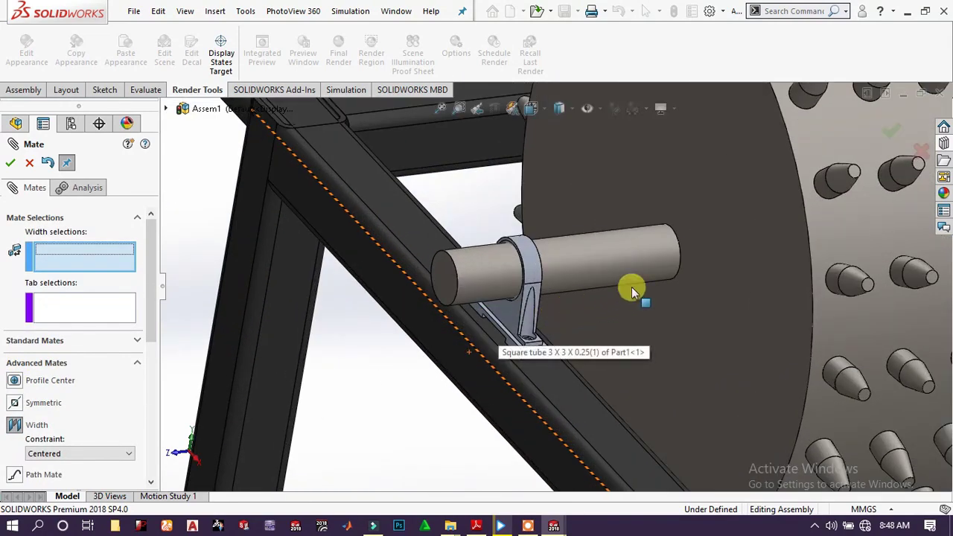
pyautogui.click(715, 269)
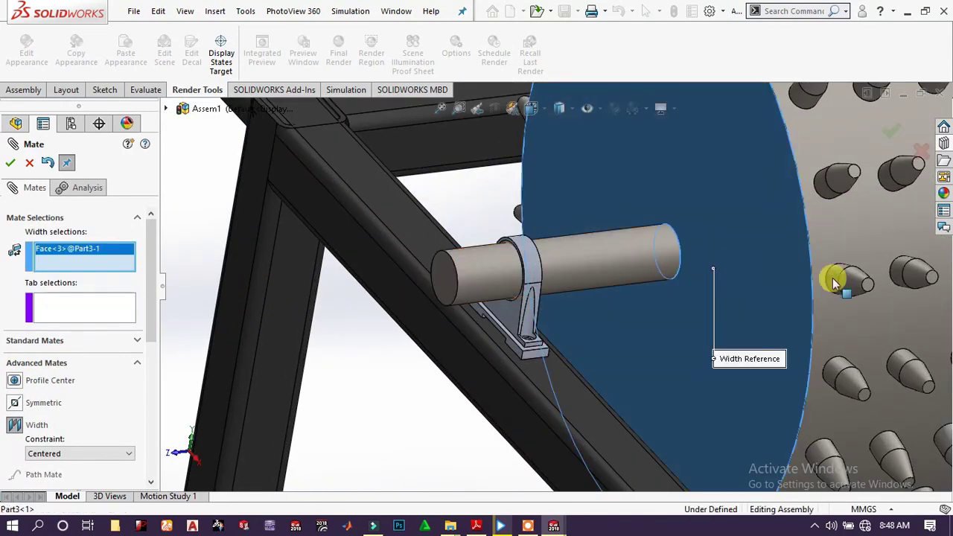
pyautogui.scroll(8, 834, 281)
pyautogui.moveTo(861, 266); pyautogui.dragTo(700, 276, button='middle')
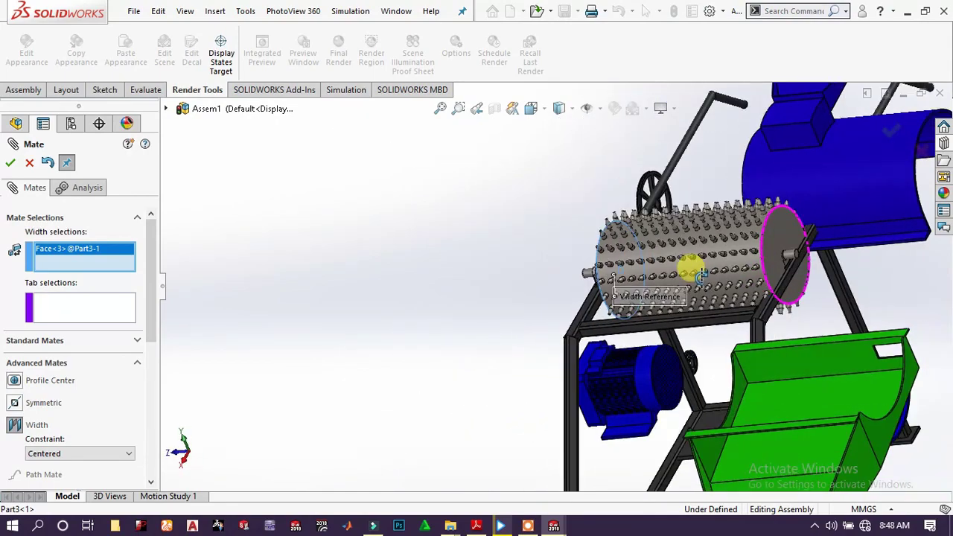
pyautogui.click(775, 240)
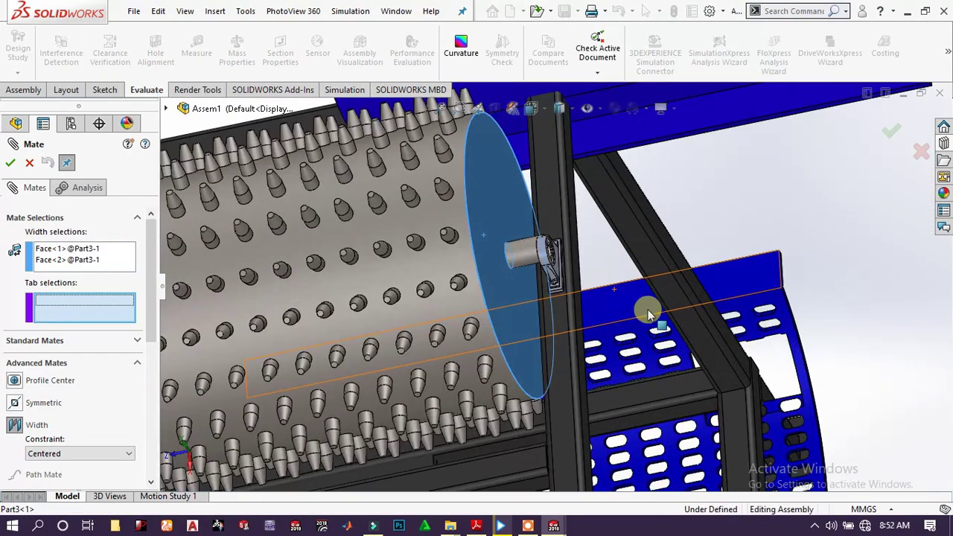
pyautogui.click(579, 322)
pyautogui.scroll(5, 249, 320)
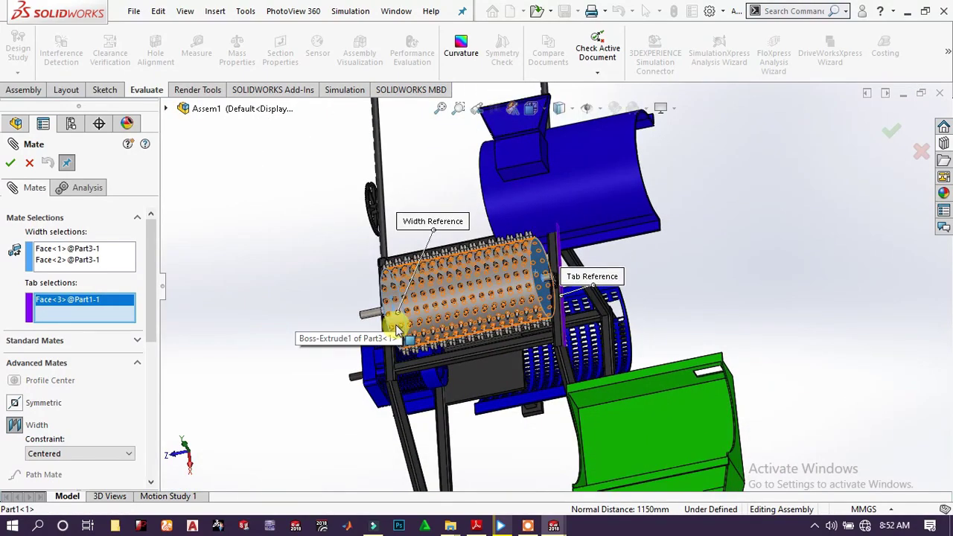
pyautogui.moveTo(389, 323)
pyautogui.mouseDown(button='middle')
pyautogui.moveTo(410, 313)
pyautogui.moveTo(406, 327)
pyautogui.mouseUp(button='middle')
pyautogui.scroll(-5, 405, 328)
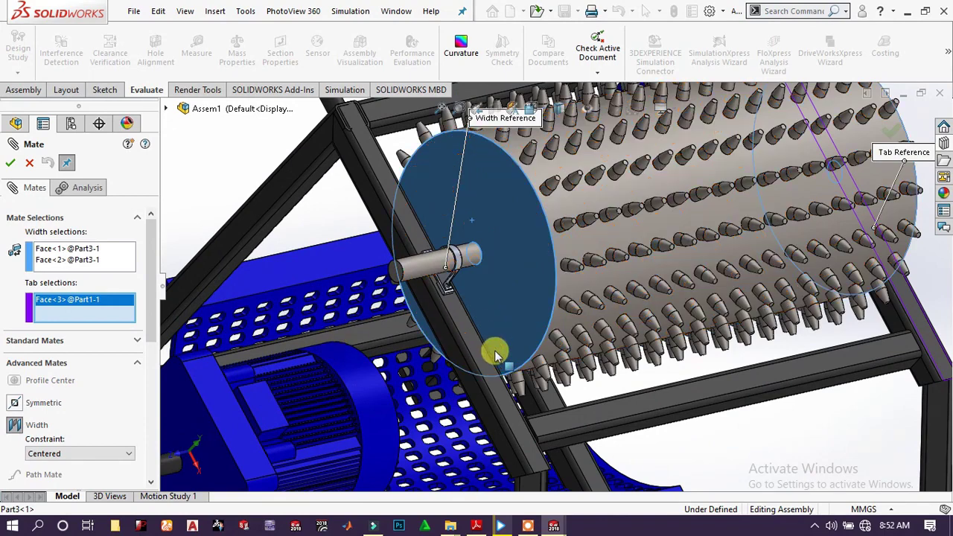
pyautogui.click(477, 395)
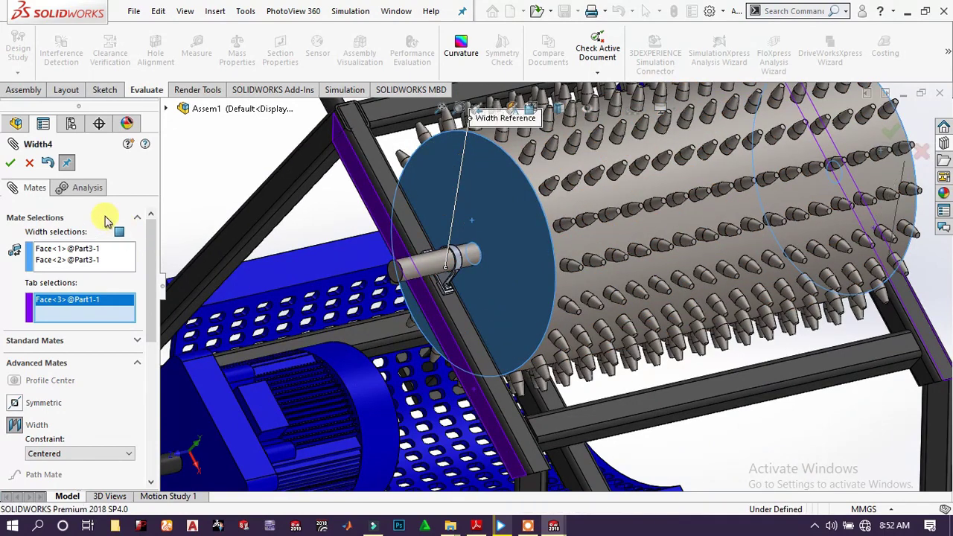
pyautogui.click(10, 164)
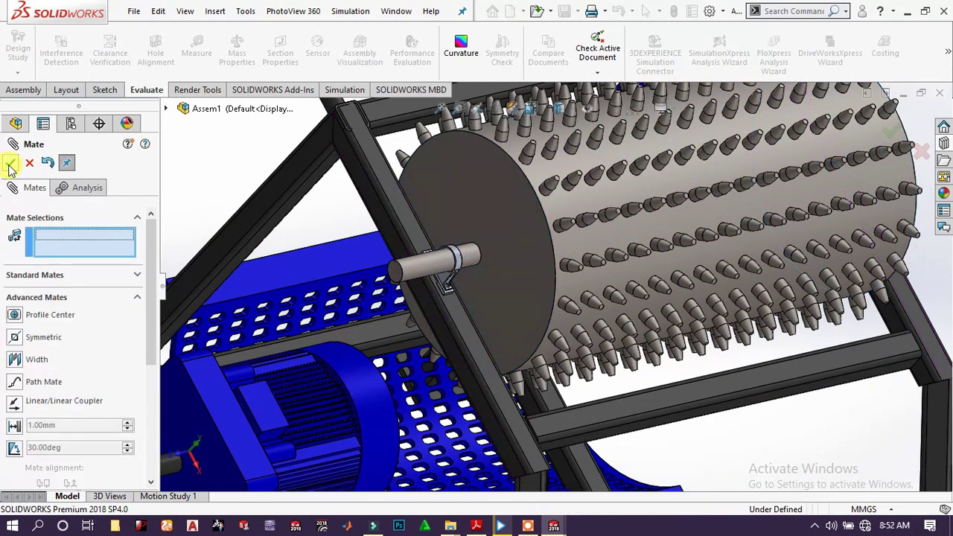
# - Make the pulley (Part7) bore concentric with the Part3 shaft, creating Concentric8
pyautogui.scroll(5, 602, 273)
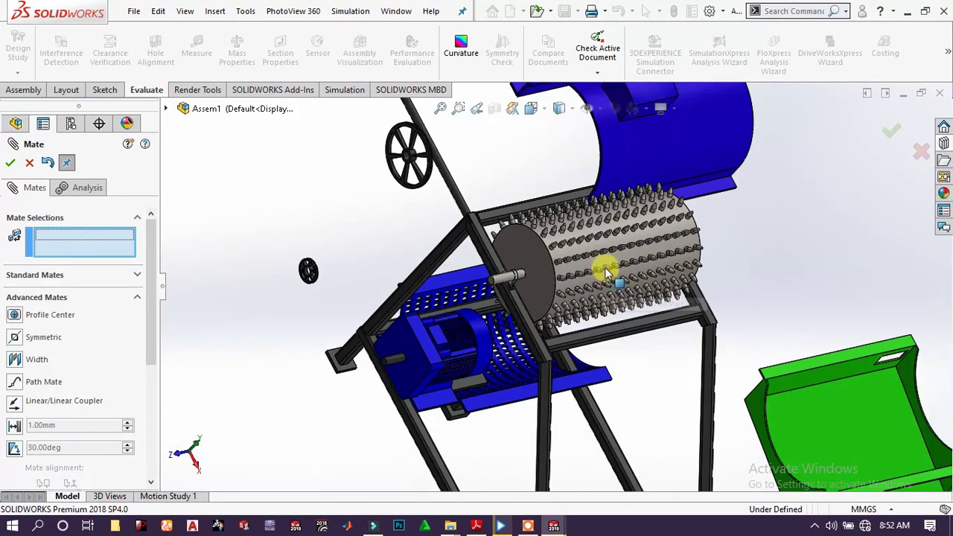
pyautogui.moveTo(501, 253); pyautogui.dragTo(502, 279, button='middle')
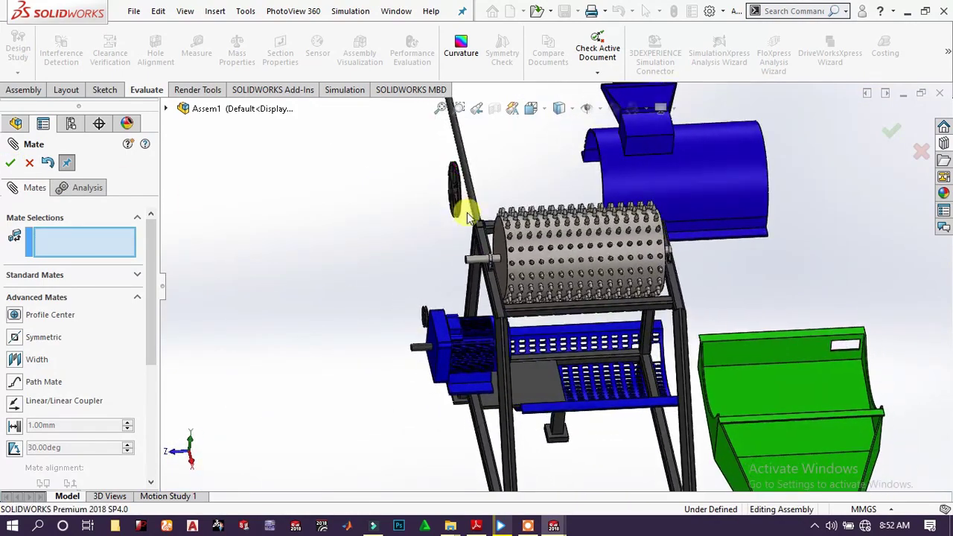
pyautogui.scroll(-5, 501, 285)
pyautogui.click(514, 339)
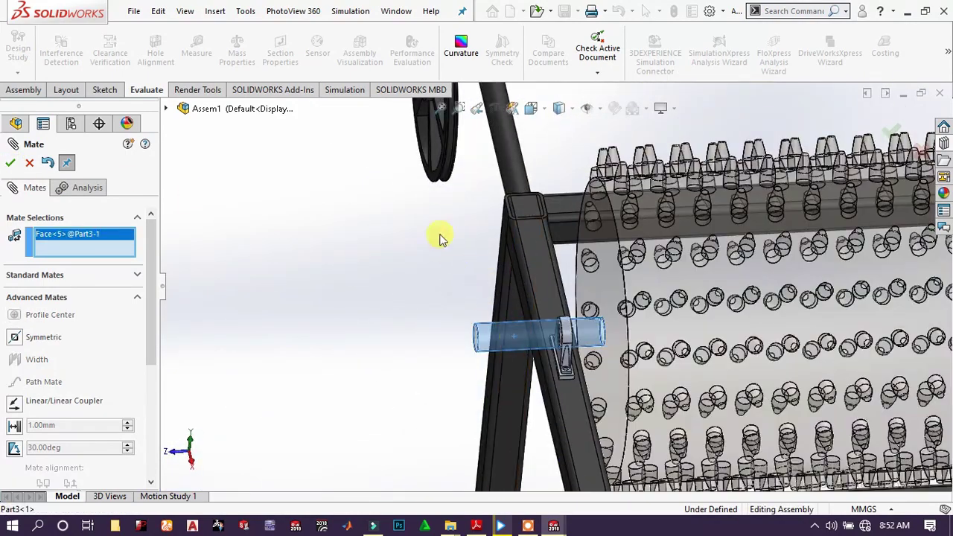
pyautogui.scroll(-8, 455, 151)
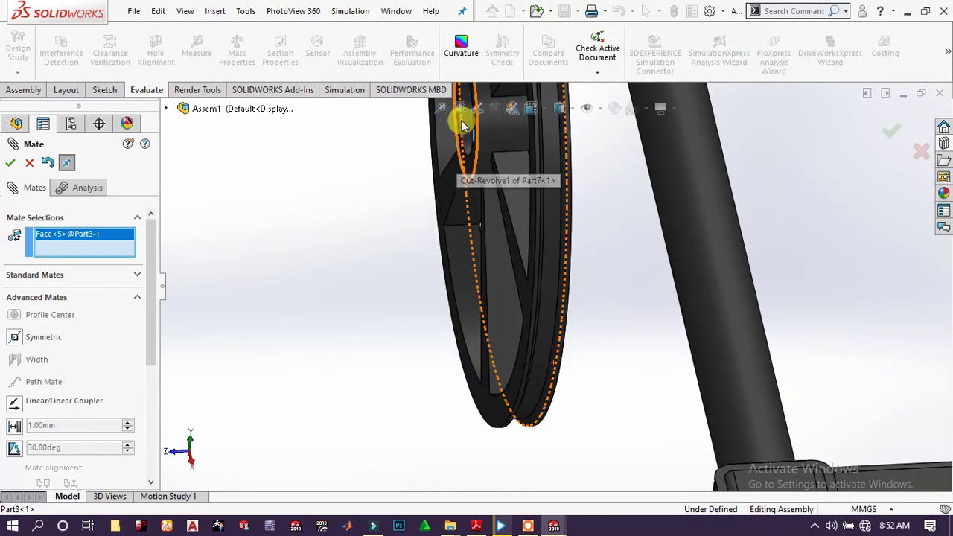
pyautogui.click(471, 123)
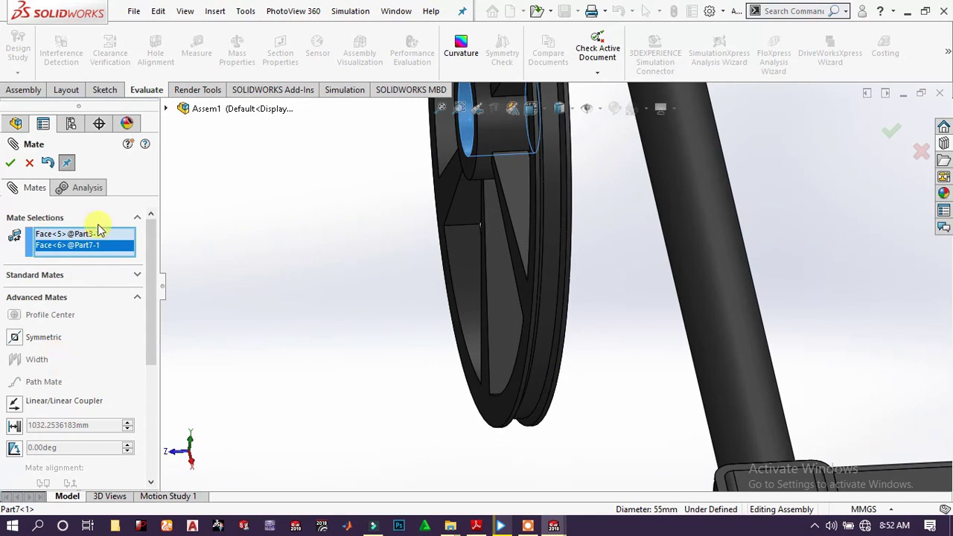
pyautogui.scroll(-5, 101, 313)
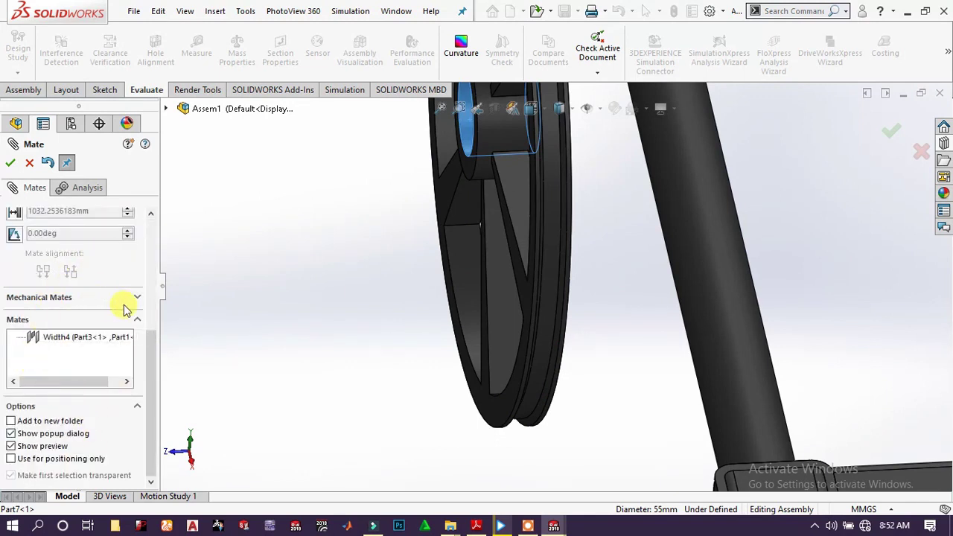
pyautogui.scroll(5, 136, 310)
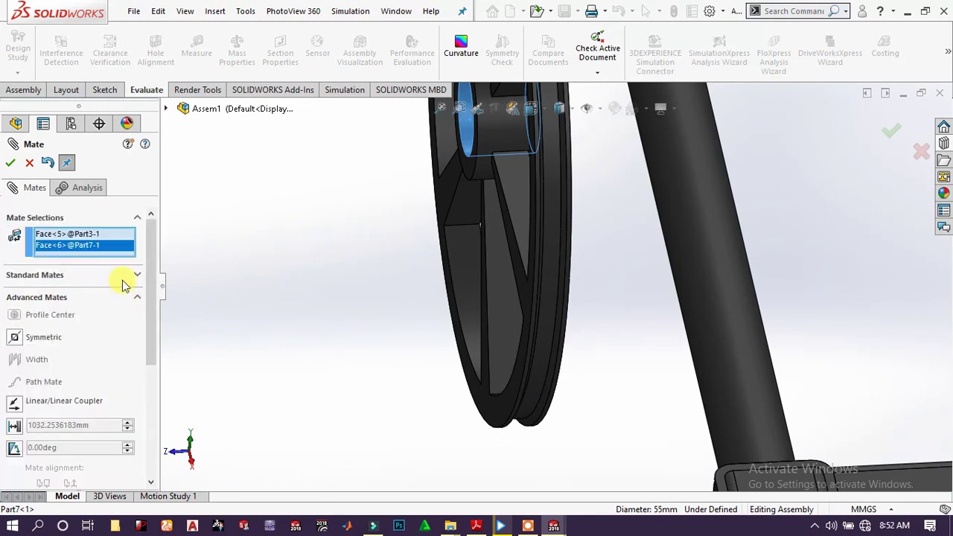
pyautogui.click(137, 277)
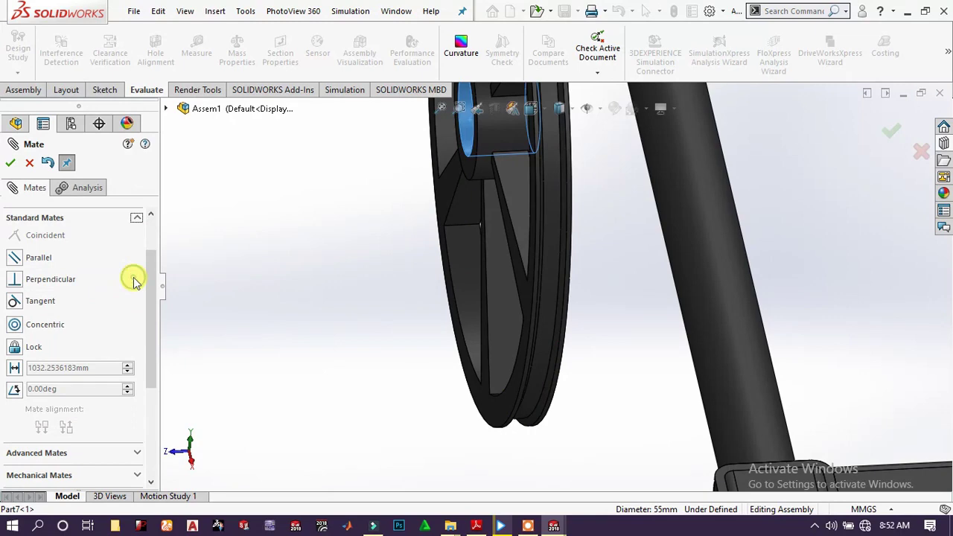
pyautogui.click(16, 328)
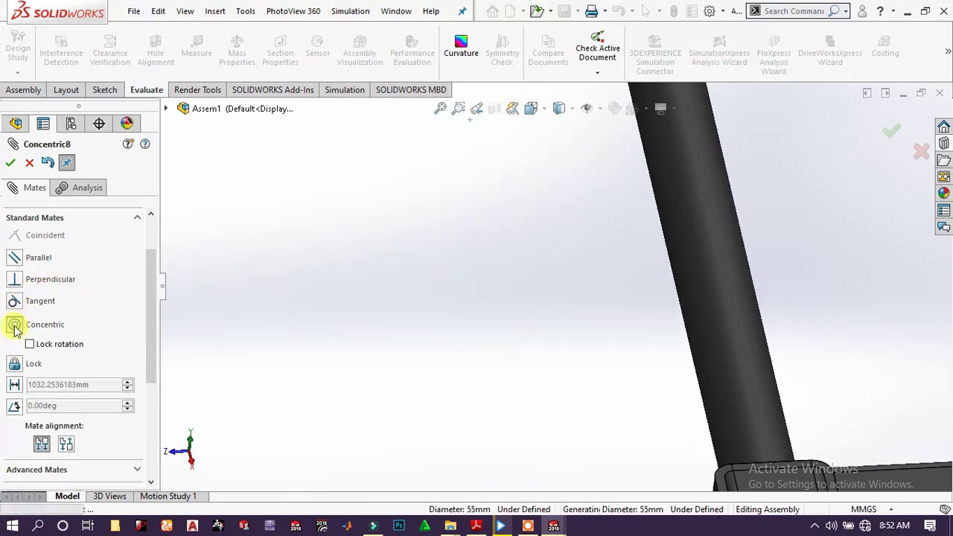
pyautogui.click(11, 164)
# - Mate the small pulley (Part6) bore concentric with the motor shaft (Part8)
pyautogui.scroll(6, 427, 400)
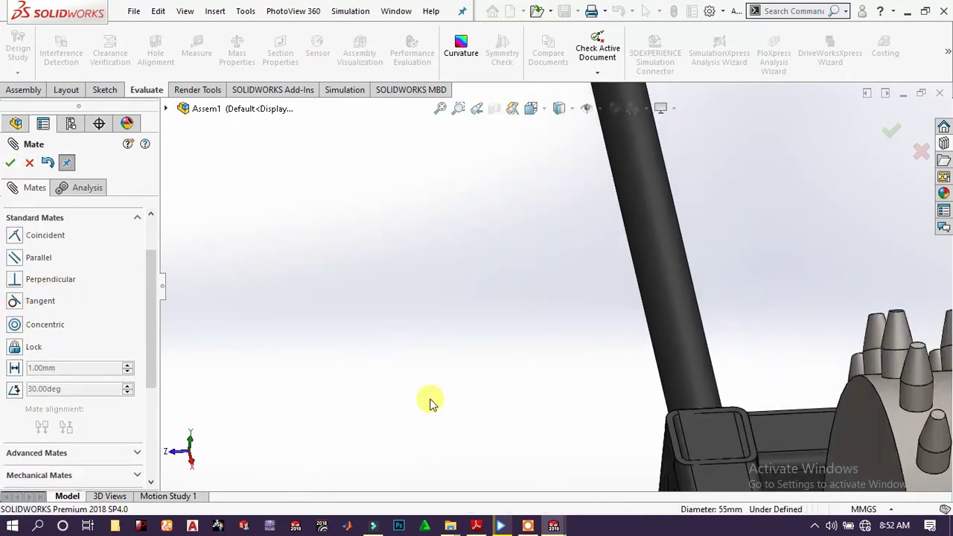
pyautogui.scroll(-5, 561, 429)
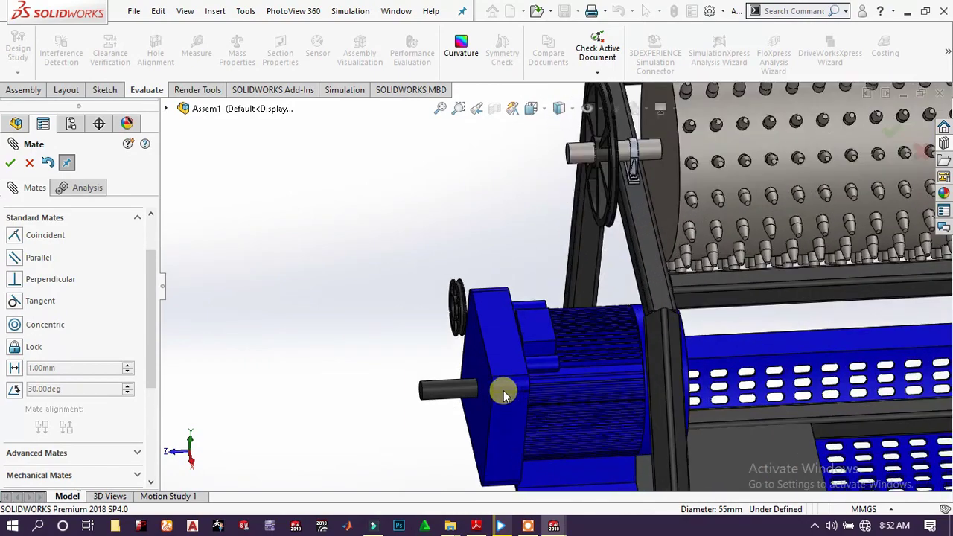
pyautogui.scroll(-3, 459, 359)
pyautogui.click(462, 400)
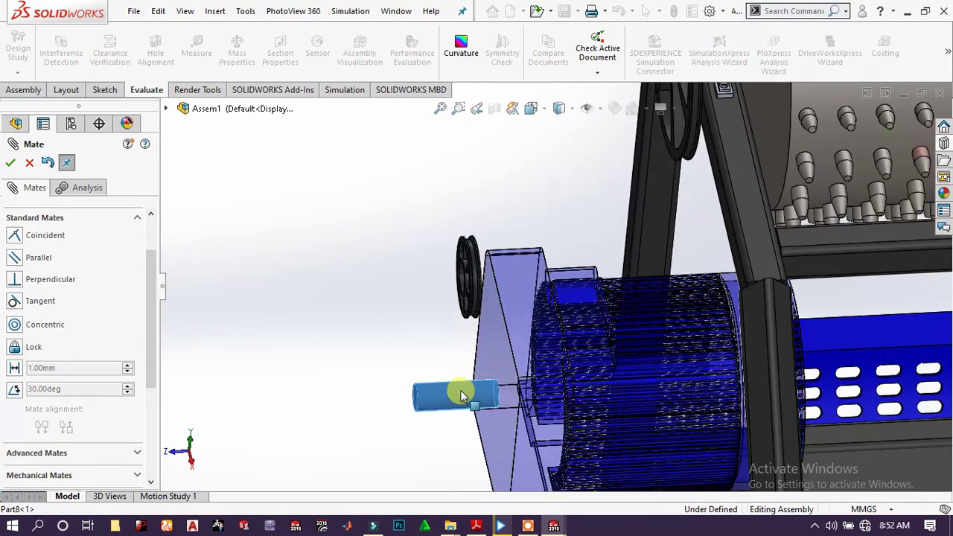
pyautogui.scroll(-4, 487, 283)
pyautogui.click(467, 246)
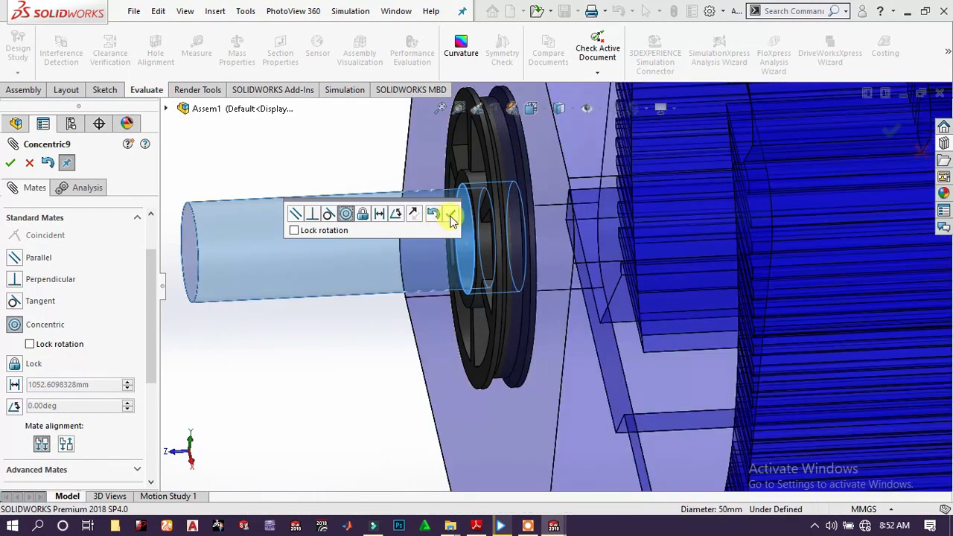
pyautogui.click(450, 217)
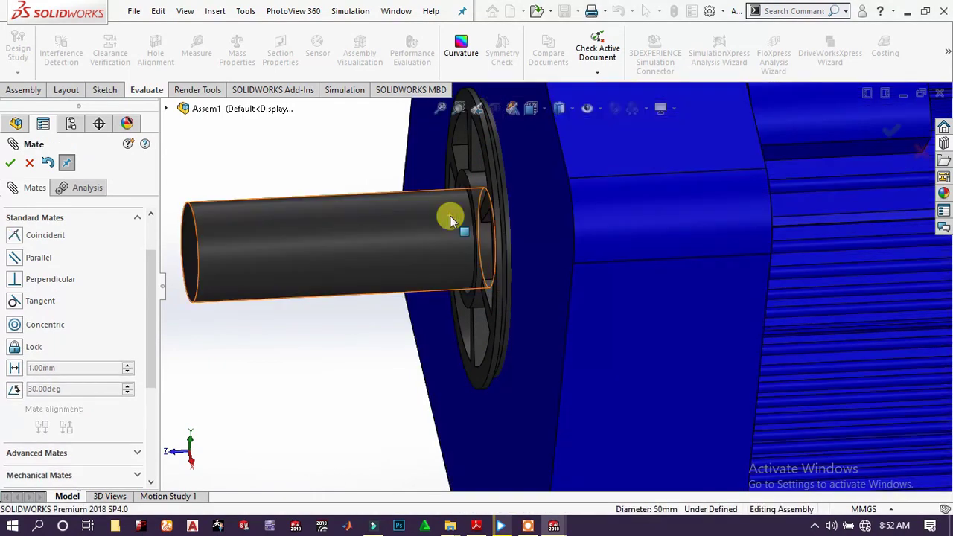
# - Slide the small pulley toward the motor shaft's end
pyautogui.click(493, 231)
pyautogui.moveTo(423, 237); pyautogui.dragTo(245, 250)
pyautogui.scroll(8, 422, 298)
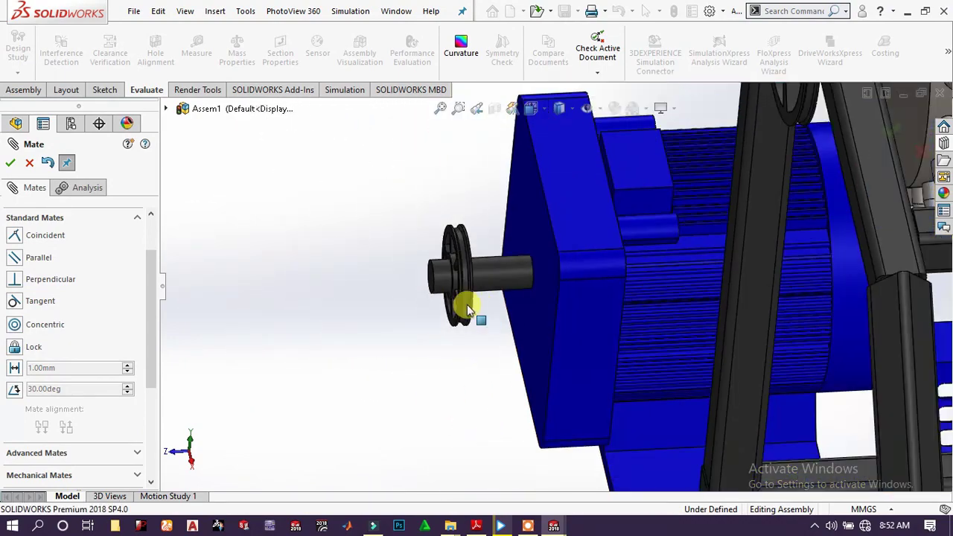
pyautogui.moveTo(628, 334); pyautogui.dragTo(671, 369, button='middle')
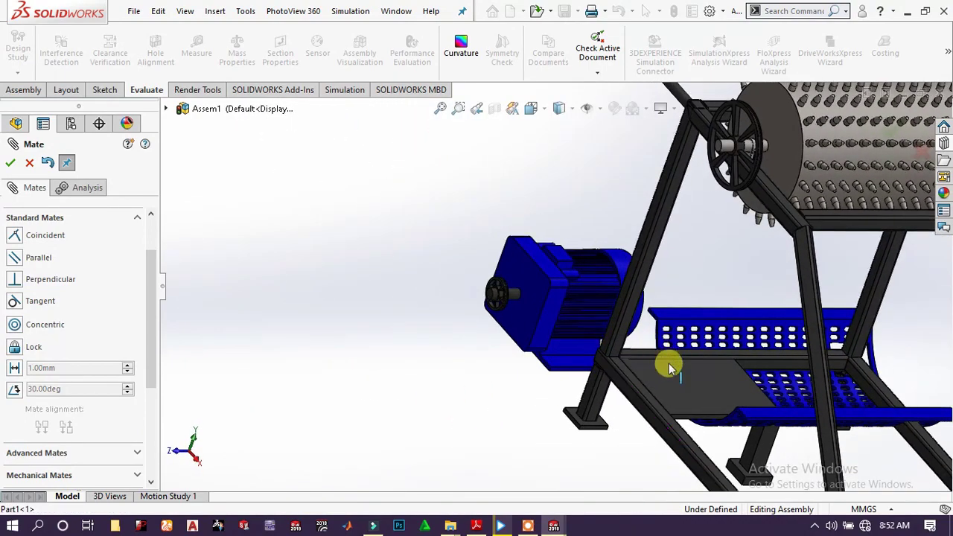
pyautogui.scroll(-8, 660, 383)
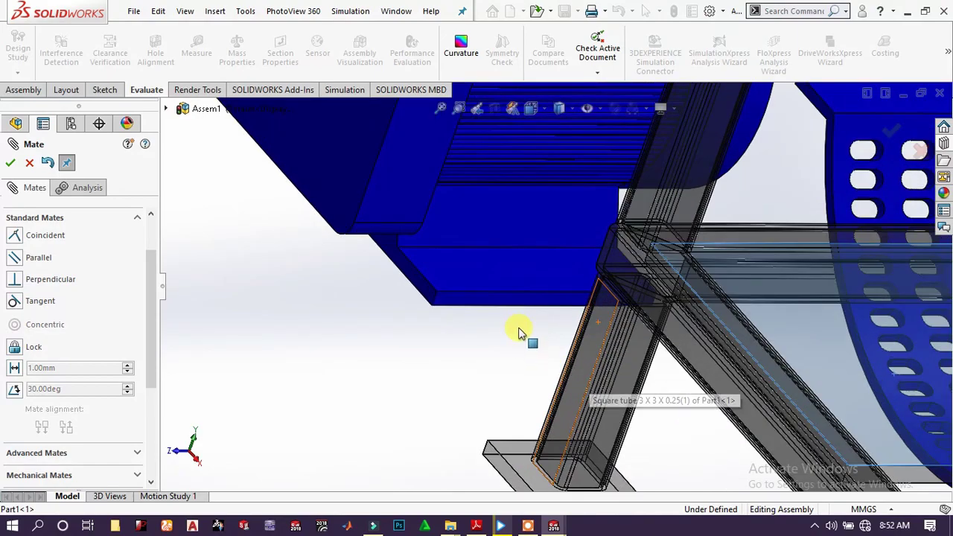
# - Mate the motor base coincident with the frame tube face
pyautogui.scroll(-6, 551, 260)
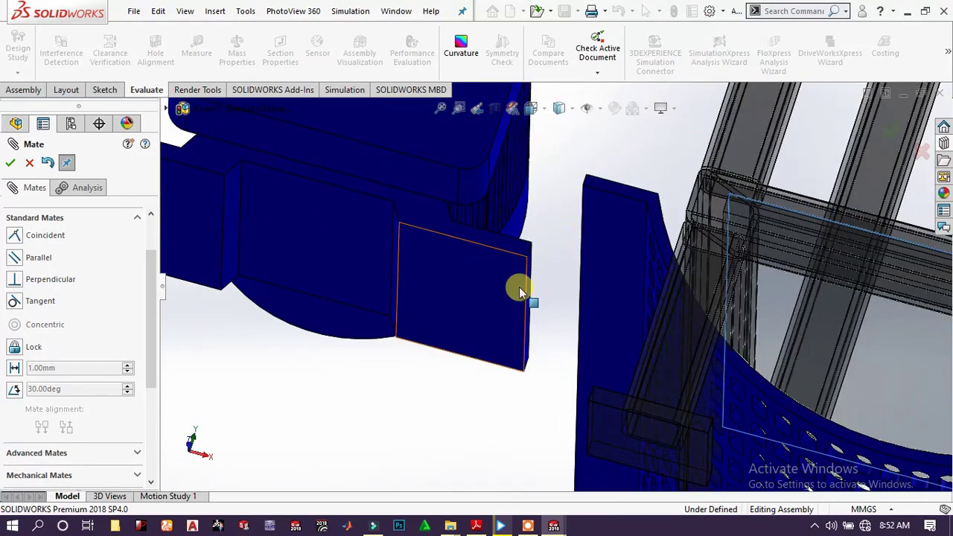
pyautogui.click(517, 288)
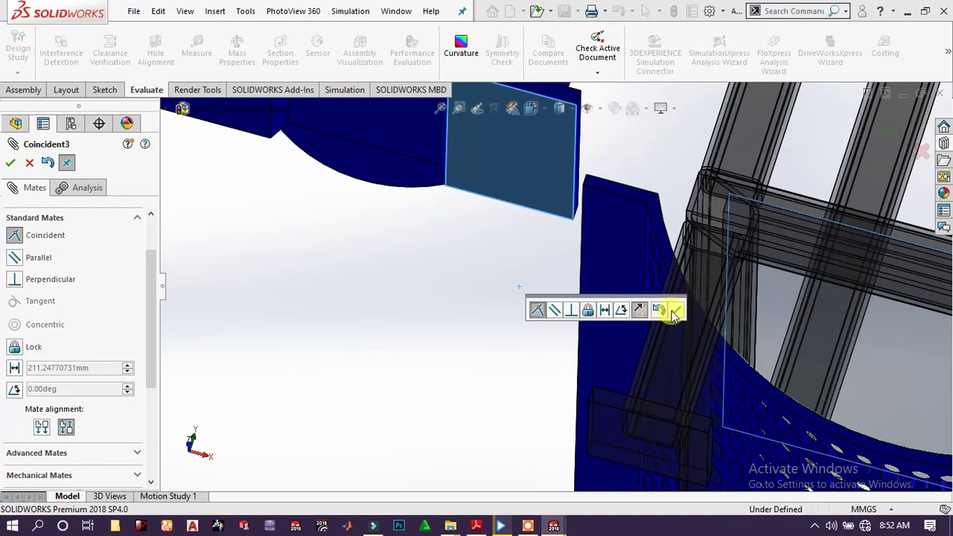
pyautogui.click(675, 312)
# - Orbit the assembly and drag the motor and parts to check the mount
pyautogui.scroll(6, 530, 293)
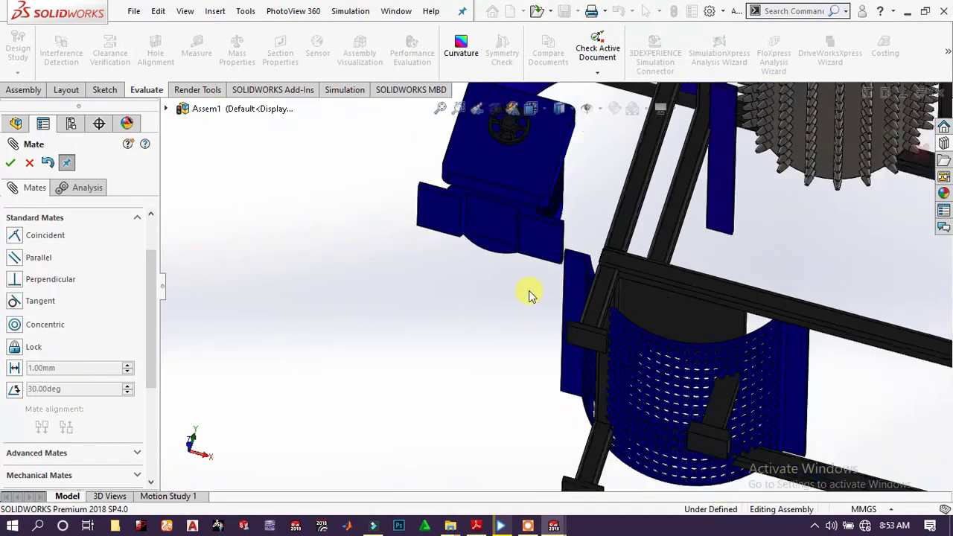
pyautogui.moveTo(658, 274); pyautogui.dragTo(434, 356, button='middle')
pyautogui.scroll(-4, 323, 277)
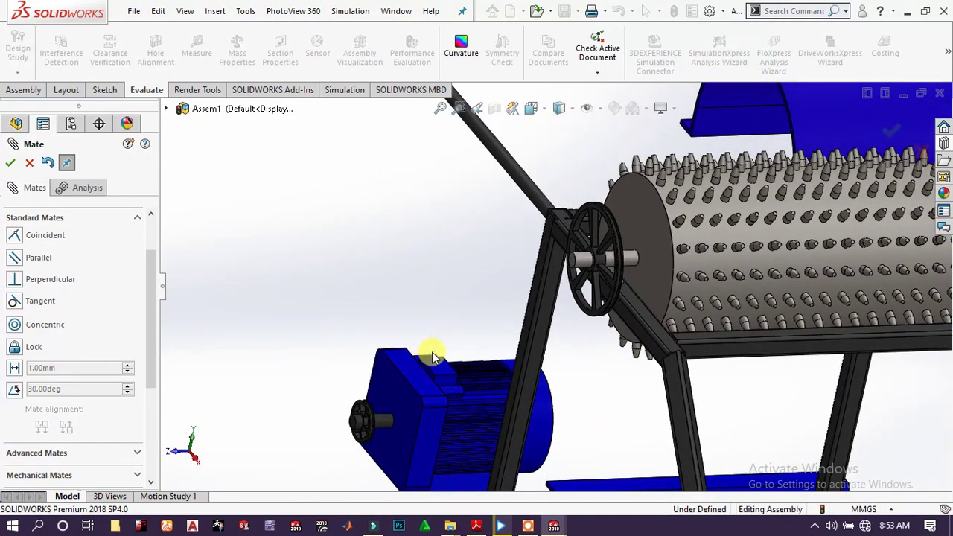
pyautogui.moveTo(419, 406); pyautogui.dragTo(535, 486)
pyautogui.scroll(3, 526, 380)
pyautogui.scroll(2, 527, 380)
pyautogui.moveTo(526, 380); pyautogui.dragTo(617, 363, button='middle')
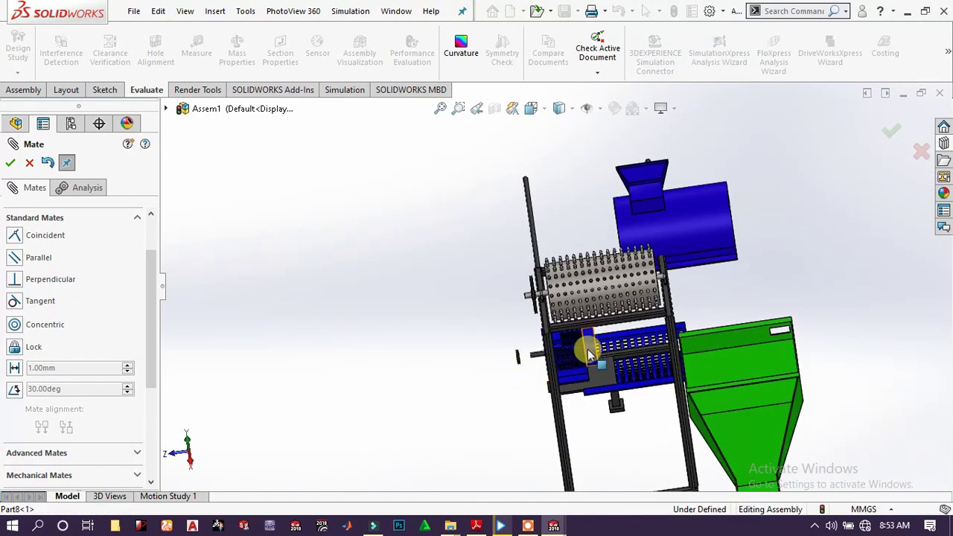
pyautogui.moveTo(588, 349); pyautogui.dragTo(607, 383)
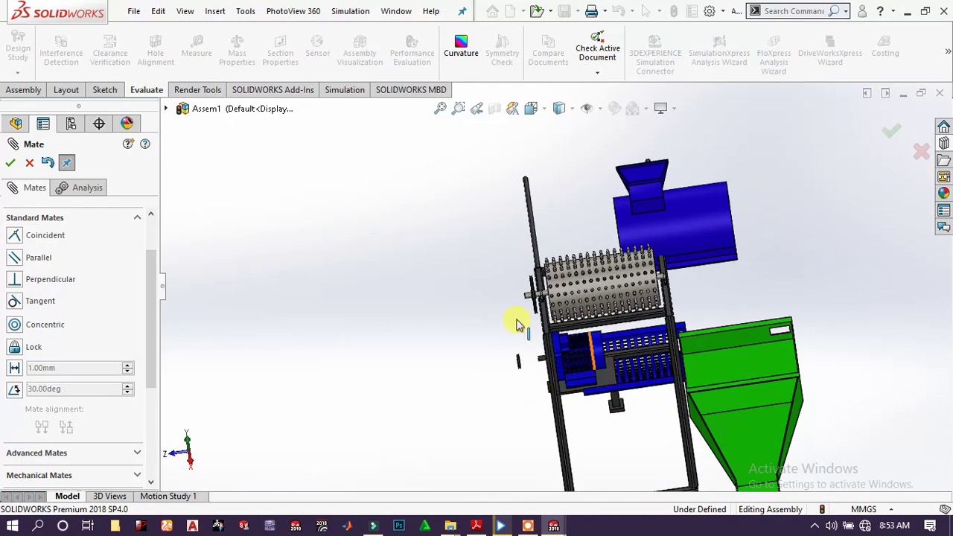
pyautogui.moveTo(540, 363); pyautogui.dragTo(625, 331, button='middle')
pyautogui.scroll(-5, 622, 283)
pyautogui.moveTo(615, 280); pyautogui.dragTo(560, 264, button='middle')
pyautogui.scroll(5, 729, 211)
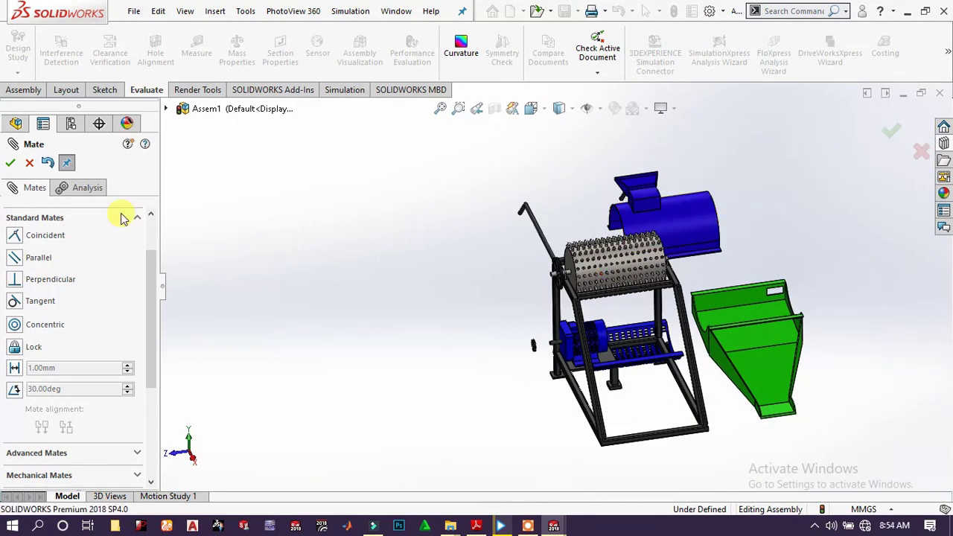
pyautogui.scroll(-4, 15, 289)
# - Start an advanced Width mate and select both side faces of the blue hood
pyautogui.click(38, 275)
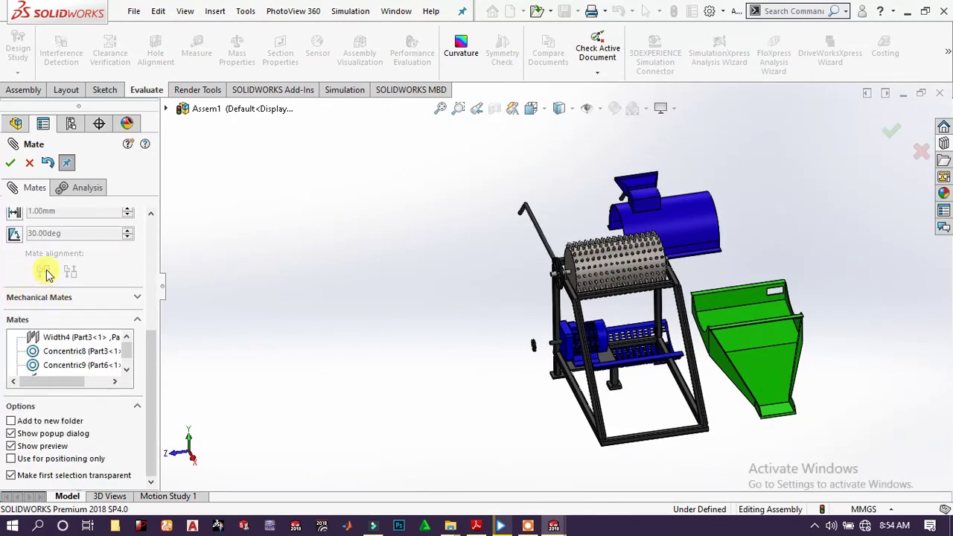
pyautogui.click(15, 359)
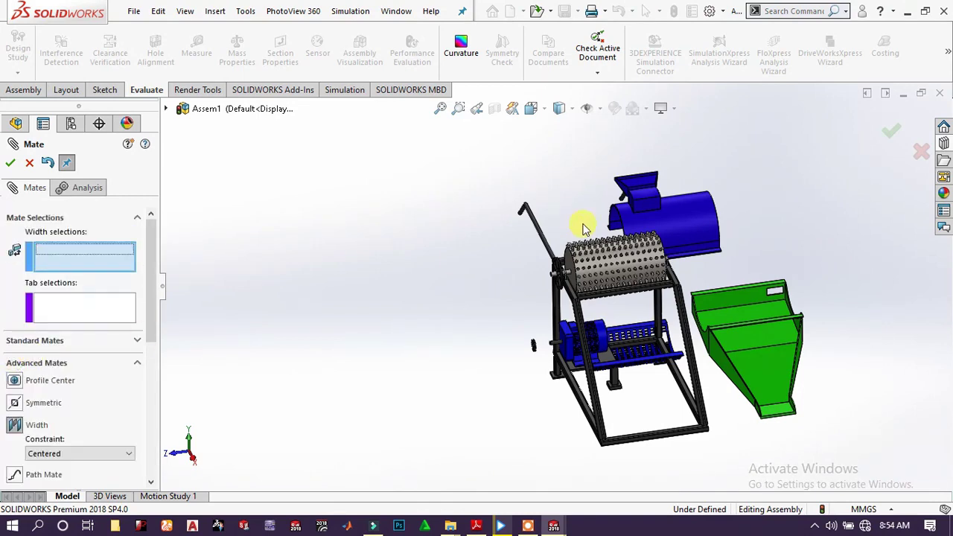
pyautogui.scroll(-10, 772, 216)
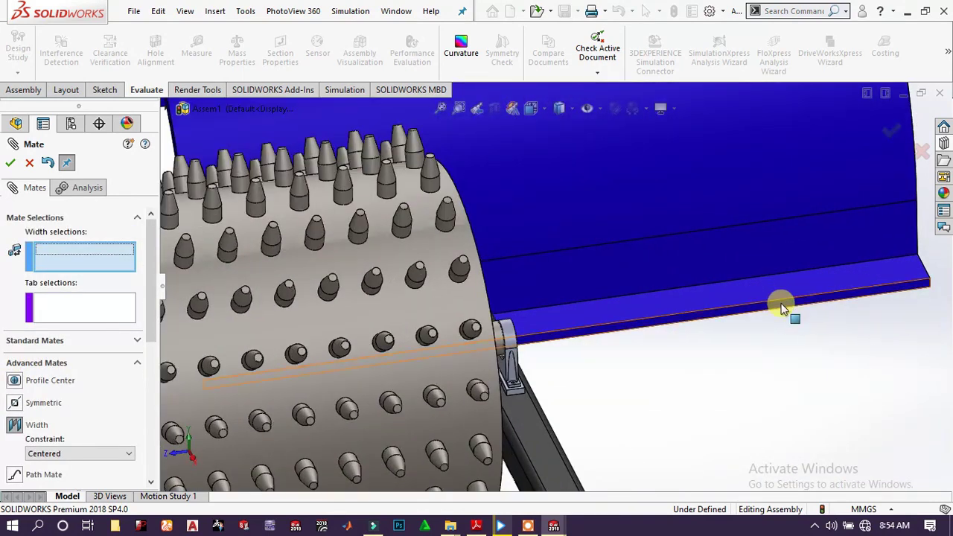
pyautogui.click(784, 308)
pyautogui.scroll(8, 786, 308)
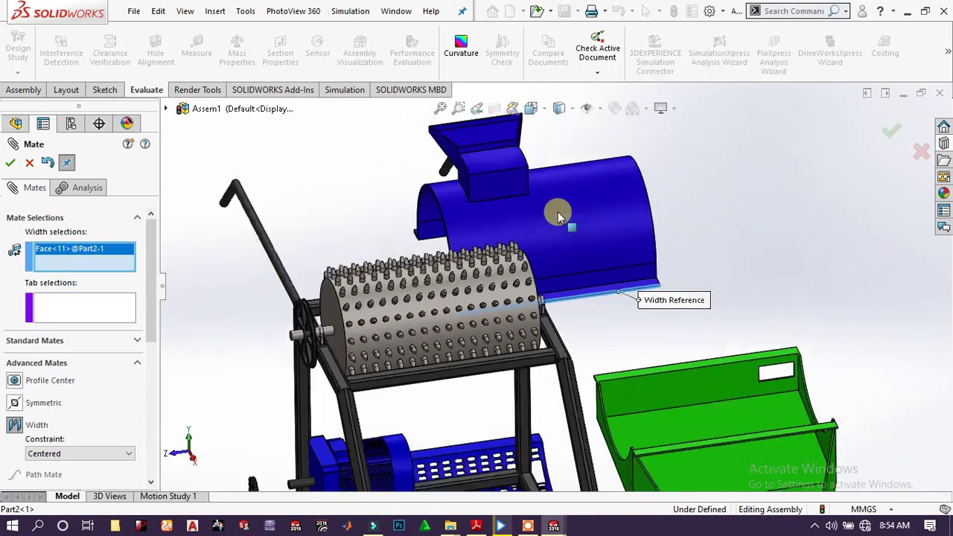
pyautogui.moveTo(558, 215); pyautogui.dragTo(406, 190, button='middle')
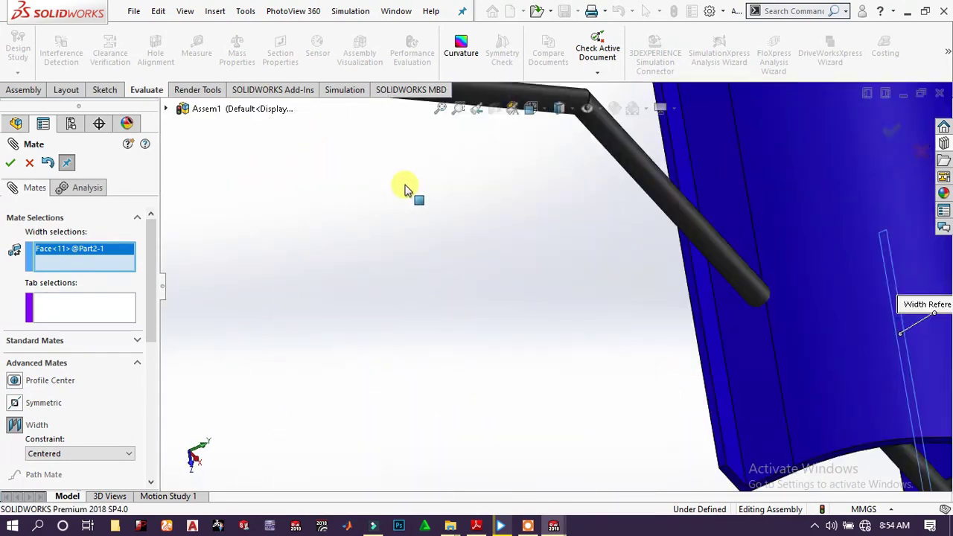
pyautogui.scroll(-3, 404, 187)
pyautogui.scroll(4, 749, 276)
pyautogui.moveTo(749, 277); pyautogui.dragTo(726, 367, button='middle')
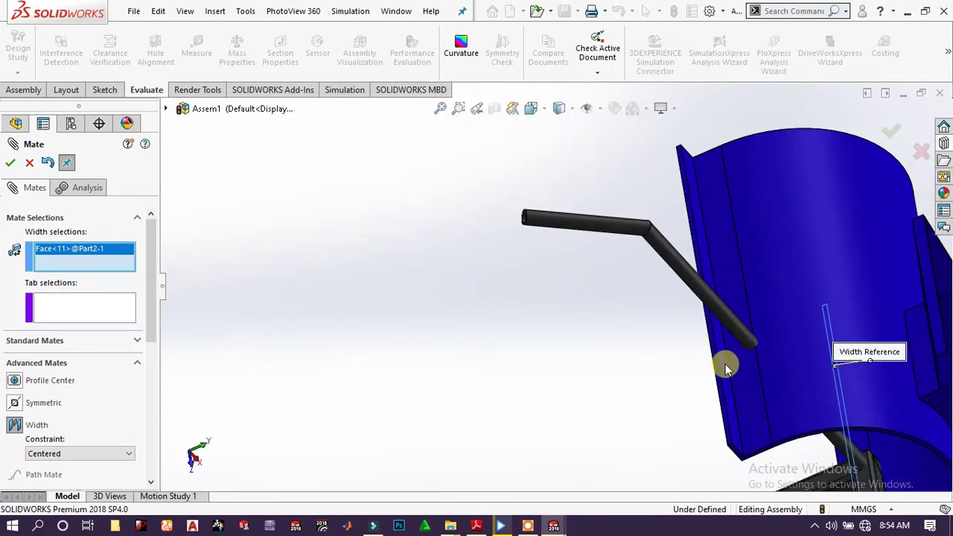
pyautogui.scroll(-2, 721, 395)
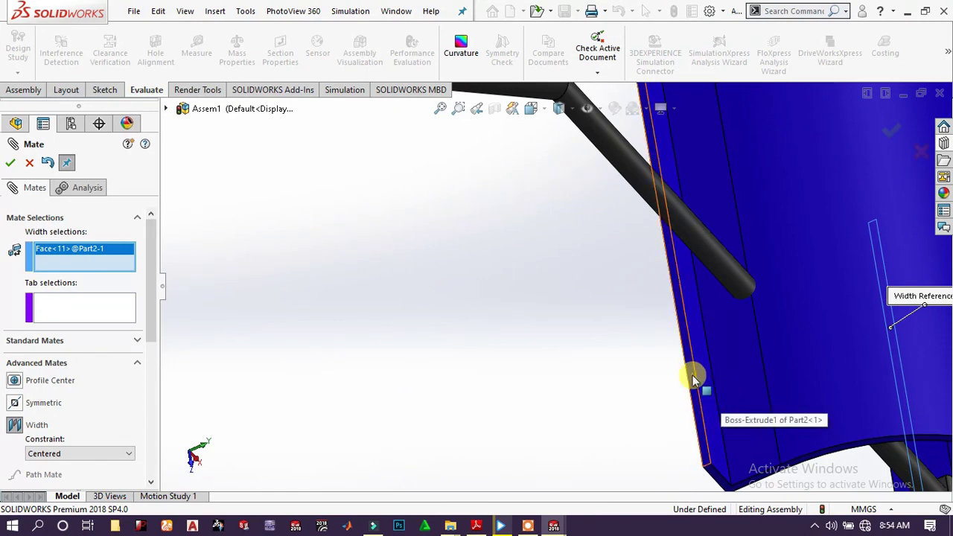
pyautogui.click(693, 380)
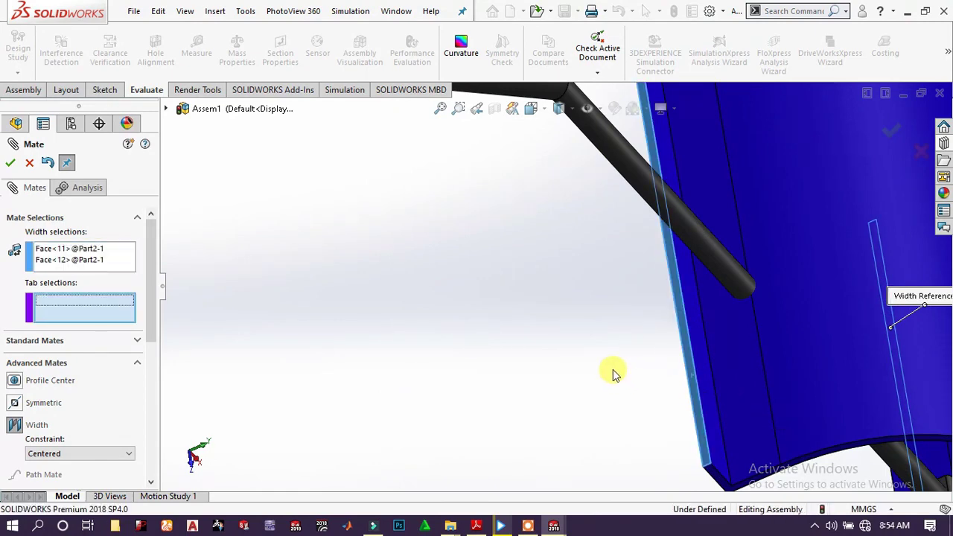
# - Add two frame tube faces as tab references and accept the Width5 mate
pyautogui.scroll(5, 566, 365)
pyautogui.scroll(-2, 663, 402)
pyautogui.scroll(2, 693, 388)
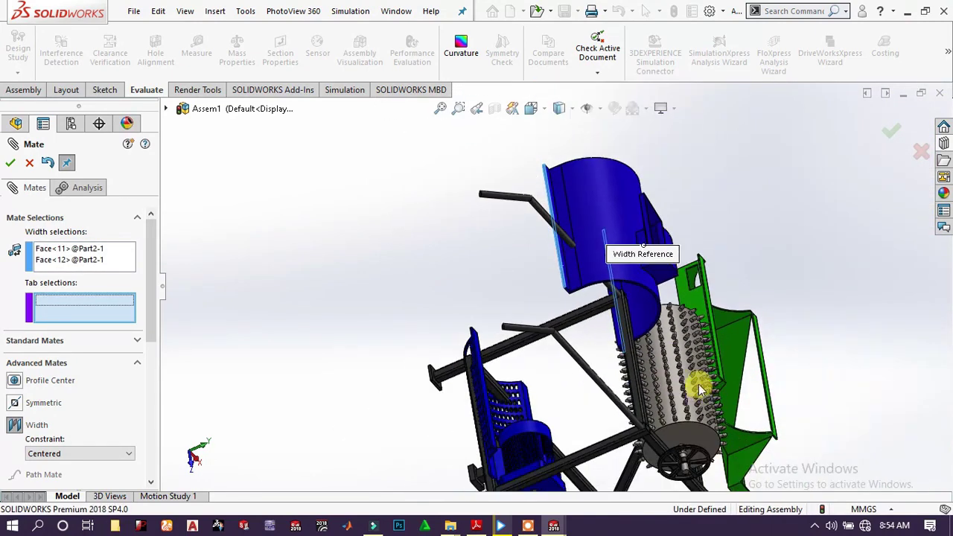
pyautogui.scroll(-4, 701, 390)
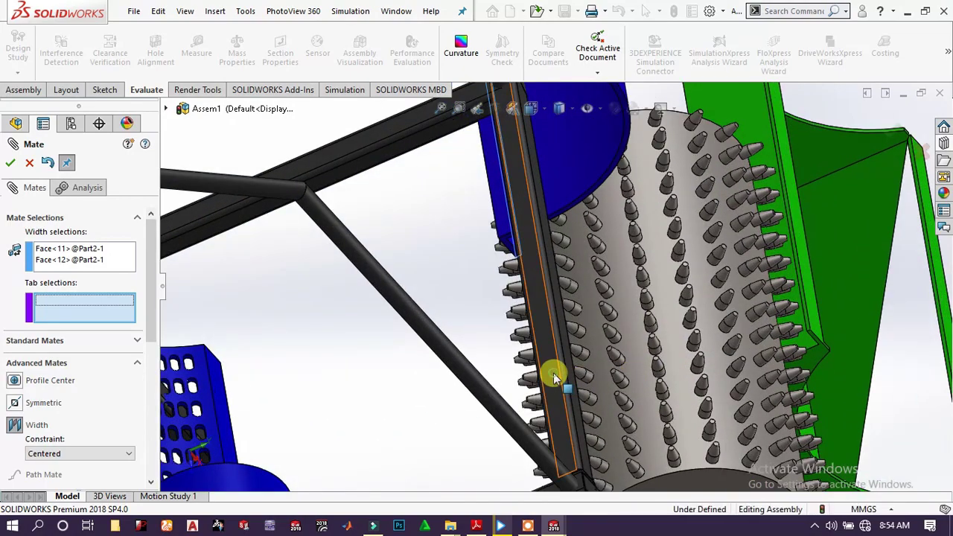
pyautogui.click(554, 378)
pyautogui.scroll(5, 656, 380)
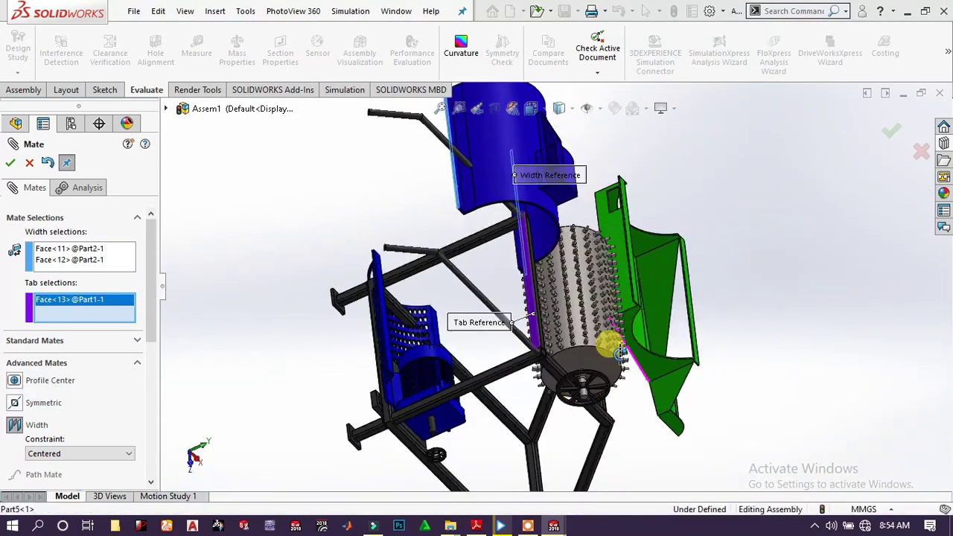
pyautogui.moveTo(620, 352); pyautogui.dragTo(515, 307, button='middle')
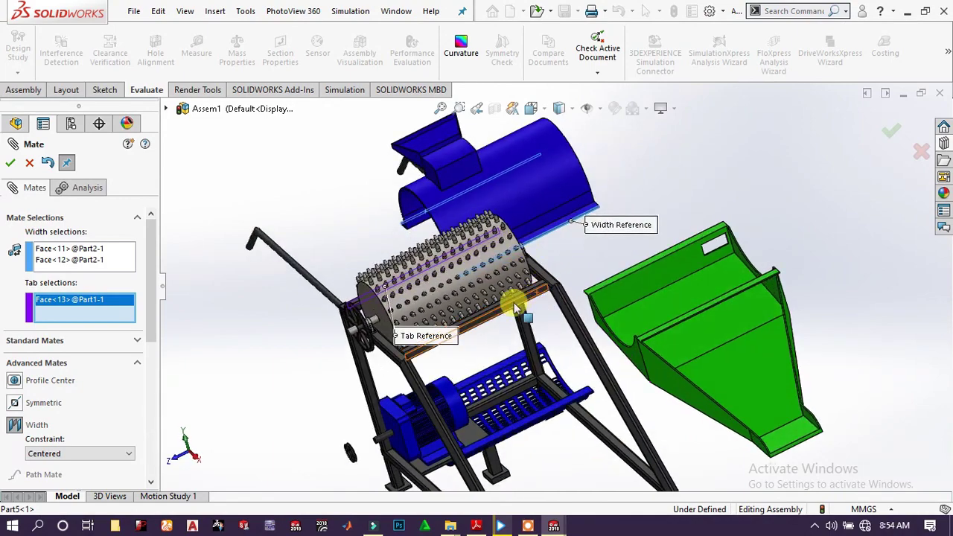
pyautogui.scroll(-3, 514, 307)
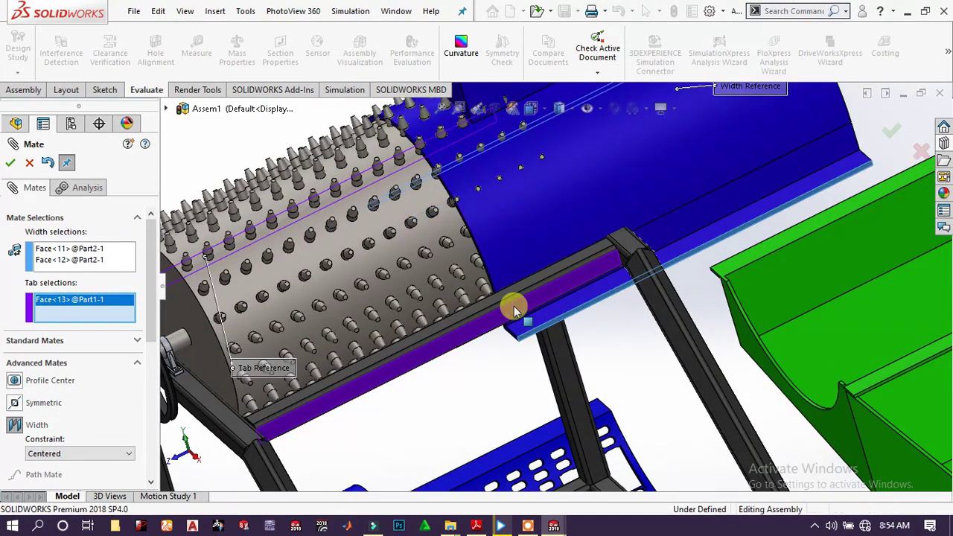
pyautogui.click(514, 308)
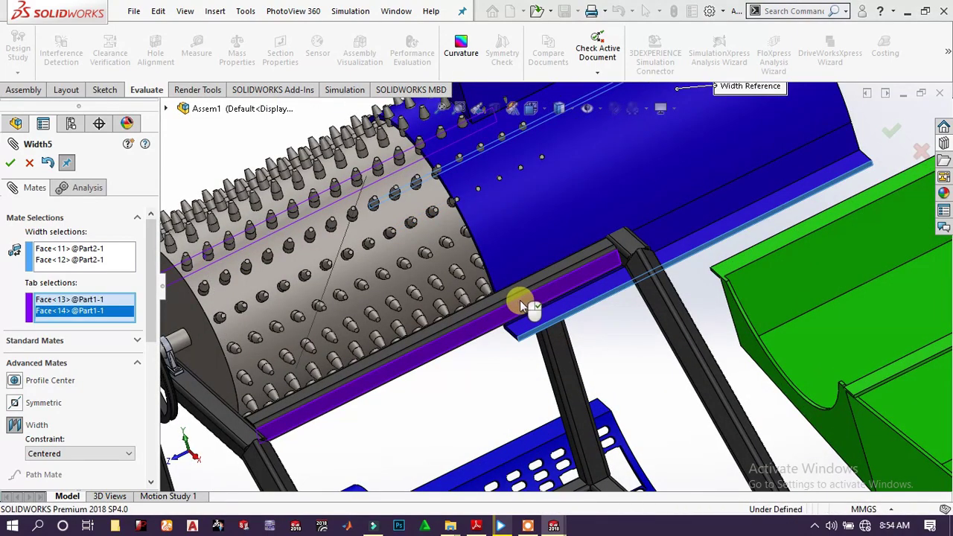
pyautogui.click(11, 163)
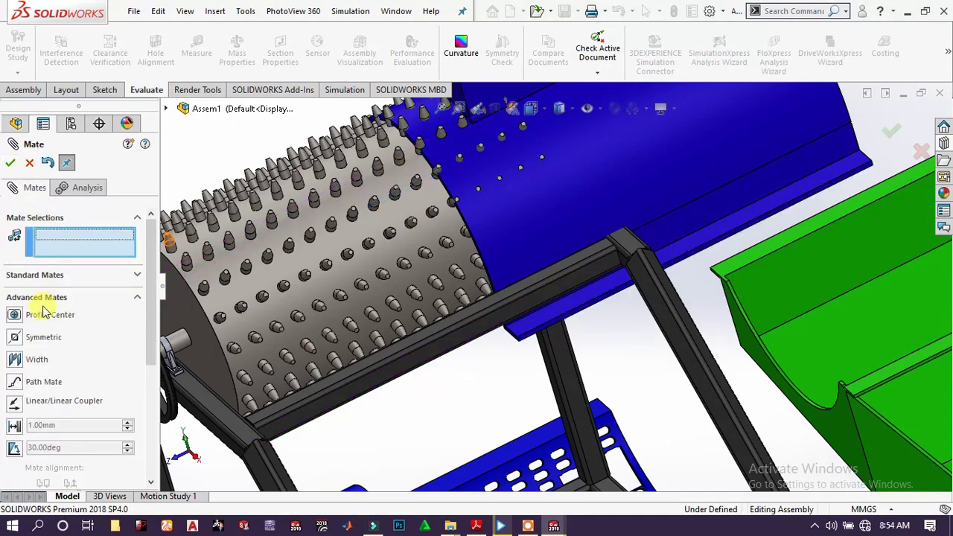
# - Start another Width mate and select the hood's two opposite edge faces
pyautogui.click(15, 359)
pyautogui.scroll(-5, 520, 337)
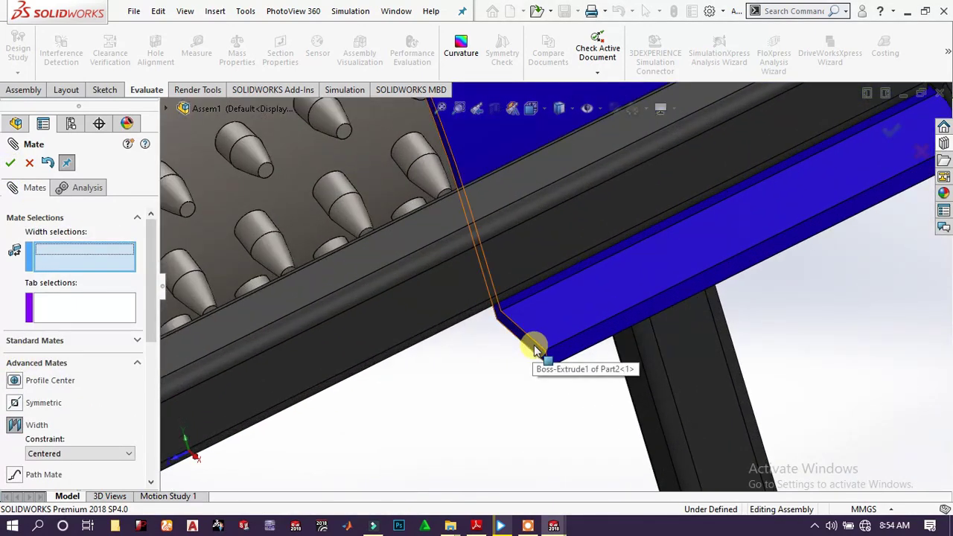
pyautogui.click(534, 350)
pyautogui.scroll(8, 706, 212)
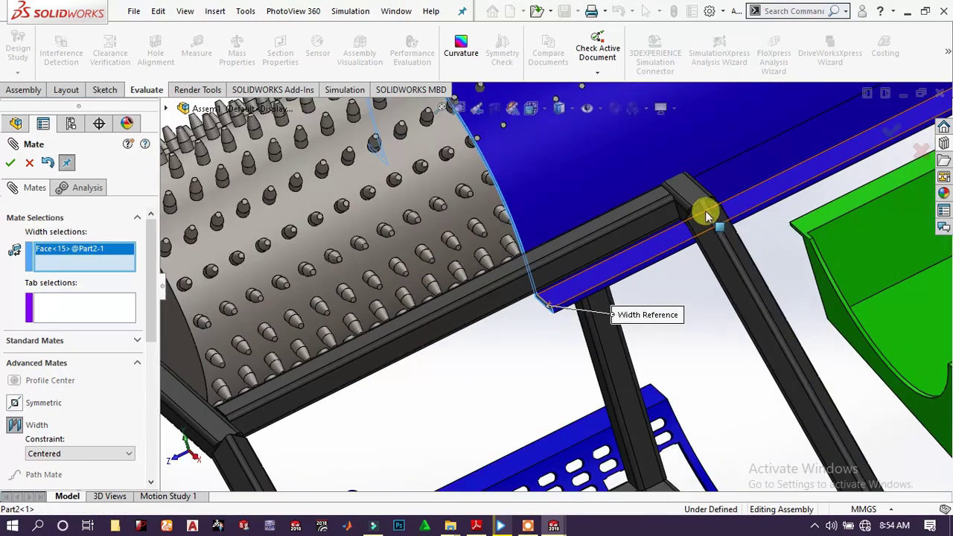
pyautogui.scroll(-3, 708, 209)
pyautogui.moveTo(690, 204); pyautogui.dragTo(711, 240, button='middle')
pyautogui.scroll(-5, 711, 240)
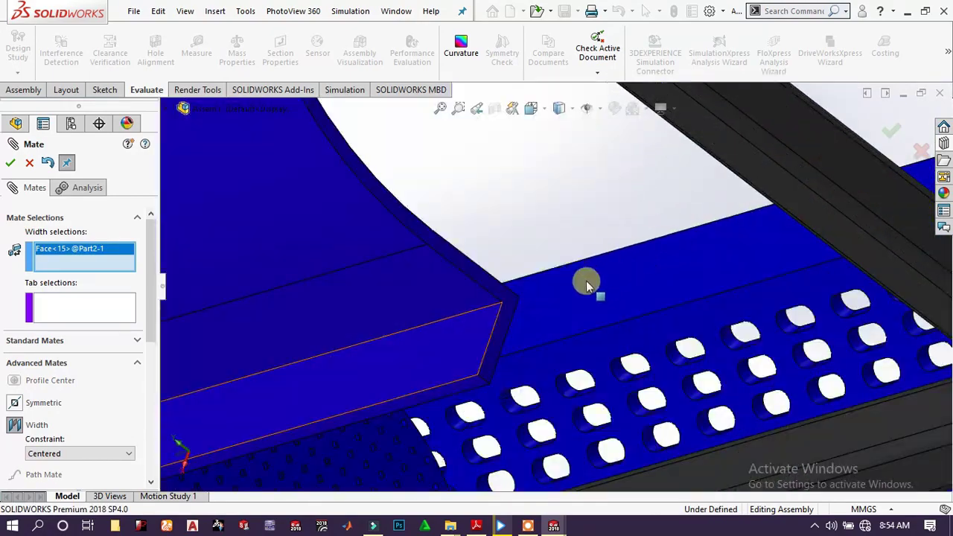
pyautogui.click(515, 304)
# - Add the two frame beam faces as tab references and accept the Width6 mate
pyautogui.scroll(5, 430, 292)
pyautogui.moveTo(430, 291); pyautogui.dragTo(464, 335, button='middle')
pyautogui.click(445, 300)
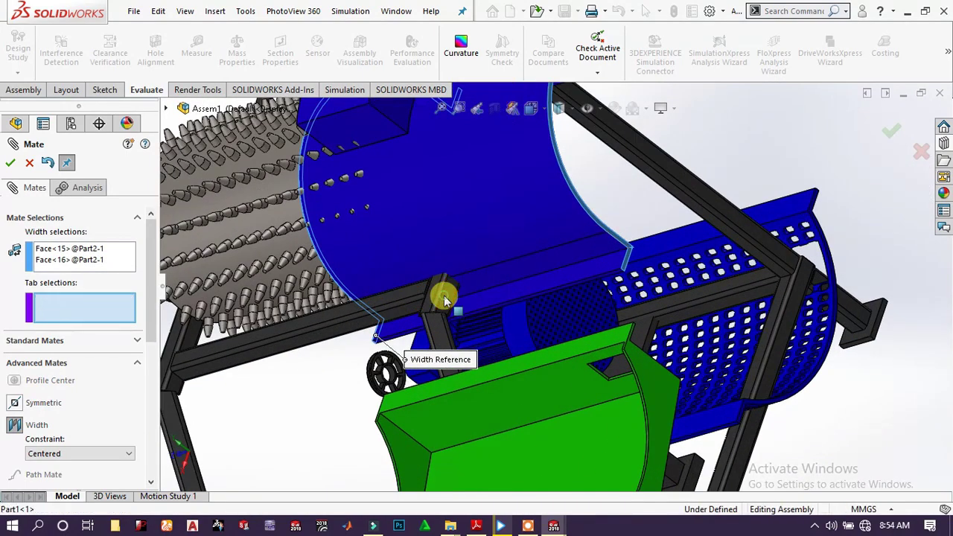
pyautogui.scroll(3, 383, 308)
pyautogui.moveTo(383, 308)
pyautogui.mouseDown(button='middle')
pyautogui.moveTo(426, 283)
pyautogui.moveTo(389, 293)
pyautogui.mouseUp(button='middle')
pyautogui.scroll(-4, 422, 334)
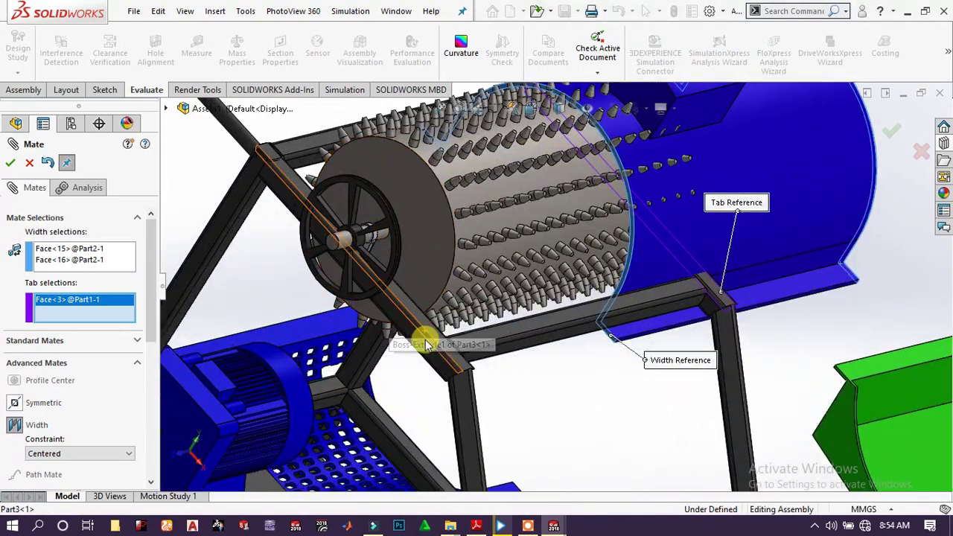
pyautogui.click(425, 345)
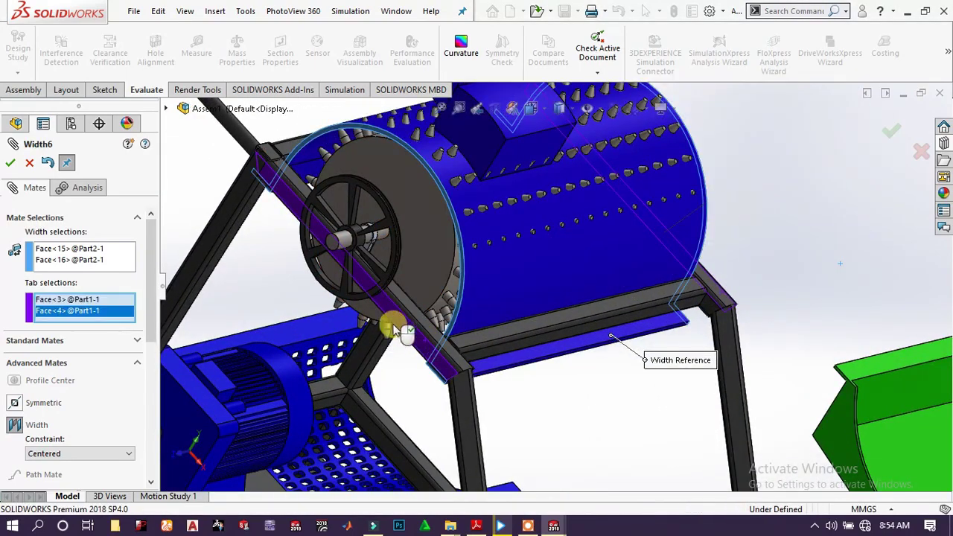
pyautogui.click(8, 163)
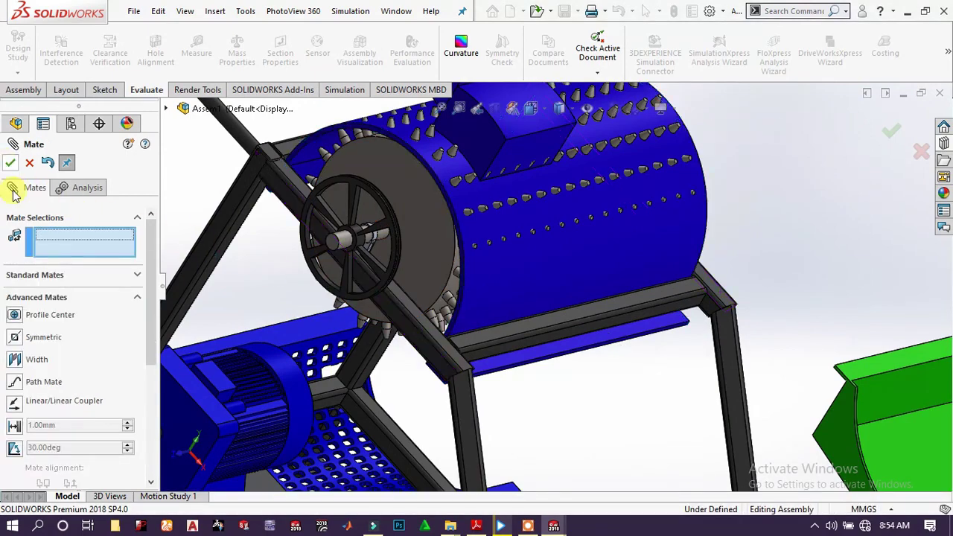
# - Select both side faces of the sieve tray for a Width mate
pyautogui.scroll(5, 453, 317)
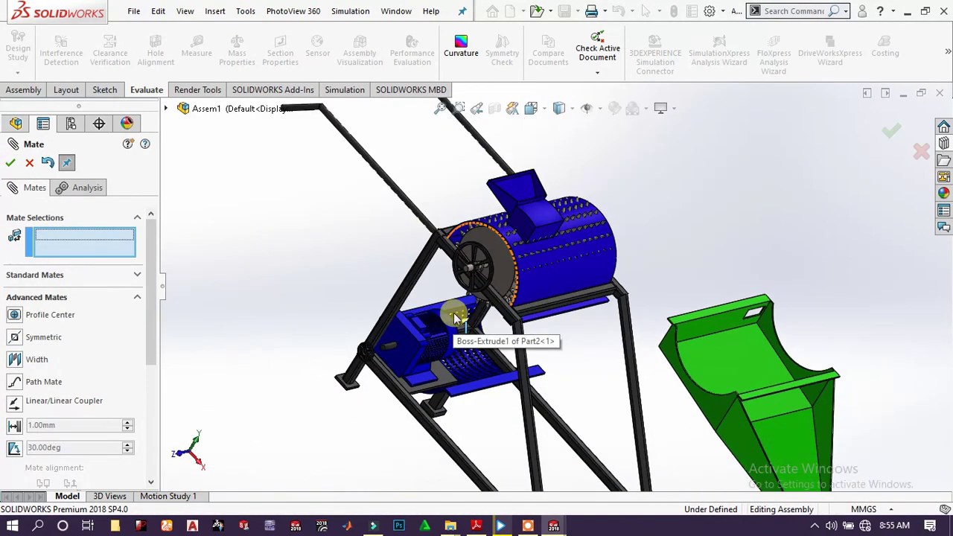
pyautogui.scroll(-3, 453, 320)
pyautogui.scroll(-5, 524, 390)
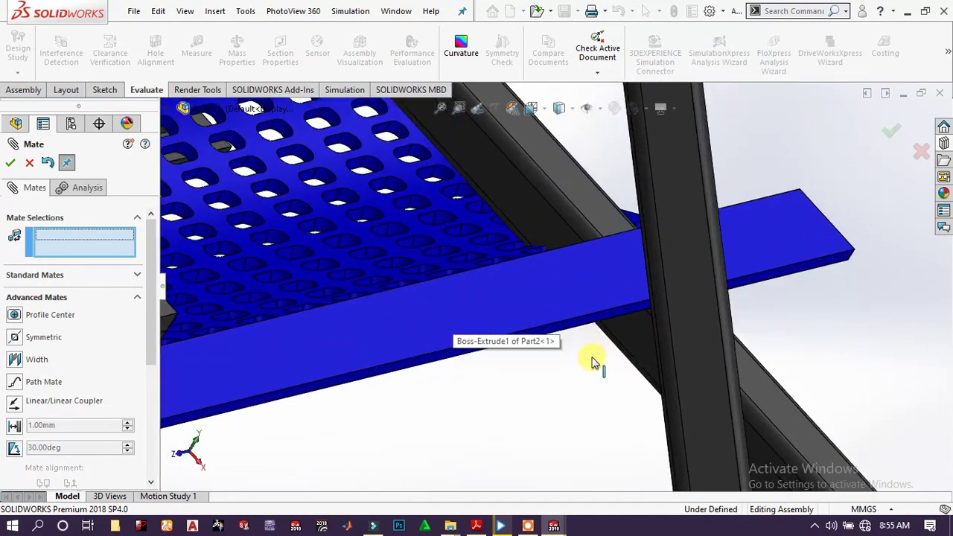
pyautogui.click(585, 327)
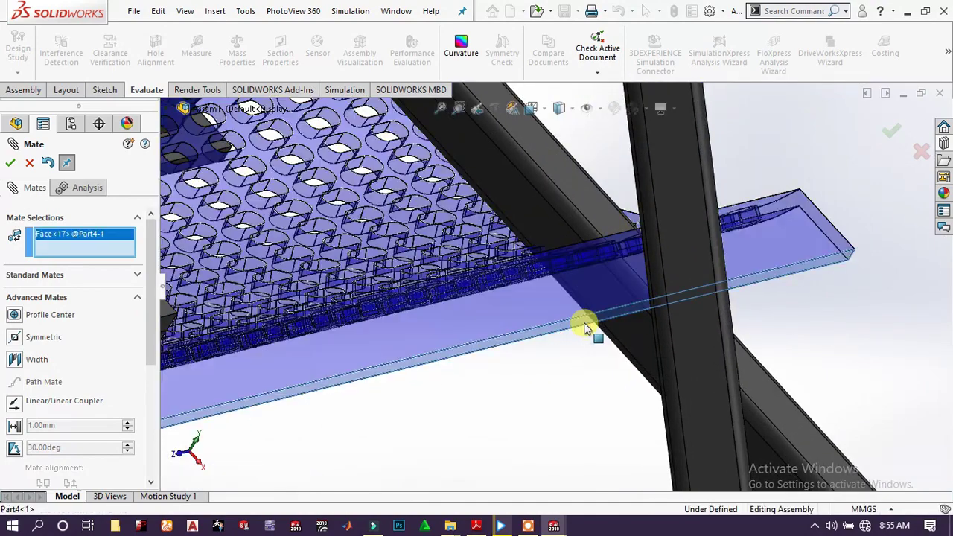
pyautogui.scroll(5, 583, 323)
pyautogui.scroll(3, 482, 251)
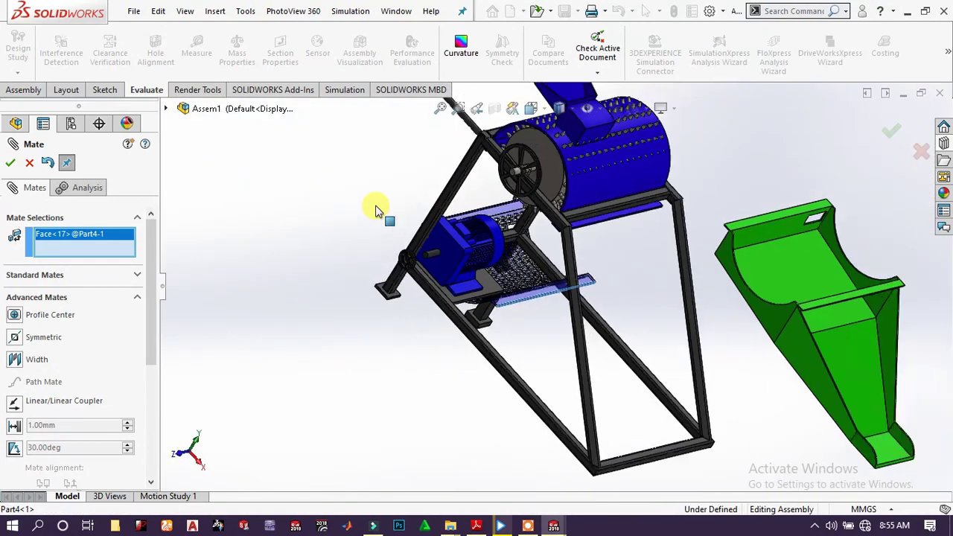
pyautogui.moveTo(382, 211); pyautogui.dragTo(417, 249, button='middle')
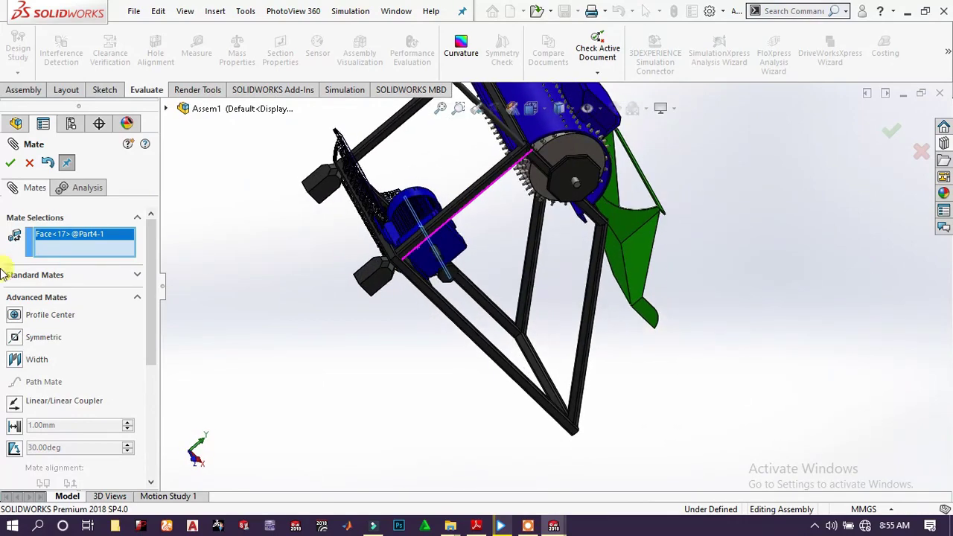
pyautogui.click(15, 360)
pyautogui.scroll(-8, 426, 298)
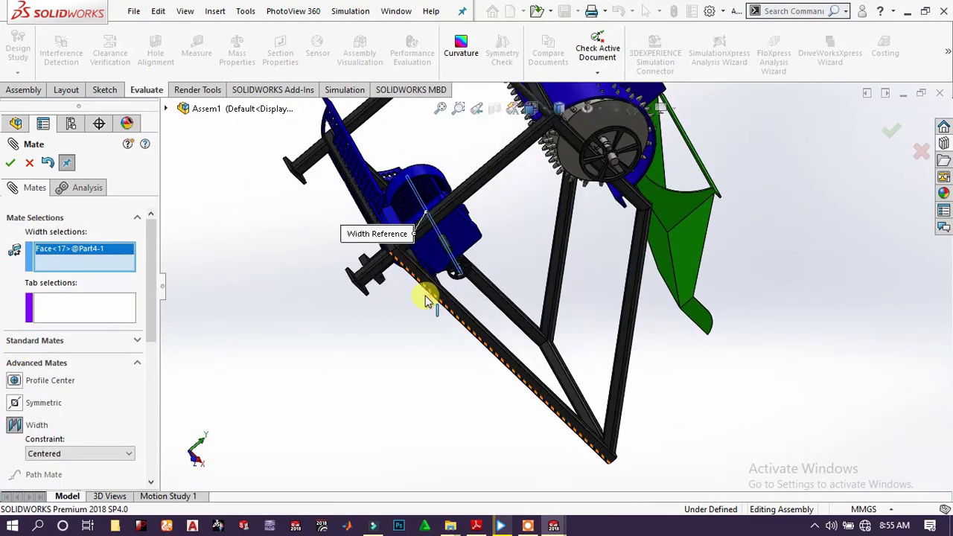
pyautogui.scroll(-4, 421, 270)
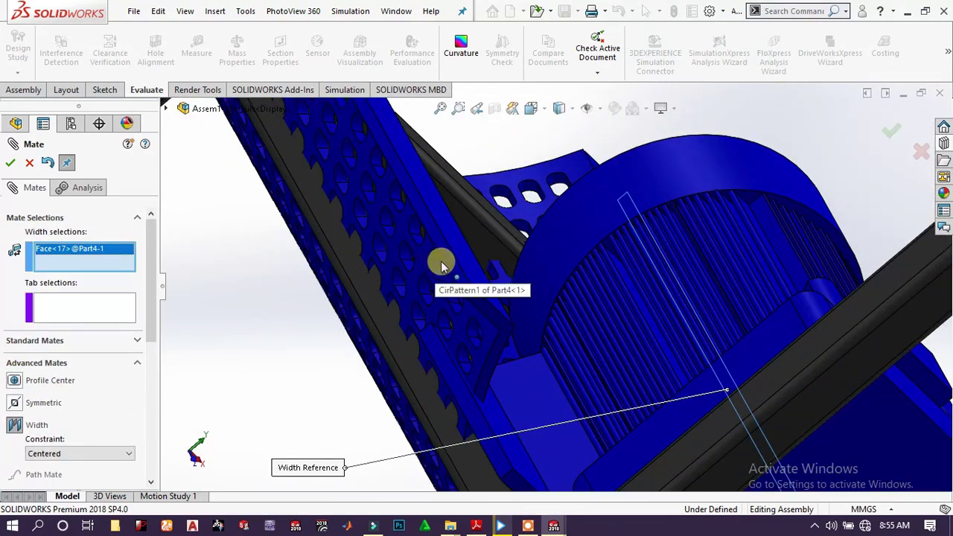
pyautogui.click(447, 260)
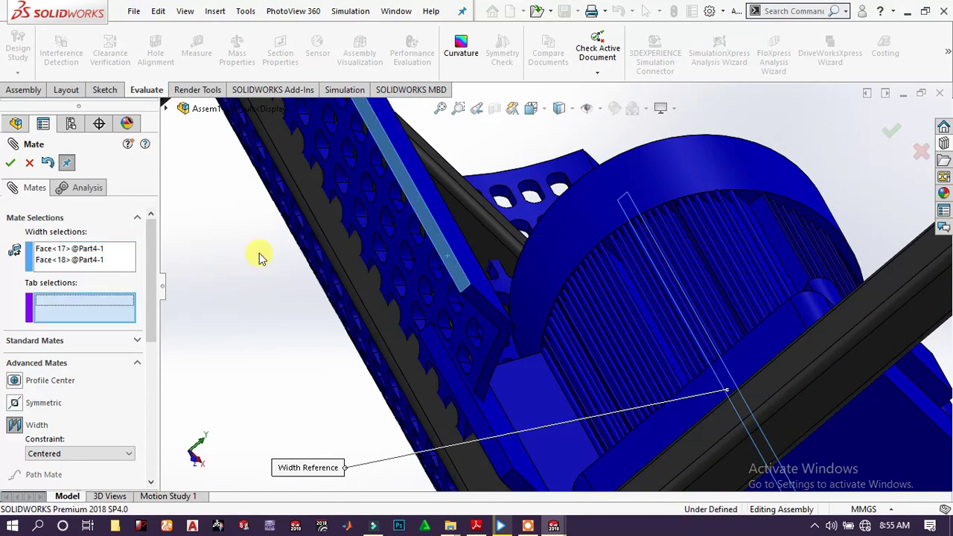
# - Pick the frame tube faces as tab references and accept the Width7 mate
pyautogui.scroll(8, 700, 213)
pyautogui.scroll(-6, 656, 190)
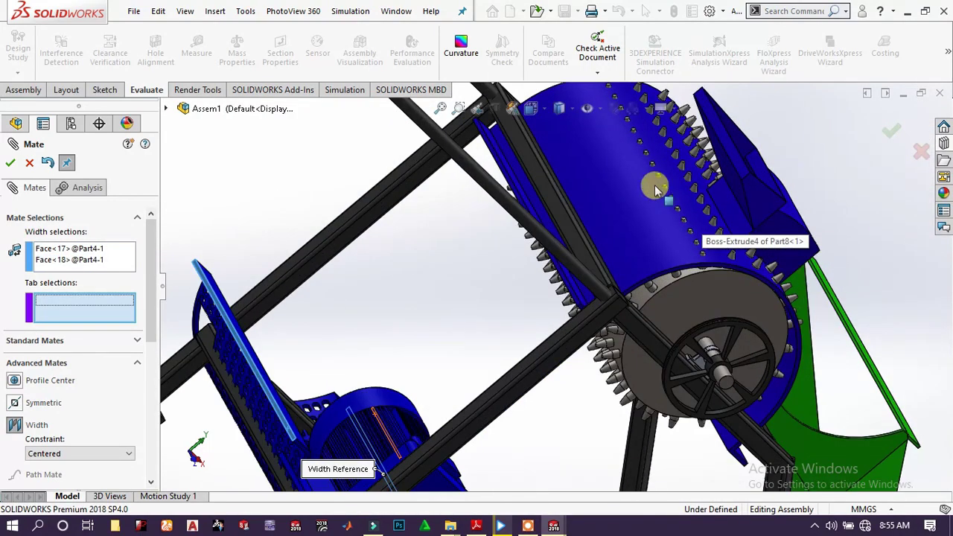
pyautogui.click(581, 257)
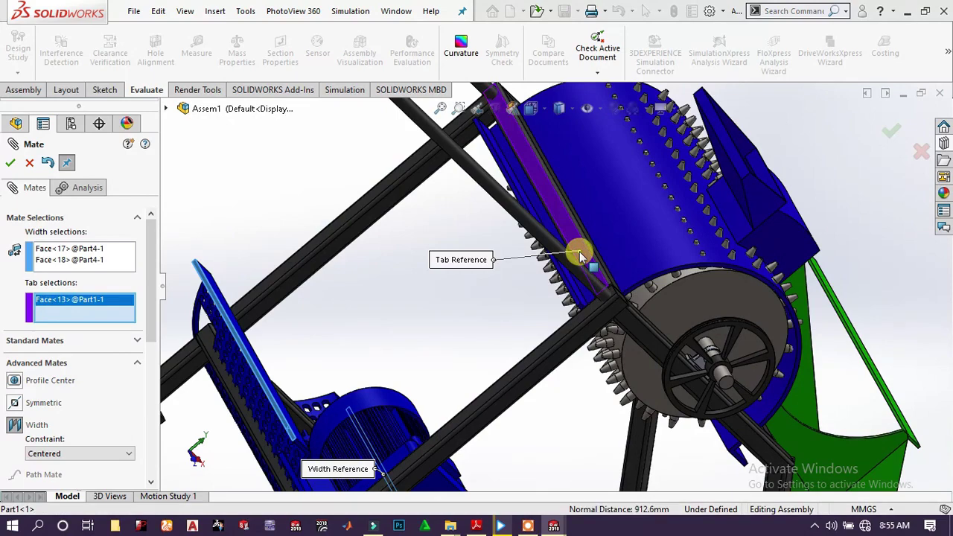
pyautogui.scroll(3, 674, 282)
pyautogui.moveTo(680, 314); pyautogui.dragTo(788, 385, button='middle')
pyautogui.scroll(-3, 788, 385)
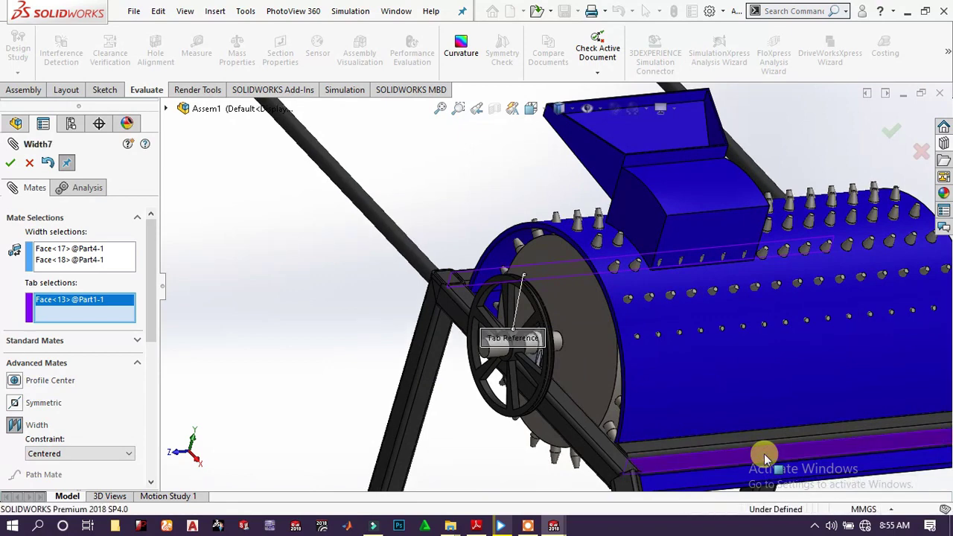
pyautogui.click(11, 165)
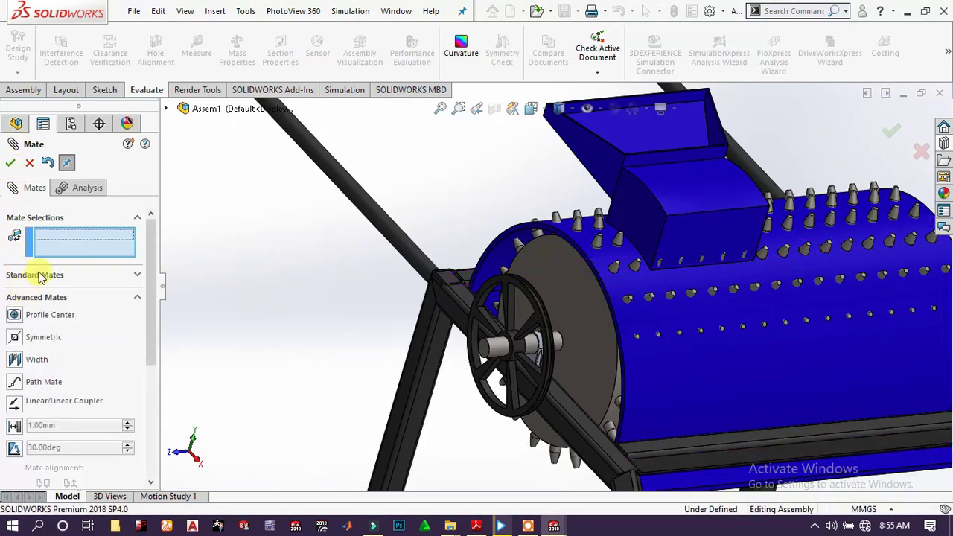
# - Add Coincident4 between the beam face under the drum and the spiked drum face
pyautogui.click(138, 277)
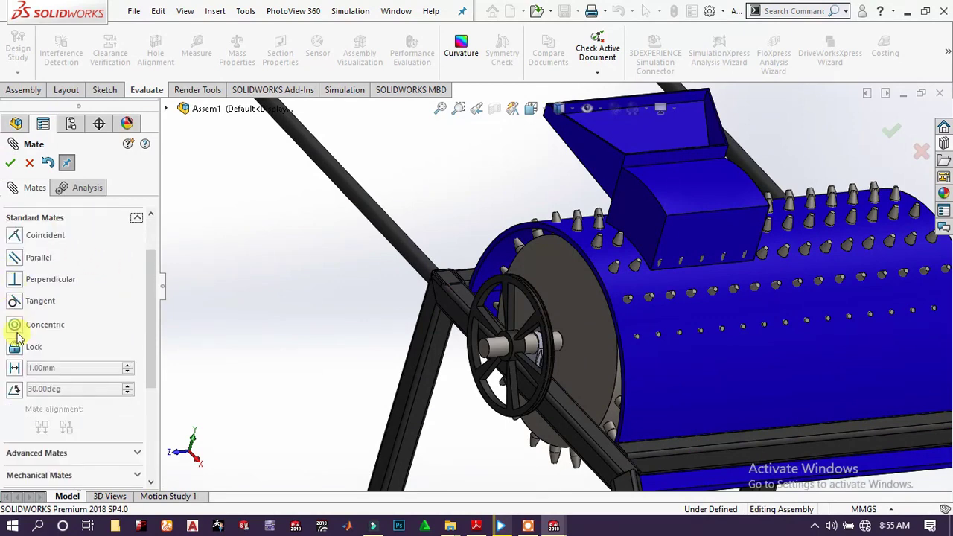
pyautogui.scroll(5, 473, 314)
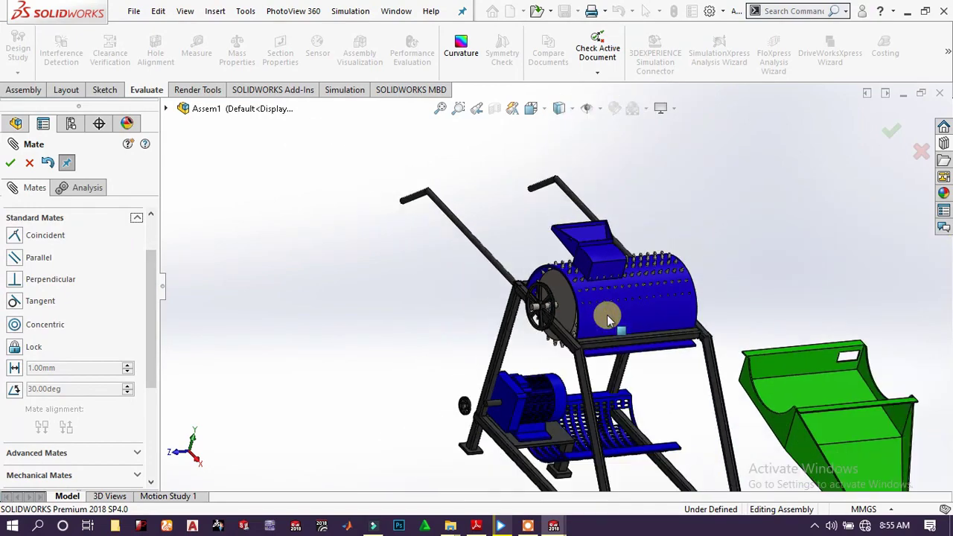
pyautogui.scroll(-8, 607, 315)
pyautogui.scroll(-5, 574, 309)
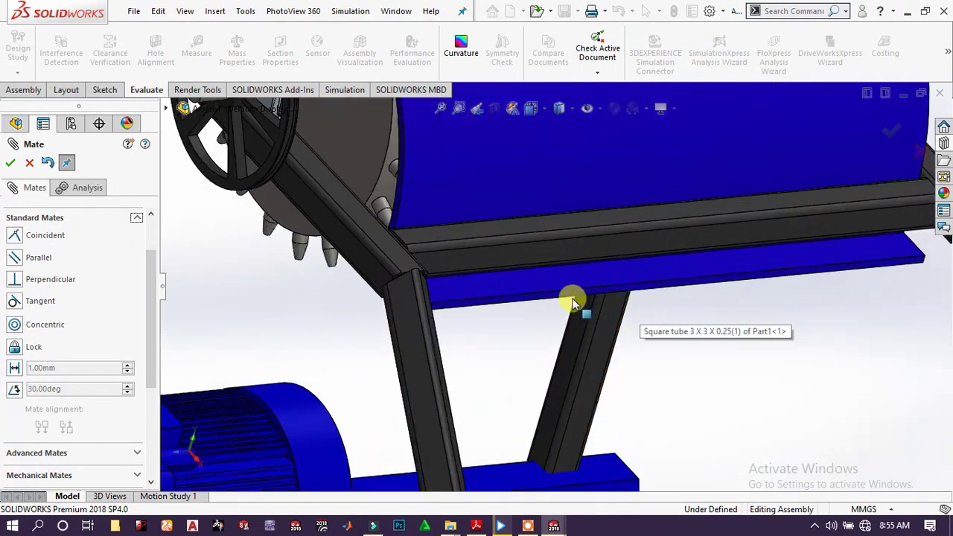
pyautogui.scroll(6, 564, 252)
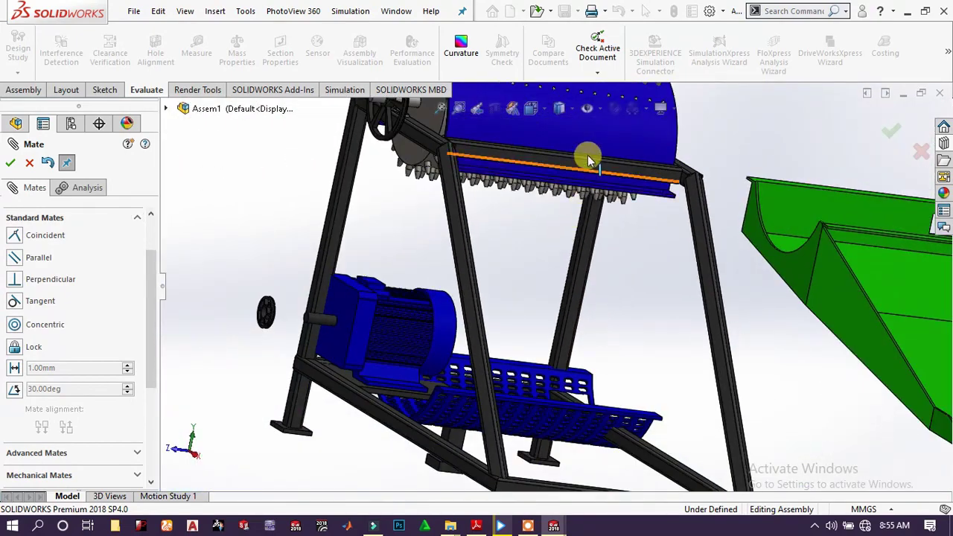
pyautogui.scroll(-5, 588, 155)
pyautogui.moveTo(561, 213); pyautogui.dragTo(570, 276, button='middle')
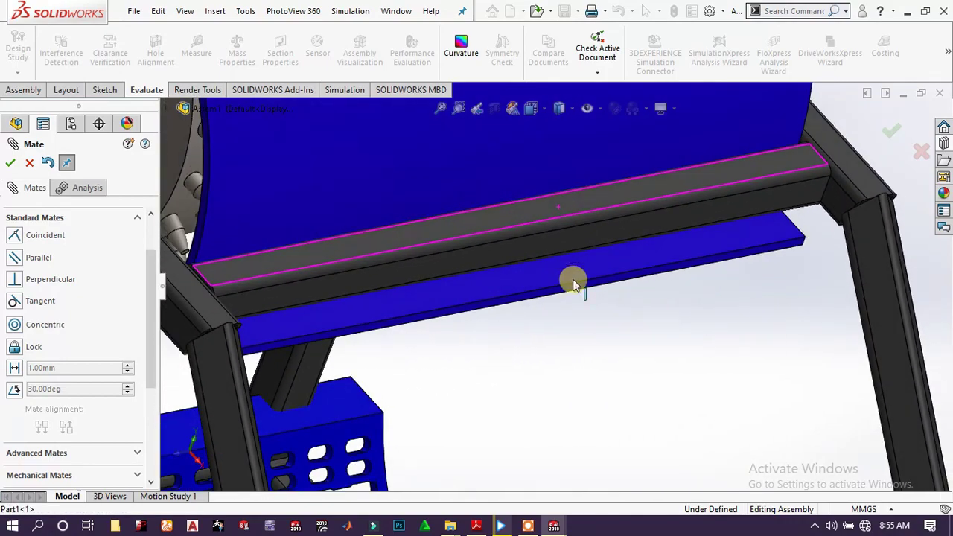
pyautogui.click(552, 214)
pyautogui.moveTo(607, 261); pyautogui.dragTo(543, 233, button='middle')
pyautogui.click(542, 228)
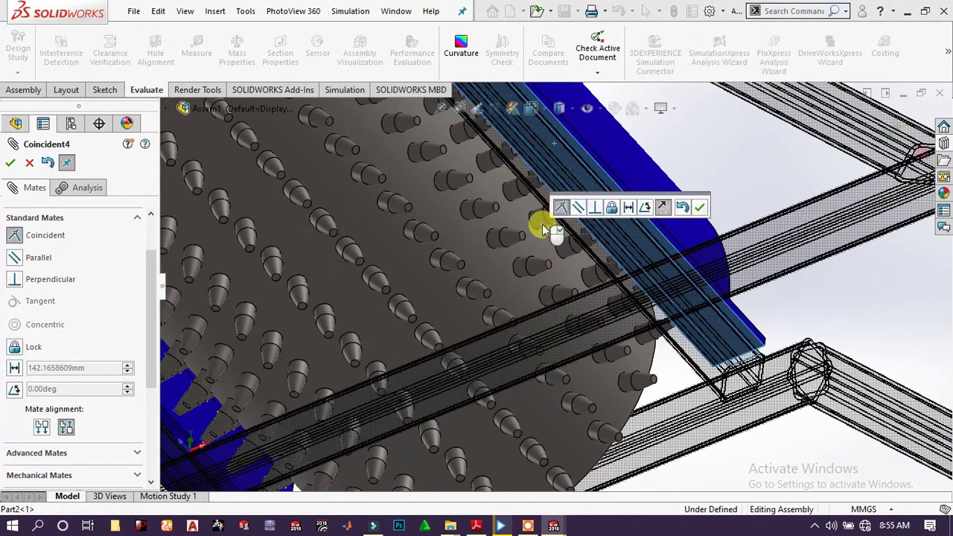
pyautogui.click(702, 207)
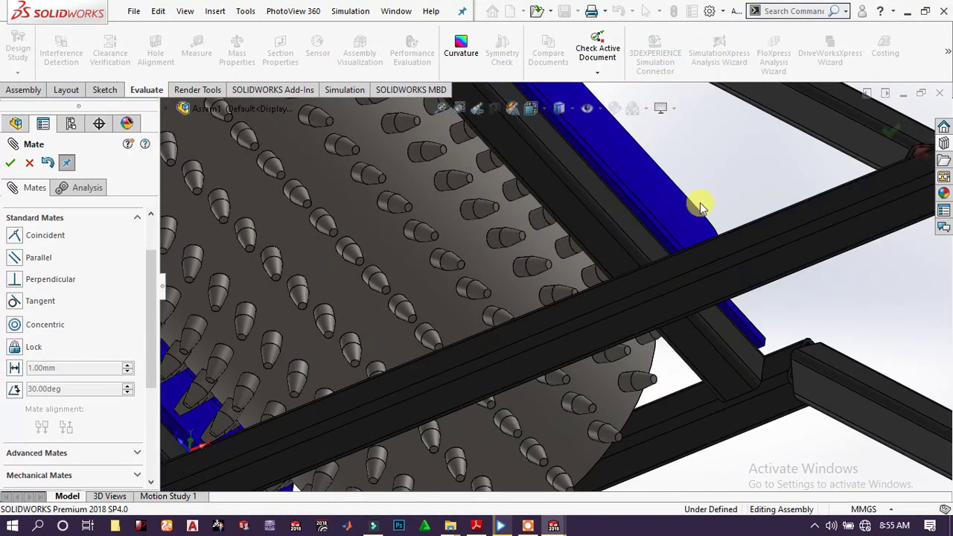
# - Add Coincident5 seating the perforated drum face against the machine frame
pyautogui.scroll(5, 600, 238)
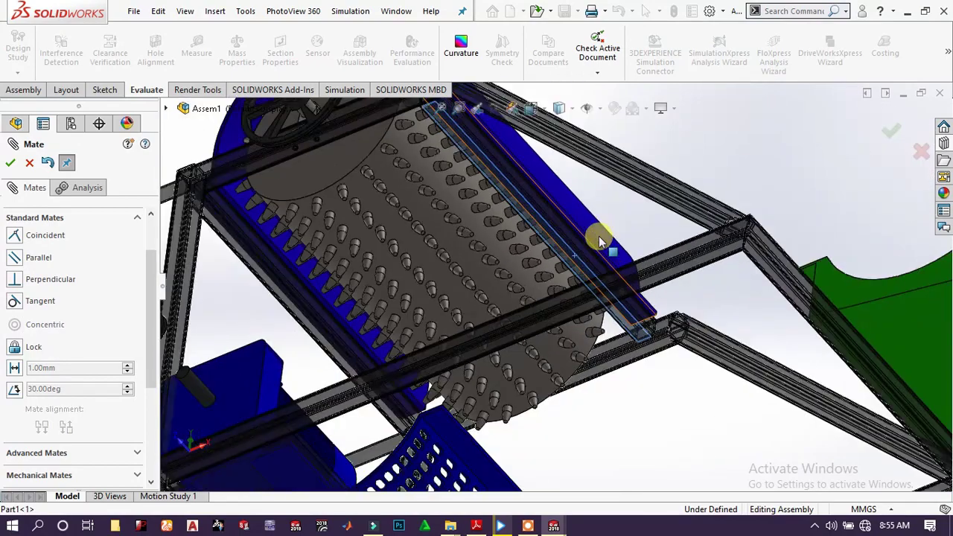
pyautogui.scroll(2, 571, 226)
pyautogui.moveTo(532, 239); pyautogui.dragTo(525, 329, button='middle')
pyautogui.scroll(-2, 523, 328)
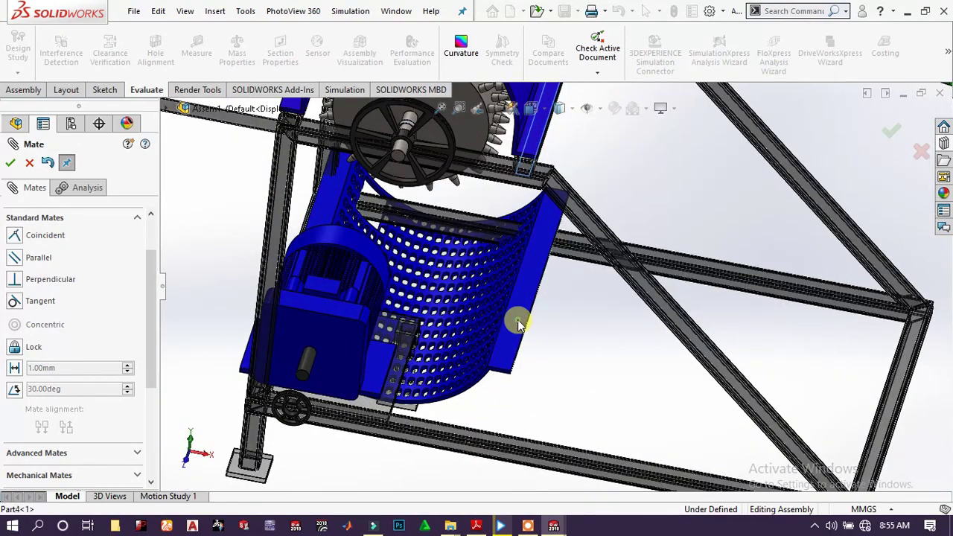
pyautogui.click(520, 324)
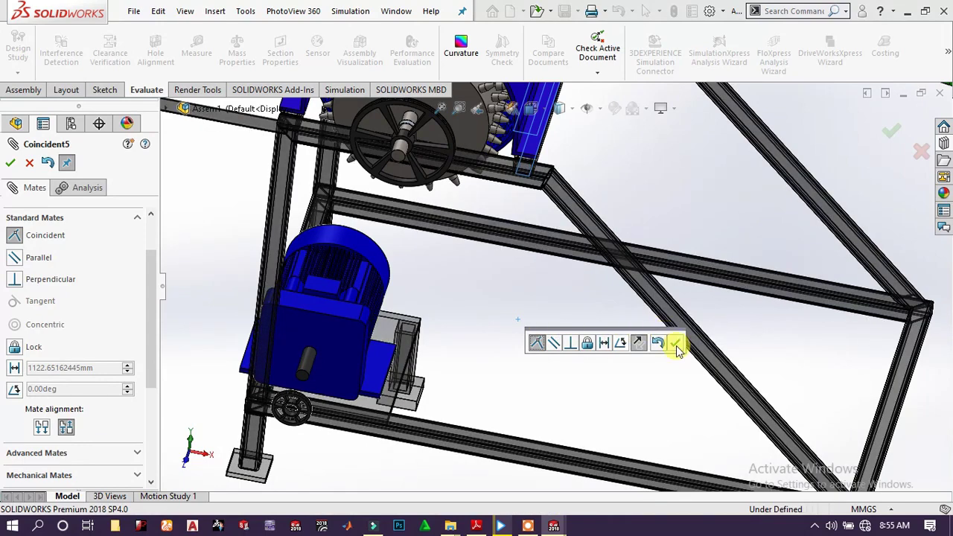
pyautogui.click(676, 347)
# - Choose the Width mate from the Advanced Mates list
pyautogui.scroll(4, 544, 246)
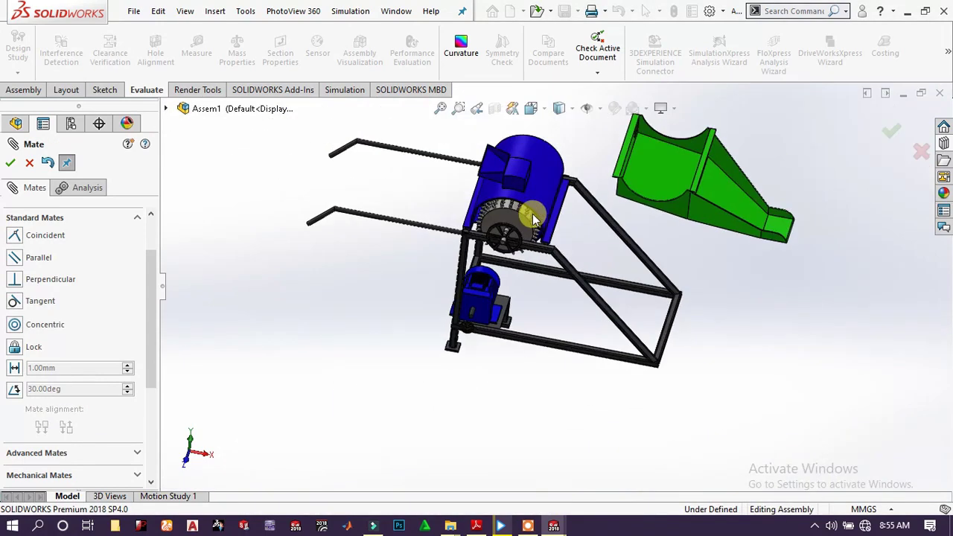
pyautogui.moveTo(533, 216); pyautogui.dragTo(561, 228, button='middle')
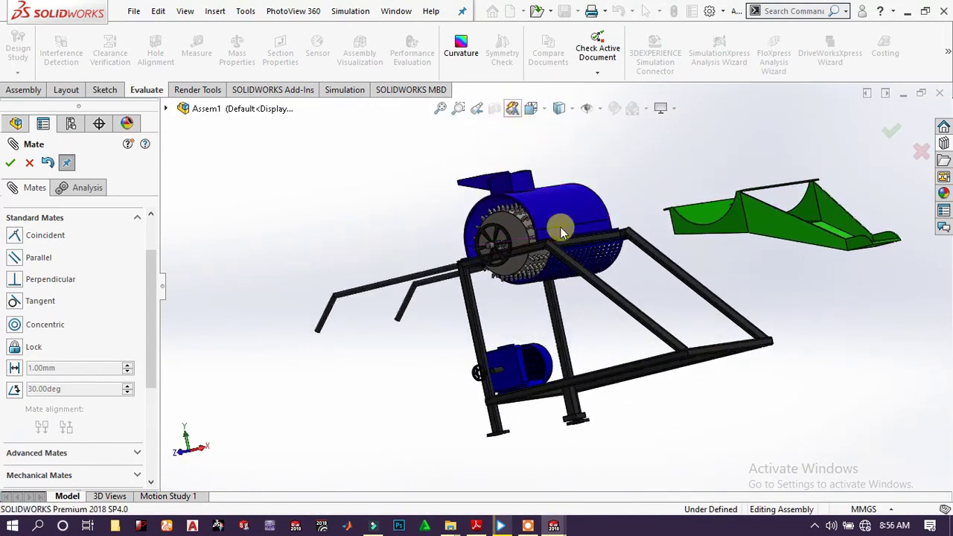
pyautogui.scroll(-8, 554, 293)
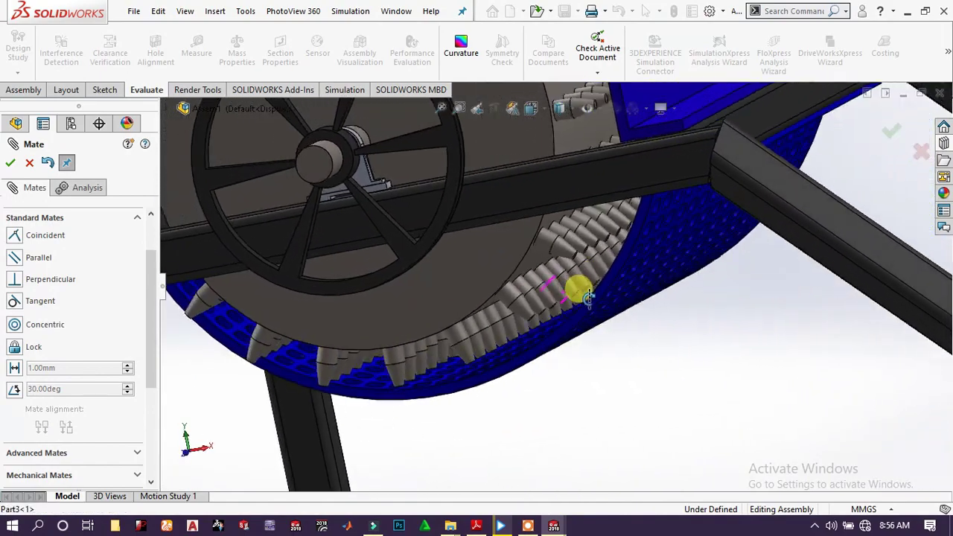
pyautogui.moveTo(588, 296)
pyautogui.mouseDown(button='middle')
pyautogui.moveTo(607, 308)
pyautogui.moveTo(613, 336)
pyautogui.moveTo(575, 298)
pyautogui.mouseUp(button='middle')
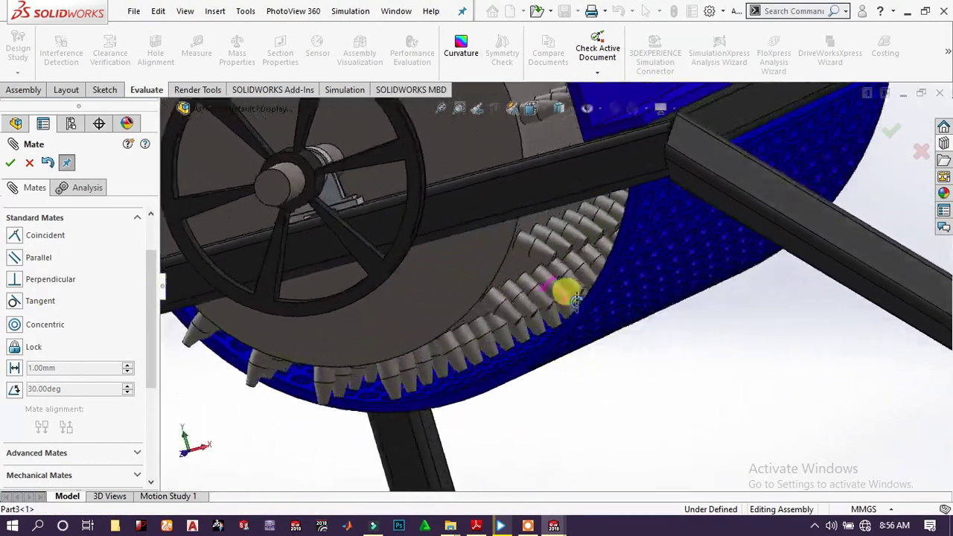
pyautogui.scroll(-3, 169, 320)
pyautogui.scroll(-5, 82, 387)
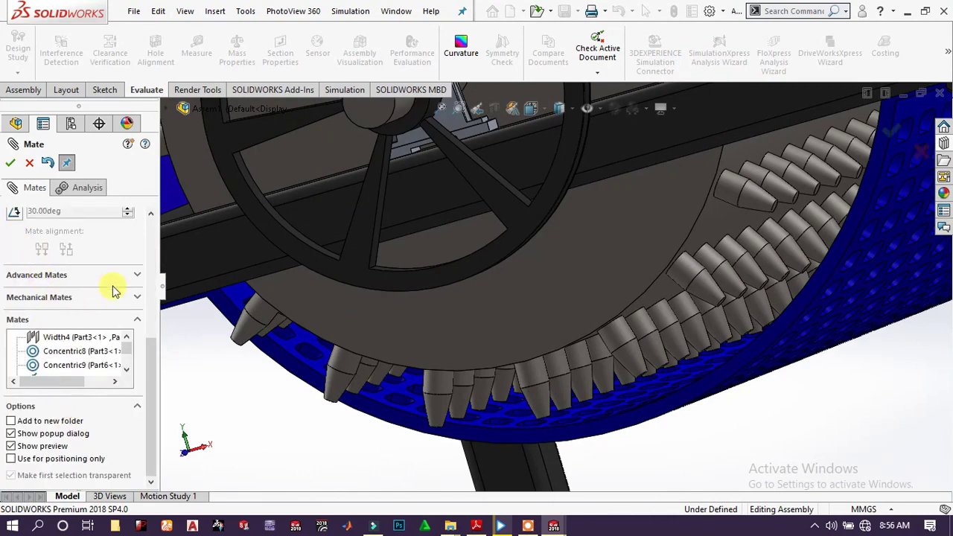
pyautogui.click(136, 278)
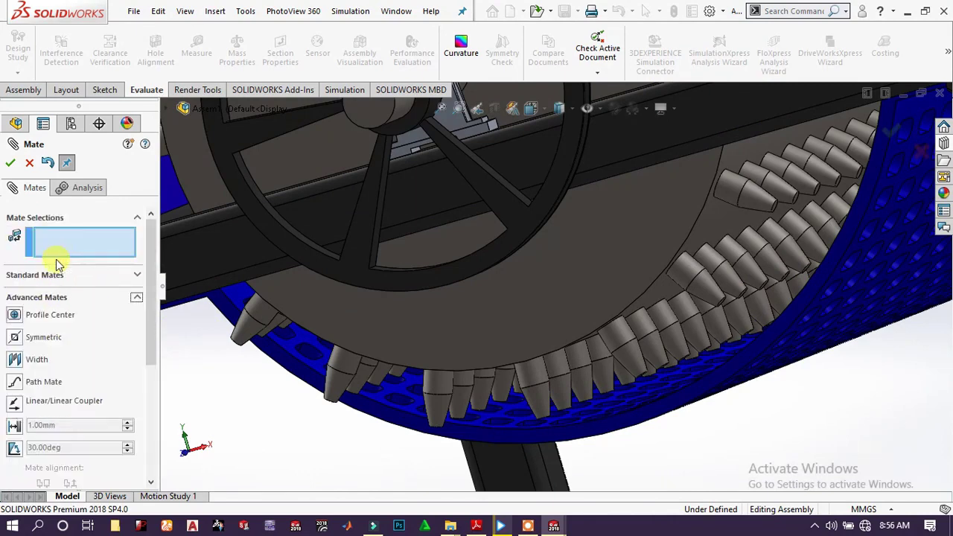
pyautogui.click(20, 359)
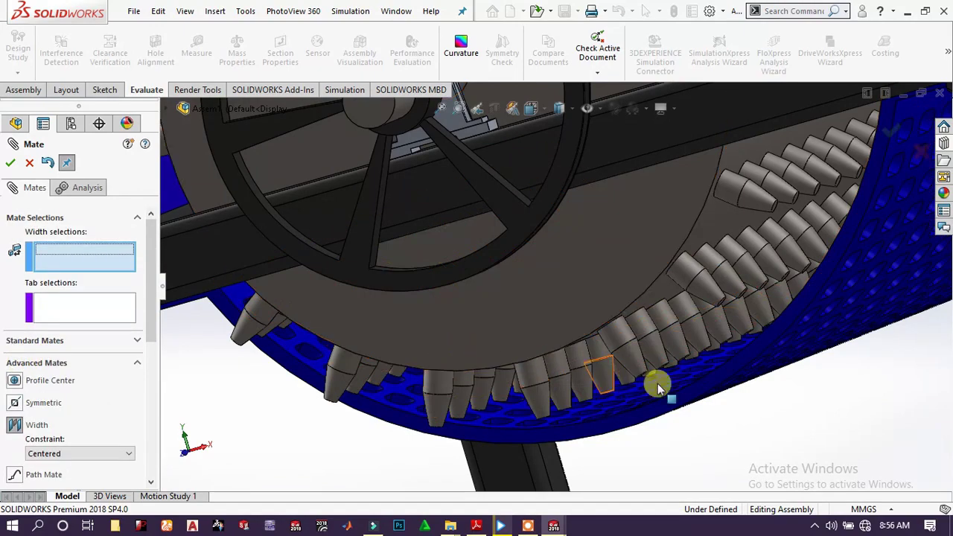
# - Set Part4's Face<23> and Face<24> as the width references
pyautogui.click(707, 385)
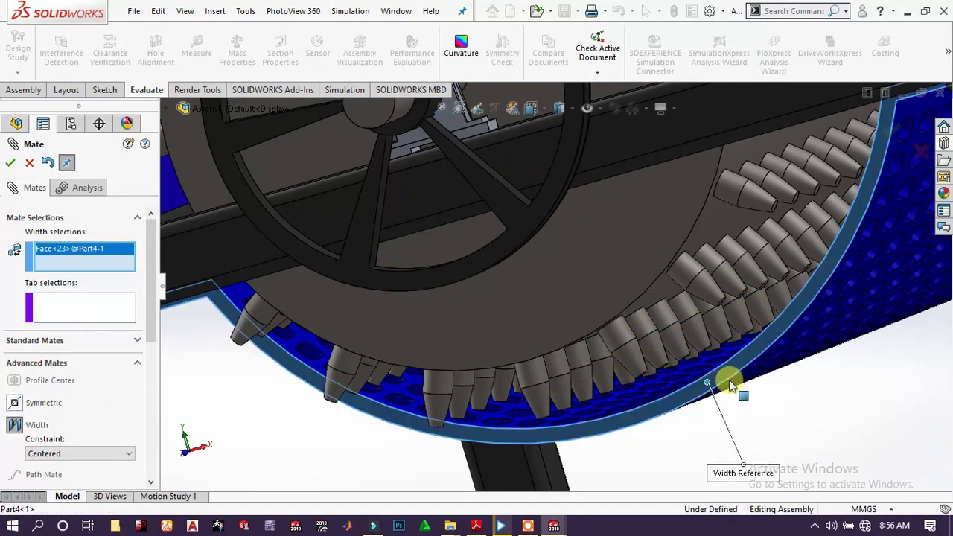
pyautogui.scroll(5, 745, 380)
pyautogui.moveTo(777, 284); pyautogui.dragTo(674, 280, button='middle')
pyautogui.scroll(6, 753, 263)
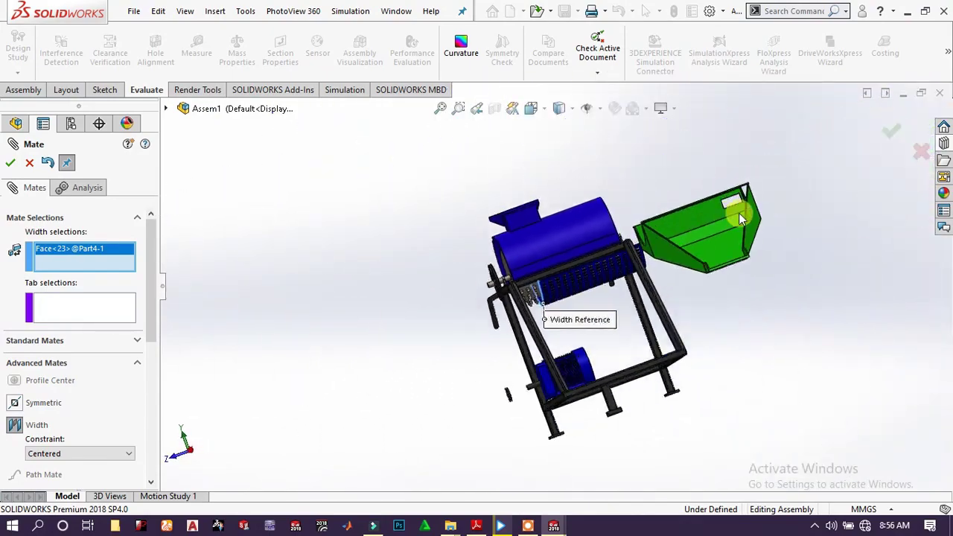
pyautogui.scroll(-7, 526, 305)
pyautogui.moveTo(571, 281); pyautogui.dragTo(585, 143, button='middle')
pyautogui.scroll(-8, 504, 230)
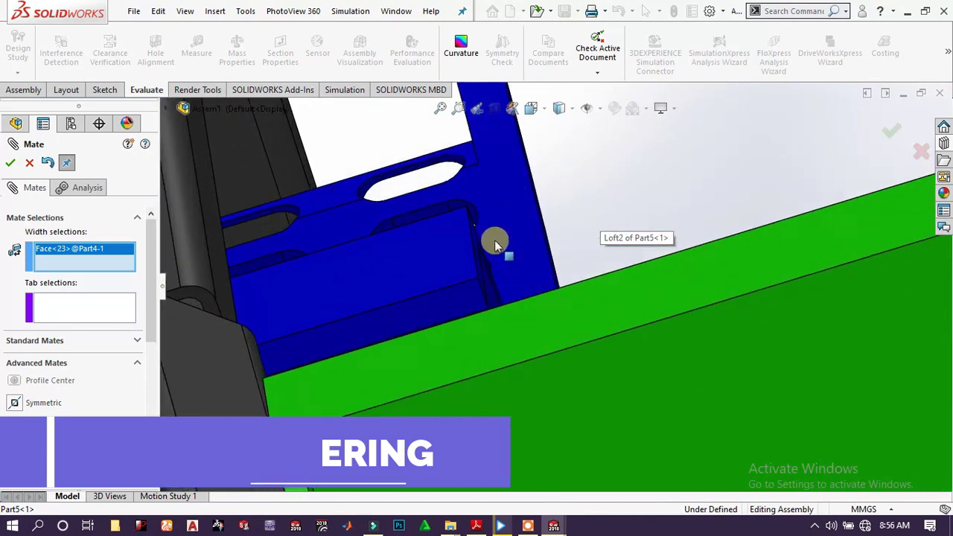
pyautogui.click(427, 265)
# - Pick the frame's square-tube faces as tab references and confirm Width8
pyautogui.scroll(3, 290, 261)
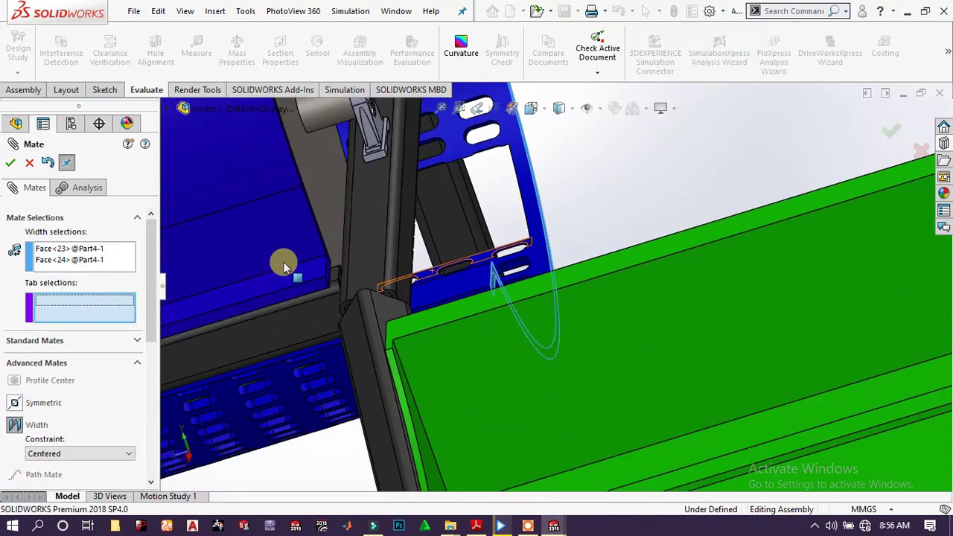
pyautogui.moveTo(281, 263); pyautogui.dragTo(410, 217, button='middle')
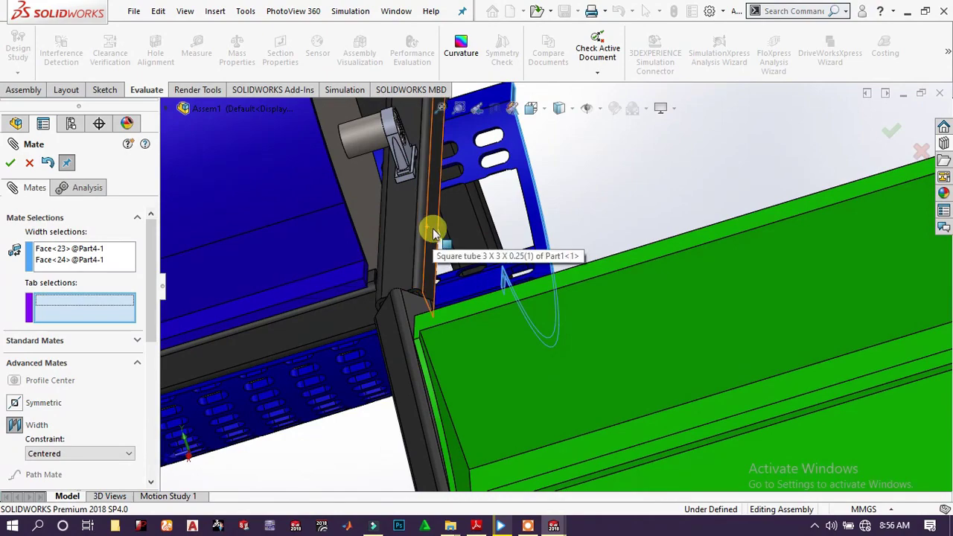
pyautogui.click(434, 233)
pyautogui.scroll(5, 372, 274)
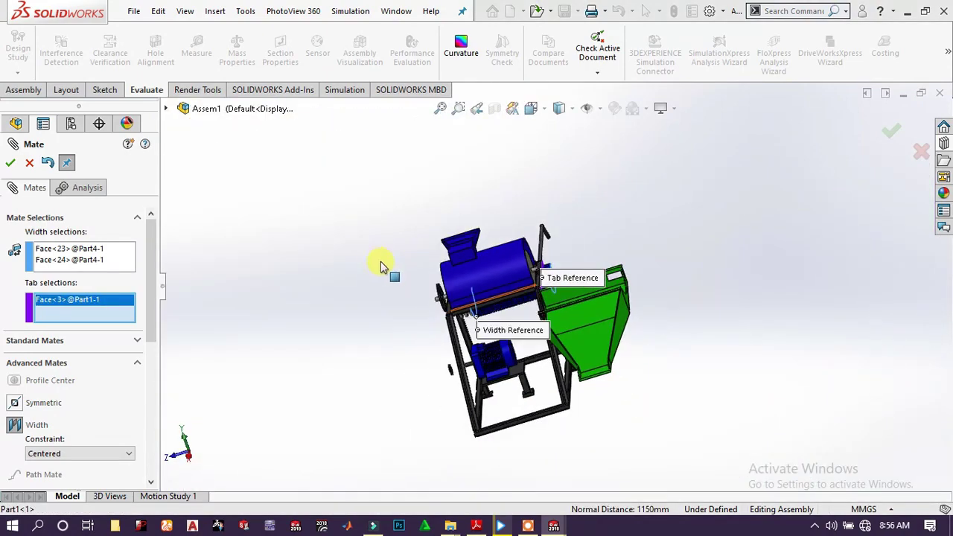
pyautogui.scroll(-5, 468, 305)
pyautogui.scroll(-3, 335, 313)
pyautogui.moveTo(335, 312); pyautogui.dragTo(402, 336, button='middle')
pyautogui.scroll(-3, 471, 378)
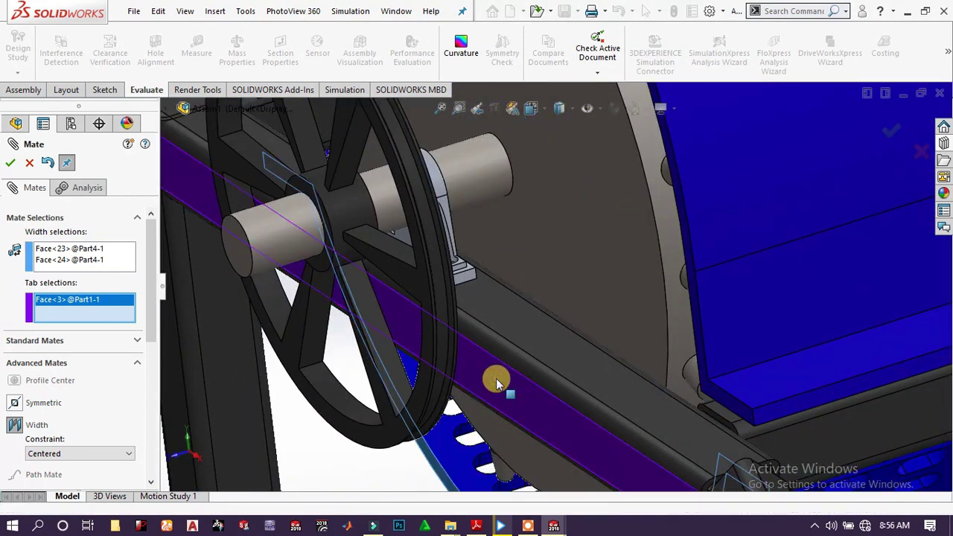
pyautogui.click(11, 163)
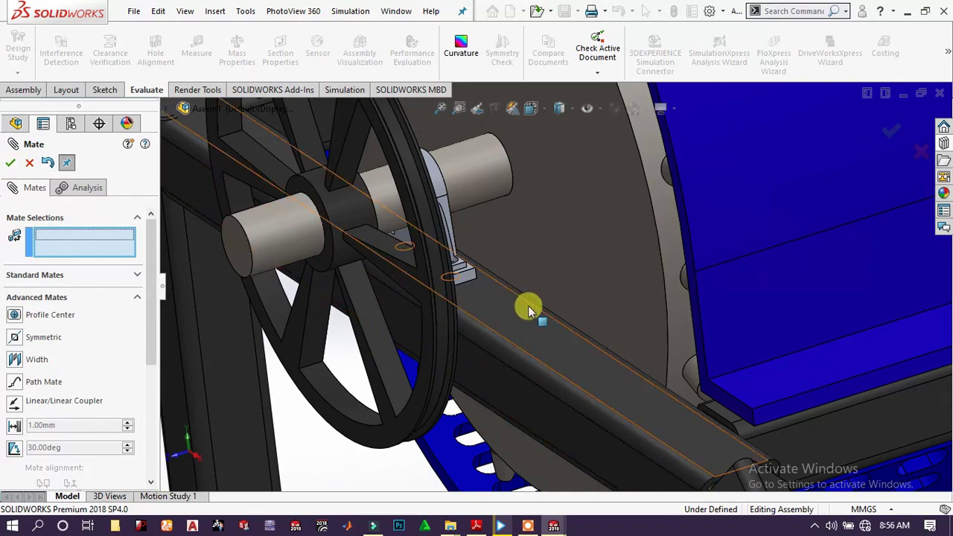
# - Inspect the assembly and close the Mate PropertyManager
pyautogui.scroll(5, 383, 238)
pyautogui.scroll(10, 724, 318)
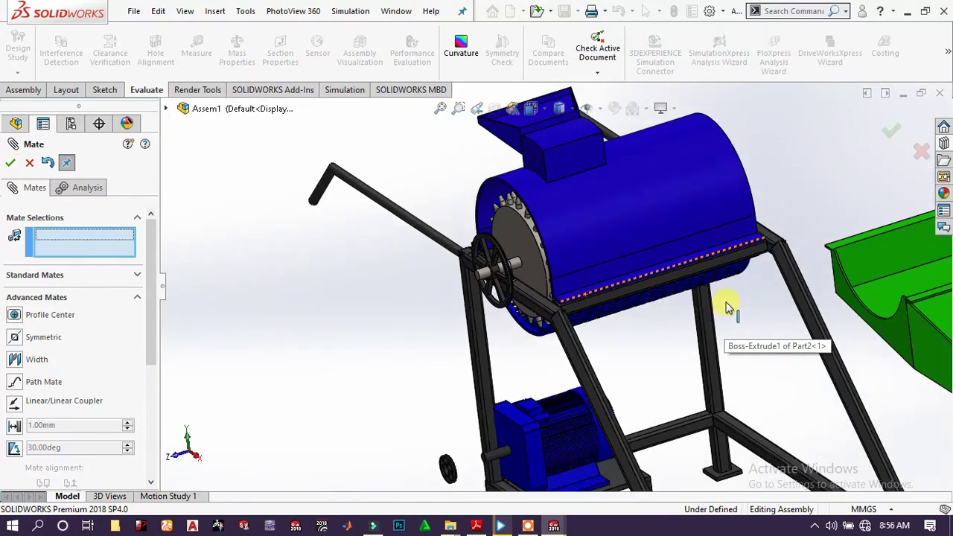
pyautogui.moveTo(657, 347); pyautogui.dragTo(678, 346, button='middle')
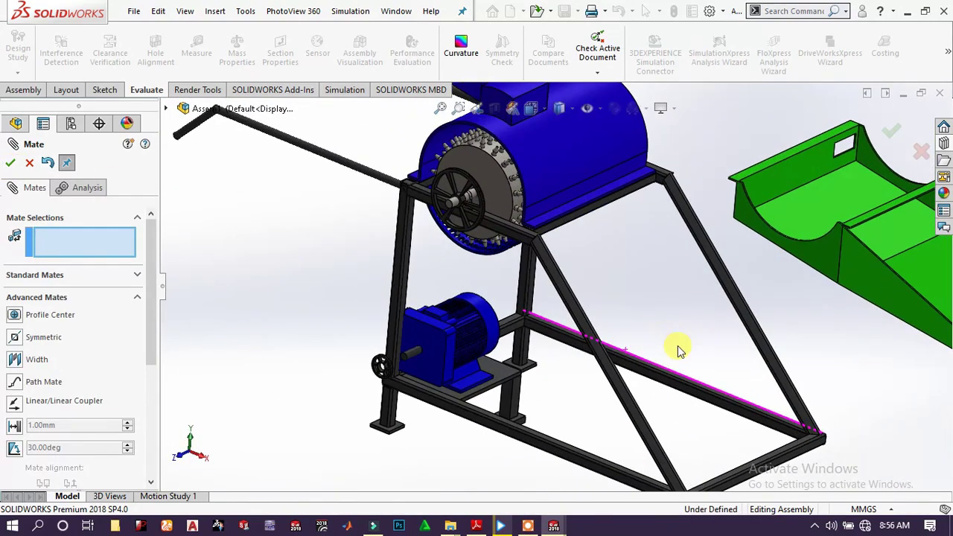
pyautogui.scroll(-3, 834, 243)
pyautogui.scroll(5, 262, 257)
pyautogui.scroll(-2, 417, 300)
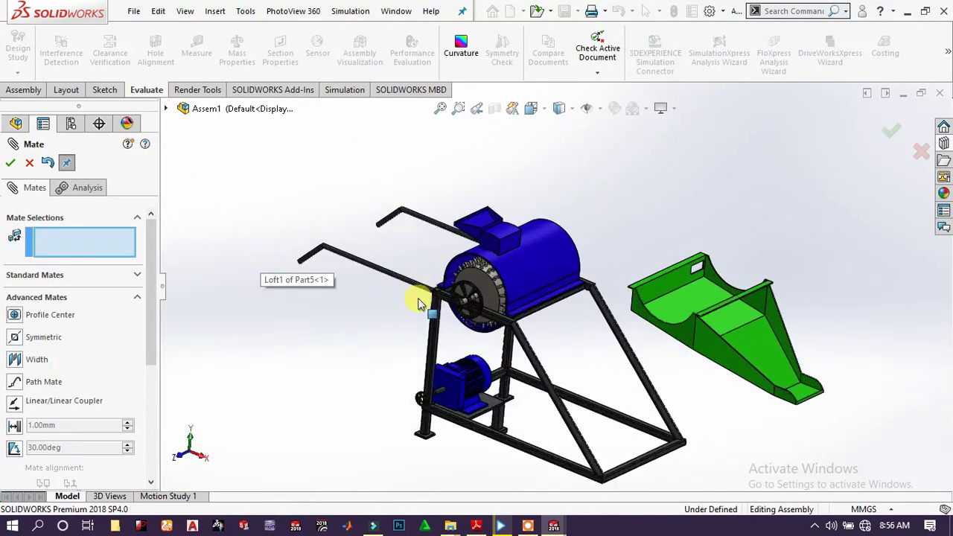
pyautogui.scroll(-3, 582, 302)
pyautogui.moveTo(489, 297); pyautogui.dragTo(492, 328, button='middle')
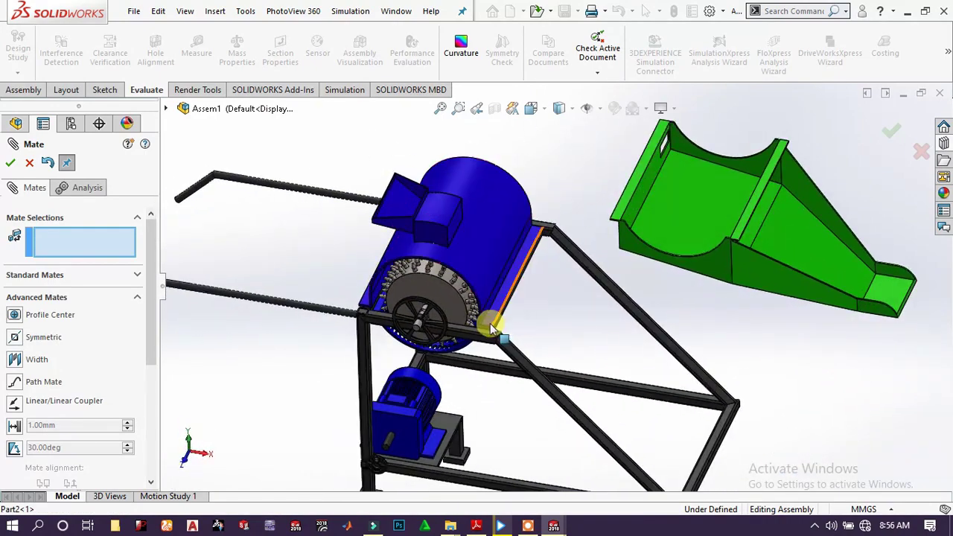
pyautogui.click(29, 163)
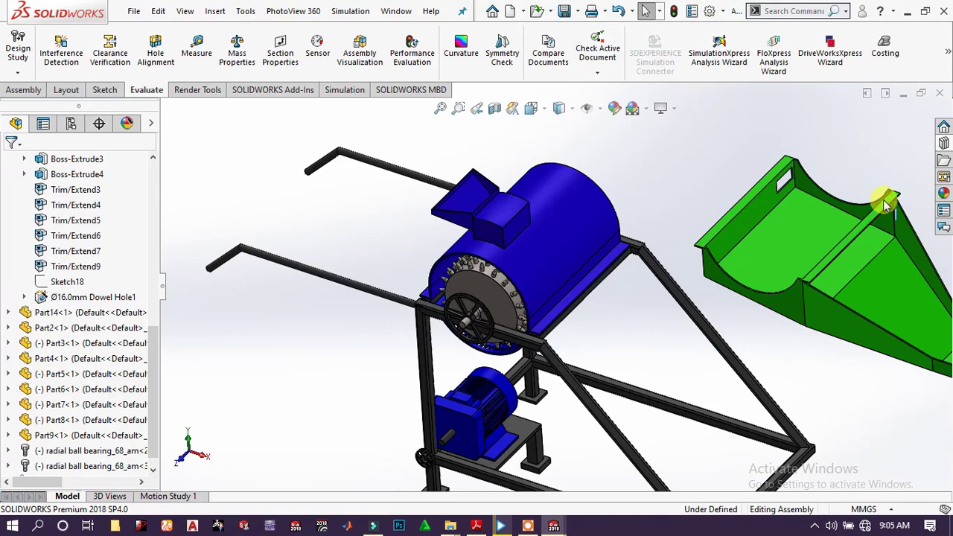
# - Start a new mate from the green hopper's top face
pyautogui.scroll(-5, 771, 237)
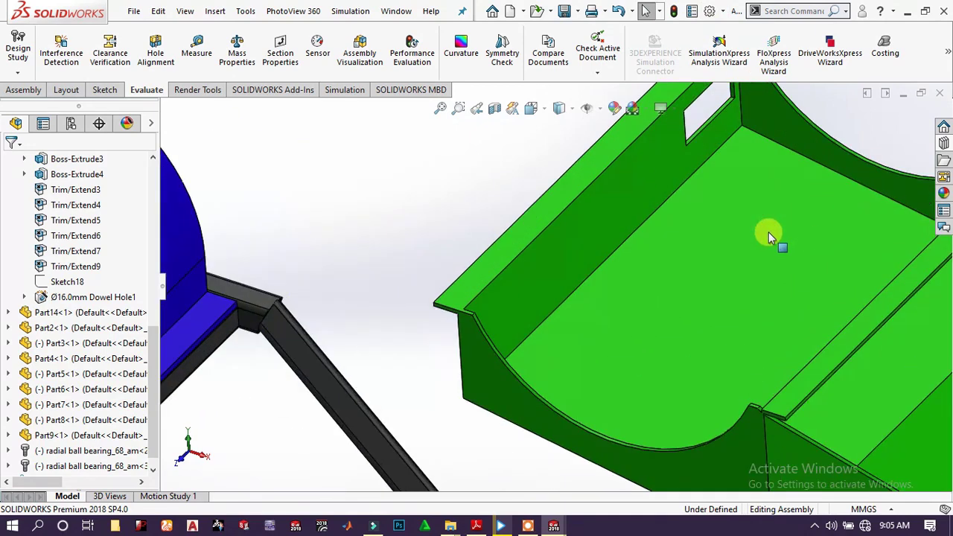
pyautogui.scroll(5, 581, 235)
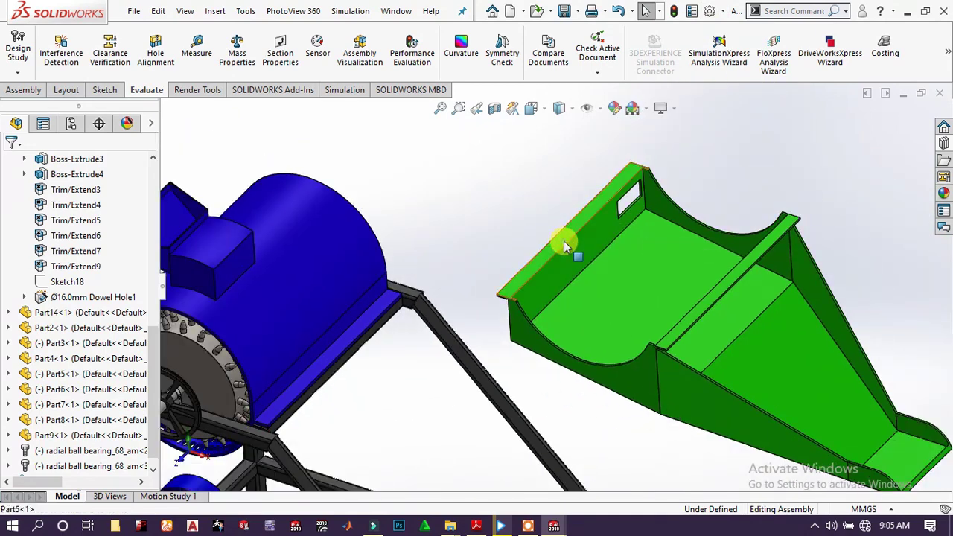
pyautogui.click(603, 233)
pyautogui.click(751, 158)
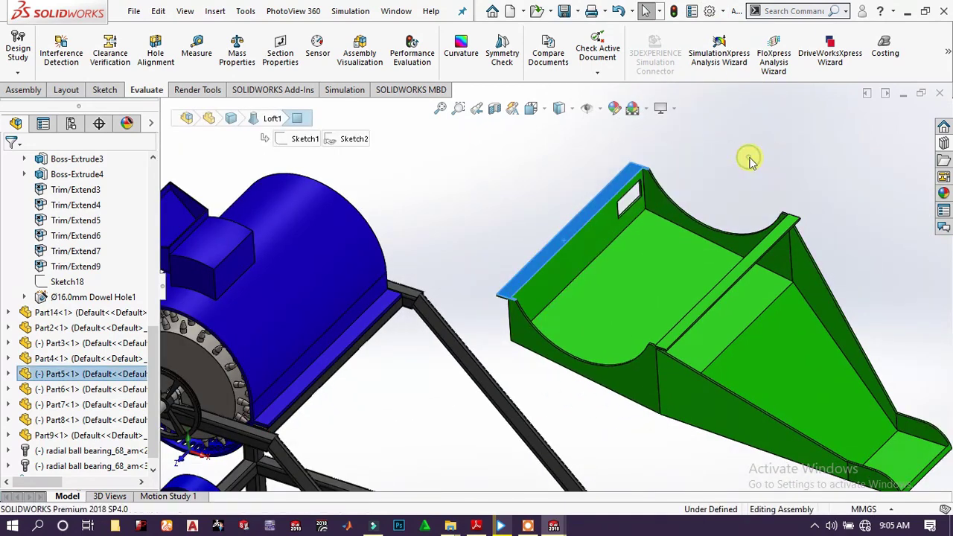
# - Mate the green hopper coincident with the frame face
pyautogui.scroll(3, 560, 273)
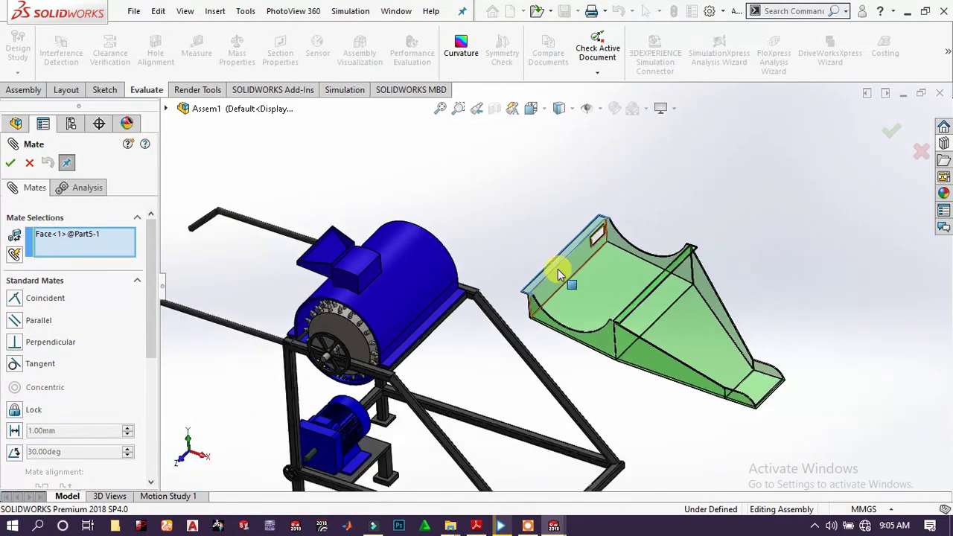
pyautogui.scroll(-6, 519, 330)
pyautogui.moveTo(462, 341); pyautogui.dragTo(454, 319, button='middle')
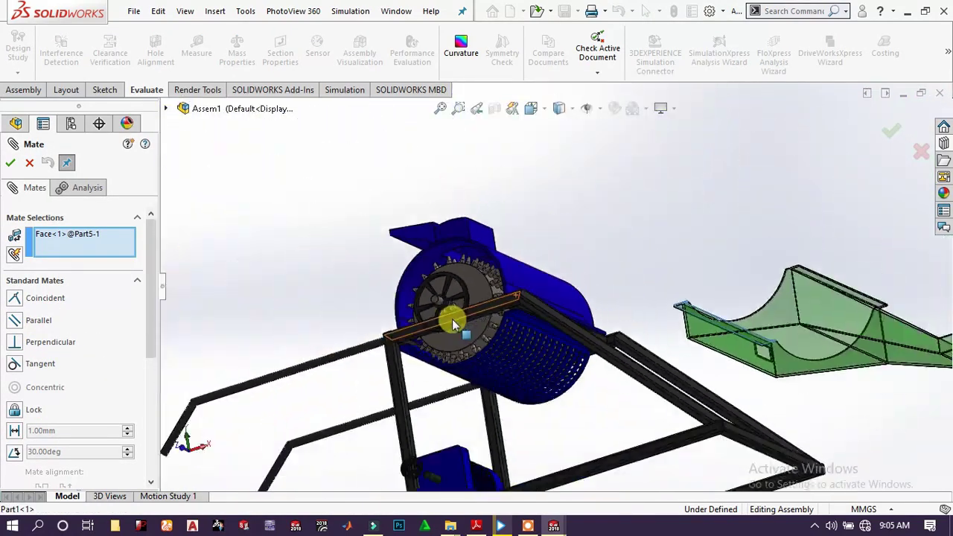
pyautogui.scroll(-5, 454, 320)
pyautogui.click(464, 314)
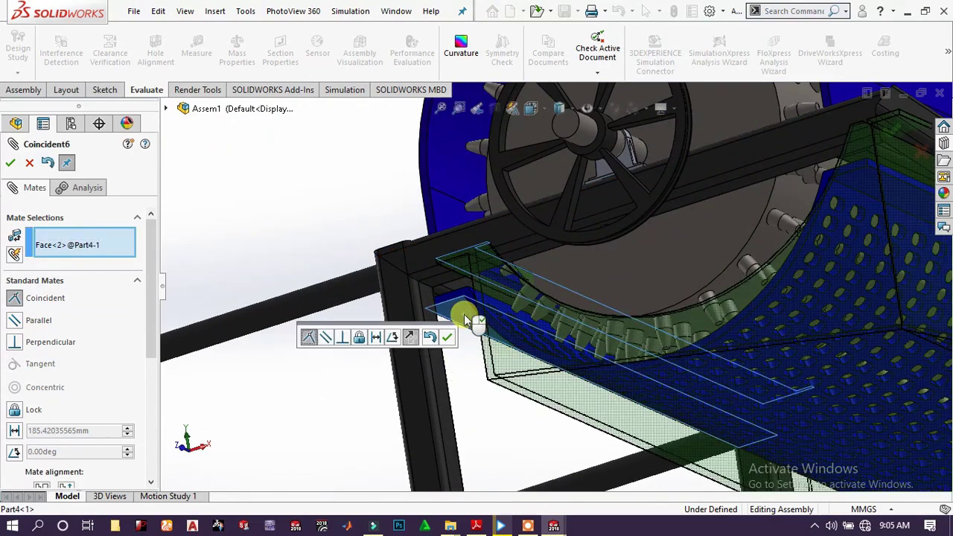
pyautogui.click(446, 339)
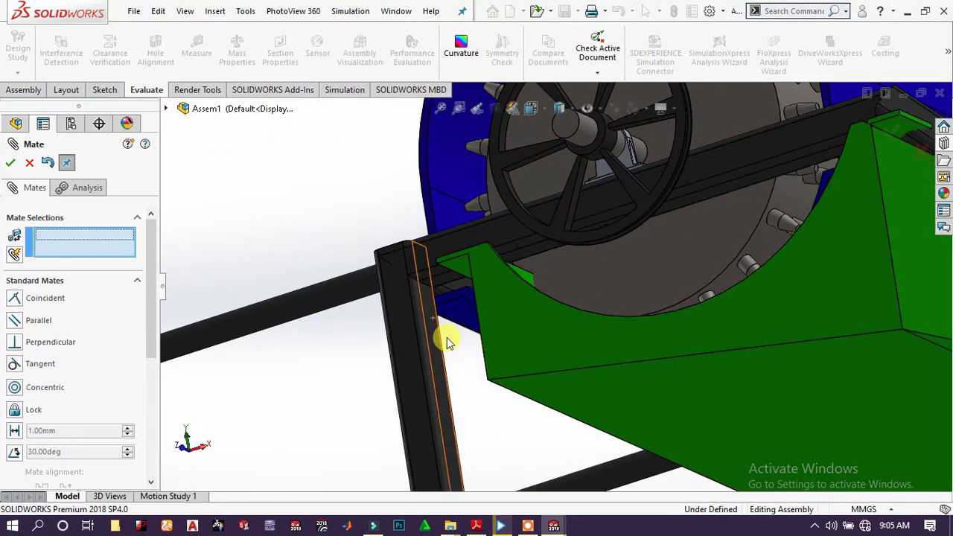
# - Make the hopper plate face coincident with the frame beam face
pyautogui.scroll(-3, 479, 229)
pyautogui.moveTo(398, 260); pyautogui.dragTo(511, 322, button='middle')
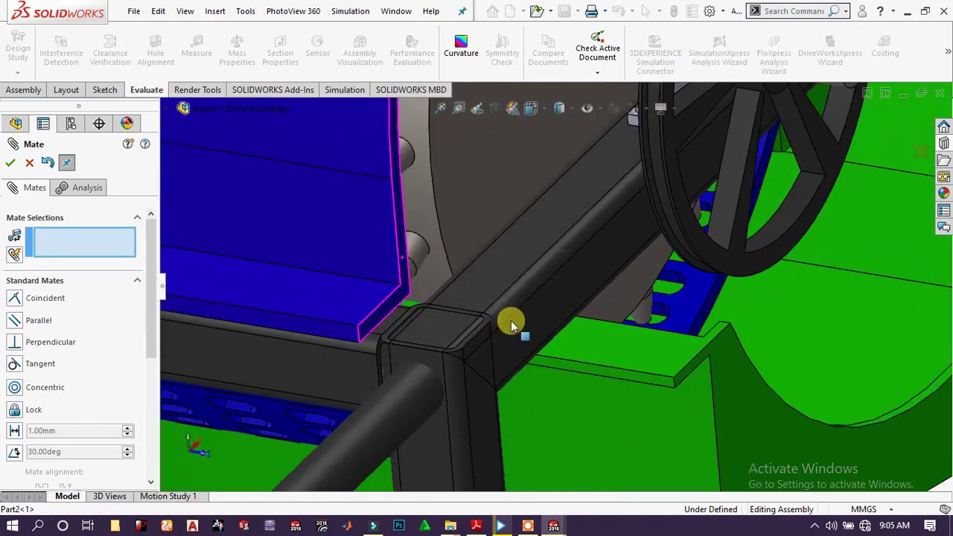
pyautogui.click(637, 377)
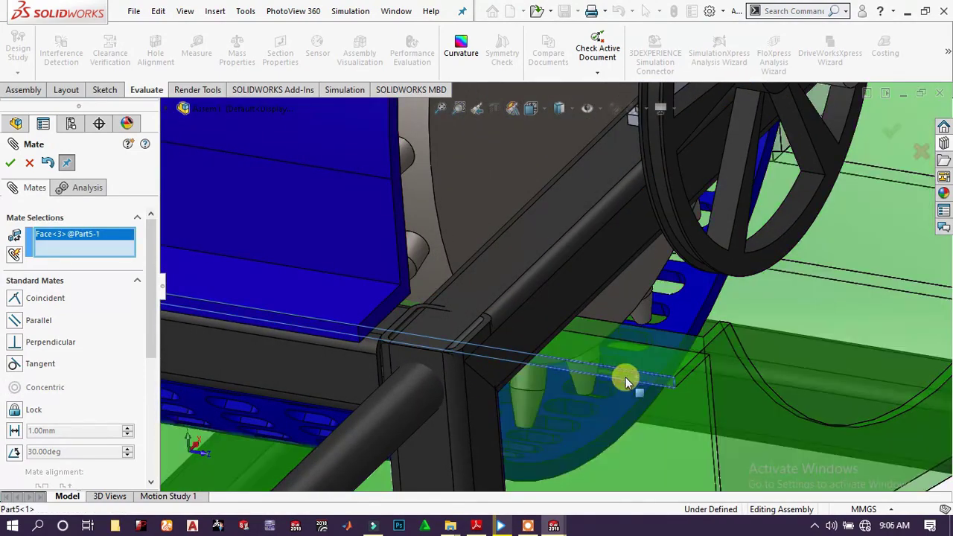
pyautogui.click(356, 380)
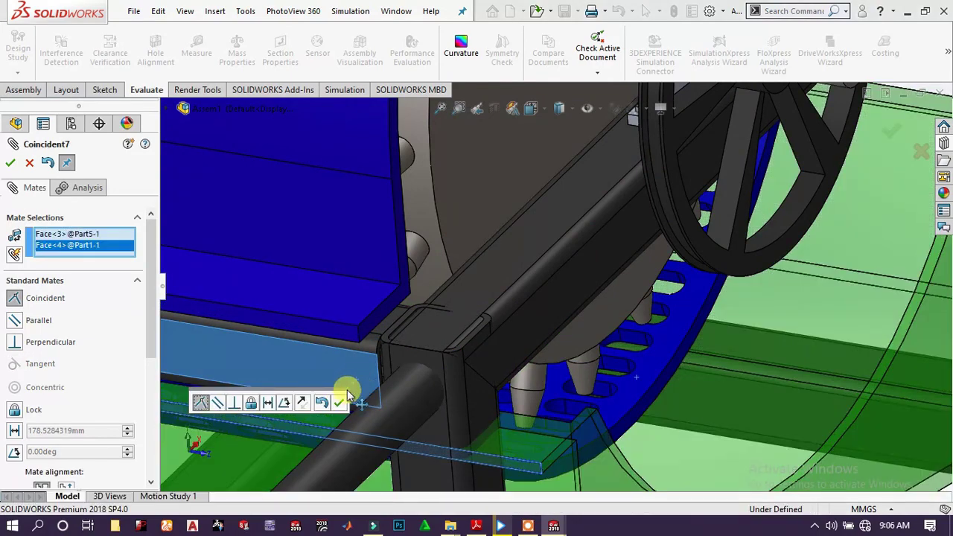
pyautogui.click(340, 403)
# - Mate another hopper face coincident with the blue housing face
pyautogui.scroll(5, 469, 394)
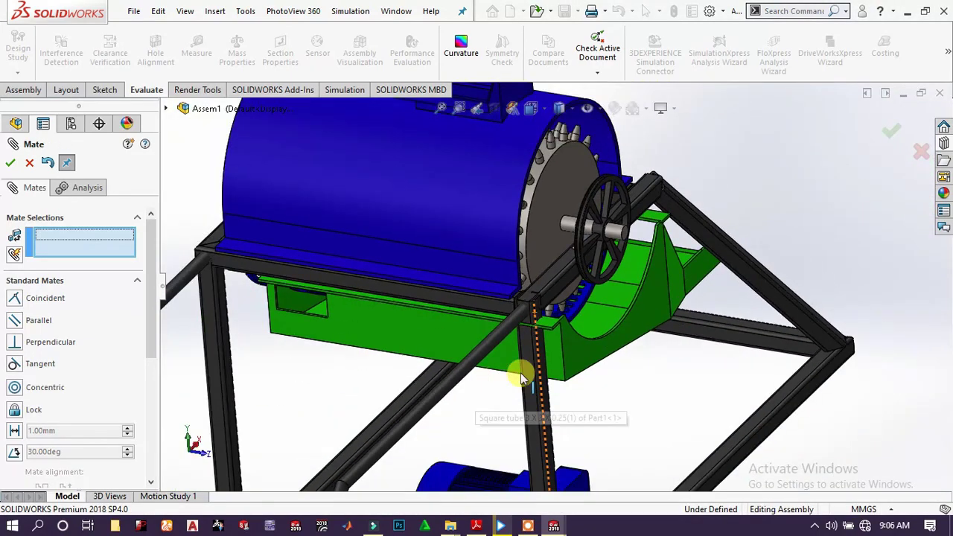
pyautogui.scroll(-8, 574, 324)
pyautogui.click(525, 249)
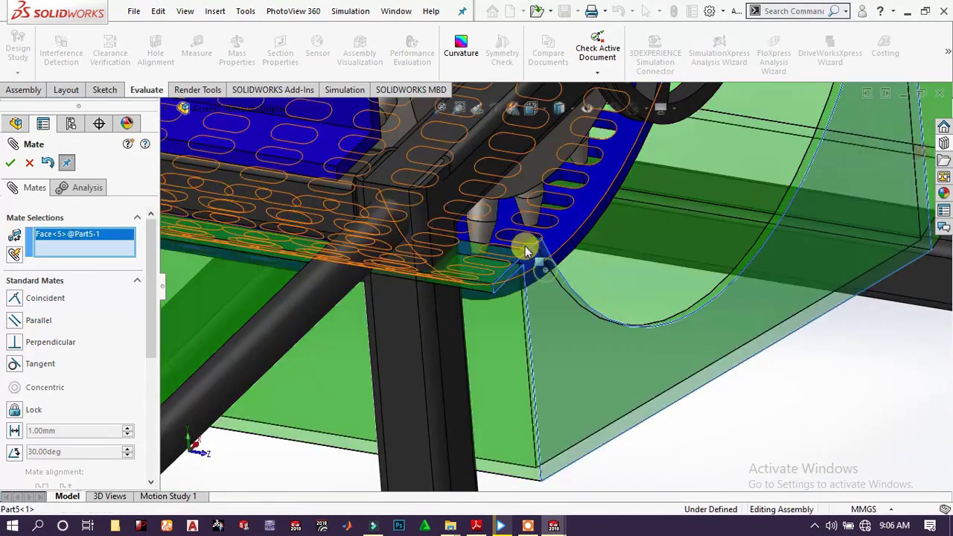
pyautogui.click(352, 166)
pyautogui.click(333, 146)
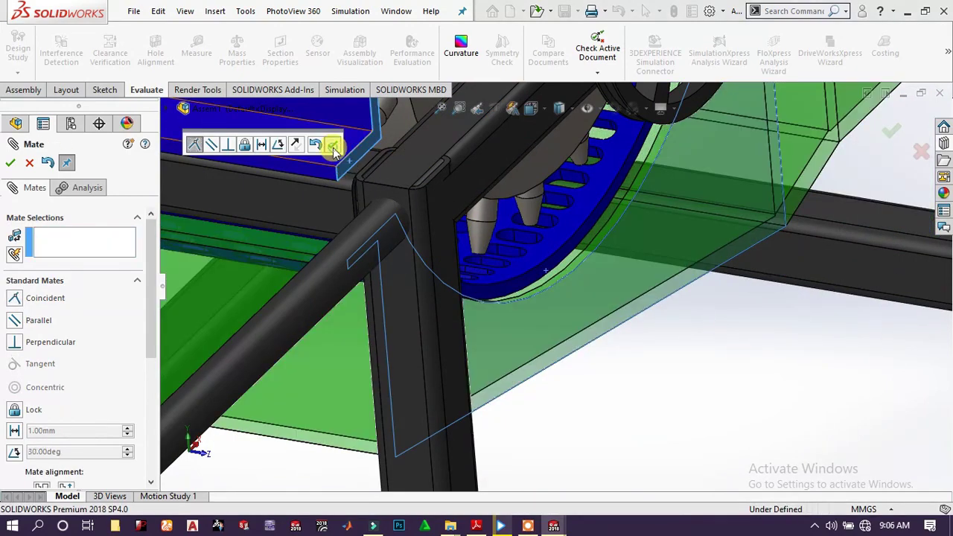
# - Orbit the machine to review the seated hopper
pyautogui.scroll(5, 559, 280)
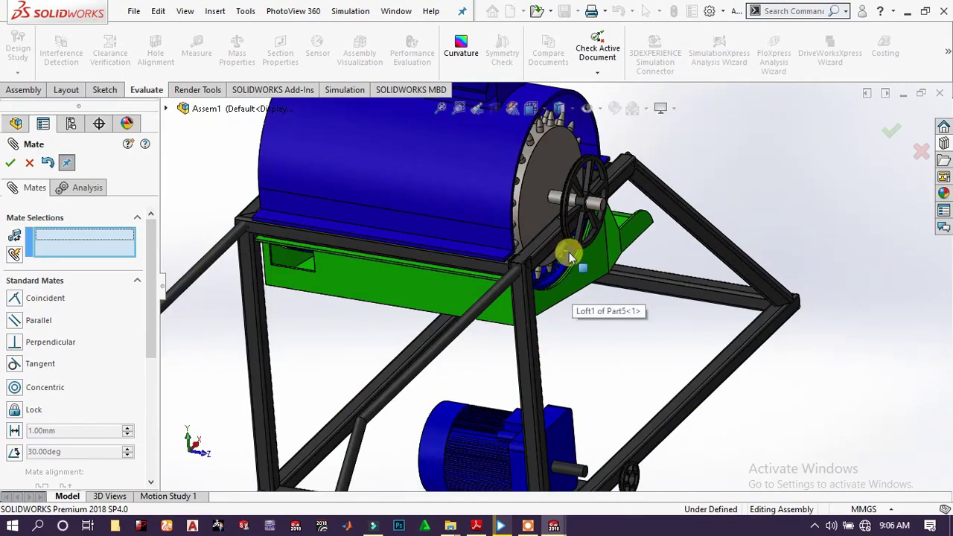
pyautogui.moveTo(538, 223); pyautogui.dragTo(504, 270, button='middle')
pyautogui.scroll(3, 693, 282)
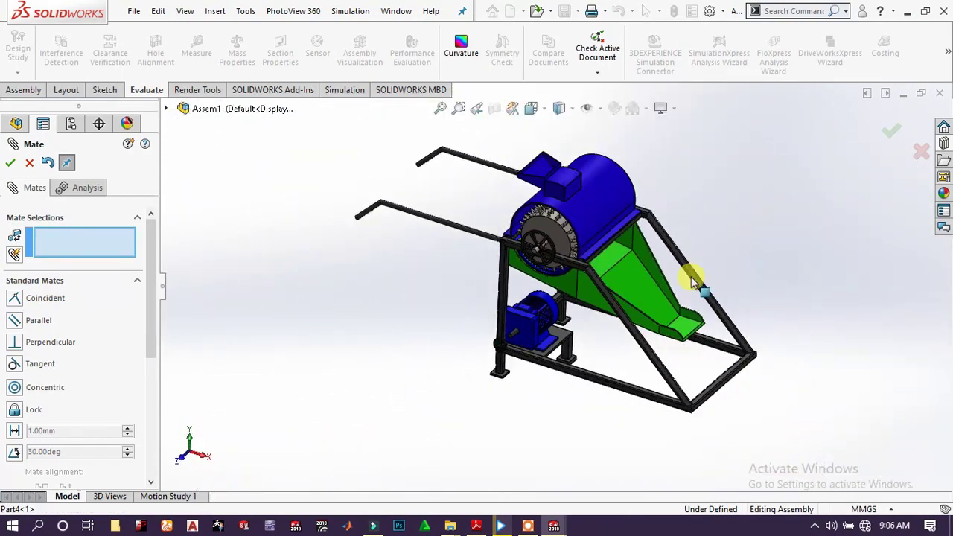
pyautogui.scroll(-2, 649, 288)
pyautogui.scroll(-2, 521, 202)
pyautogui.scroll(4, 511, 206)
pyautogui.scroll(-4, 546, 248)
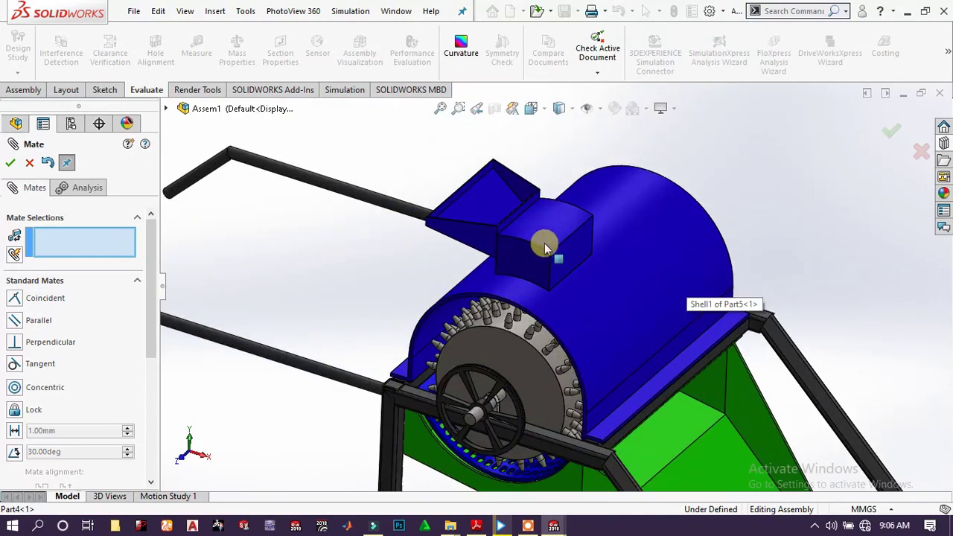
pyautogui.scroll(3, 626, 345)
pyautogui.scroll(-3, 588, 391)
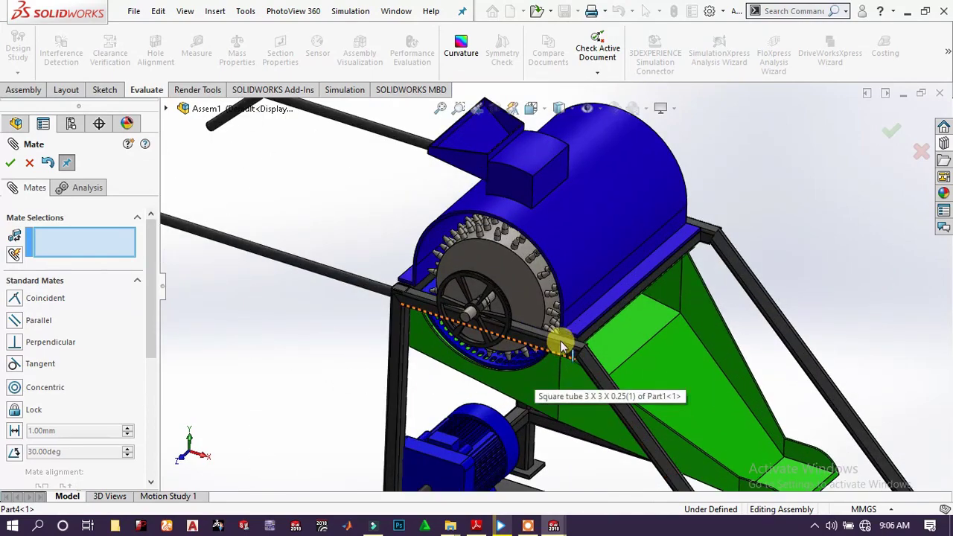
pyautogui.click(503, 266)
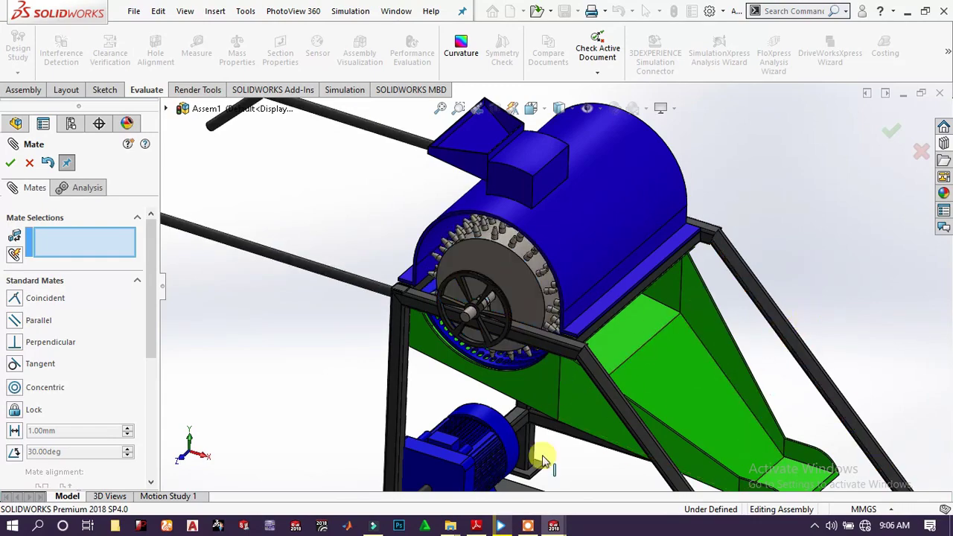
pyautogui.scroll(3, 543, 460)
pyautogui.scroll(-8, 536, 417)
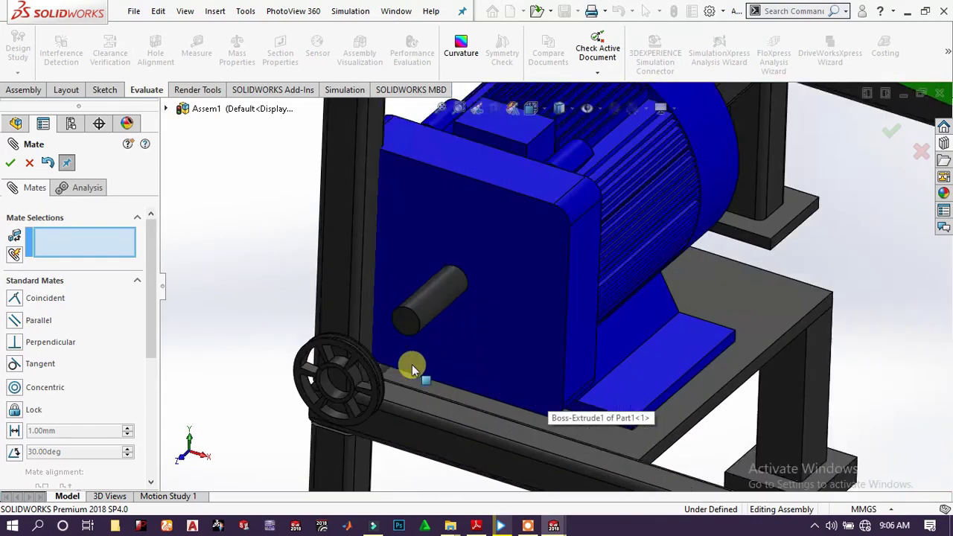
# - Mate the pulley face coincident with the motor shaft's end face as Coincident9
pyautogui.scroll(-3, 412, 364)
pyautogui.click(439, 298)
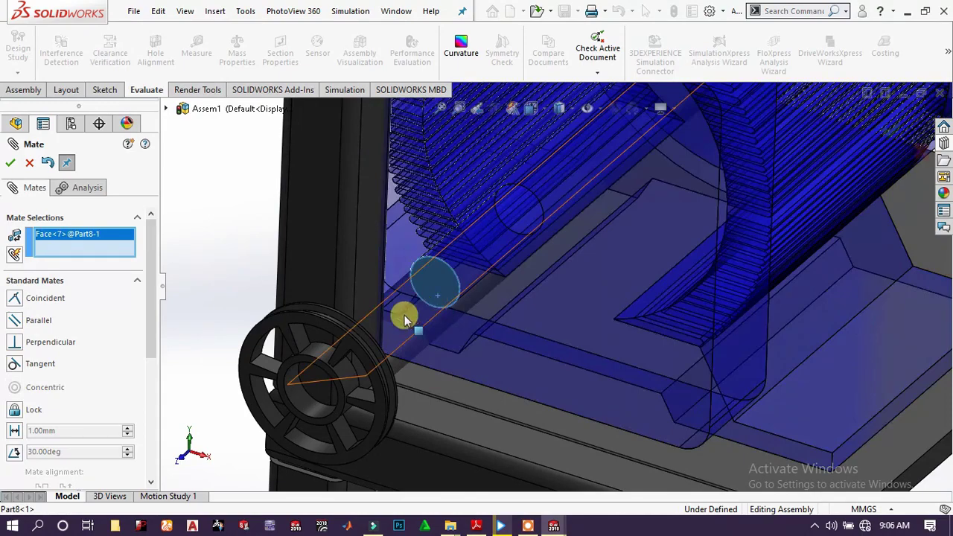
pyautogui.click(302, 363)
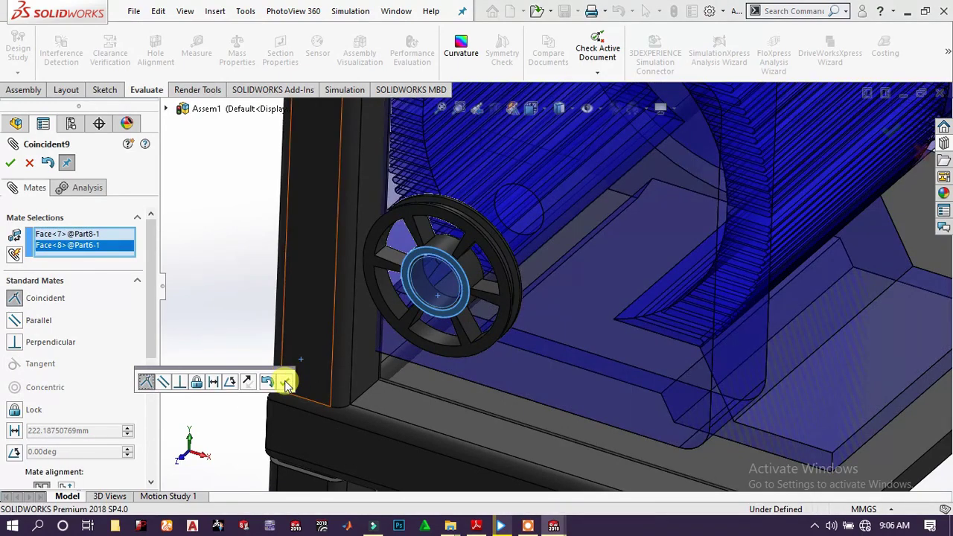
pyautogui.click(286, 383)
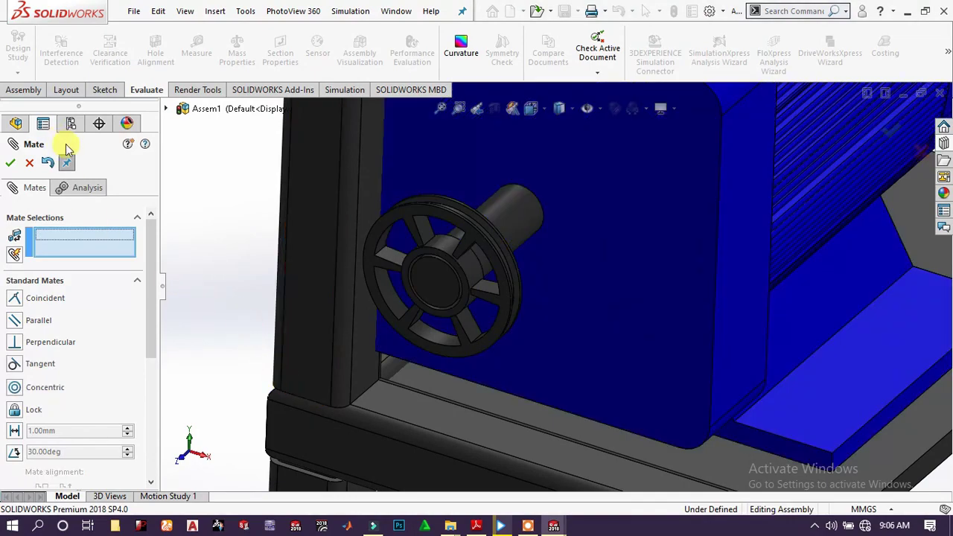
# - Add Coincident10 aligning the motor pulley face with the drum's large wheel face
pyautogui.press('f')
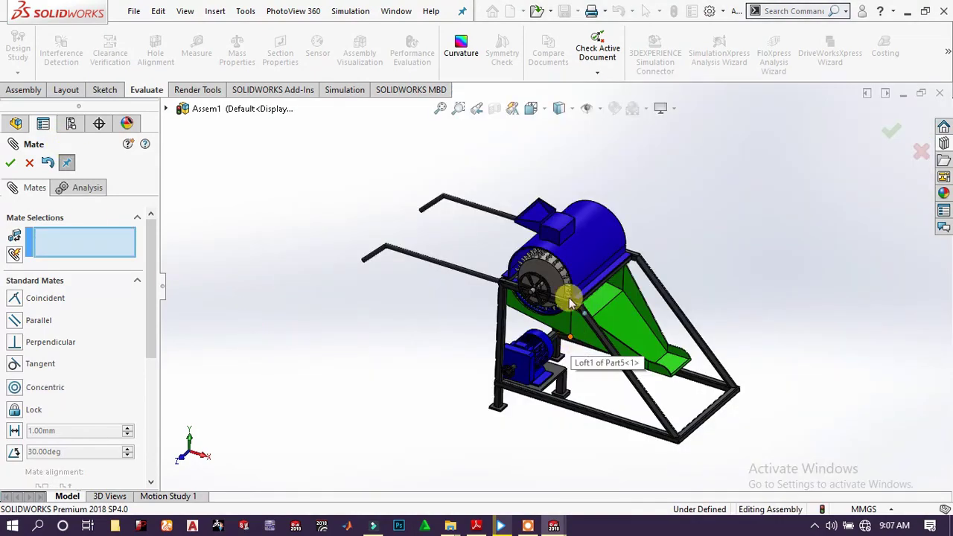
pyautogui.scroll(-5, 566, 246)
pyautogui.scroll(6, 568, 379)
pyautogui.scroll(-2, 525, 380)
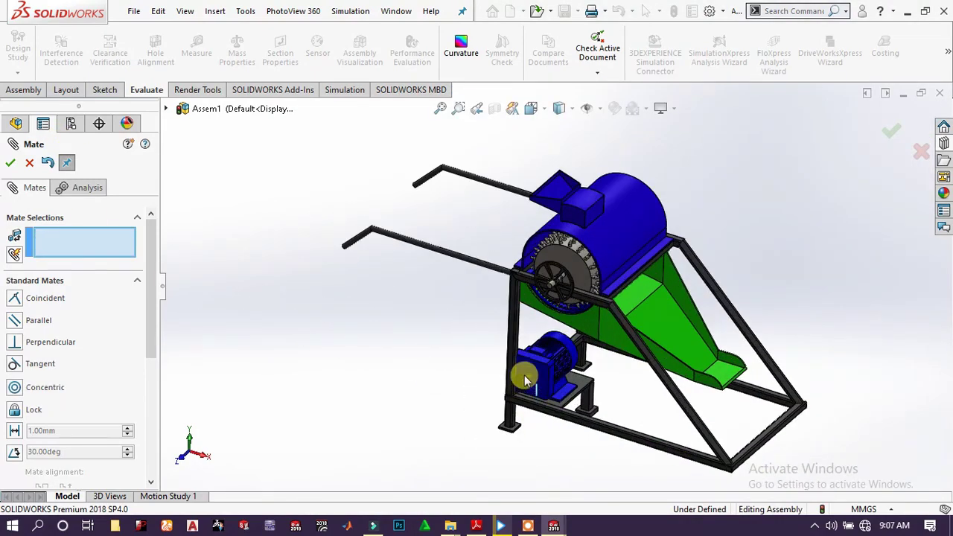
pyautogui.scroll(-8, 525, 380)
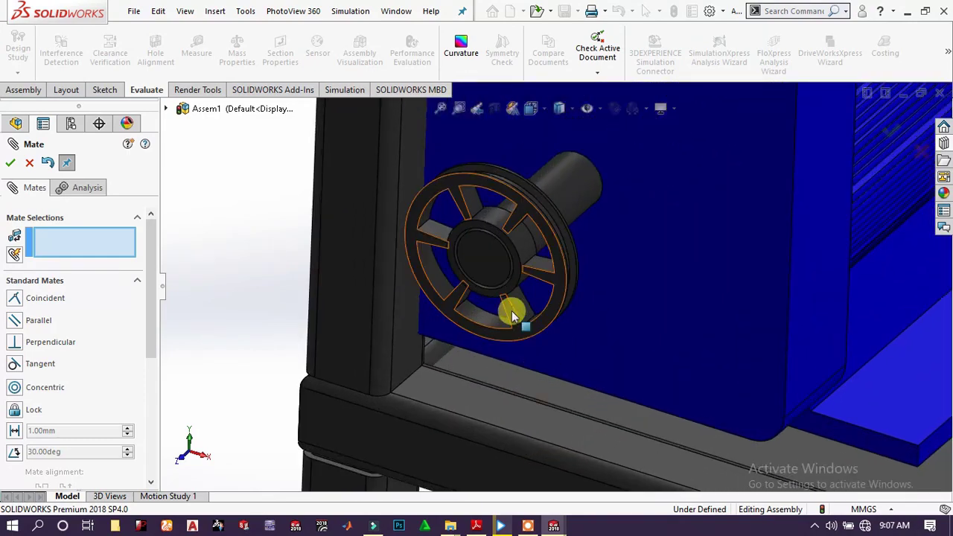
pyautogui.click(513, 316)
pyautogui.scroll(8, 528, 293)
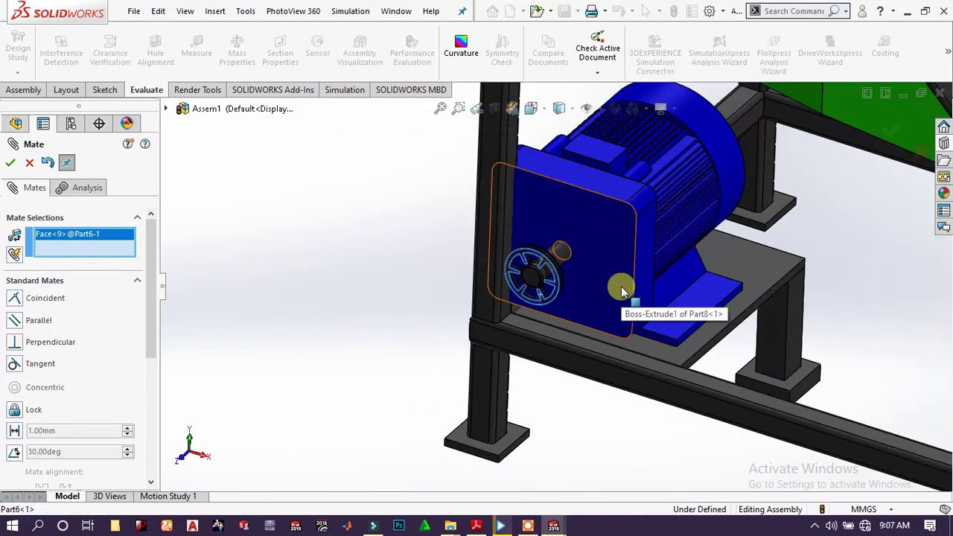
pyautogui.scroll(-3, 619, 226)
pyautogui.scroll(4, 593, 181)
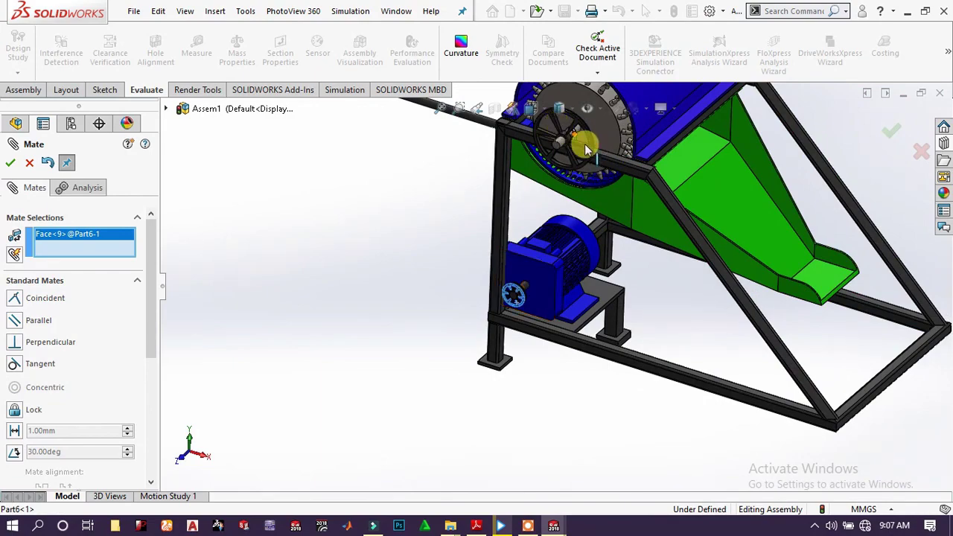
pyautogui.scroll(-4, 589, 166)
pyautogui.scroll(-5, 588, 165)
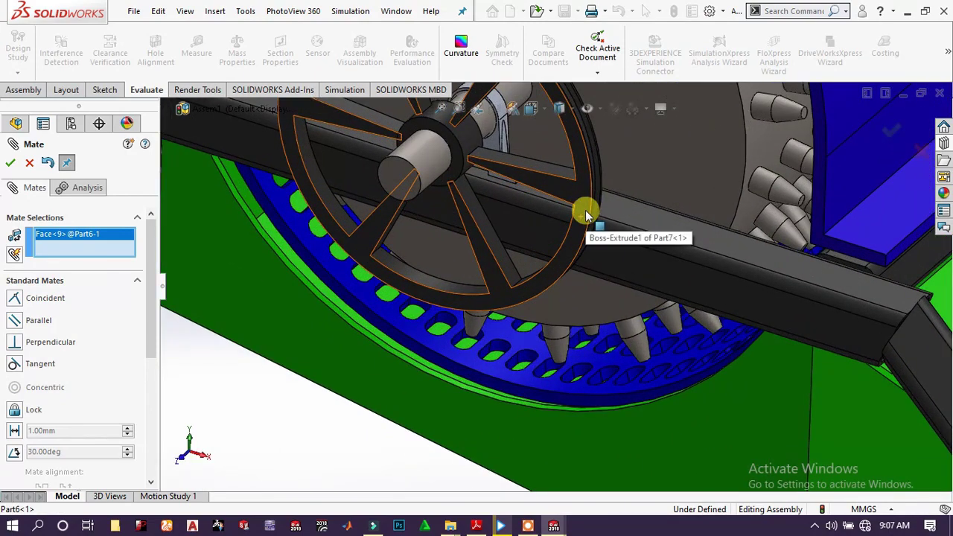
pyautogui.click(587, 215)
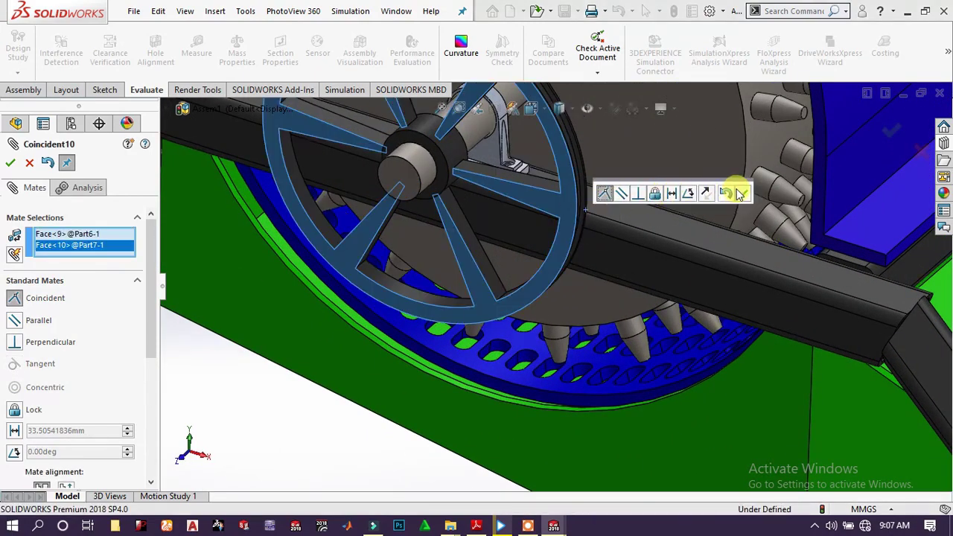
pyautogui.click(745, 192)
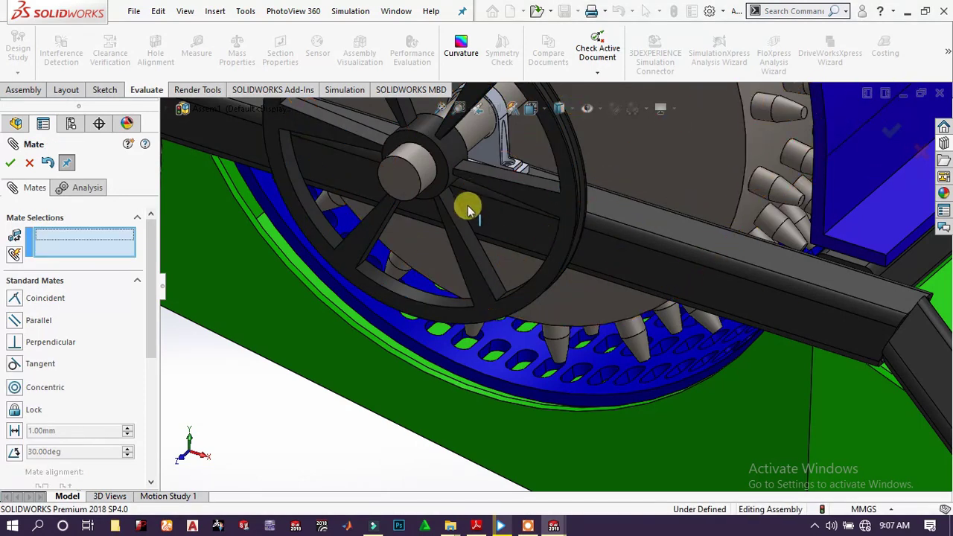
# - Lock the pulley shaft (Part7) to the frame rail edge with Lock1
pyautogui.moveTo(464, 204); pyautogui.dragTo(464, 178, button='middle')
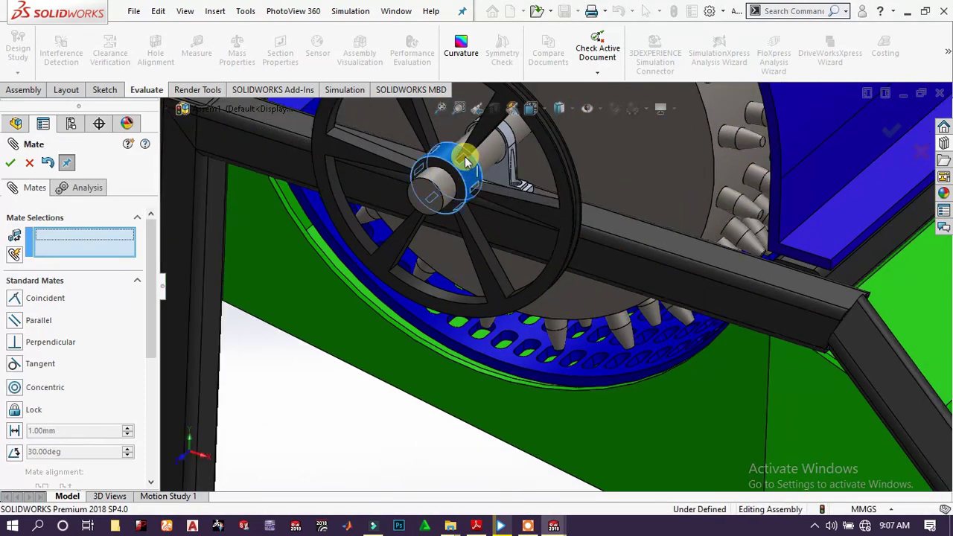
pyautogui.click(470, 184)
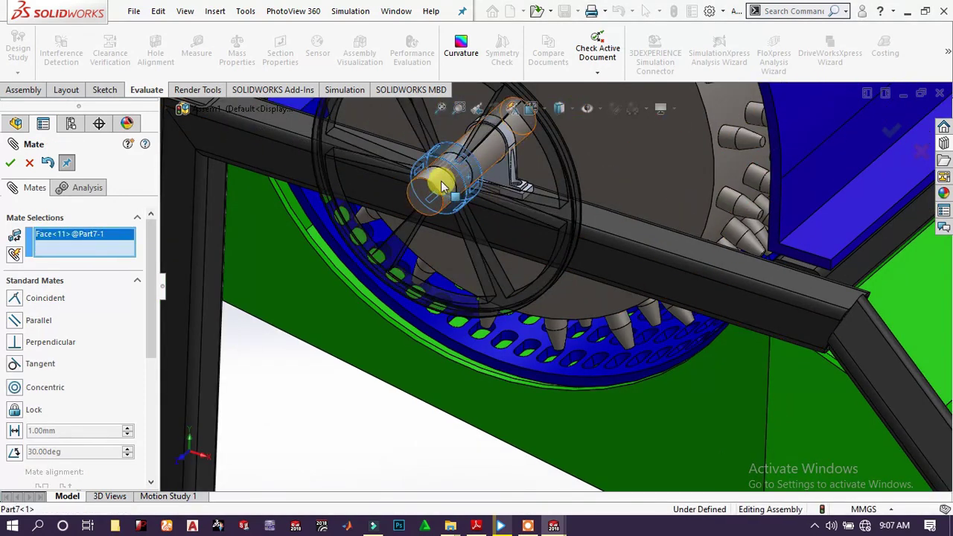
pyautogui.click(436, 192)
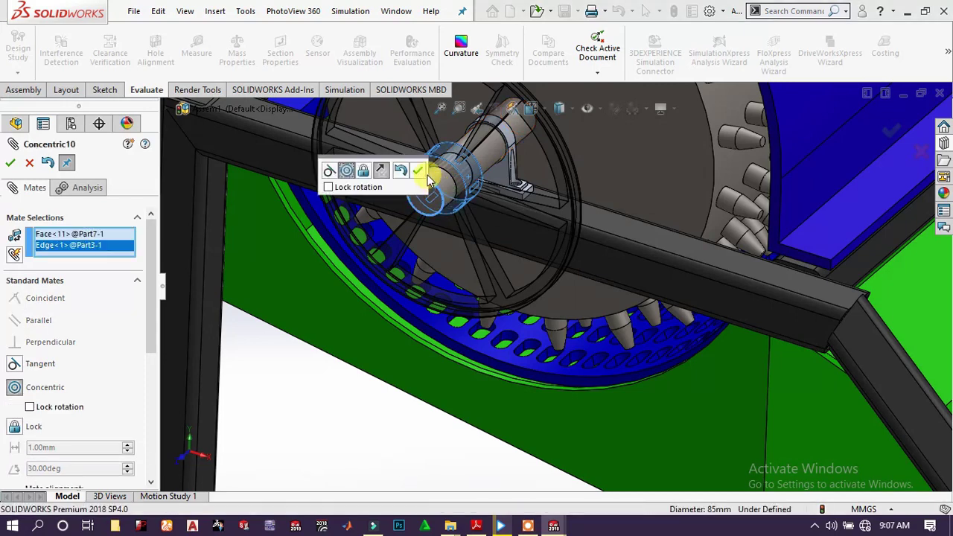
pyautogui.click(365, 172)
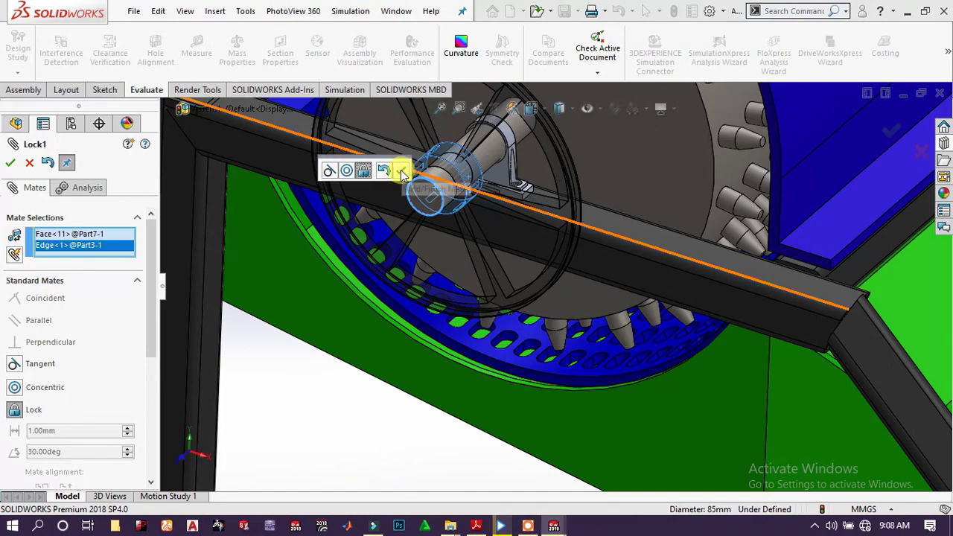
pyautogui.click(402, 172)
# - Spin the feed drum to test its rotation and close the mate setup
pyautogui.scroll(10, 492, 209)
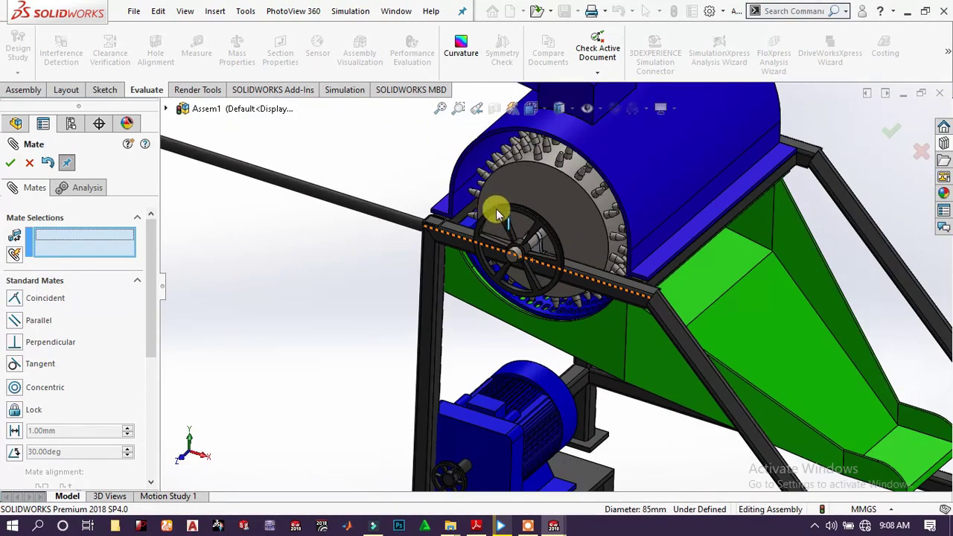
pyautogui.scroll(-5, 564, 234)
pyautogui.scroll(3, 575, 344)
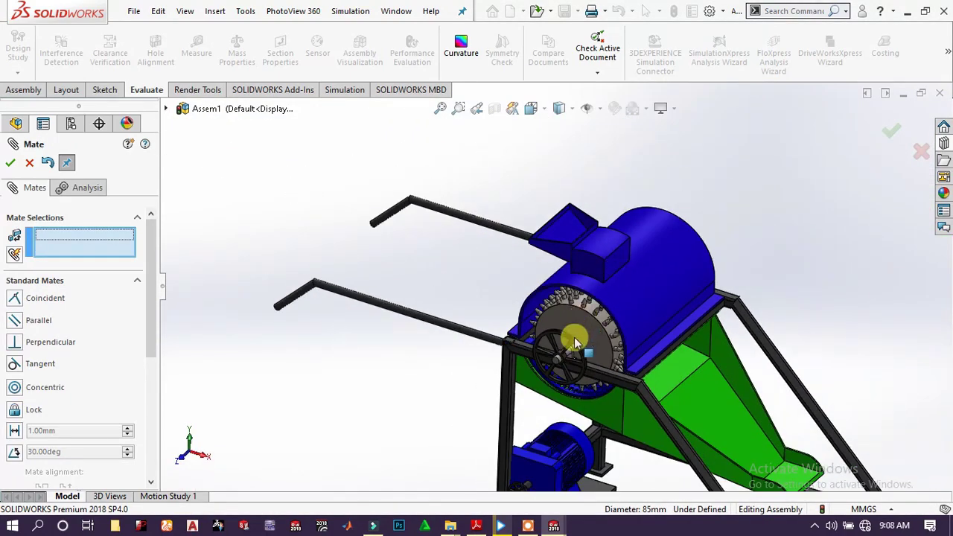
pyautogui.moveTo(569, 348); pyautogui.dragTo(426, 371)
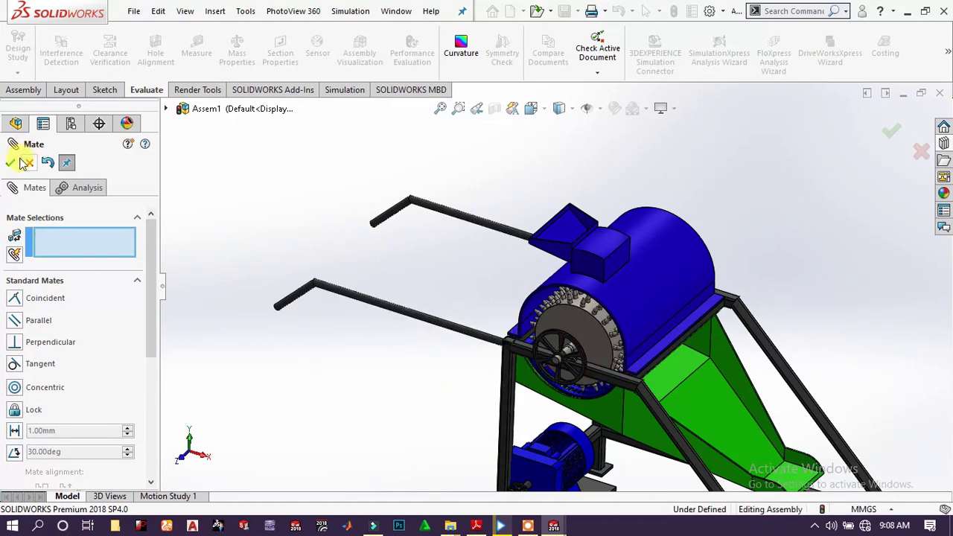
pyautogui.press('Escape')
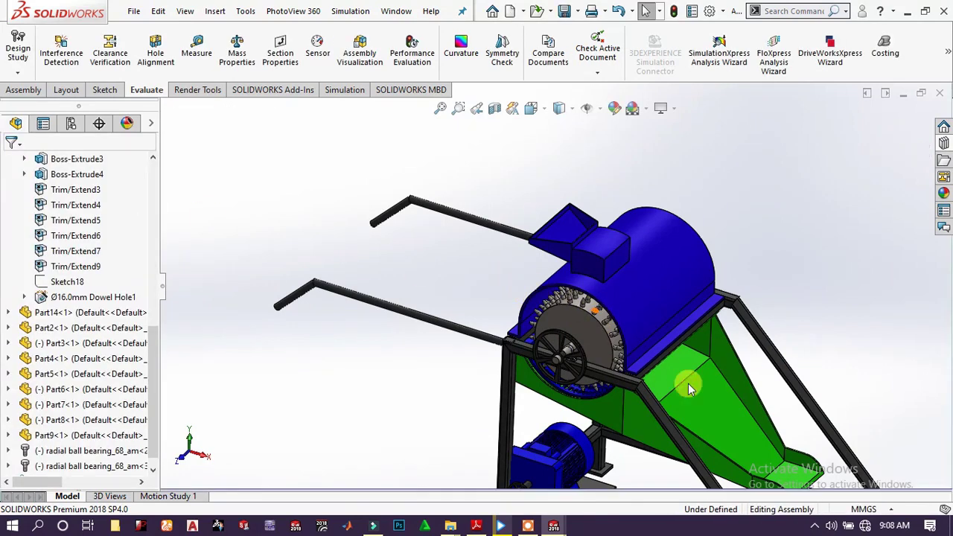
# - Drag the motor to a new spot on its mounting base
pyautogui.scroll(5, 679, 345)
pyautogui.scroll(-5, 574, 336)
pyautogui.scroll(-5, 574, 335)
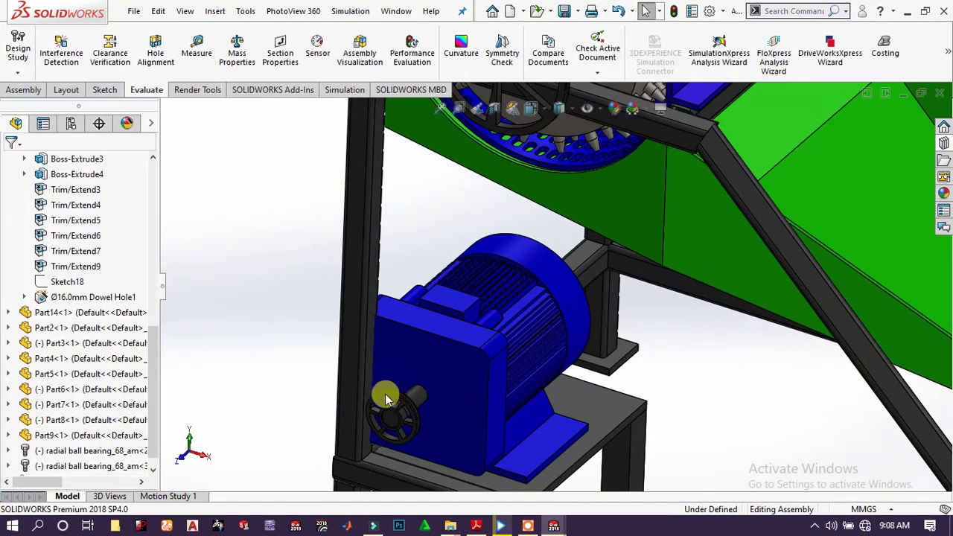
pyautogui.moveTo(402, 400); pyautogui.dragTo(424, 402)
pyautogui.scroll(-3, 581, 426)
pyautogui.scroll(-3, 581, 426)
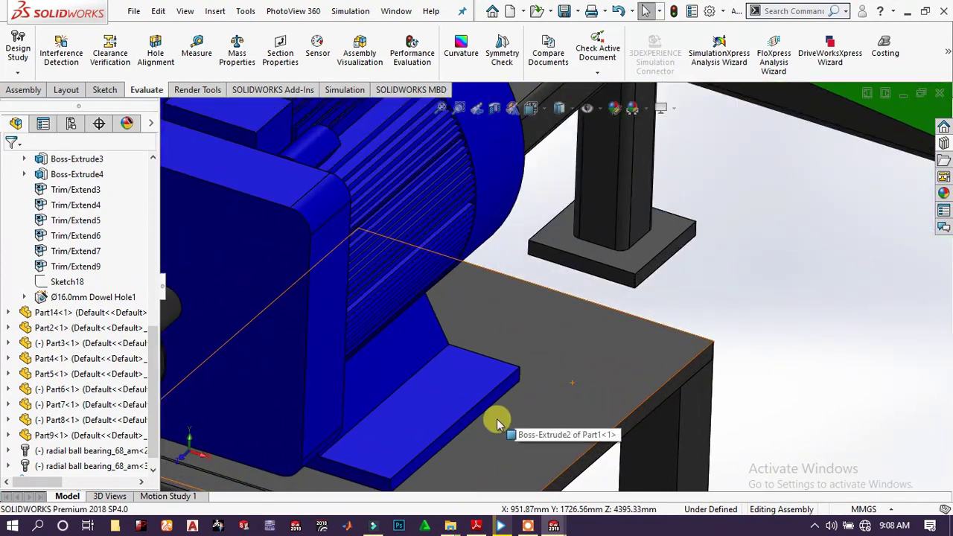
# - Make the motor foot (Part8) coincident with the table's front face as Coincident11
pyautogui.click(495, 397)
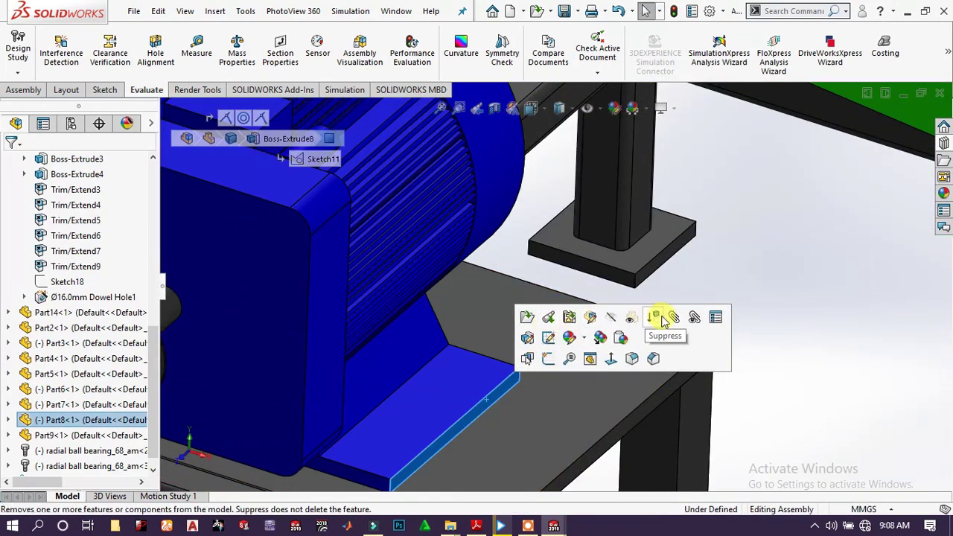
pyautogui.click(674, 318)
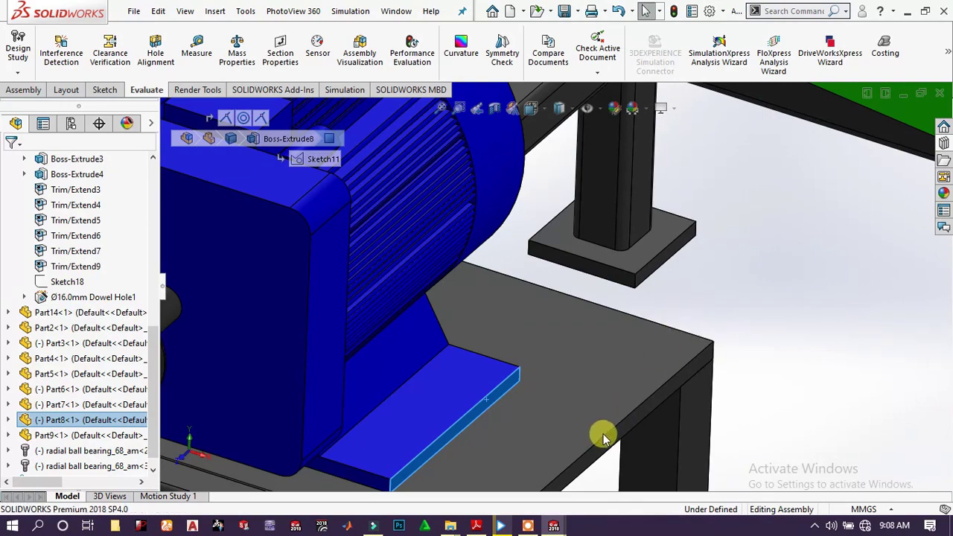
pyautogui.scroll(5, 515, 390)
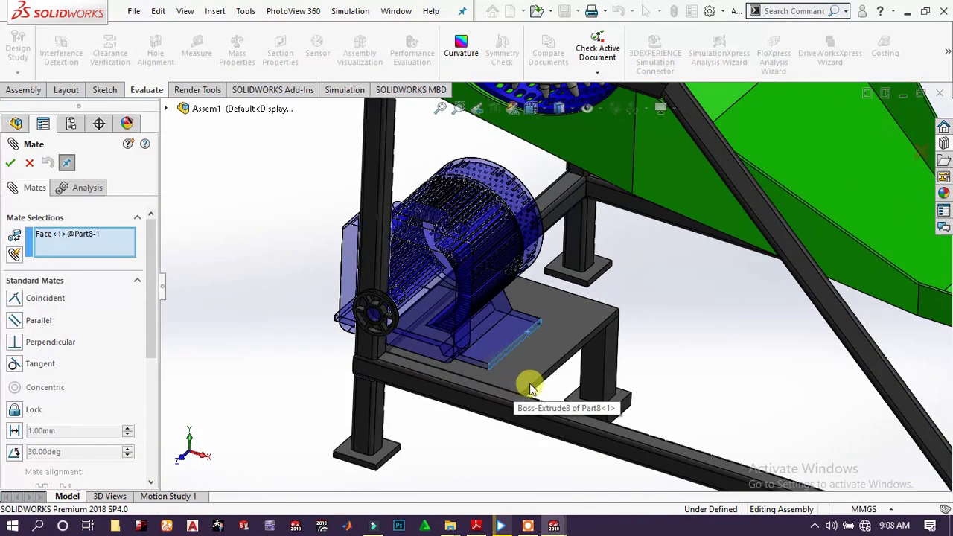
pyautogui.scroll(-5, 540, 383)
pyautogui.scroll(-2, 543, 383)
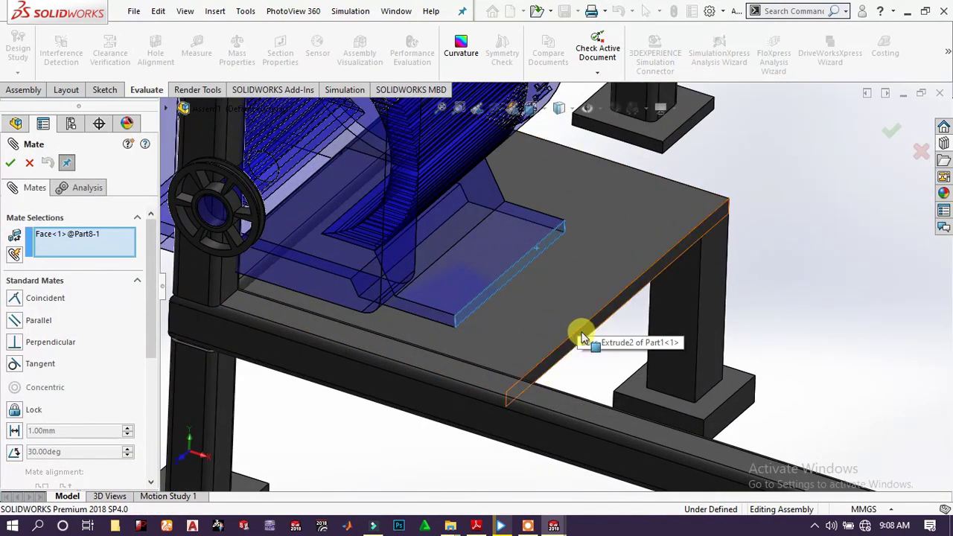
pyautogui.click(579, 336)
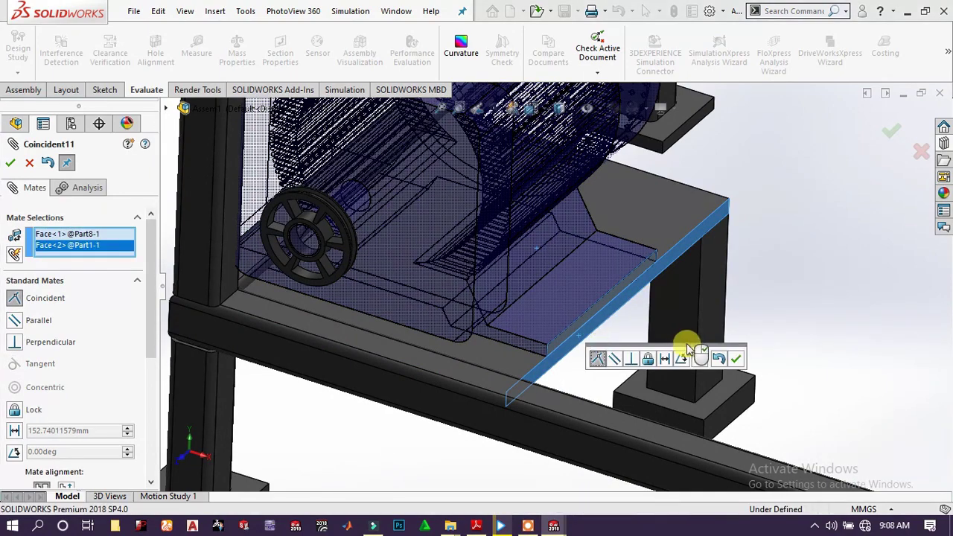
pyautogui.click(738, 358)
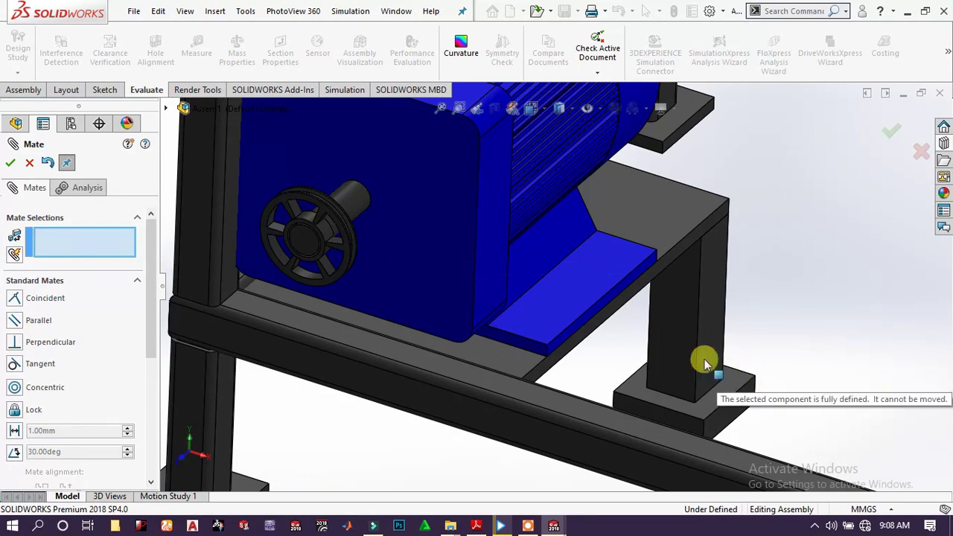
pyautogui.click(10, 166)
pyautogui.press('f')
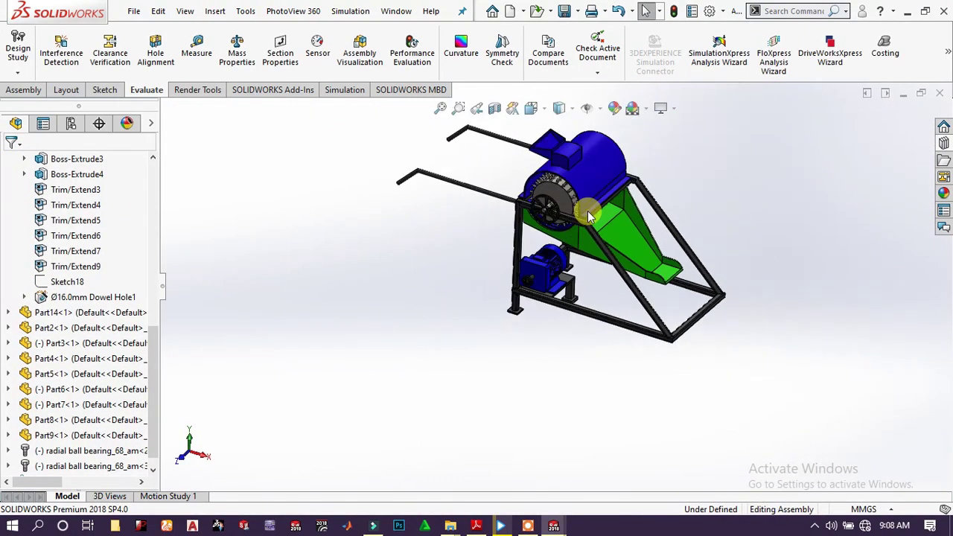
pyautogui.scroll(-3, 596, 192)
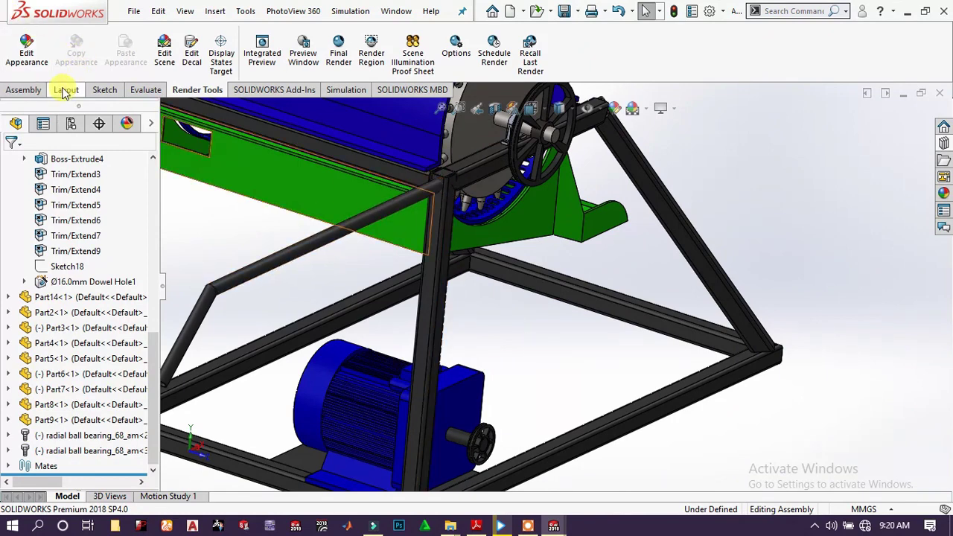
# - Create a Belt/Chain feature around the 390 mm drum pulley and 140 mm motor pulley
pyautogui.click(23, 89)
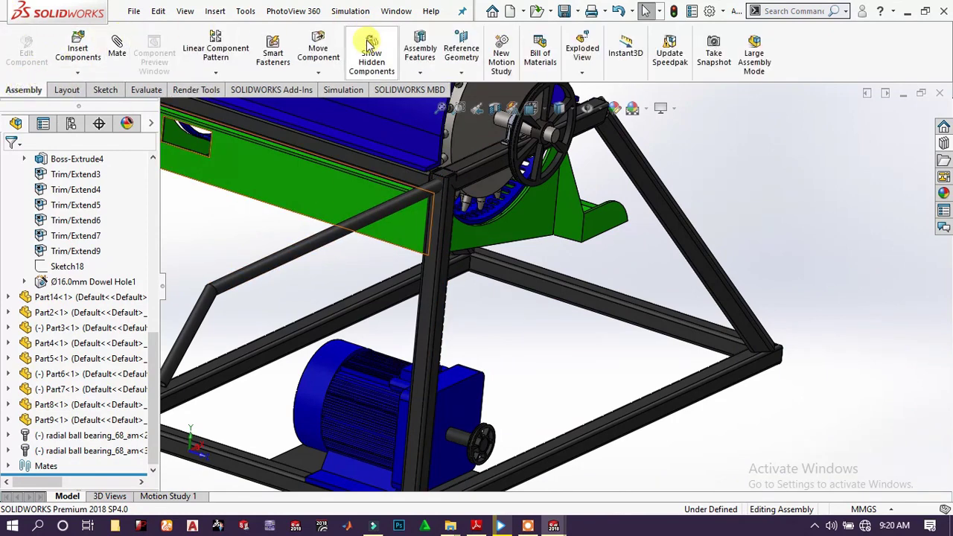
pyautogui.click(419, 75)
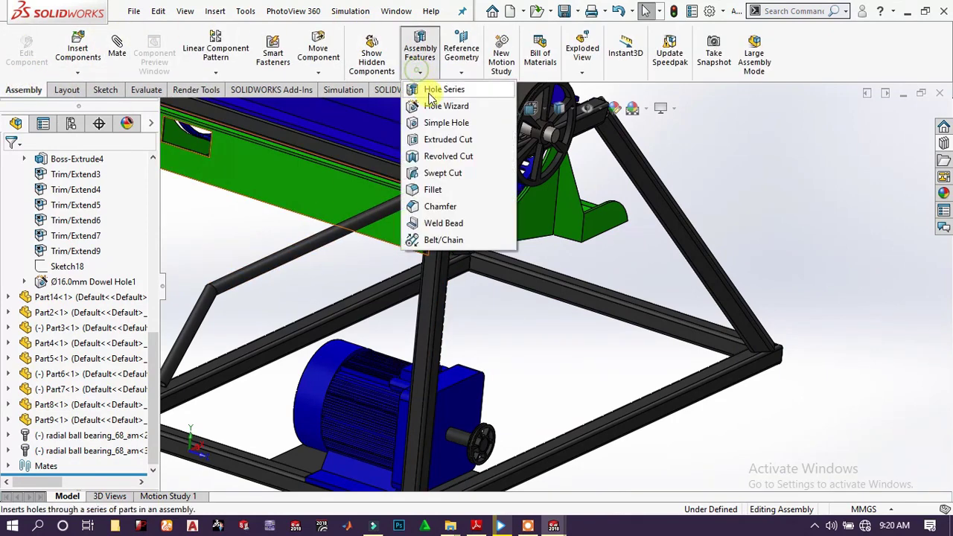
pyautogui.click(432, 240)
pyautogui.scroll(-8, 482, 170)
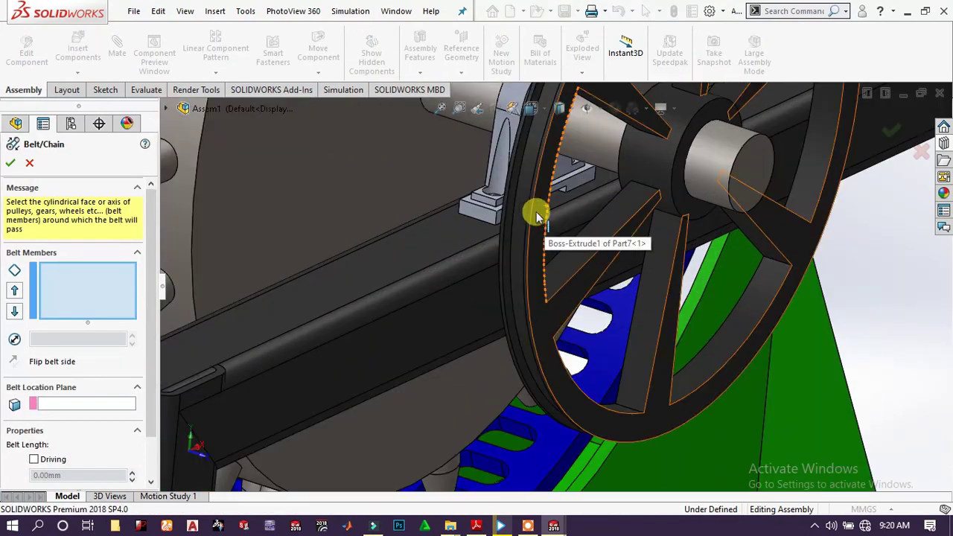
pyautogui.click(535, 215)
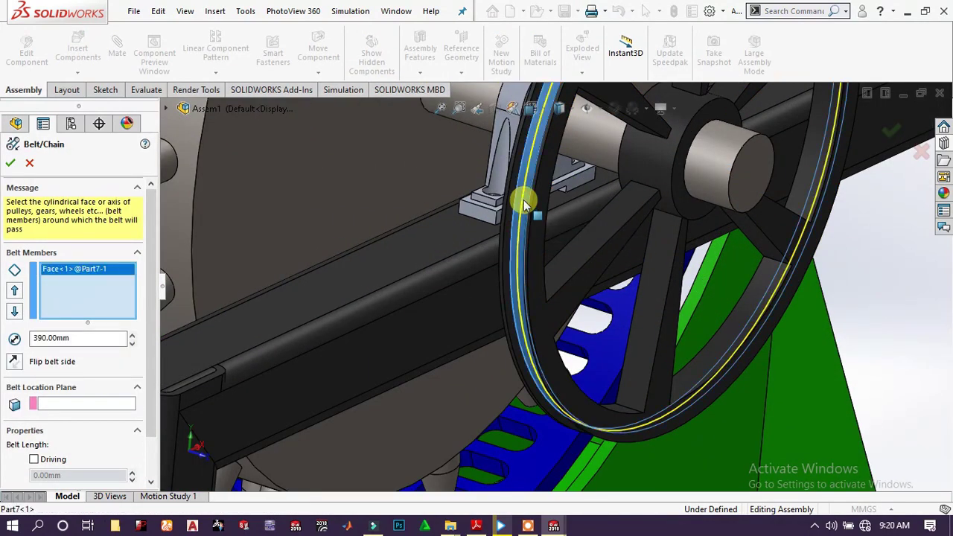
pyautogui.scroll(8, 526, 206)
pyautogui.scroll(5, 525, 206)
pyautogui.scroll(-10, 549, 375)
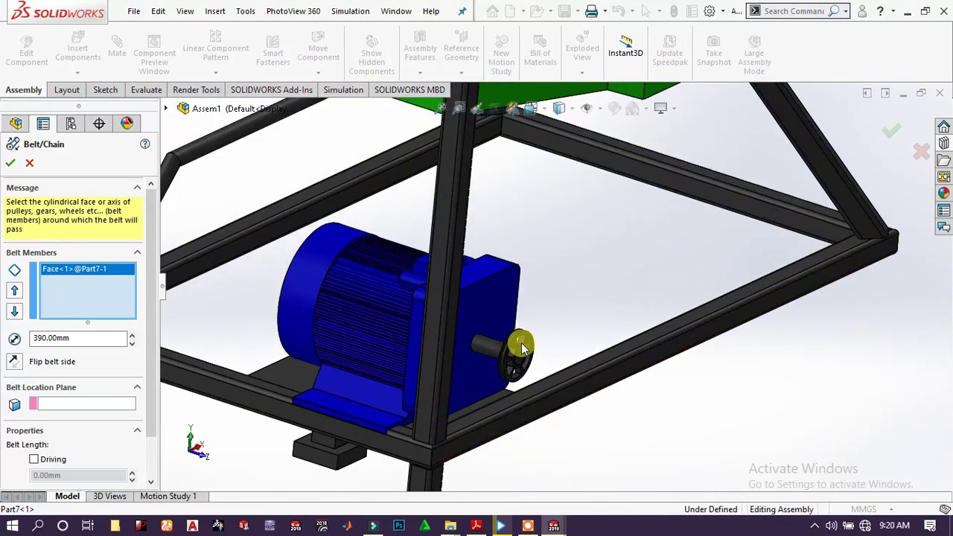
pyautogui.scroll(-5, 555, 358)
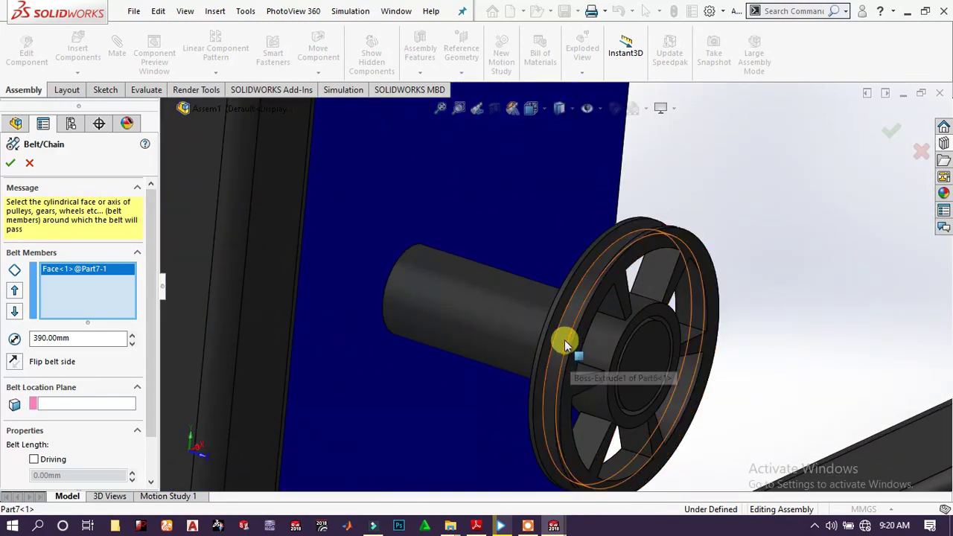
pyautogui.click(565, 341)
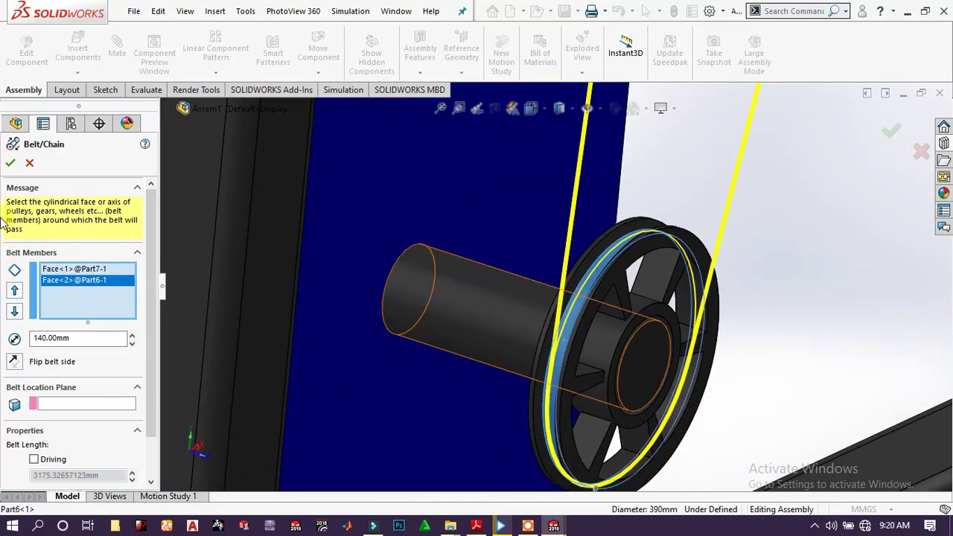
pyautogui.click(9, 165)
pyautogui.scroll(5, 625, 254)
# - Switch the assembly to the isometric view of the threshing machine
pyautogui.scroll(8, 634, 255)
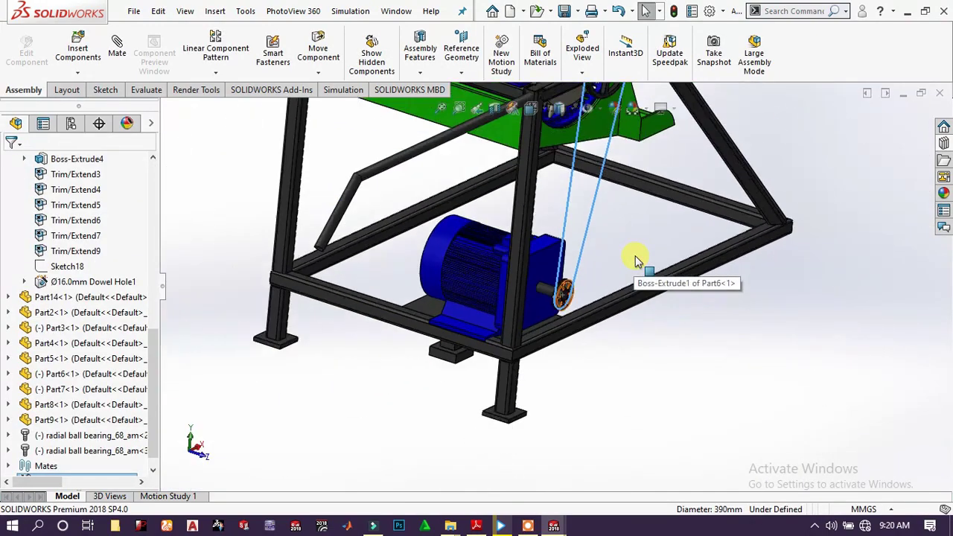
pyautogui.scroll(-8, 571, 203)
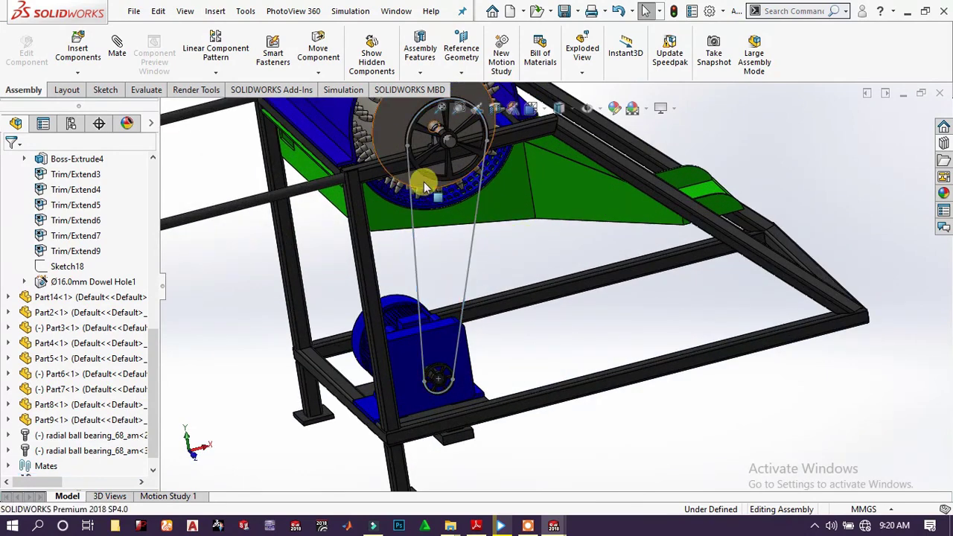
pyautogui.scroll(2, 421, 177)
pyautogui.scroll(4, 531, 153)
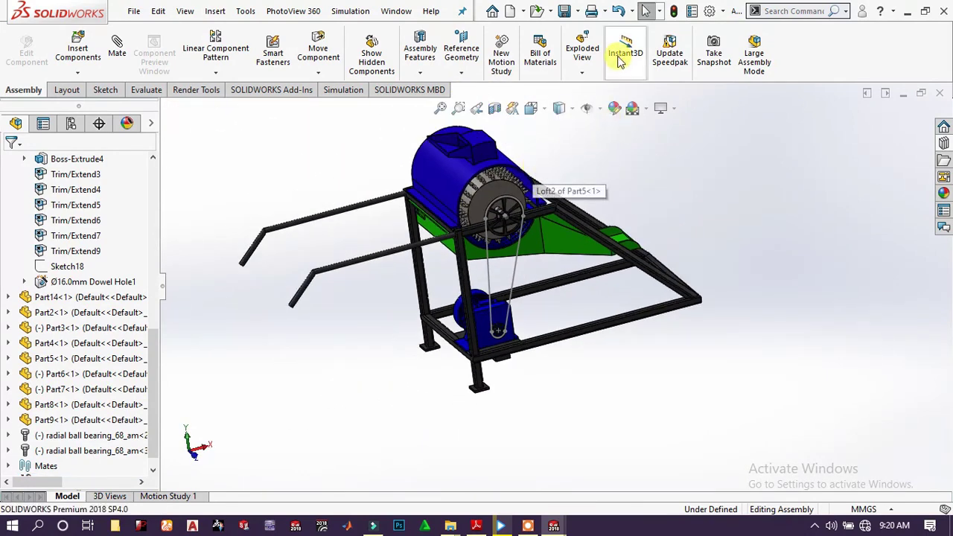
pyautogui.click(546, 111)
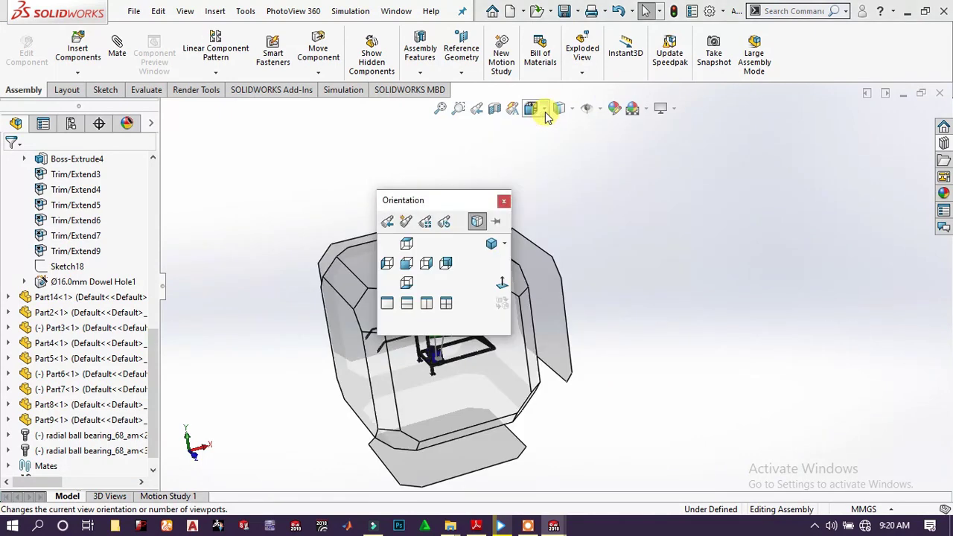
pyautogui.click(491, 246)
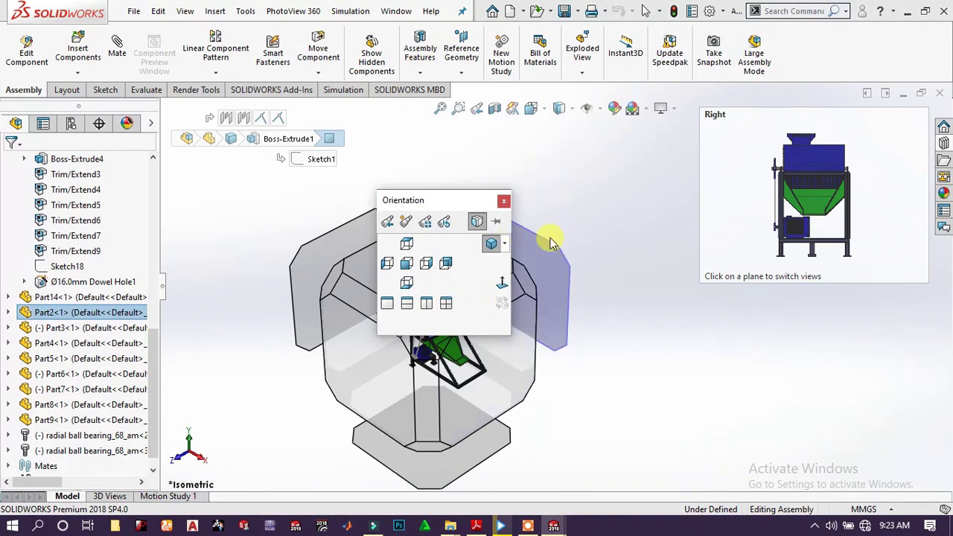
# - Select the blue drum housing and the perforated concave together
pyautogui.click(604, 241)
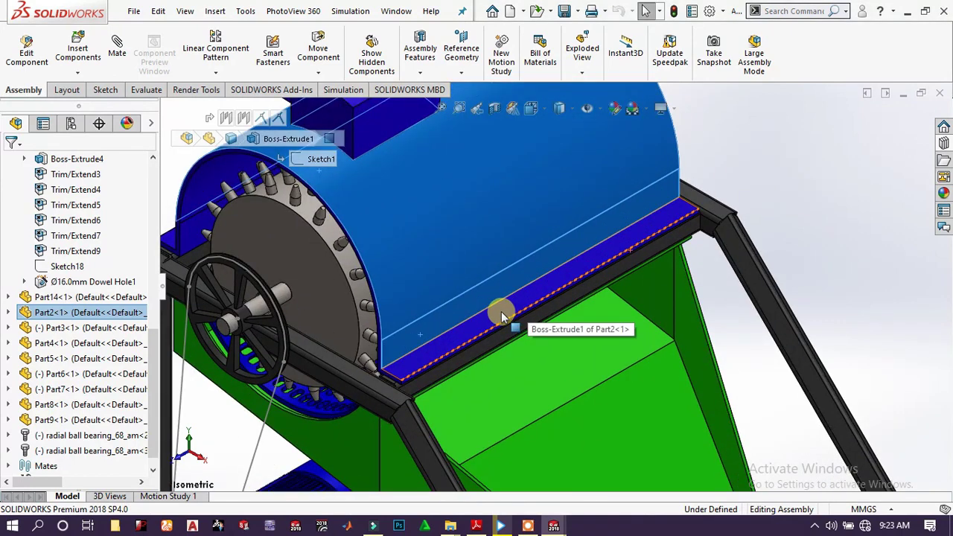
pyautogui.keyDown('ctrl'); pyautogui.click(312, 408); pyautogui.keyUp('ctrl')
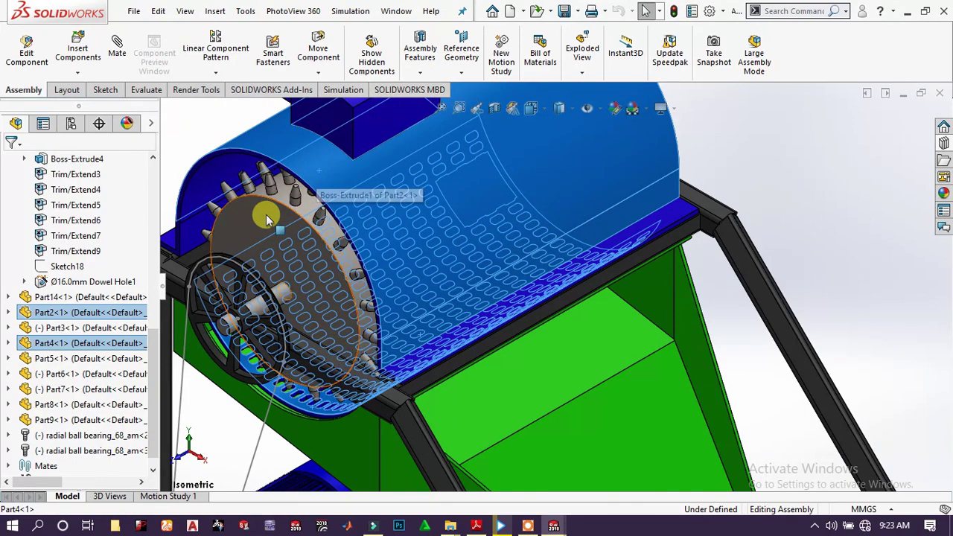
pyautogui.moveTo(299, 260); pyautogui.dragTo(499, 340, button='middle')
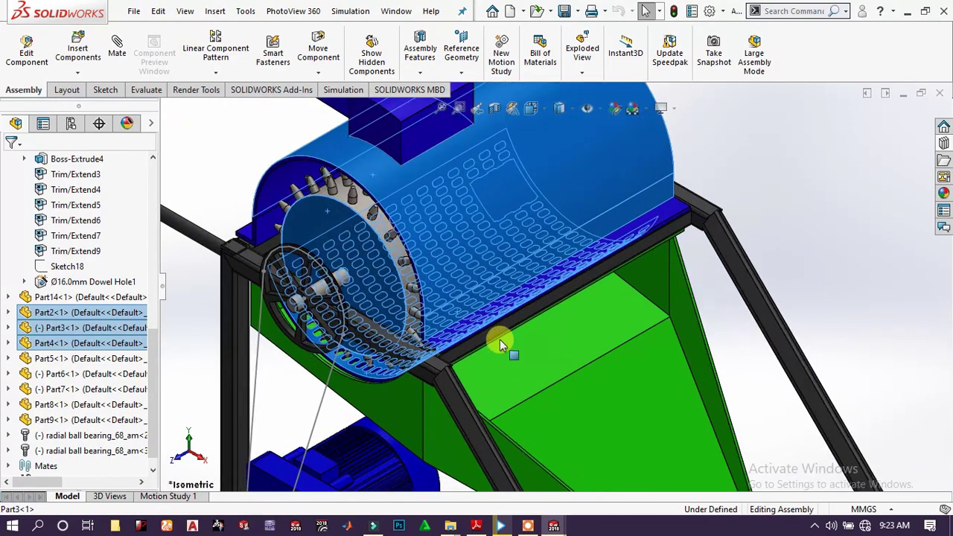
# - Isolate the selected drum components so only they are shown
pyautogui.rightClick(458, 211)
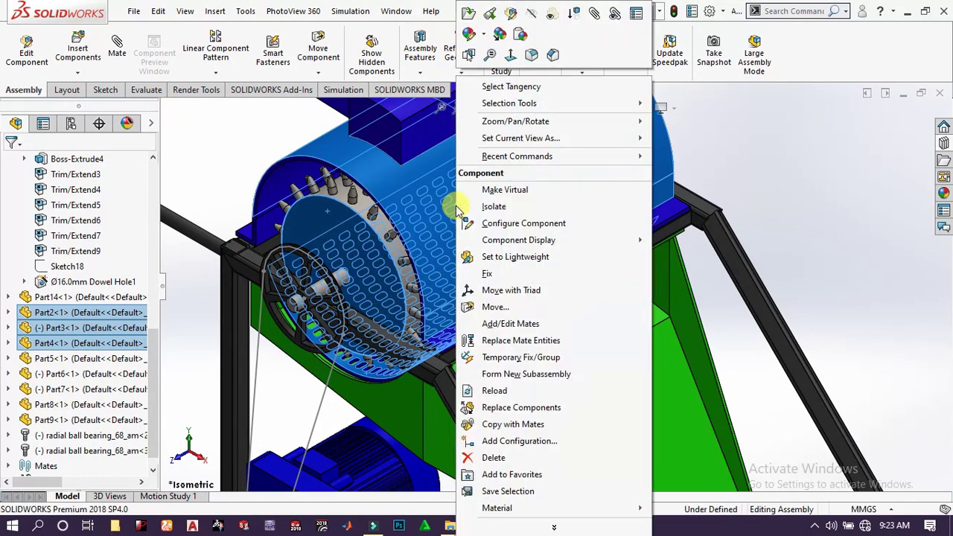
pyautogui.click(531, 207)
pyautogui.scroll(-2, 531, 208)
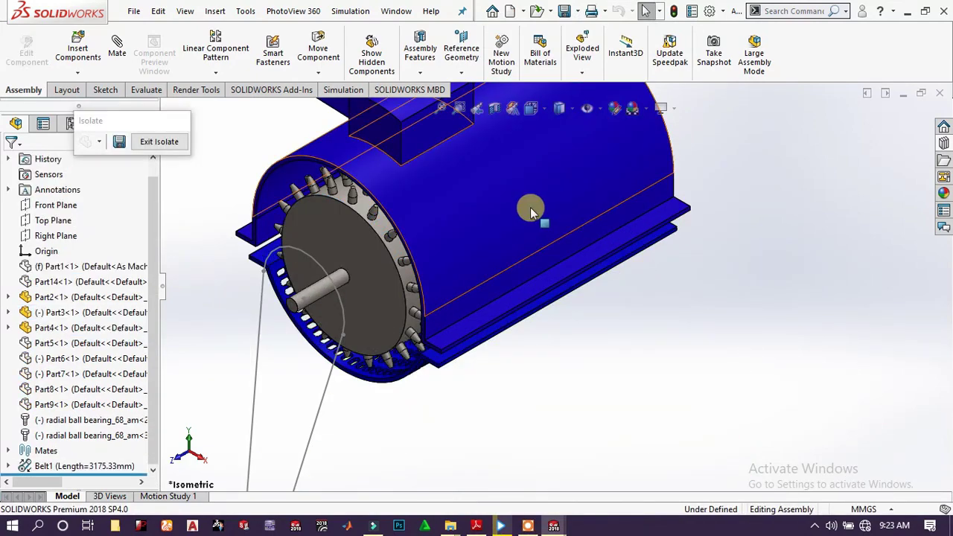
pyautogui.scroll(5, 394, 271)
pyautogui.scroll(-3, 398, 270)
pyautogui.scroll(-3, 533, 327)
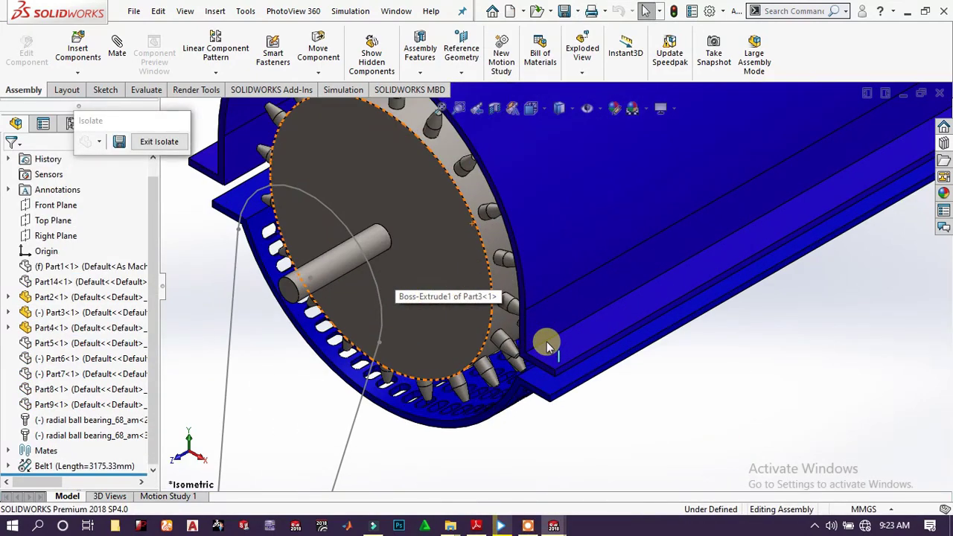
# - Select Part2's blue housing face and edit Part2 in place
pyautogui.click(432, 257)
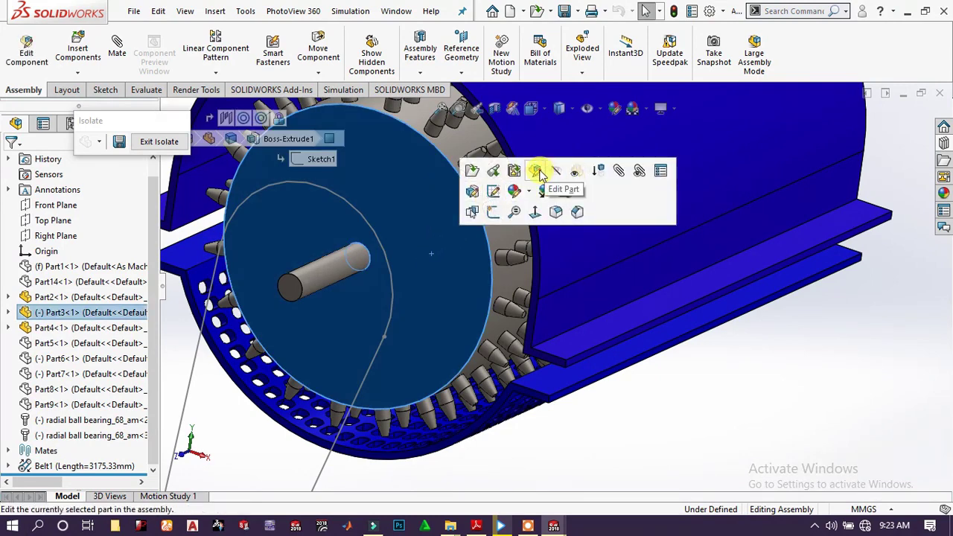
pyautogui.click(534, 302)
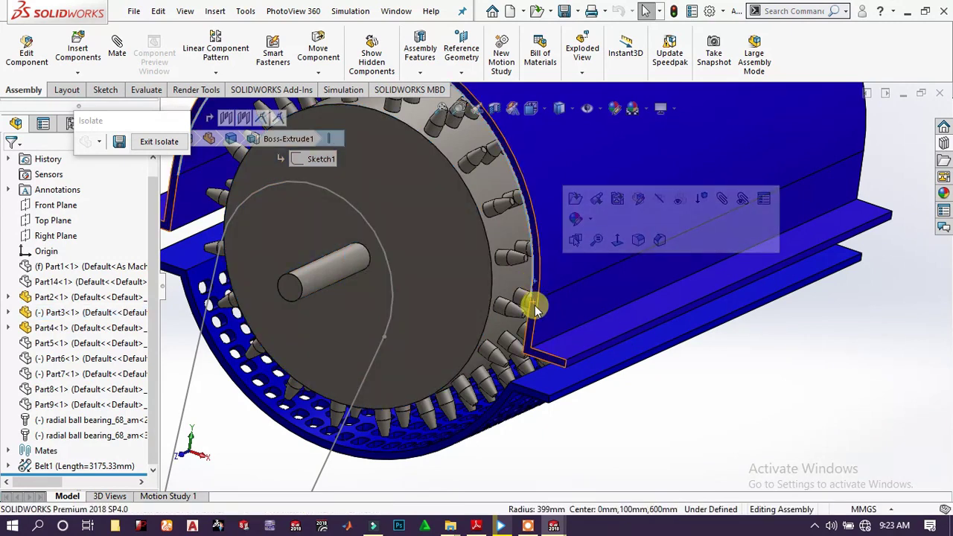
pyautogui.click(537, 309)
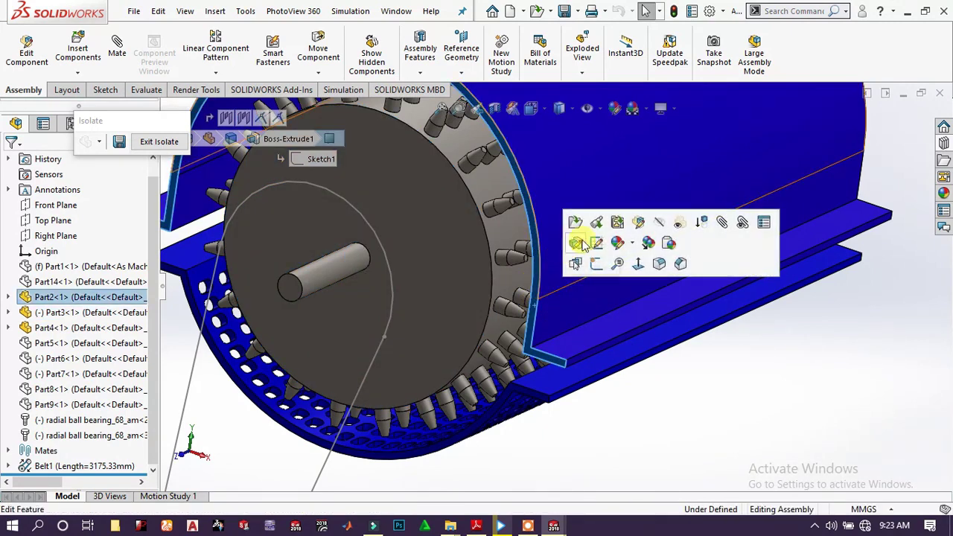
pyautogui.click(638, 222)
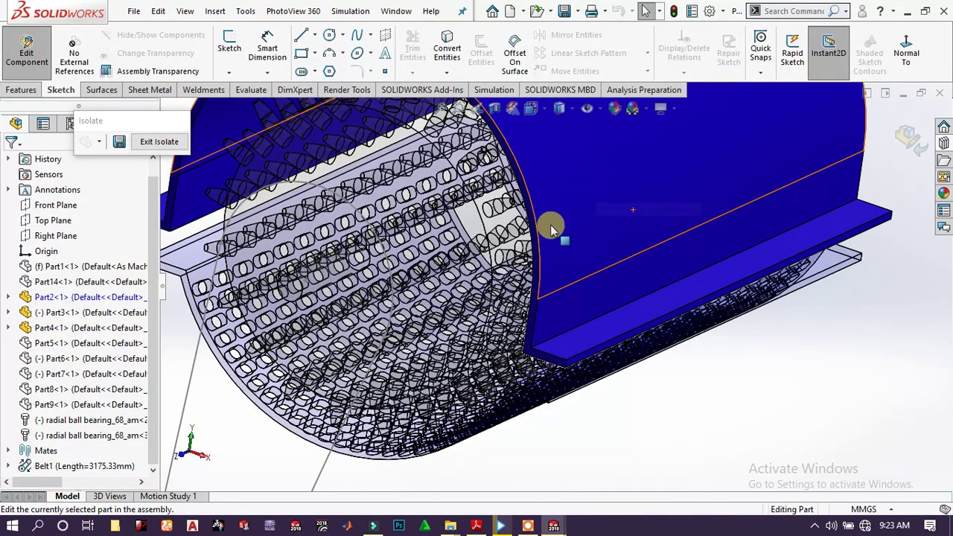
# - Open a new sketch on the housing's end face
pyautogui.click(538, 262)
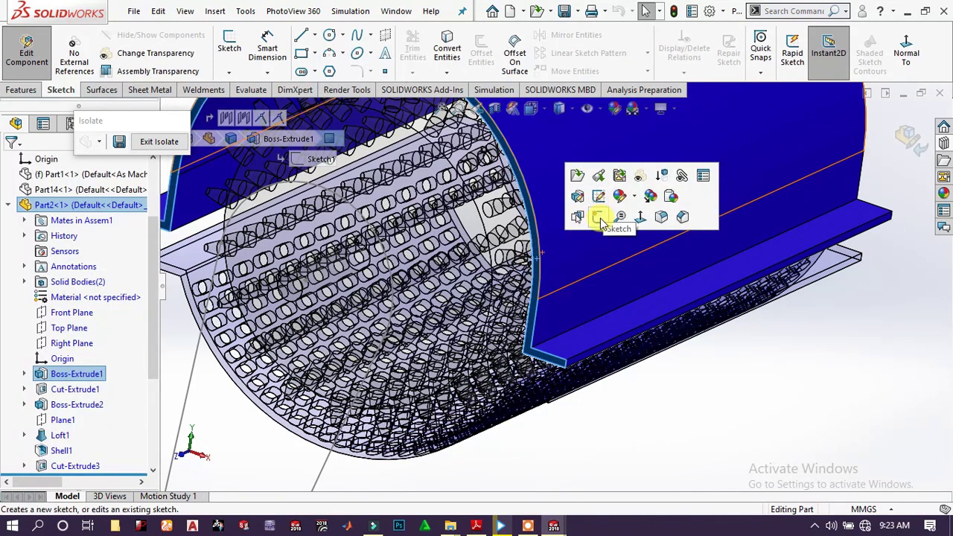
pyautogui.click(599, 219)
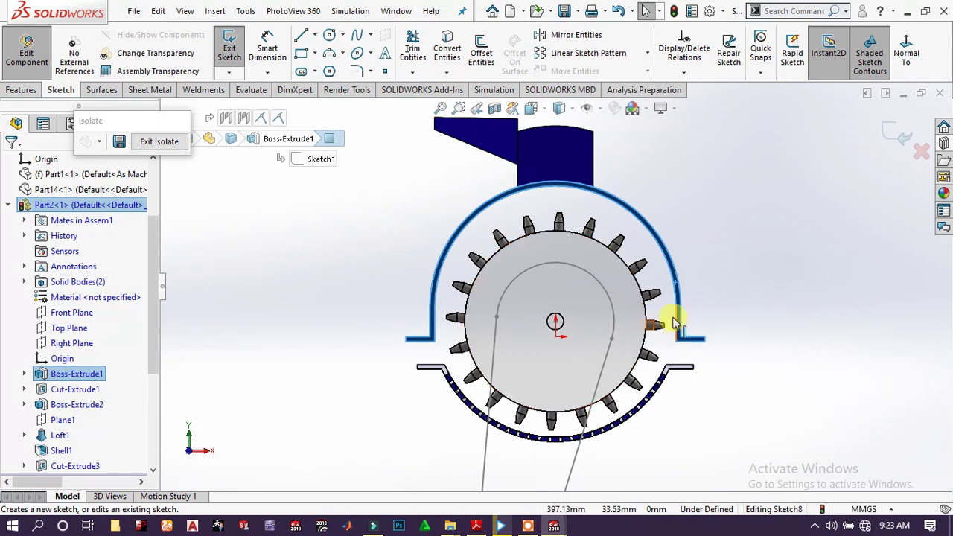
pyautogui.click(456, 254)
pyautogui.press('Escape')
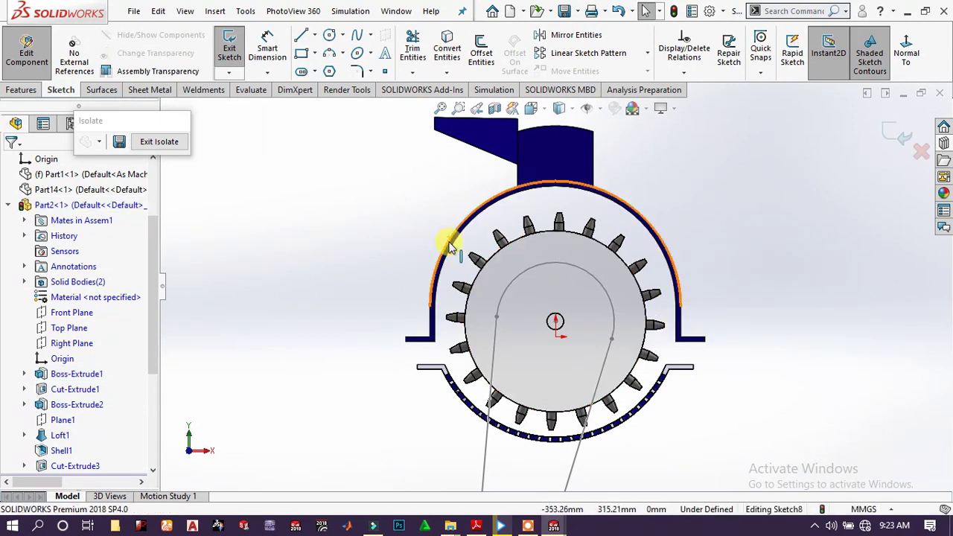
# - Convert the shroud's left, right and lower outline edges into the sketch
pyautogui.scroll(-3, 452, 297)
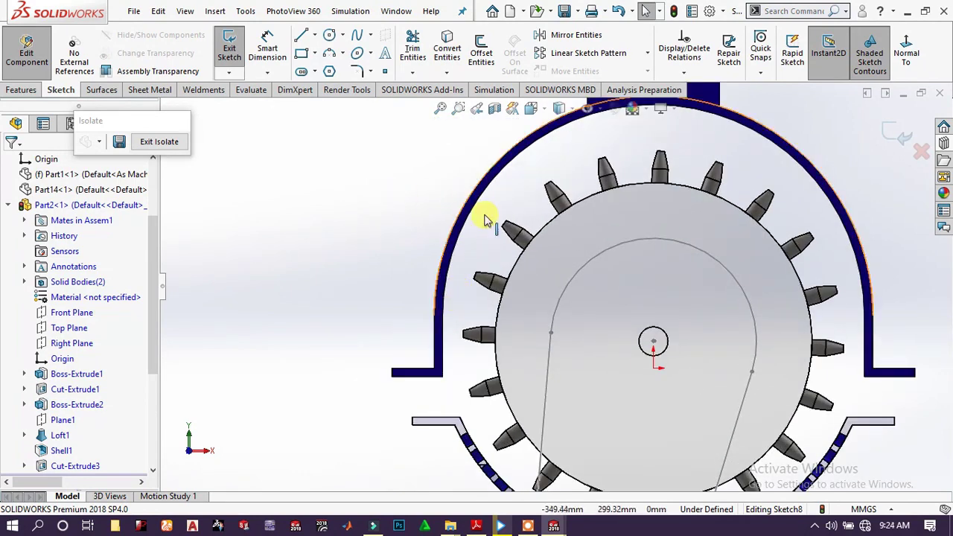
pyautogui.click(441, 335)
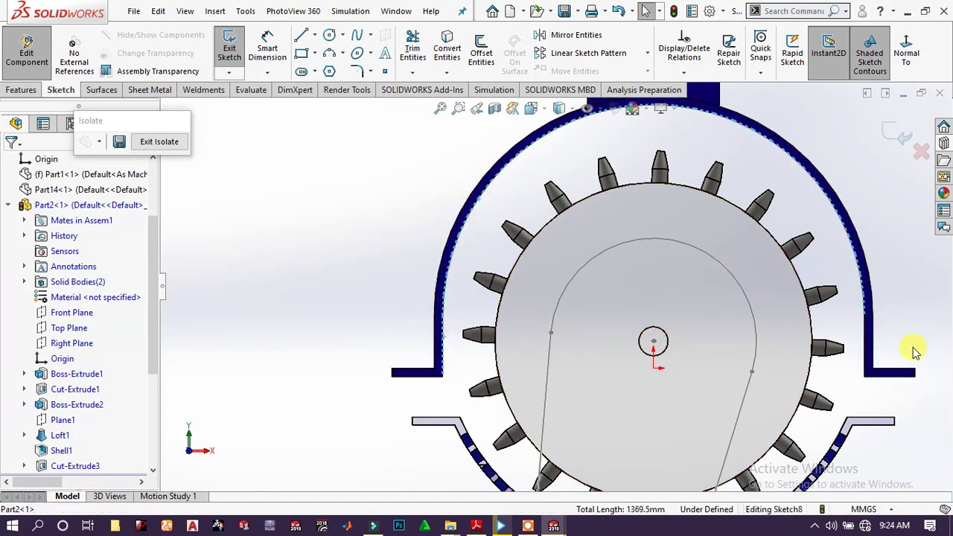
pyautogui.keyDown('ctrl'); pyautogui.click(867, 347); pyautogui.keyUp('ctrl')
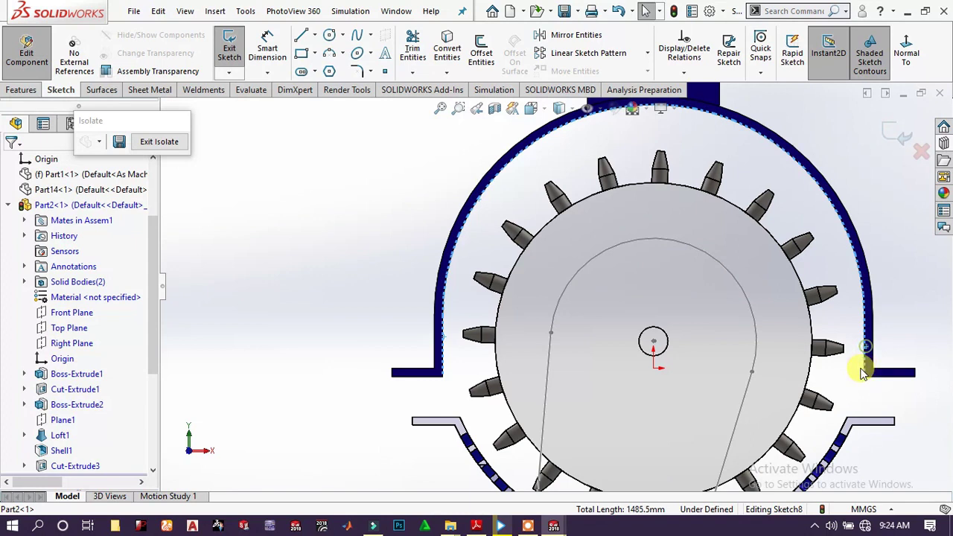
pyautogui.keyDown('ctrl'); pyautogui.click(840, 441); pyautogui.keyUp('ctrl')
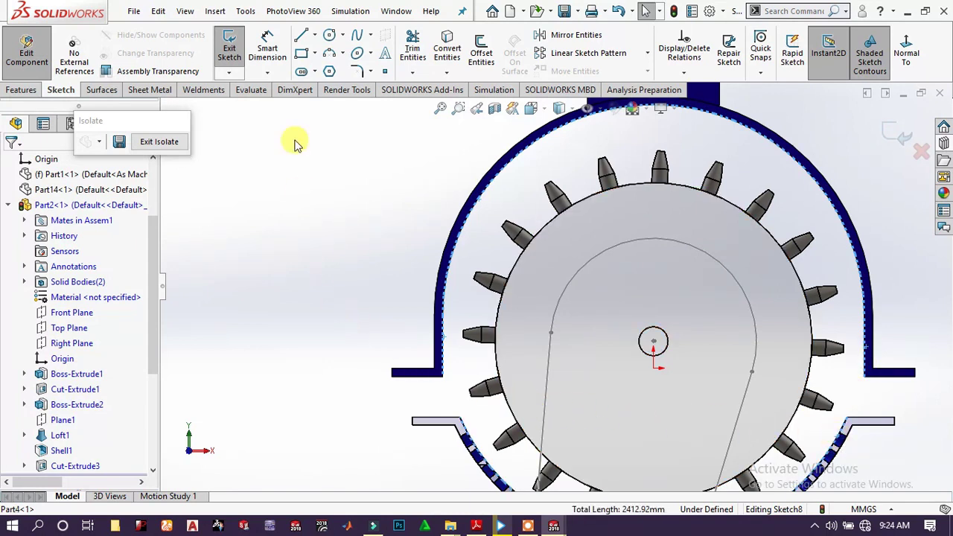
pyautogui.click(445, 45)
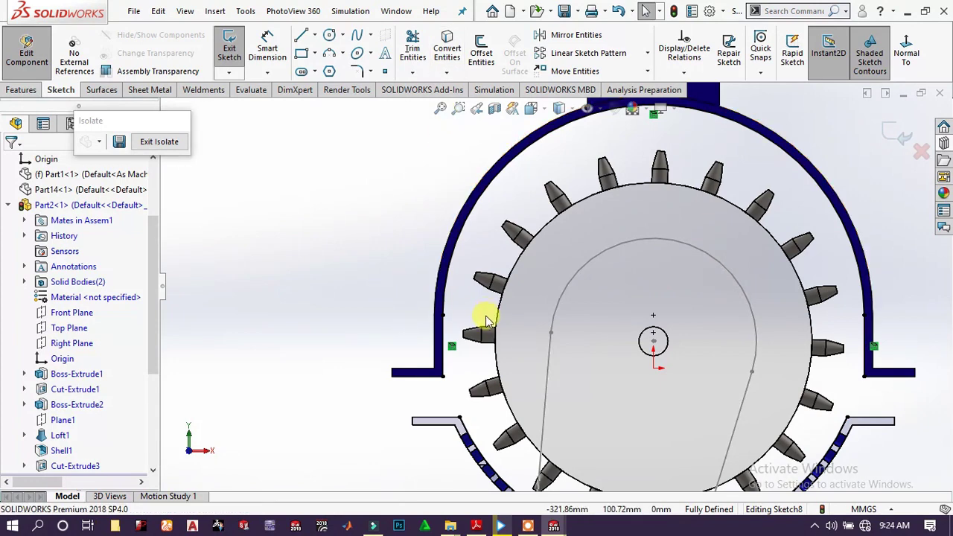
# - Check the converted point at the left flange corner
pyautogui.scroll(-4, 453, 365)
pyautogui.scroll(5, 456, 376)
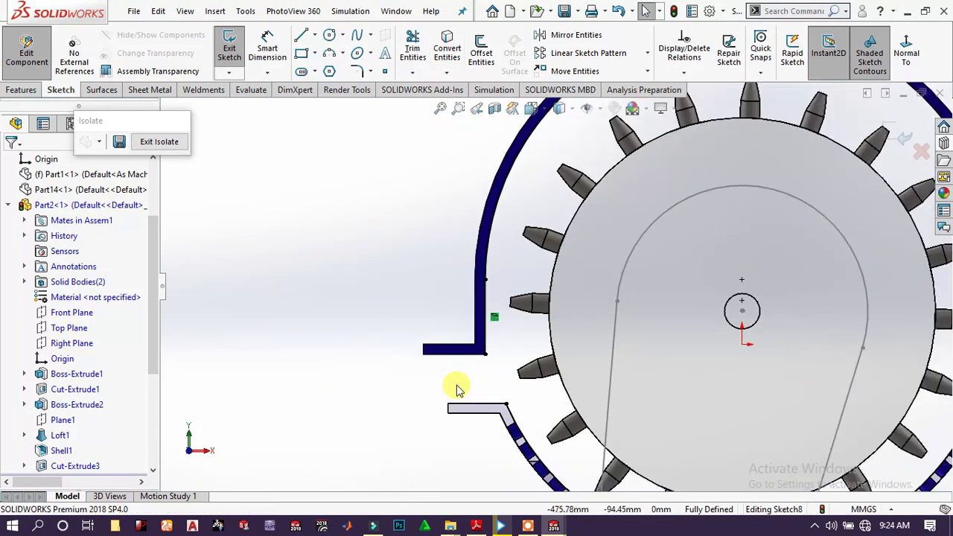
pyautogui.scroll(2, 726, 332)
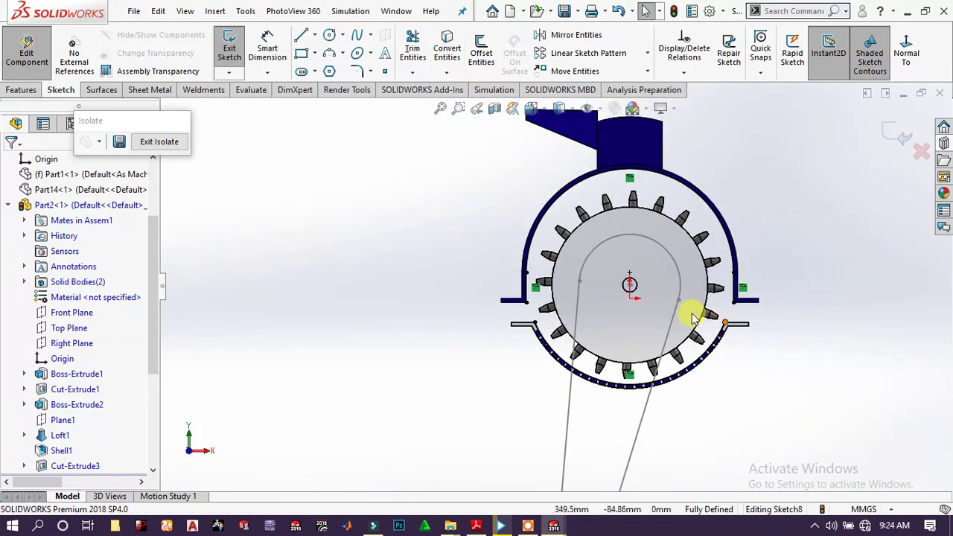
pyautogui.scroll(-2, 689, 315)
pyautogui.scroll(-2, 624, 302)
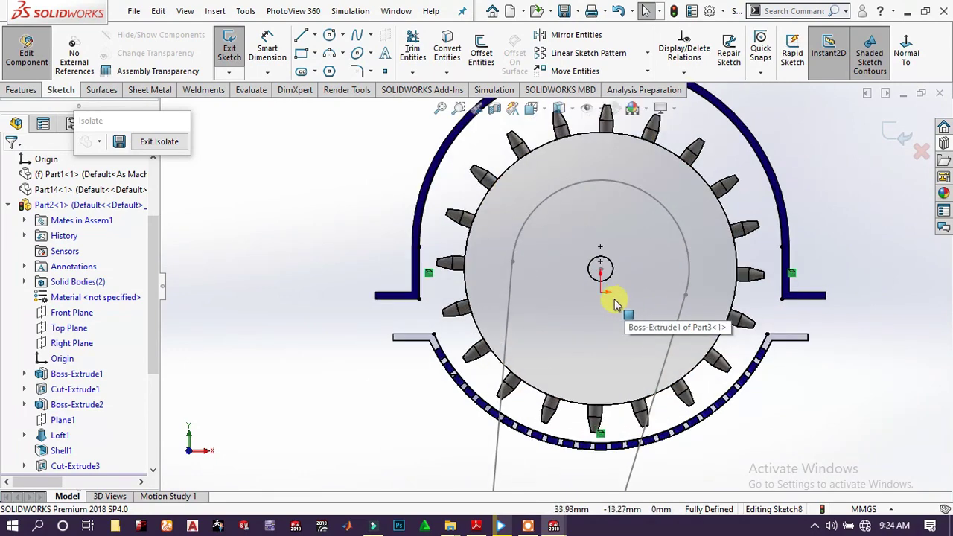
pyautogui.scroll(-2, 615, 304)
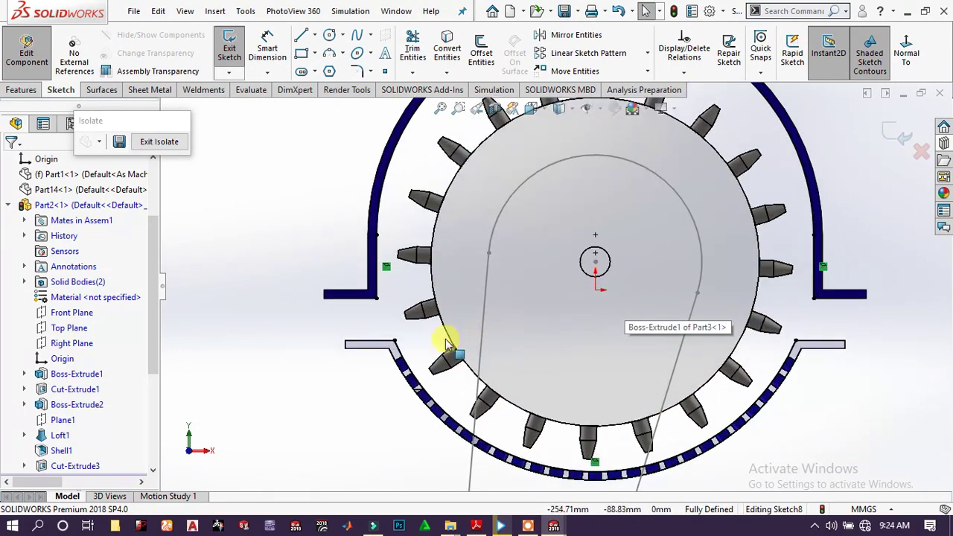
pyautogui.click(394, 342)
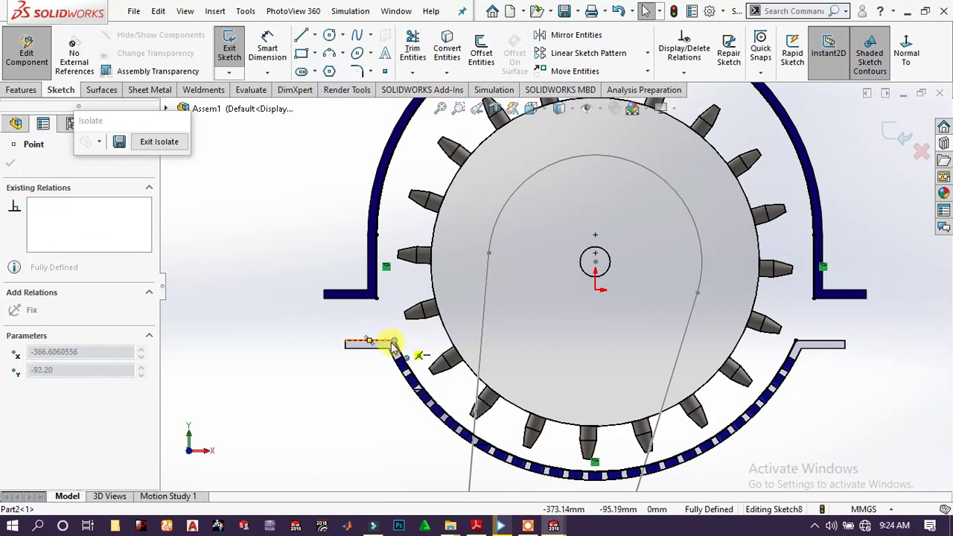
pyautogui.press('Escape')
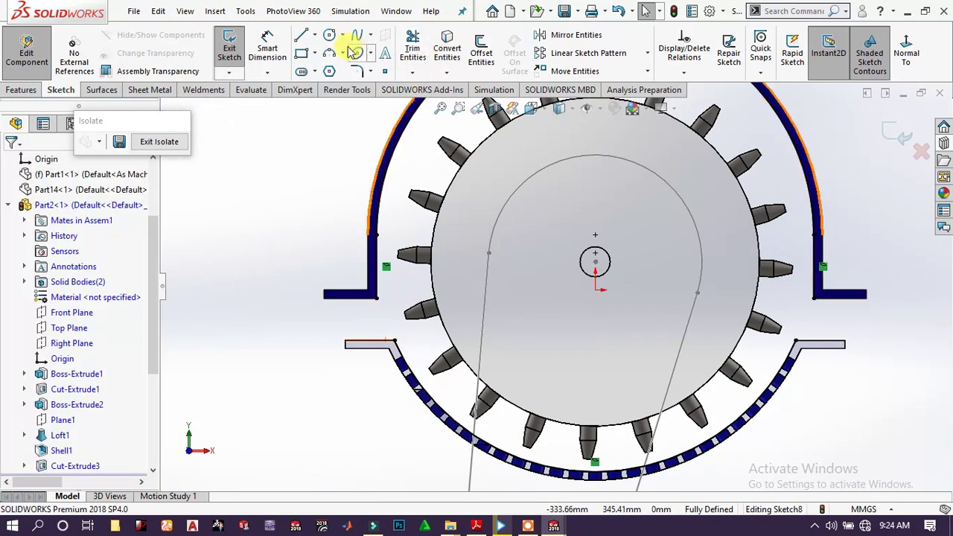
# - Draw two three-point arcs bridging the left and right upper and lower flange corners
pyautogui.click(342, 53)
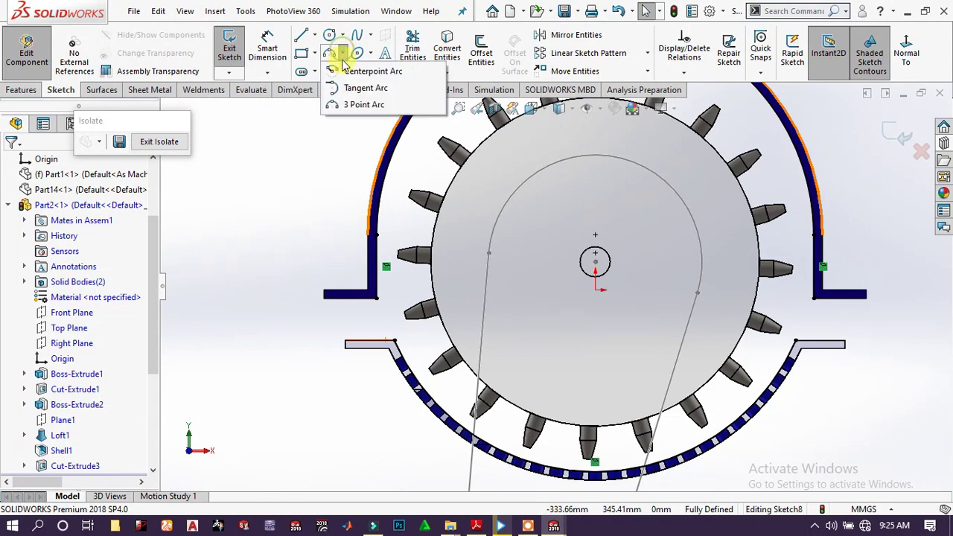
pyautogui.click(338, 104)
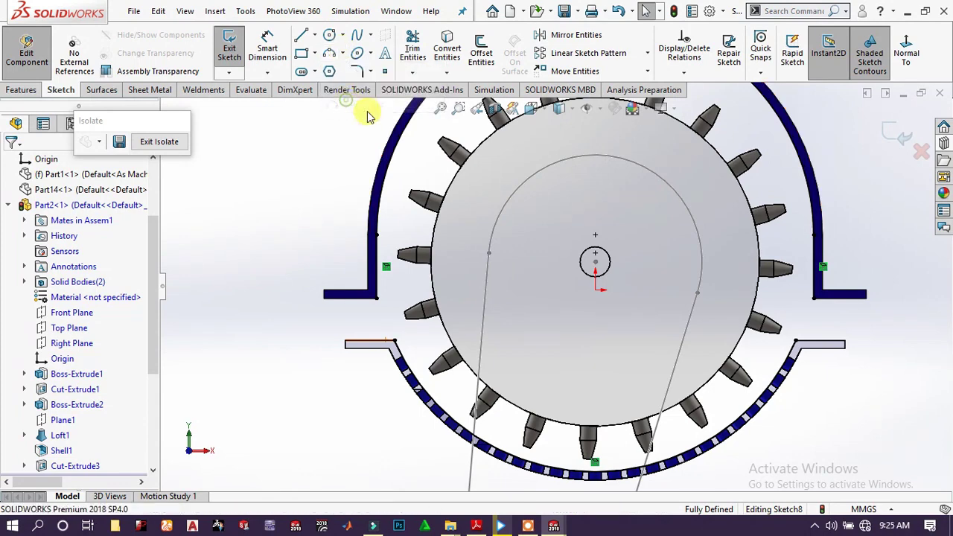
pyautogui.click(394, 342)
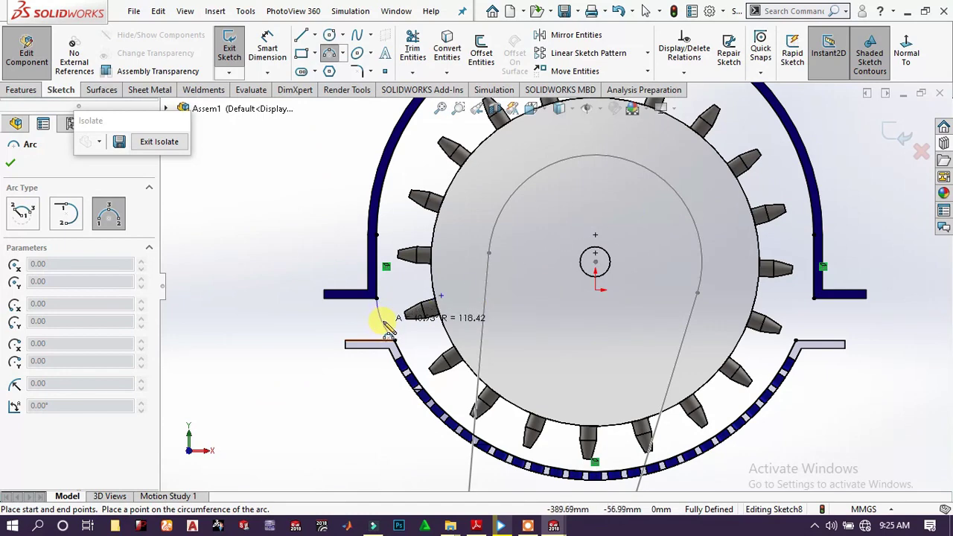
pyautogui.click(377, 298)
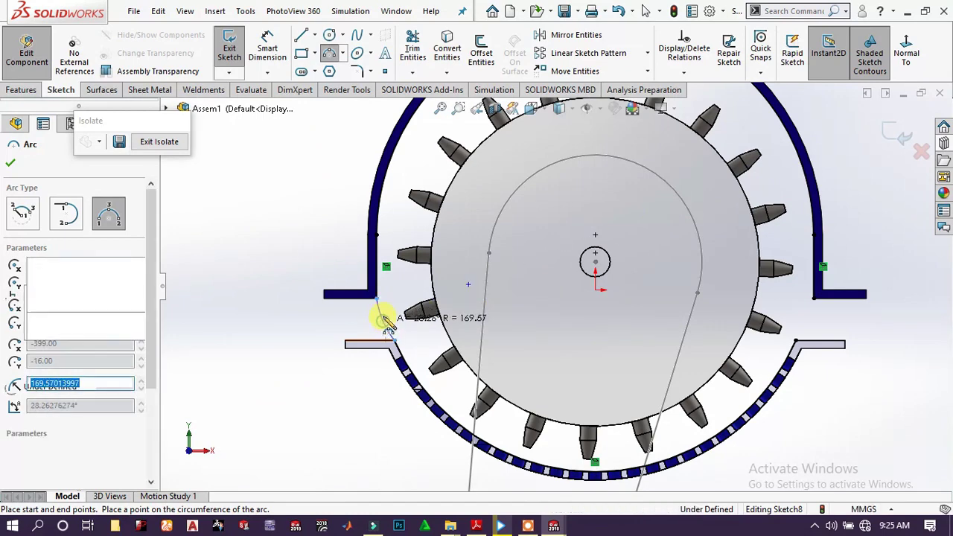
pyautogui.click(796, 342)
pyautogui.click(815, 307)
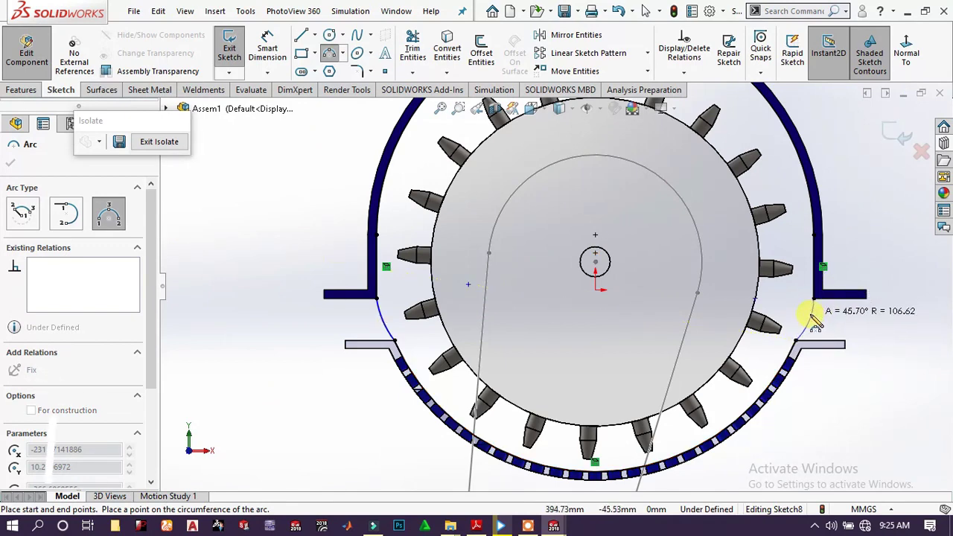
pyautogui.click(810, 316)
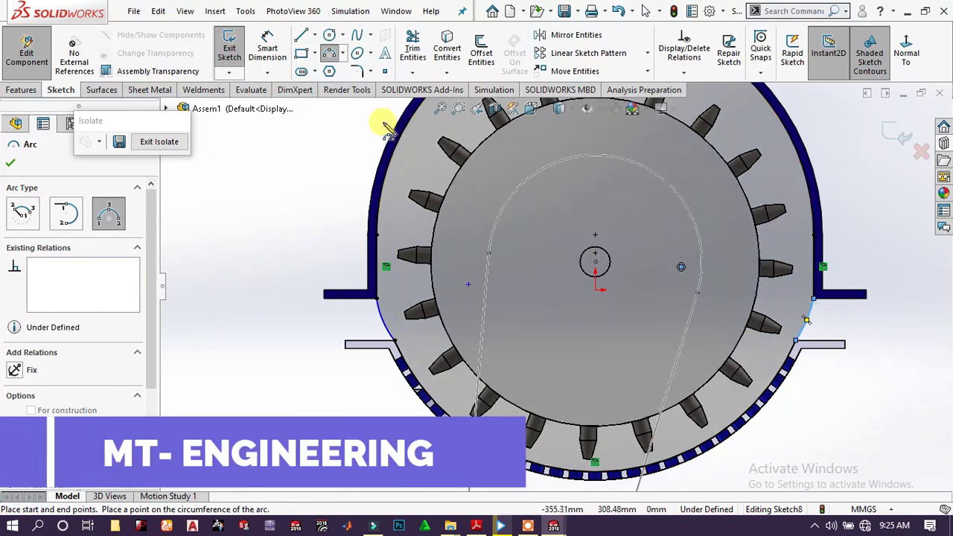
pyautogui.scroll(-2, 606, 262)
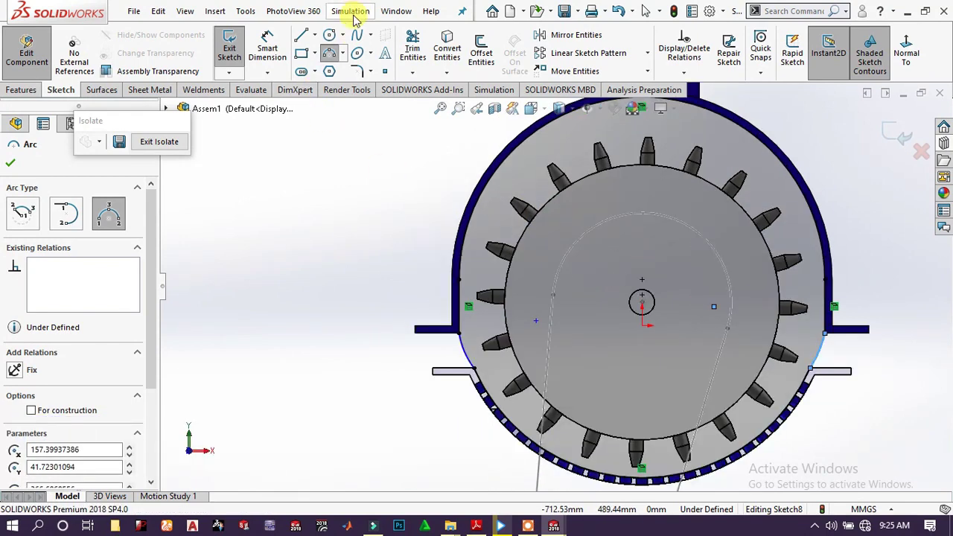
# - Draw a circle centred on the drum origin and dimension it to 100 mm diameter
pyautogui.click(332, 36)
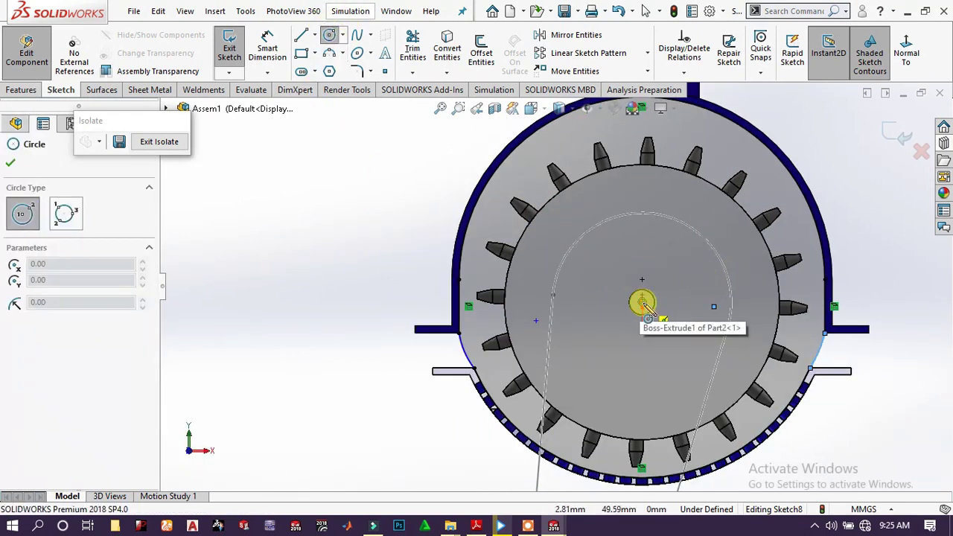
pyautogui.click(642, 302)
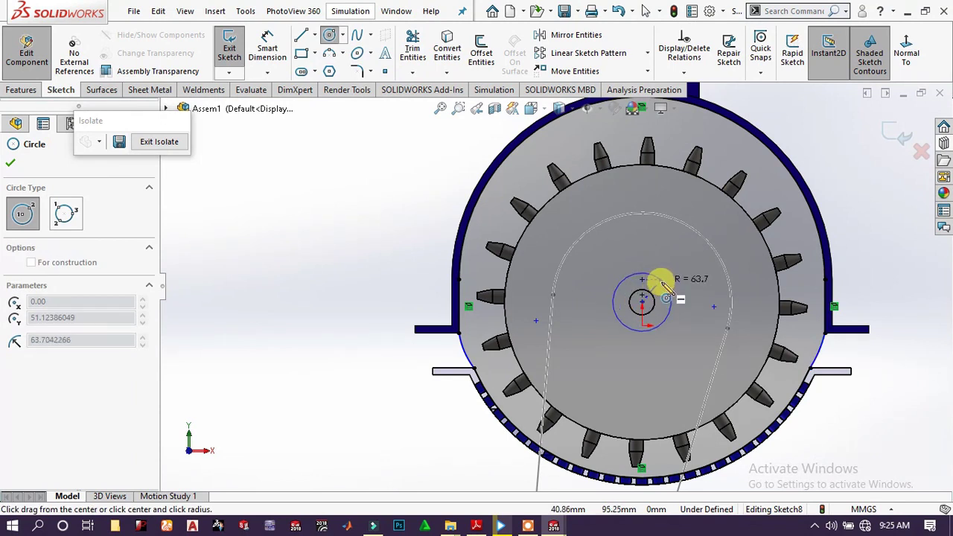
pyautogui.click(663, 289)
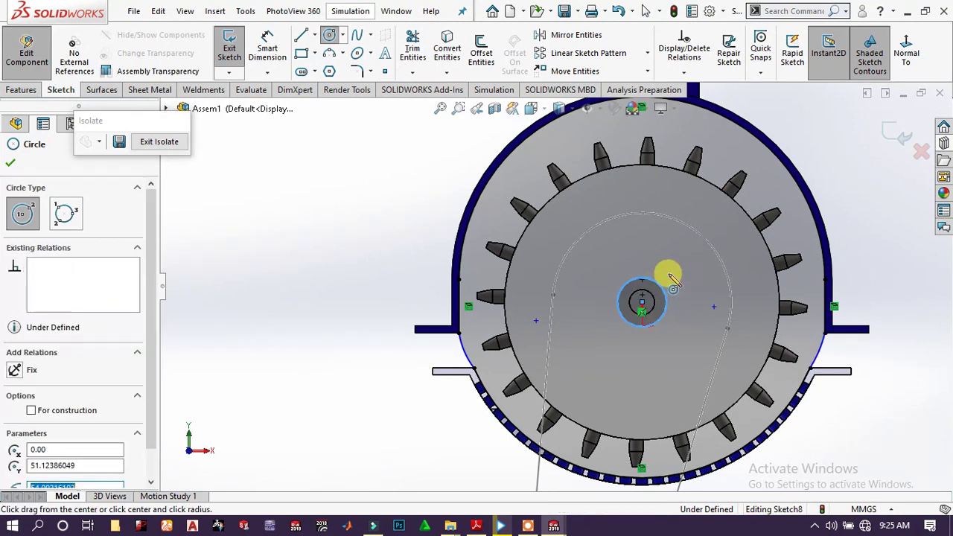
pyautogui.click(268, 49)
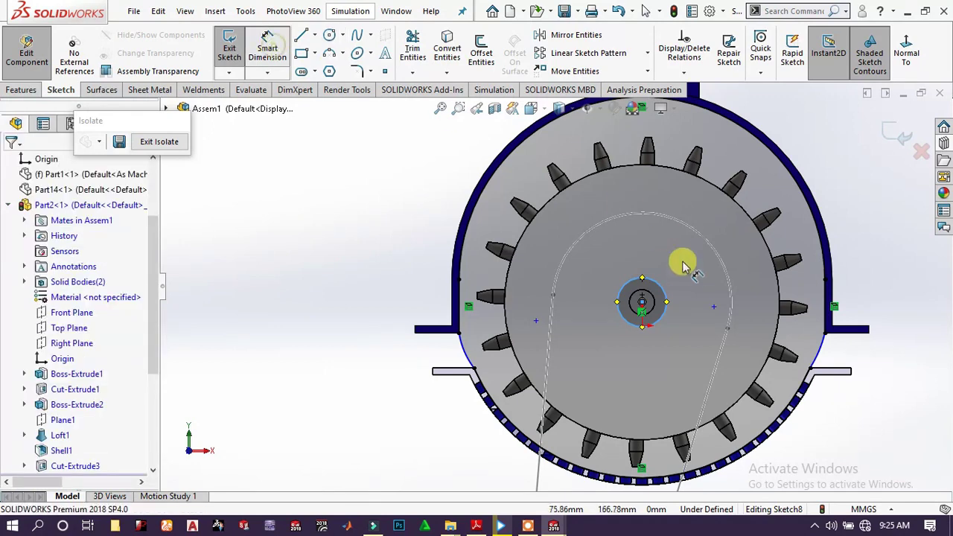
pyautogui.click(659, 284)
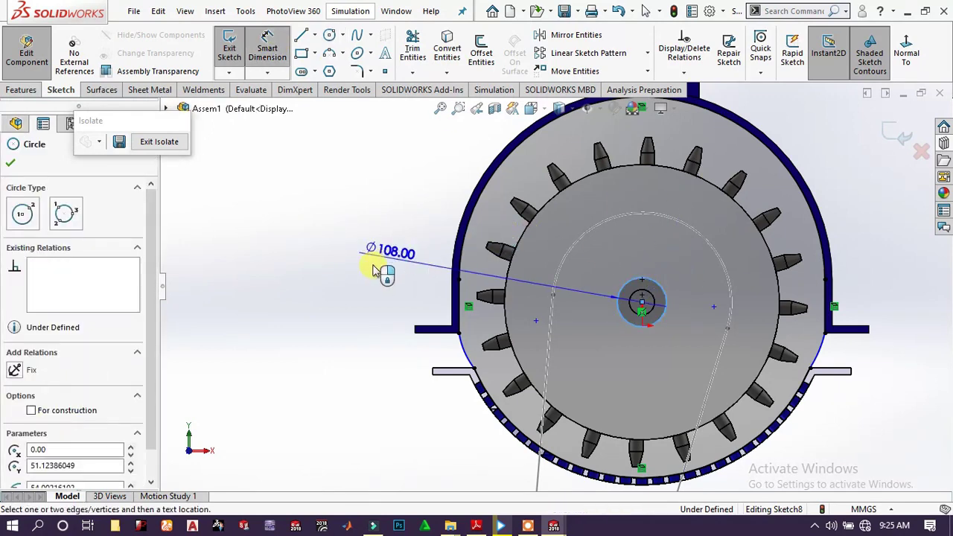
pyautogui.click(361, 277)
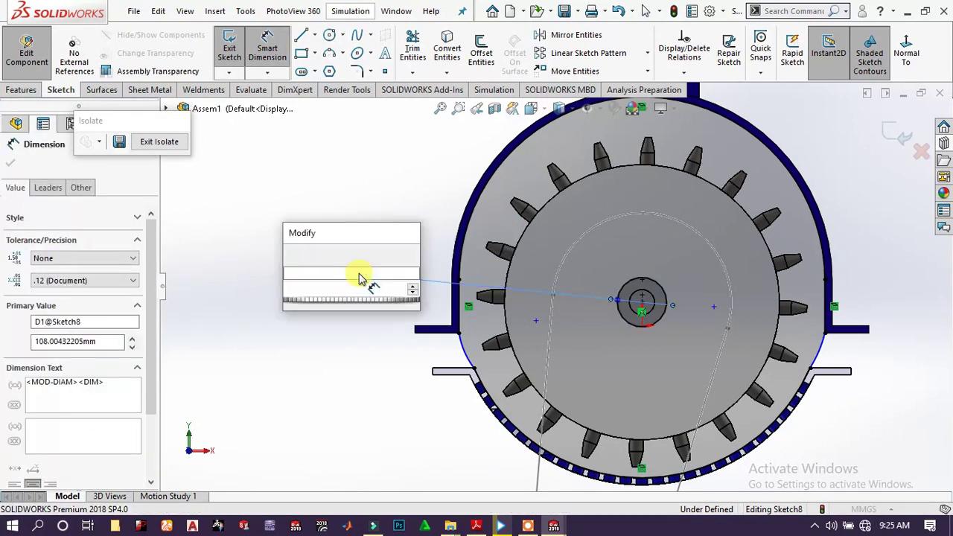
pyautogui.write('100')
pyautogui.press('Return')
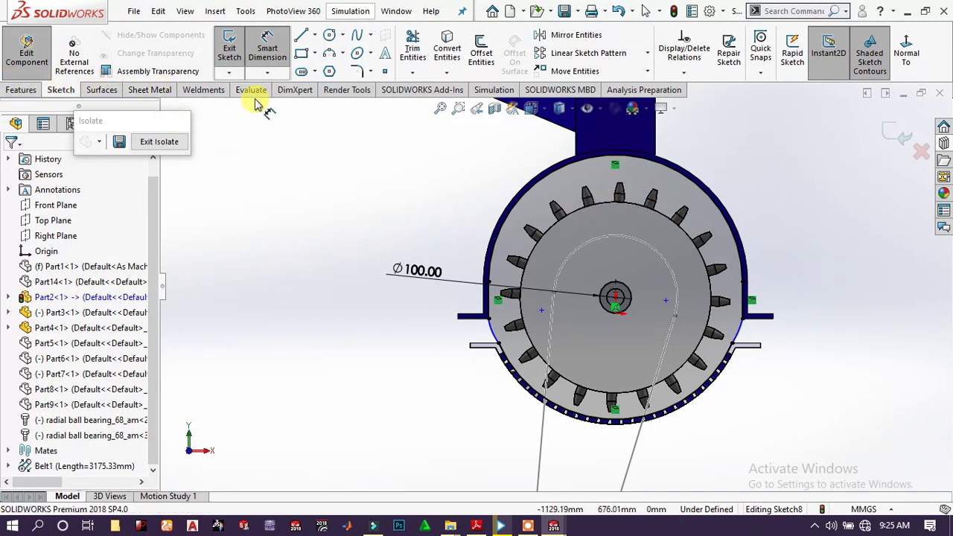
# - Extrude the Ø100 circle as a 15 mm boss on the housing end
pyautogui.click(23, 90)
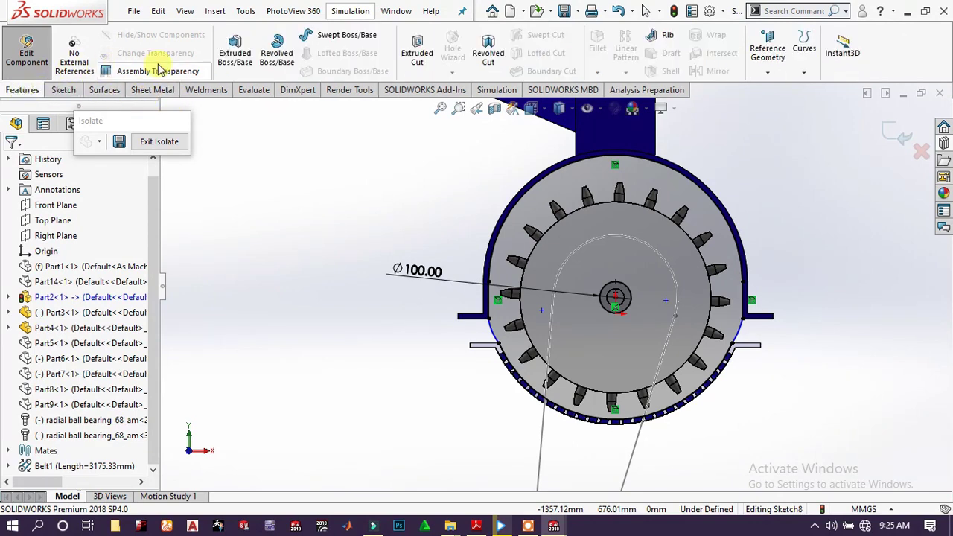
pyautogui.click(235, 50)
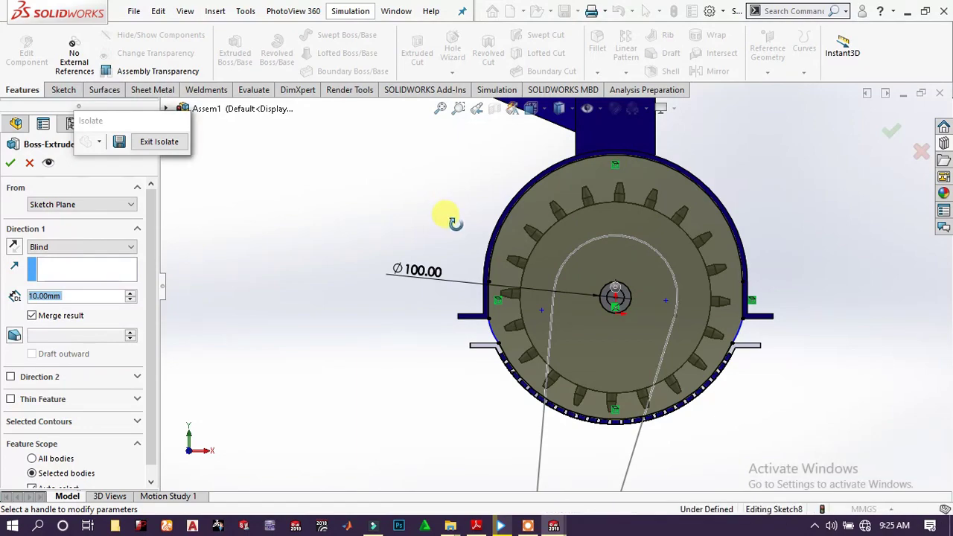
pyautogui.moveTo(484, 239); pyautogui.dragTo(414, 267, button='middle')
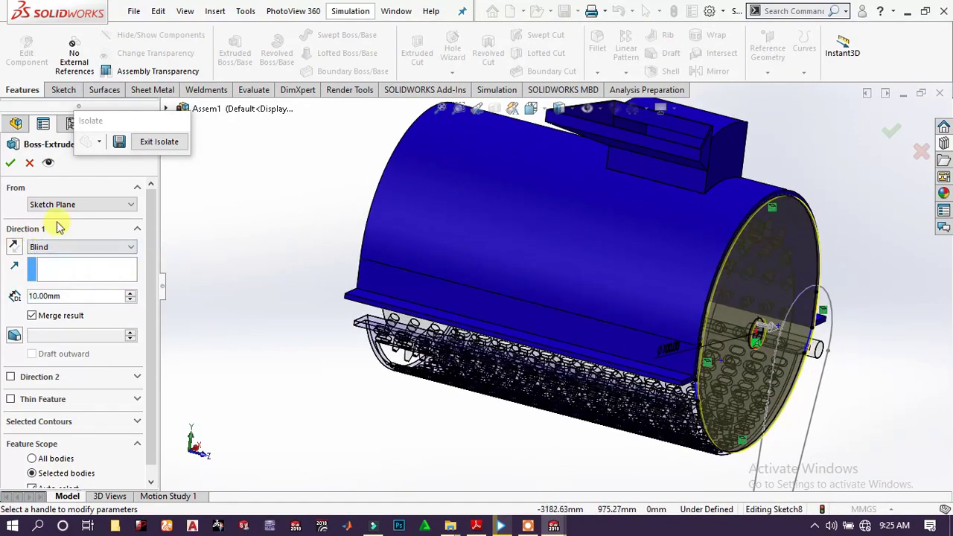
pyautogui.doubleClick(83, 296)
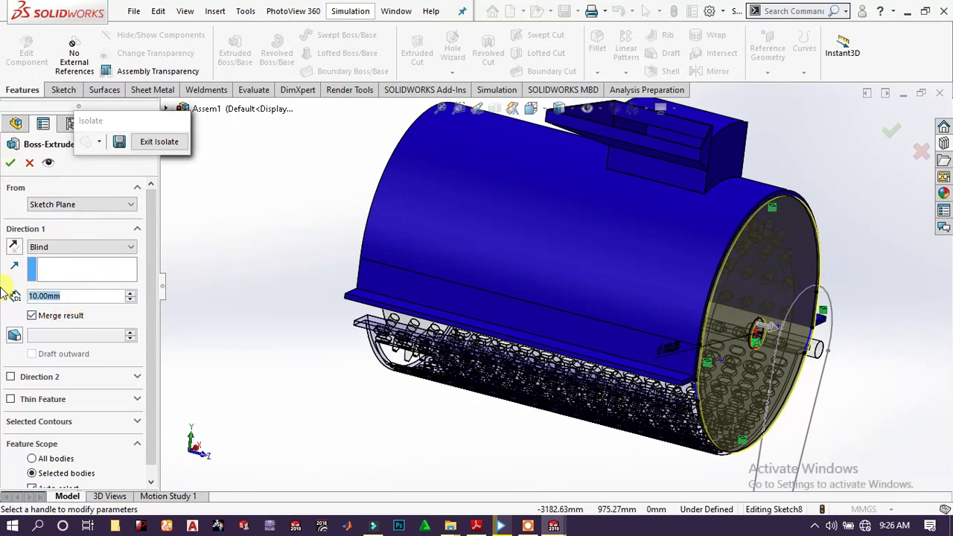
pyautogui.write('15')
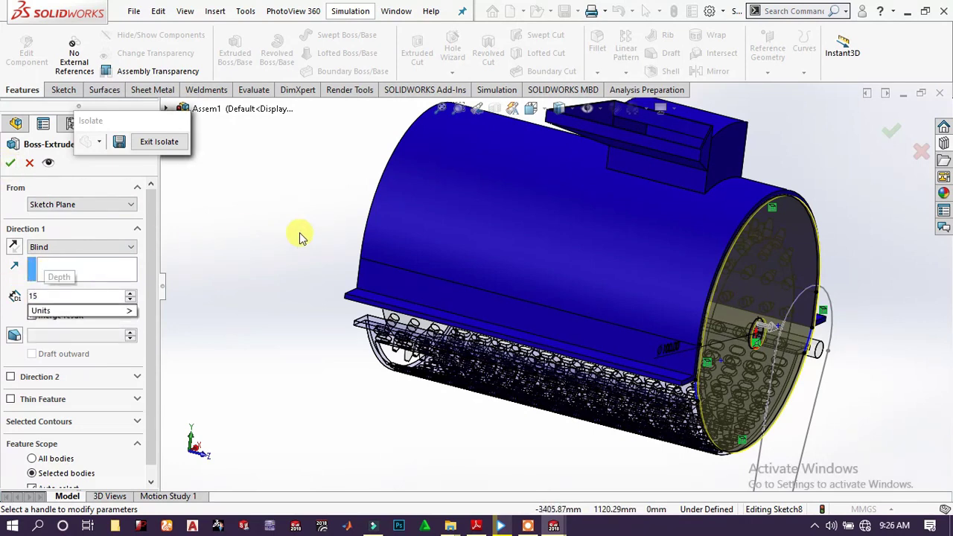
pyautogui.press('Return')
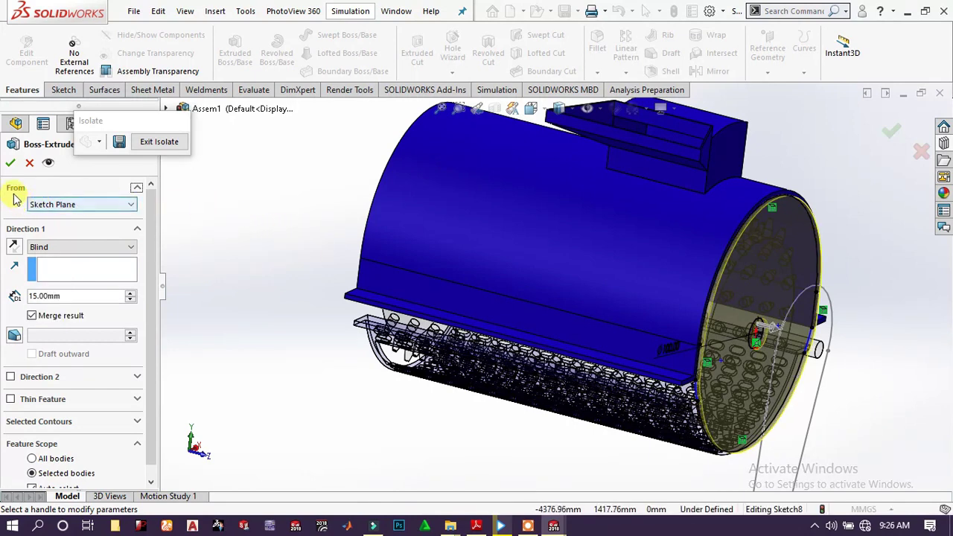
pyautogui.click(11, 162)
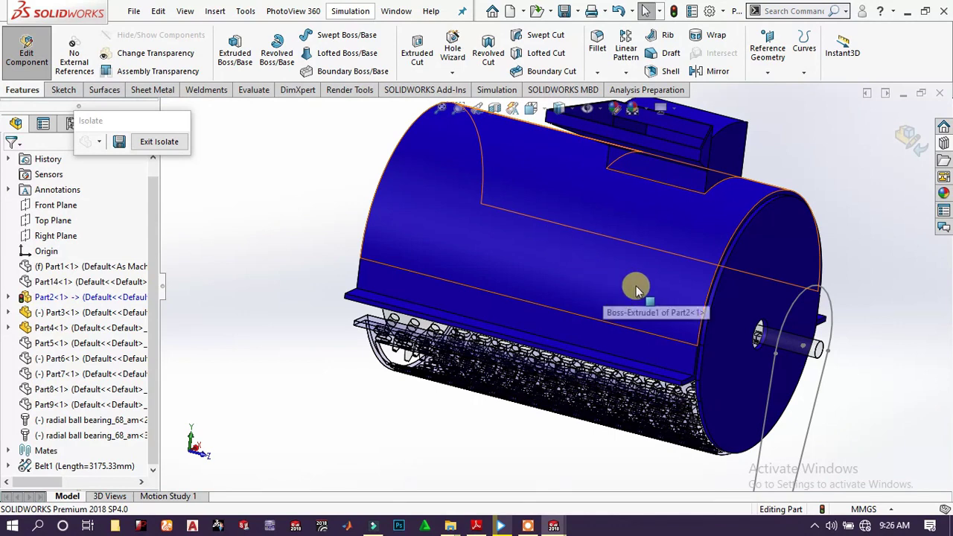
# - Mirror Boss-Extrude3 across the Front Plane to cap the opposite end
pyautogui.scroll(2, 634, 284)
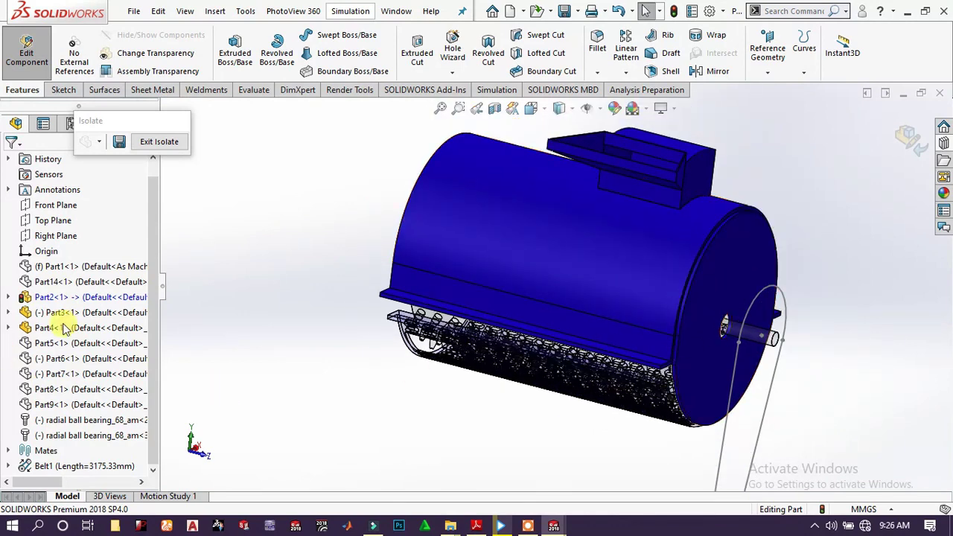
pyautogui.click(9, 297)
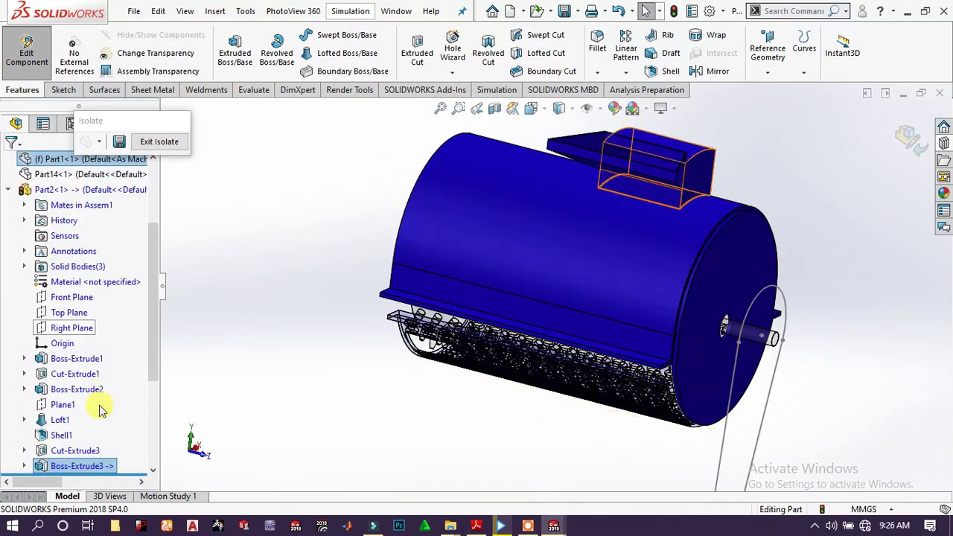
pyautogui.doubleClick(76, 467)
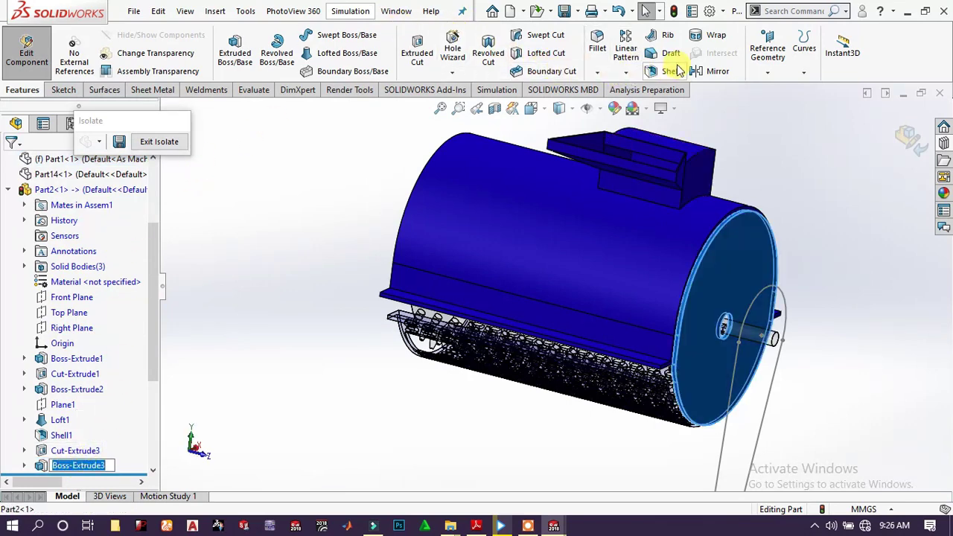
pyautogui.click(702, 73)
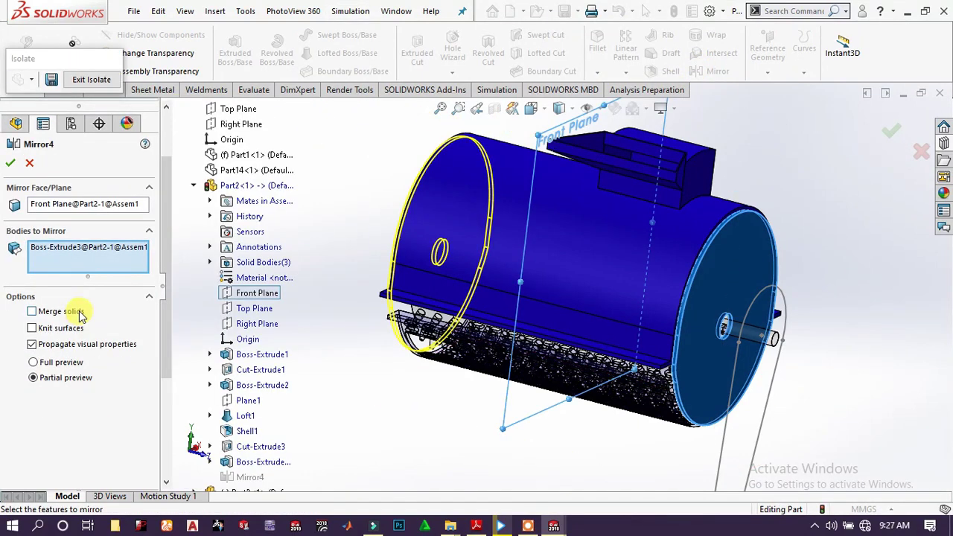
pyautogui.click(10, 163)
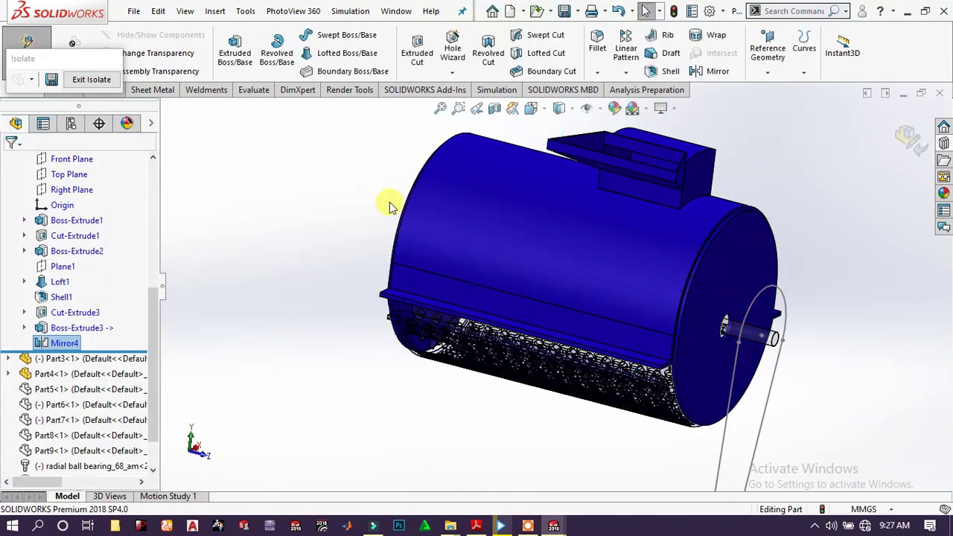
# - Inspect the mirrored cover plate and exit Isolate to show all components
pyautogui.moveTo(365, 235); pyautogui.dragTo(127, 119, button='middle')
pyautogui.scroll(-6, 521, 275)
pyautogui.scroll(4, 527, 280)
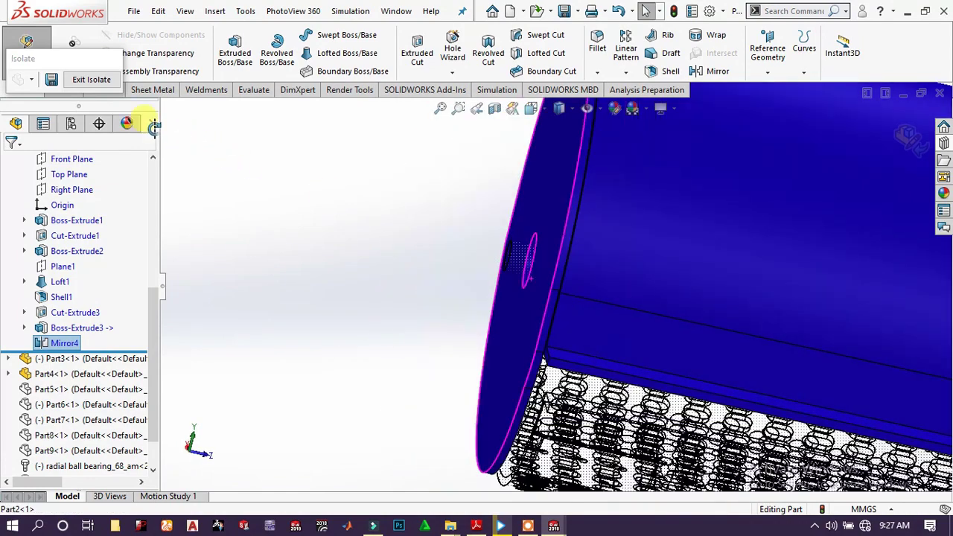
pyautogui.click(91, 80)
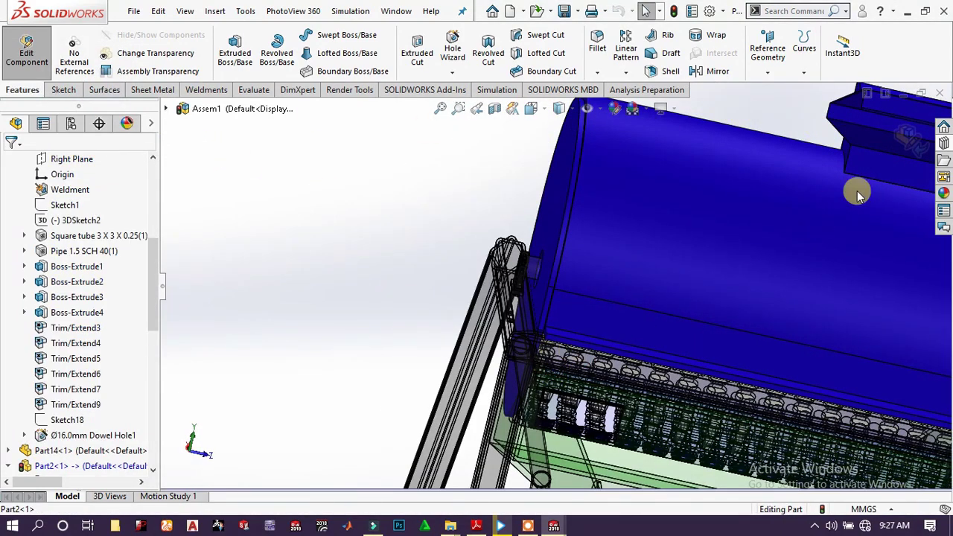
# - Exit Part2 editing and return to the full assembly
pyautogui.click(913, 134)
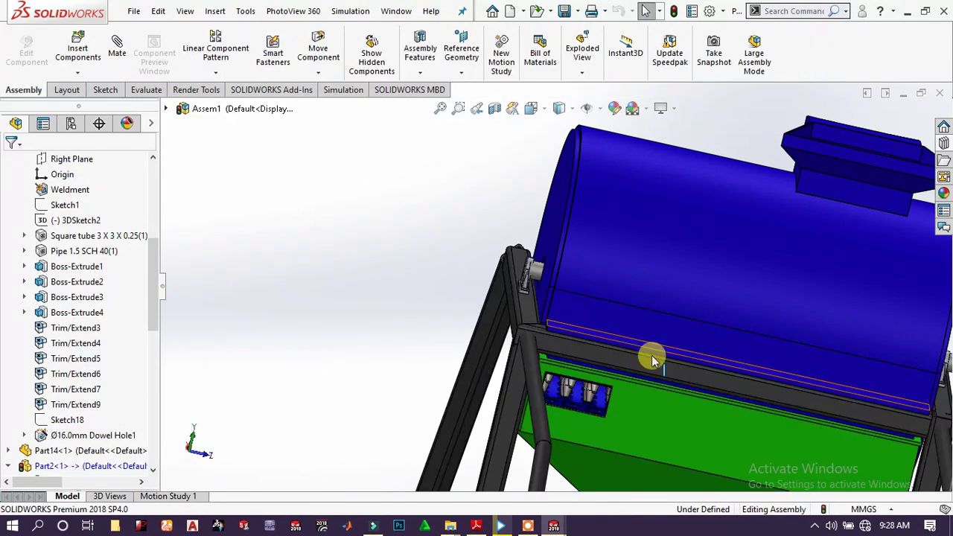
pyautogui.scroll(3, 711, 340)
pyautogui.moveTo(708, 343); pyautogui.dragTo(652, 300, button='middle')
pyautogui.scroll(-3, 652, 301)
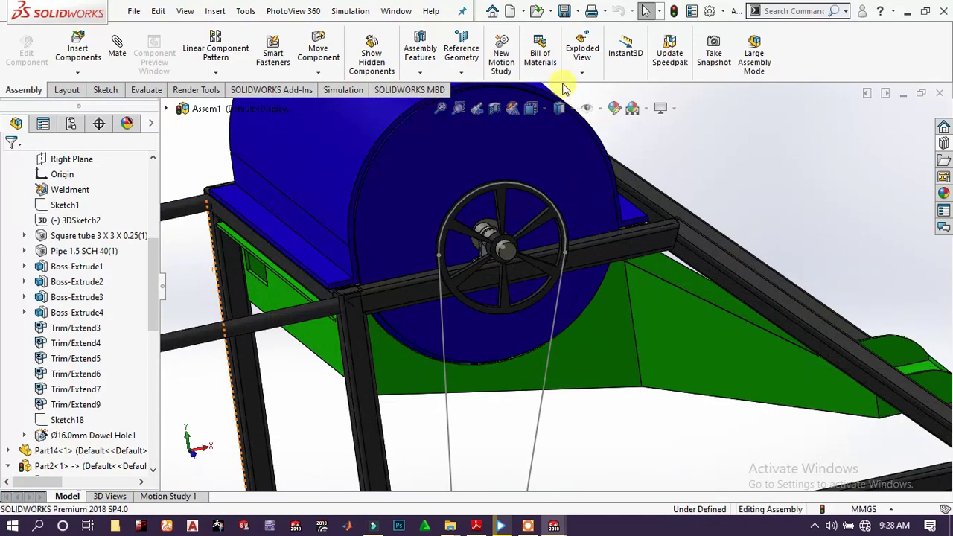
# - Save Assem1 and the modified Part2 with Save All
pyautogui.click(565, 11)
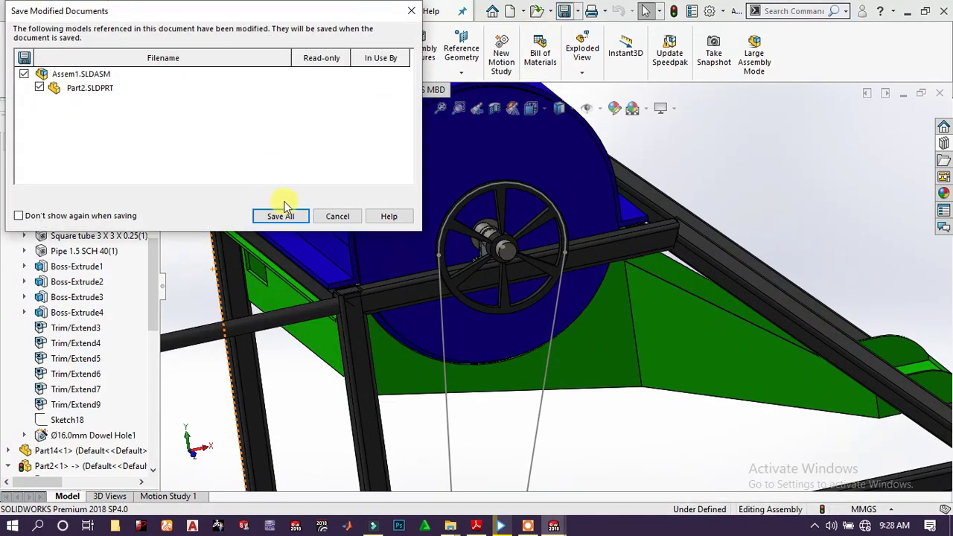
pyautogui.click(281, 216)
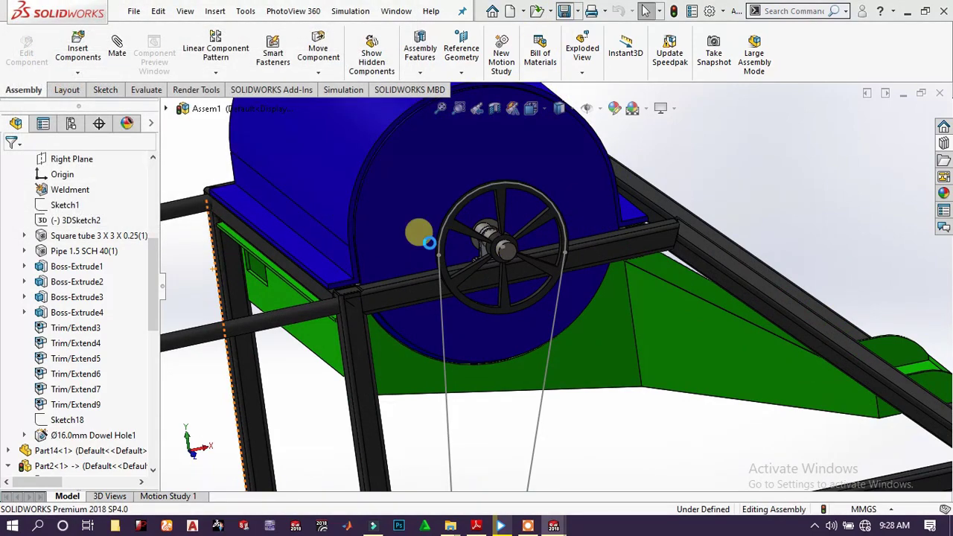
pyautogui.scroll(-2, 473, 305)
pyautogui.scroll(4, 472, 302)
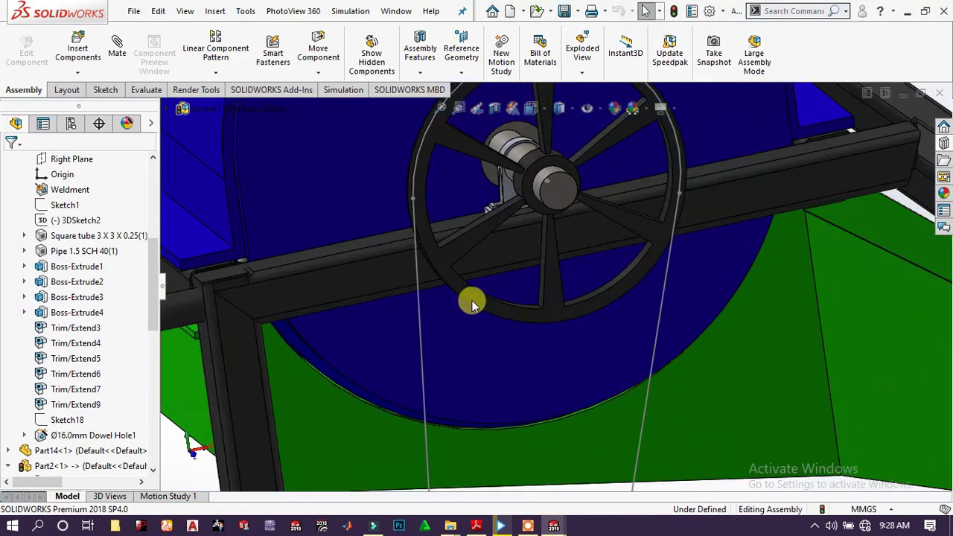
# - Zoom out to the whole machine and expand Belt1 to show its sketch
pyautogui.moveTo(473, 301); pyautogui.dragTo(580, 331, button='middle')
pyautogui.scroll(2, 581, 333)
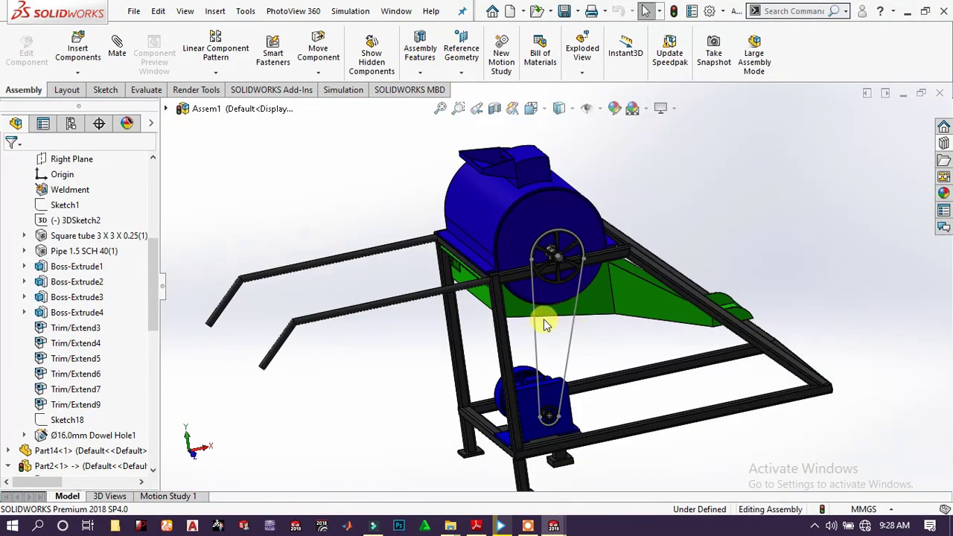
pyautogui.click(543, 324)
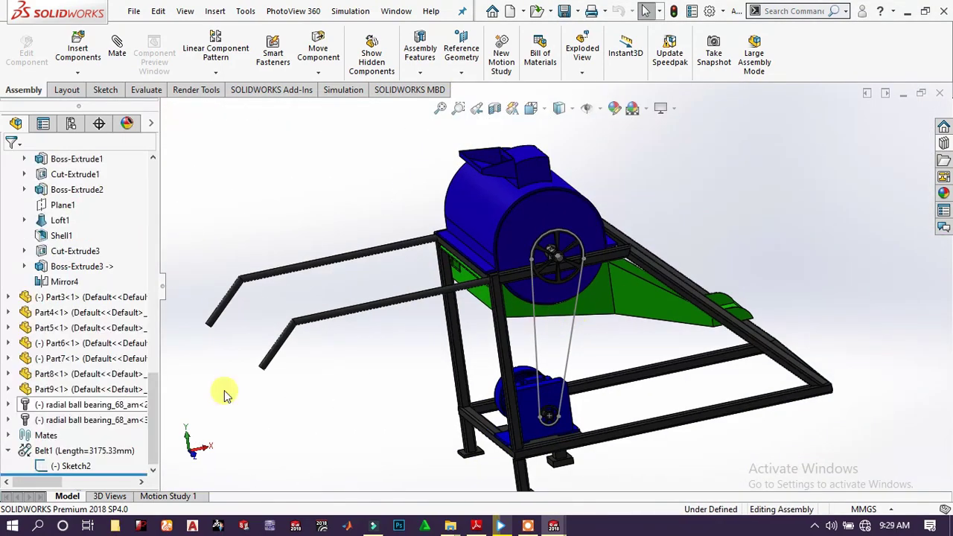
# - Edit Belt1 to create a belt part, then select the new Belt1-15^Assem1 component
pyautogui.click(29, 452)
pyautogui.rightClick(43, 450)
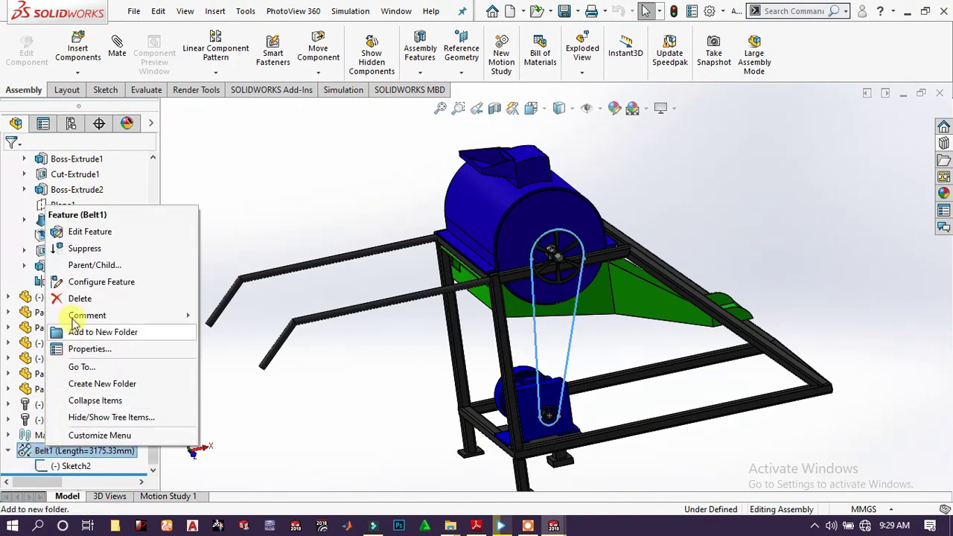
pyautogui.click(83, 232)
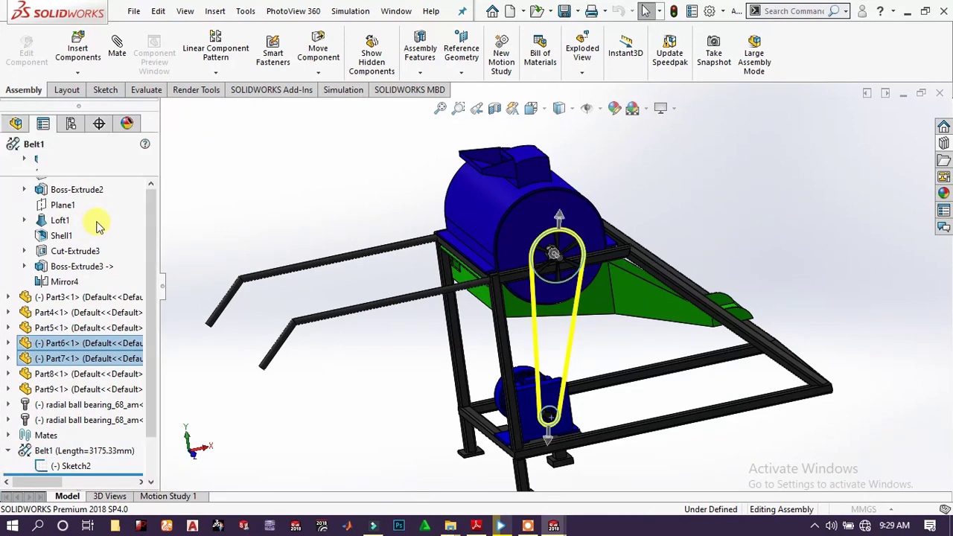
pyautogui.moveTo(149, 247); pyautogui.dragTo(153, 332)
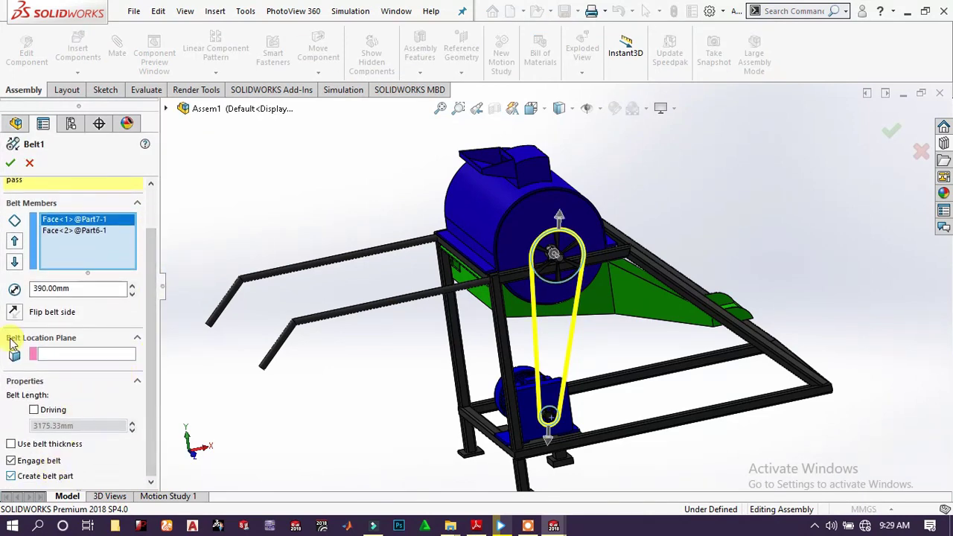
pyautogui.click(12, 164)
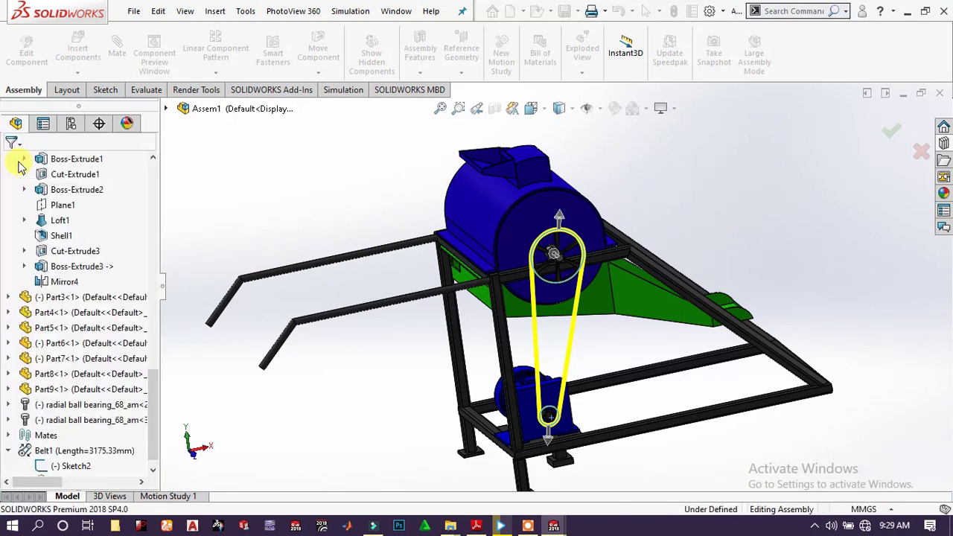
pyautogui.click(88, 465)
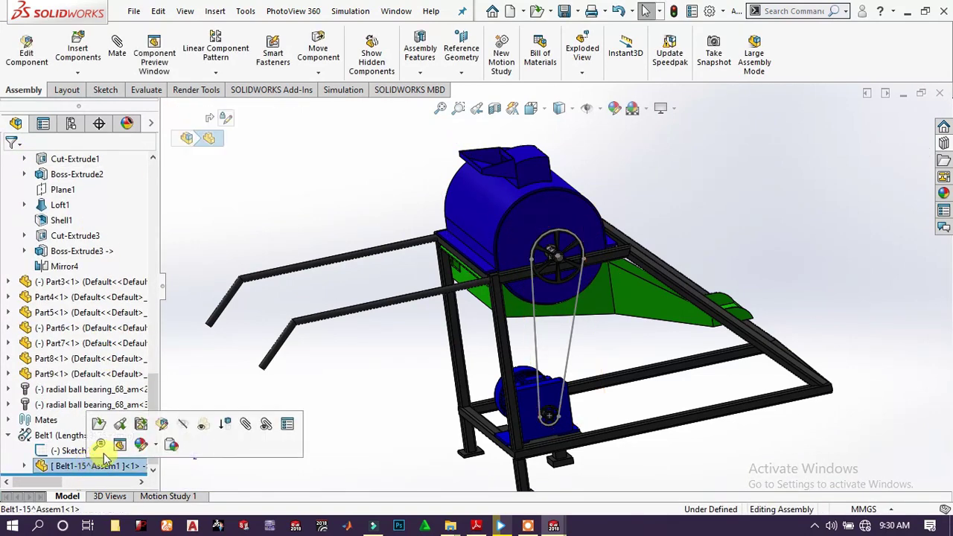
# - Edit the belt part in place and inspect its arc around the drum pulley
pyautogui.click(163, 426)
pyautogui.moveTo(521, 335); pyautogui.dragTo(634, 297, button='middle')
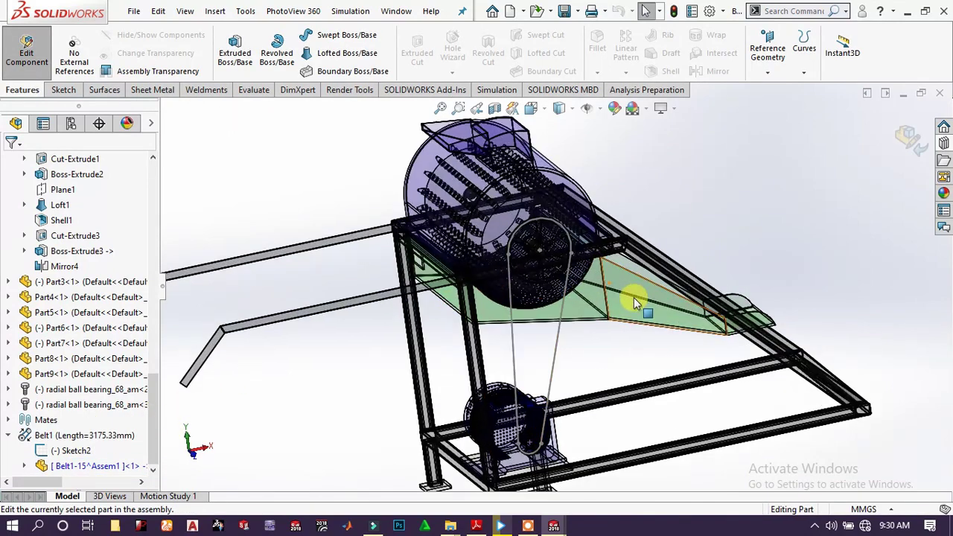
pyautogui.scroll(-6, 622, 245)
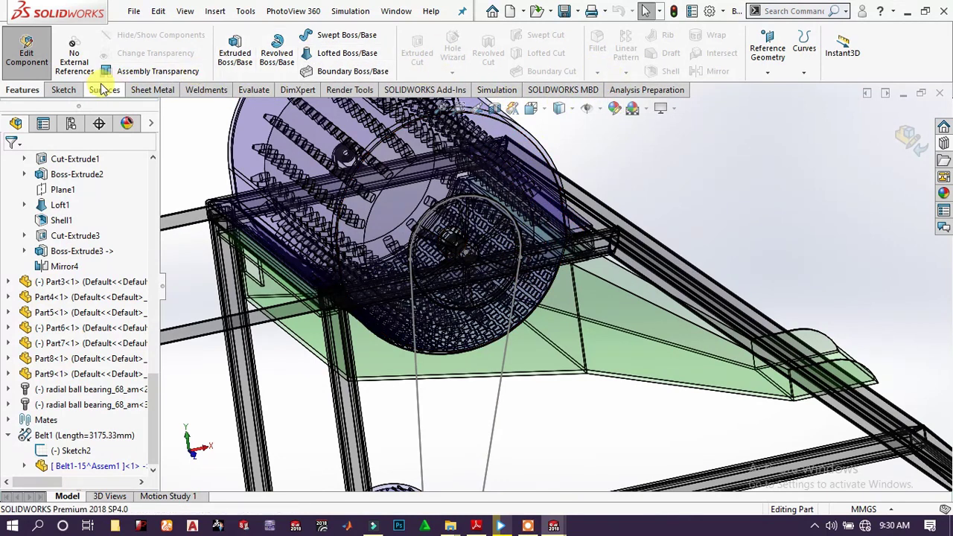
pyautogui.click(63, 89)
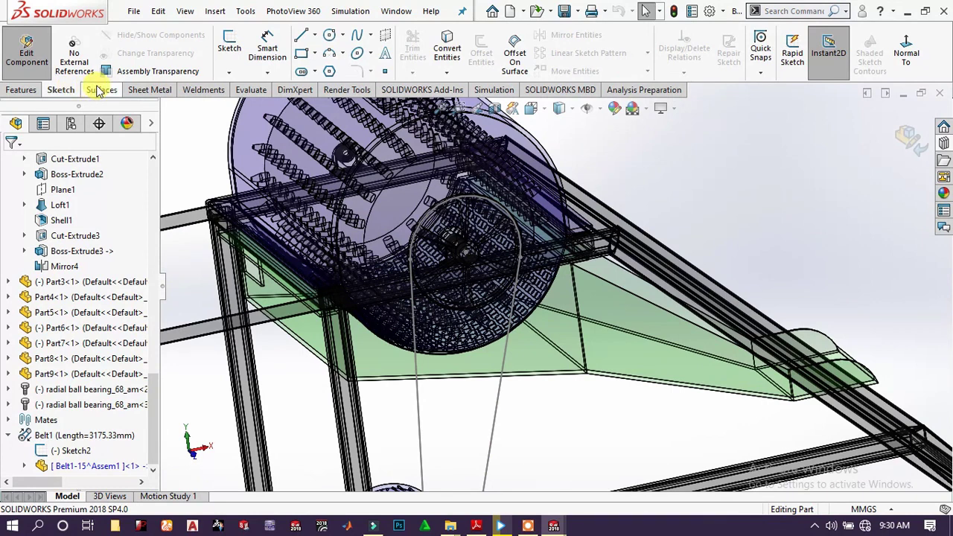
pyautogui.click(500, 212)
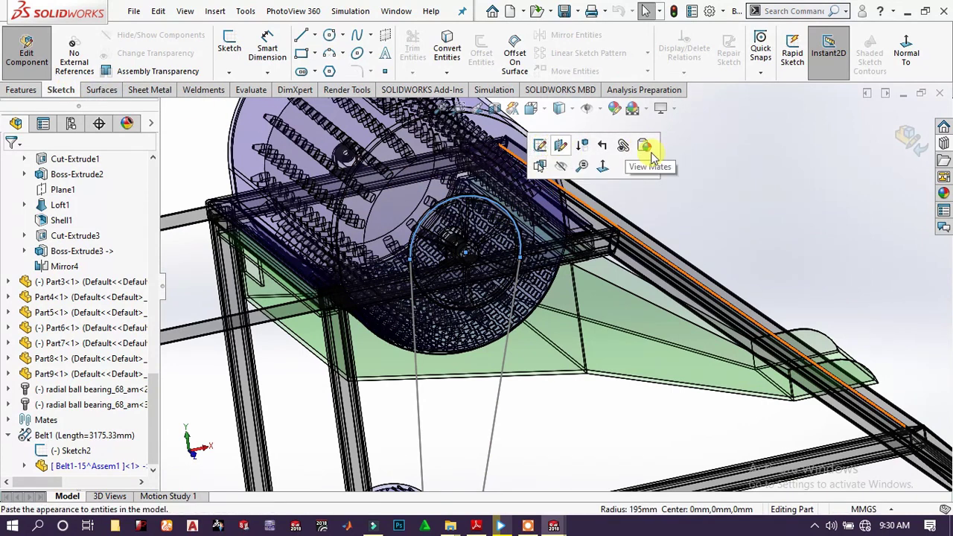
pyautogui.click(686, 156)
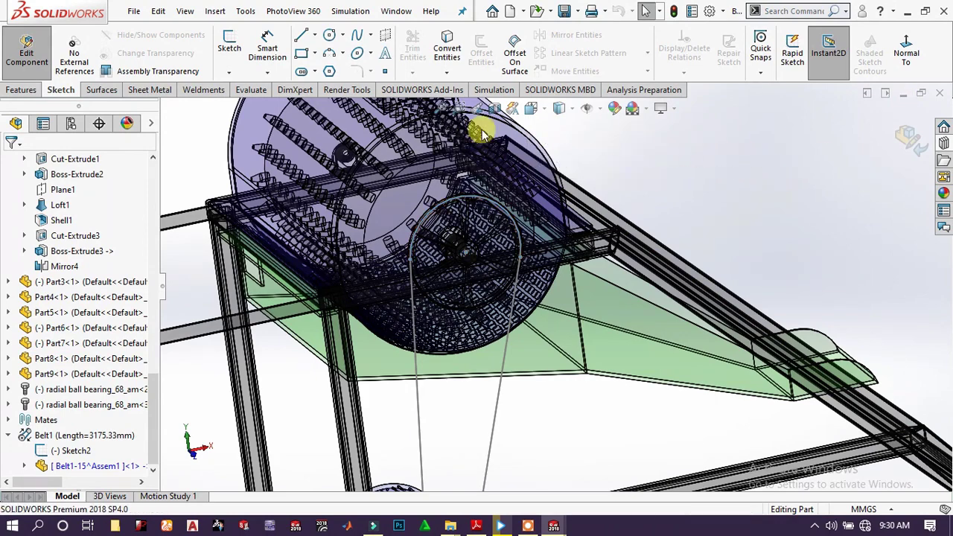
pyautogui.scroll(-5, 482, 133)
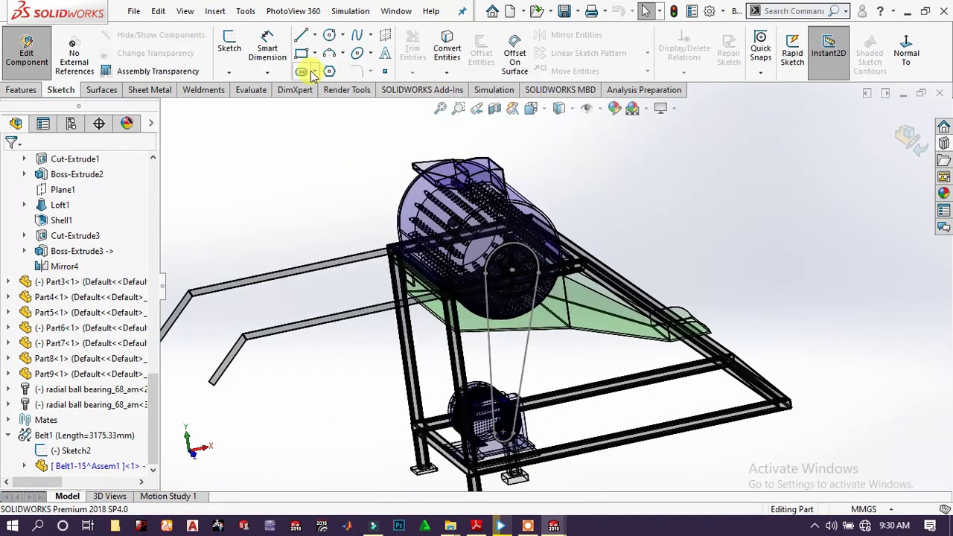
# - Expand Belt1-15^Assem1 in the tree and select its Top Plane
pyautogui.click(104, 91)
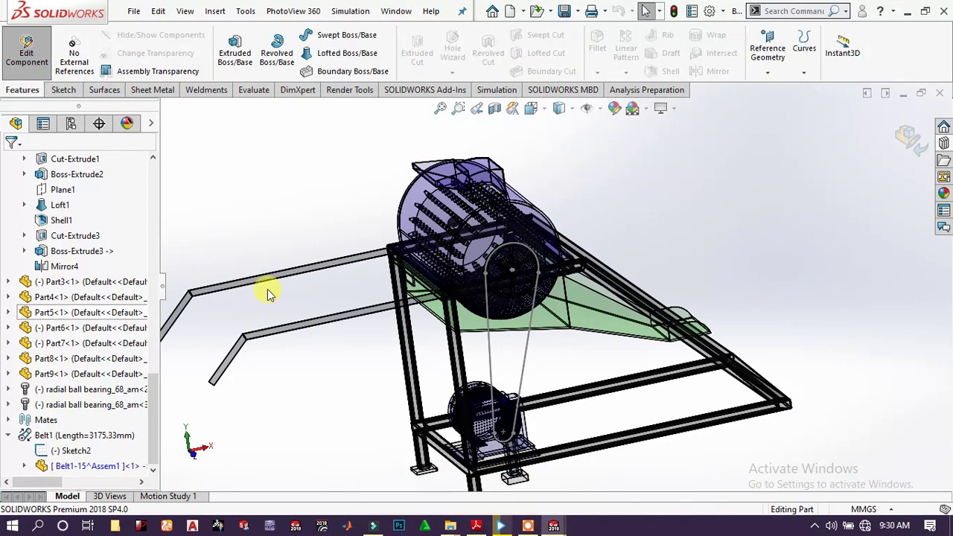
pyautogui.click(27, 466)
pyautogui.click(86, 421)
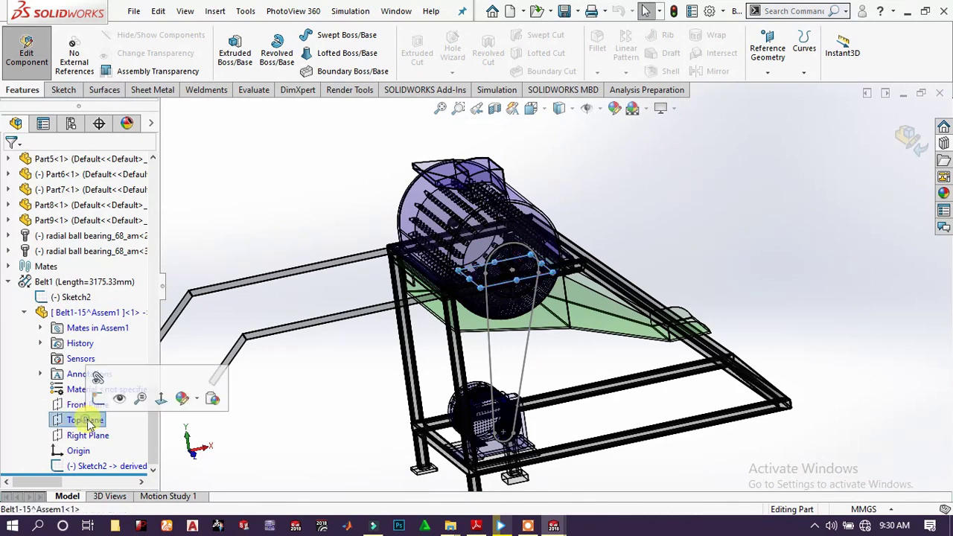
# - Create Plane1 parallel to the belt part's Top Plane
pyautogui.click(768, 73)
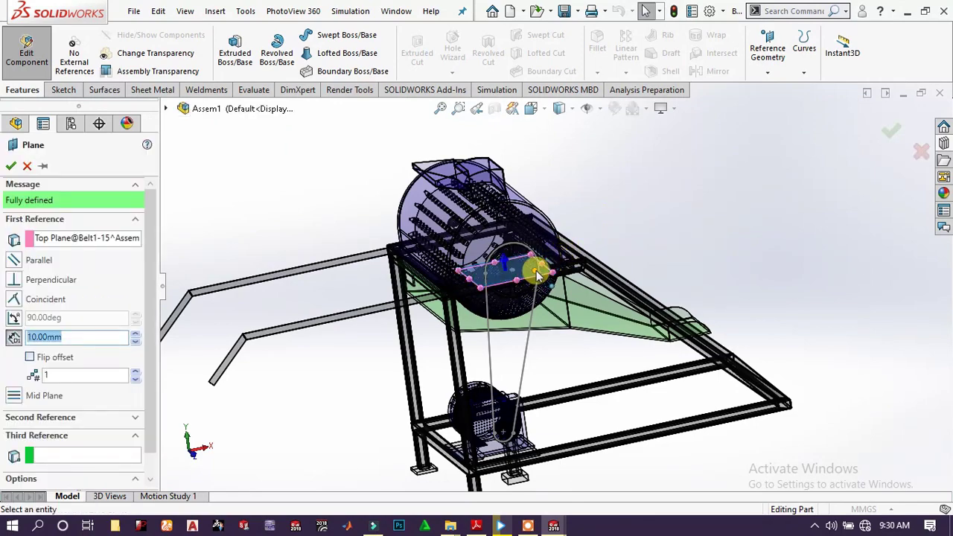
pyautogui.scroll(-2, 543, 279)
pyautogui.scroll(-4, 548, 278)
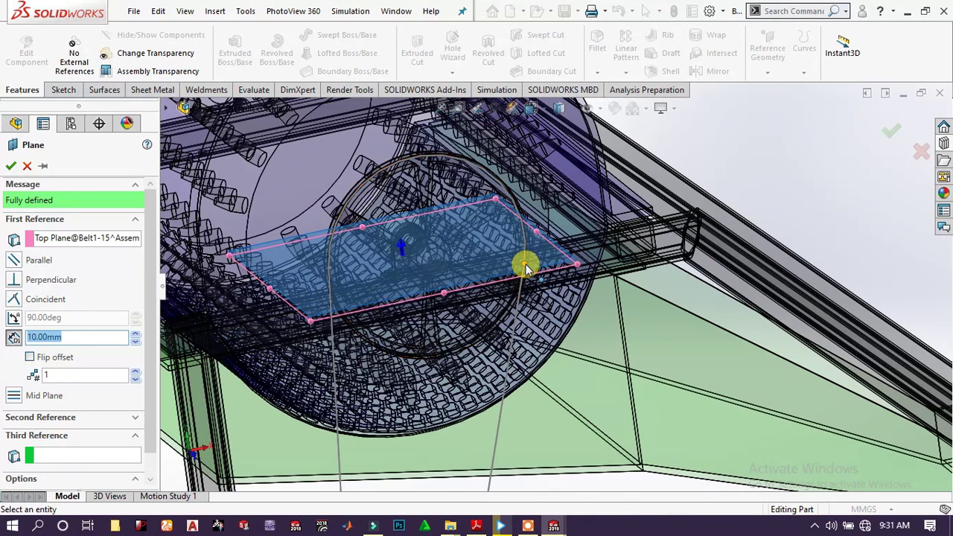
pyautogui.click(526, 268)
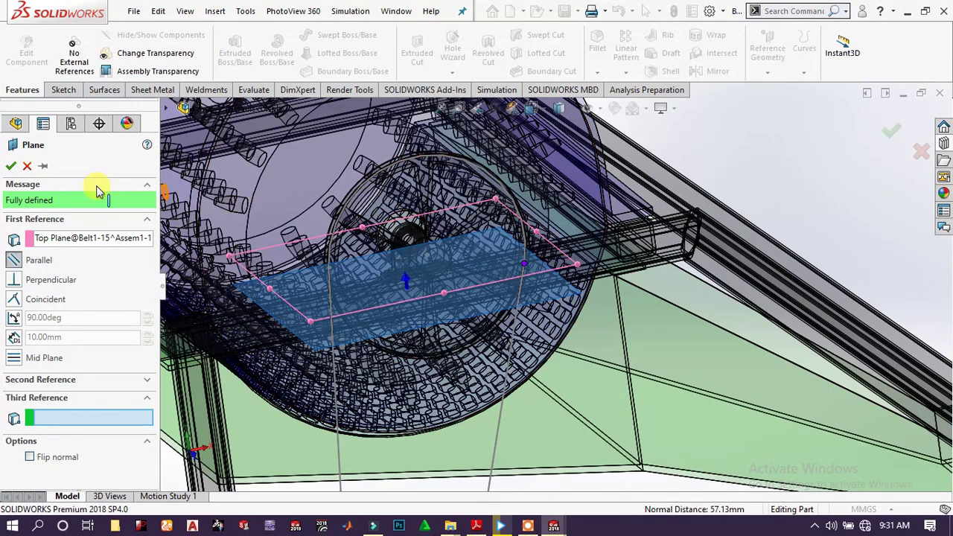
pyautogui.click(9, 166)
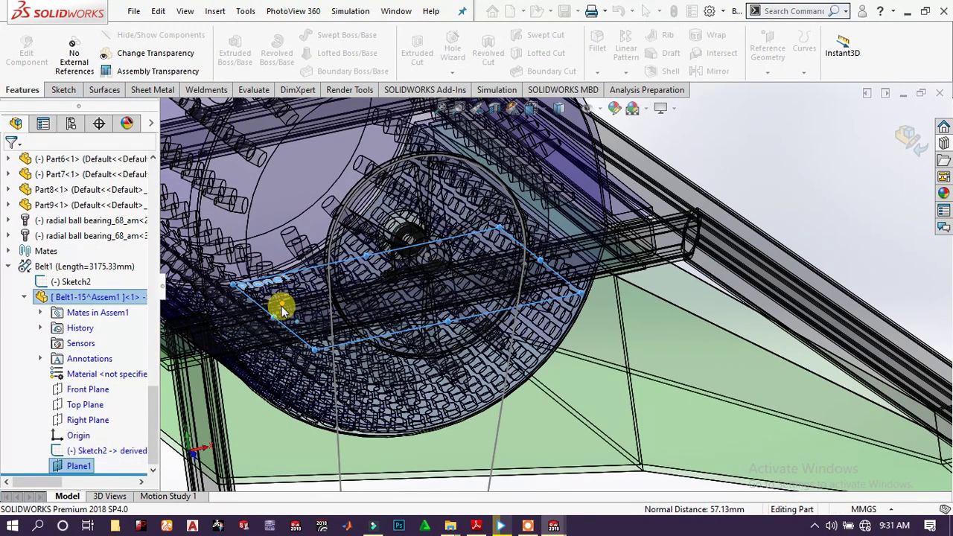
# - Drag Plane1's handle to enlarge it past the frame's side, then reselect Plane1
pyautogui.click(321, 335)
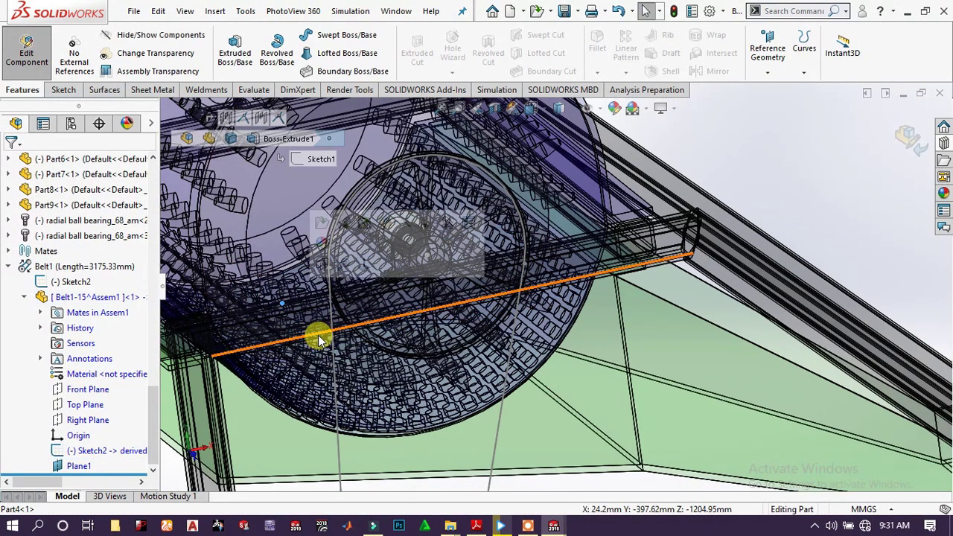
pyautogui.scroll(-8, 321, 335)
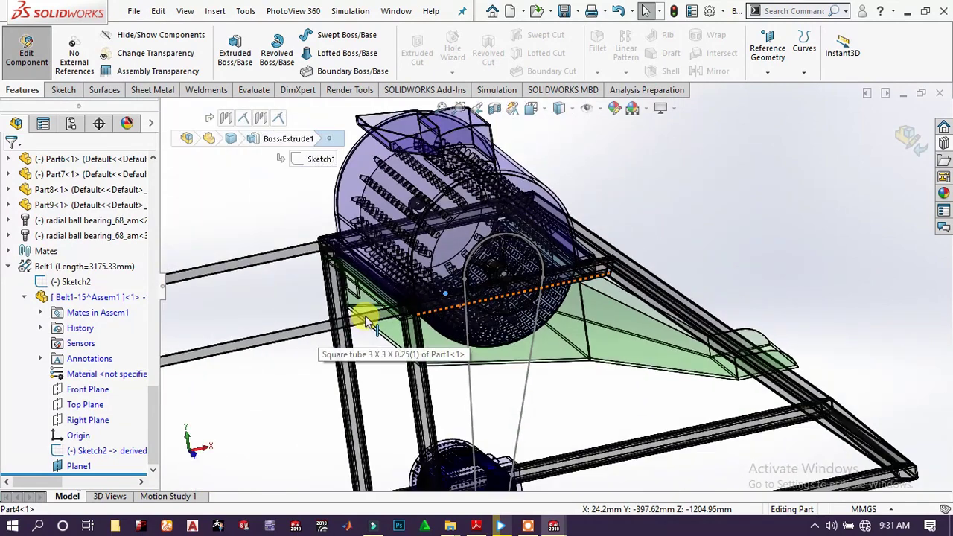
pyautogui.click(79, 467)
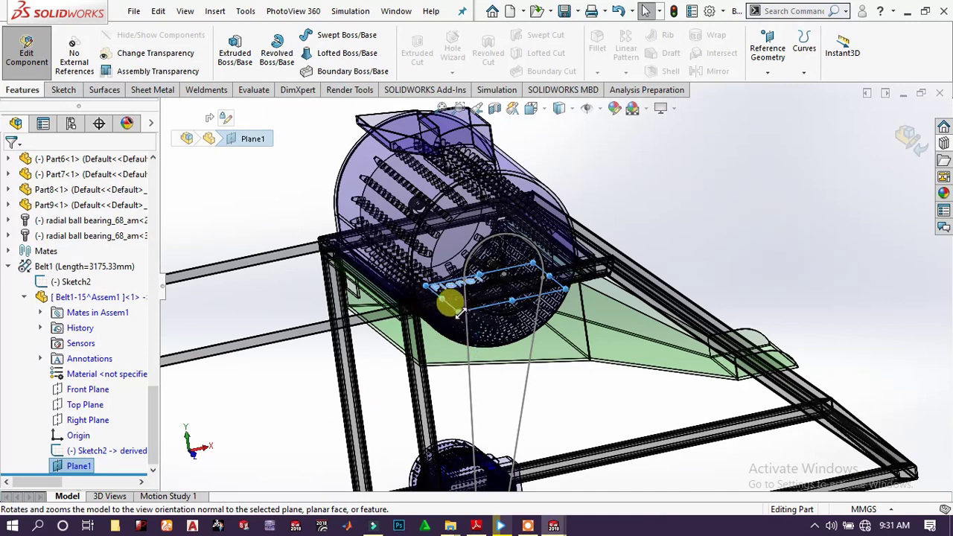
pyautogui.moveTo(326, 369); pyautogui.dragTo(311, 383)
pyautogui.click(311, 365)
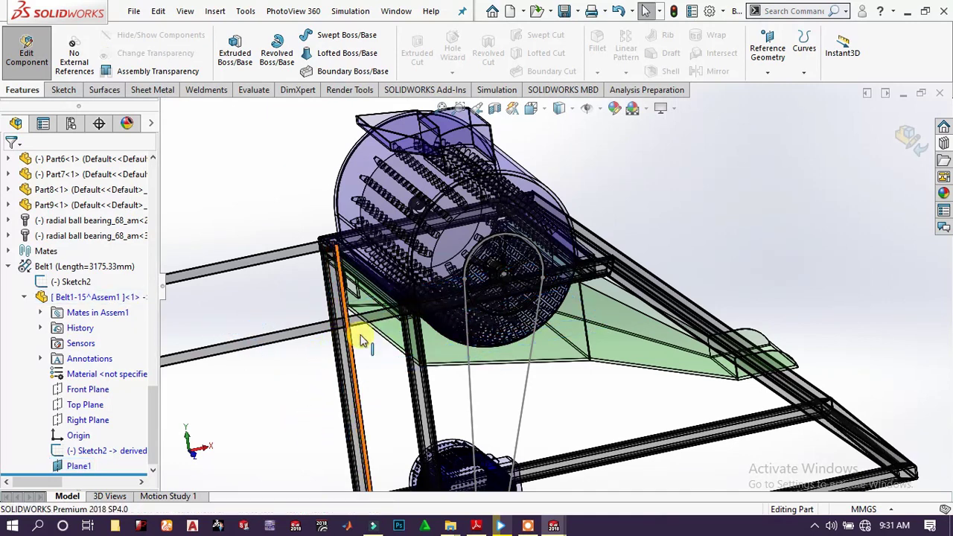
pyautogui.click(79, 465)
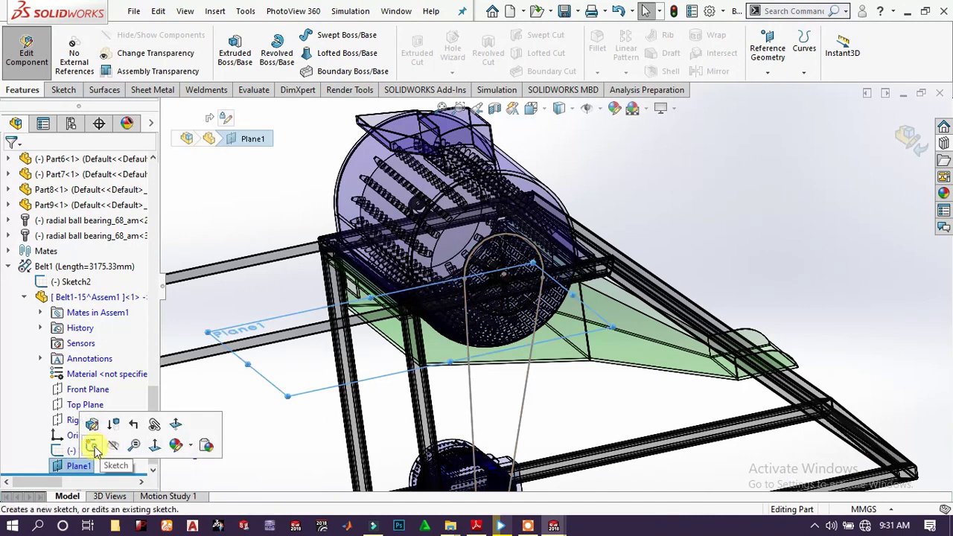
# - On Plane1, draw a short closed line profile at the belt path's end as Sketch3
pyautogui.click(92, 446)
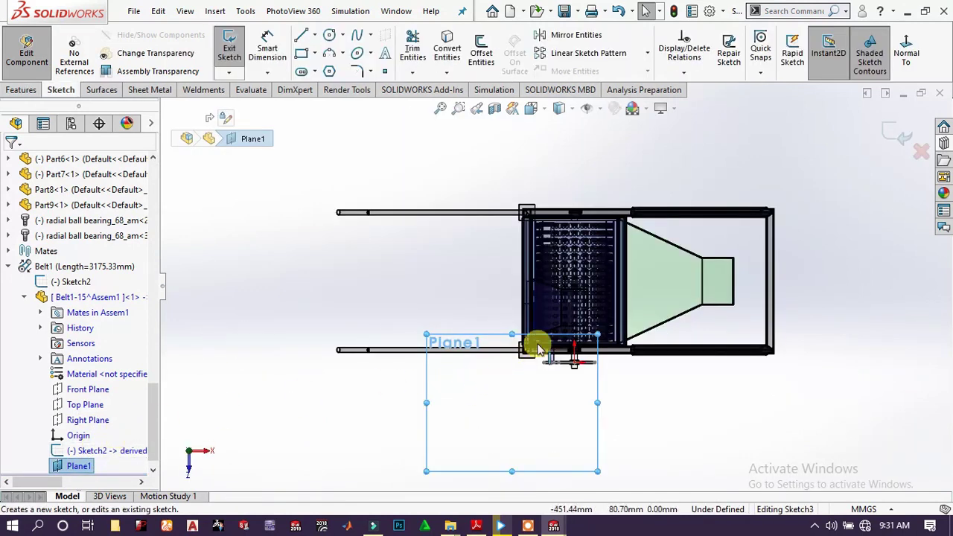
pyautogui.scroll(-5, 607, 365)
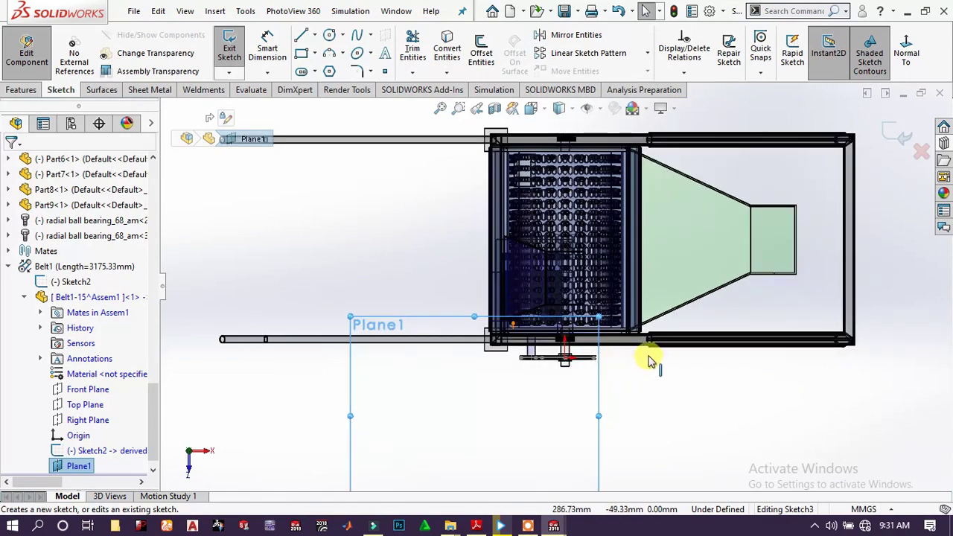
pyautogui.scroll(-4, 607, 349)
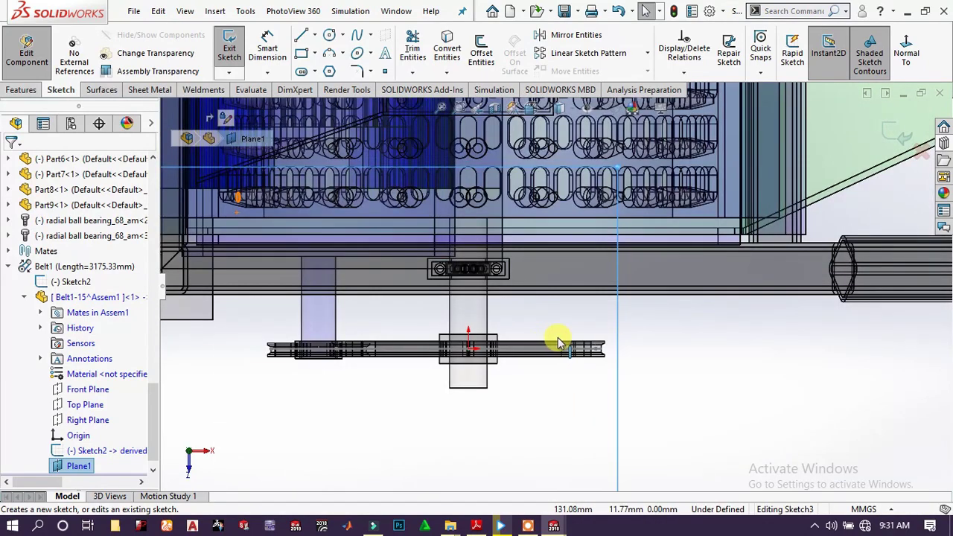
pyautogui.scroll(-3, 609, 341)
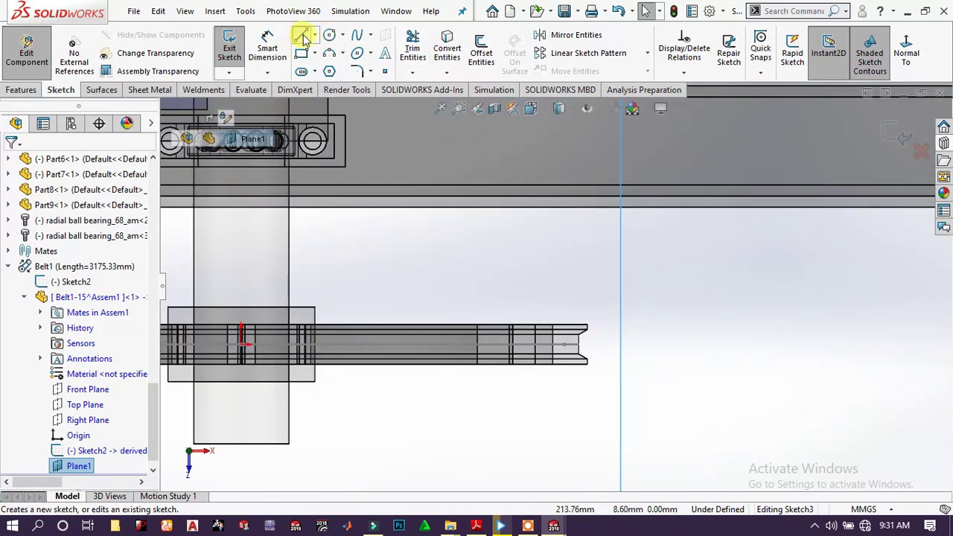
pyautogui.press('l')
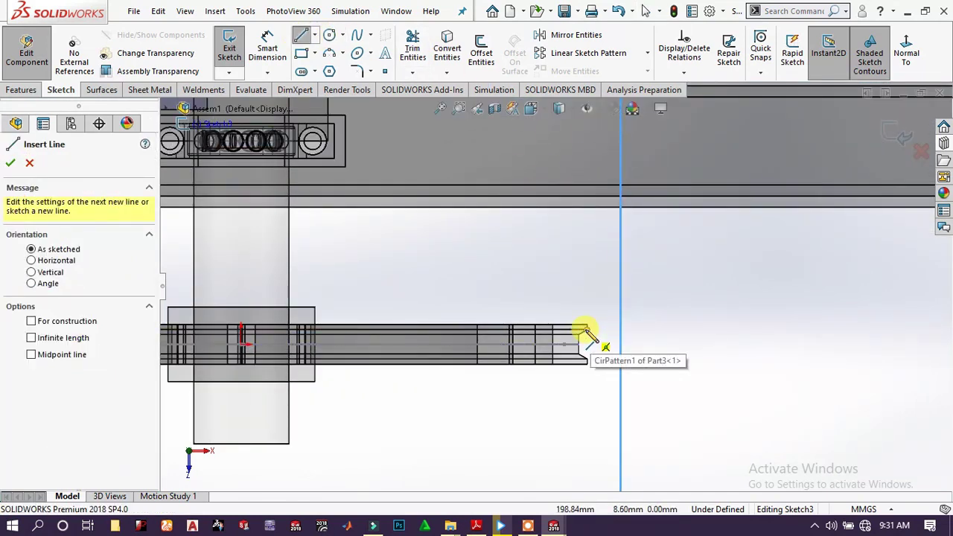
pyautogui.click(583, 332)
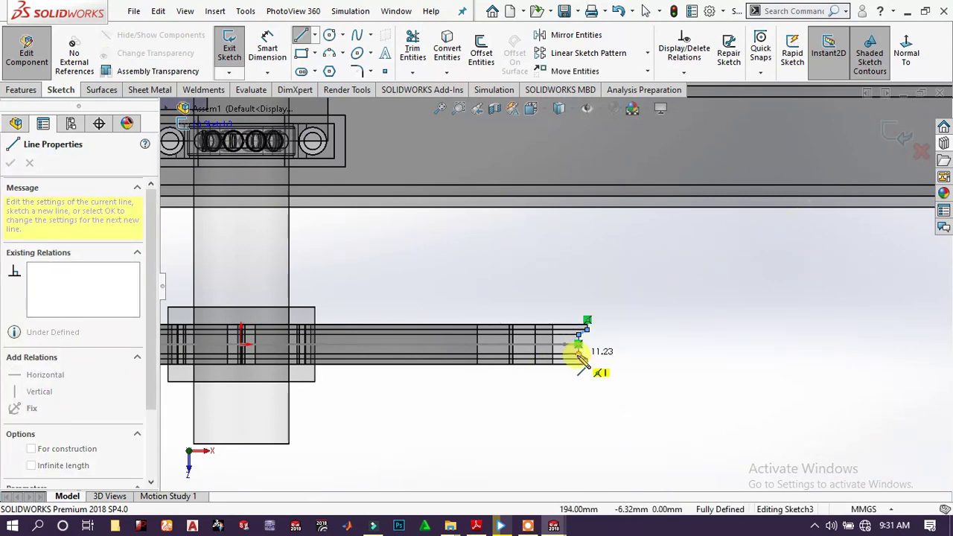
pyautogui.click(580, 360)
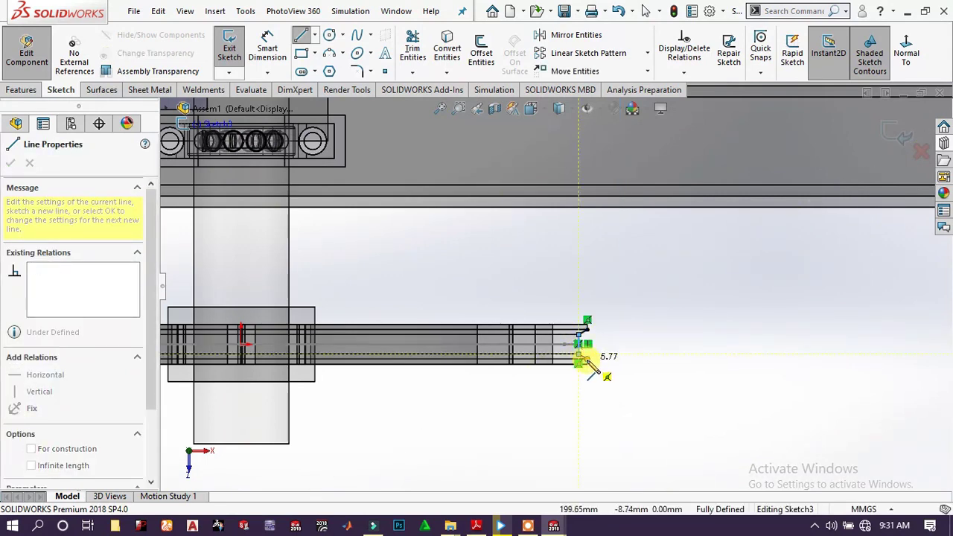
pyautogui.click(587, 343)
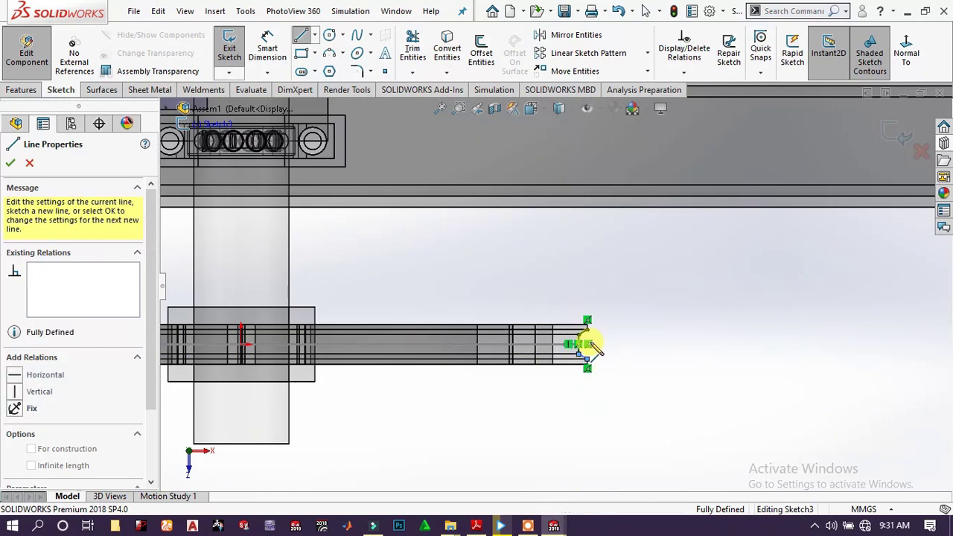
pyautogui.click(587, 325)
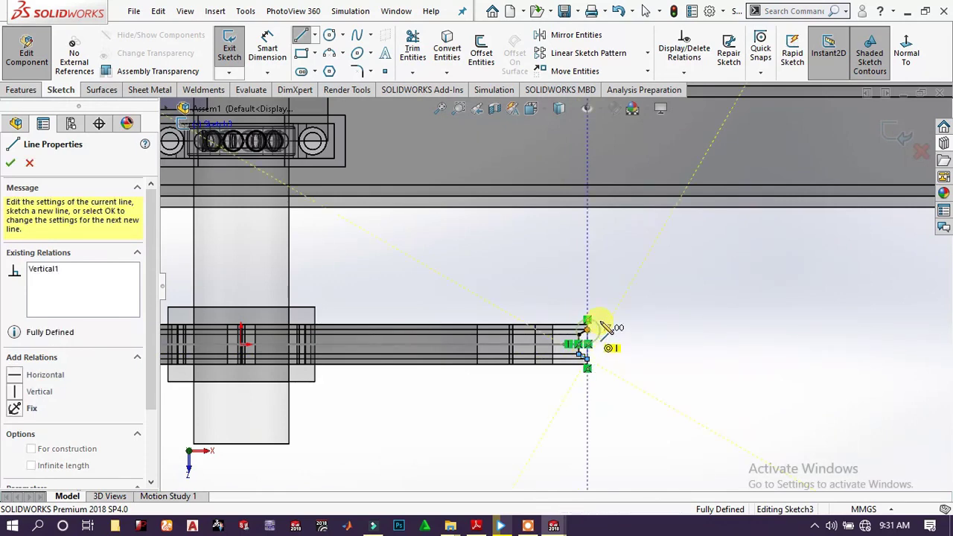
pyautogui.rightClick(660, 314)
pyautogui.click(676, 321)
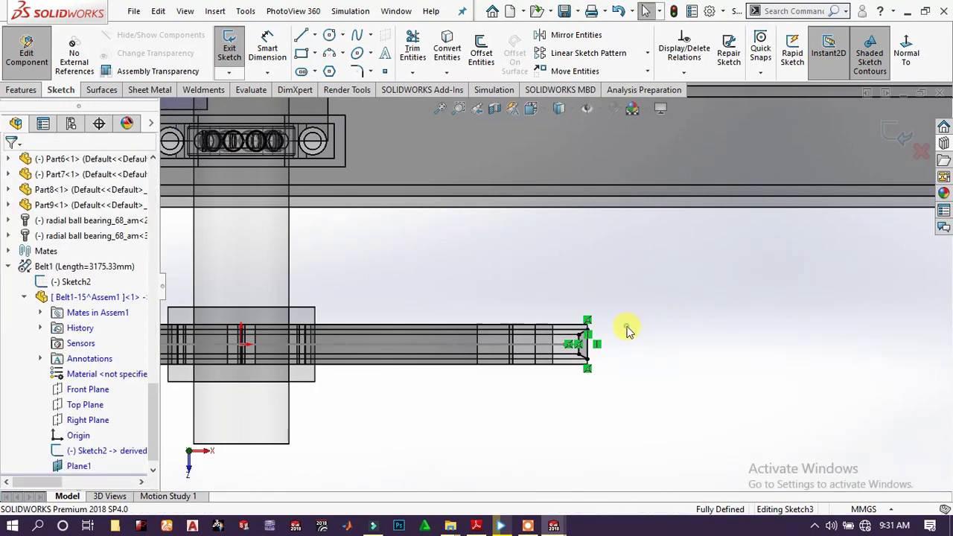
# - Sweep the Sketch3 profile along the Sketch2 pulley path to create the Sweep1 belt
pyautogui.click(23, 90)
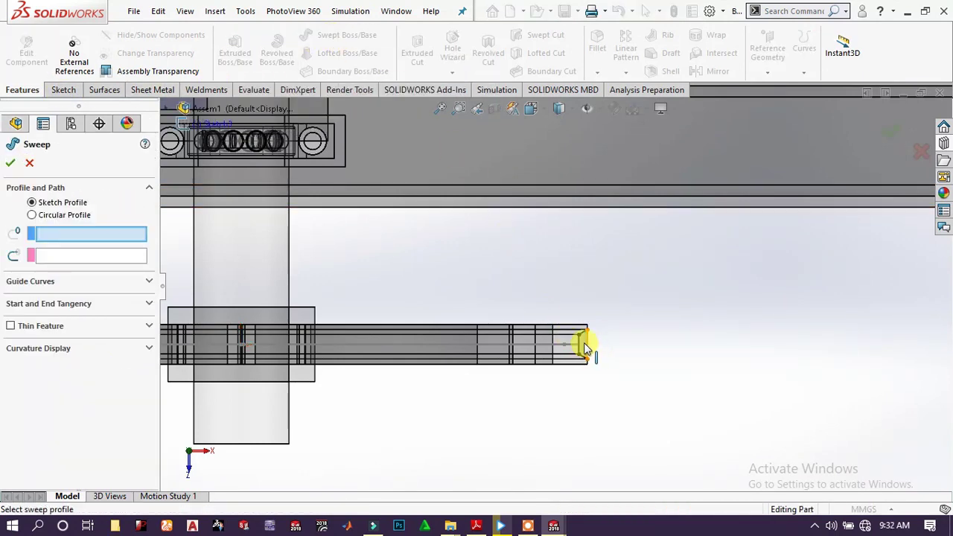
pyautogui.click(586, 348)
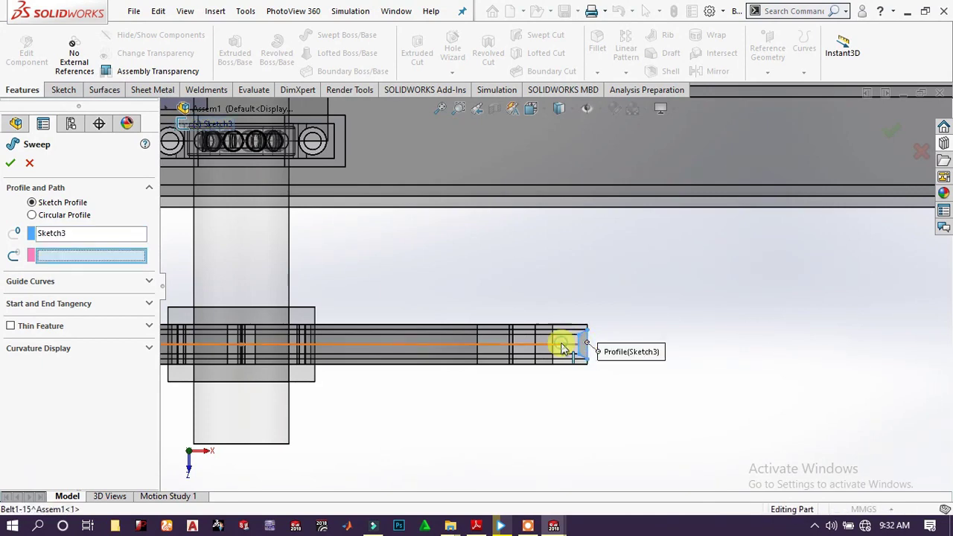
pyautogui.click(563, 345)
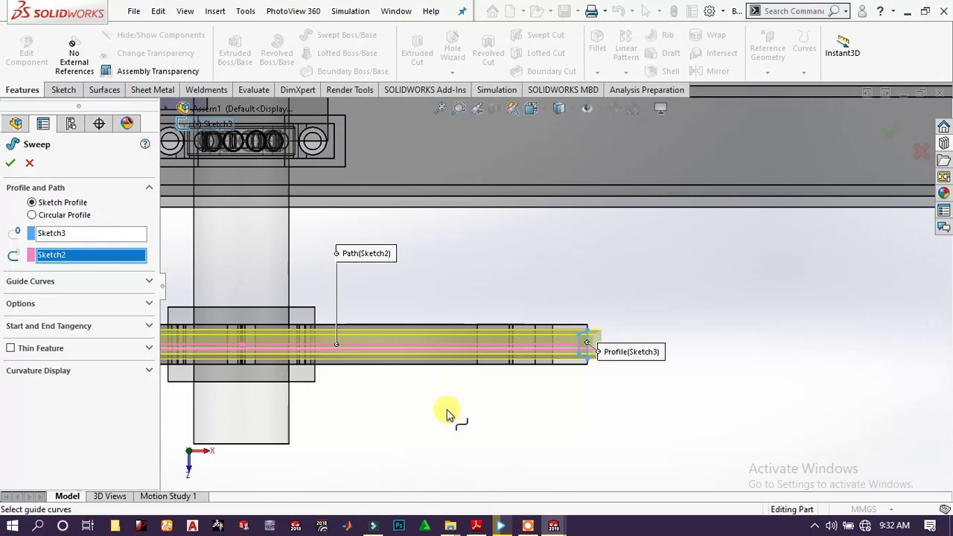
pyautogui.scroll(3, 447, 414)
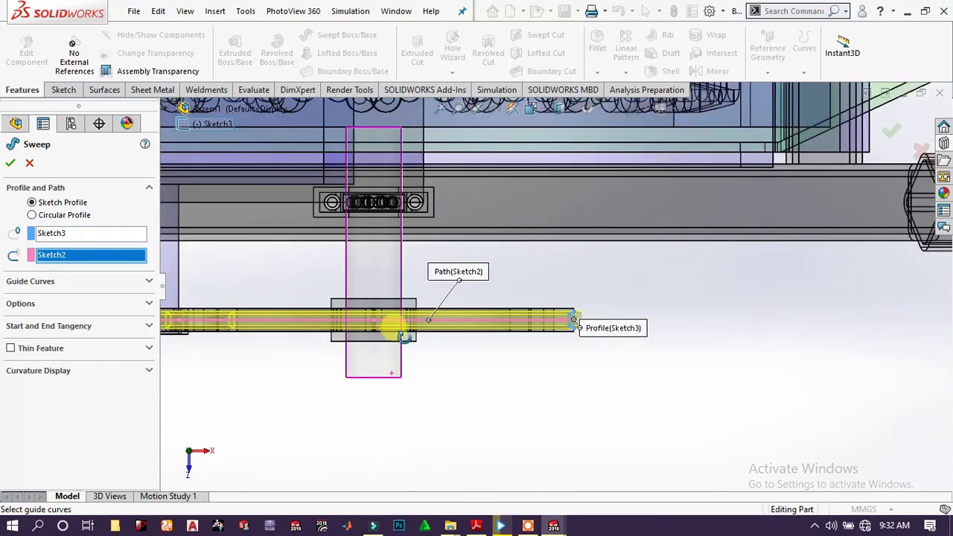
pyautogui.moveTo(394, 323); pyautogui.dragTo(394, 298, button='middle')
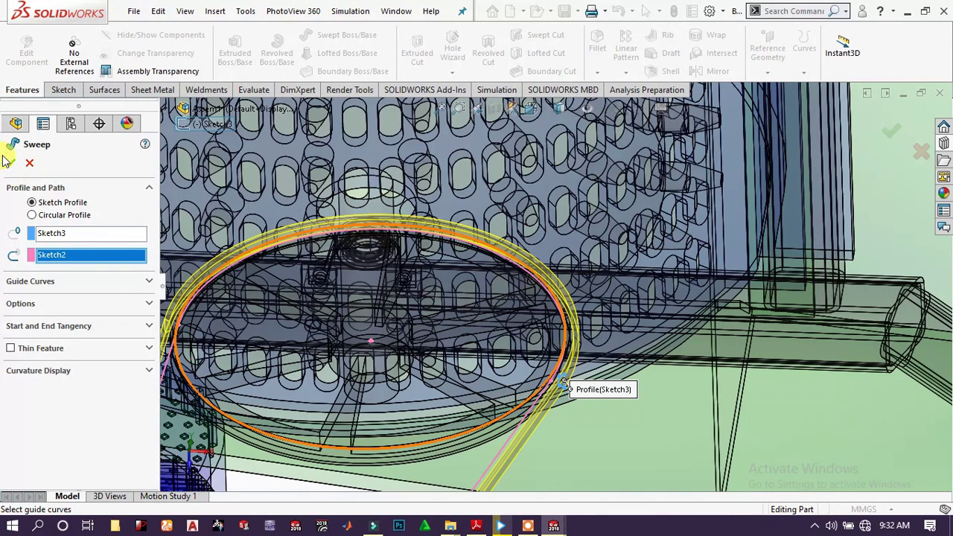
pyautogui.press('Return')
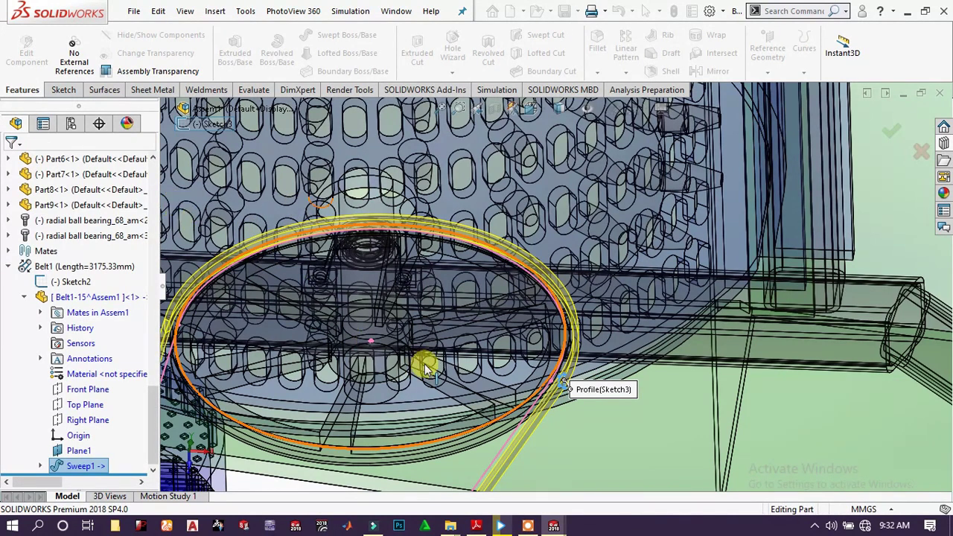
pyautogui.moveTo(453, 366); pyautogui.dragTo(484, 372, button='middle')
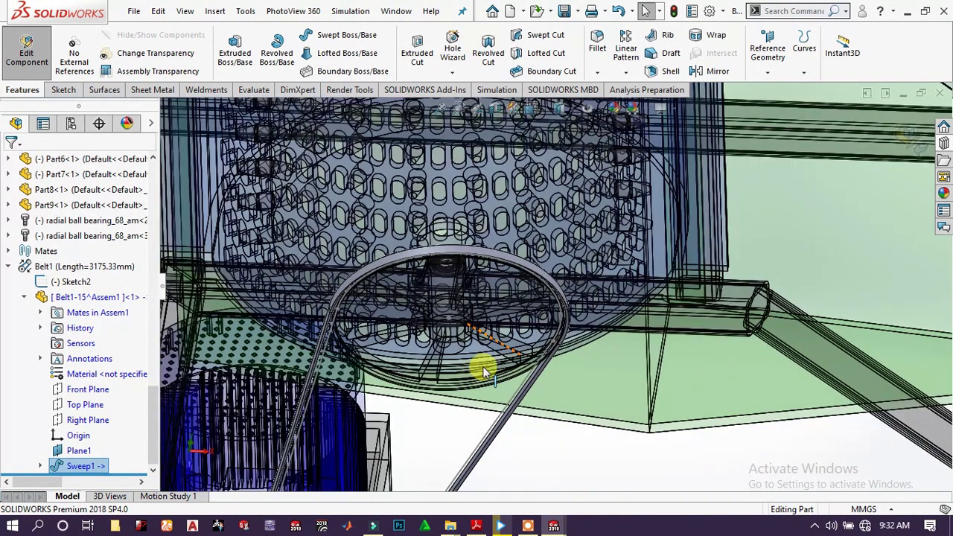
# - Exit the belt part editing and select the belt component in the assembly view
pyautogui.click(908, 140)
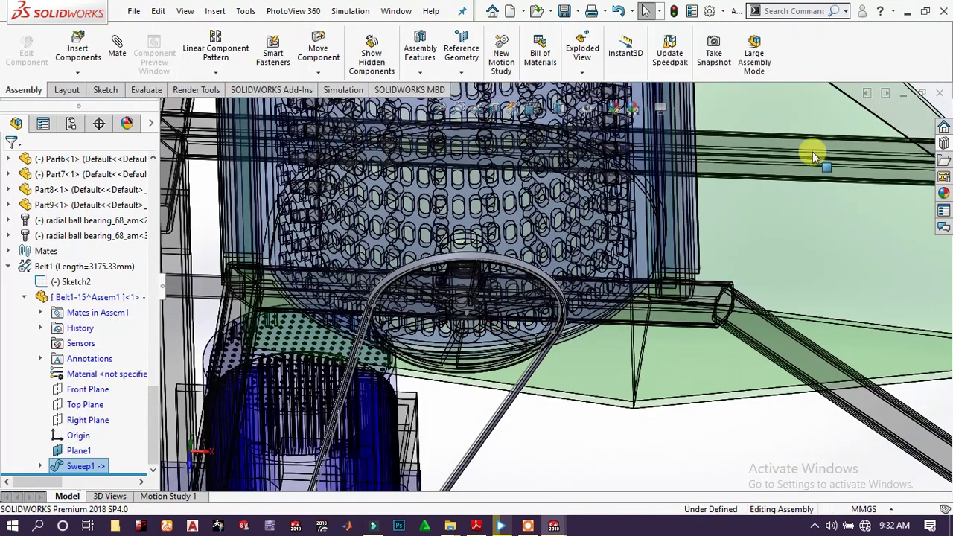
pyautogui.scroll(-5, 514, 264)
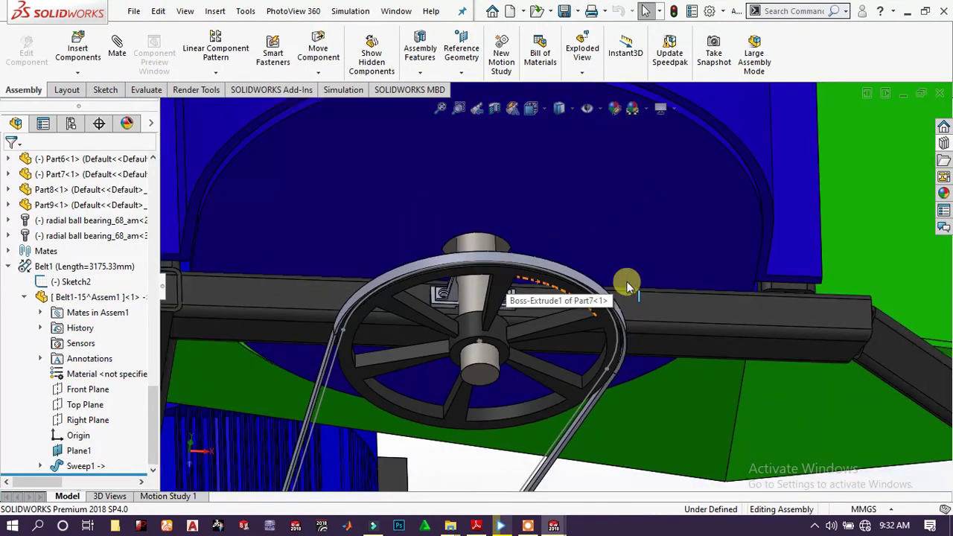
pyautogui.scroll(-6, 627, 282)
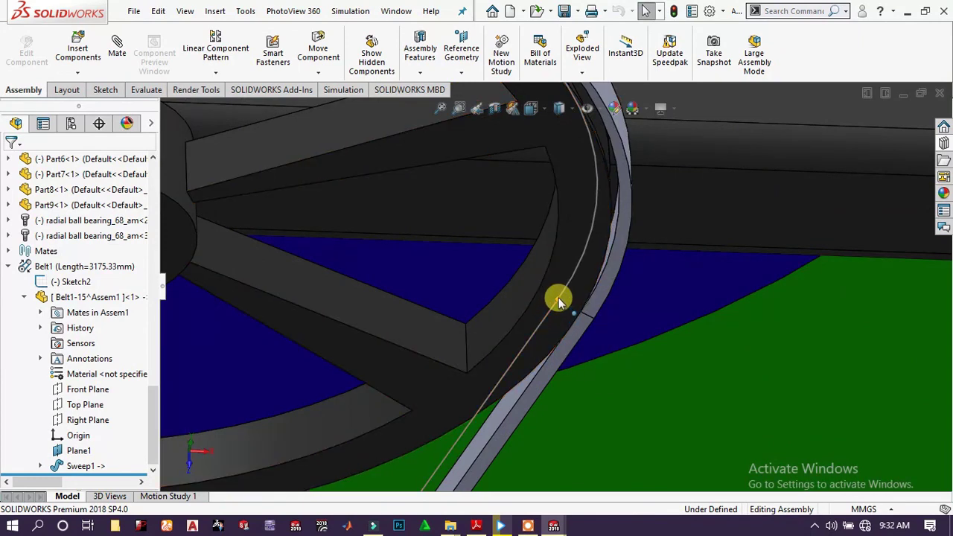
pyautogui.click(560, 301)
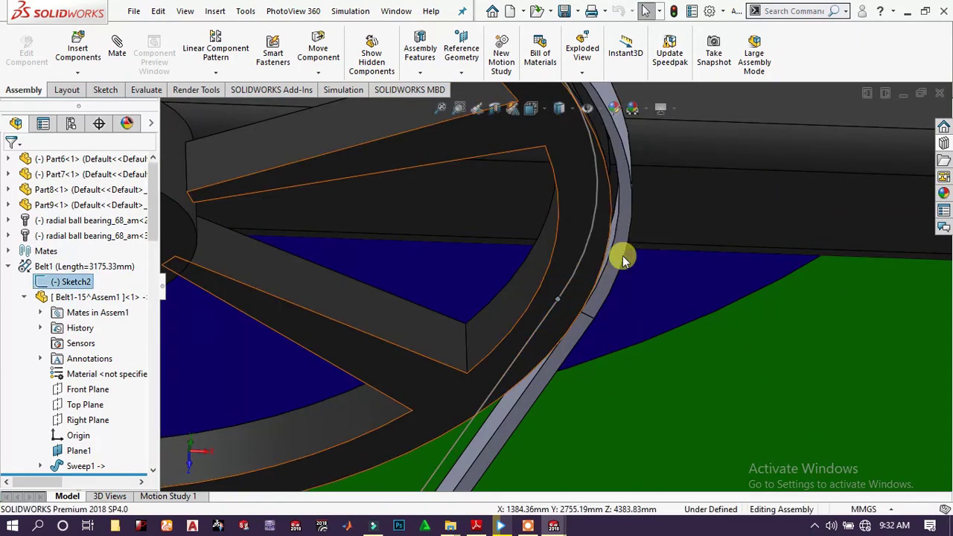
pyautogui.press('Escape')
pyautogui.scroll(8, 622, 256)
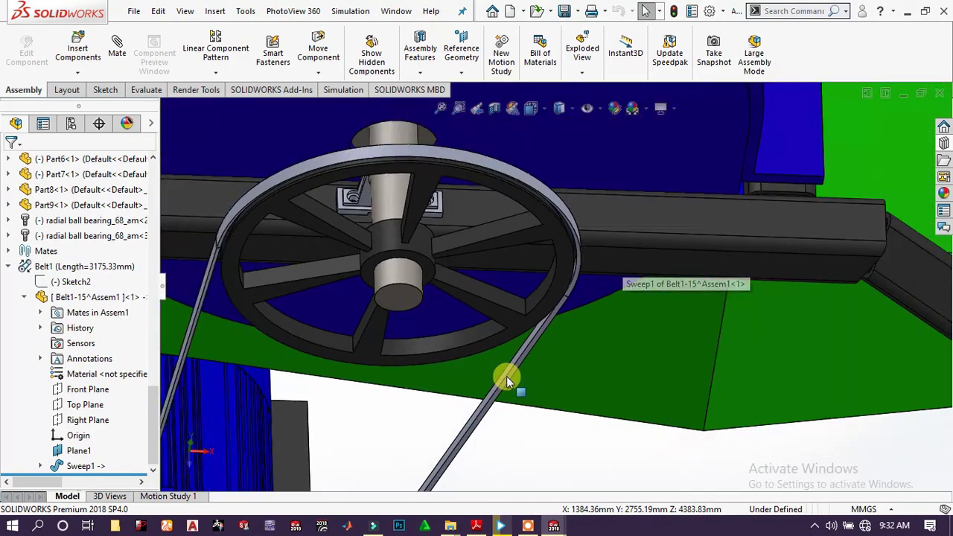
pyautogui.scroll(5, 506, 376)
pyautogui.moveTo(504, 340); pyautogui.dragTo(470, 300, button='middle')
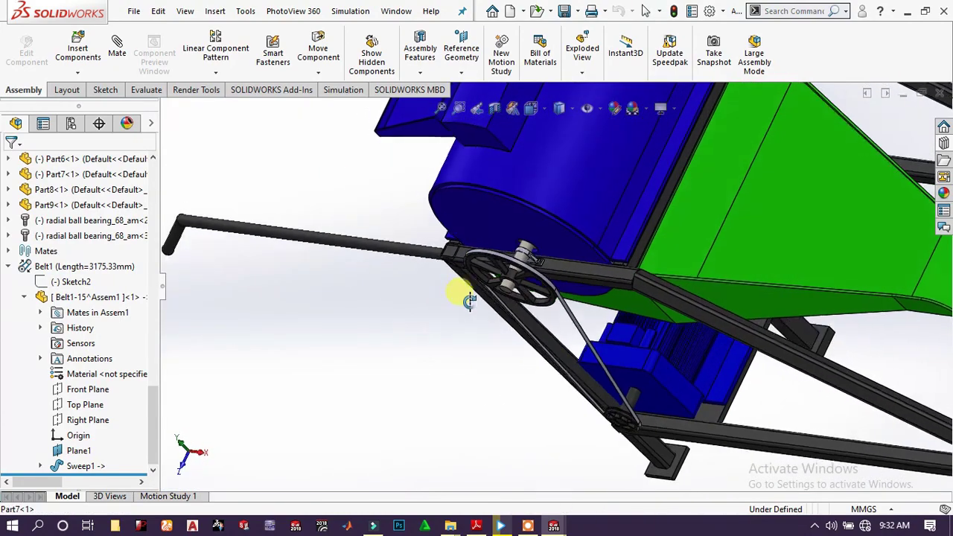
pyautogui.scroll(-8, 543, 249)
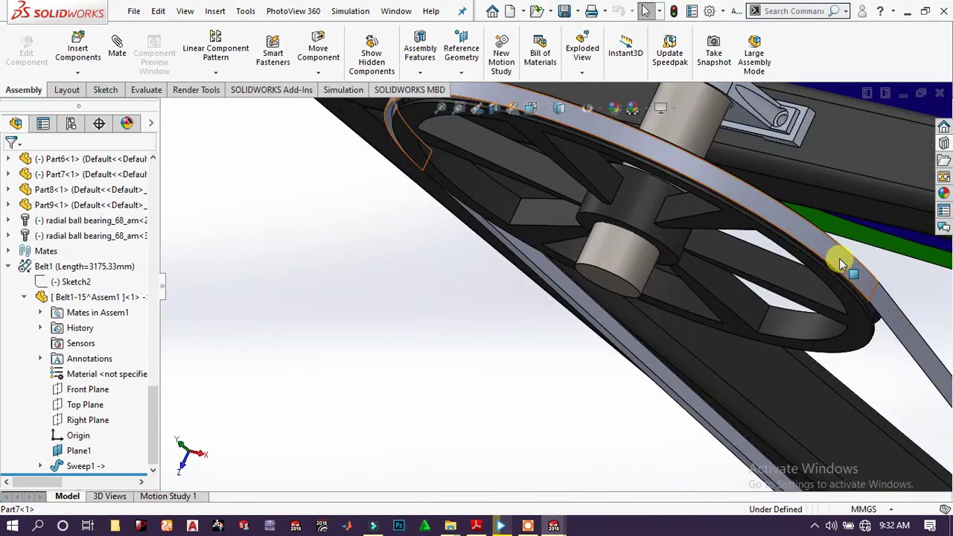
pyautogui.click(840, 265)
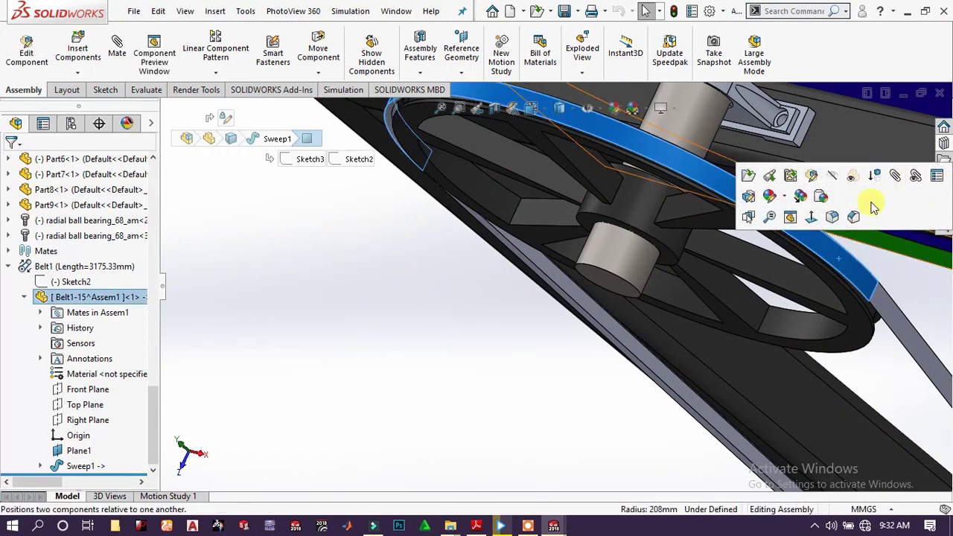
# - Give the belt component a dark grey appearance, RGB 64/64/64
pyautogui.click(773, 195)
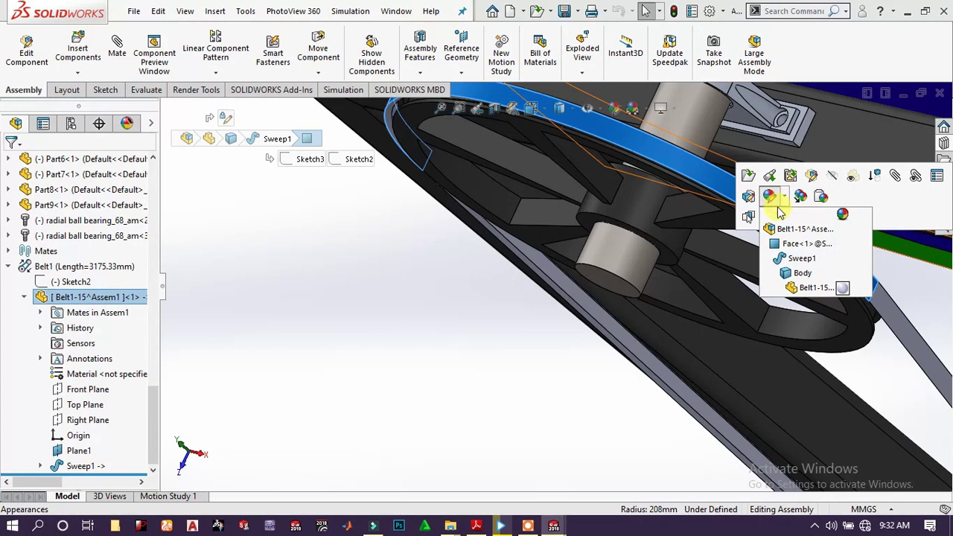
pyautogui.click(798, 259)
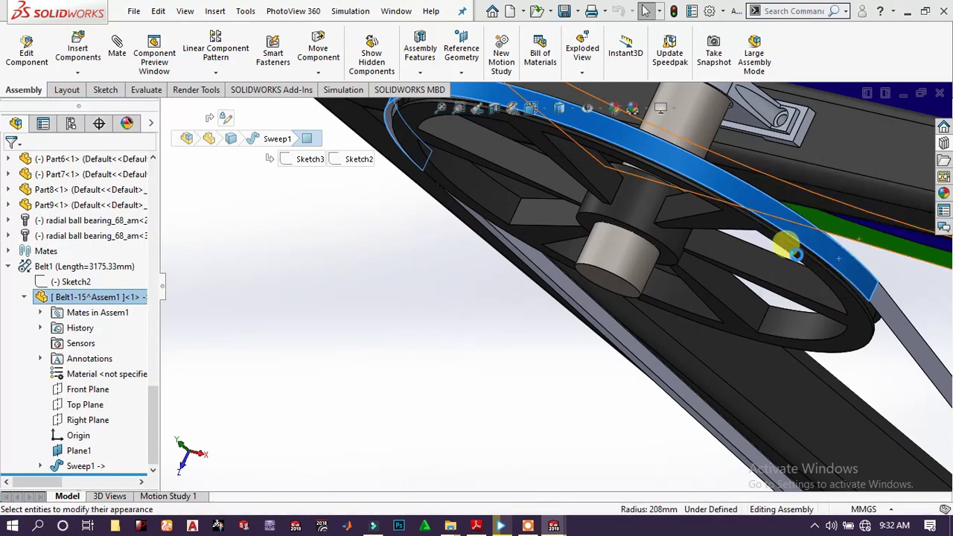
pyautogui.press('Escape')
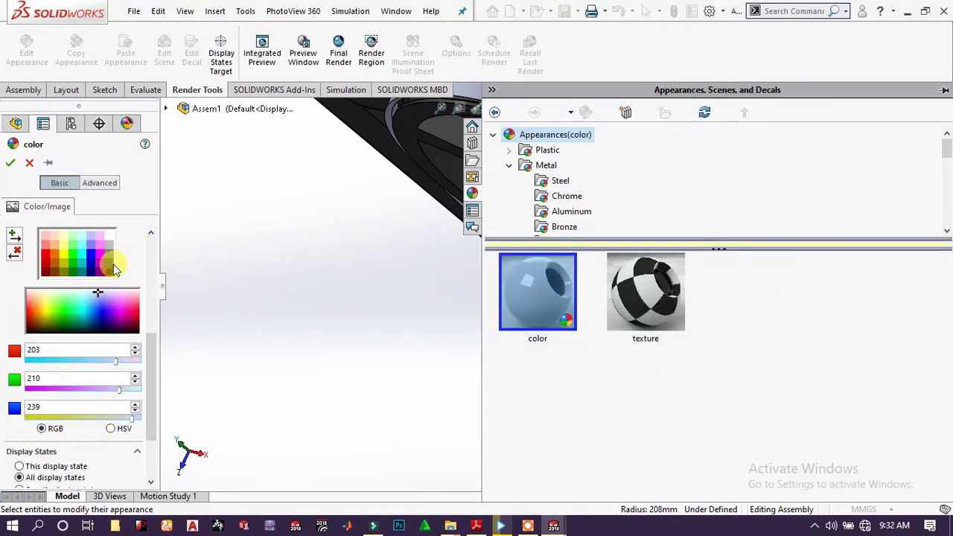
pyautogui.click(113, 266)
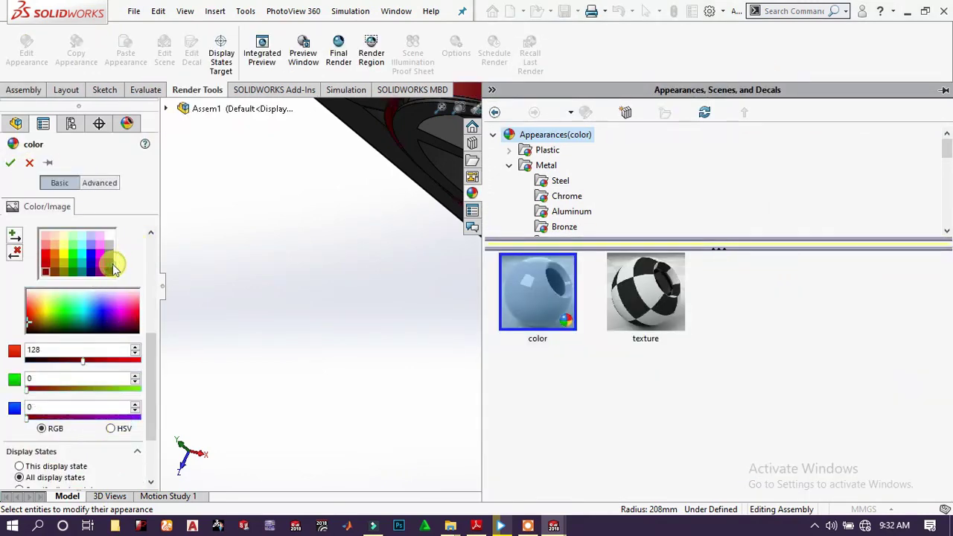
pyautogui.click(9, 162)
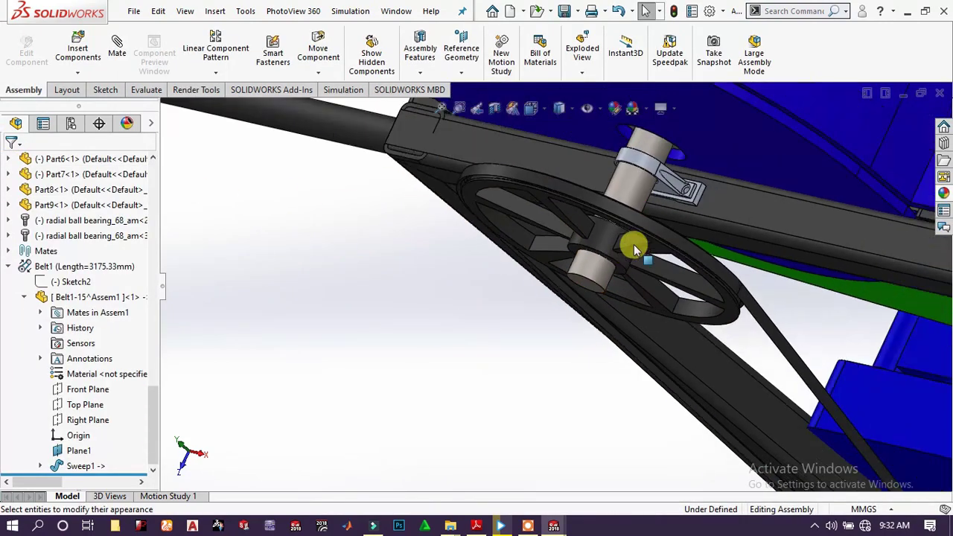
# - Inspect the drive, selecting the pulley's 85mm circular edge, the motor pulley and motor body
pyautogui.scroll(3, 634, 245)
pyautogui.moveTo(579, 273); pyautogui.dragTo(604, 238, button='middle')
pyautogui.scroll(-2, 604, 238)
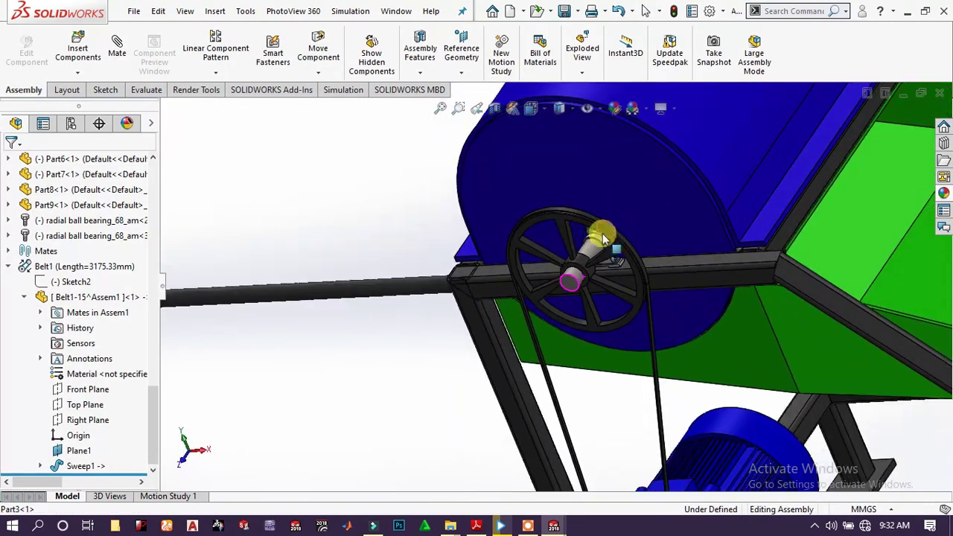
pyautogui.scroll(-1, 604, 239)
pyautogui.click(559, 268)
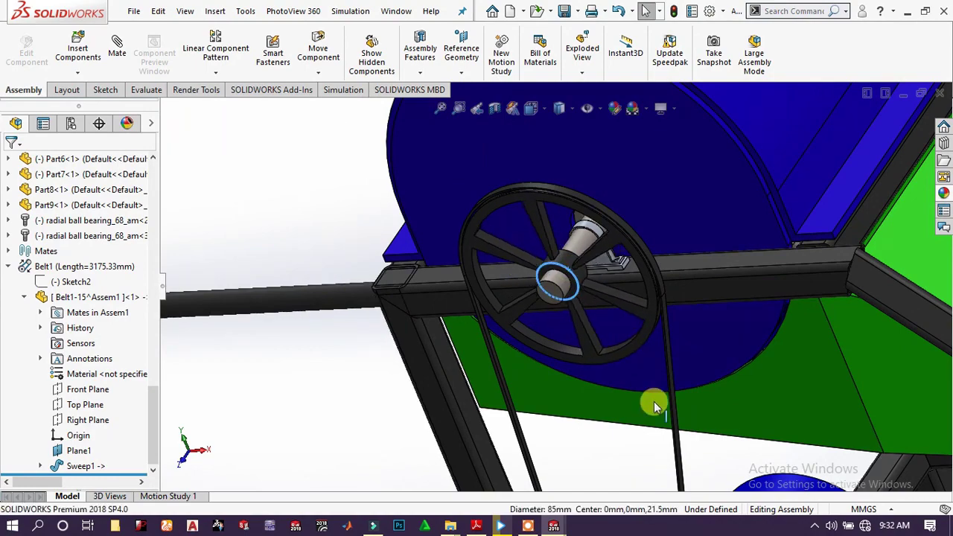
pyautogui.scroll(3, 623, 350)
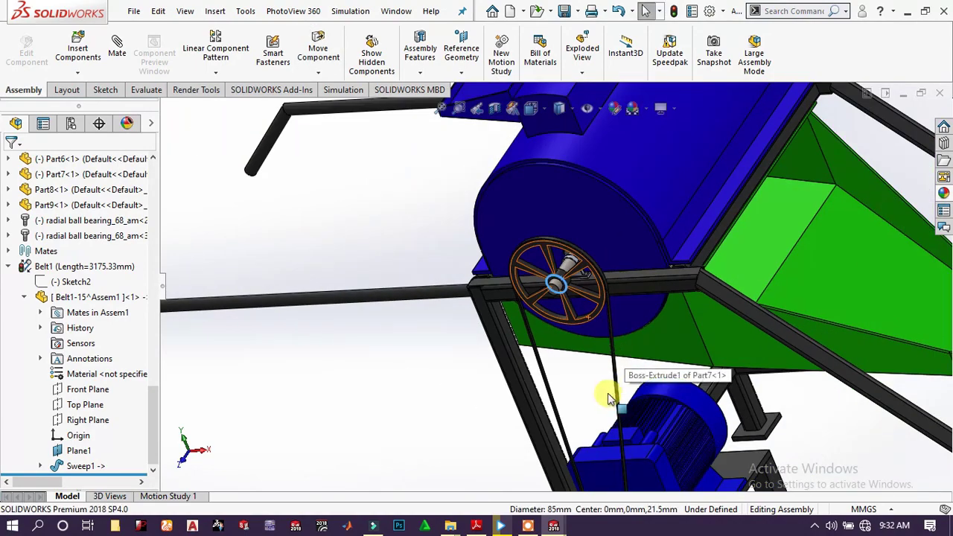
pyautogui.scroll(2, 610, 399)
pyautogui.scroll(-6, 588, 395)
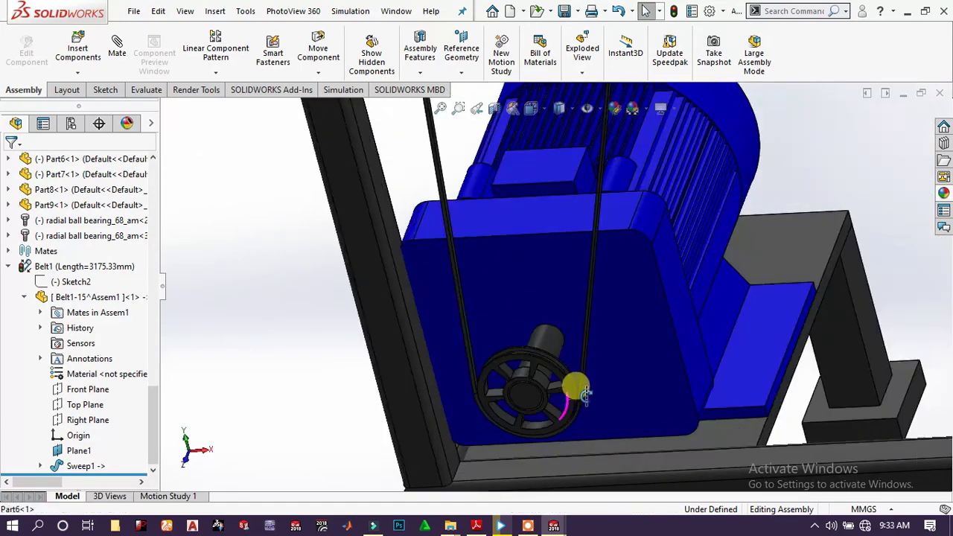
pyautogui.moveTo(587, 393); pyautogui.dragTo(546, 363, button='middle')
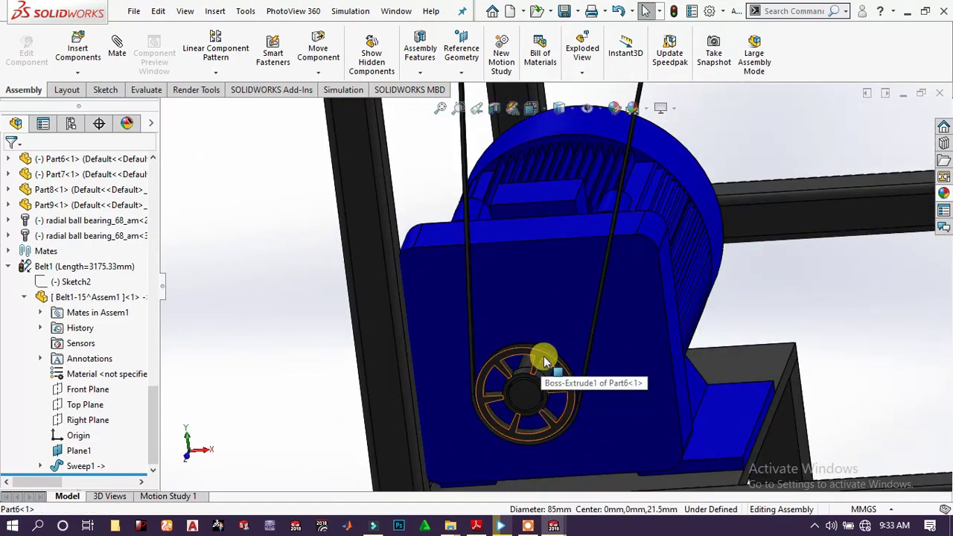
pyautogui.click(546, 363)
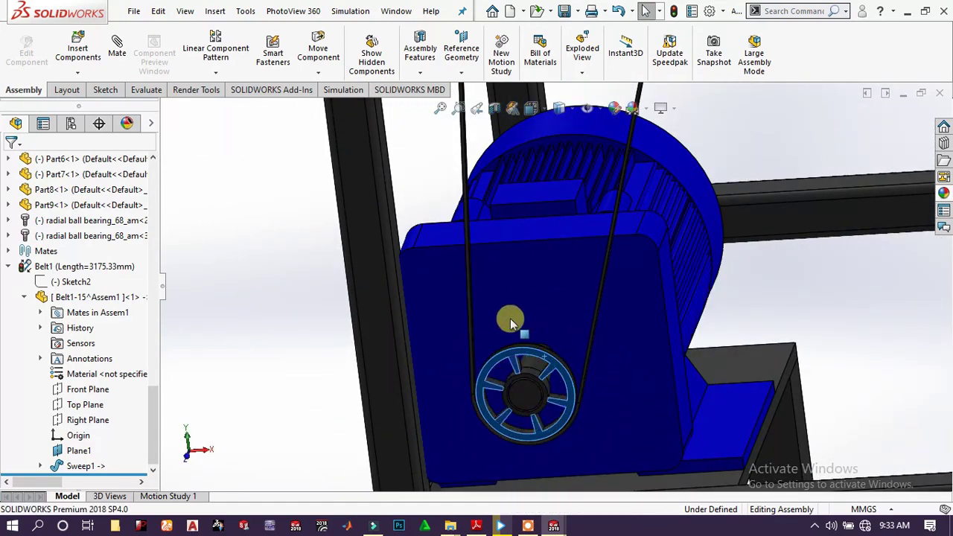
pyautogui.click(547, 296)
# - Select the motor's 150mm circular edge, then clear the selection
pyautogui.scroll(3, 551, 294)
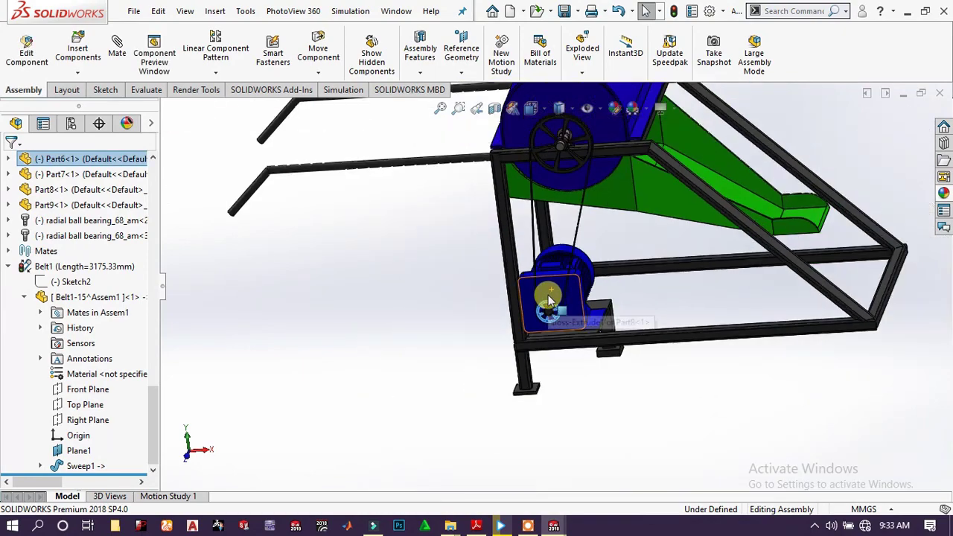
pyautogui.scroll(-2, 555, 292)
pyautogui.scroll(3, 551, 313)
pyautogui.scroll(-2, 570, 257)
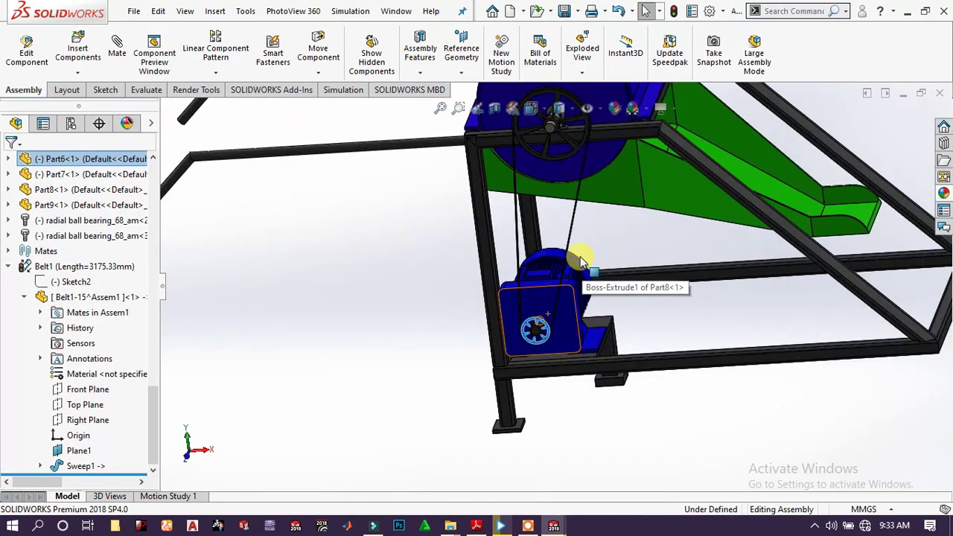
pyautogui.scroll(1, 574, 251)
pyautogui.scroll(-2, 564, 234)
pyautogui.scroll(-3, 549, 272)
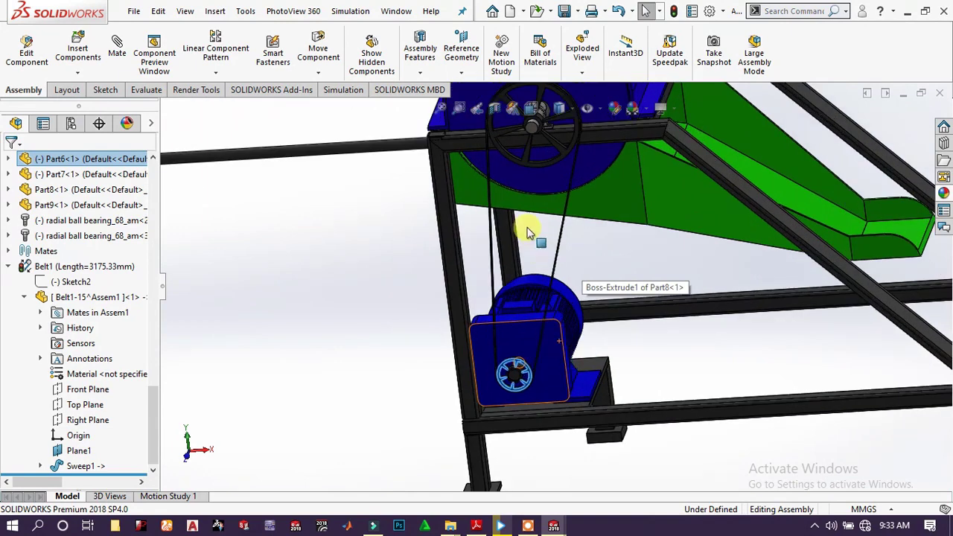
pyautogui.scroll(-2, 528, 228)
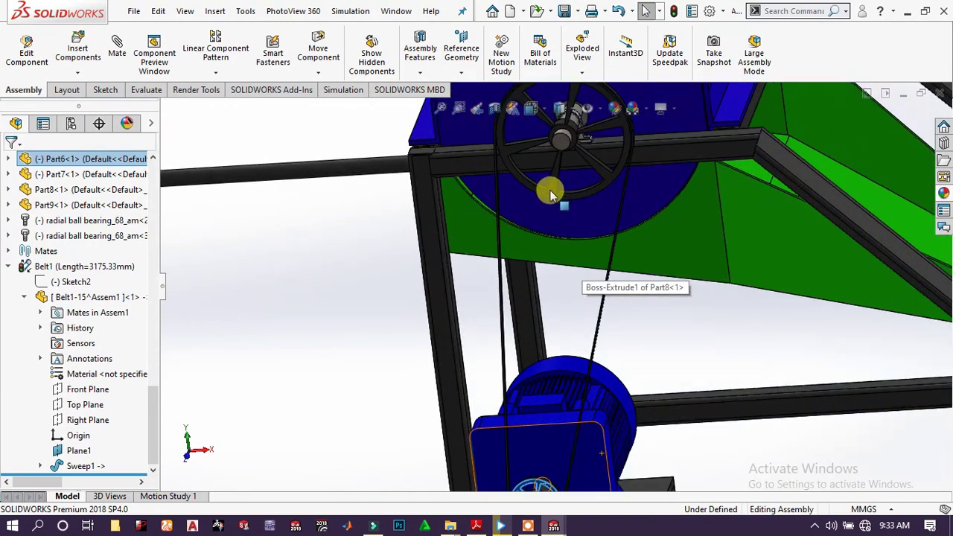
pyautogui.click(536, 484)
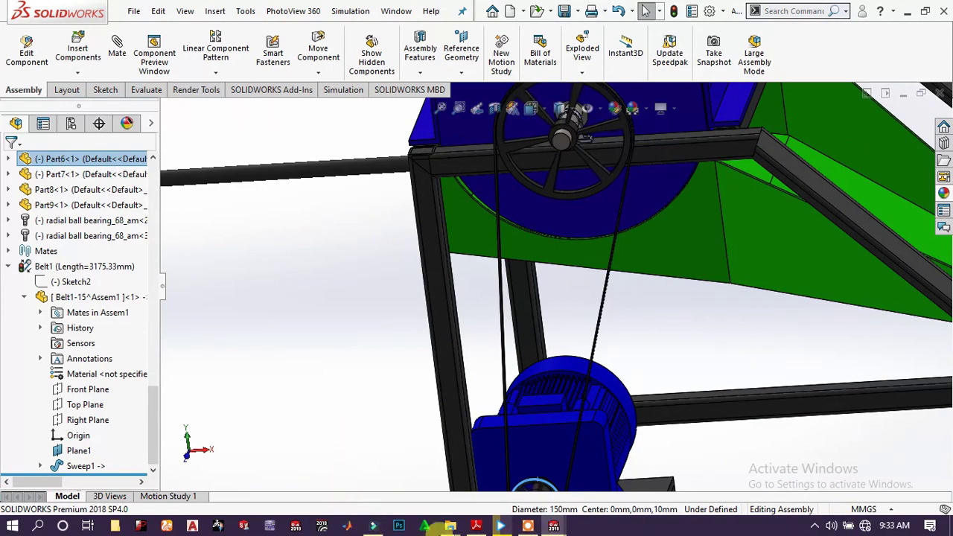
pyautogui.click(347, 415)
pyautogui.press('f')
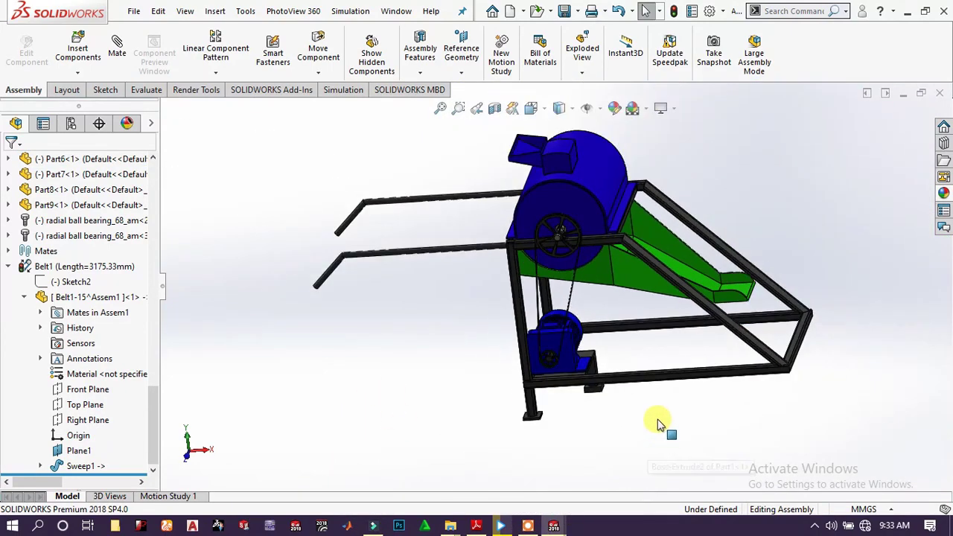
# - Shift the motor's small pulley slightly up-left, then orbit to an above-front view
pyautogui.scroll(-8, 551, 350)
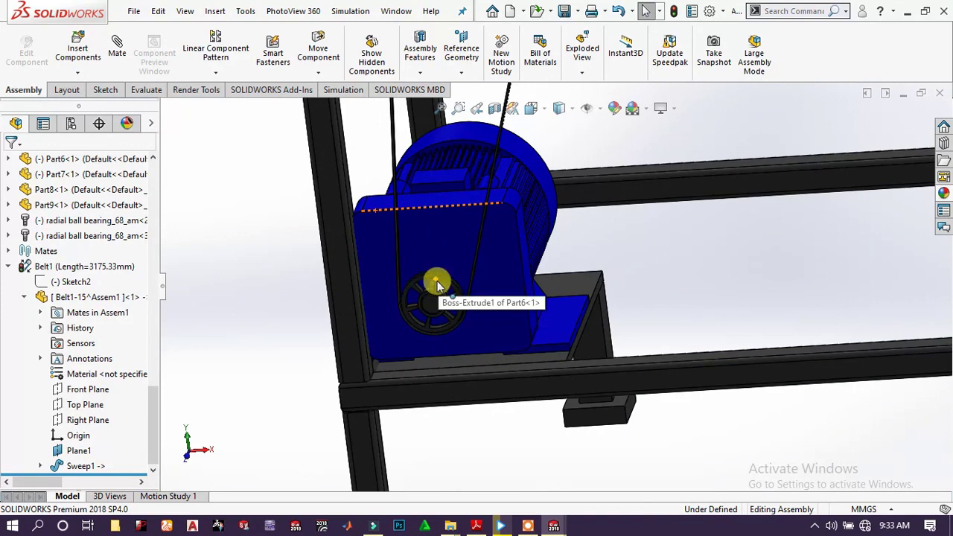
pyautogui.moveTo(438, 281); pyautogui.dragTo(376, 324)
pyautogui.scroll(8, 378, 245)
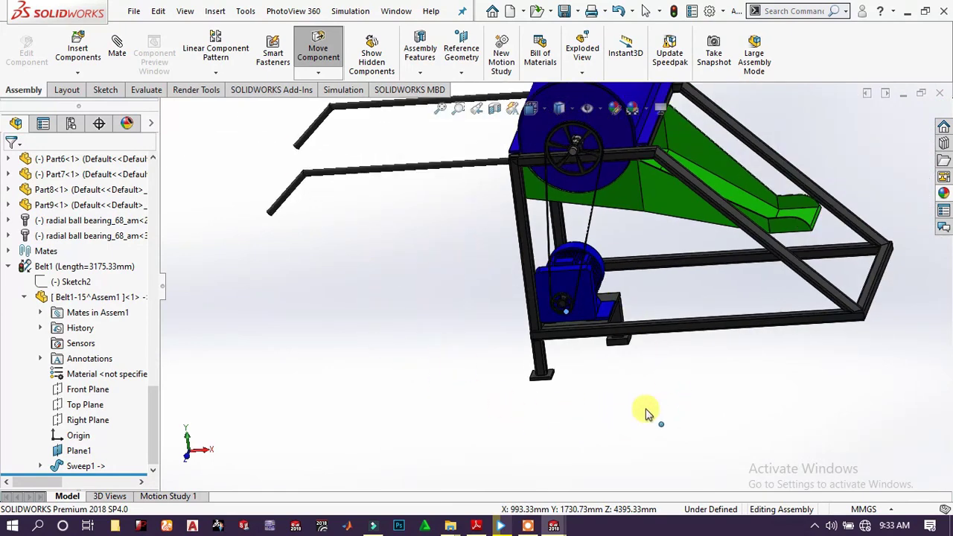
pyautogui.moveTo(647, 414); pyautogui.dragTo(429, 333)
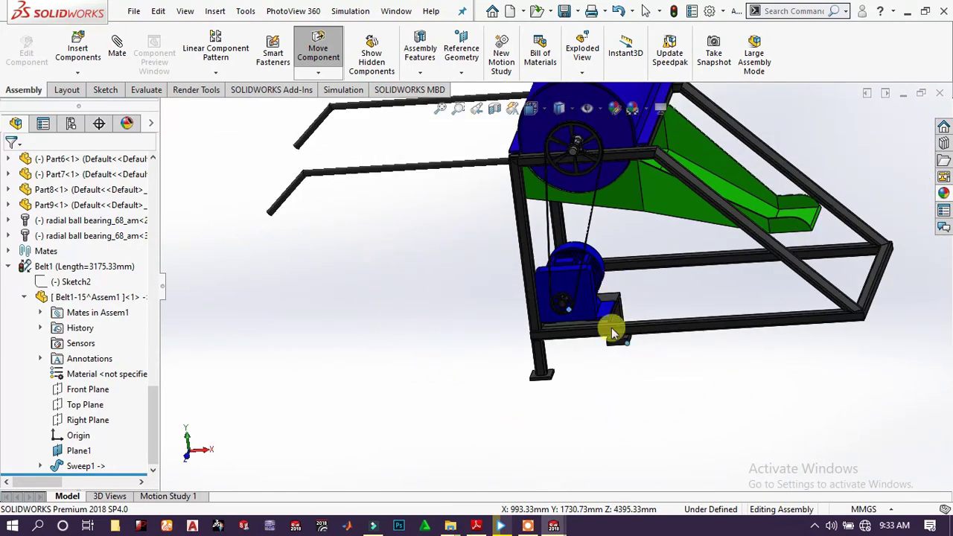
pyautogui.press('Escape')
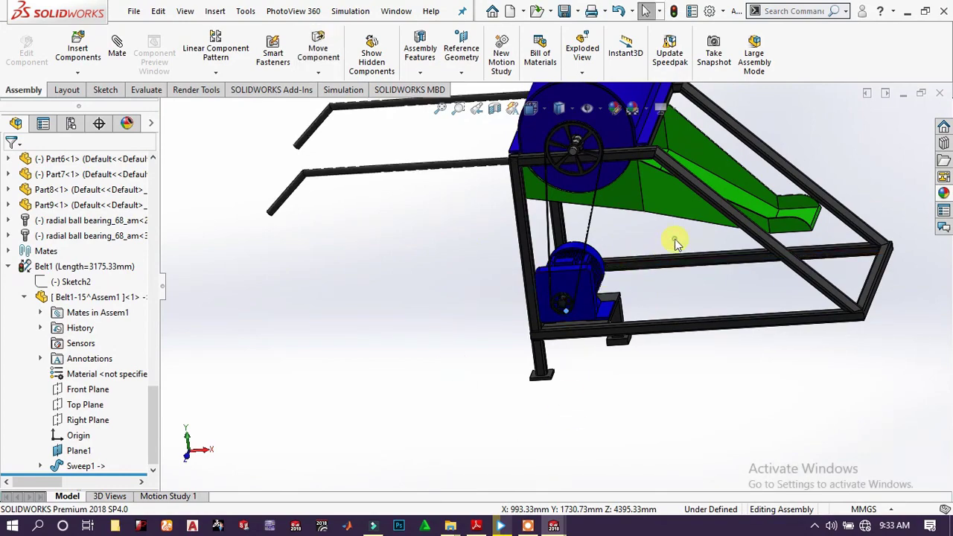
pyautogui.scroll(3, 687, 196)
pyautogui.scroll(-5, 584, 257)
pyautogui.moveTo(458, 319); pyautogui.dragTo(419, 316, button='middle')
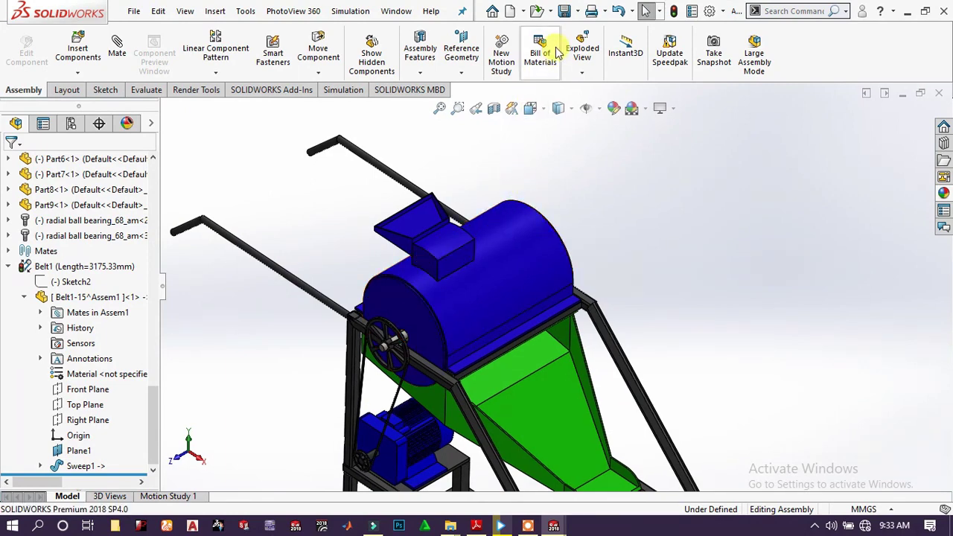
# - Save all documents with a rebuild, storing the virtual belt part Belt1-15 externally
pyautogui.click(565, 12)
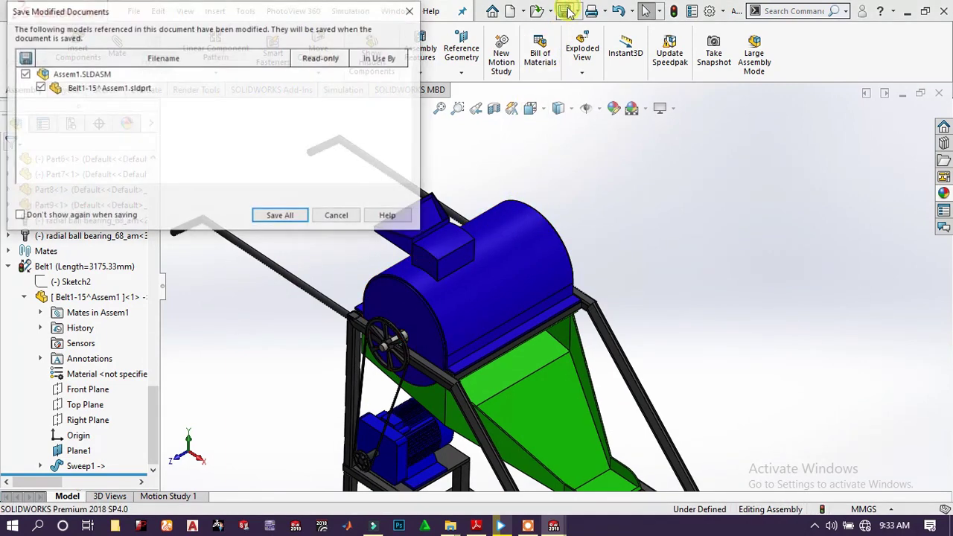
pyautogui.click(288, 217)
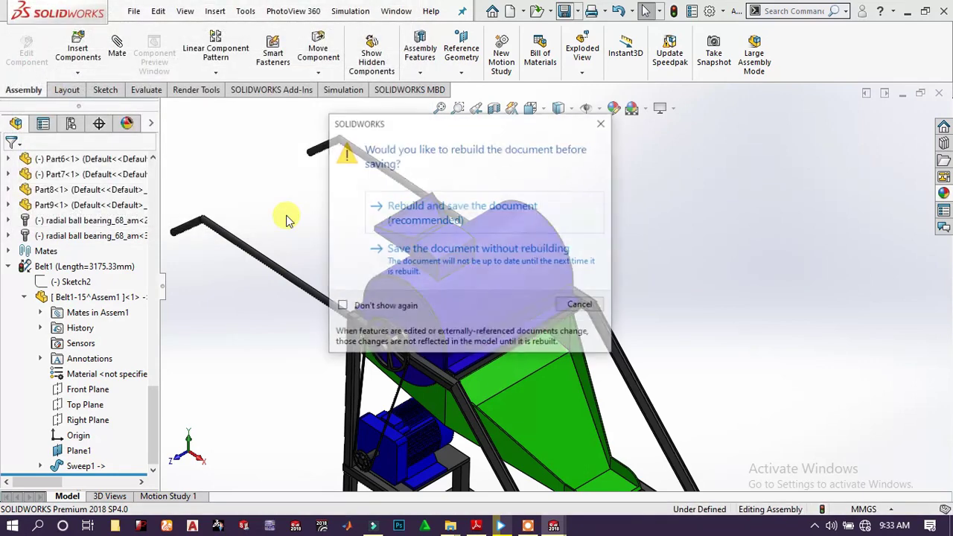
pyautogui.click(453, 207)
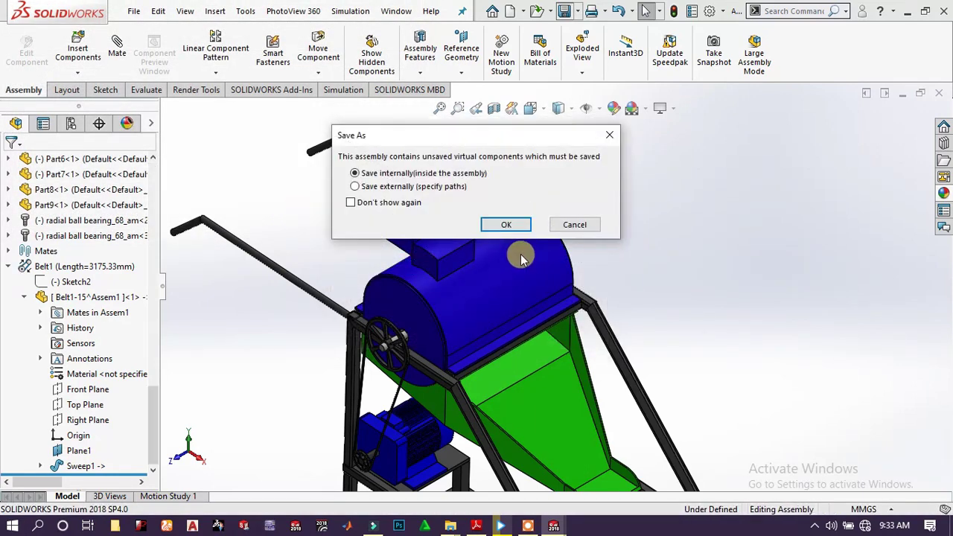
pyautogui.click(402, 193)
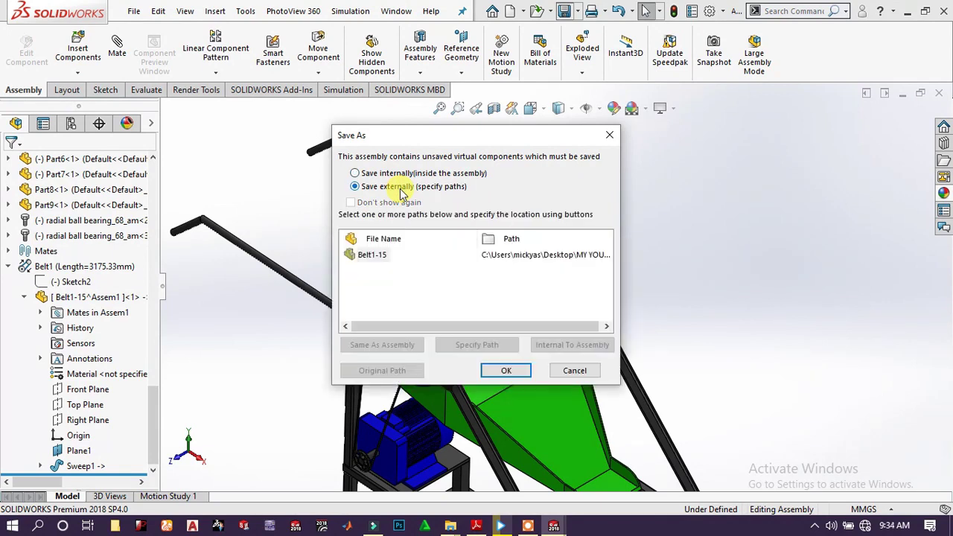
pyautogui.click(506, 371)
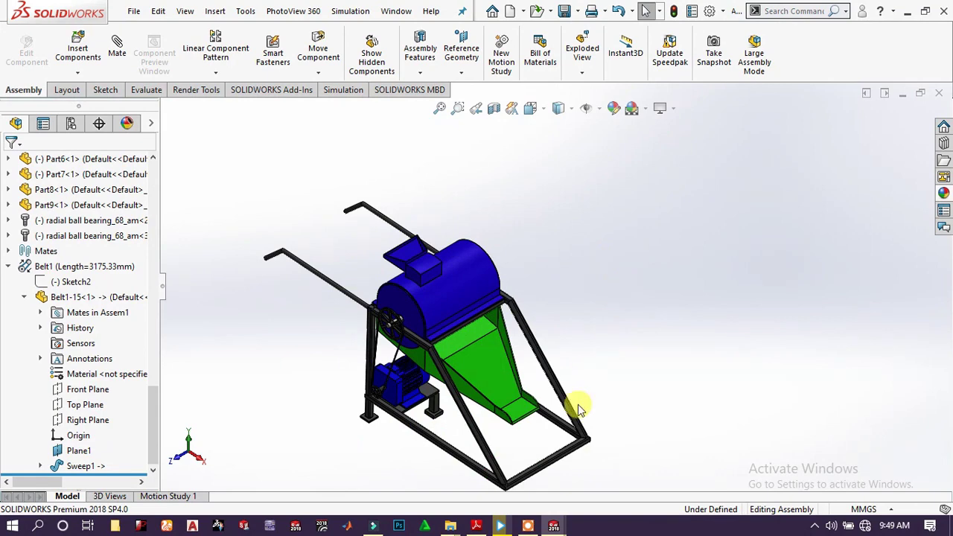
# - Select the frame tube and edit the frame part within the assembly
pyautogui.scroll(-5, 580, 409)
pyautogui.click(570, 449)
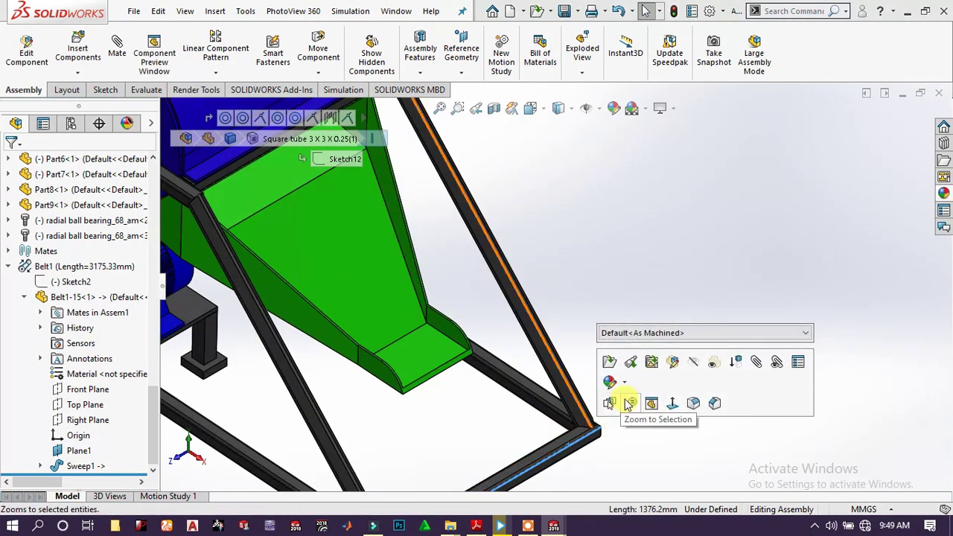
pyautogui.click(672, 362)
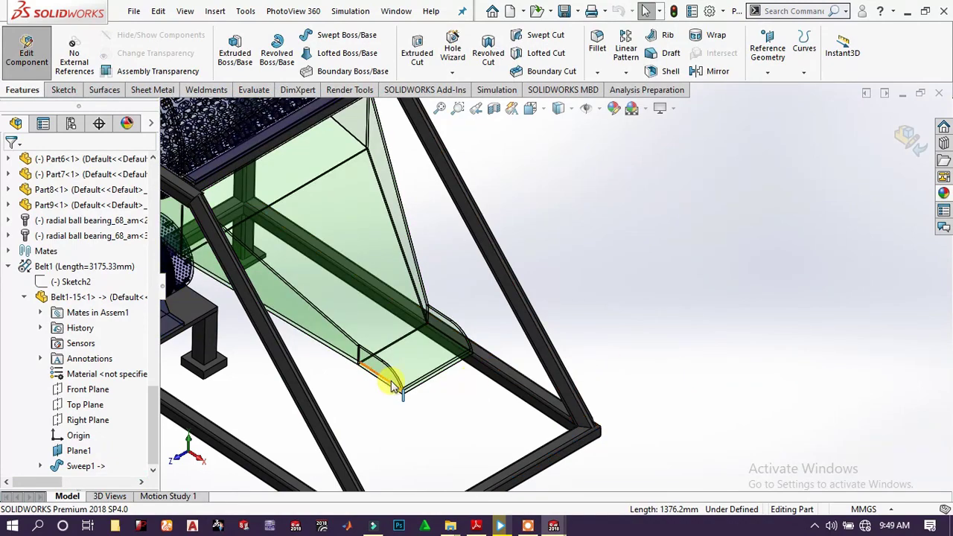
pyautogui.scroll(3, 391, 383)
pyautogui.scroll(2, 533, 372)
pyautogui.scroll(2, 230, 160)
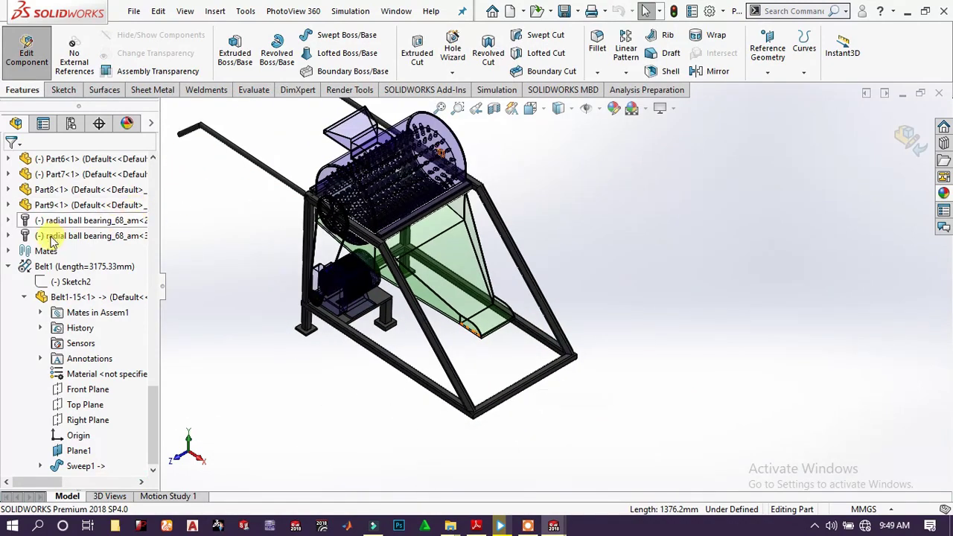
pyautogui.scroll(15, 60, 257)
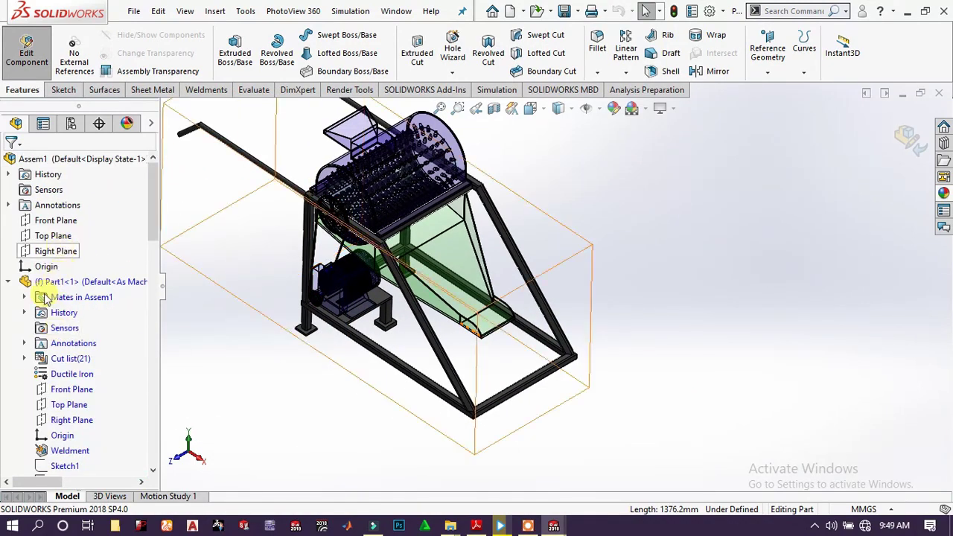
pyautogui.scroll(-3, 44, 333)
pyautogui.scroll(-6, 79, 337)
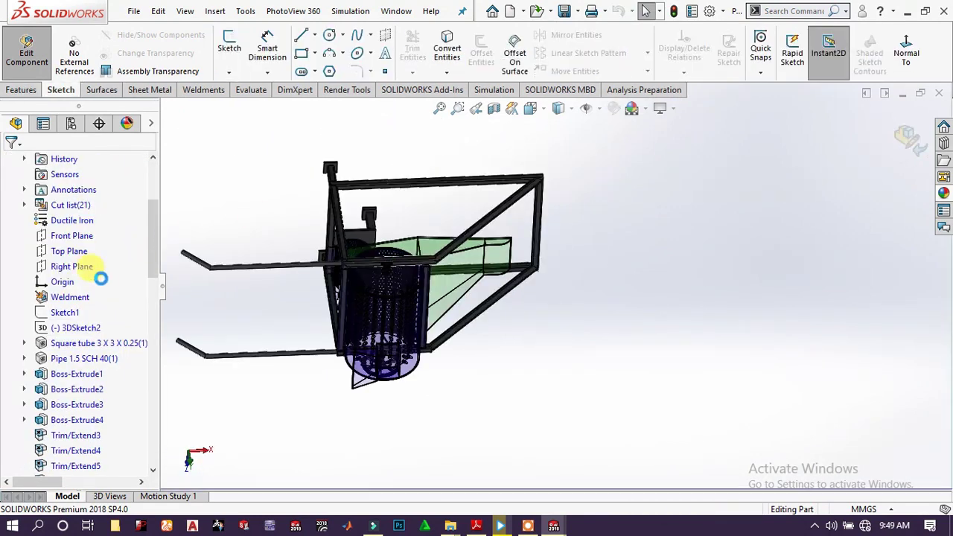
# - Open 3DSketch2 for editing and orbit to view its dimensioned frame lines
pyautogui.click(63, 333)
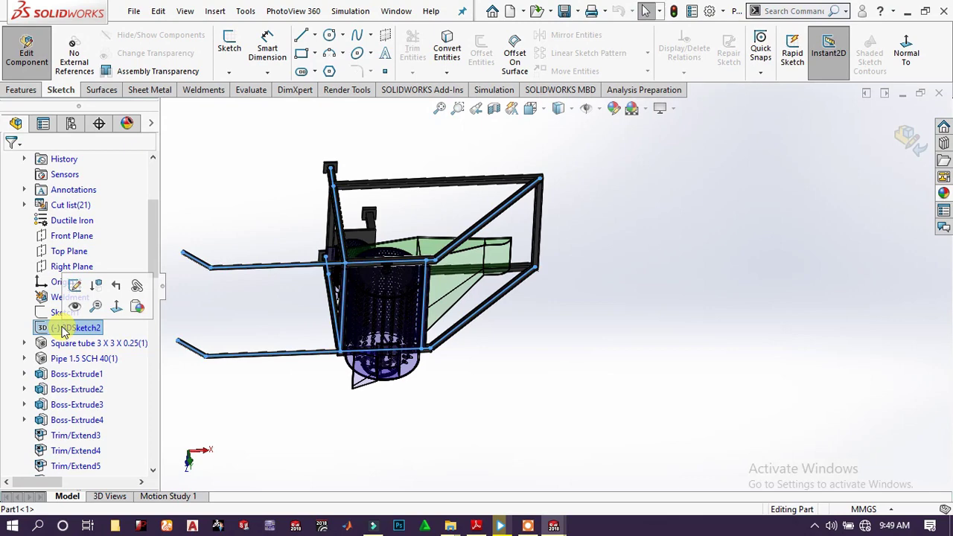
pyautogui.click(73, 284)
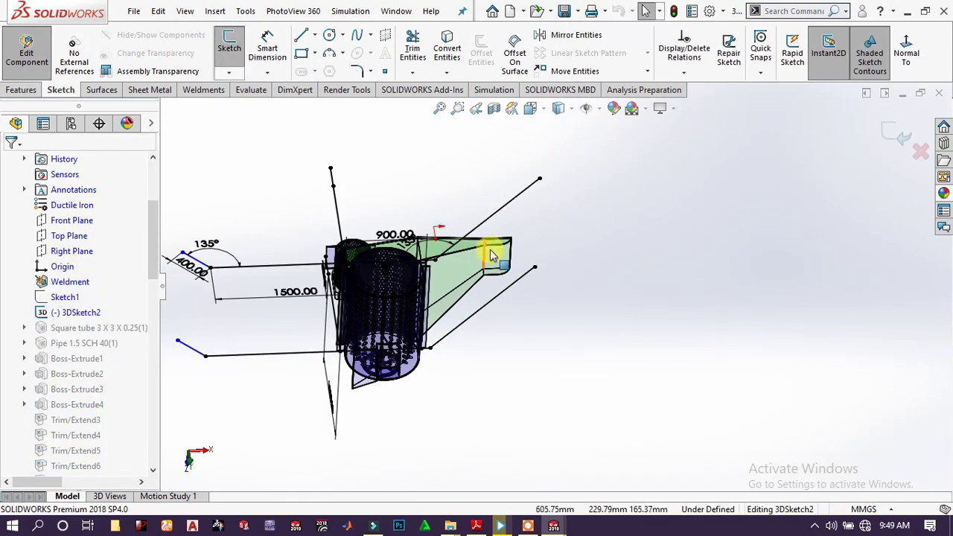
pyautogui.scroll(3, 437, 222)
pyautogui.moveTo(437, 221); pyautogui.dragTo(443, 372, button='middle')
pyautogui.scroll(-4, 443, 373)
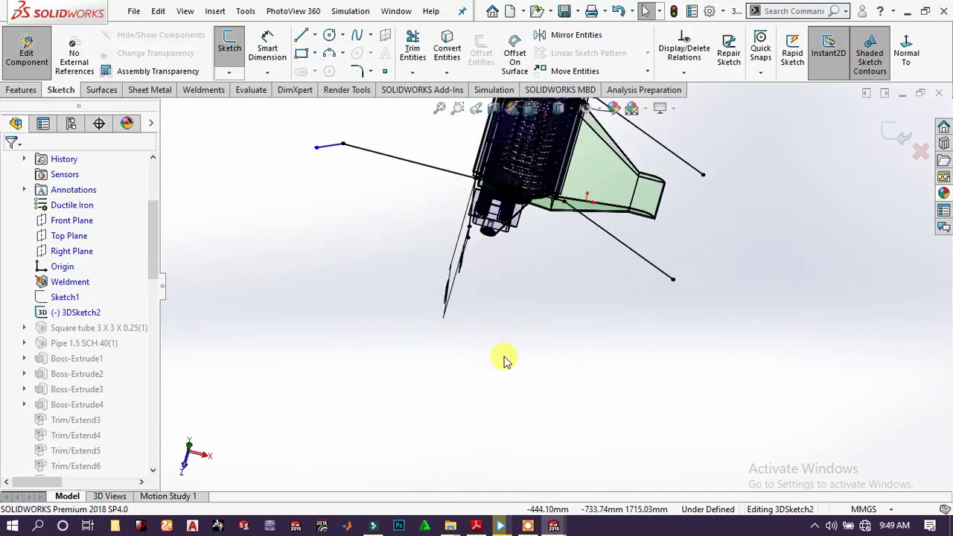
pyautogui.moveTo(505, 357); pyautogui.dragTo(488, 223, button='middle')
pyautogui.moveTo(490, 207)
pyautogui.mouseDown(button='middle')
pyautogui.moveTo(481, 187)
pyautogui.moveTo(494, 175)
pyautogui.moveTo(481, 161)
pyautogui.mouseUp(button='middle')
pyautogui.moveTo(616, 227)
pyautogui.mouseDown(button='middle')
pyautogui.moveTo(611, 234)
pyautogui.moveTo(619, 223)
pyautogui.mouseUp(button='middle')
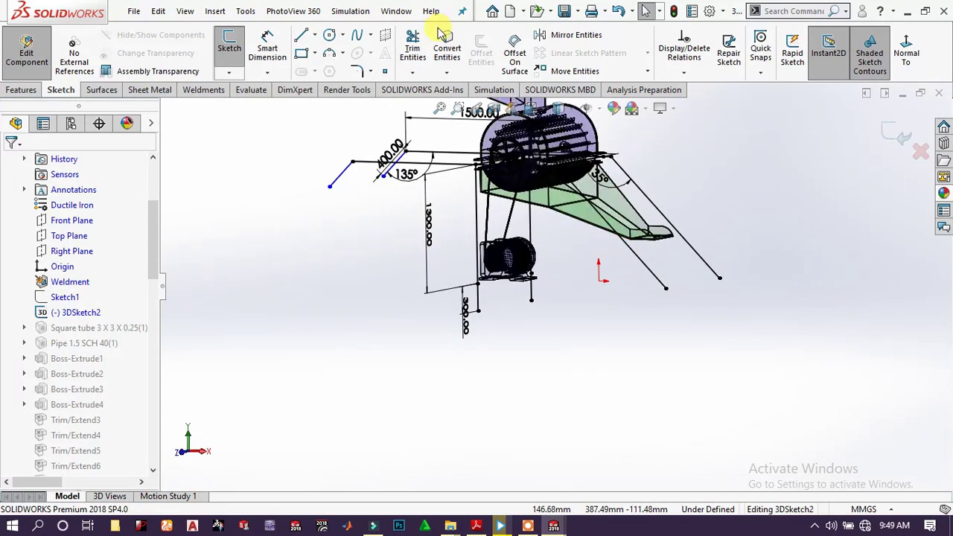
# - Draw two vertical leg lines down from the lower ends of the diagonal members
pyautogui.click(313, 35)
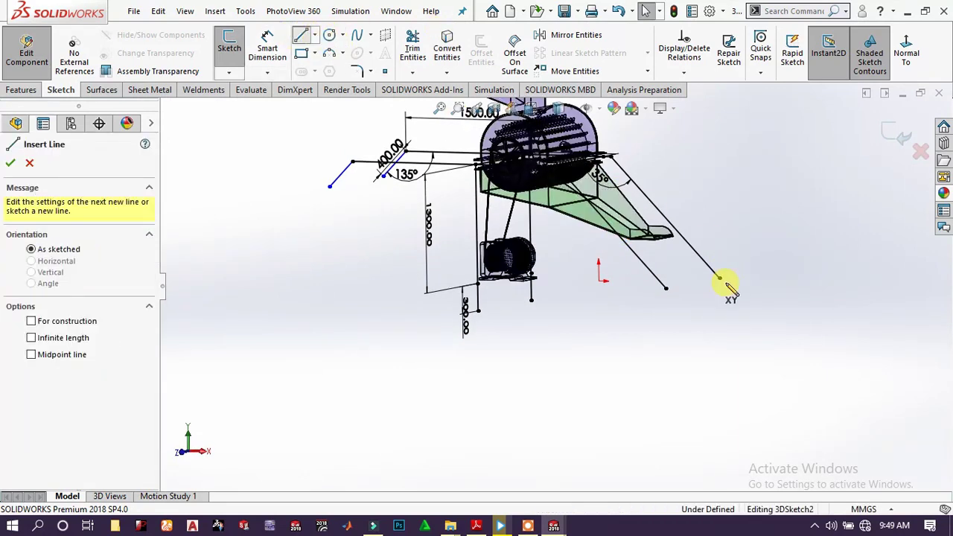
pyautogui.click(665, 288)
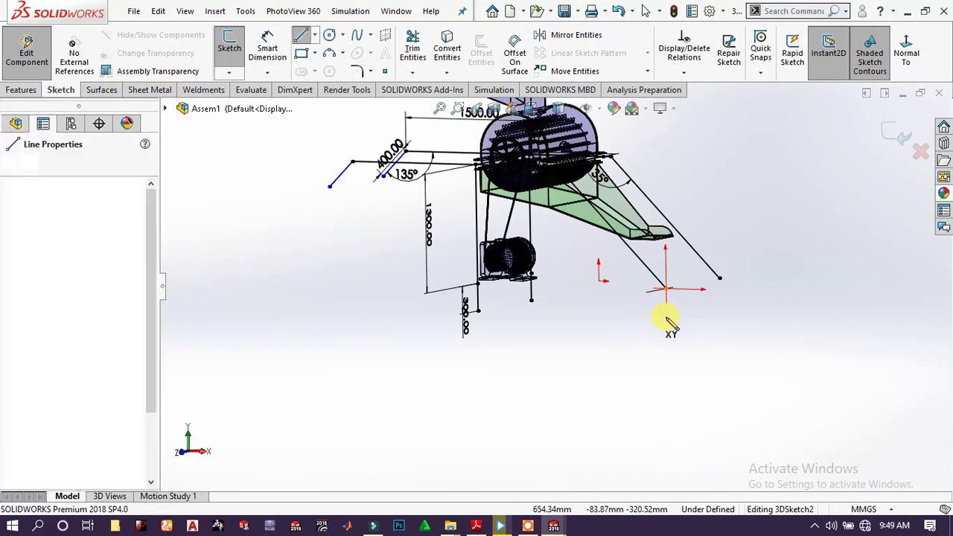
pyautogui.click(668, 321)
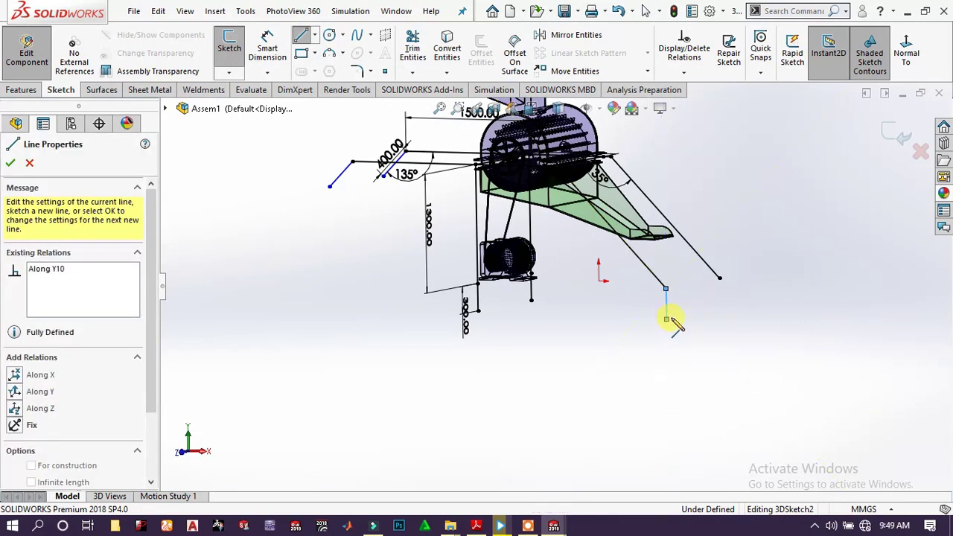
pyautogui.rightClick(678, 319)
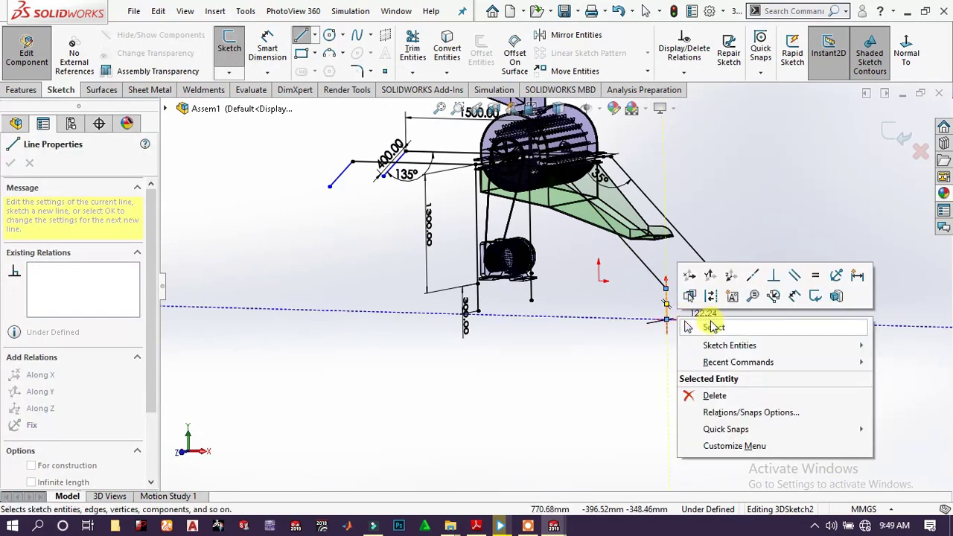
pyautogui.click(711, 325)
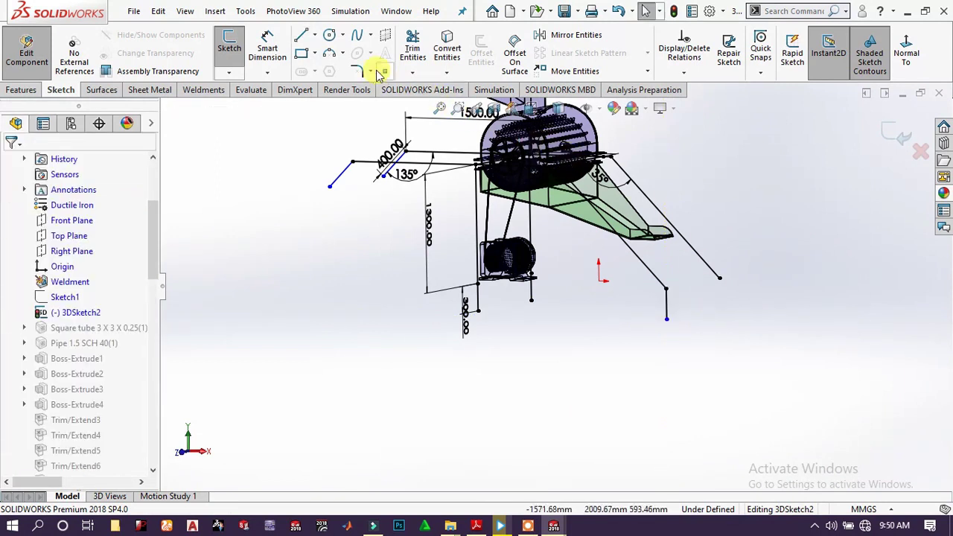
pyautogui.click(719, 280)
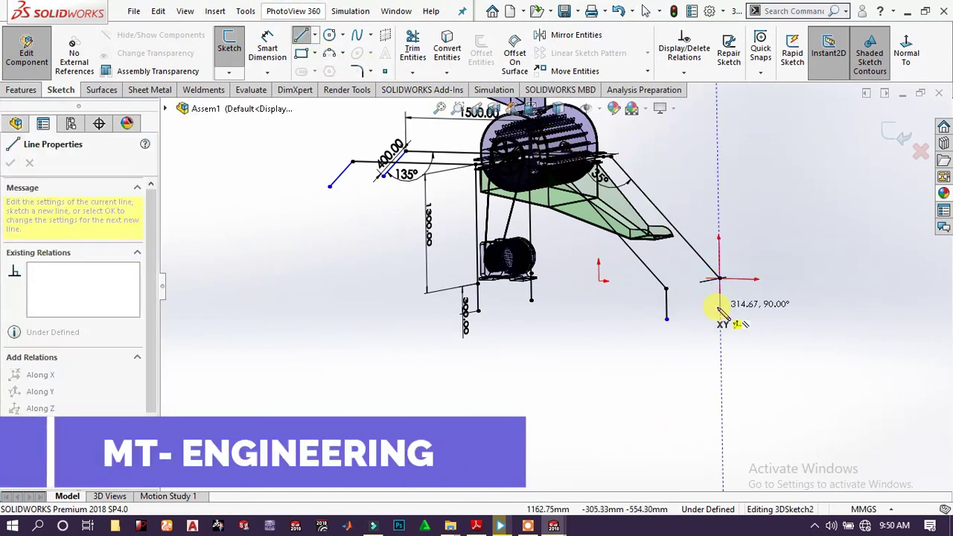
pyautogui.click(720, 309)
pyautogui.rightClick(766, 292)
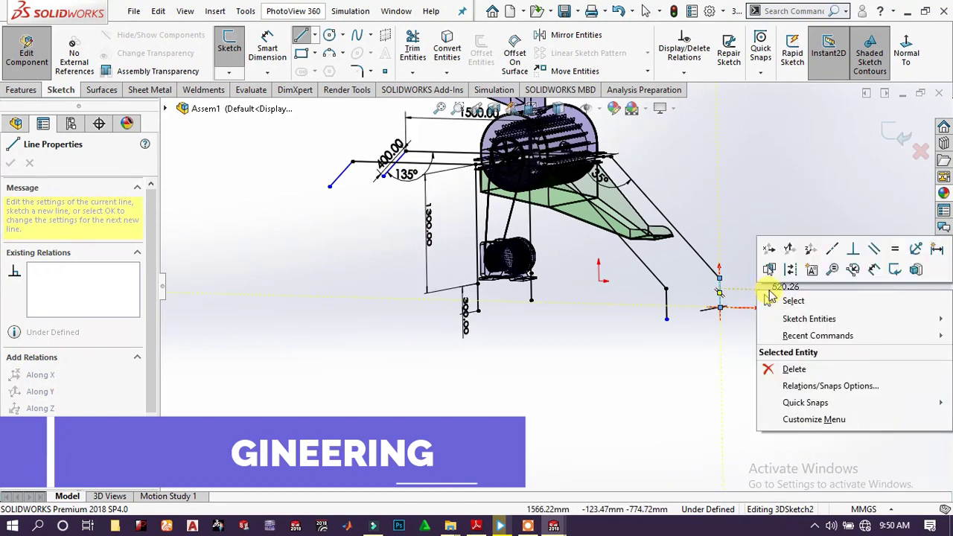
pyautogui.click(791, 300)
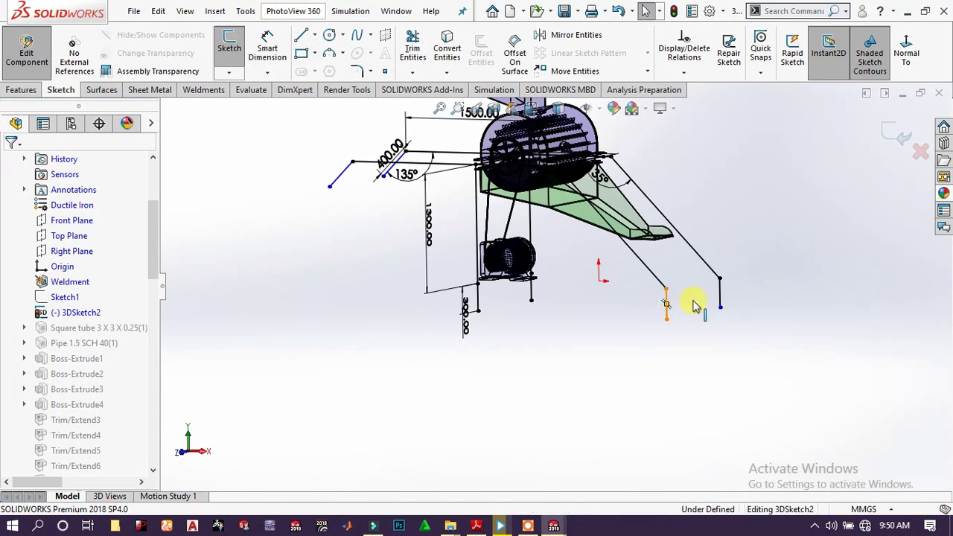
# - Make a new leg line equal in length to the existing leg and exit 3DSketch2
pyautogui.click(668, 304)
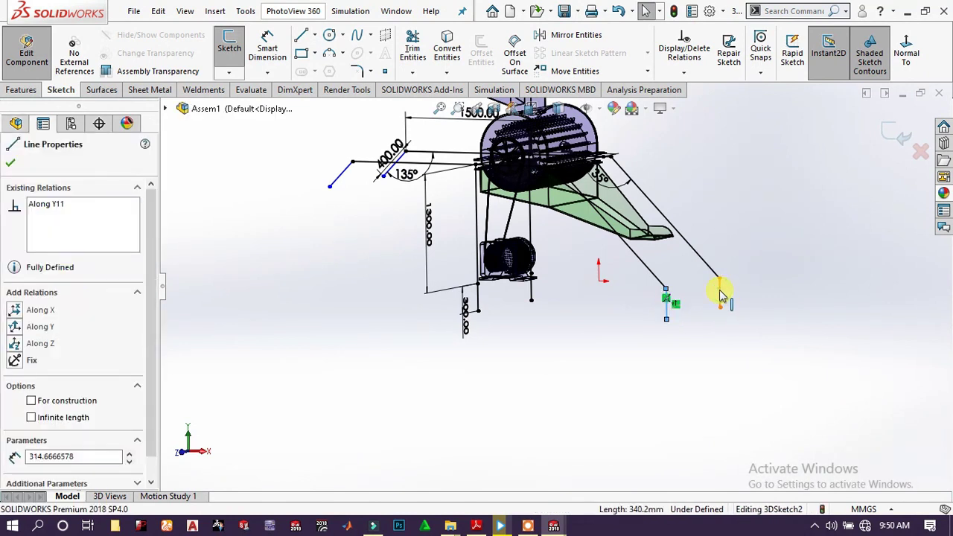
pyautogui.keyDown('ctrl'); pyautogui.click(721, 294); pyautogui.keyUp('ctrl')
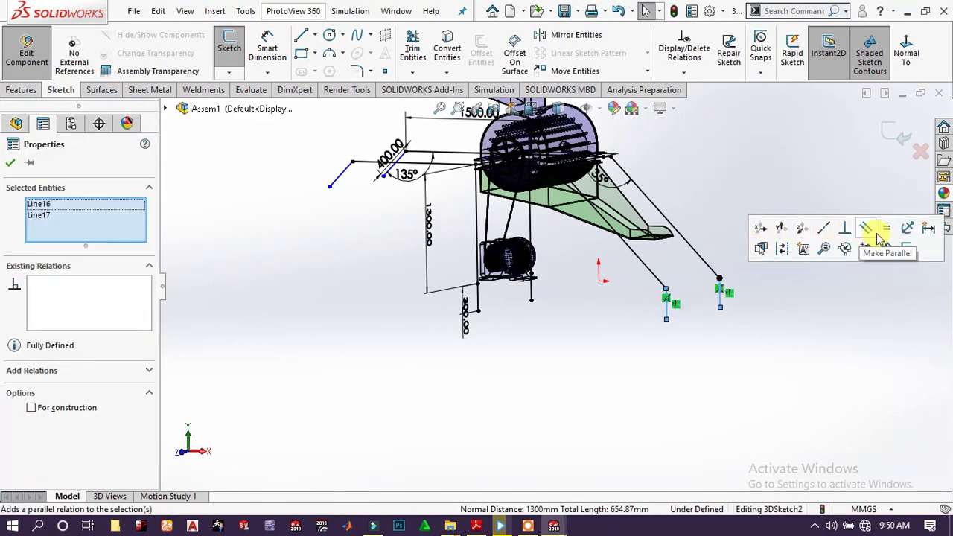
pyautogui.click(783, 289)
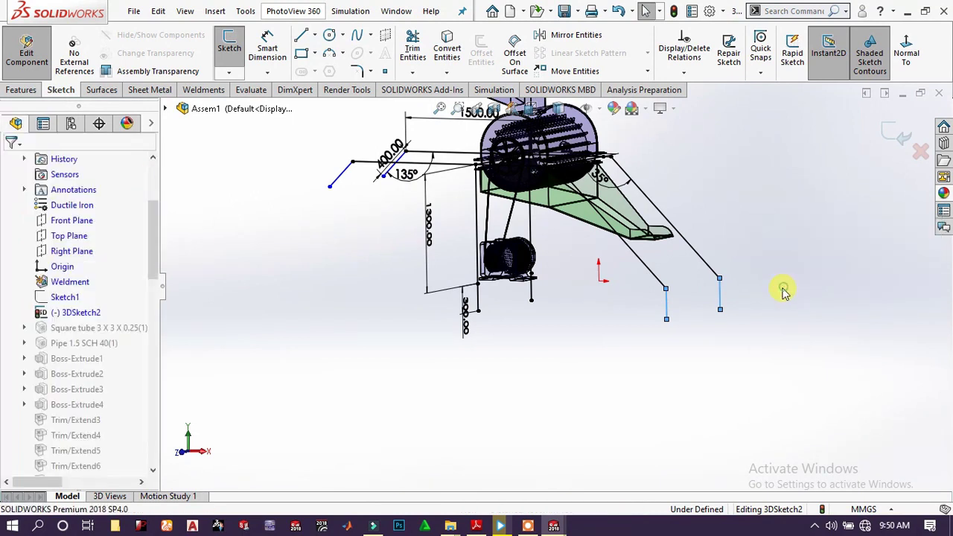
pyautogui.click(668, 304)
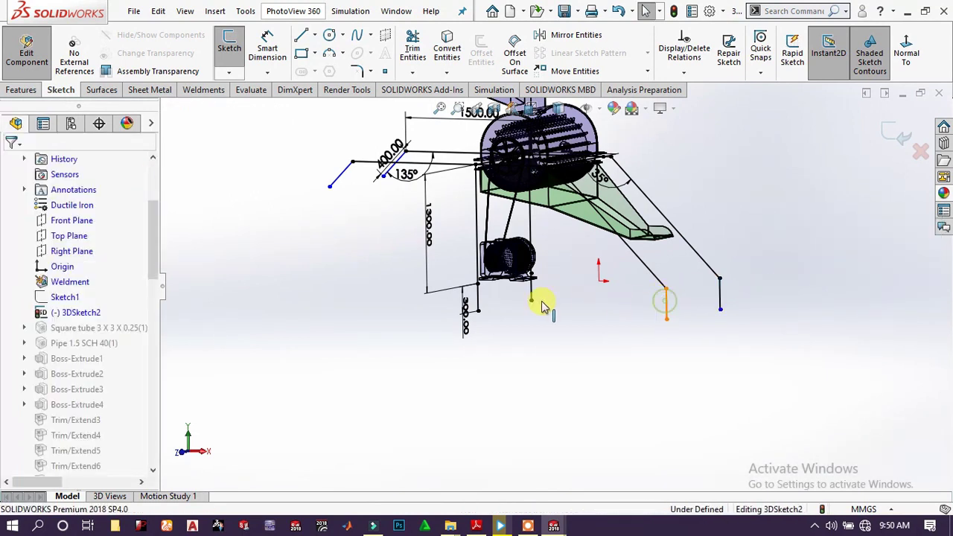
pyautogui.keyDown('ctrl'); pyautogui.click(478, 297); pyautogui.keyUp('ctrl')
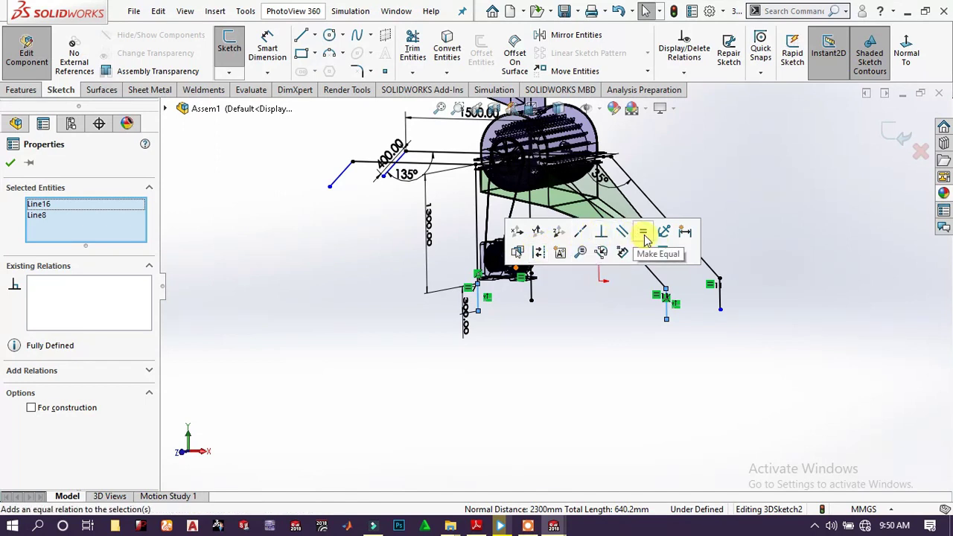
pyautogui.click(624, 341)
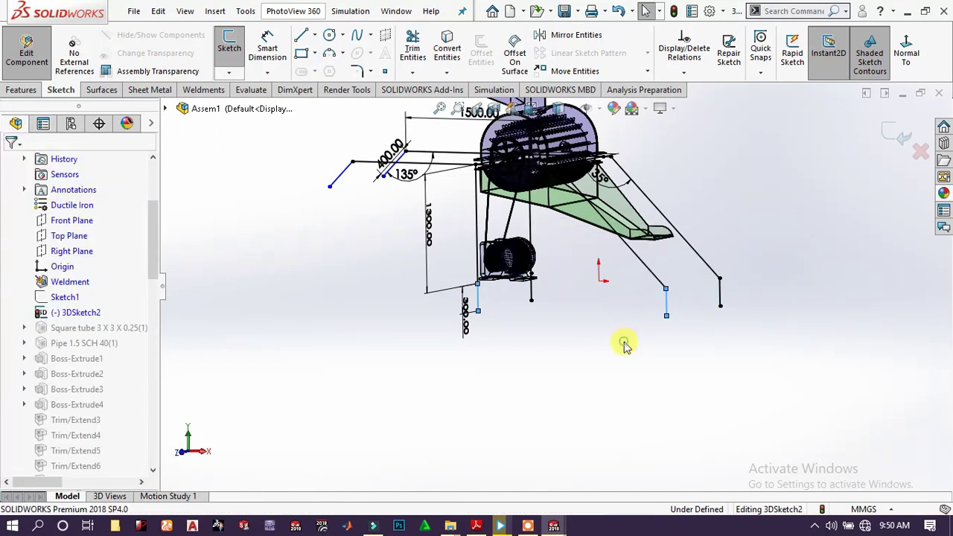
pyautogui.click(894, 132)
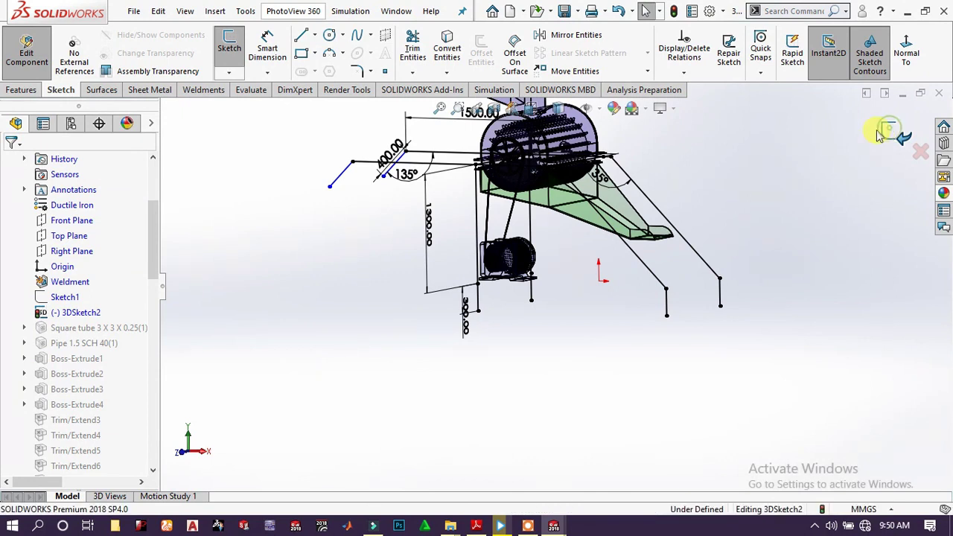
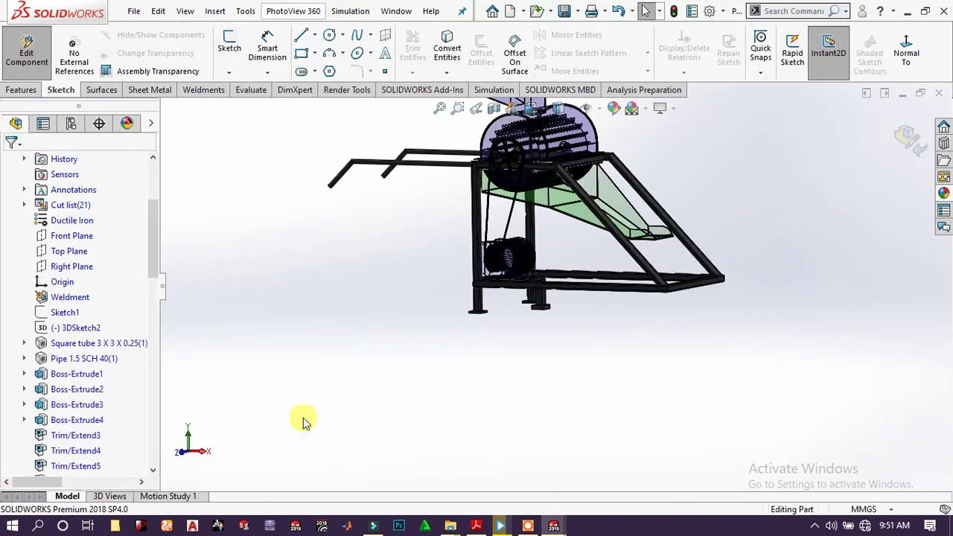
# - Show 3DSketch2 on the frame part and start a new Weldments Structural Member
pyautogui.click(51, 328)
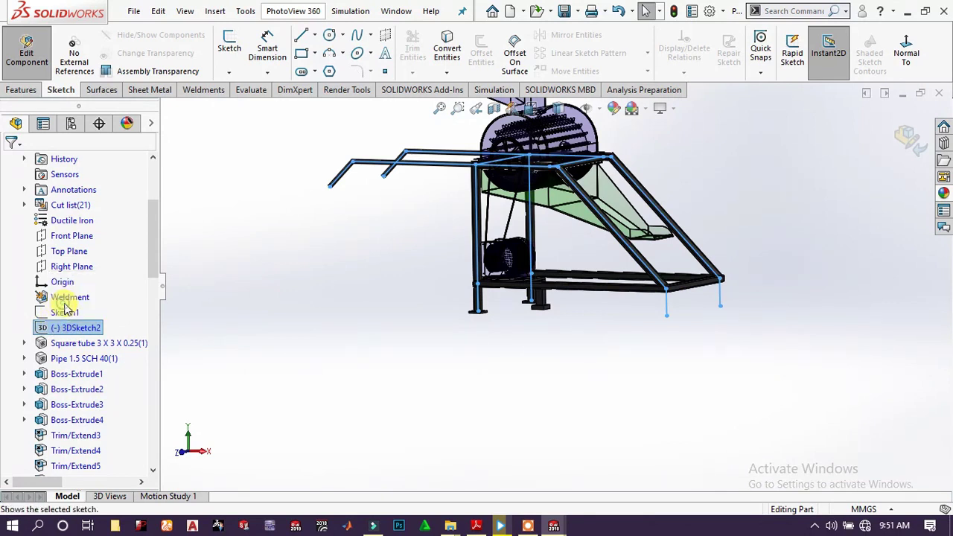
pyautogui.click(416, 321)
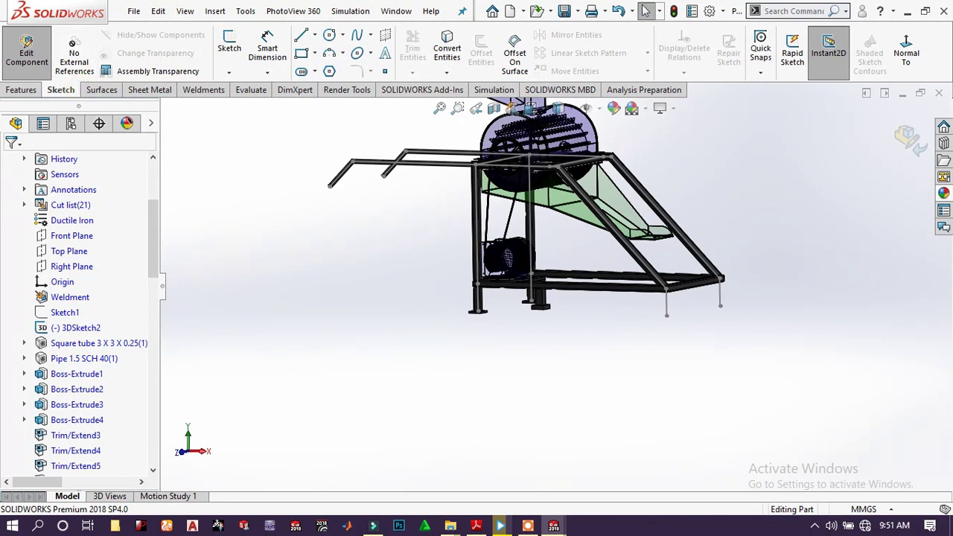
pyautogui.click(216, 89)
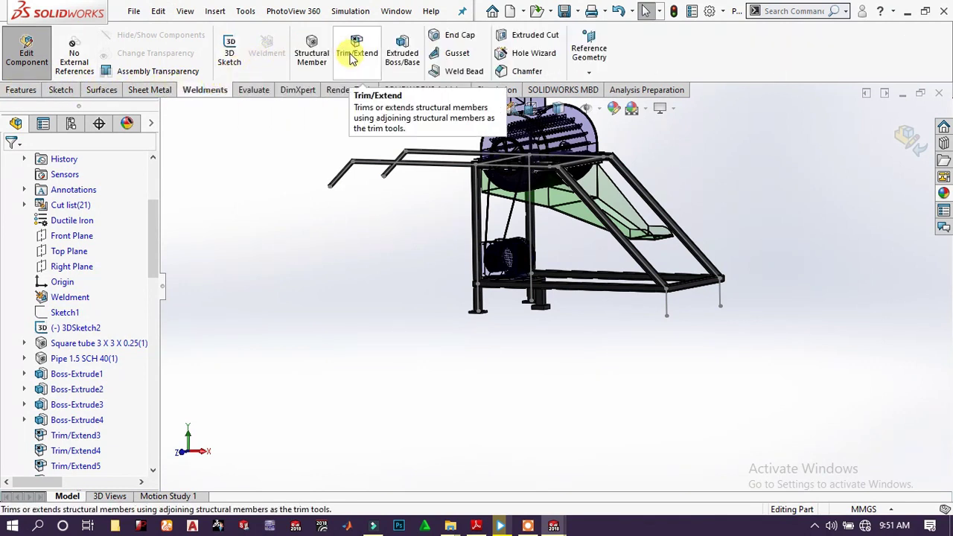
pyautogui.click(311, 46)
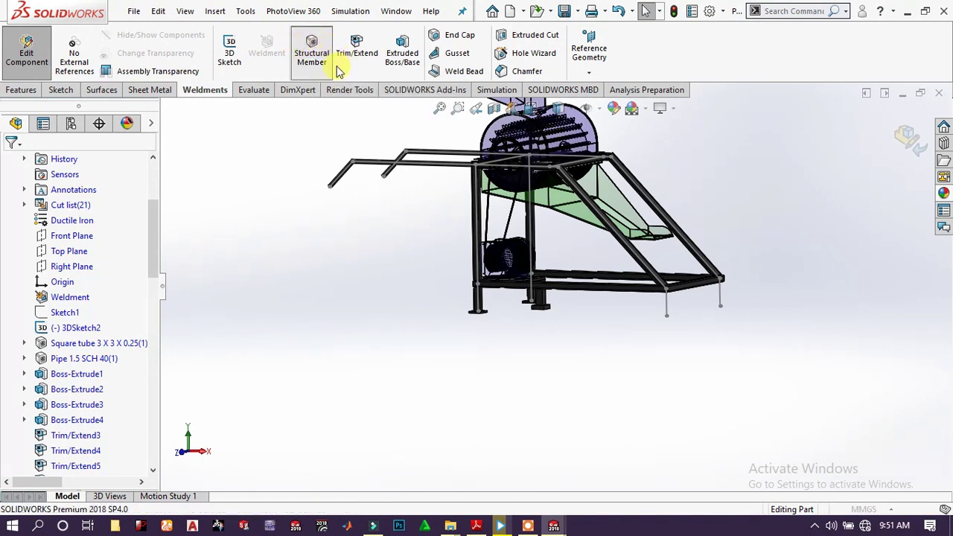
# - Add ansi inch square tube 3 x 3 x 0.25 legs along the two vertical sketch lines
pyautogui.click(84, 262)
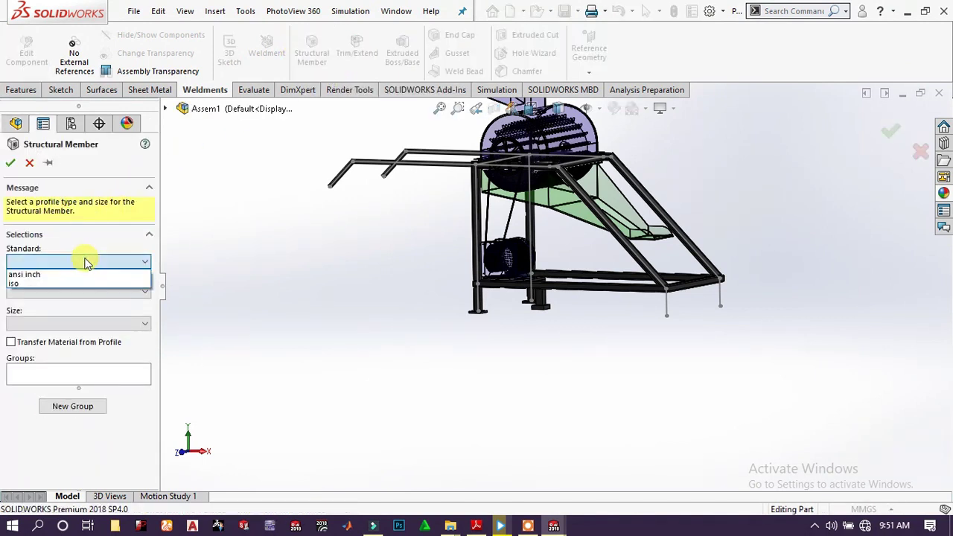
pyautogui.click(68, 275)
pyautogui.click(58, 291)
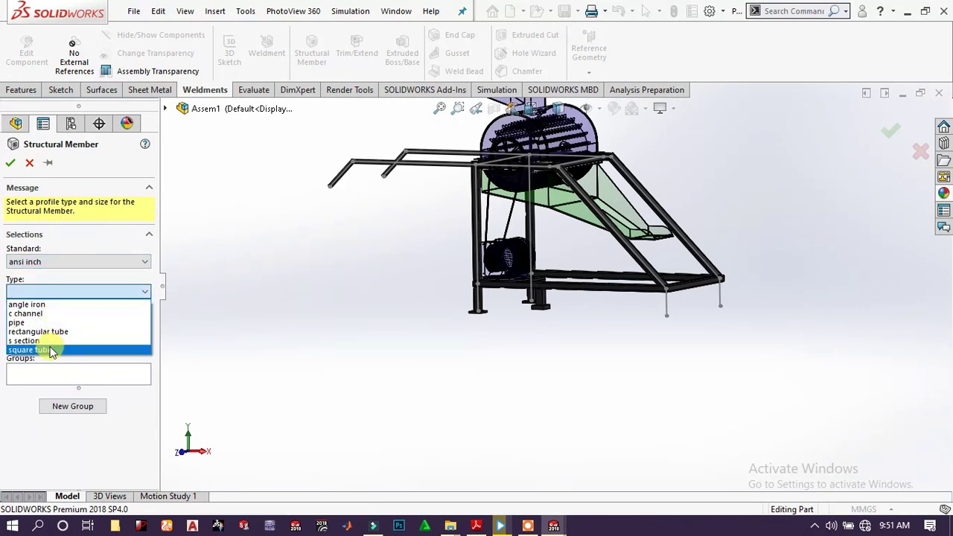
pyautogui.click(50, 350)
pyautogui.click(87, 323)
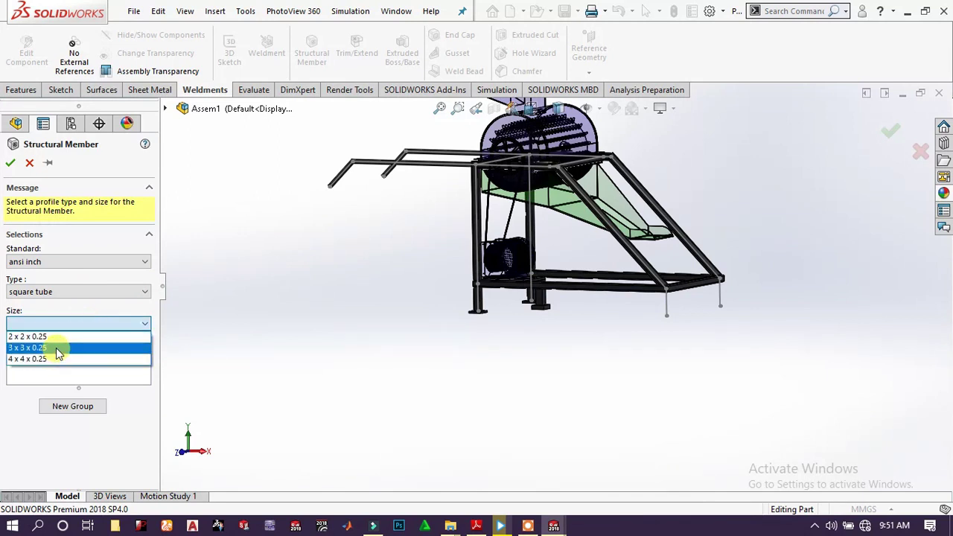
pyautogui.click(56, 347)
pyautogui.click(80, 377)
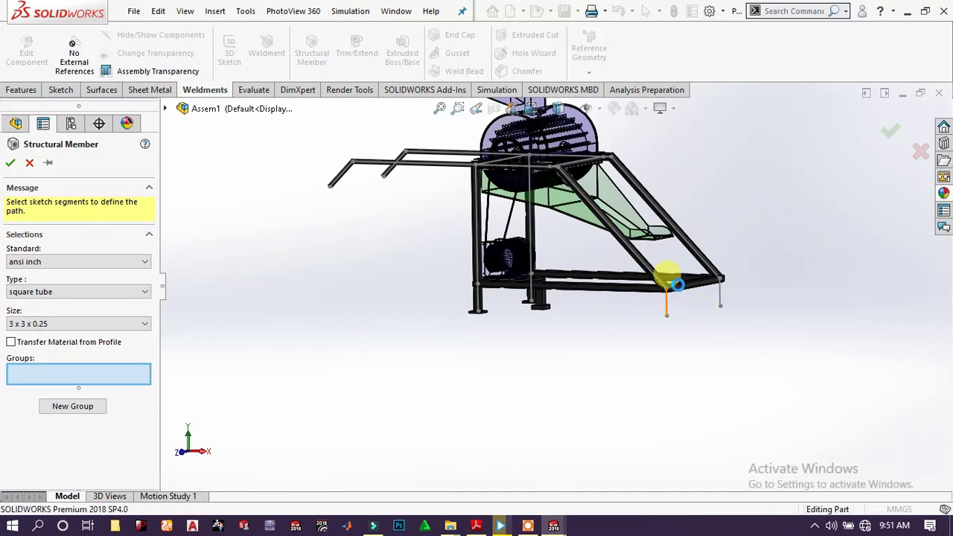
pyautogui.click(720, 297)
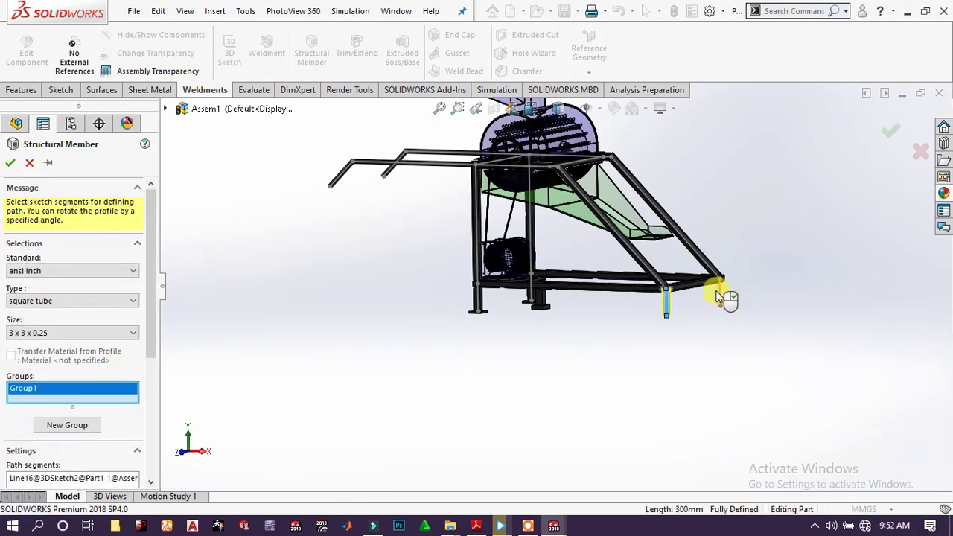
pyautogui.click(719, 295)
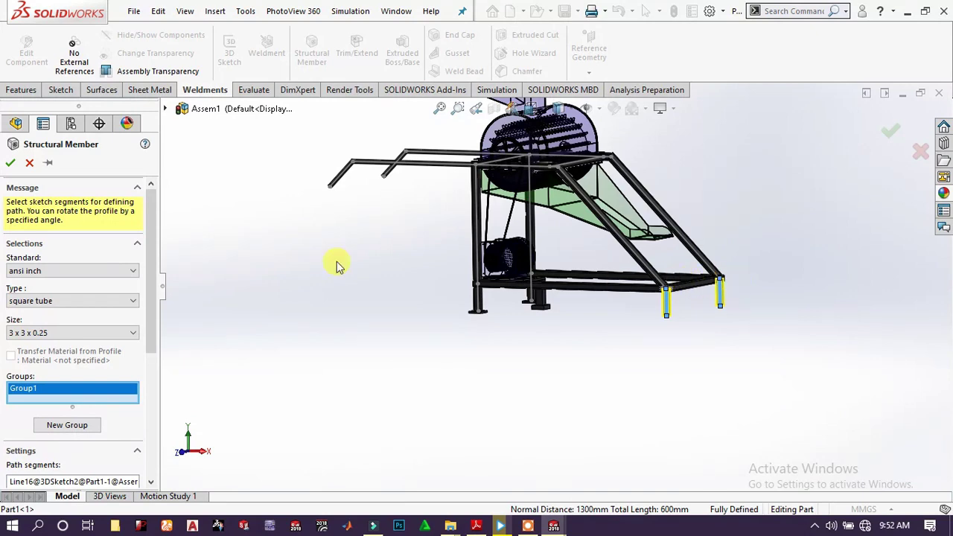
pyautogui.click(10, 162)
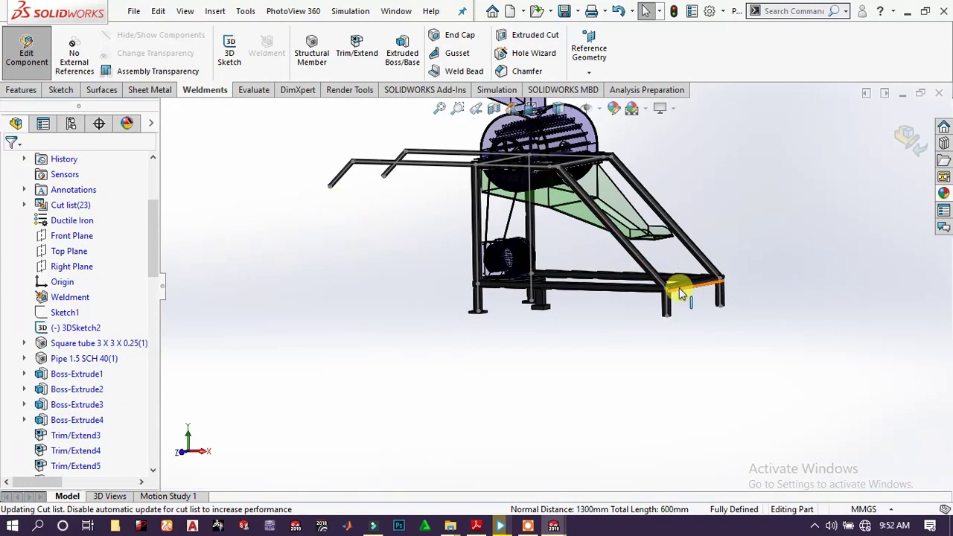
# - Hide 3DSketch2, leaving the square-tube frame in view
pyautogui.scroll(-5, 679, 288)
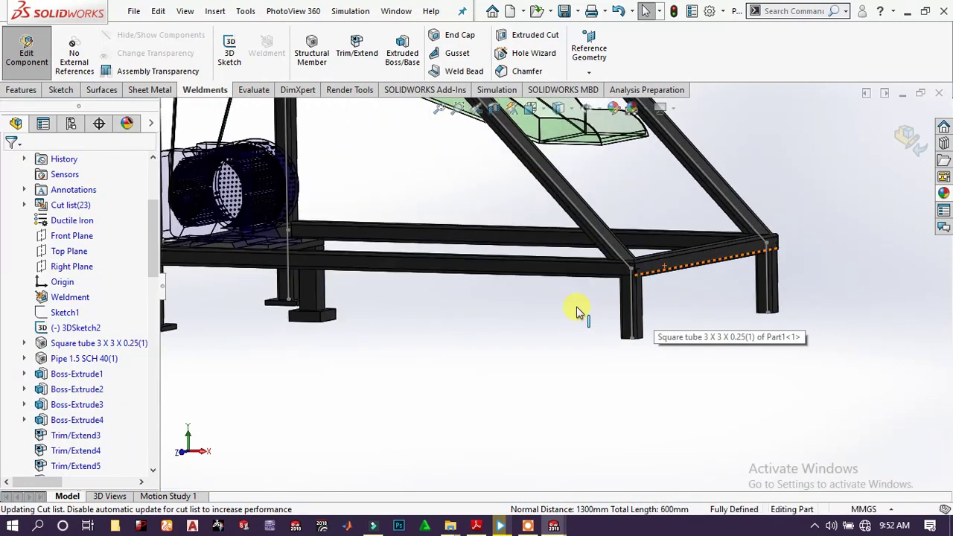
pyautogui.press('Up')
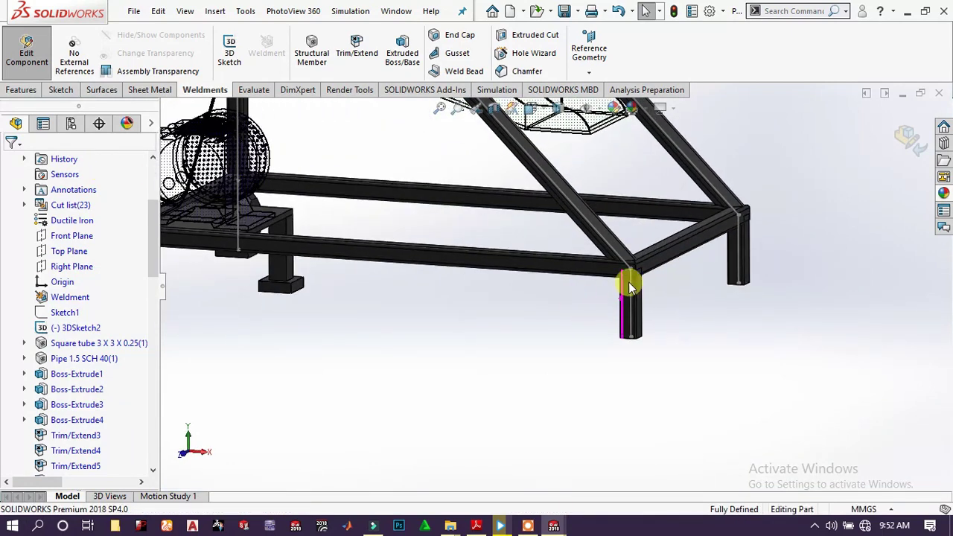
pyautogui.click(630, 280)
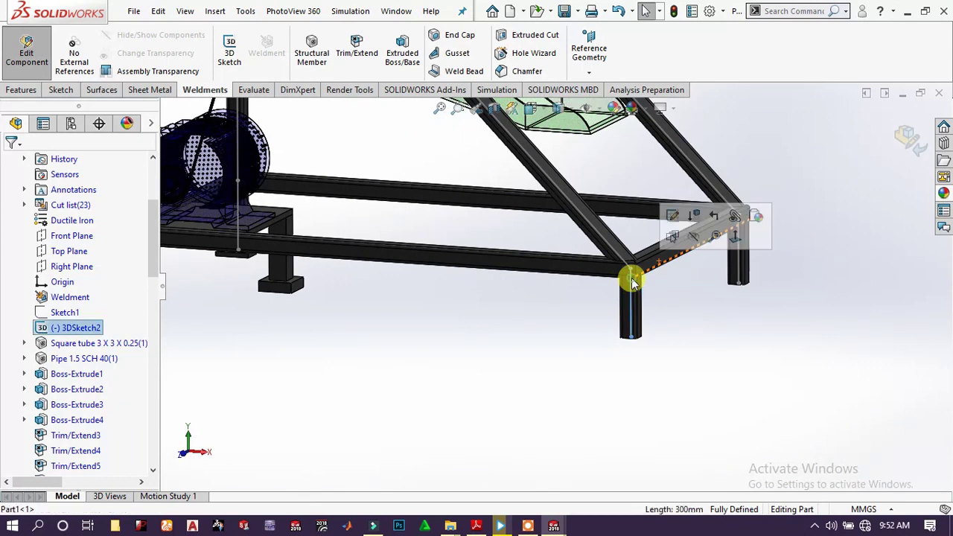
pyautogui.click(695, 238)
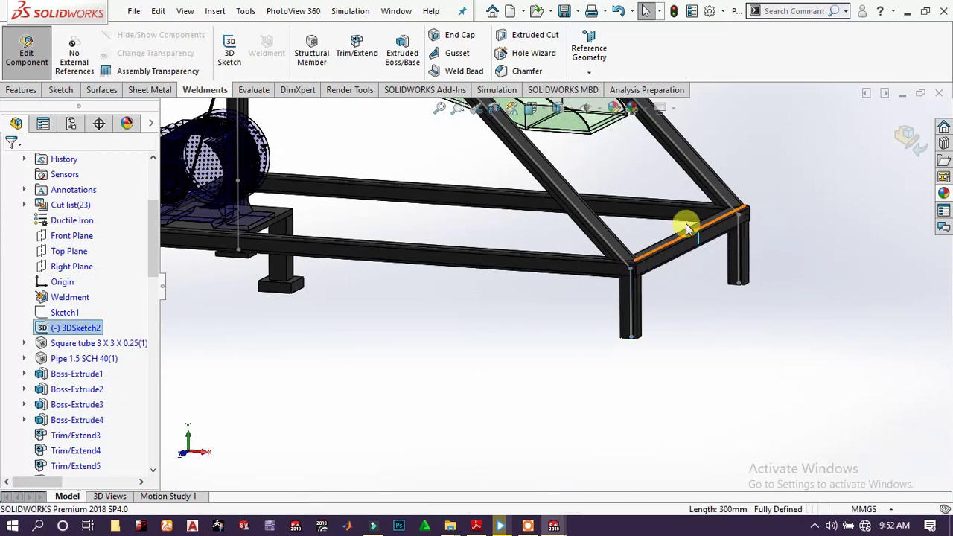
pyautogui.click(770, 219)
pyautogui.scroll(2, 536, 246)
pyautogui.moveTo(539, 252); pyautogui.dragTo(502, 264, button='middle')
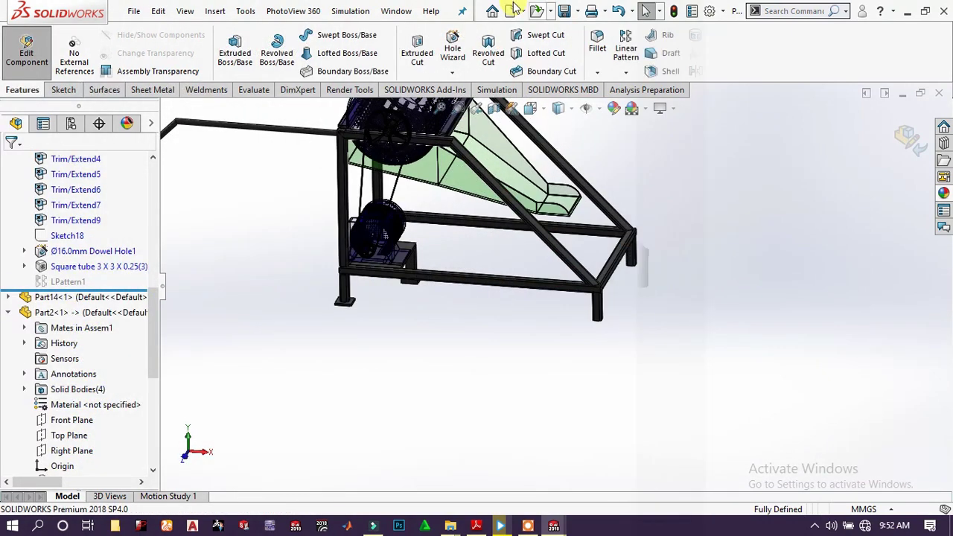
# - Linear-pattern the Boss-Extrude1 foot plate along the front rail: 2280 mm spacing, 2 instances
pyautogui.click(629, 57)
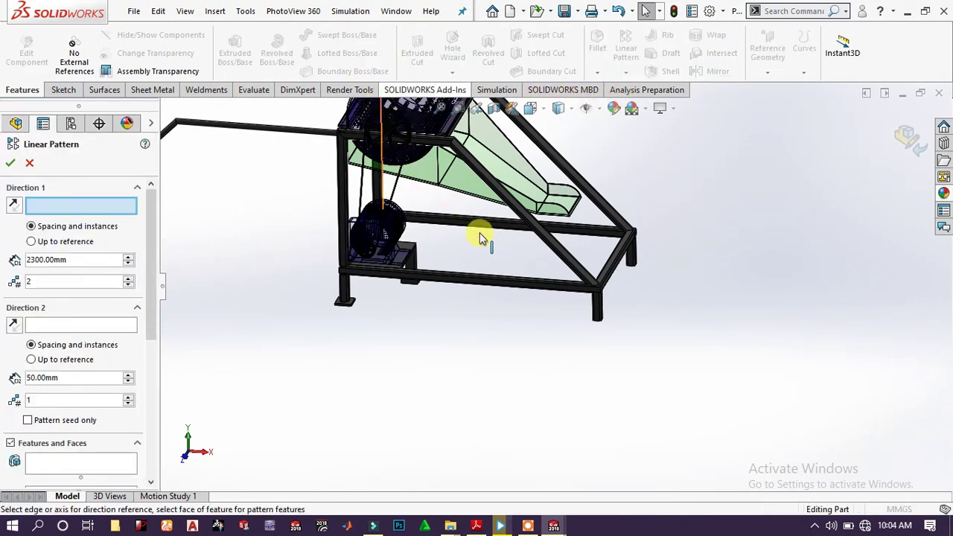
pyautogui.click(494, 280)
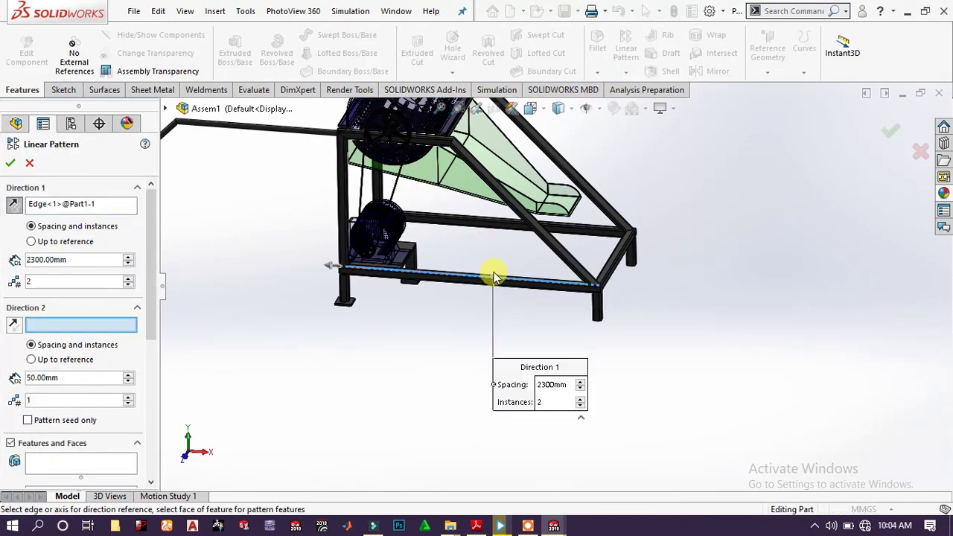
pyautogui.scroll(-2, 391, 300)
pyautogui.scroll(-2, 280, 326)
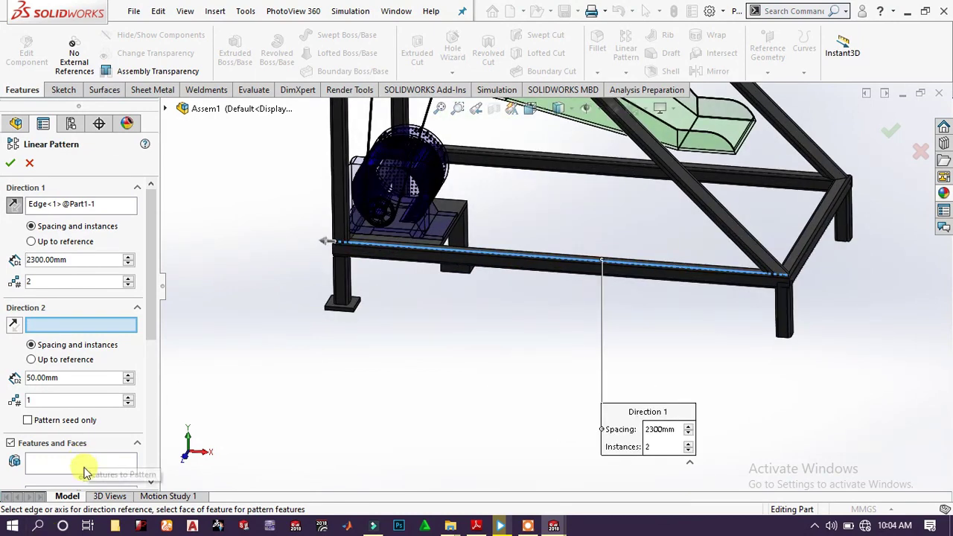
pyautogui.click(84, 464)
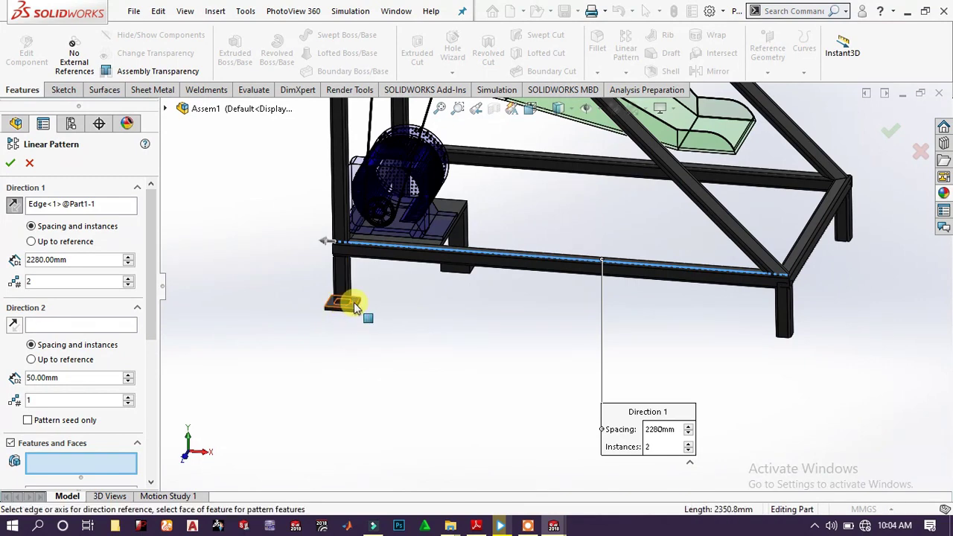
pyautogui.click(354, 303)
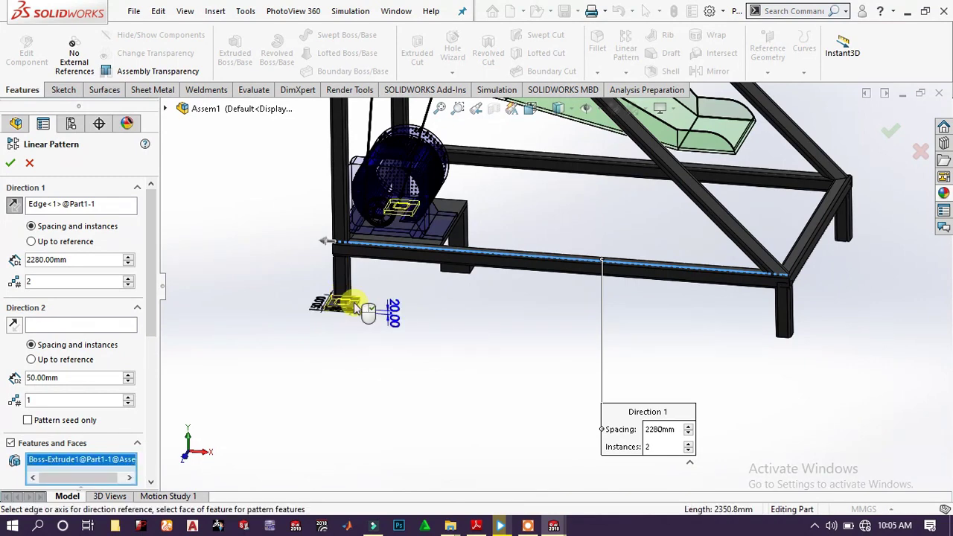
pyautogui.scroll(3, 436, 306)
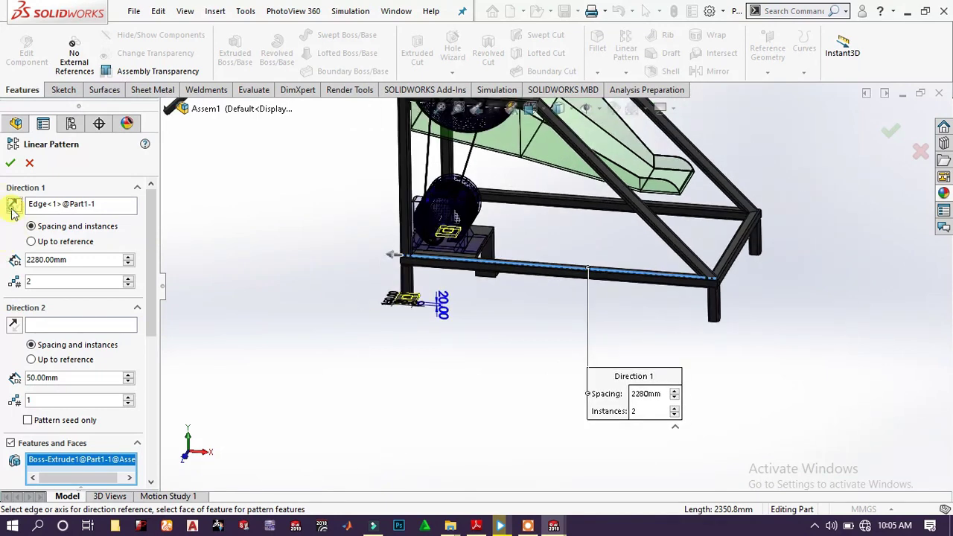
pyautogui.scroll(-4, 753, 300)
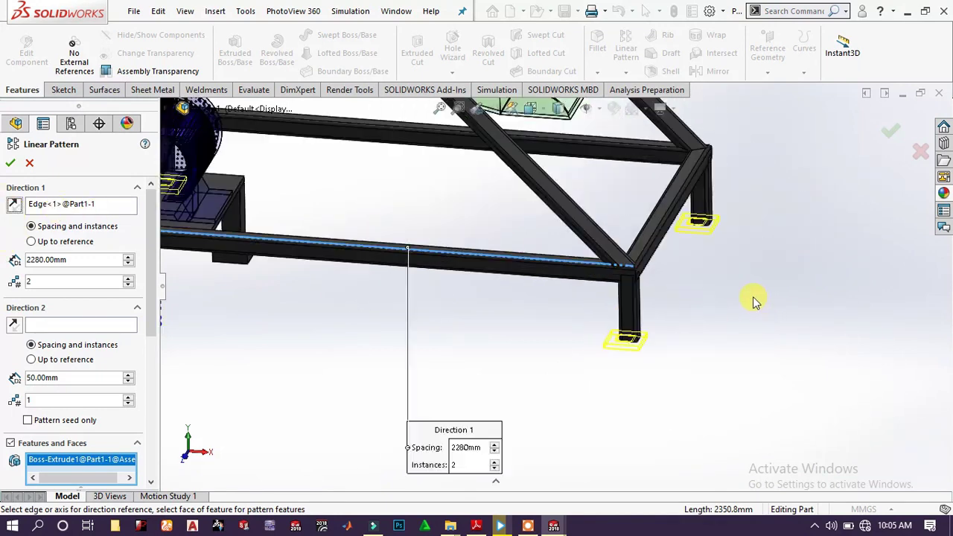
pyautogui.click(9, 163)
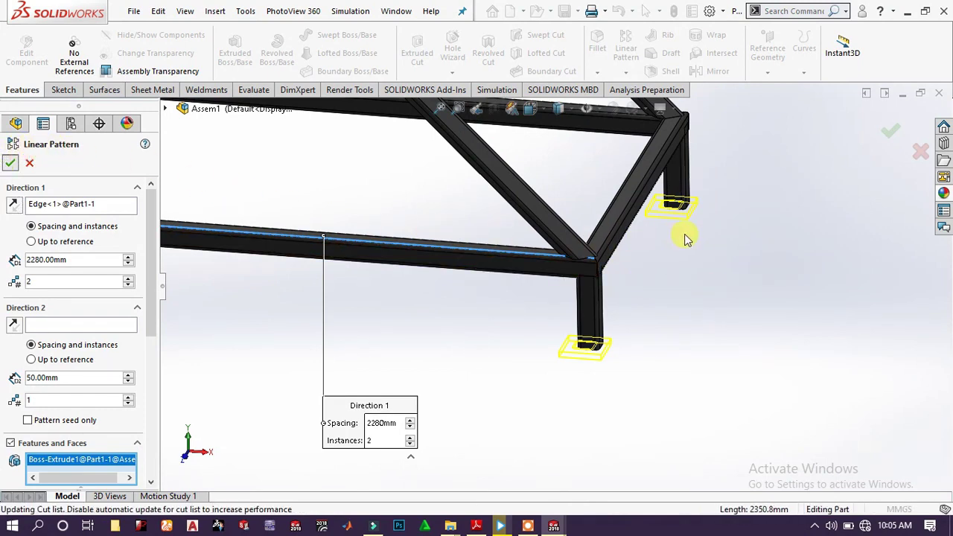
pyautogui.scroll(2, 624, 298)
pyautogui.scroll(4, 566, 305)
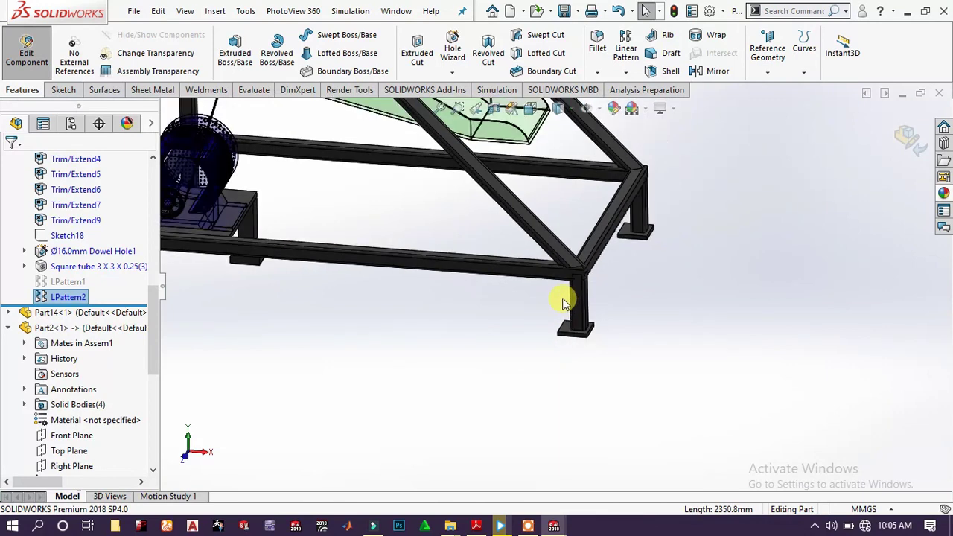
# - Exit editing the frame part and show the full assembly in Isometric view
pyautogui.moveTo(473, 215); pyautogui.dragTo(405, 196, button='middle')
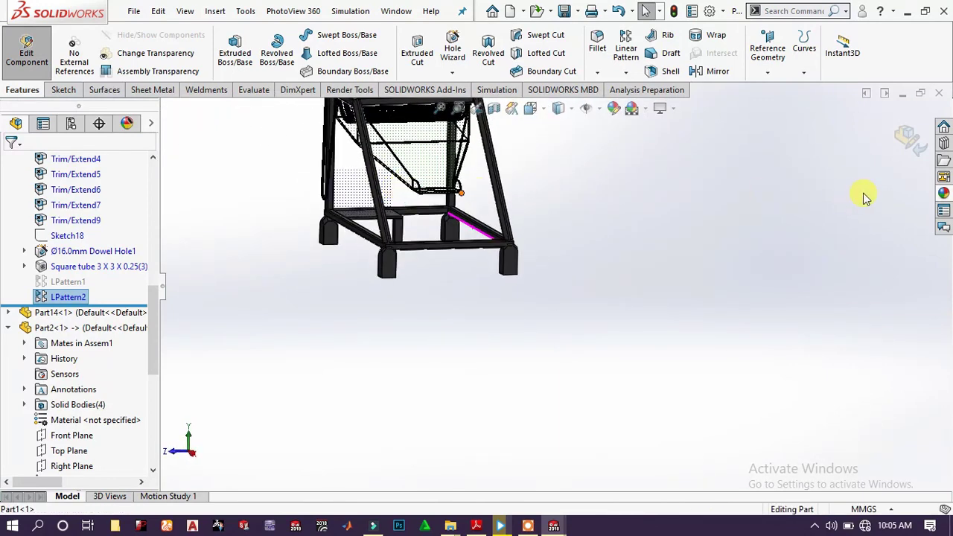
pyautogui.click(907, 139)
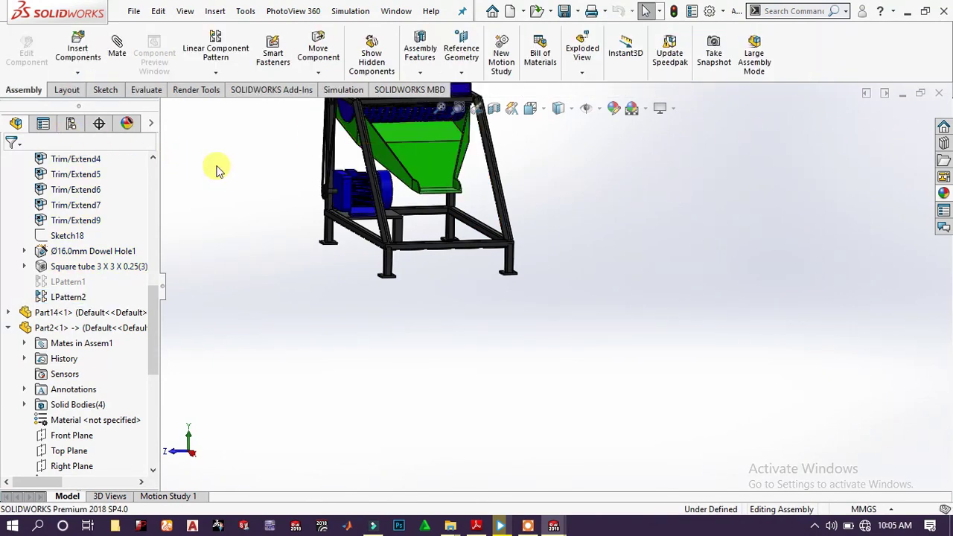
pyautogui.scroll(-5, 403, 231)
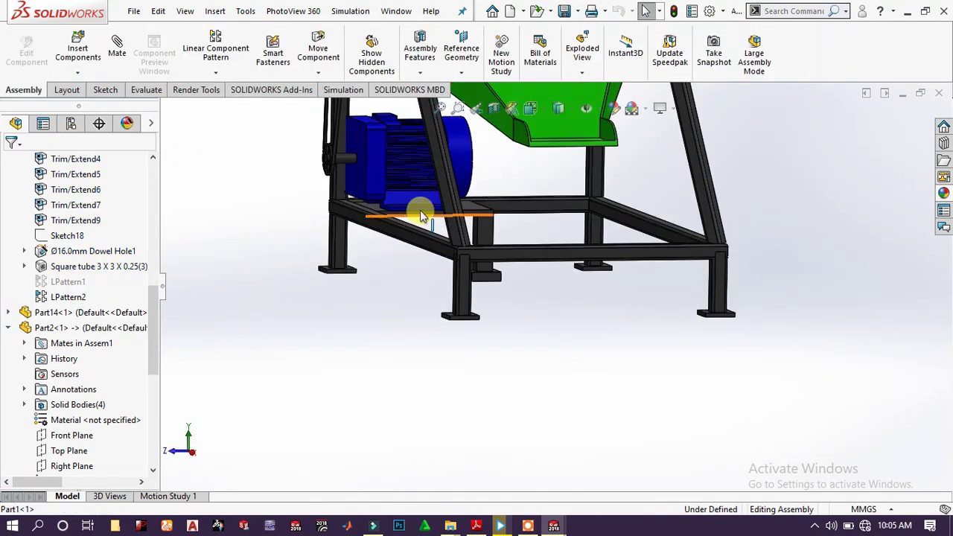
pyautogui.press('space')
pyautogui.click(494, 245)
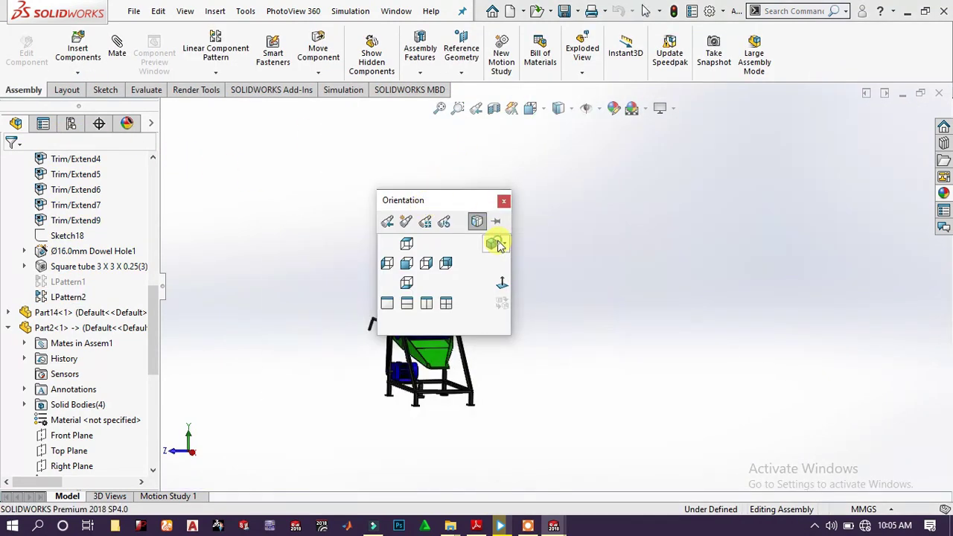
pyautogui.click(495, 244)
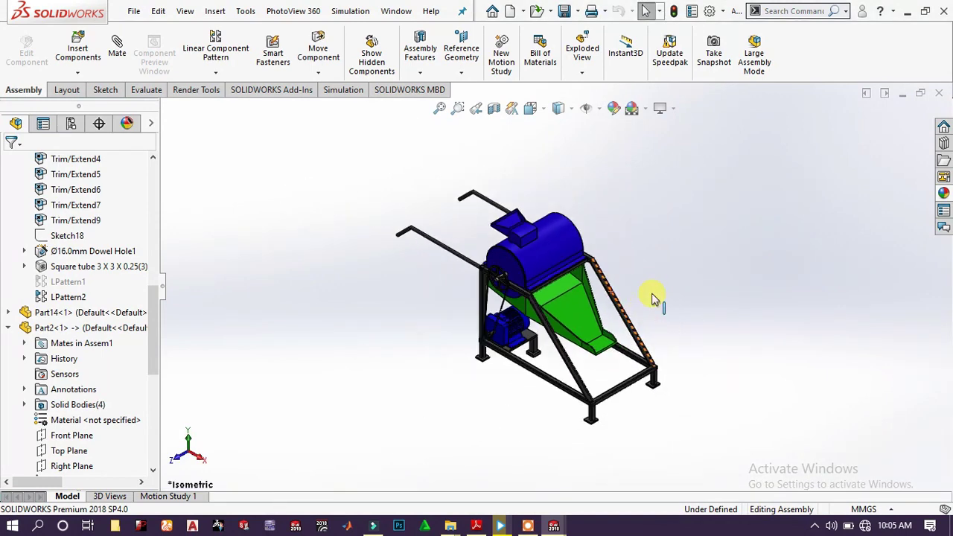
pyautogui.scroll(-3, 617, 298)
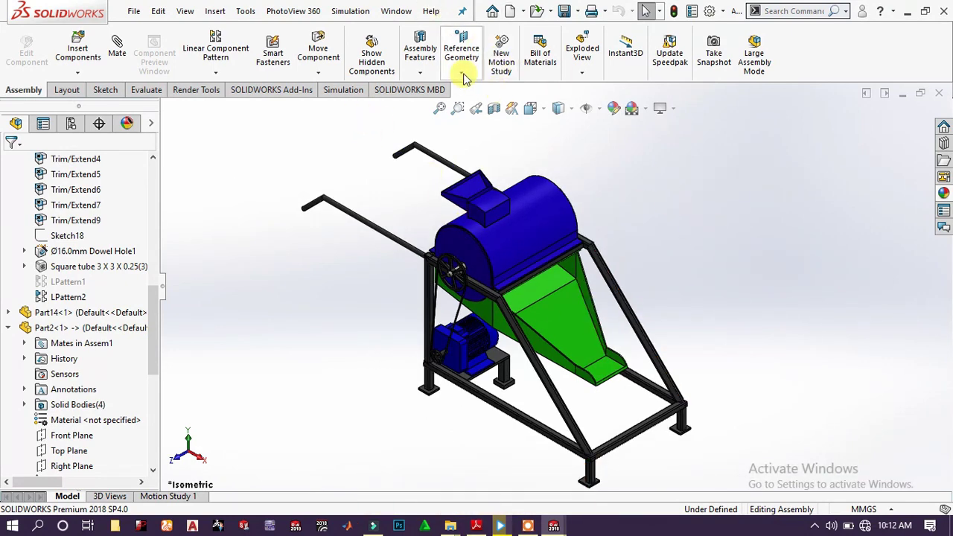
# - Set up an assembly Hole Wizard dowel hole, ANSI Metric size Ø20.0
pyautogui.click(435, 79)
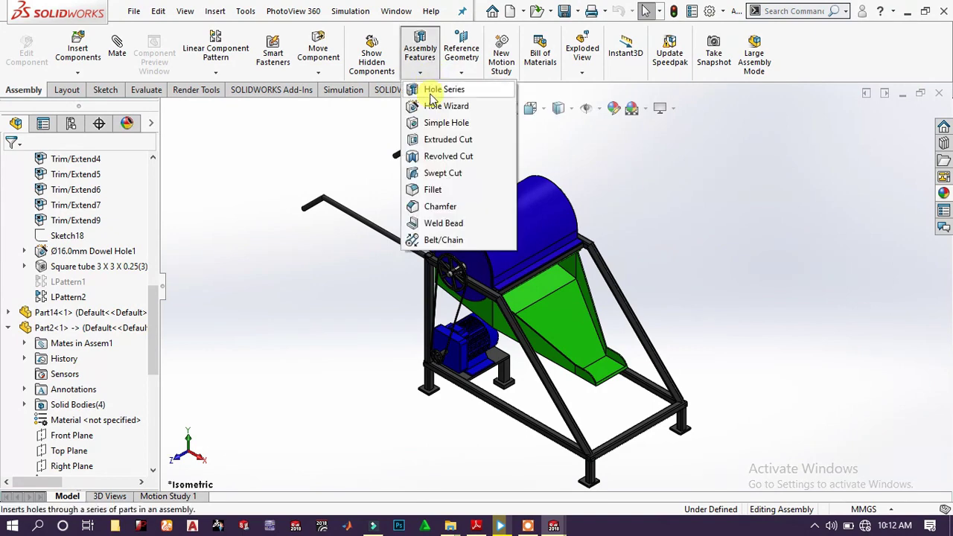
pyautogui.click(440, 103)
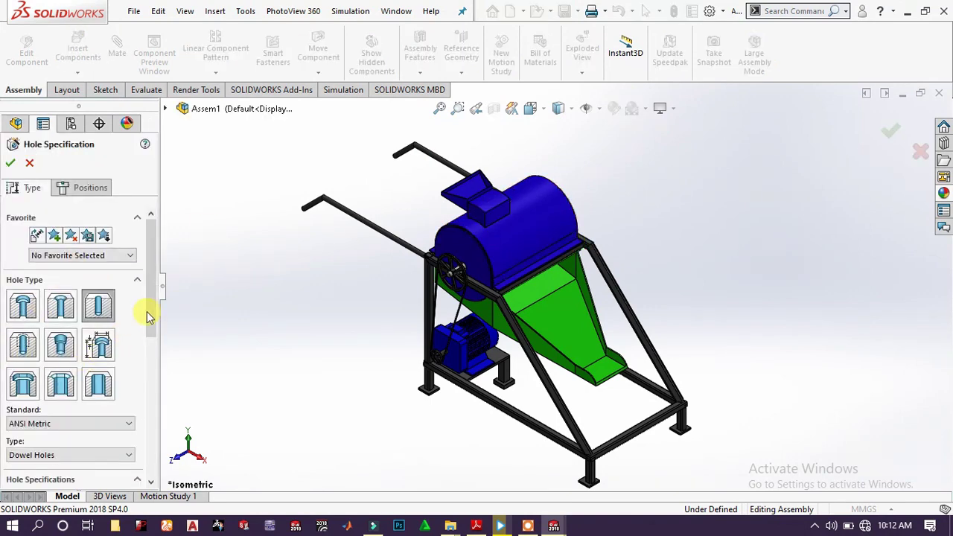
pyautogui.moveTo(154, 300); pyautogui.dragTo(144, 379)
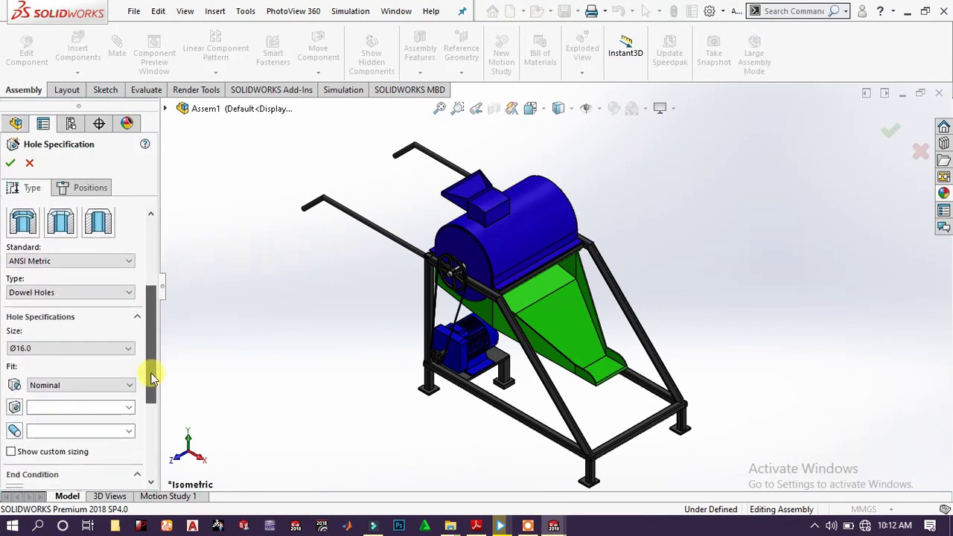
pyautogui.click(94, 342)
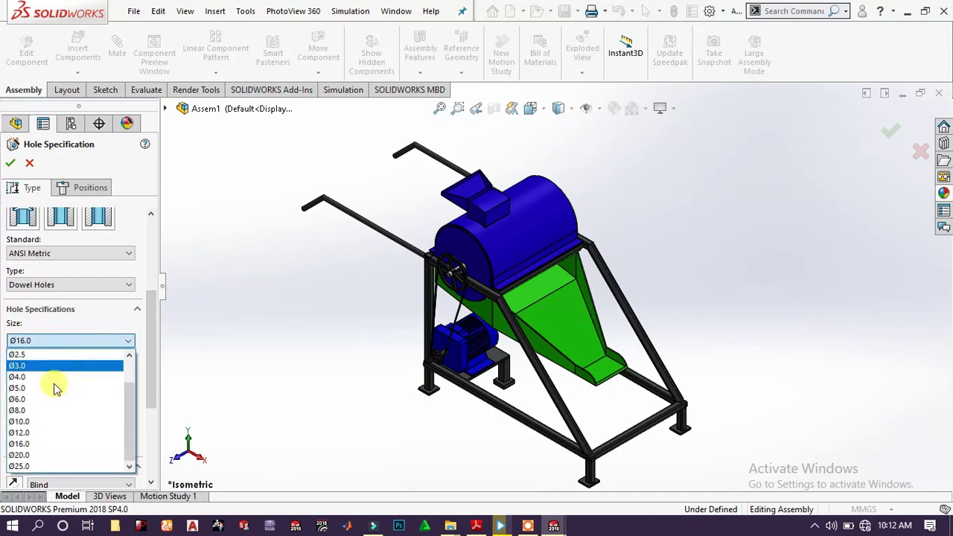
pyautogui.click(40, 455)
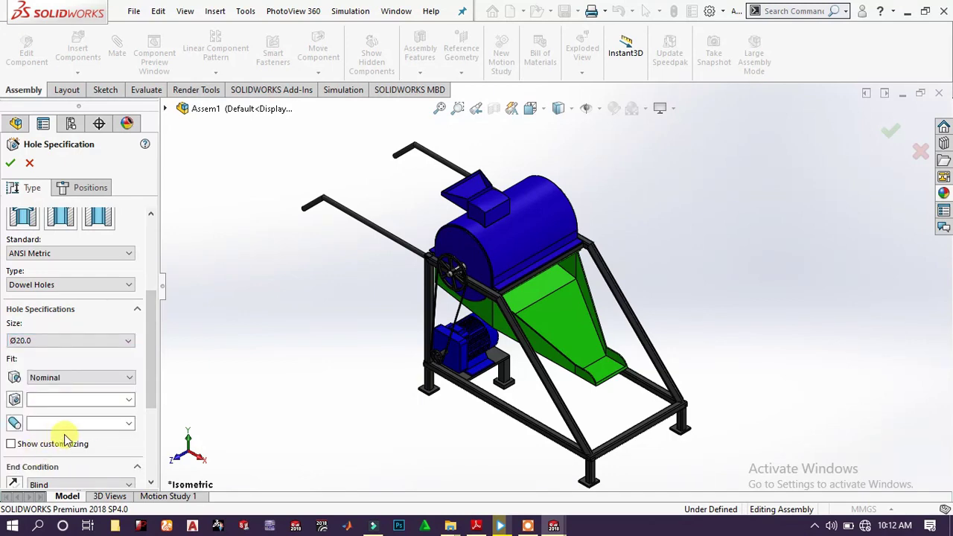
pyautogui.scroll(-3, 153, 379)
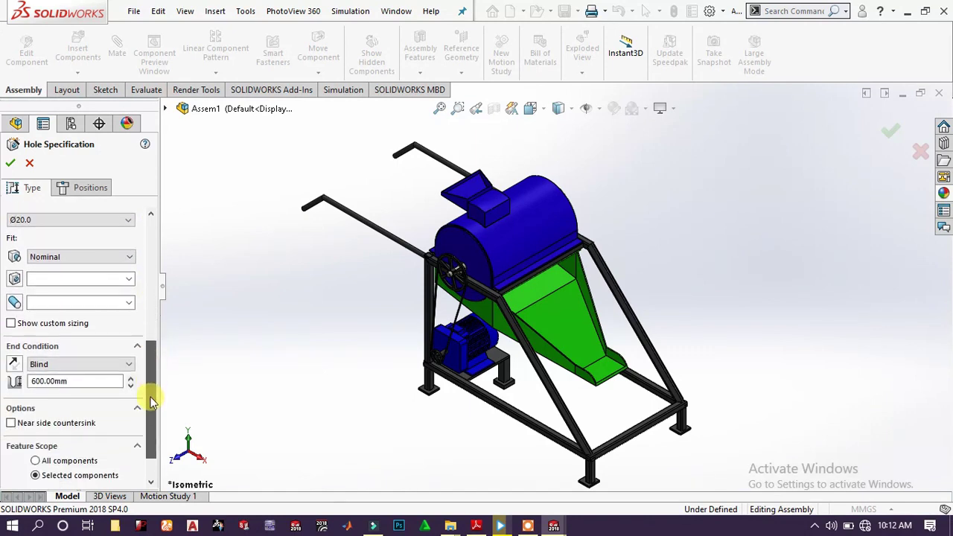
pyautogui.scroll(-5, 555, 257)
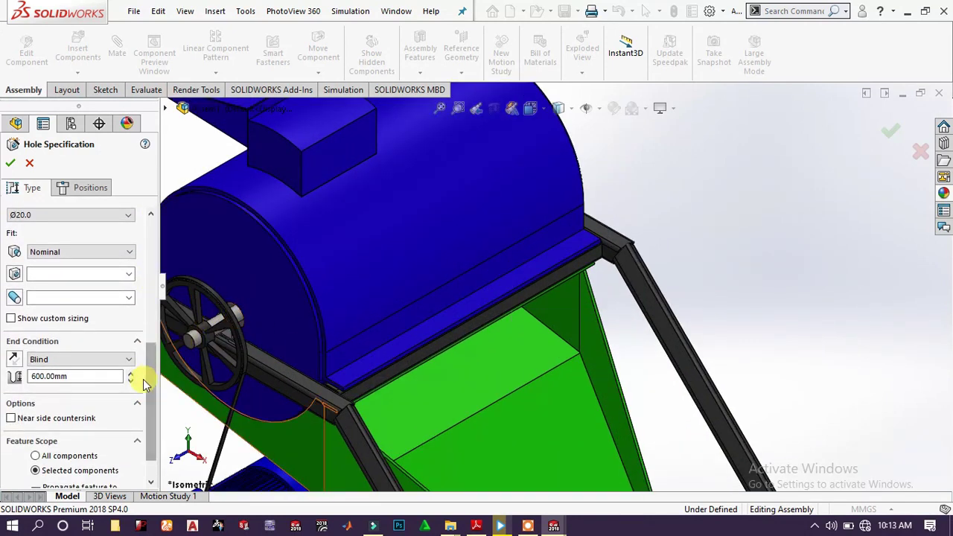
pyautogui.click(59, 188)
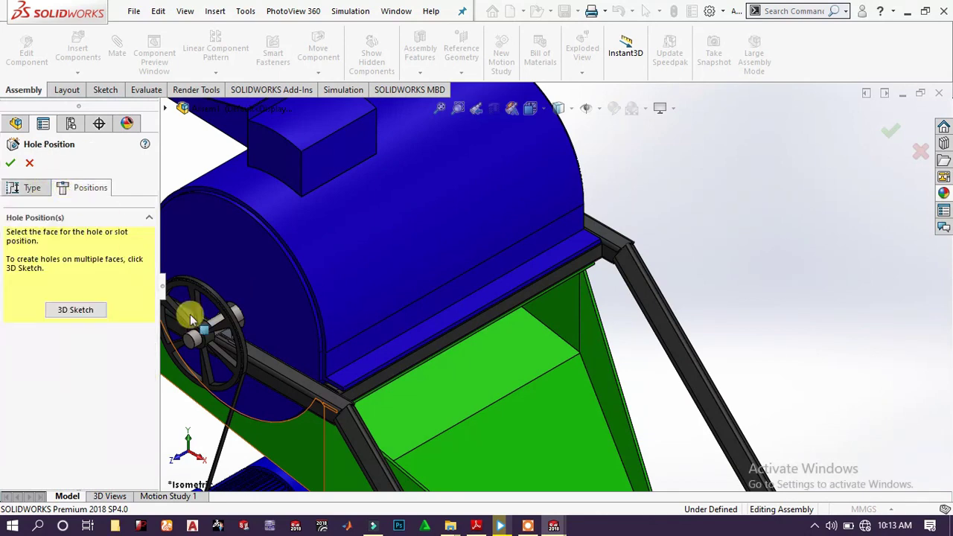
# - Place dowel hole points along the hopper flange edge and the drum's top and left edges
pyautogui.click(360, 380)
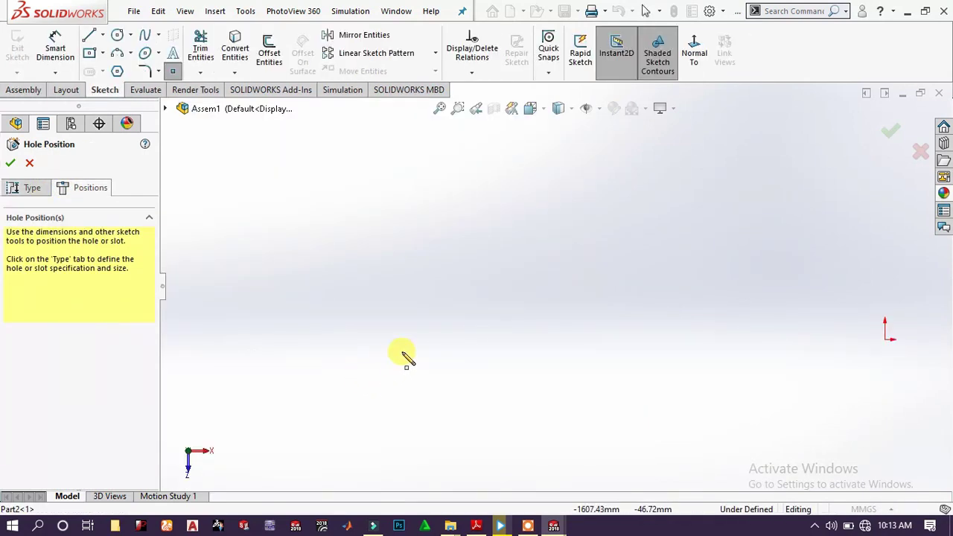
pyautogui.scroll(5, 708, 306)
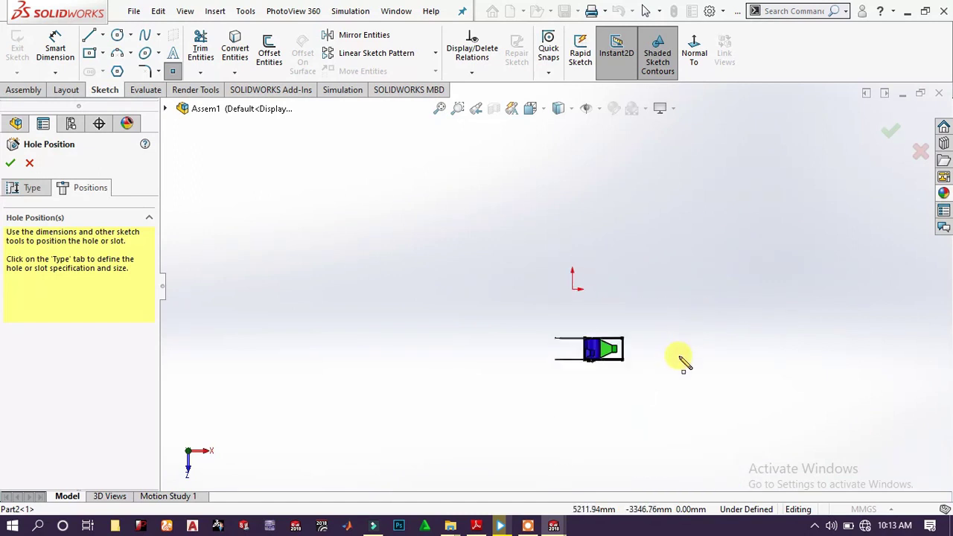
pyautogui.scroll(-3, 615, 325)
pyautogui.scroll(-8, 469, 315)
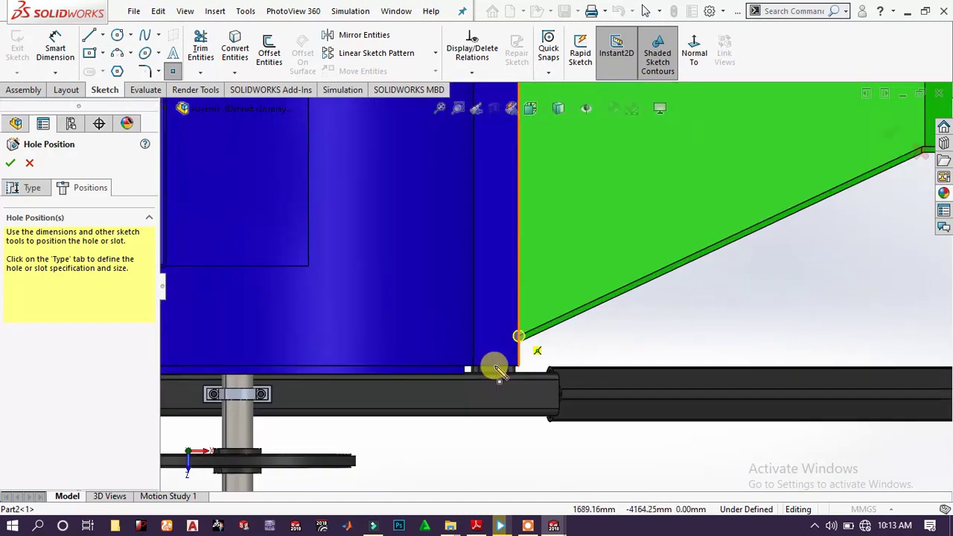
pyautogui.click(495, 367)
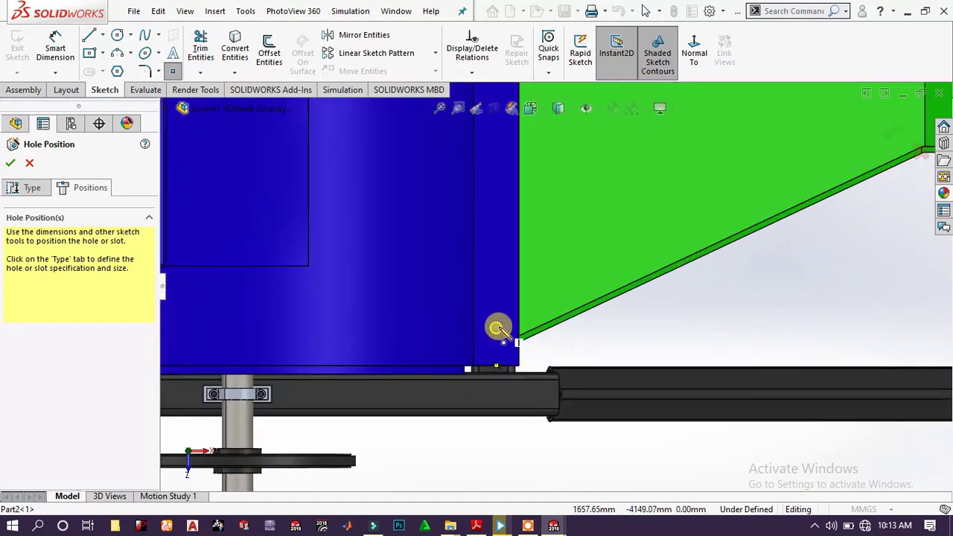
pyautogui.click(501, 321)
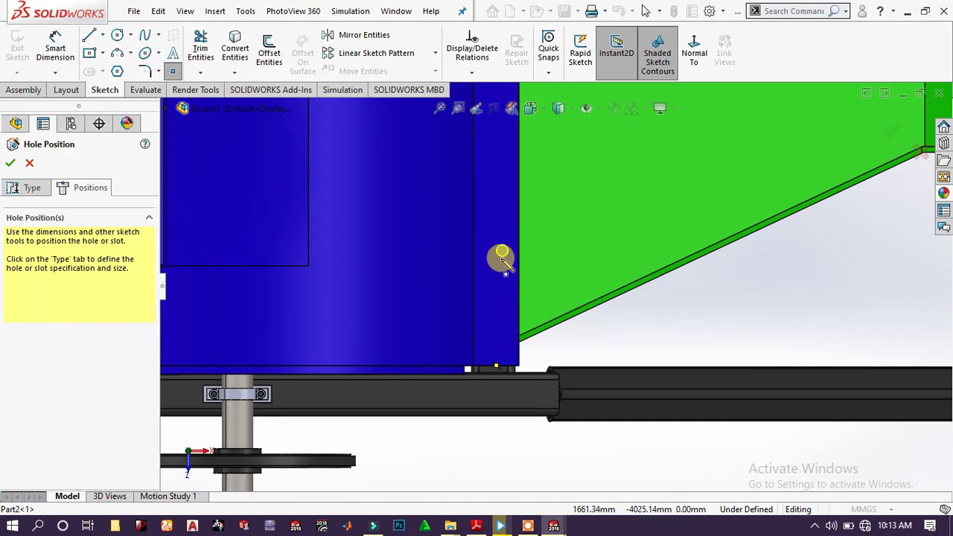
pyautogui.click(498, 262)
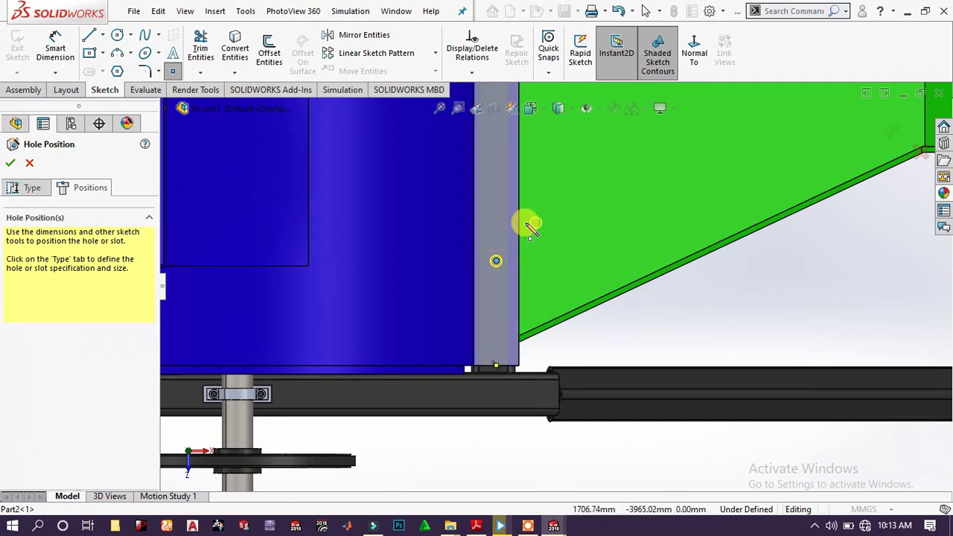
pyautogui.scroll(5, 522, 197)
pyautogui.scroll(-2, 538, 170)
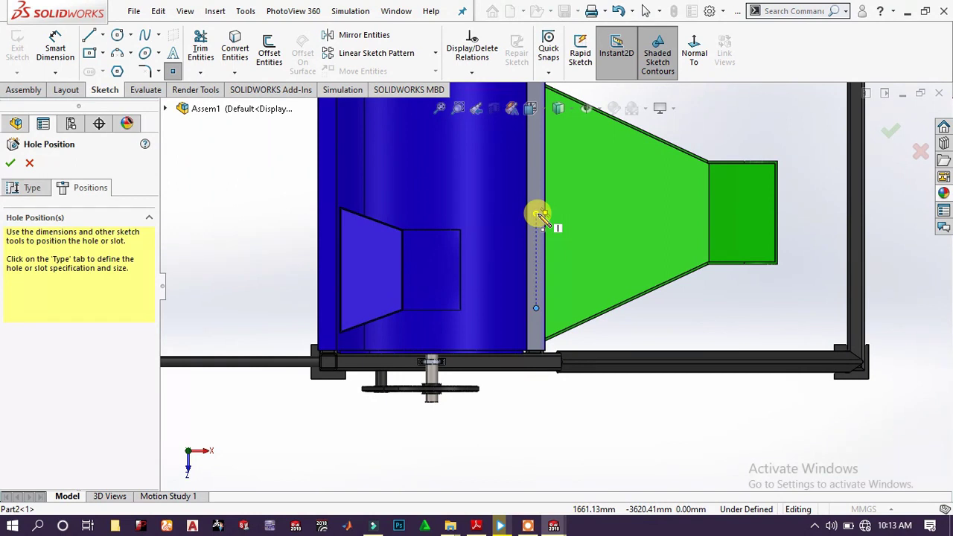
pyautogui.scroll(2, 549, 145)
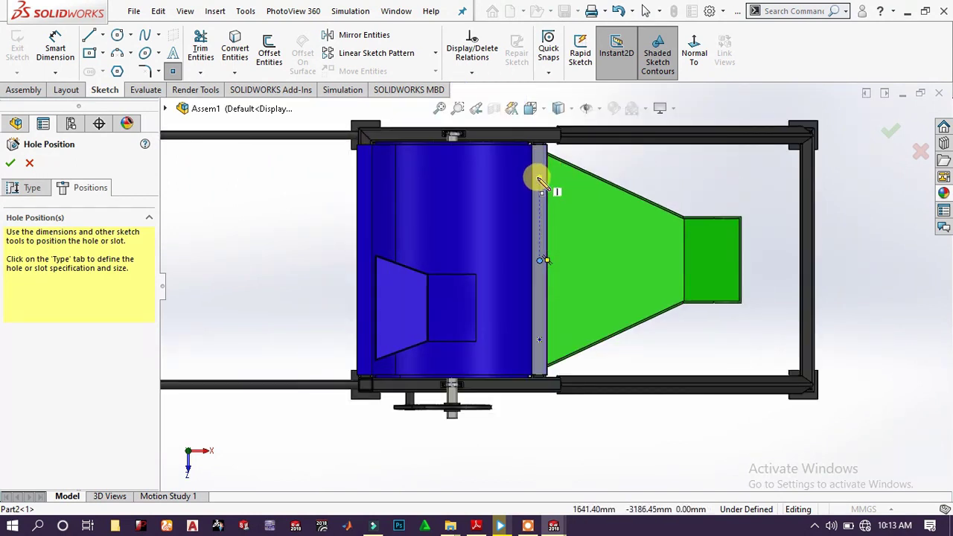
pyautogui.click(539, 178)
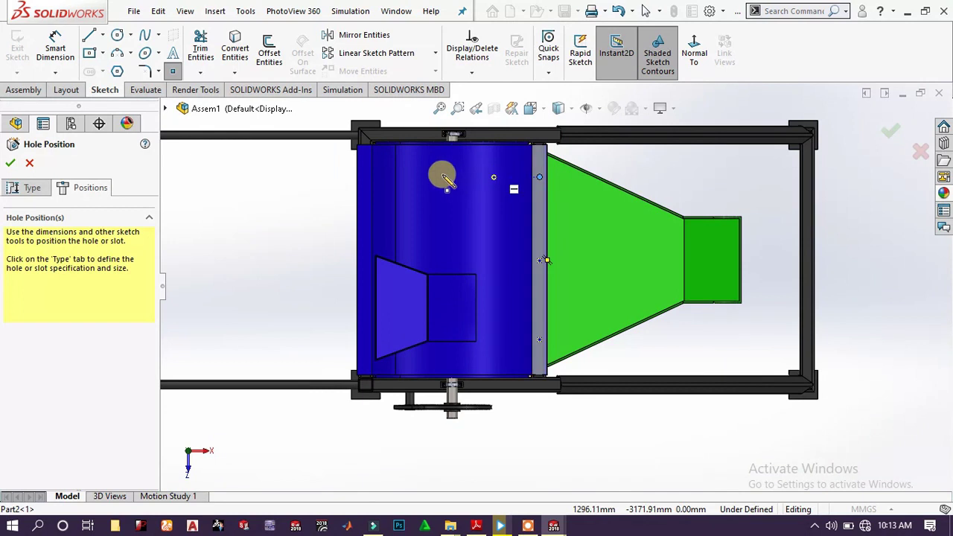
pyautogui.click(365, 179)
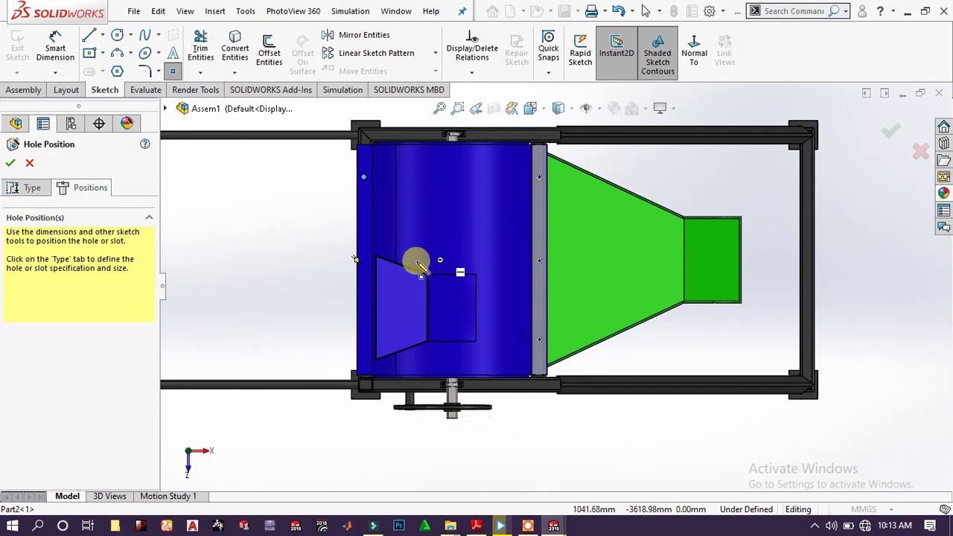
pyautogui.click(364, 262)
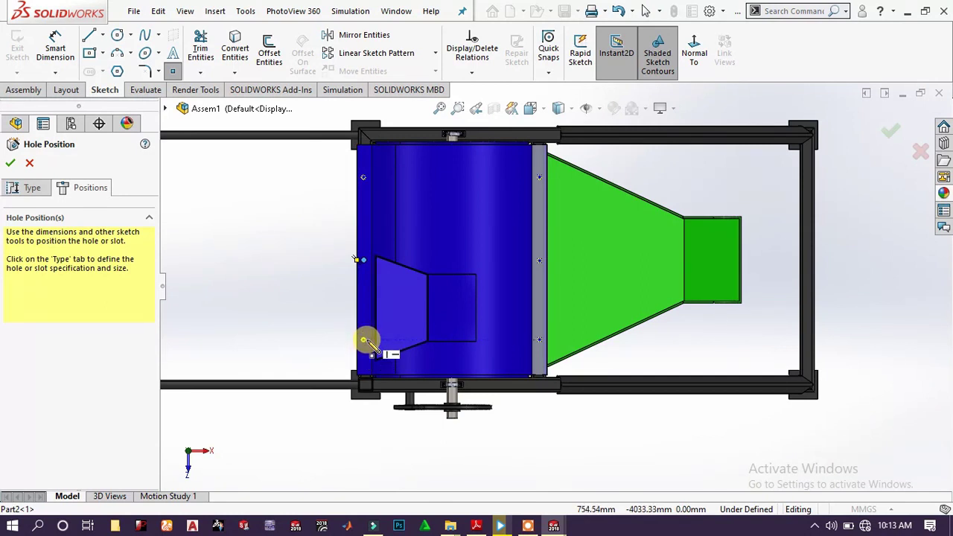
pyautogui.click(364, 340)
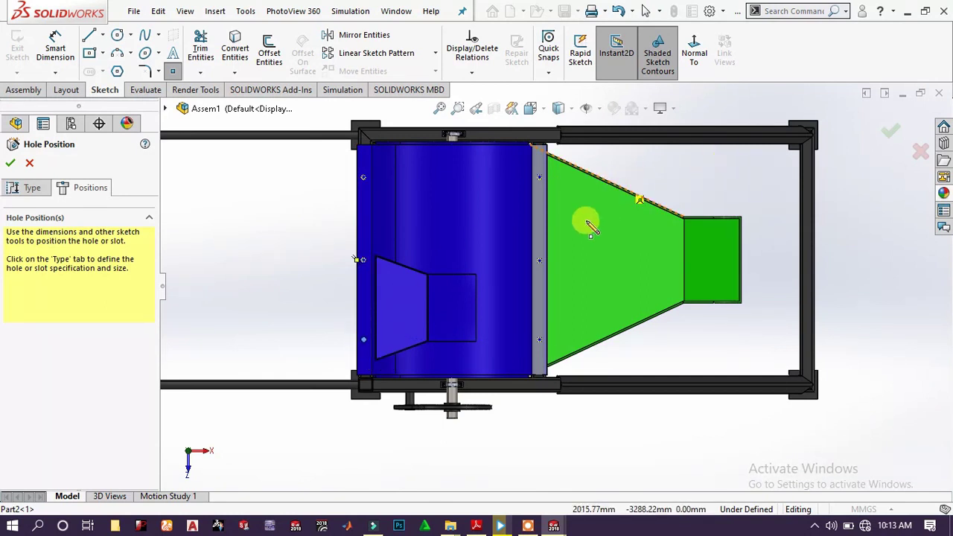
# - Set the dowel hole Blind depth to 400 mm and finish Dowel Hole1
pyautogui.moveTo(653, 266); pyautogui.dragTo(574, 185, button='middle')
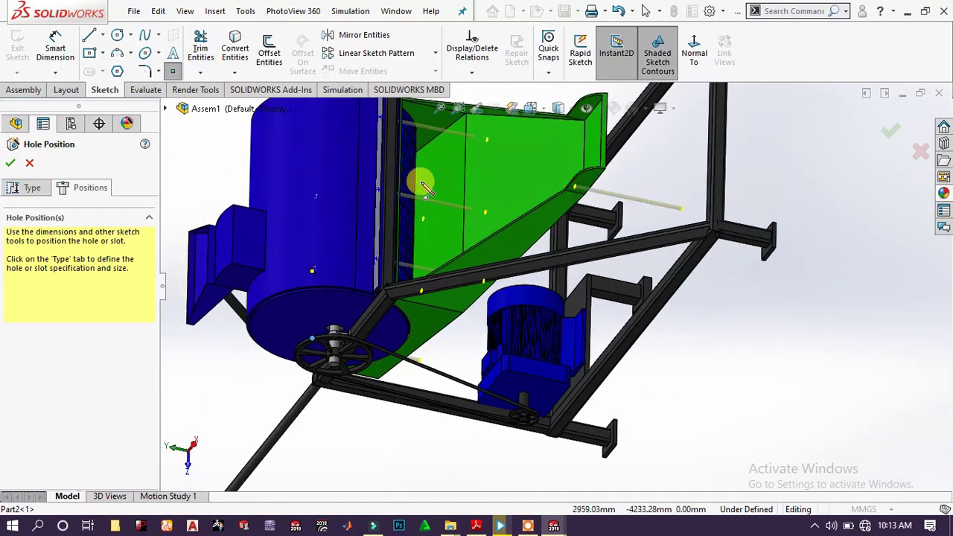
pyautogui.click(32, 190)
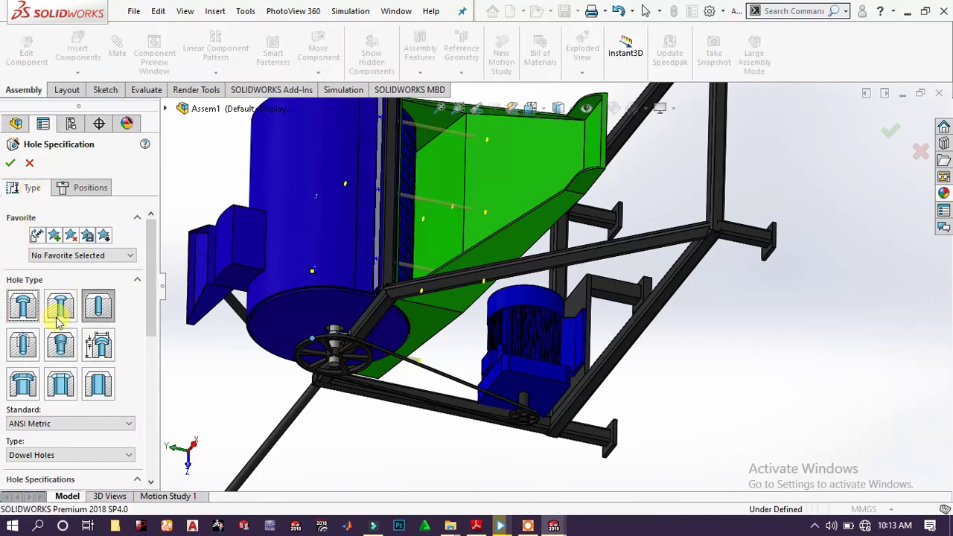
pyautogui.scroll(-5, 88, 380)
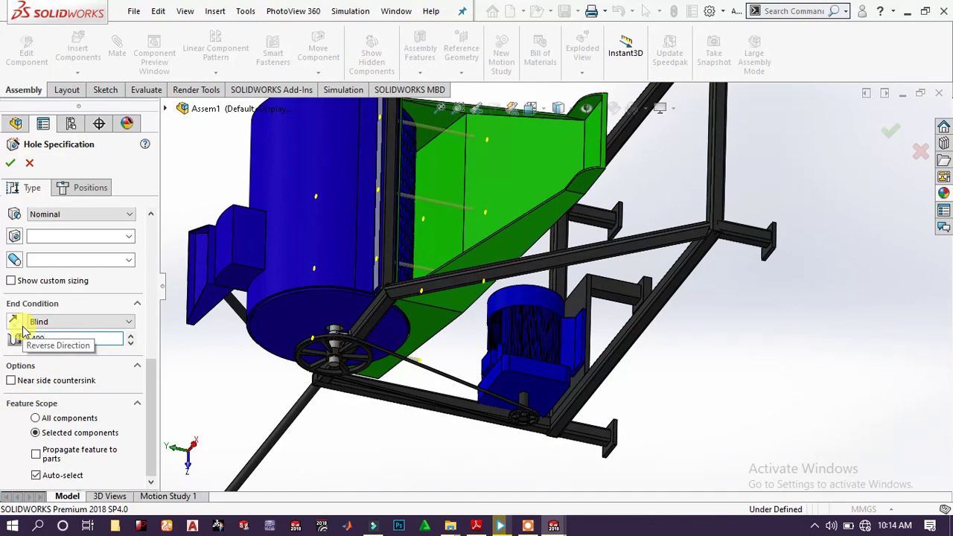
pyautogui.press('Return')
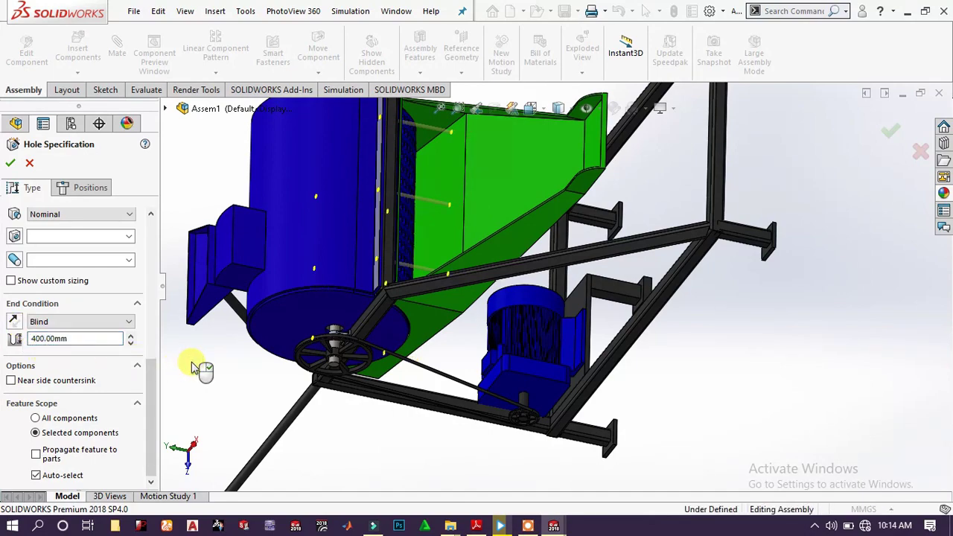
pyautogui.moveTo(196, 319); pyautogui.dragTo(153, 316, button='middle')
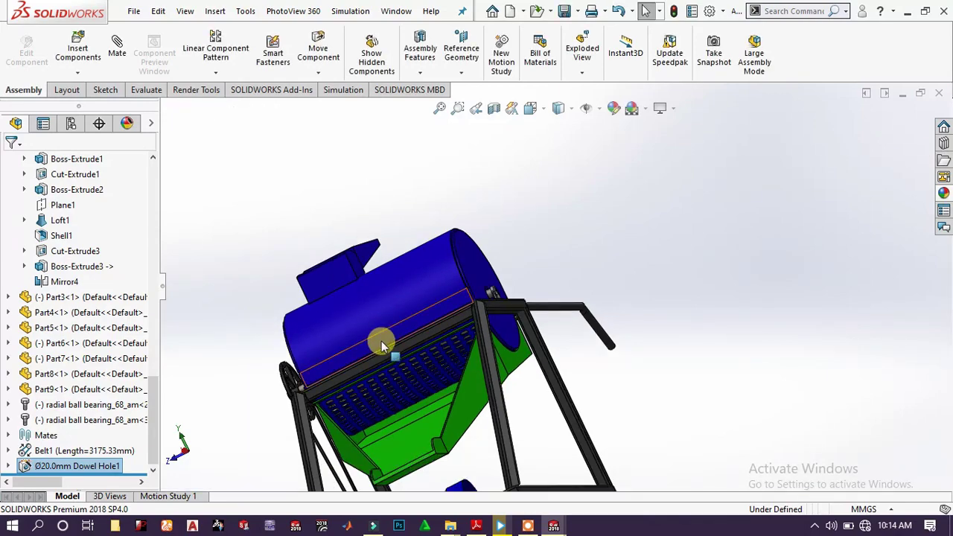
# - Inspect the drum edge, belt and motor, then start a Front Plane section view
pyautogui.click(264, 308)
pyautogui.scroll(5, 421, 333)
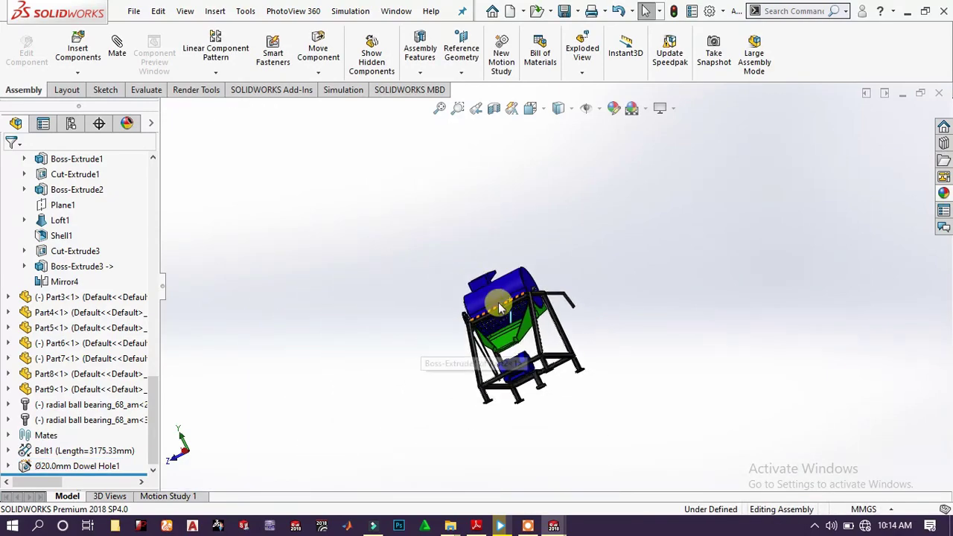
pyautogui.scroll(-10, 484, 362)
pyautogui.scroll(-6, 611, 380)
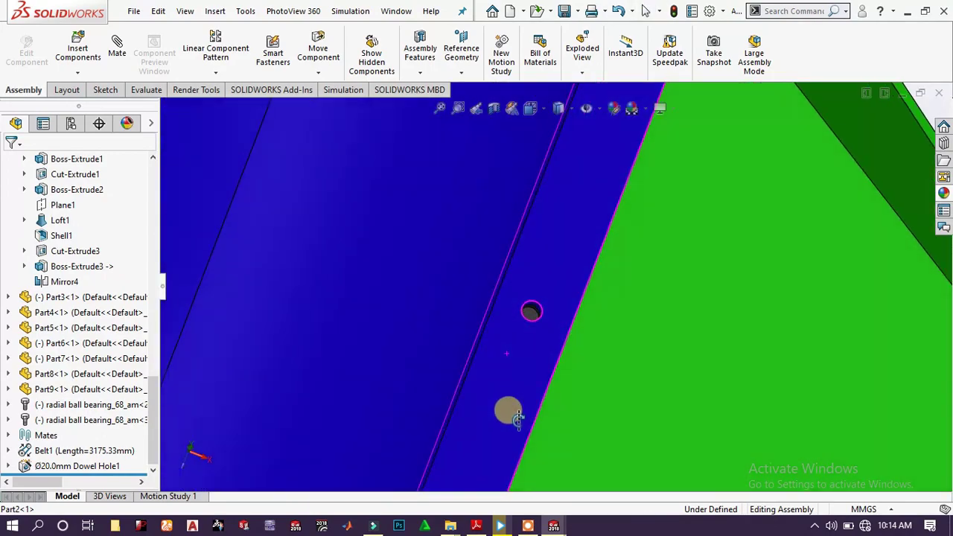
pyautogui.moveTo(518, 420); pyautogui.dragTo(499, 345, button='middle')
pyautogui.scroll(8, 560, 335)
pyautogui.scroll(-6, 457, 312)
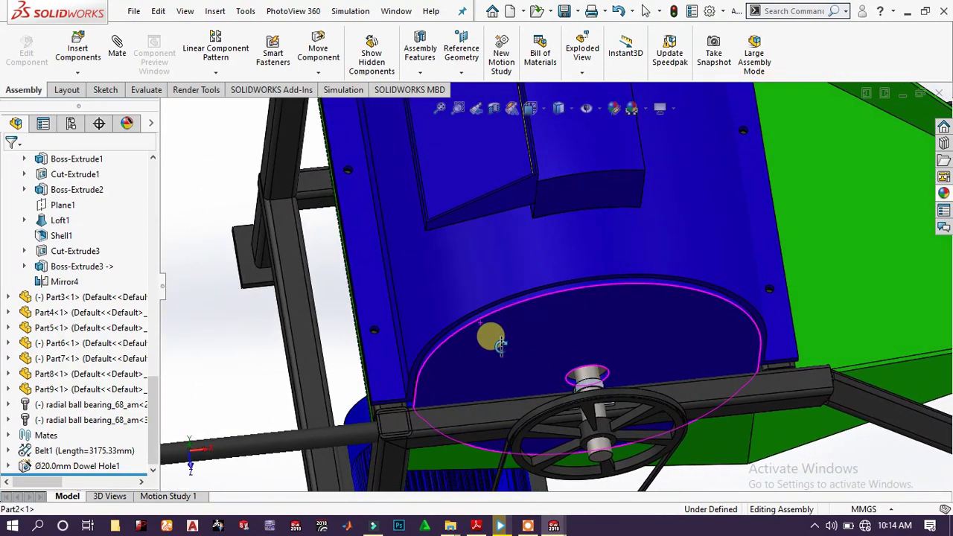
pyautogui.scroll(6, 502, 347)
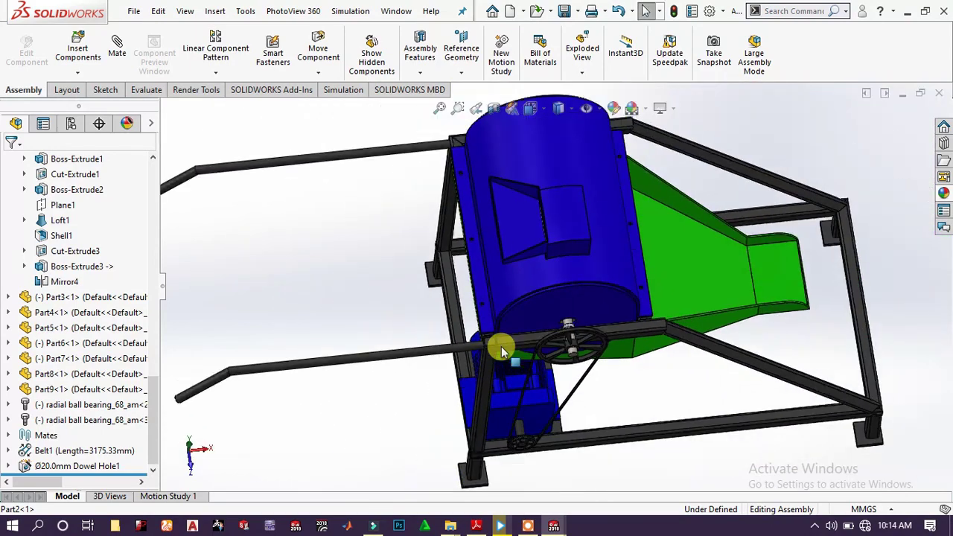
pyautogui.scroll(-5, 530, 390)
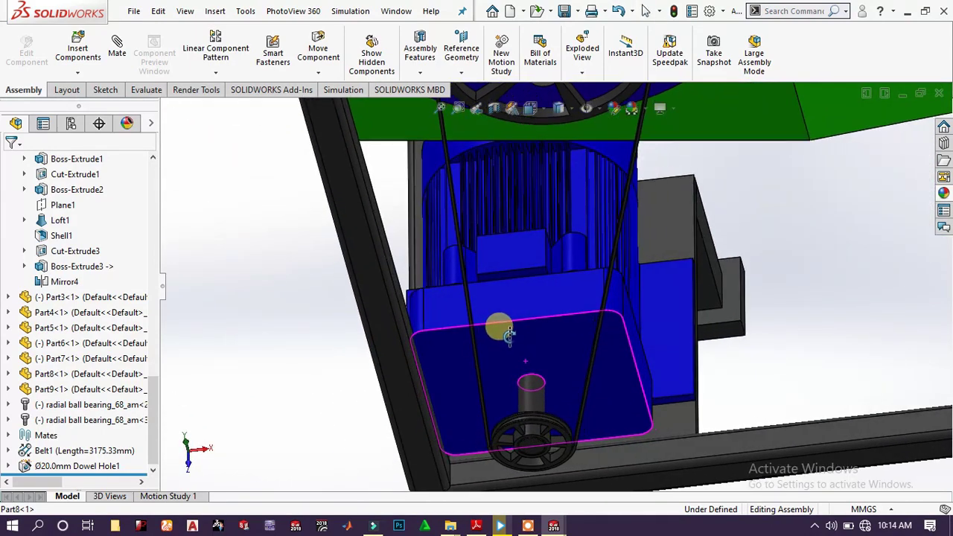
pyautogui.scroll(4, 546, 309)
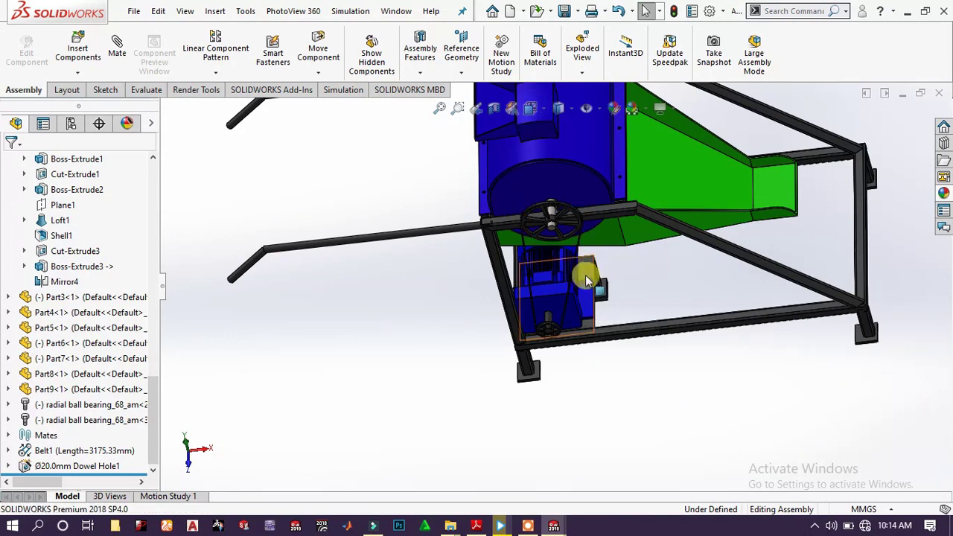
pyautogui.click(588, 298)
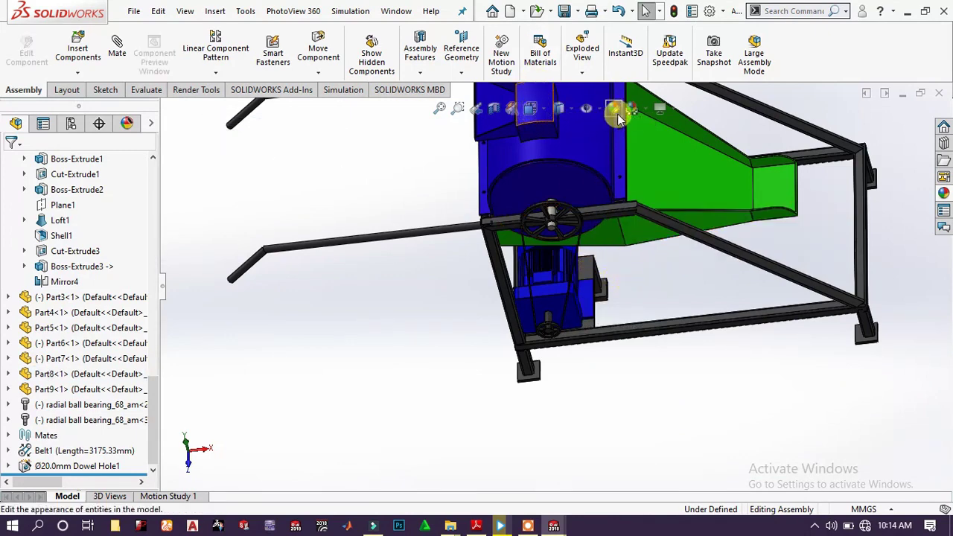
pyautogui.click(494, 108)
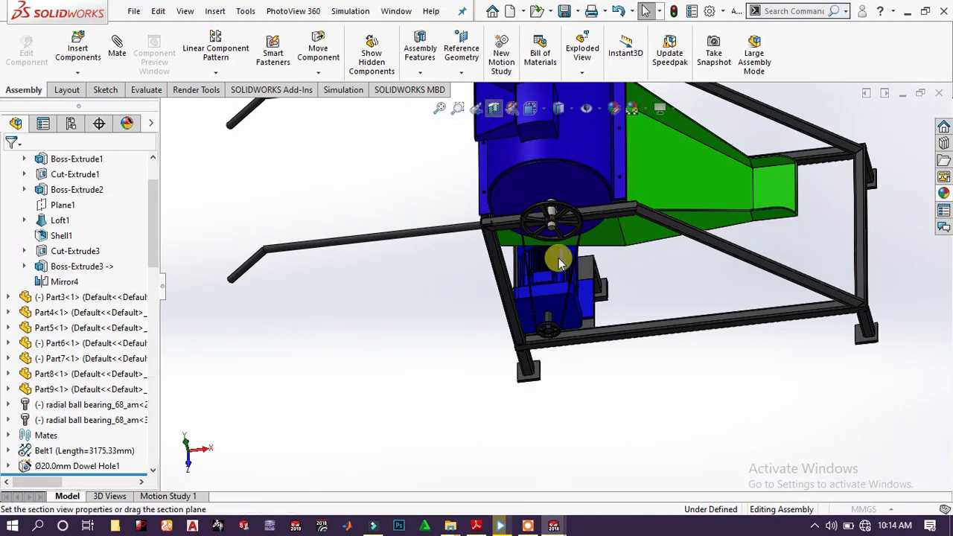
# - Section the assembly along the Top Plane at about 1868 mm offset
pyautogui.scroll(5, 462, 260)
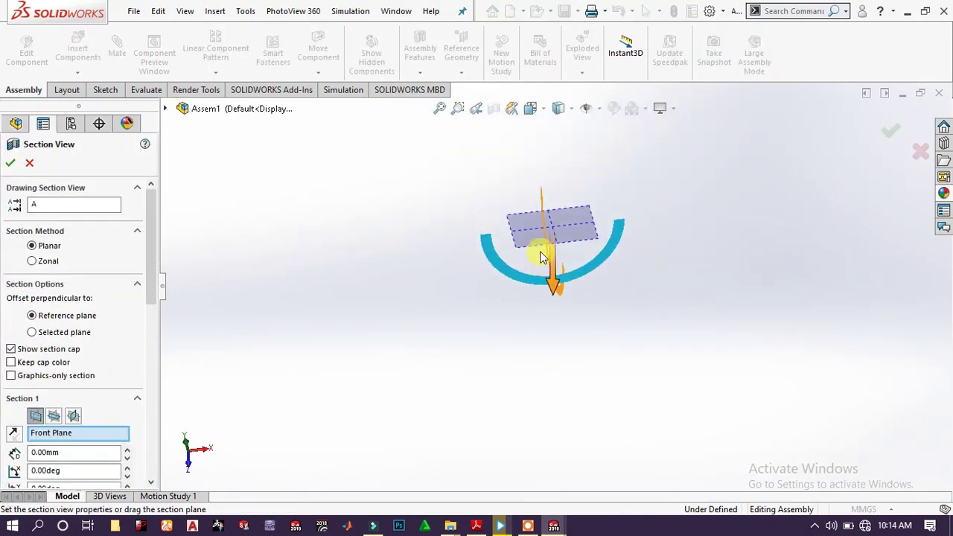
pyautogui.moveTo(552, 294); pyautogui.dragTo(618, 262)
pyautogui.scroll(-4, 618, 262)
pyautogui.scroll(-3, 402, 393)
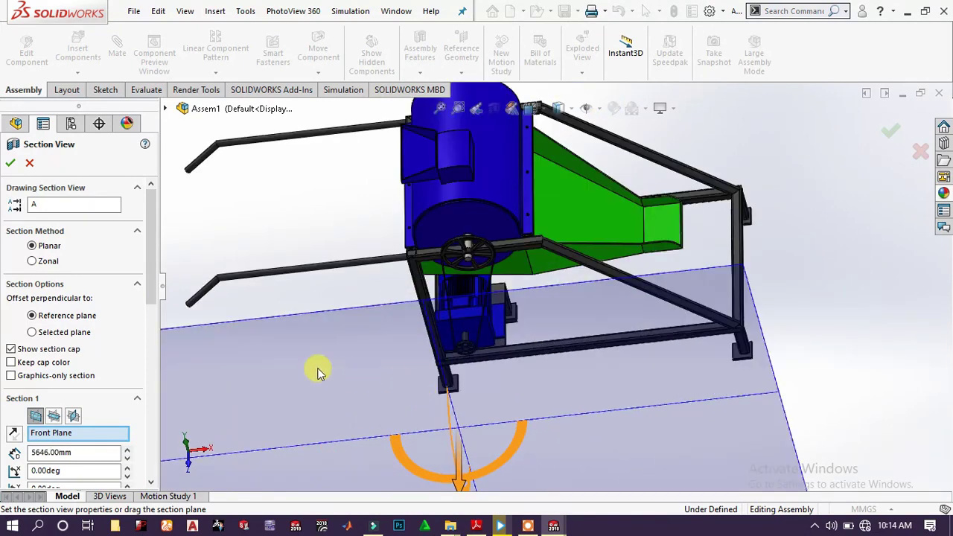
pyautogui.click(55, 417)
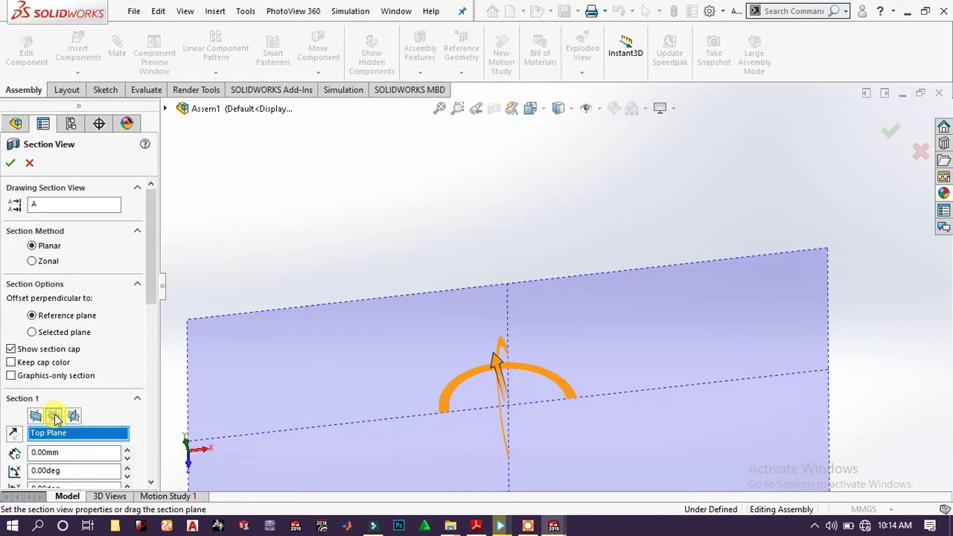
pyautogui.moveTo(499, 363); pyautogui.dragTo(455, 215)
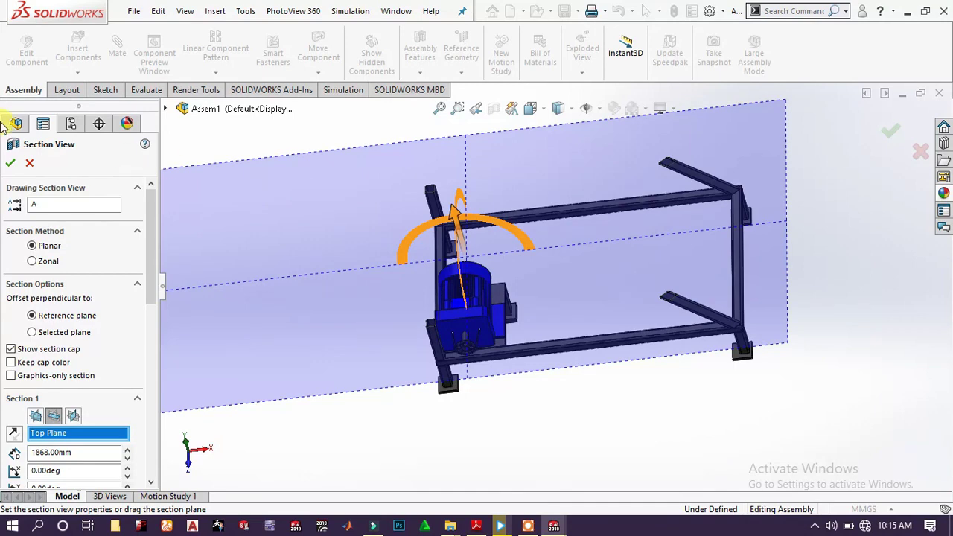
pyautogui.click(9, 164)
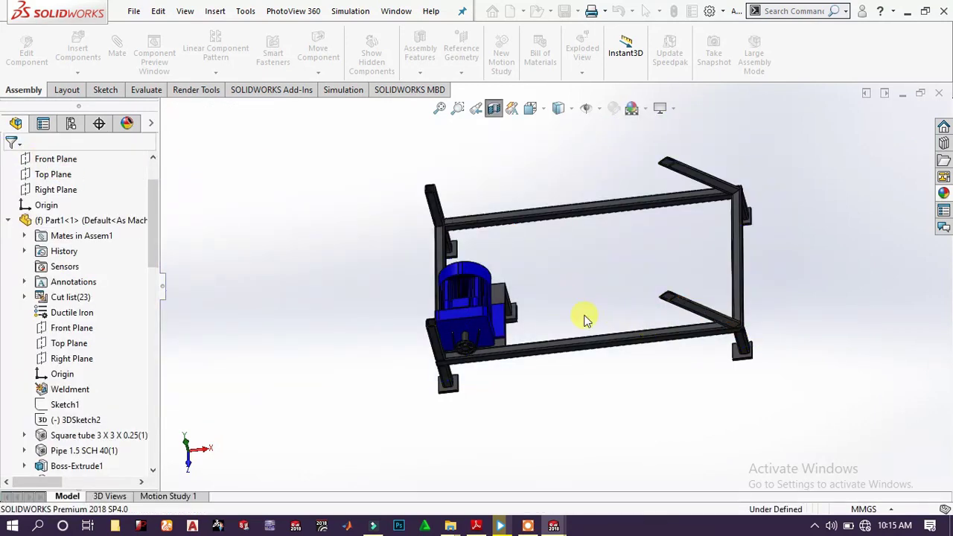
# - View the motor mounting plate face normal-to and select the machine frame part
pyautogui.scroll(-10, 506, 316)
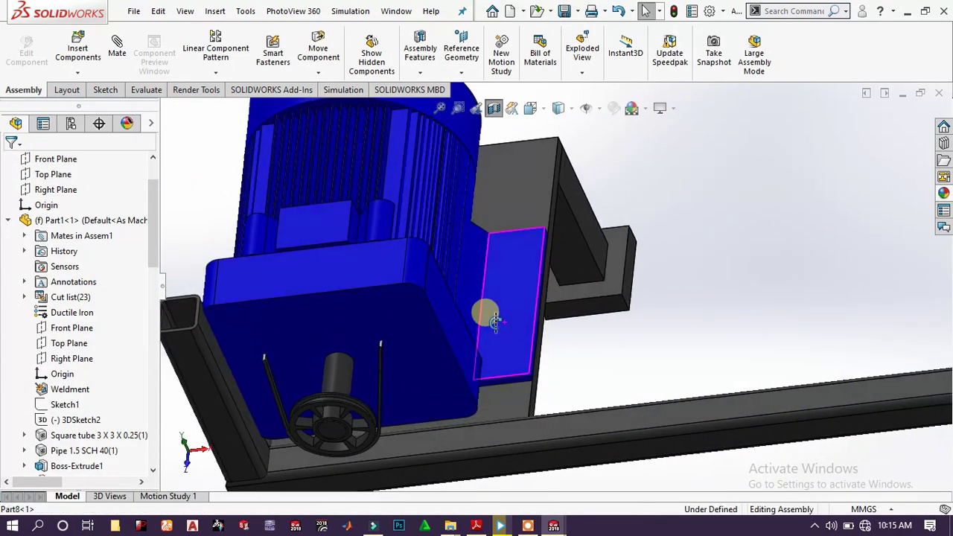
pyautogui.click(506, 323)
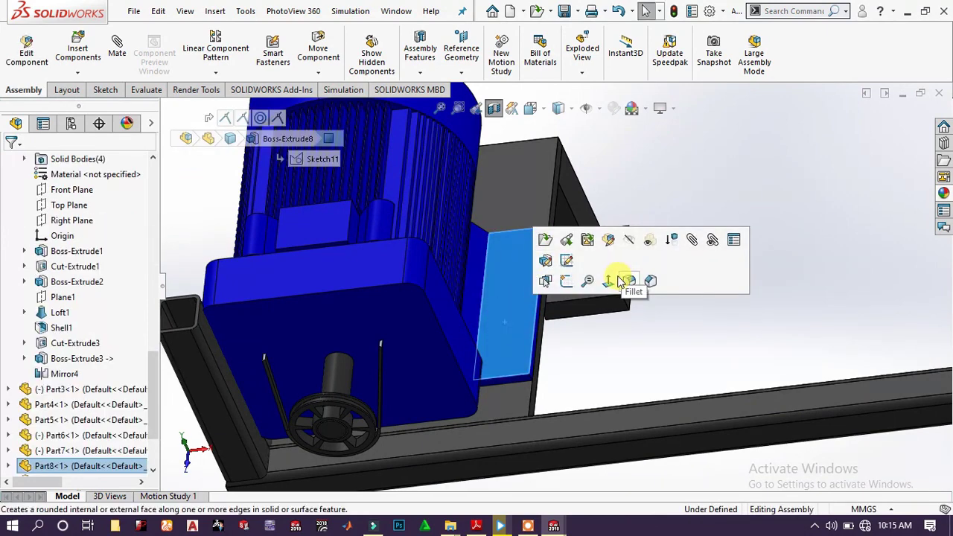
pyautogui.click(609, 281)
pyautogui.scroll(-5, 579, 326)
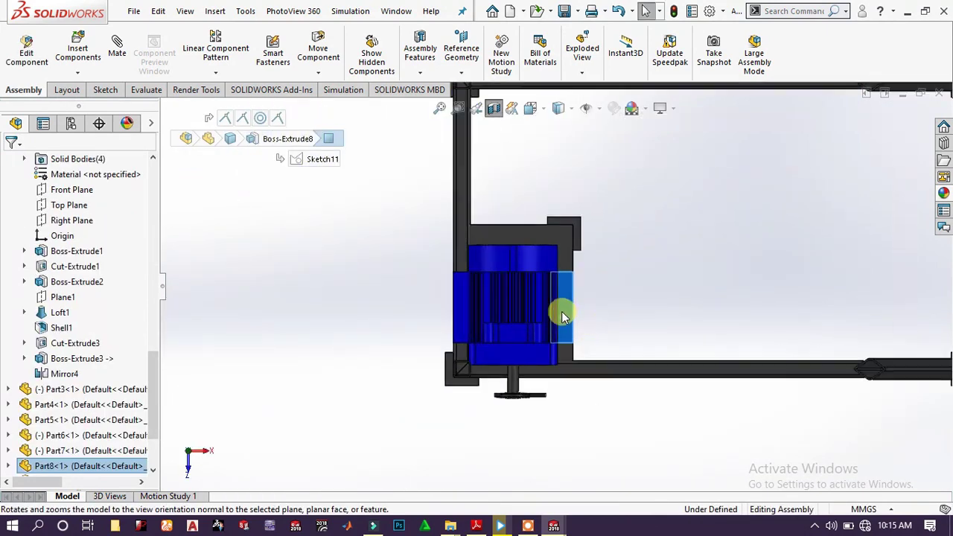
pyautogui.scroll(-2, 574, 313)
pyautogui.click(656, 262)
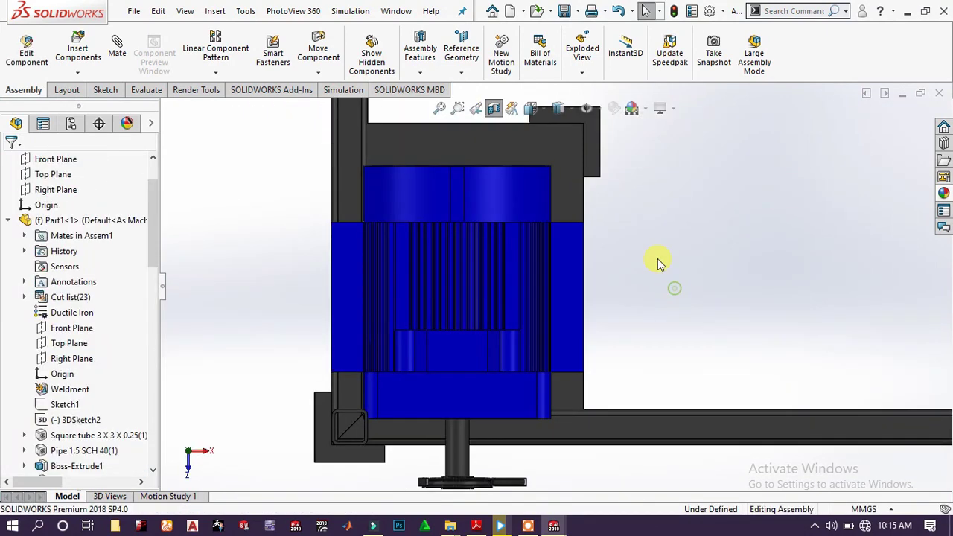
# - Set up an assembly Hole Wizard dowel hole, ANSI Metric size Ø25.0
pyautogui.click(434, 72)
pyautogui.click(440, 102)
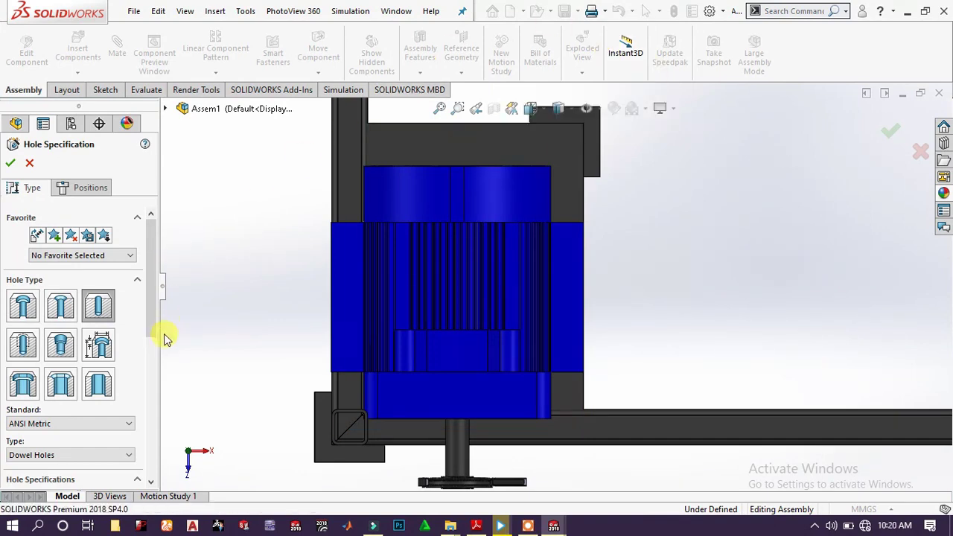
pyautogui.moveTo(154, 307); pyautogui.dragTo(155, 378)
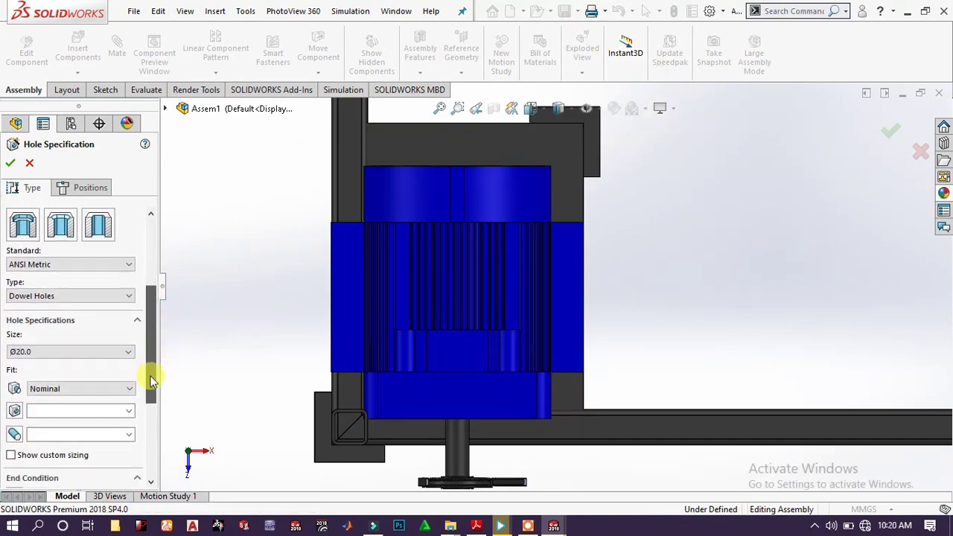
pyautogui.click(80, 349)
pyautogui.click(32, 464)
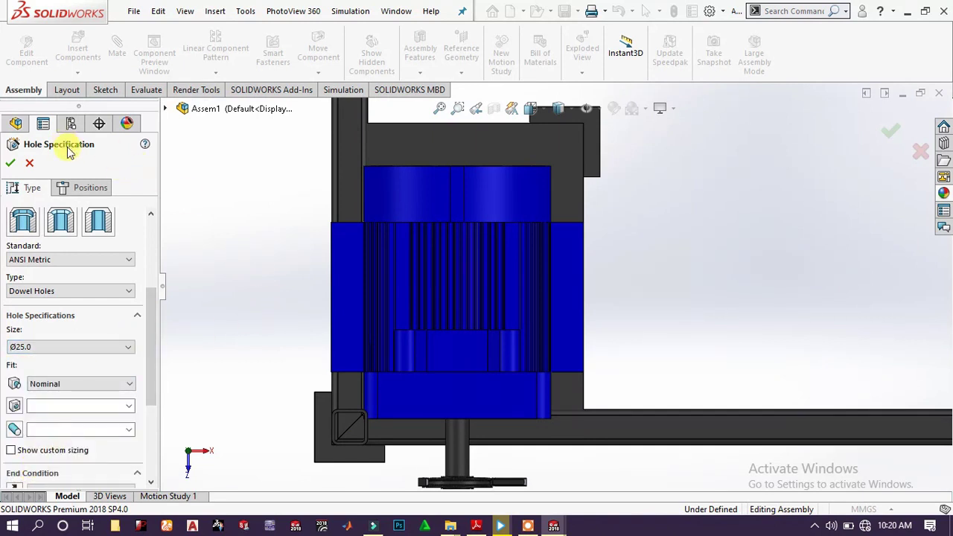
pyautogui.click(90, 187)
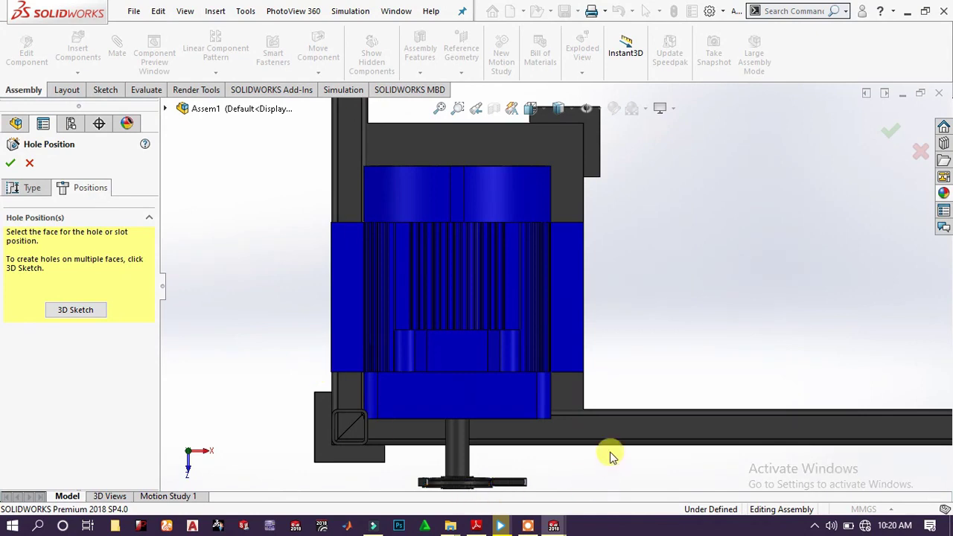
# - Place Ø25.0 dowel holes at the four motor plate corners and confirm the feature
pyautogui.click(576, 322)
pyautogui.scroll(-3, 709, 195)
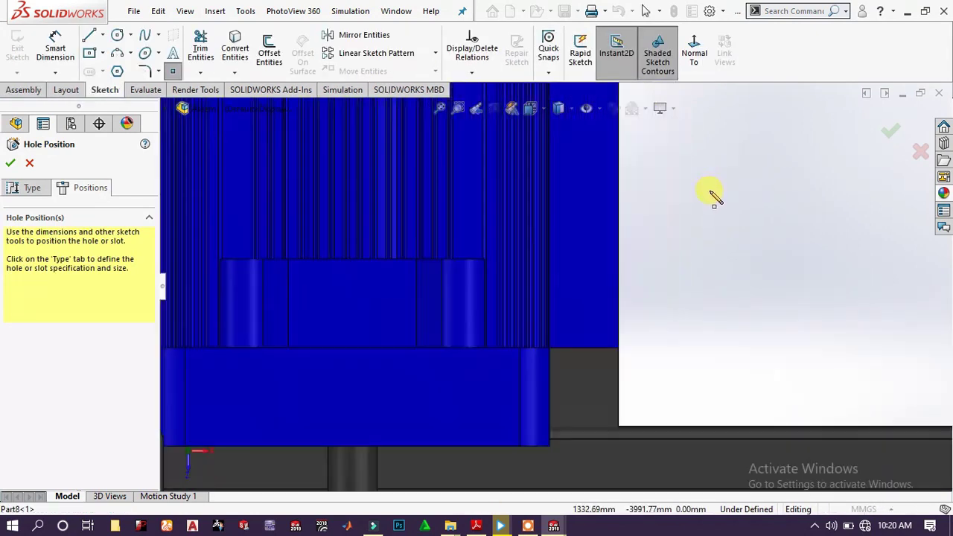
pyautogui.scroll(2, 659, 206)
pyautogui.scroll(1, 659, 205)
pyautogui.click(572, 238)
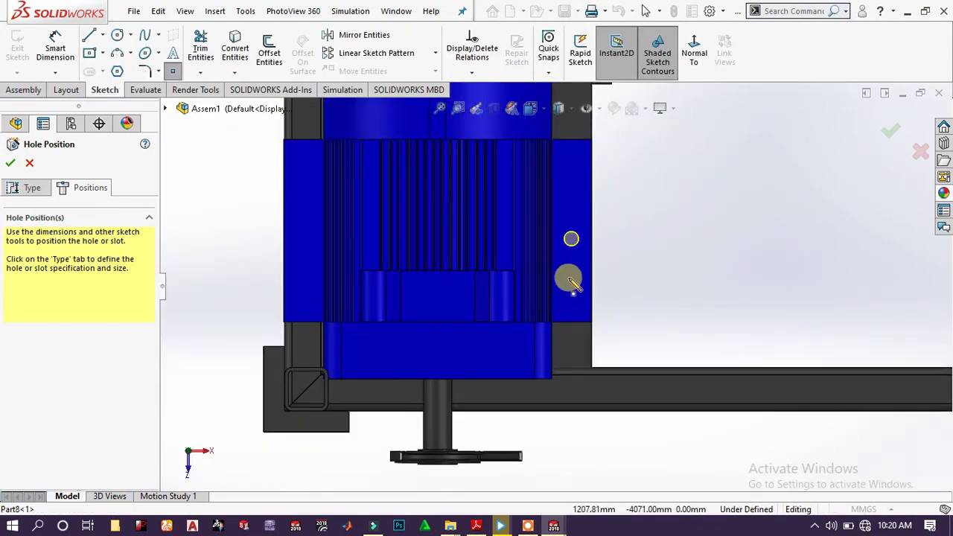
pyautogui.click(567, 282)
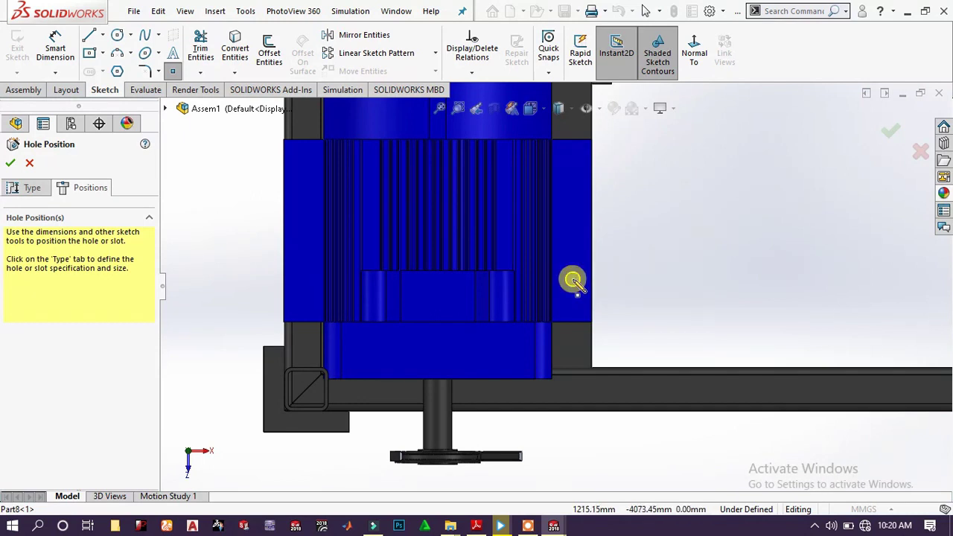
pyautogui.click(573, 183)
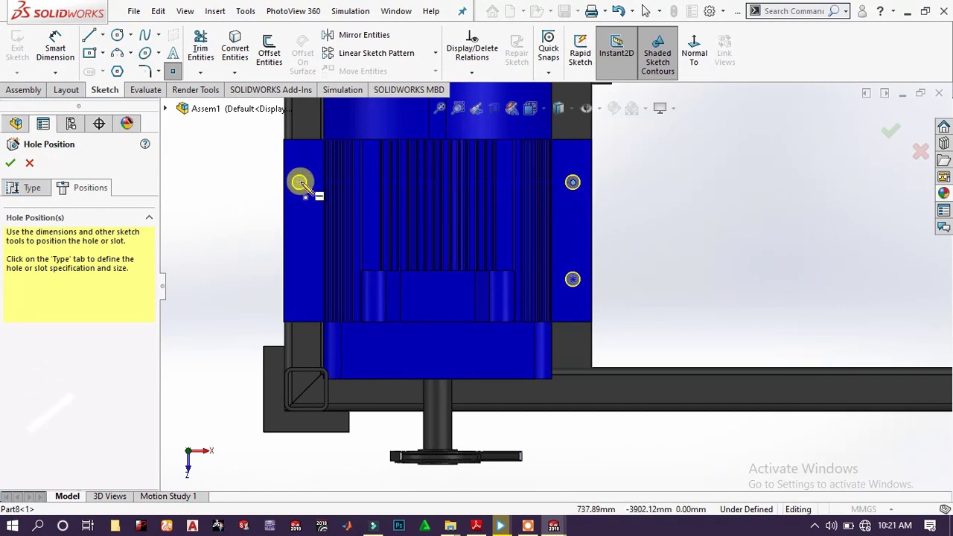
pyautogui.click(301, 183)
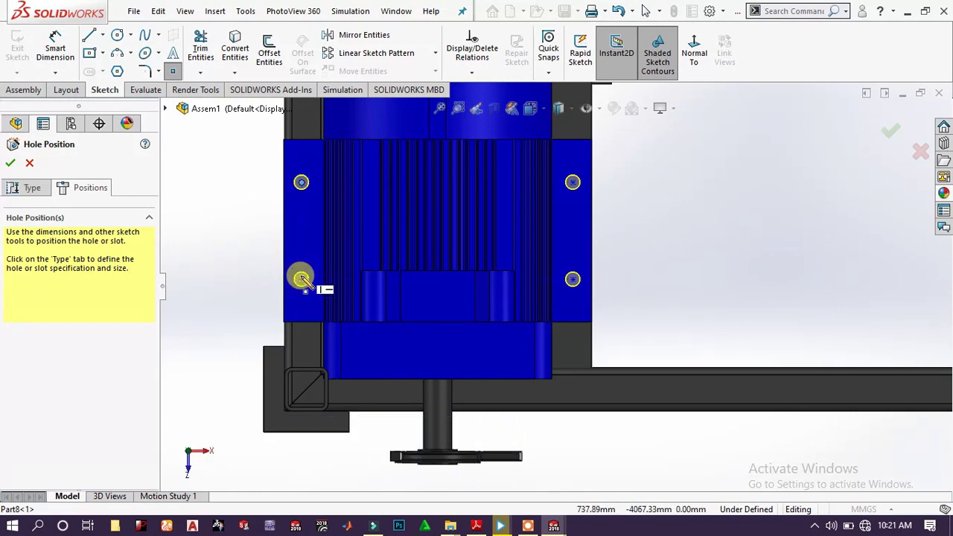
pyautogui.click(302, 279)
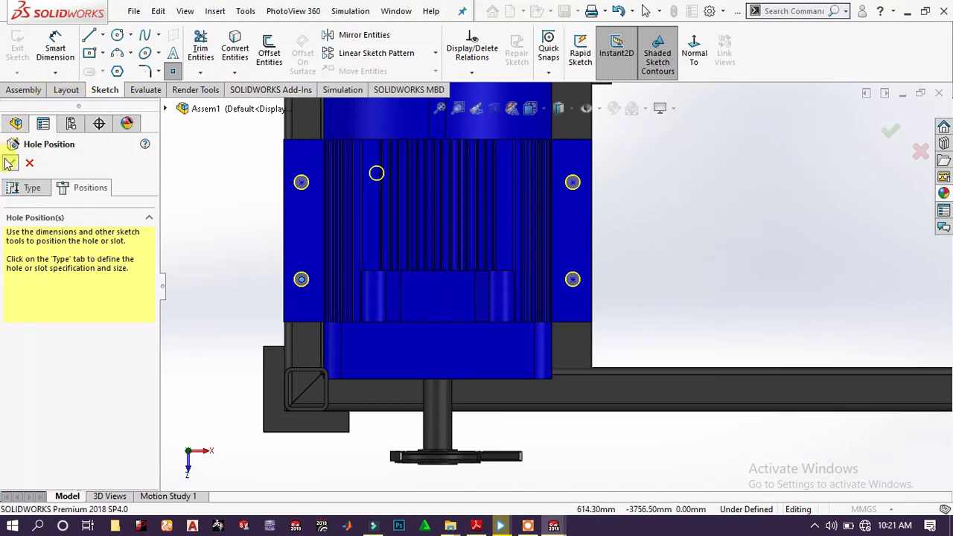
pyautogui.click(675, 174)
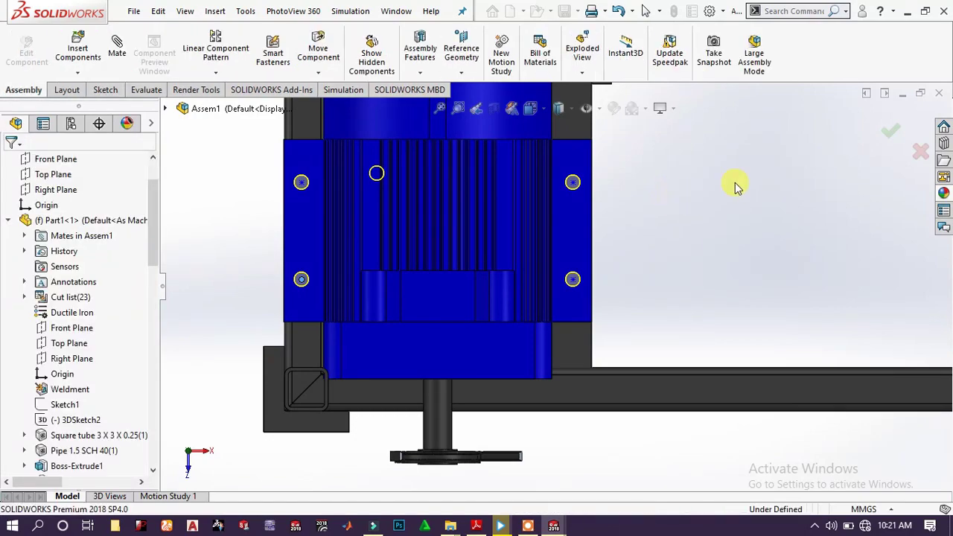
# - Turn off the section view so the whole thresher assembly shows again
pyautogui.moveTo(586, 224); pyautogui.dragTo(559, 98, button='middle')
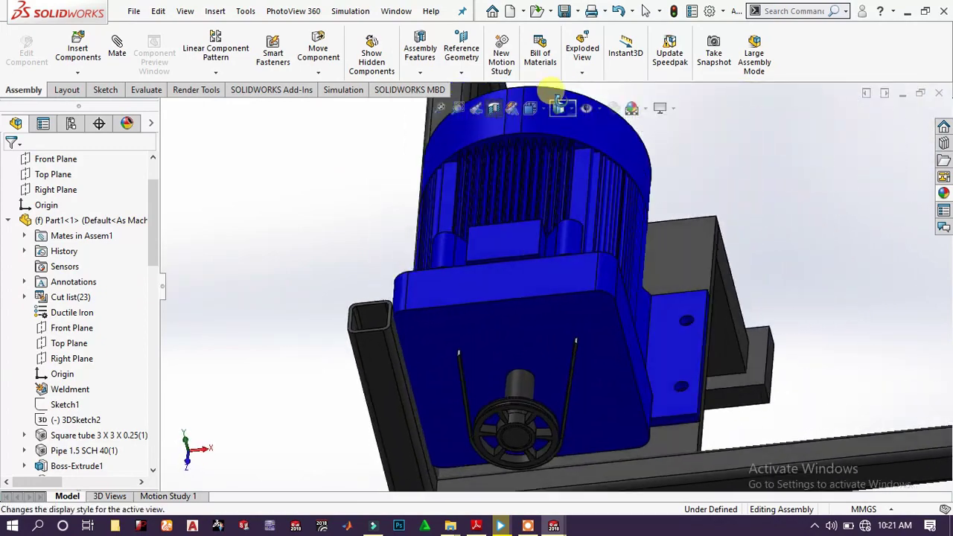
pyautogui.scroll(8, 584, 127)
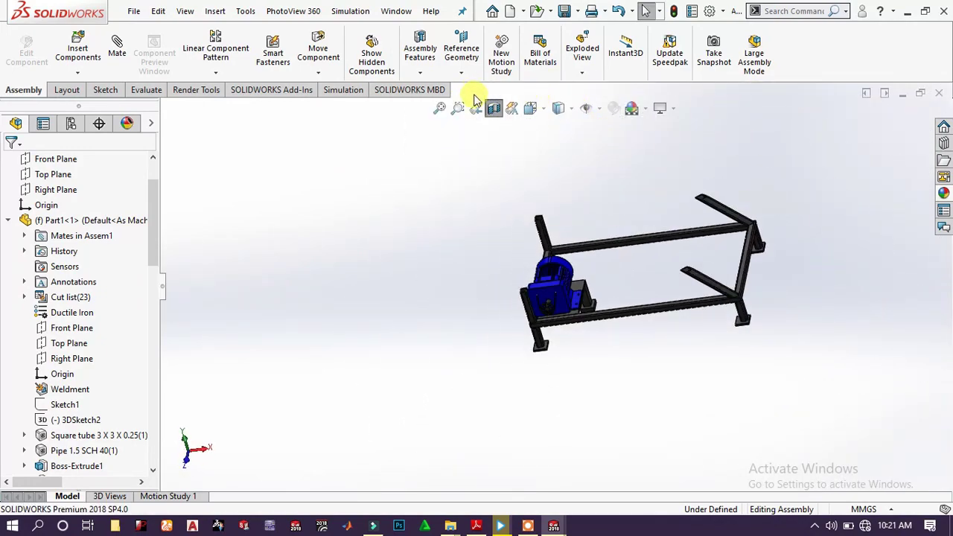
pyautogui.click(494, 108)
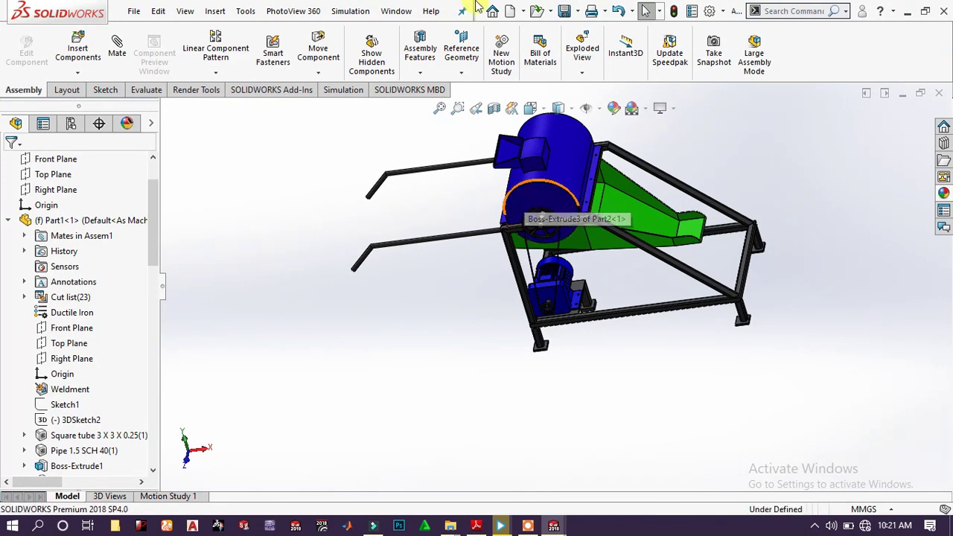
# - Zoom toward the hopper flange and open the Design Library of standard hardware
pyautogui.click(63, 90)
pyautogui.click(104, 90)
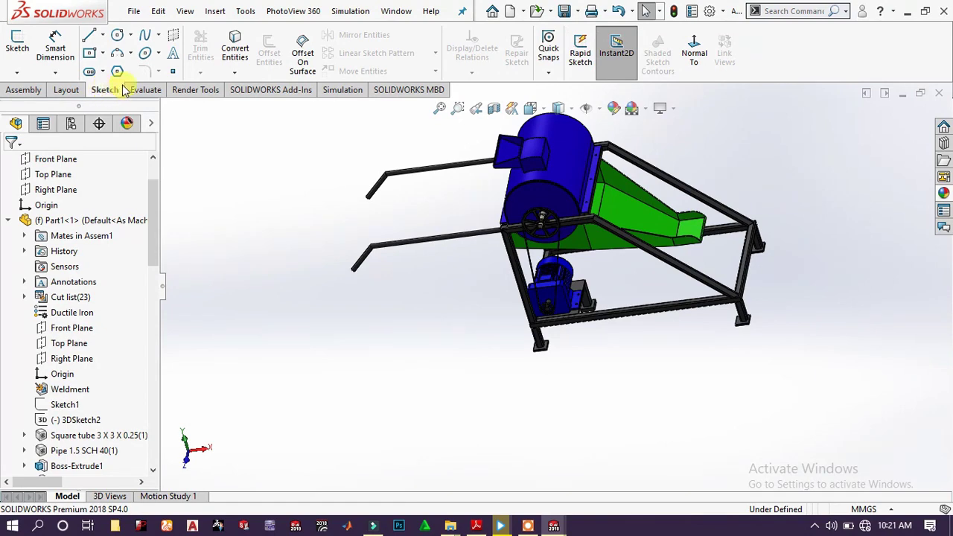
pyautogui.click(29, 90)
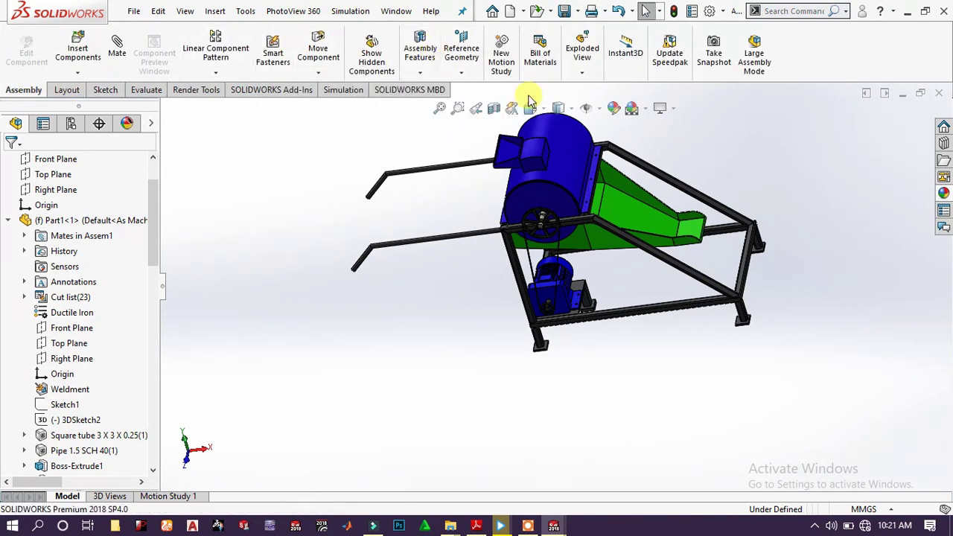
pyautogui.scroll(-10, 631, 246)
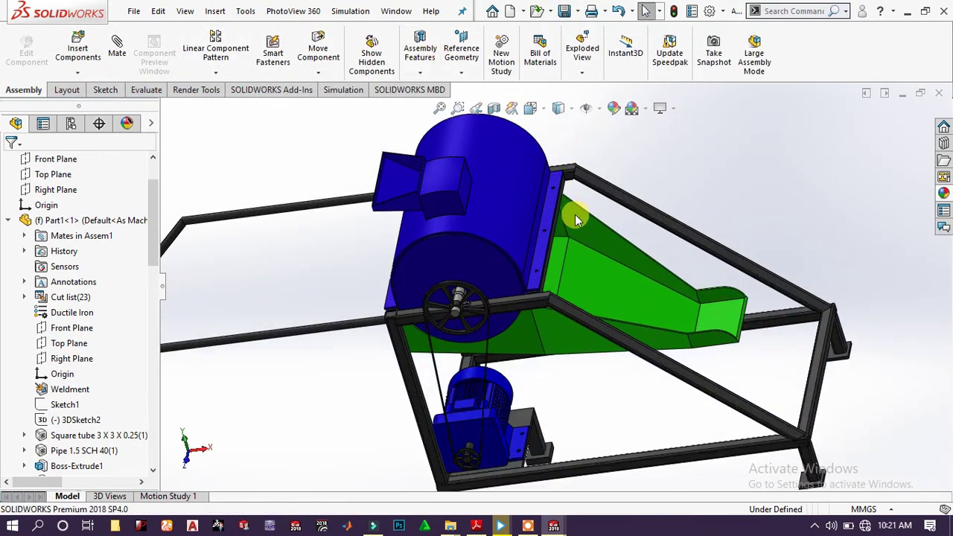
pyautogui.scroll(-6, 568, 228)
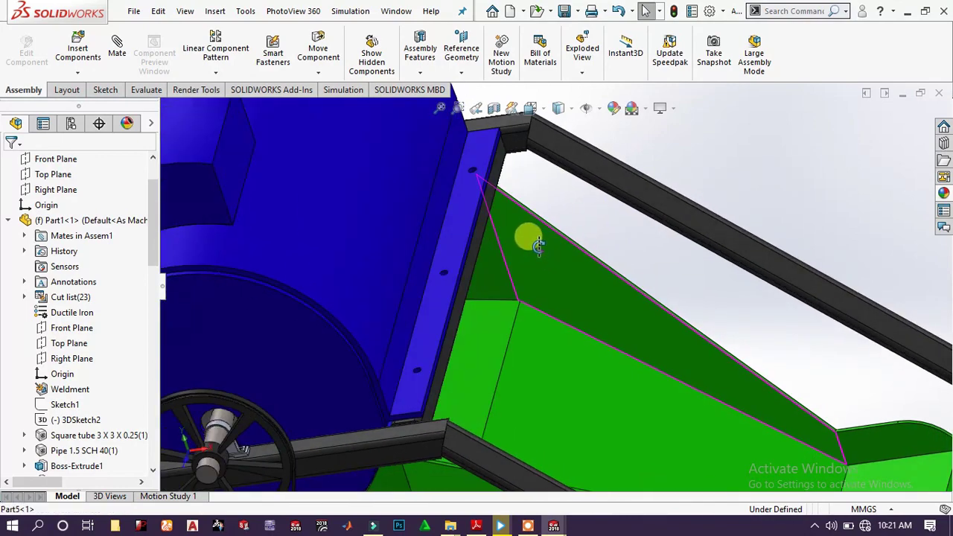
pyautogui.moveTo(520, 252)
pyautogui.mouseDown(button='middle')
pyautogui.moveTo(276, 390)
pyautogui.moveTo(514, 257)
pyautogui.mouseUp(button='middle')
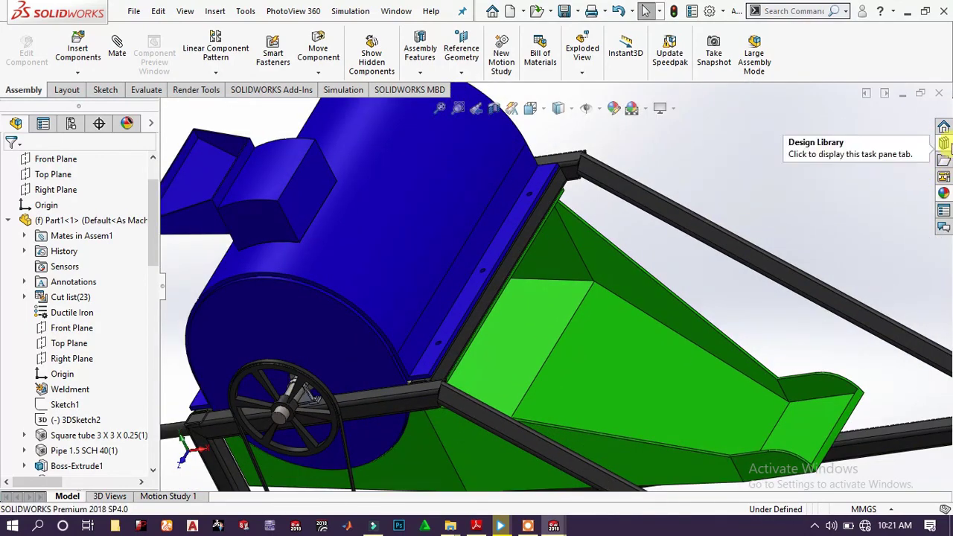
pyautogui.click(945, 161)
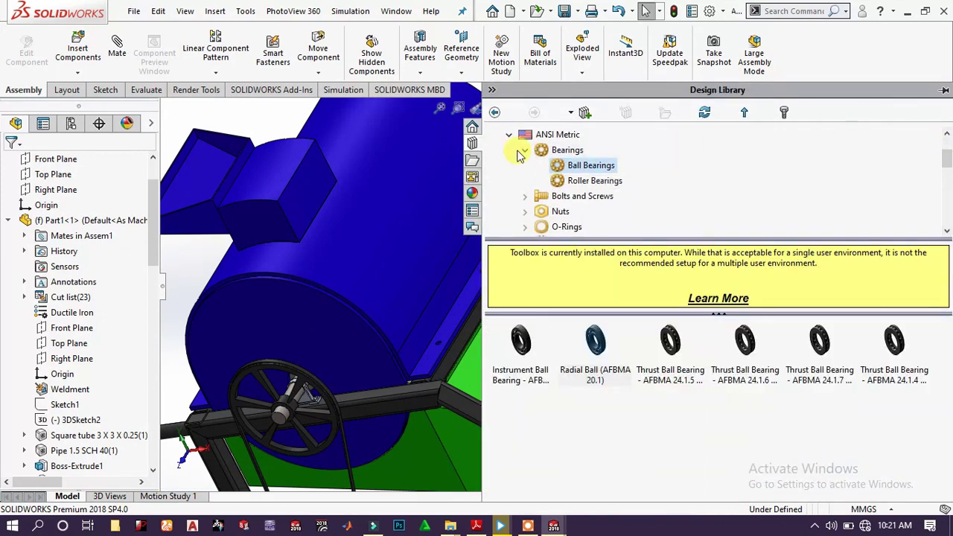
# - Drag Formed Hex Screw - ANSI B18.2.3.2M from Toolbox > Bolts and Screws > Hex Head onto the flange
pyautogui.click(525, 152)
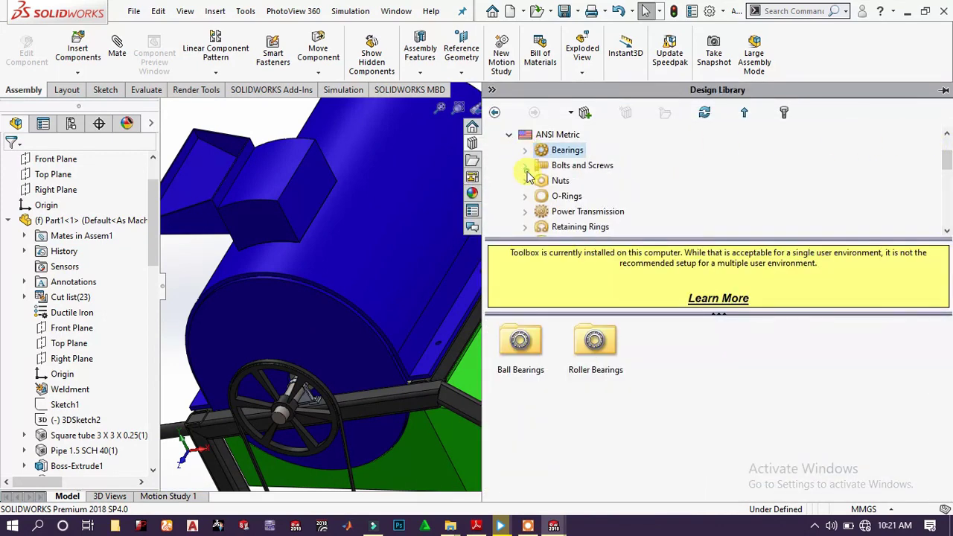
pyautogui.click(526, 166)
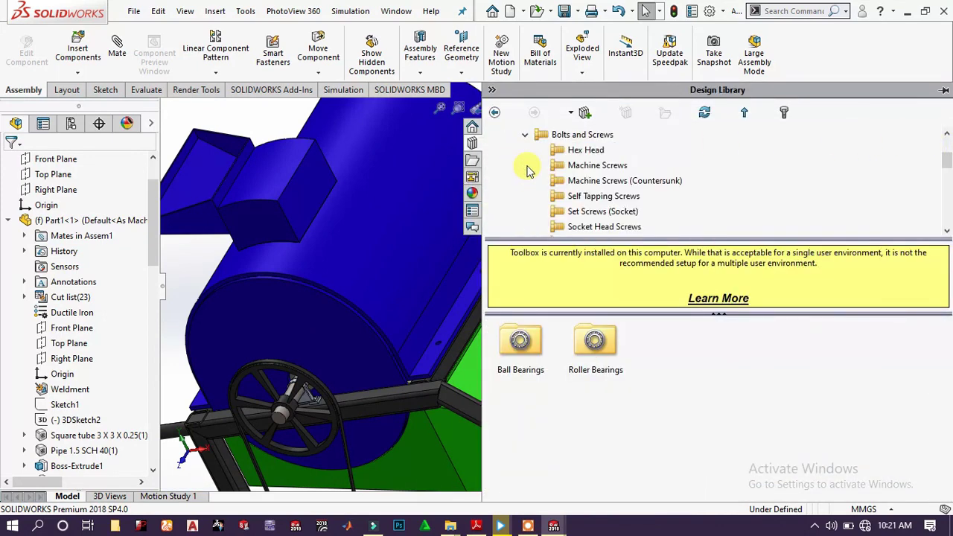
pyautogui.click(577, 156)
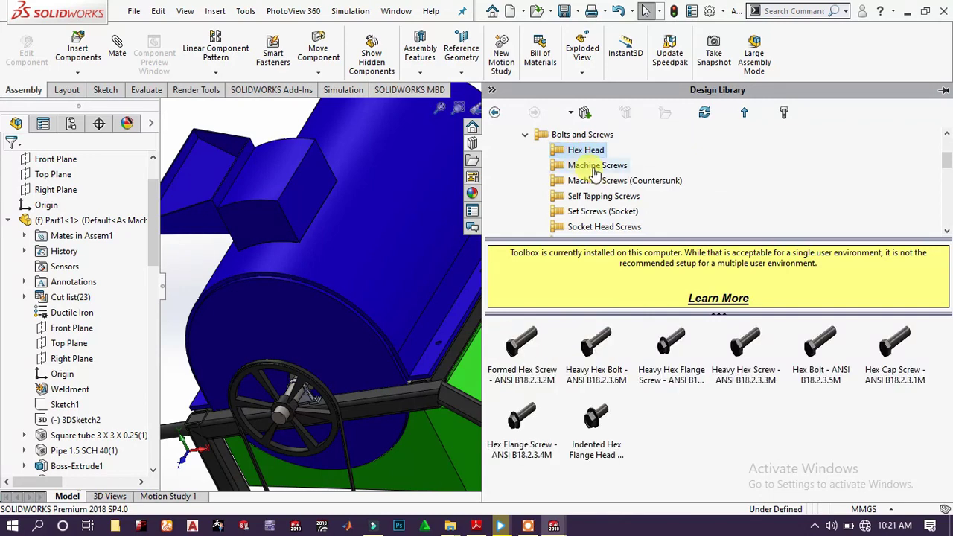
pyautogui.scroll(-2, 640, 187)
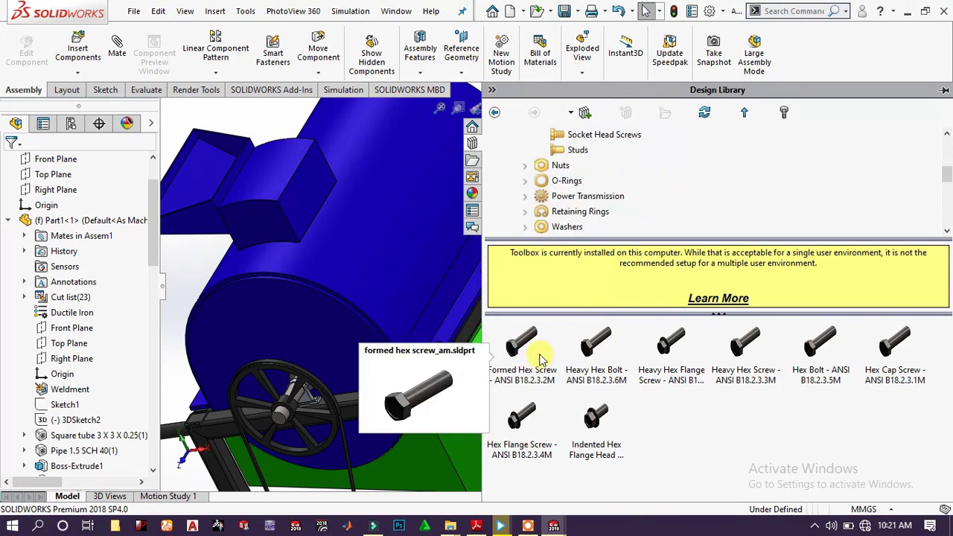
pyautogui.moveTo(542, 360); pyautogui.dragTo(443, 351)
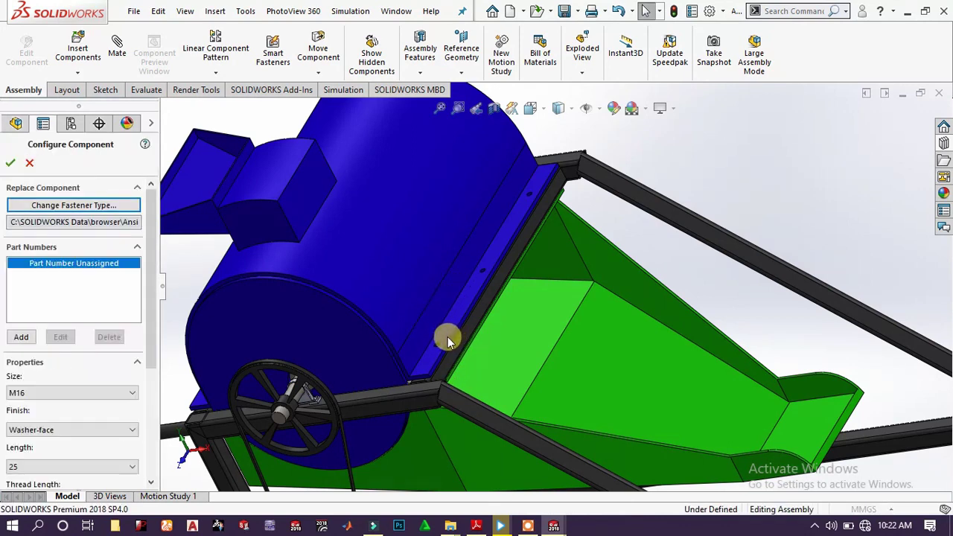
# - Configure the formed hex screw as M20, length 140, Chamfer finish, and accept it
pyautogui.scroll(-2, 448, 337)
pyautogui.scroll(-2, 453, 340)
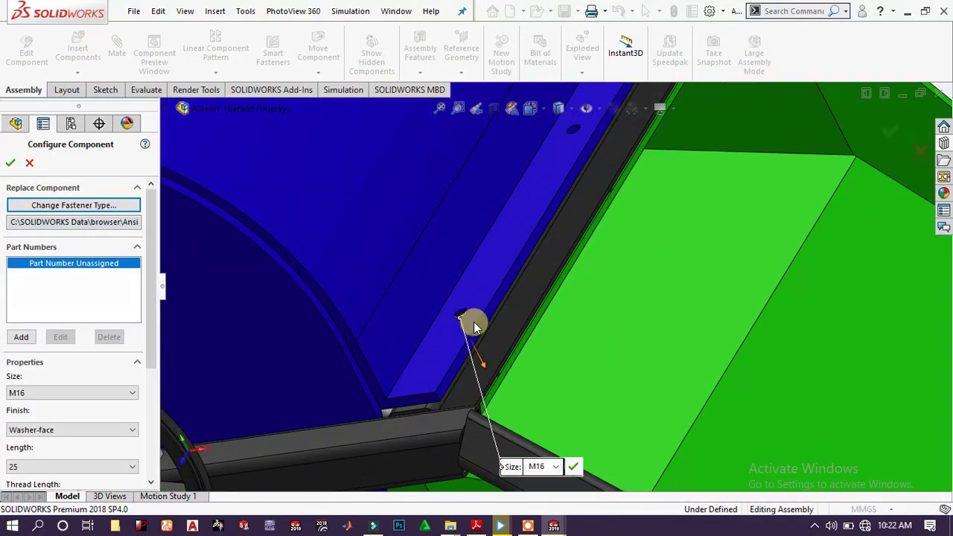
pyautogui.scroll(-2, 470, 323)
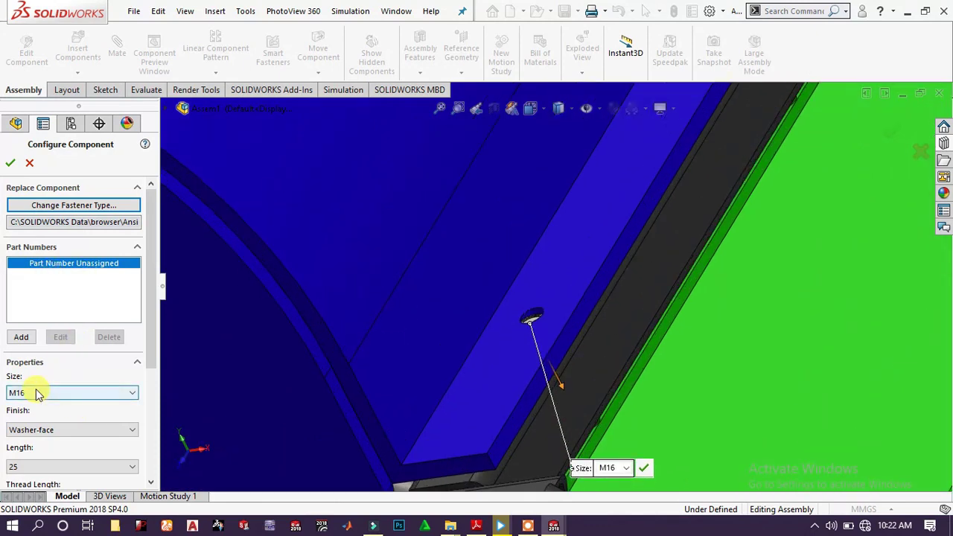
pyautogui.click(38, 393)
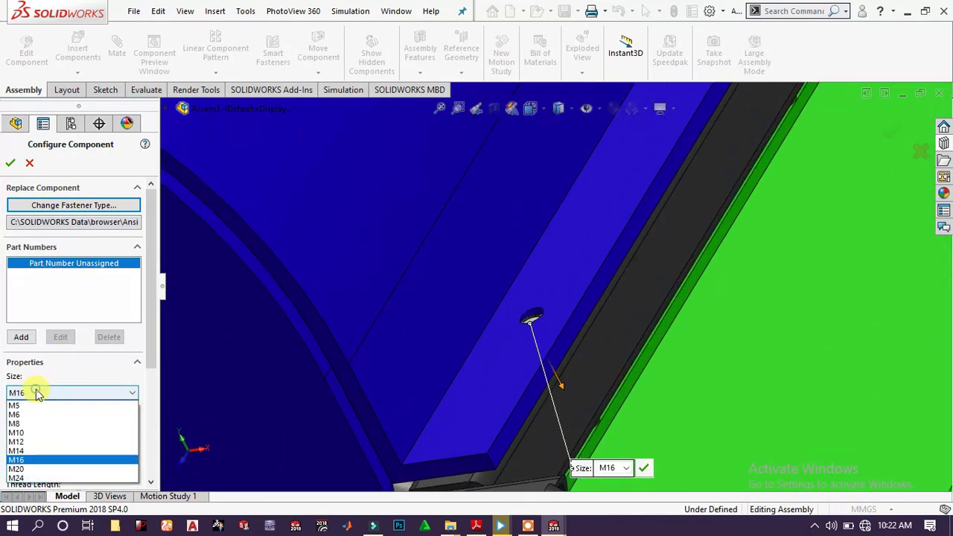
pyautogui.click(33, 470)
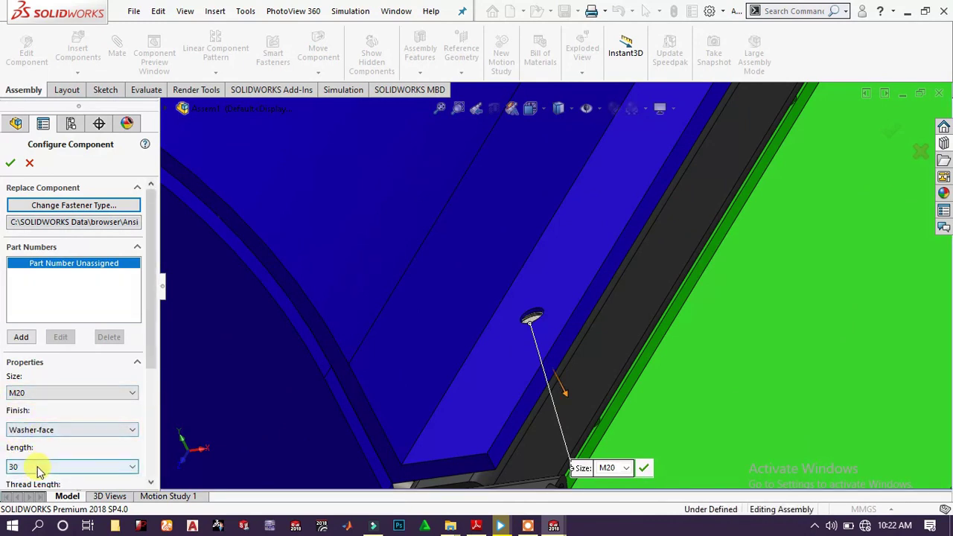
pyautogui.click(37, 467)
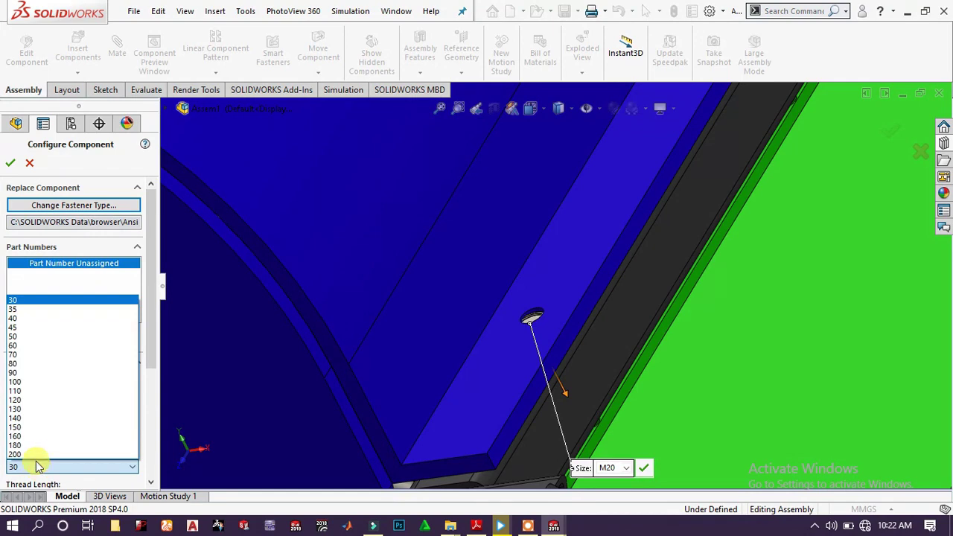
pyautogui.click(41, 421)
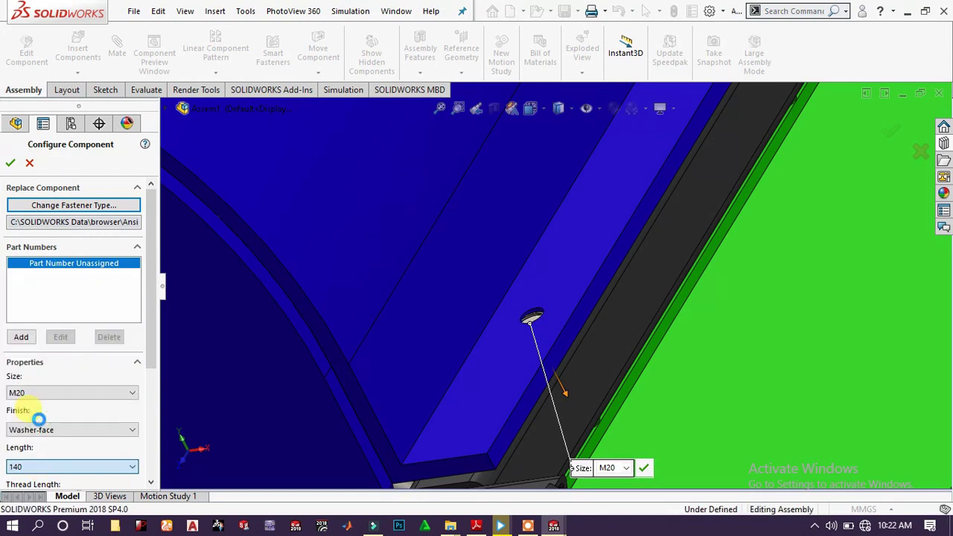
pyautogui.click(116, 432)
pyautogui.click(53, 452)
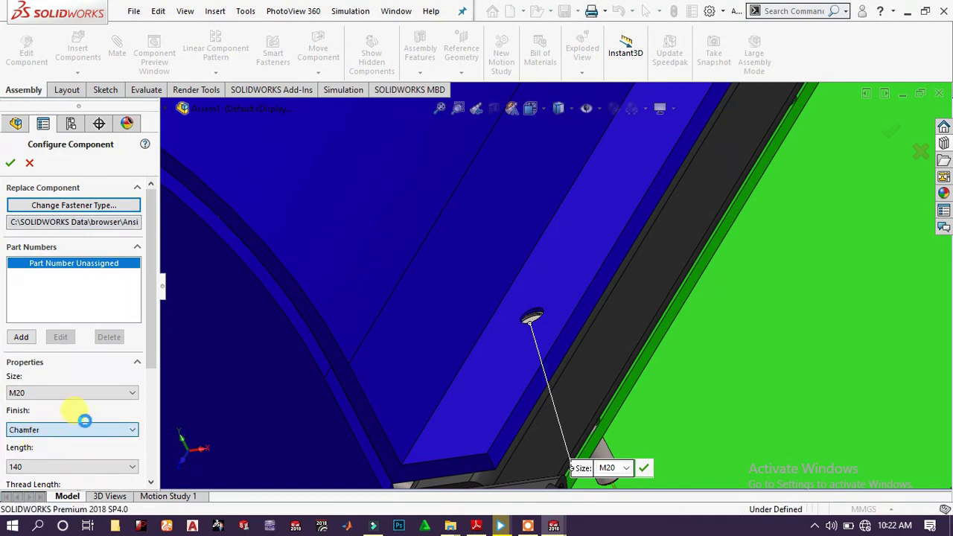
pyautogui.moveTo(154, 358); pyautogui.dragTo(146, 438)
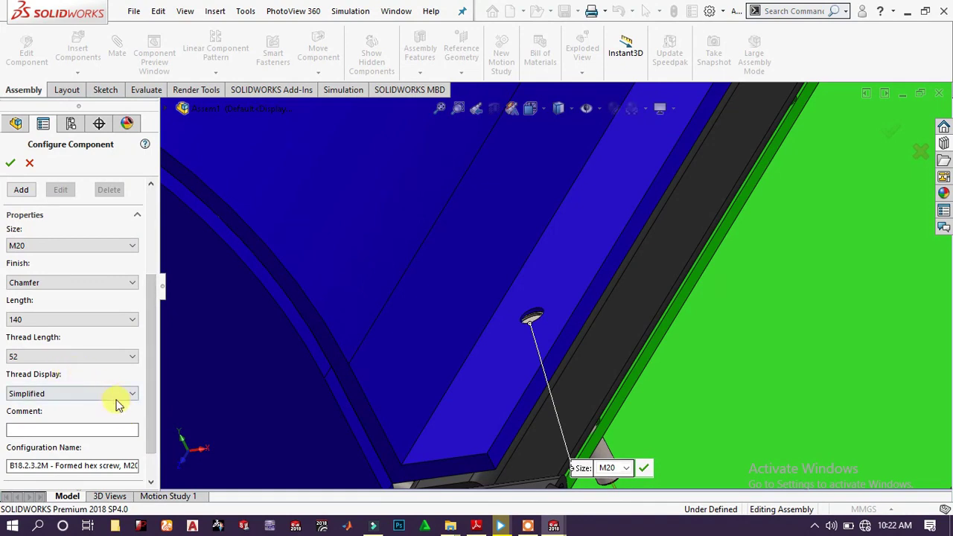
pyautogui.scroll(3, 606, 288)
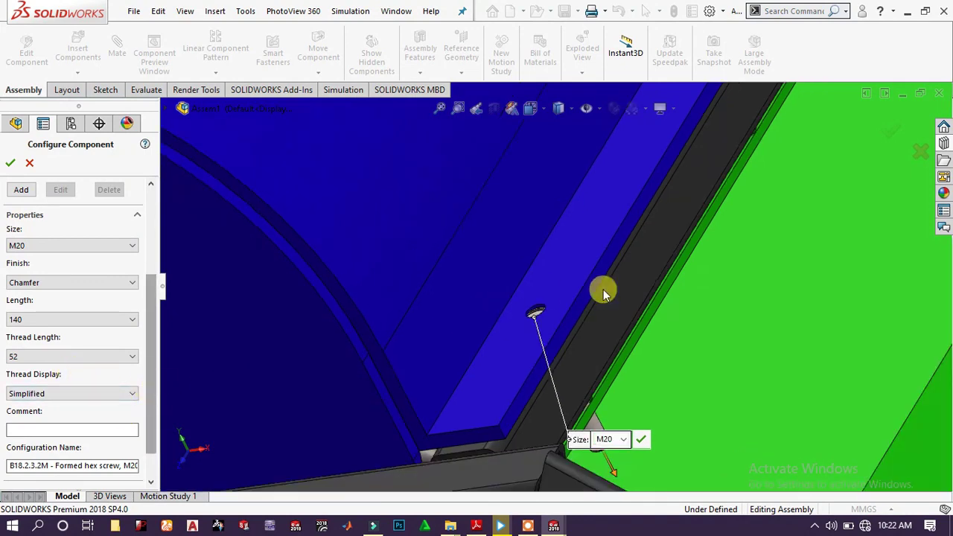
pyautogui.scroll(2, 667, 178)
pyautogui.scroll(-5, 610, 200)
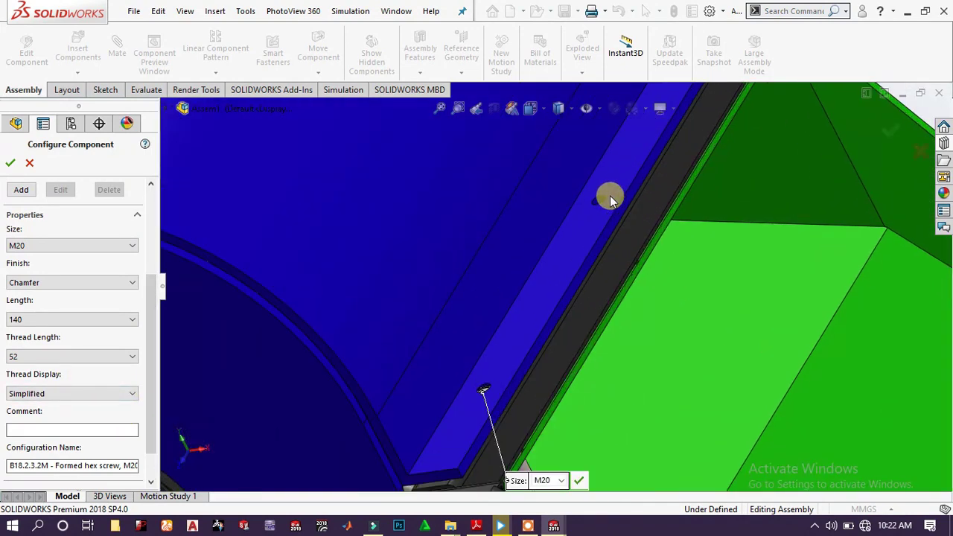
pyautogui.click(10, 164)
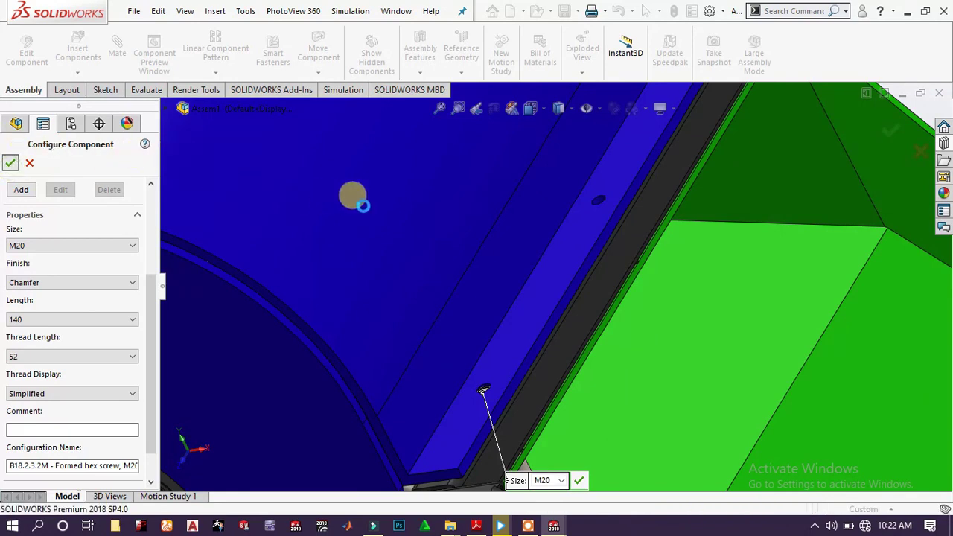
# - Insert three M20 screw copies into holes on the blue hopper flange
pyautogui.click(605, 198)
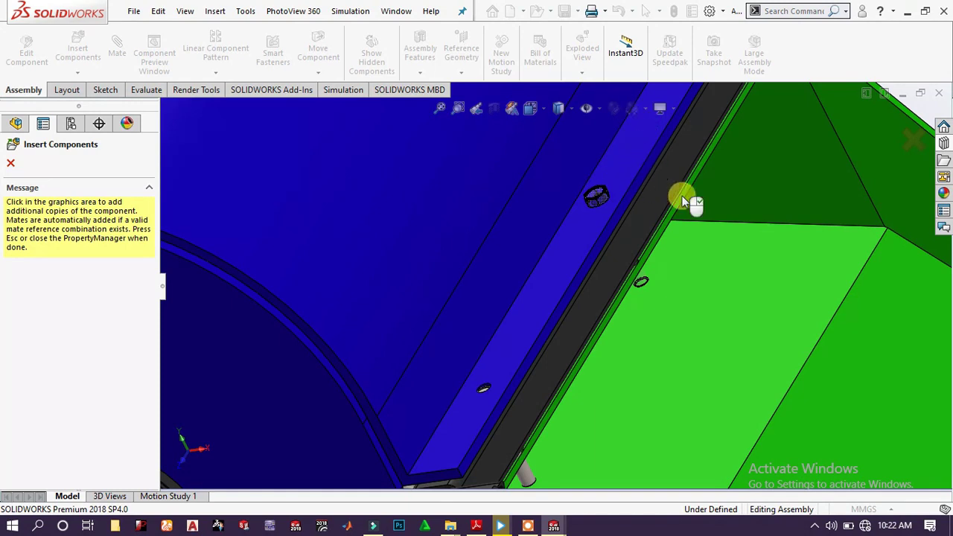
pyautogui.scroll(8, 681, 192)
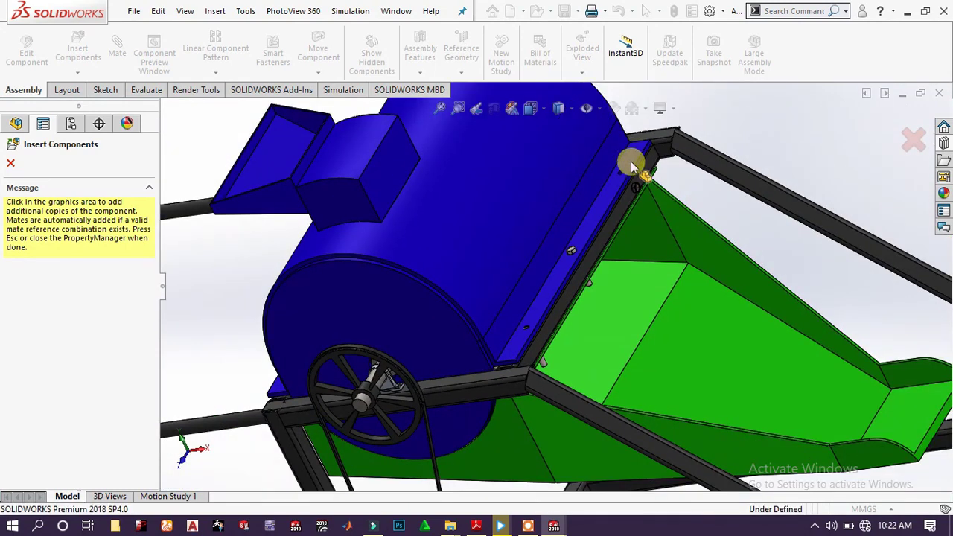
pyautogui.scroll(-8, 631, 166)
pyautogui.scroll(-4, 575, 246)
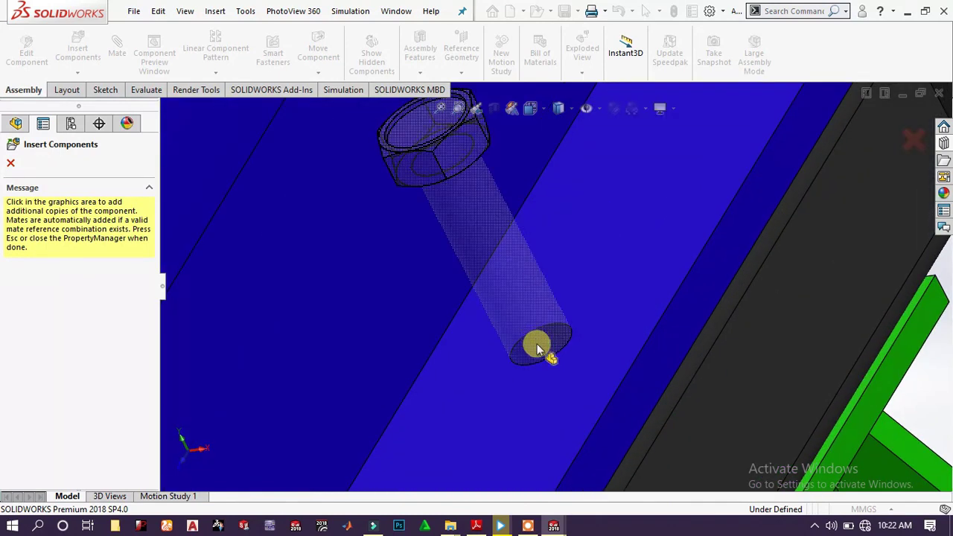
pyautogui.click(560, 372)
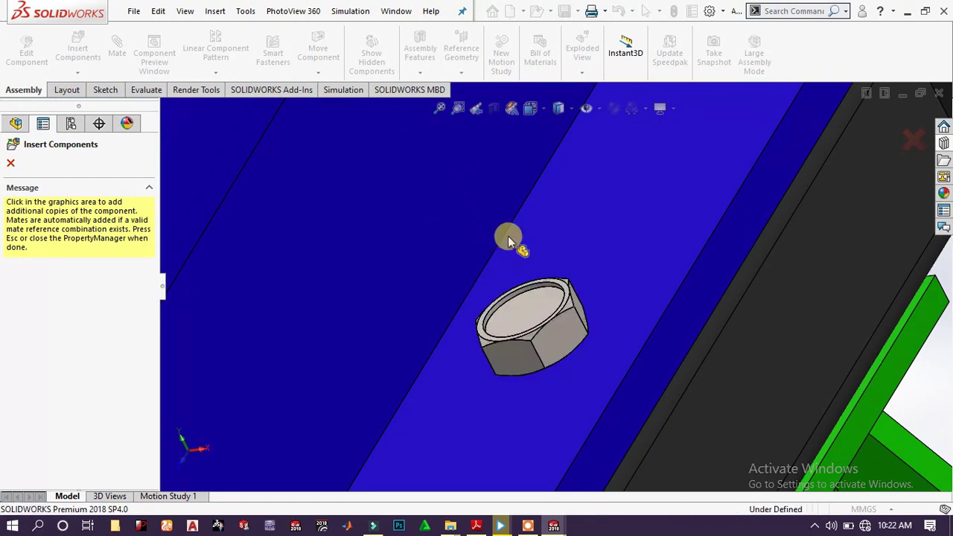
pyautogui.scroll(2, 508, 236)
pyautogui.scroll(10, 508, 236)
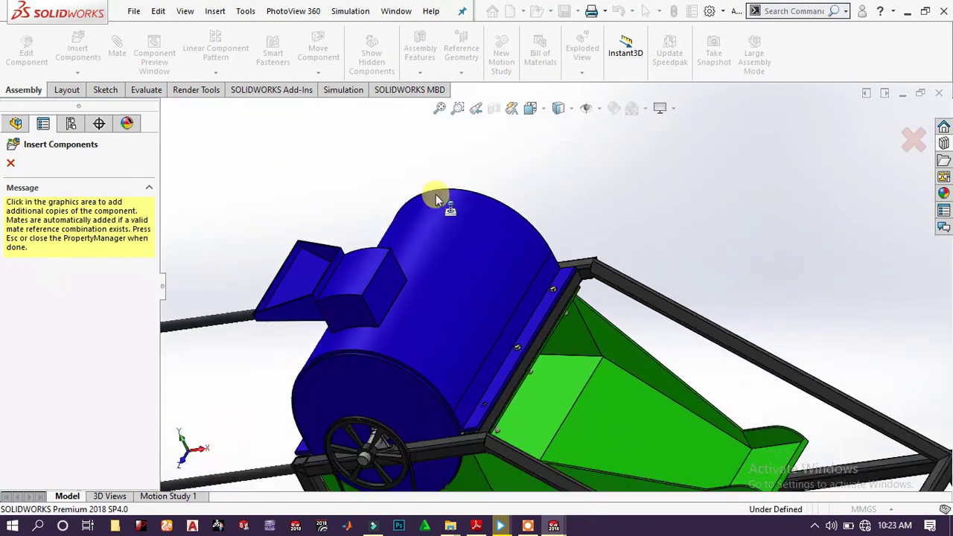
pyautogui.moveTo(400, 328); pyautogui.dragTo(375, 363, button='middle')
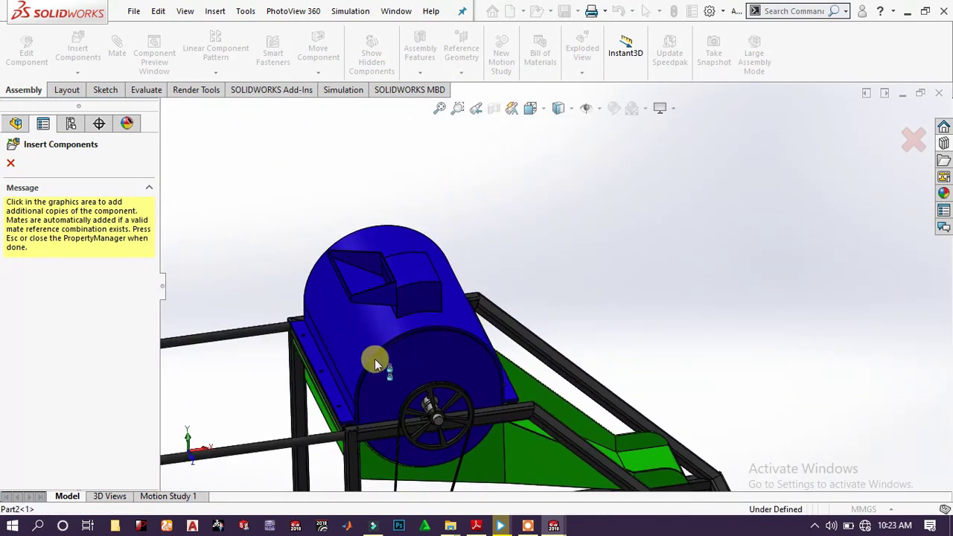
pyautogui.scroll(-5, 362, 404)
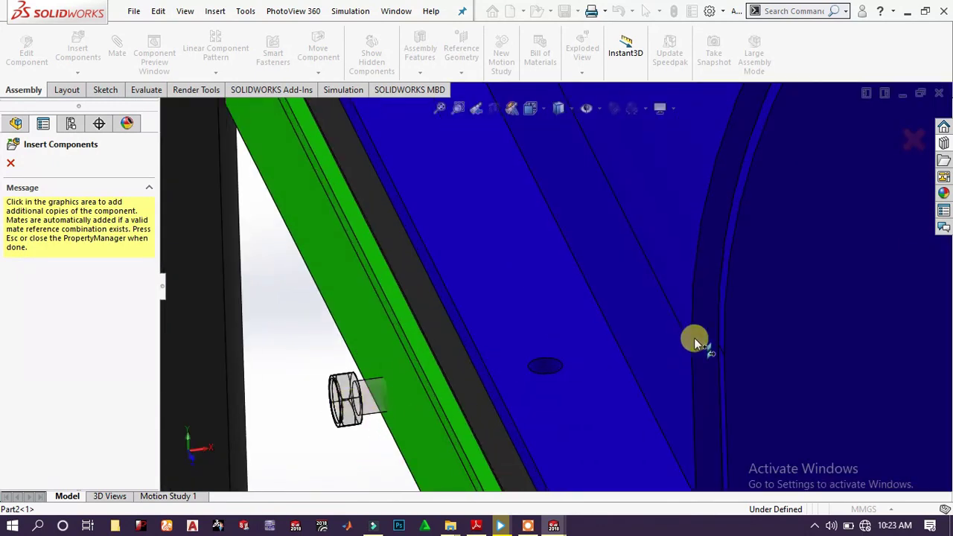
pyautogui.scroll(-3, 583, 360)
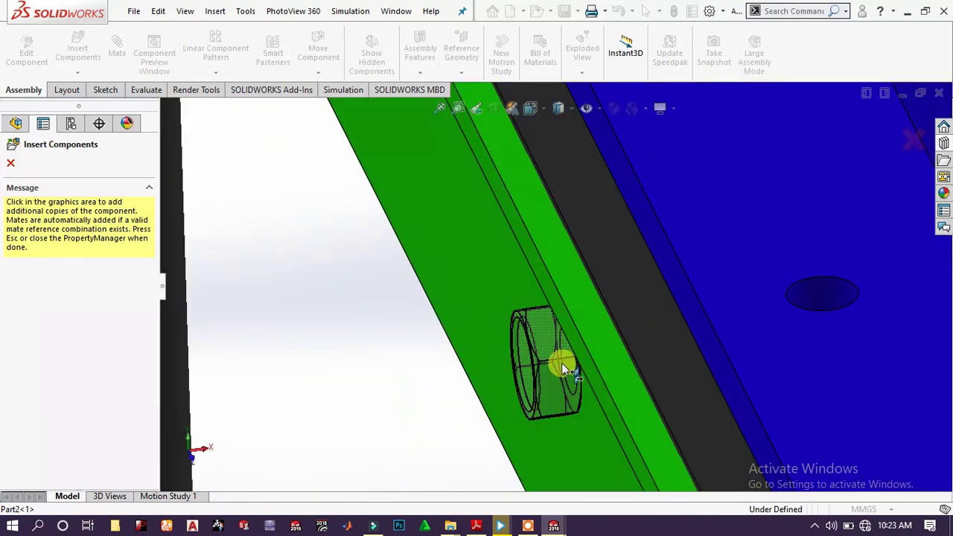
pyautogui.click(844, 302)
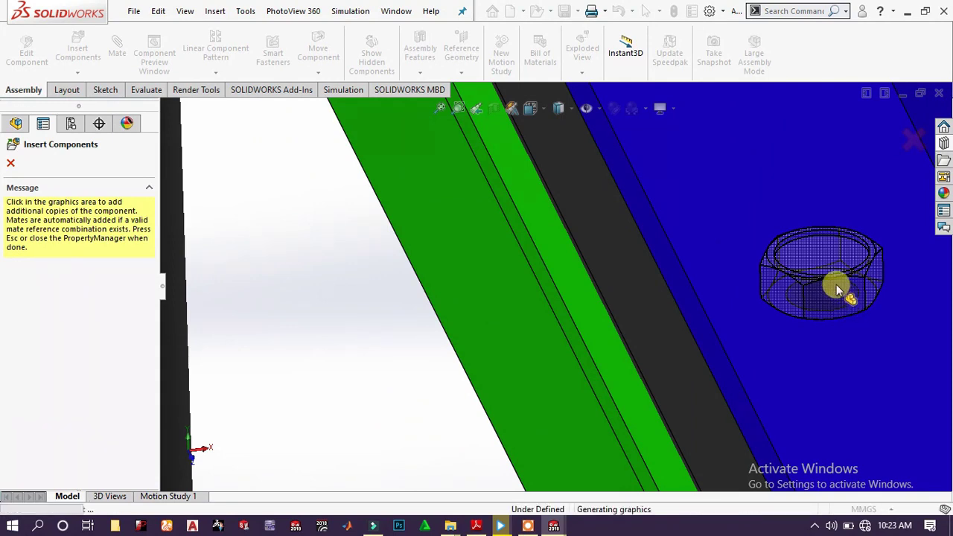
# - Insert two more screw copies on the blue plate, then stop inserting components
pyautogui.scroll(5, 720, 209)
pyautogui.scroll(4, 671, 194)
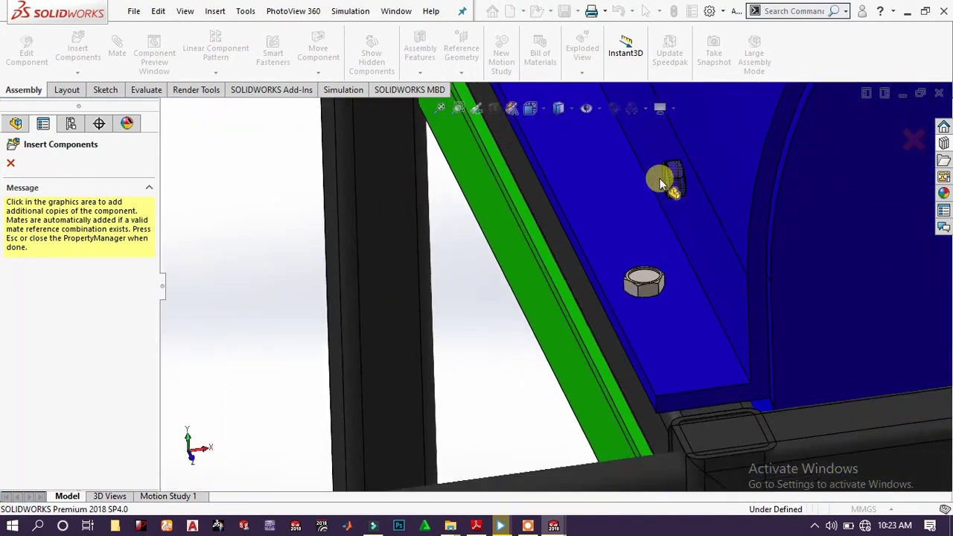
pyautogui.scroll(-4, 559, 154)
pyautogui.scroll(-3, 544, 181)
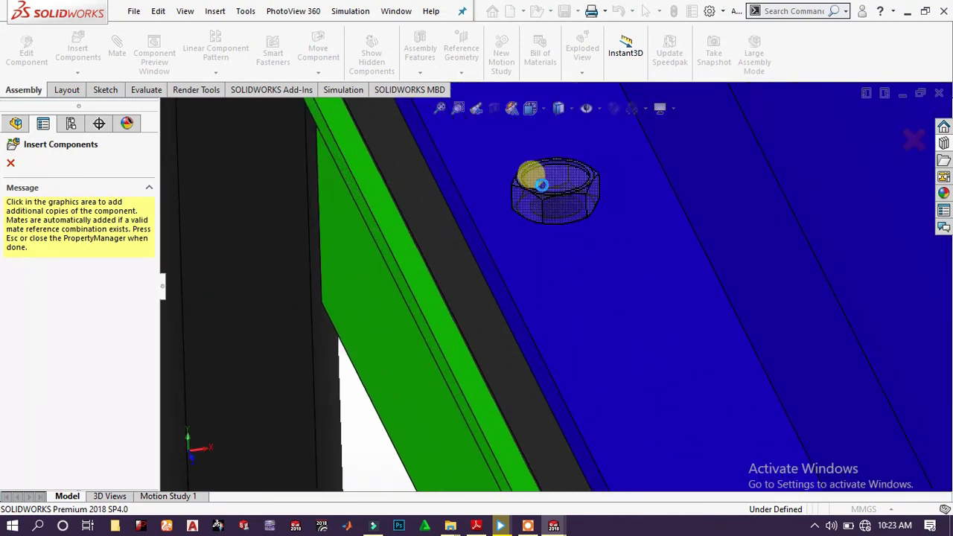
pyautogui.click(541, 153)
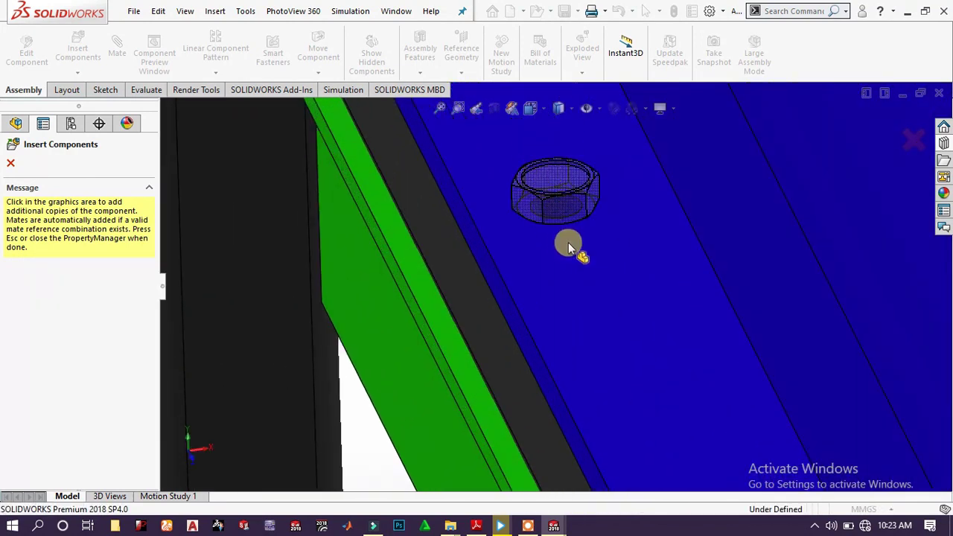
pyautogui.scroll(6, 566, 171)
pyautogui.moveTo(561, 186); pyautogui.dragTo(540, 199, button='middle')
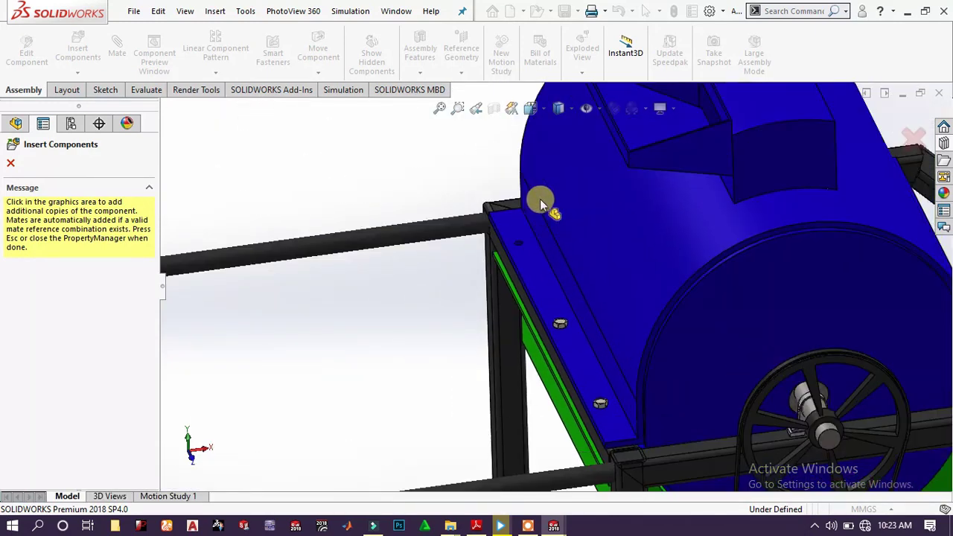
pyautogui.scroll(-5, 542, 257)
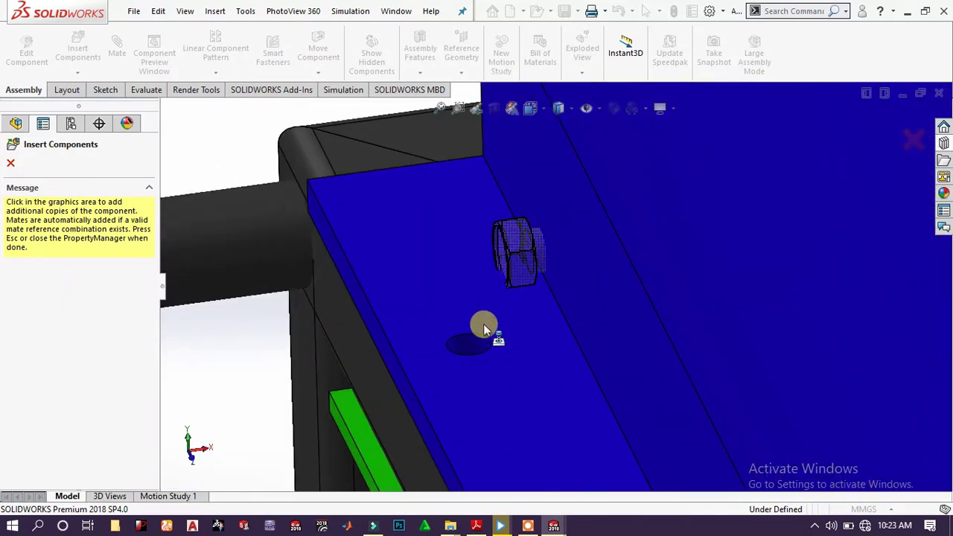
pyautogui.click(481, 340)
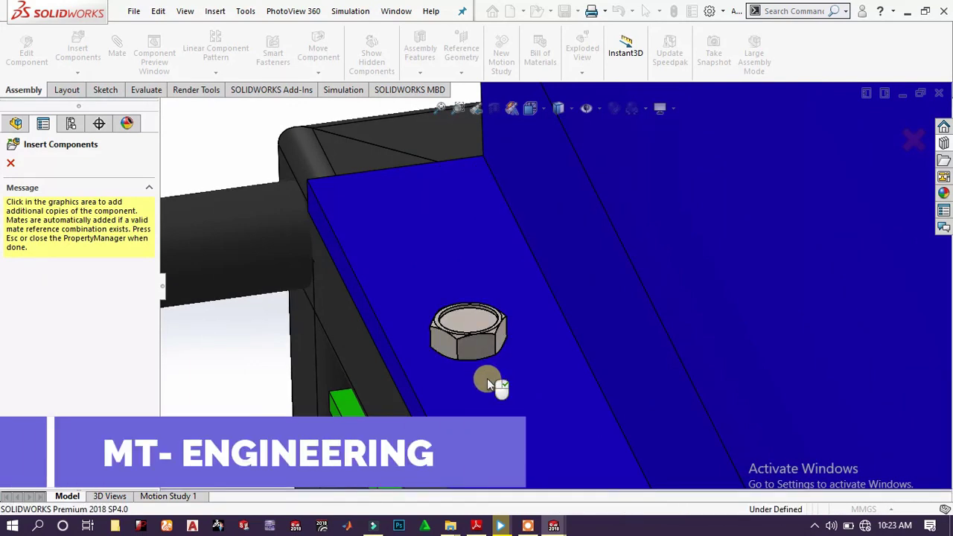
pyautogui.scroll(3, 528, 362)
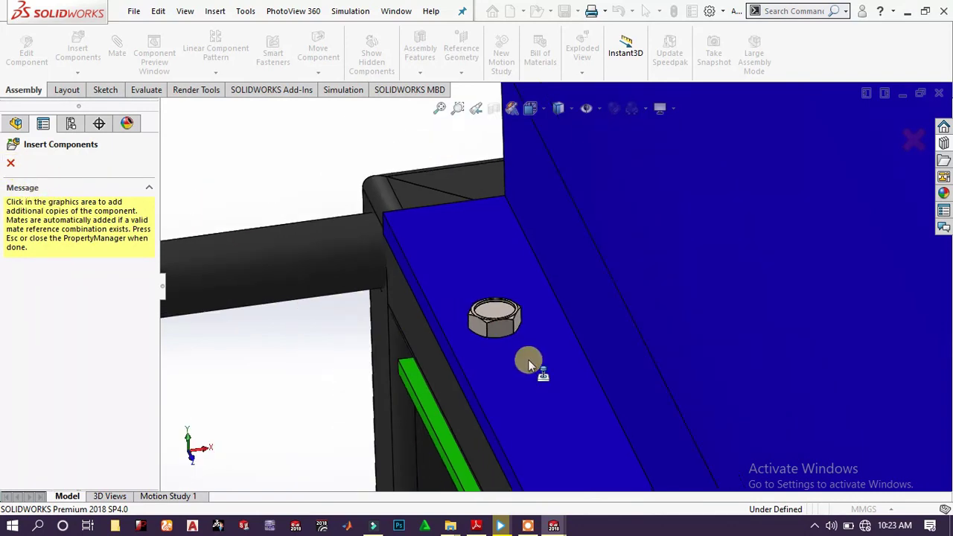
pyautogui.press('z')
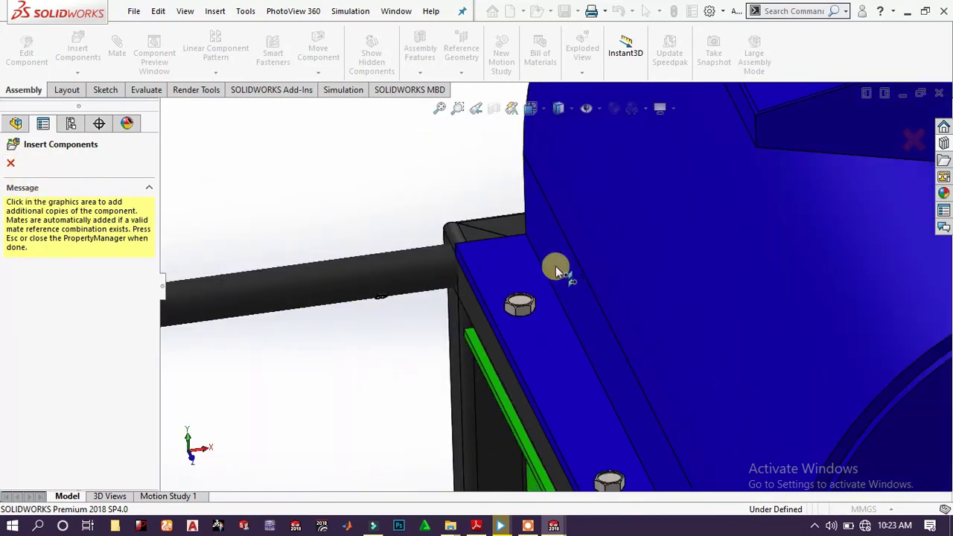
pyautogui.click(914, 139)
# - Drag the loose M20 hex screw up into the hole of the hopper flange plate
pyautogui.scroll(10, 566, 252)
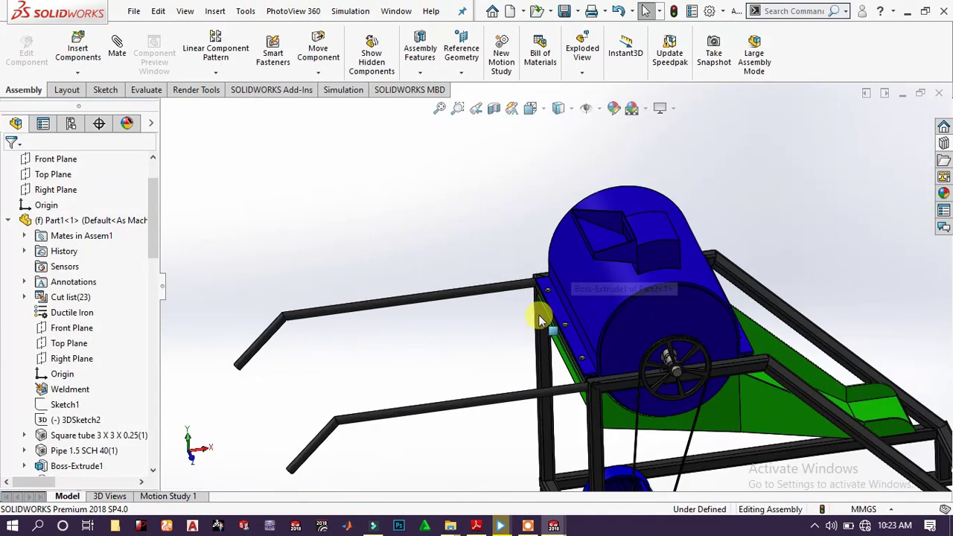
pyautogui.moveTo(657, 295); pyautogui.dragTo(760, 320, button='middle')
pyautogui.scroll(-5, 760, 319)
pyautogui.scroll(-3, 782, 365)
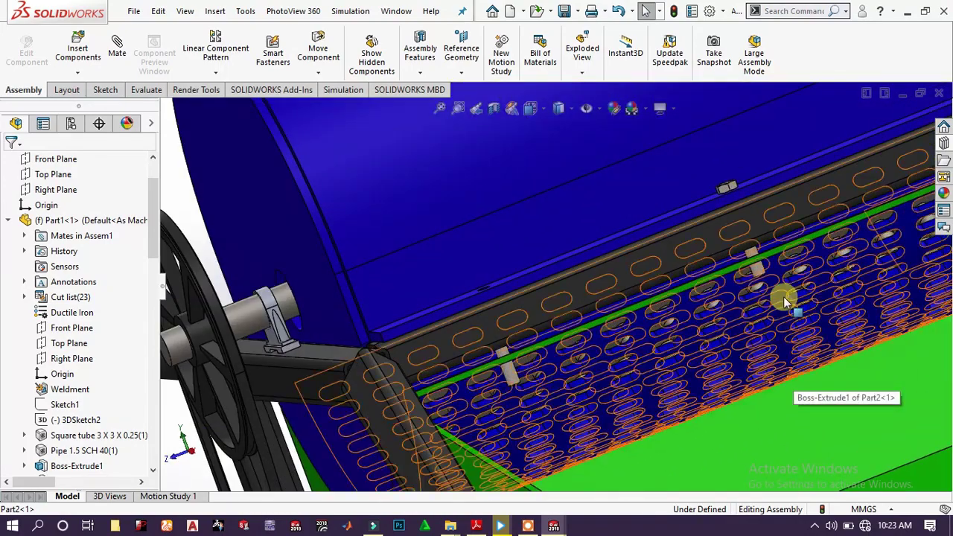
pyautogui.click(812, 286)
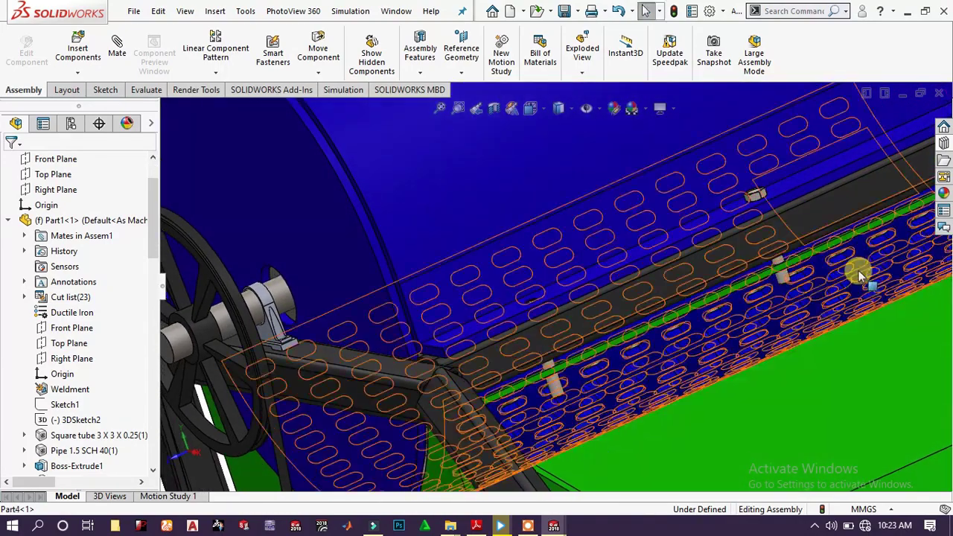
pyautogui.scroll(6, 858, 272)
pyautogui.scroll(-2, 857, 272)
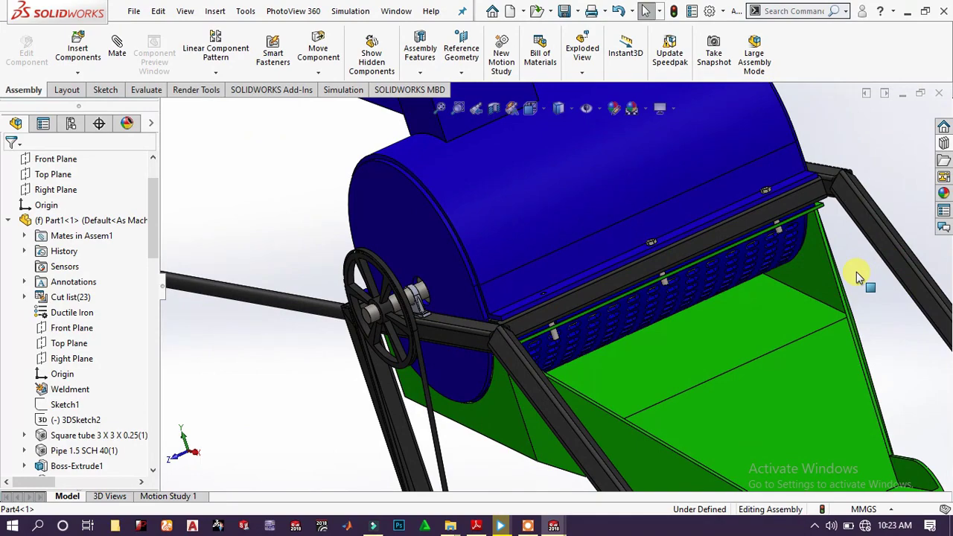
pyautogui.scroll(-3, 541, 216)
pyautogui.scroll(-3, 469, 231)
pyautogui.scroll(-2, 469, 231)
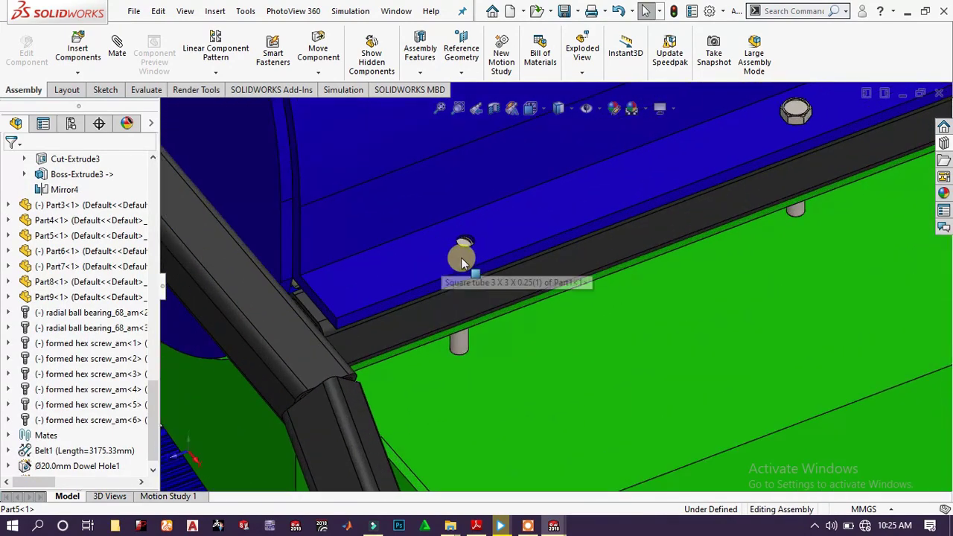
pyautogui.click(464, 240)
pyautogui.moveTo(468, 219); pyautogui.dragTo(479, 224)
pyautogui.click(477, 212)
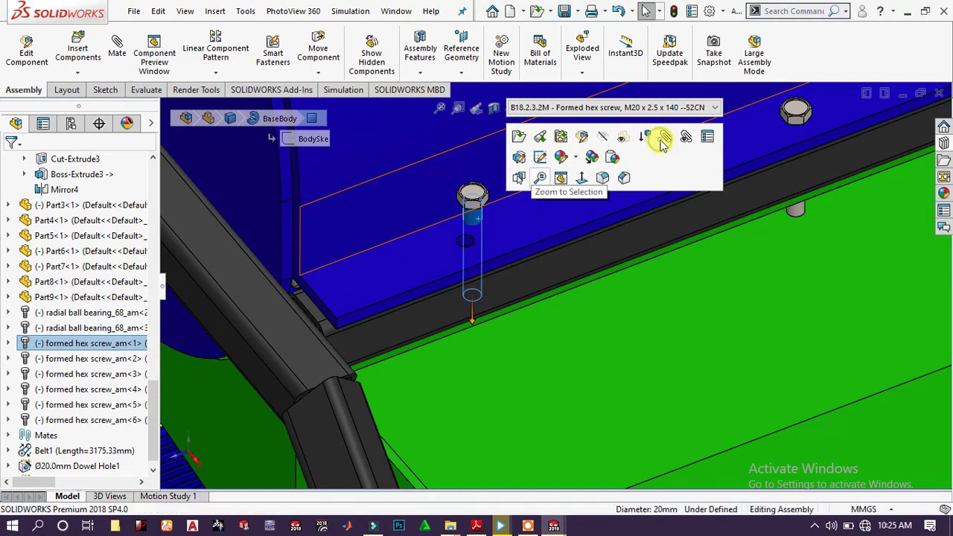
# - Add a concentric mate between the M20 screw and the Ø20 mm dowel hole
pyautogui.click(519, 178)
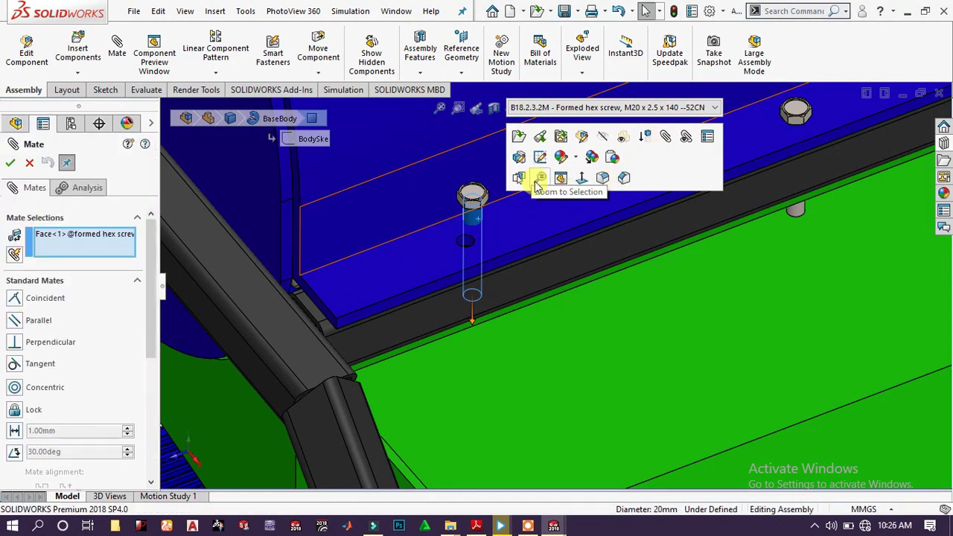
pyautogui.click(465, 242)
pyautogui.click(450, 208)
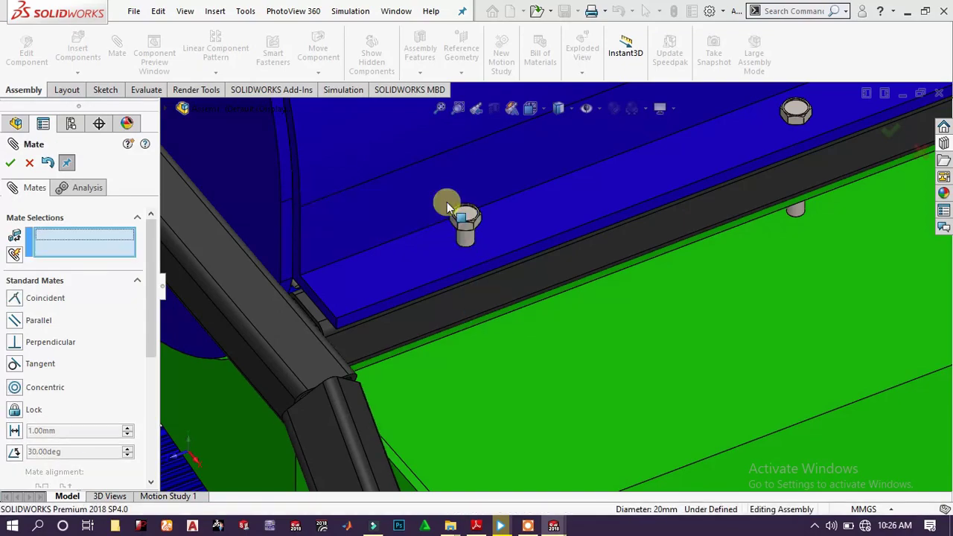
# - Add a coincident mate seating the screw head's underside flush on the plate's top face
pyautogui.scroll(-3, 499, 220)
pyautogui.click(507, 240)
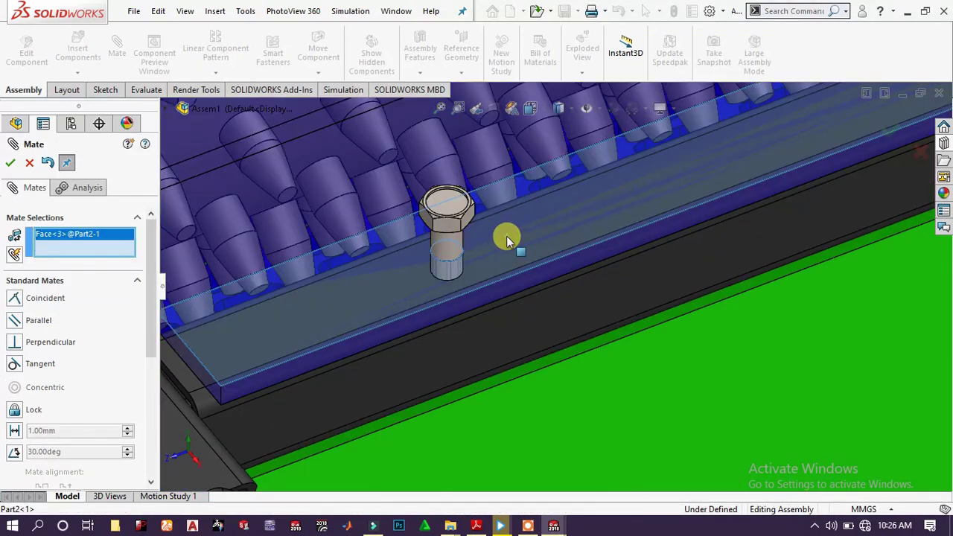
pyautogui.moveTo(506, 237); pyautogui.dragTo(477, 89, button='middle')
pyautogui.scroll(-3, 425, 219)
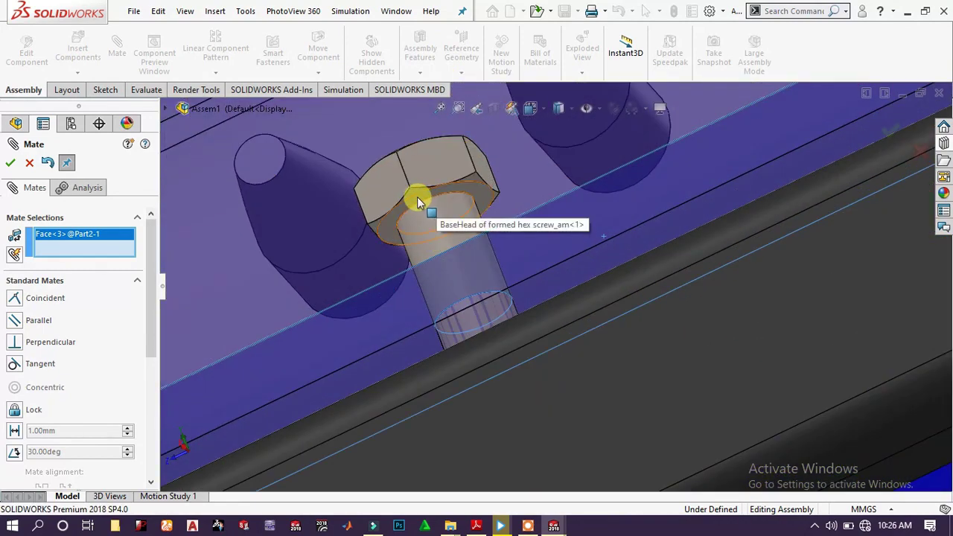
pyautogui.click(418, 197)
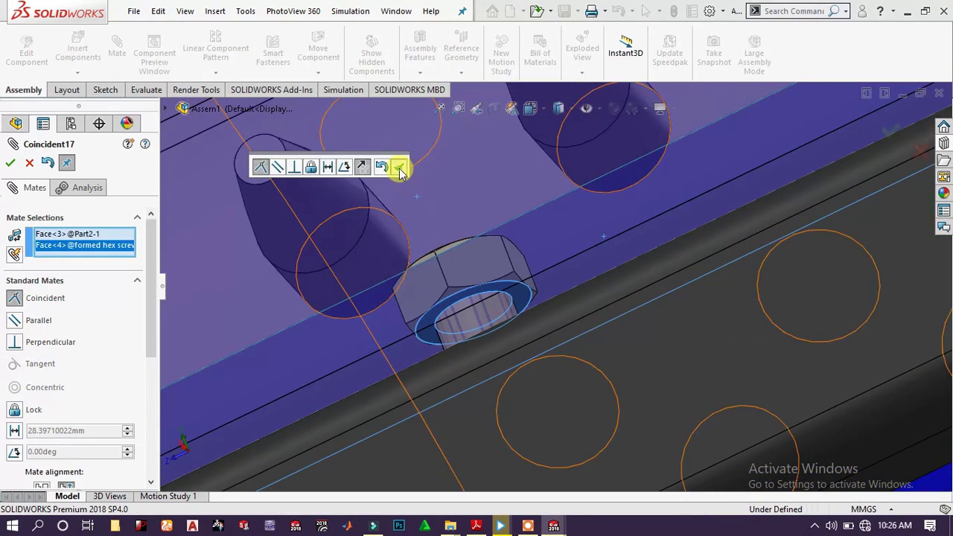
pyautogui.click(400, 171)
pyautogui.scroll(8, 477, 206)
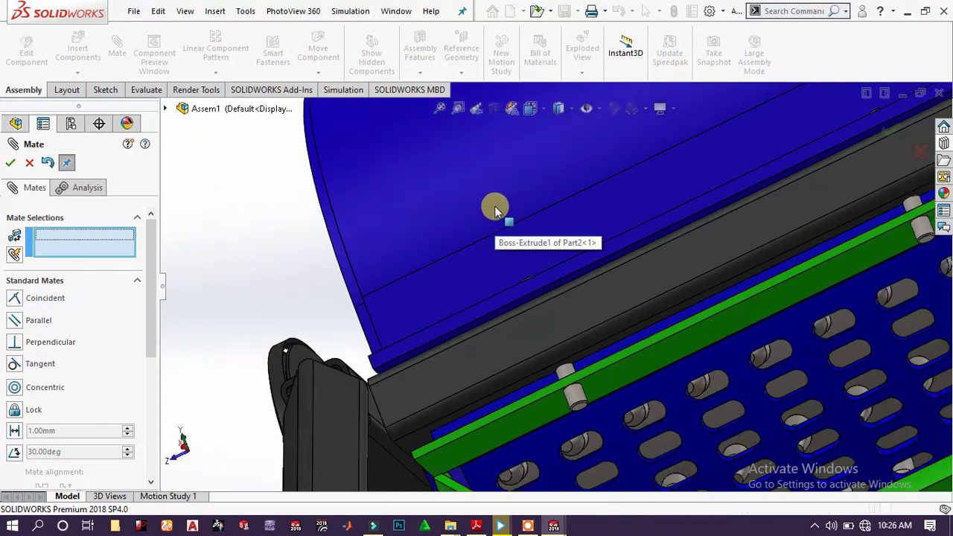
pyautogui.moveTo(496, 211); pyautogui.dragTo(591, 321, button='middle')
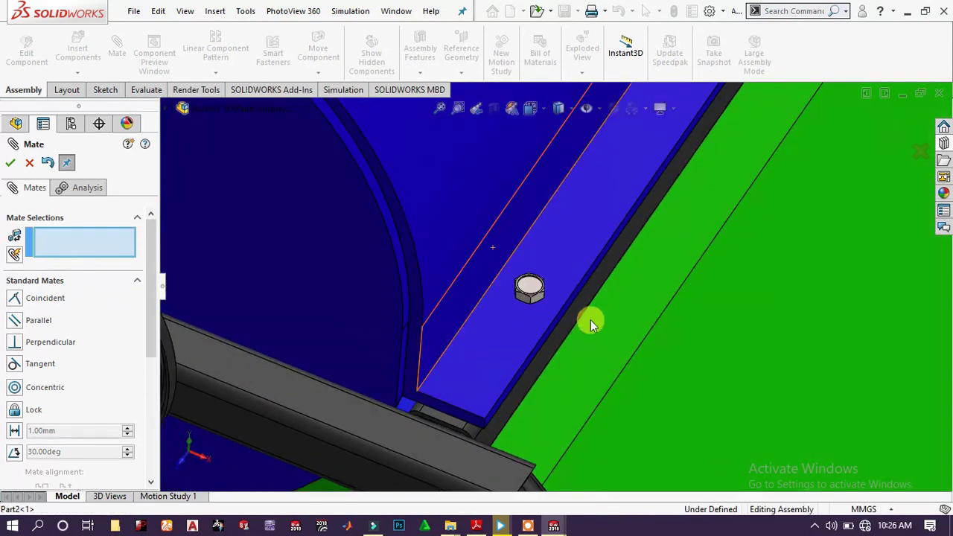
pyautogui.scroll(6, 575, 270)
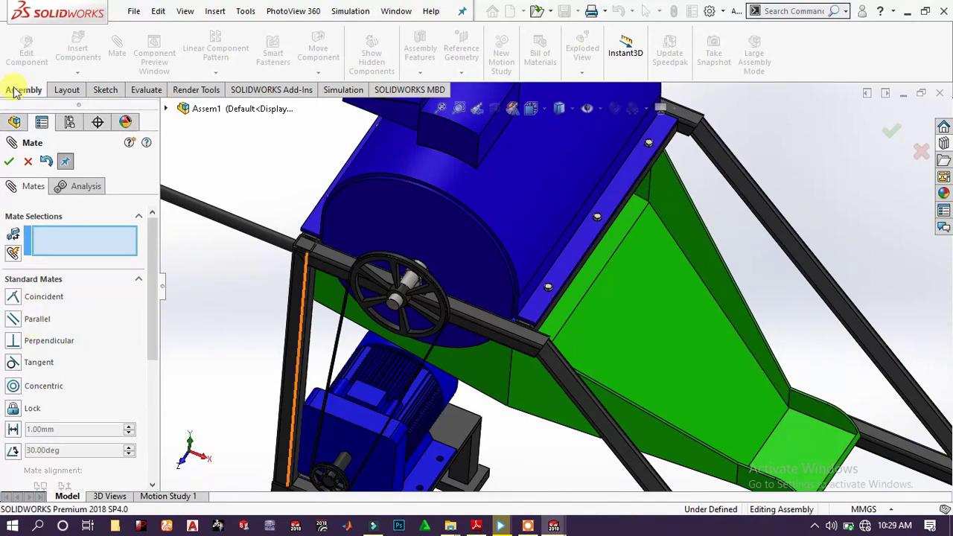
# - Finish mating and orbit toward the motor, briefly opening the hardware library
pyautogui.press('Escape')
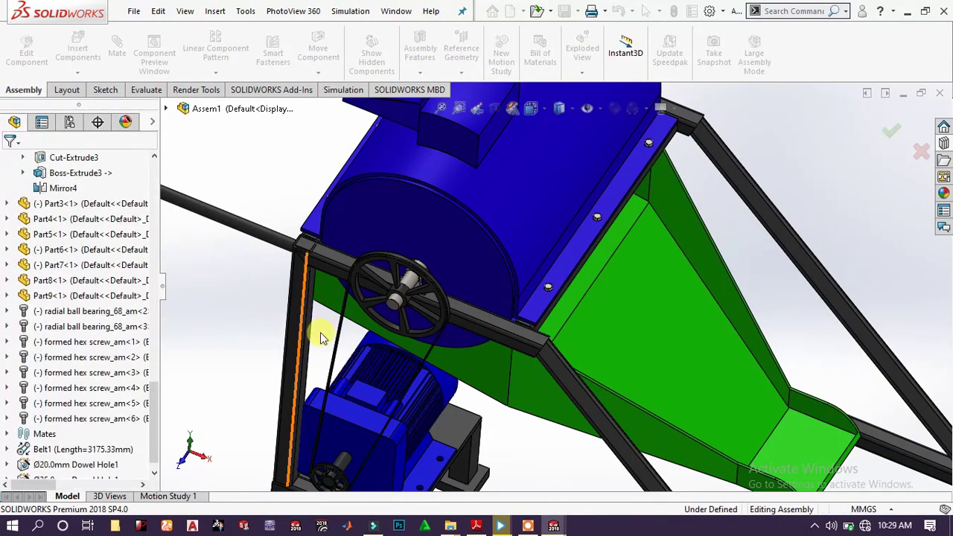
pyautogui.moveTo(352, 350); pyautogui.dragTo(341, 320, button='middle')
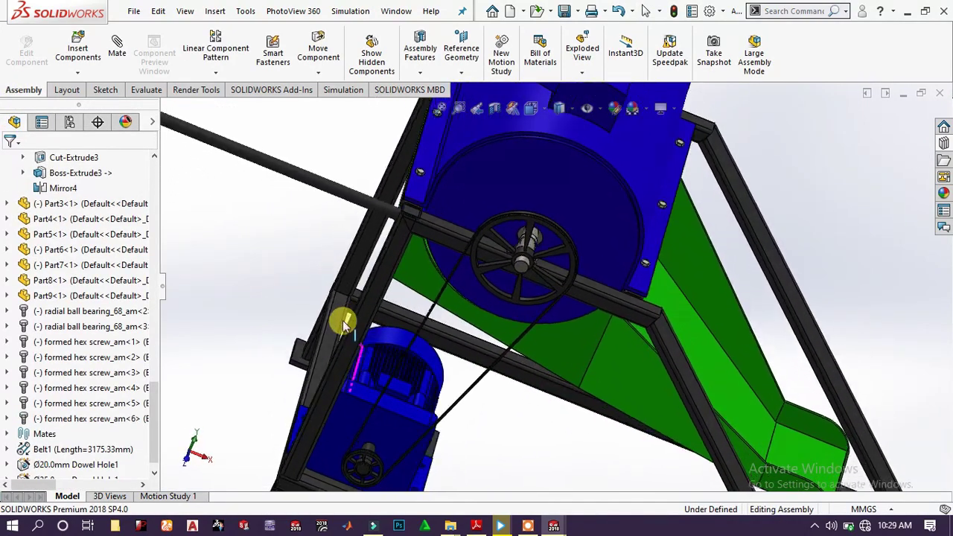
pyautogui.scroll(-5, 468, 383)
pyautogui.scroll(3, 469, 388)
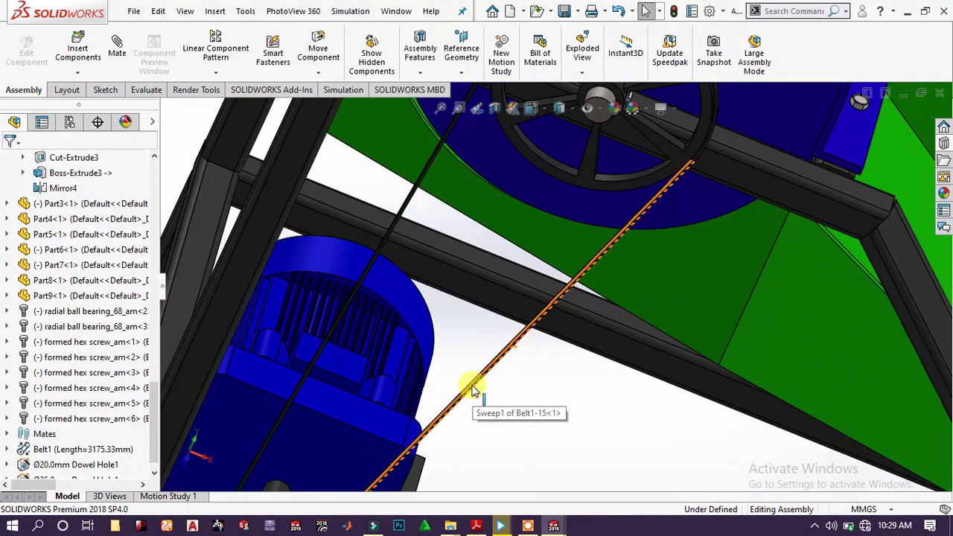
pyautogui.moveTo(464, 387); pyautogui.dragTo(450, 340, button='middle')
pyautogui.scroll(-3, 506, 399)
pyautogui.scroll(3, 507, 417)
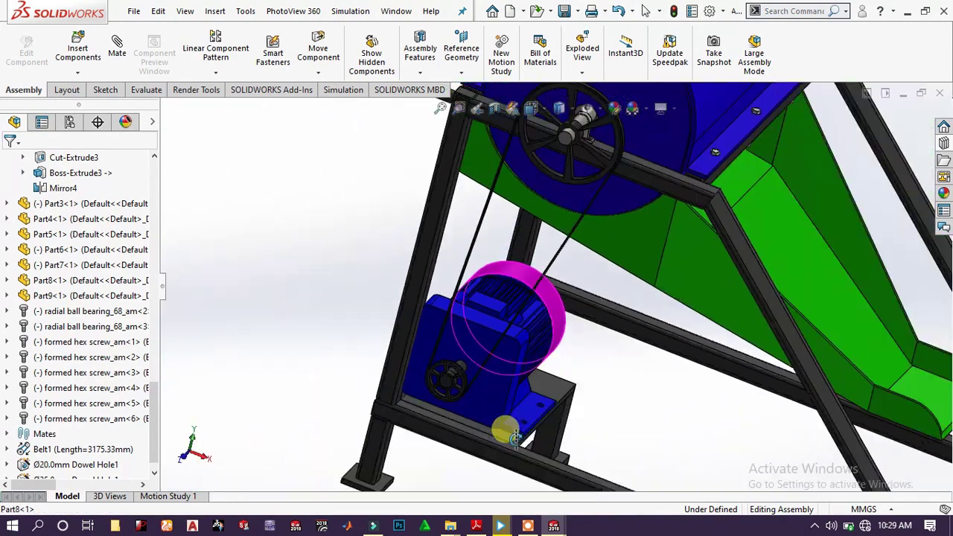
pyautogui.scroll(-5, 521, 406)
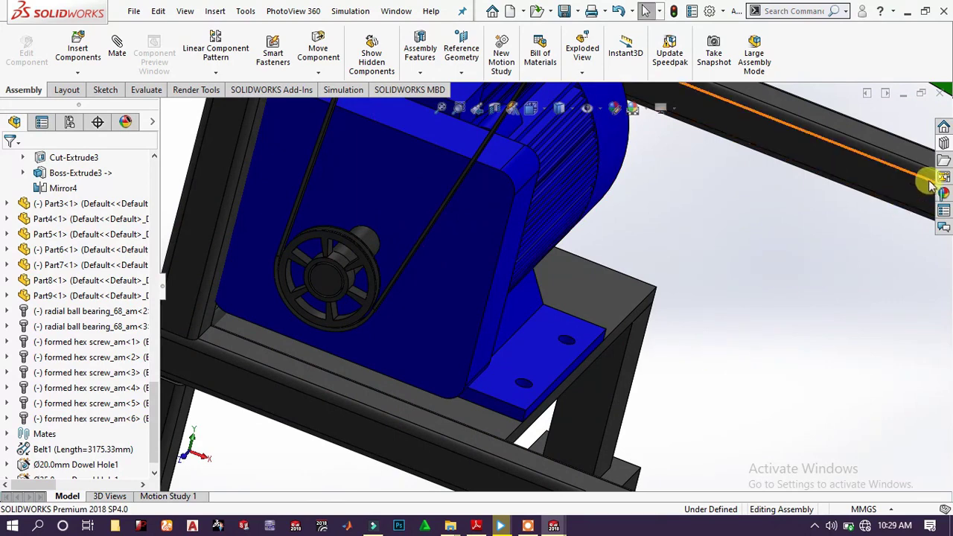
pyautogui.click(944, 145)
pyautogui.scroll(3, 447, 321)
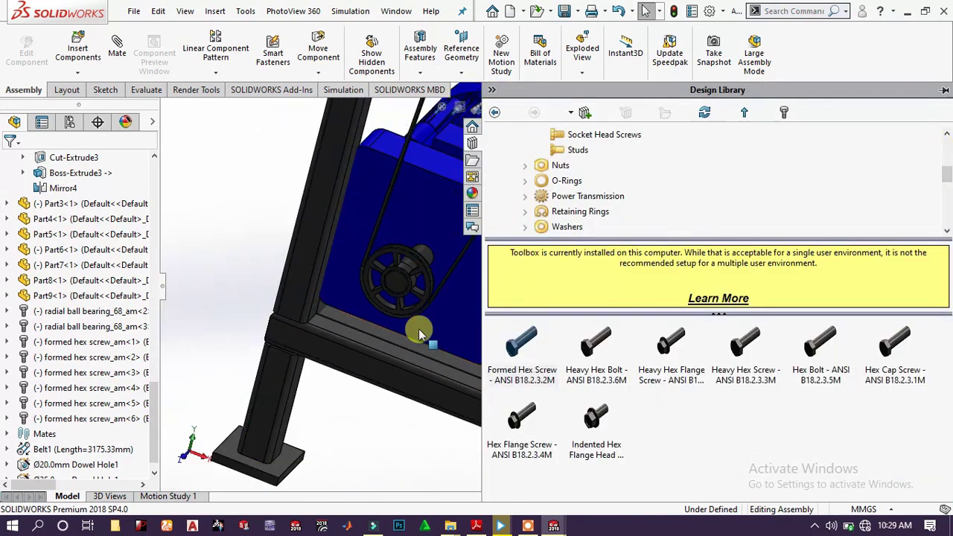
pyautogui.click(458, 365)
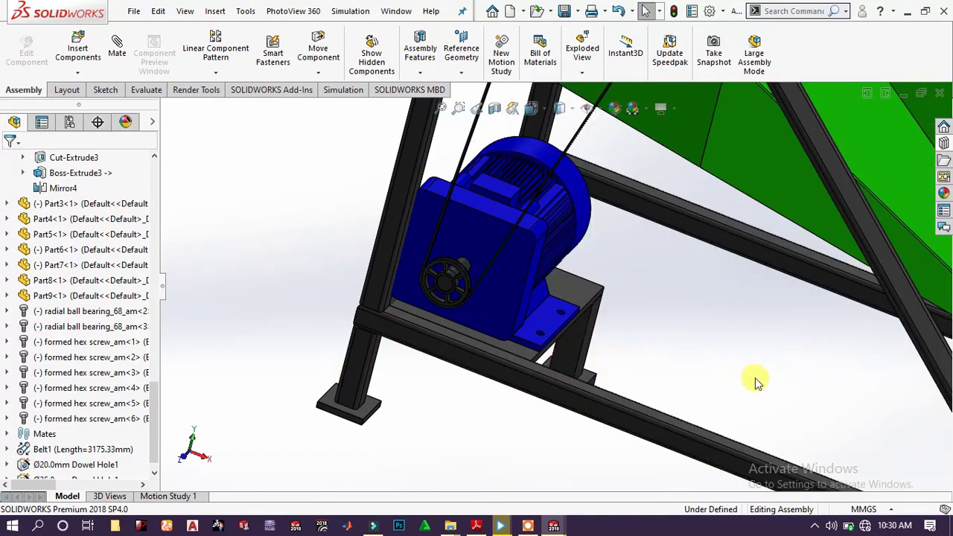
# - Collapse the FeatureManager, view the motor stand, and reopen the Design Library's hex screws
pyautogui.moveTo(753, 379); pyautogui.dragTo(813, 338, button='middle')
pyautogui.scroll(-3, 813, 338)
pyautogui.scroll(-2, 447, 277)
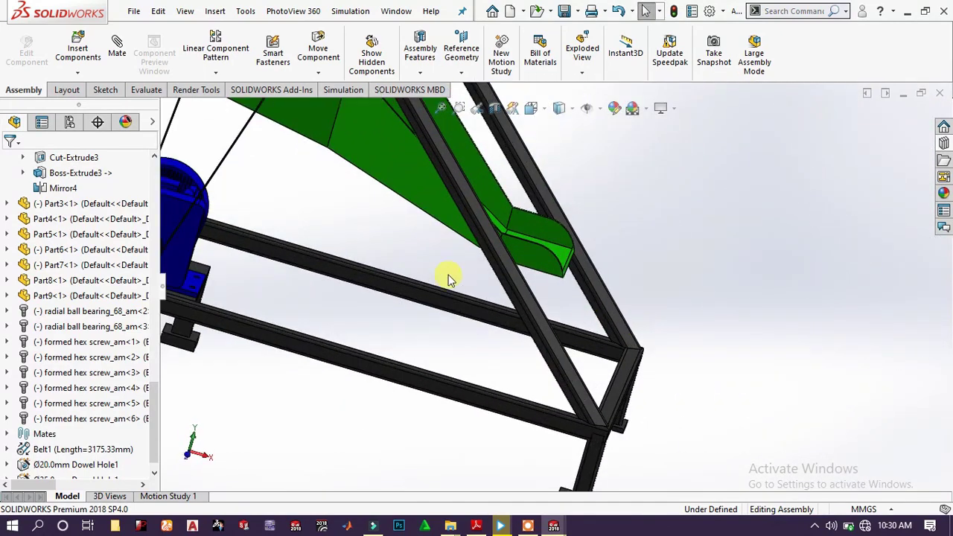
pyautogui.scroll(2, 253, 277)
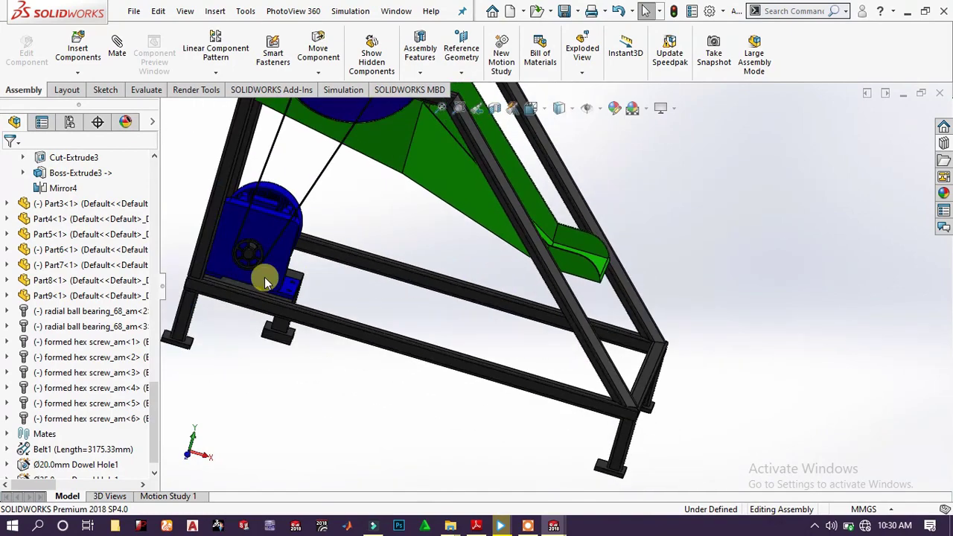
pyautogui.click(162, 289)
pyautogui.scroll(-4, 300, 278)
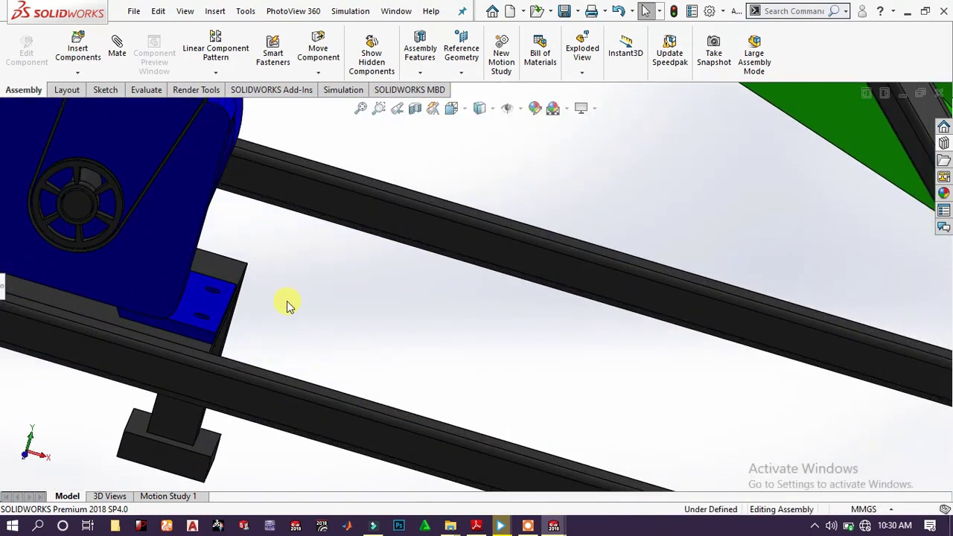
pyautogui.scroll(3, 290, 306)
pyautogui.moveTo(291, 305); pyautogui.dragTo(417, 247, button='middle')
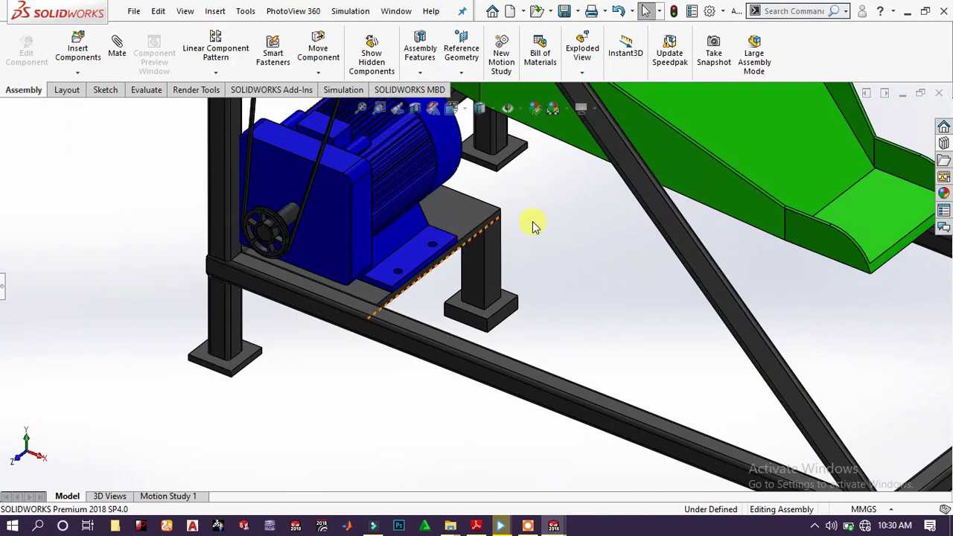
pyautogui.scroll(-4, 535, 223)
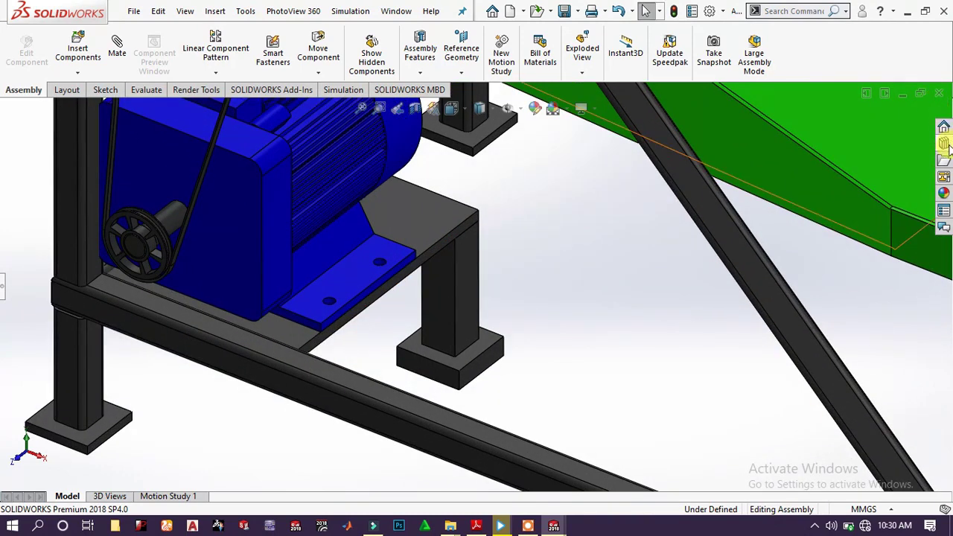
pyautogui.click(945, 143)
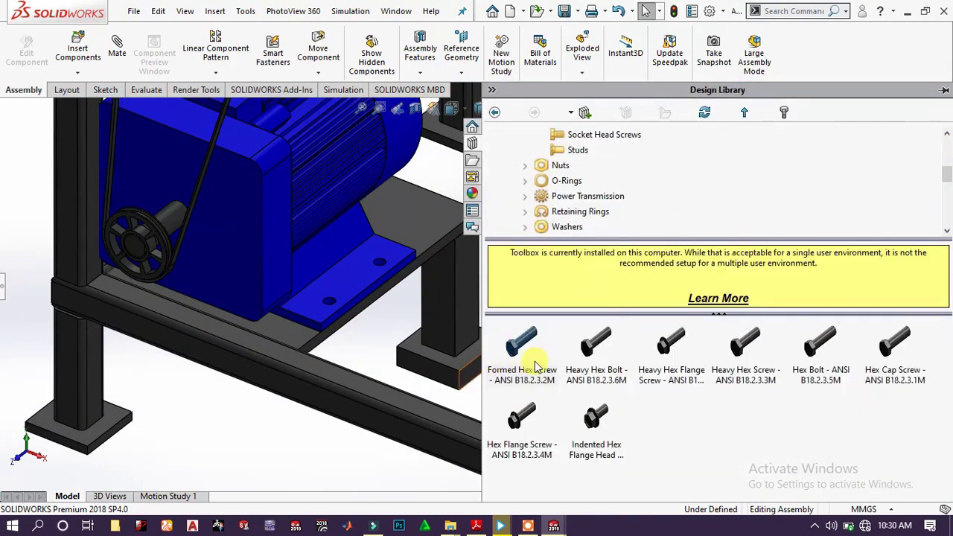
# - Place a Formed Hex Screw on the motor base plate, configured as M16, Chamfer, length 35
pyautogui.moveTo(535, 365); pyautogui.dragTo(332, 300)
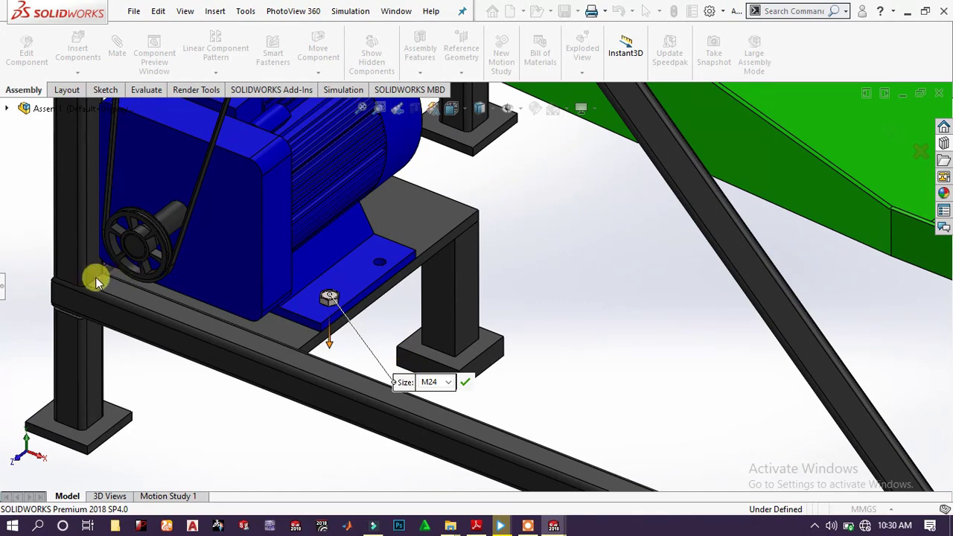
pyautogui.click(6, 290)
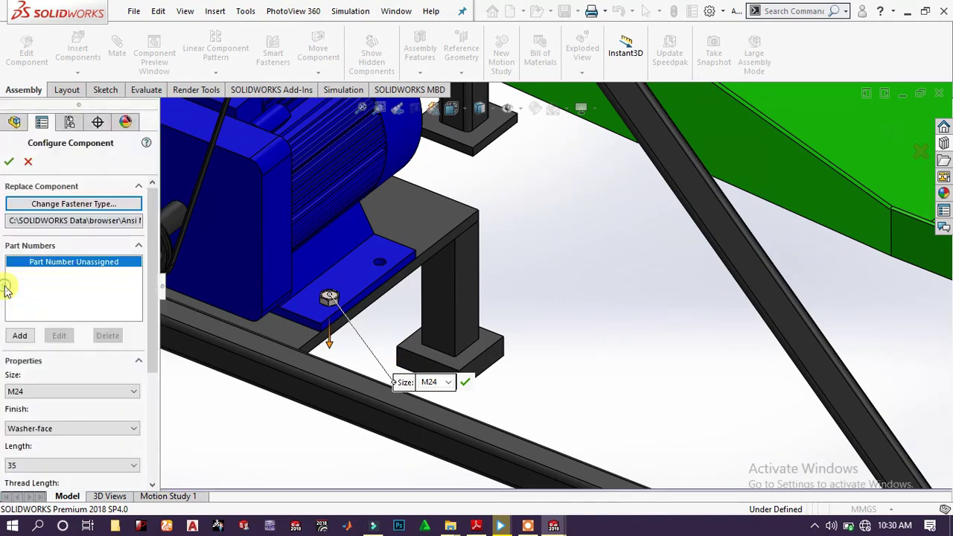
pyautogui.click(41, 391)
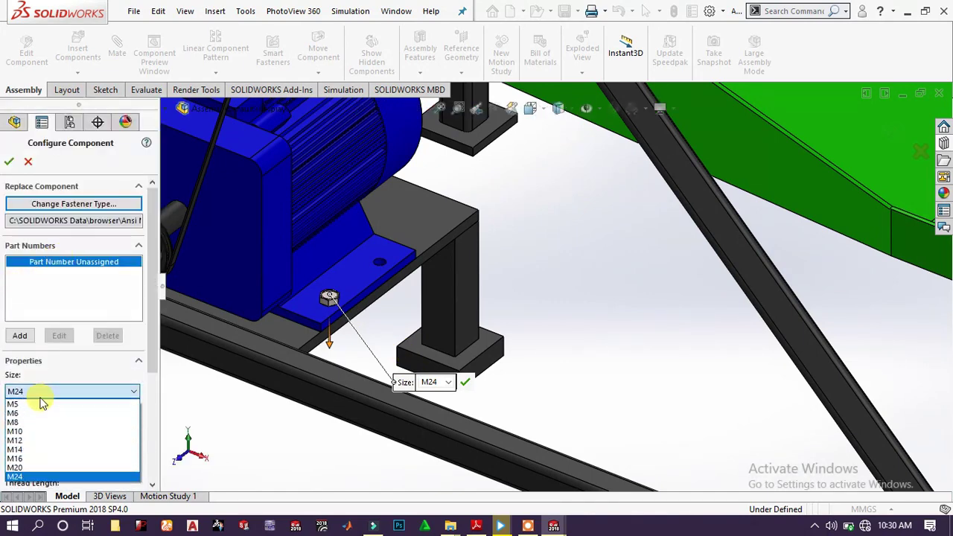
pyautogui.click(36, 458)
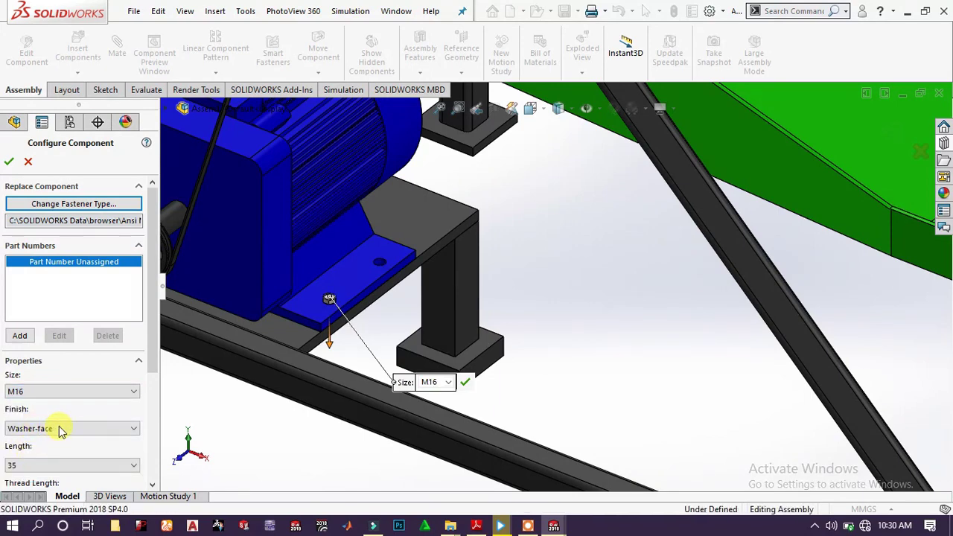
pyautogui.click(57, 428)
pyautogui.click(41, 447)
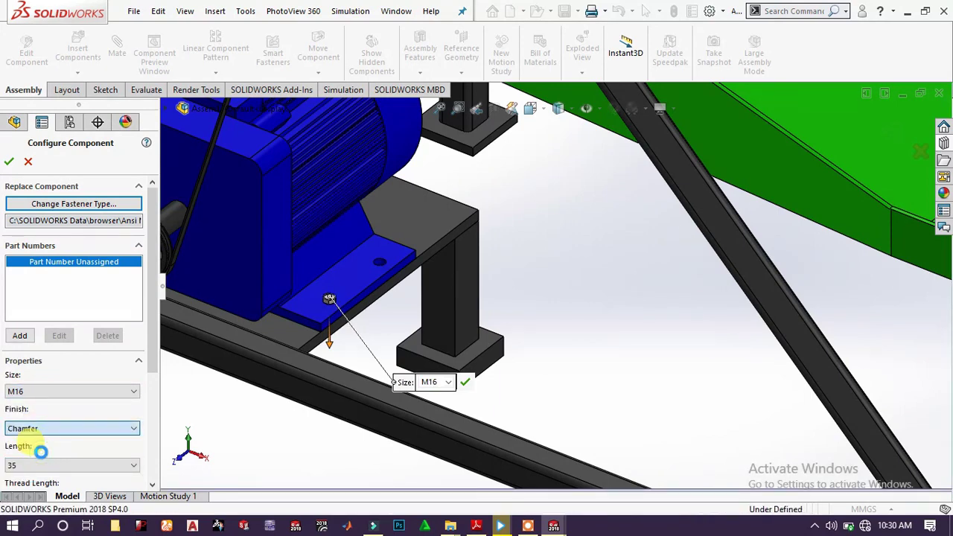
pyautogui.scroll(-10, 362, 281)
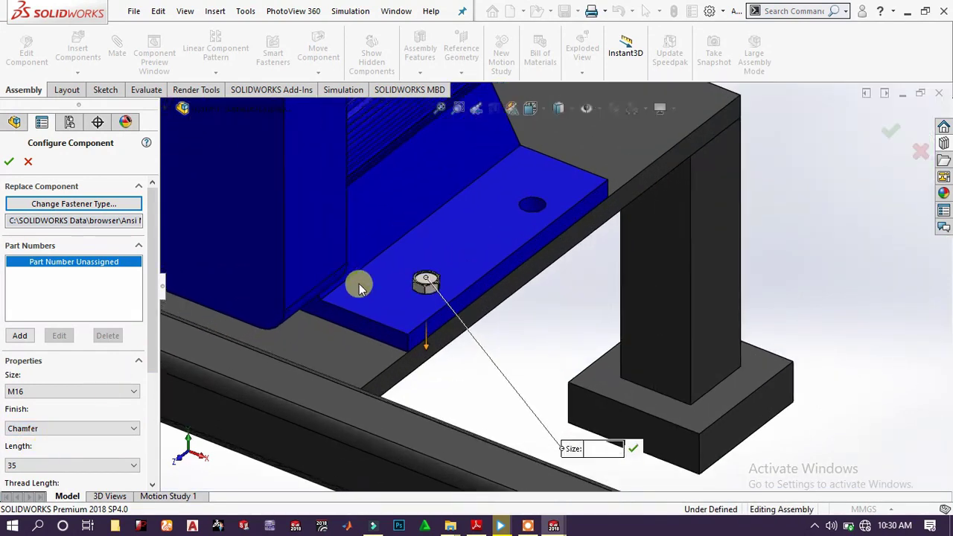
pyautogui.scroll(-4, 480, 295)
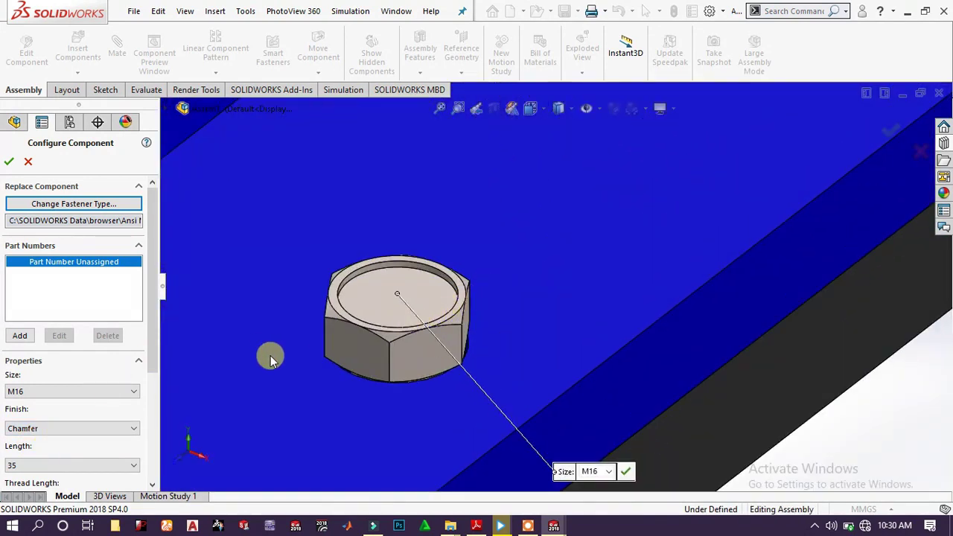
pyautogui.scroll(3, 270, 359)
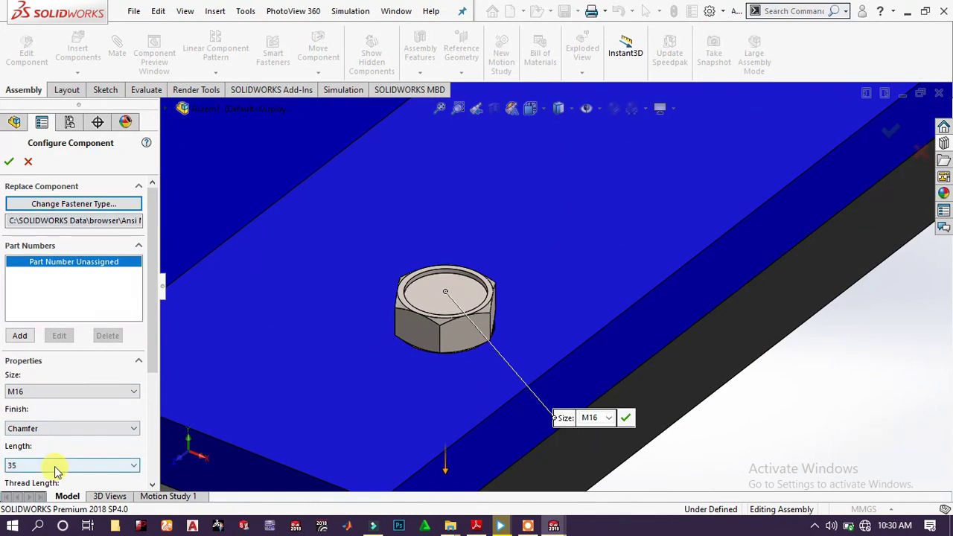
pyautogui.click(53, 467)
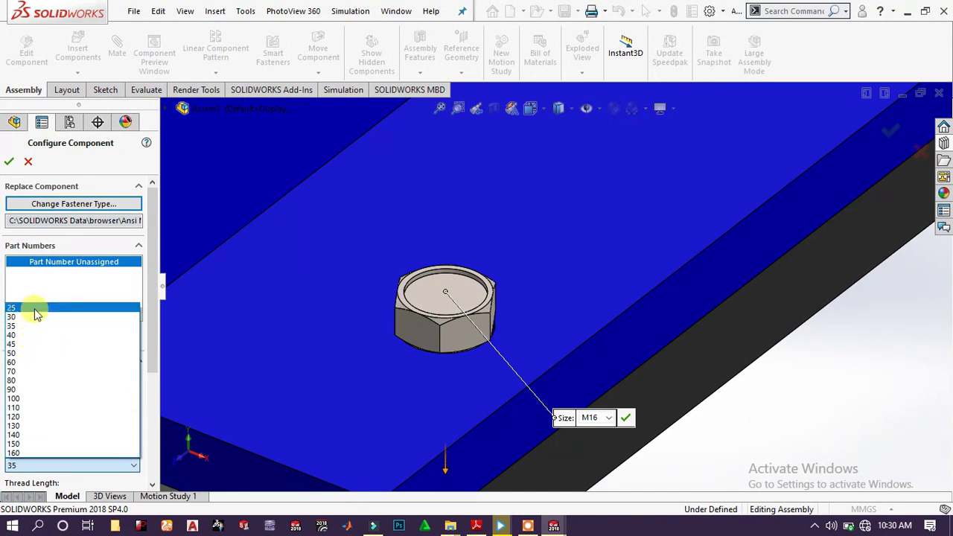
# - Change the M16 screw length to 120 with 38 thread length and Simplified thread display
pyautogui.click(18, 355)
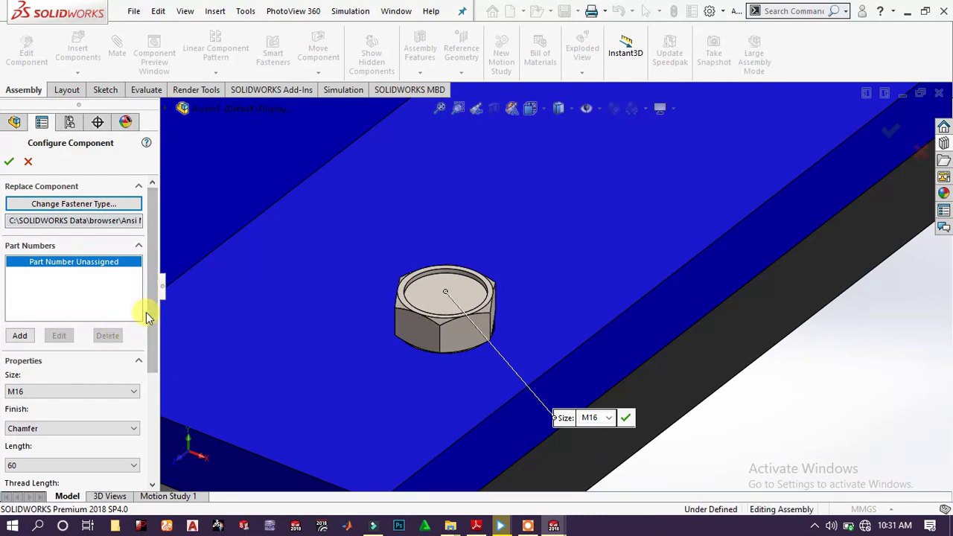
pyautogui.moveTo(148, 313); pyautogui.dragTo(149, 375)
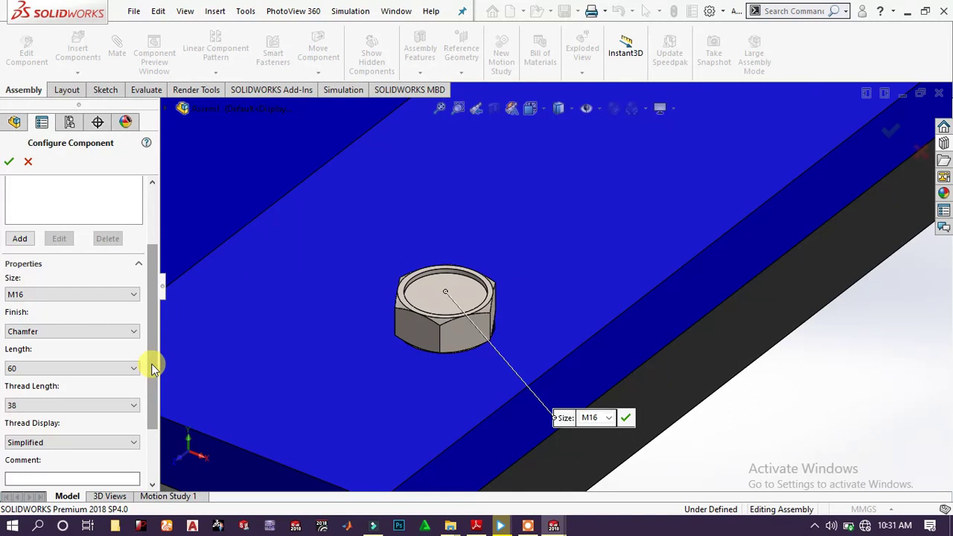
pyautogui.click(89, 370)
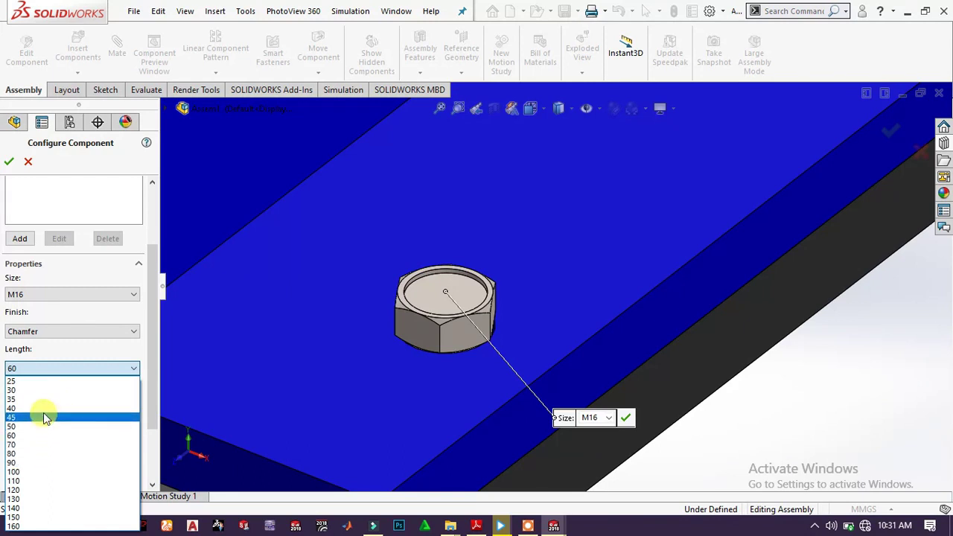
pyautogui.click(34, 489)
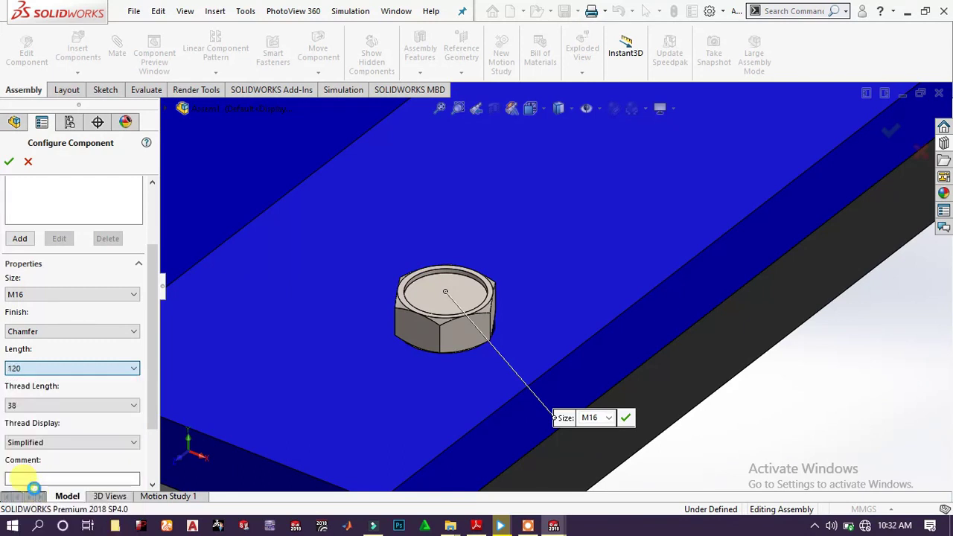
pyautogui.click(64, 442)
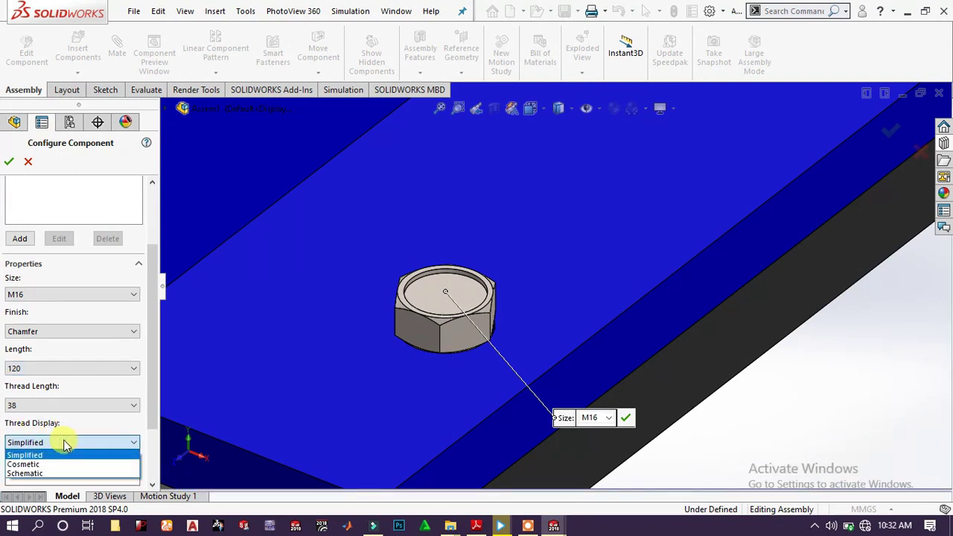
pyautogui.click(42, 475)
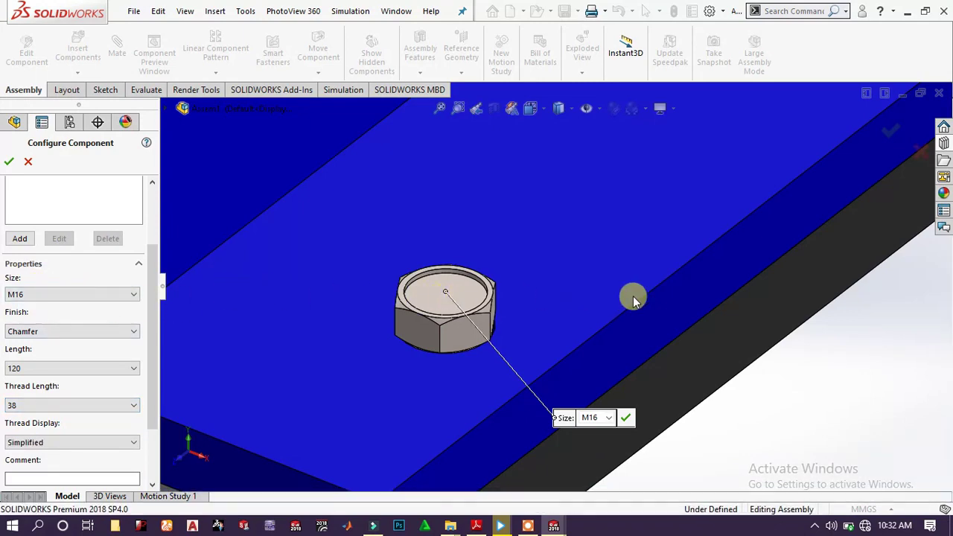
pyautogui.scroll(2, 632, 296)
pyautogui.scroll(2, 633, 300)
pyautogui.moveTo(632, 300); pyautogui.dragTo(664, 185, button='middle')
pyautogui.scroll(-5, 589, 324)
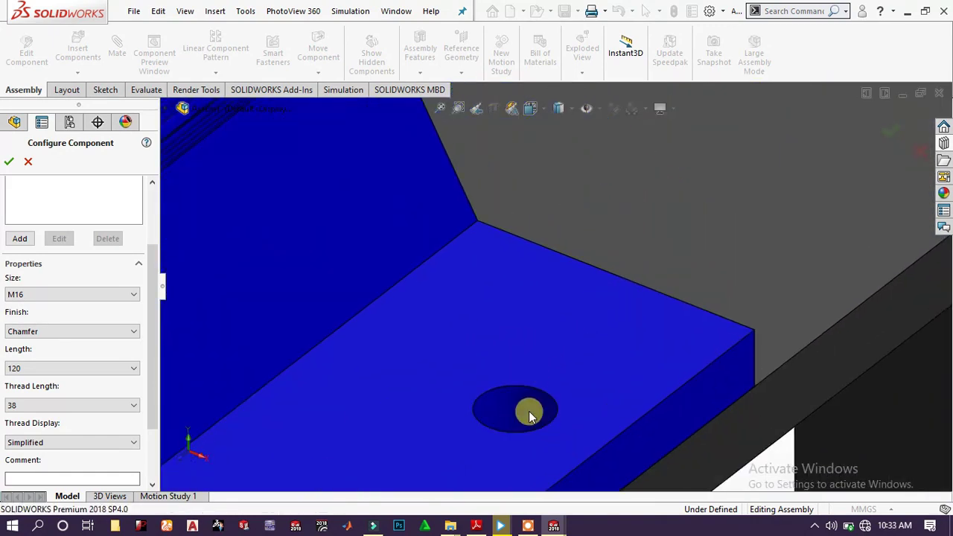
pyautogui.scroll(3, 529, 416)
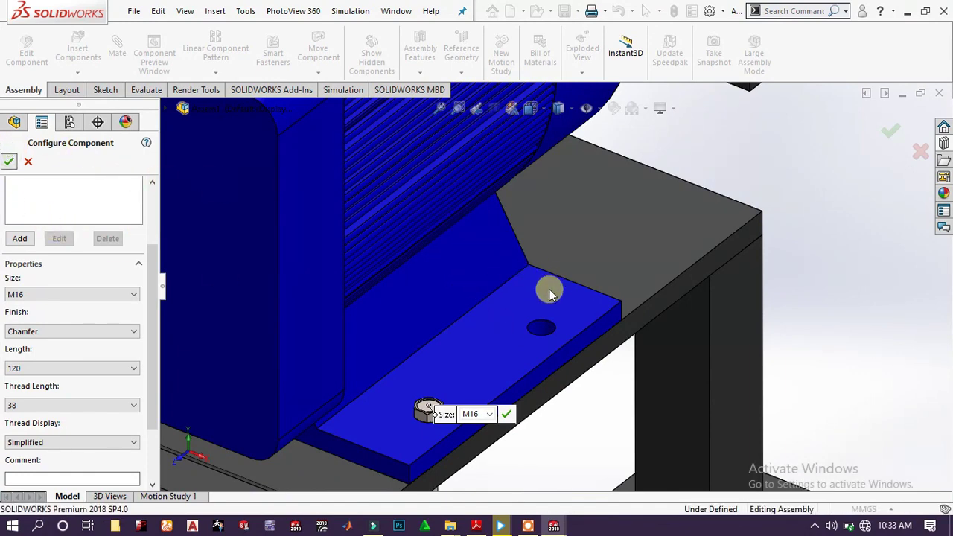
# - Confirm the M16 screw configuration and insert a copy into the motor plate hole
pyautogui.press('Return')
pyautogui.scroll(-3, 554, 326)
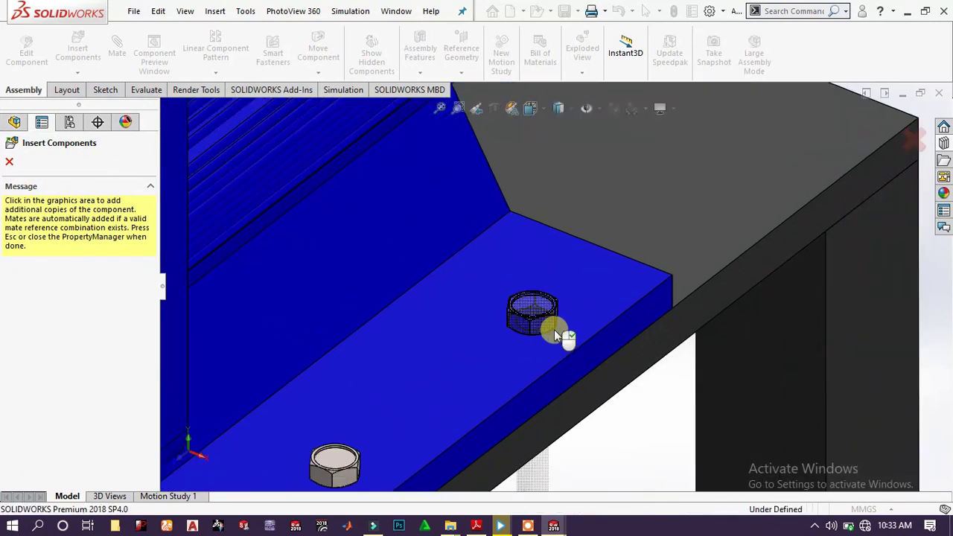
pyautogui.click(552, 330)
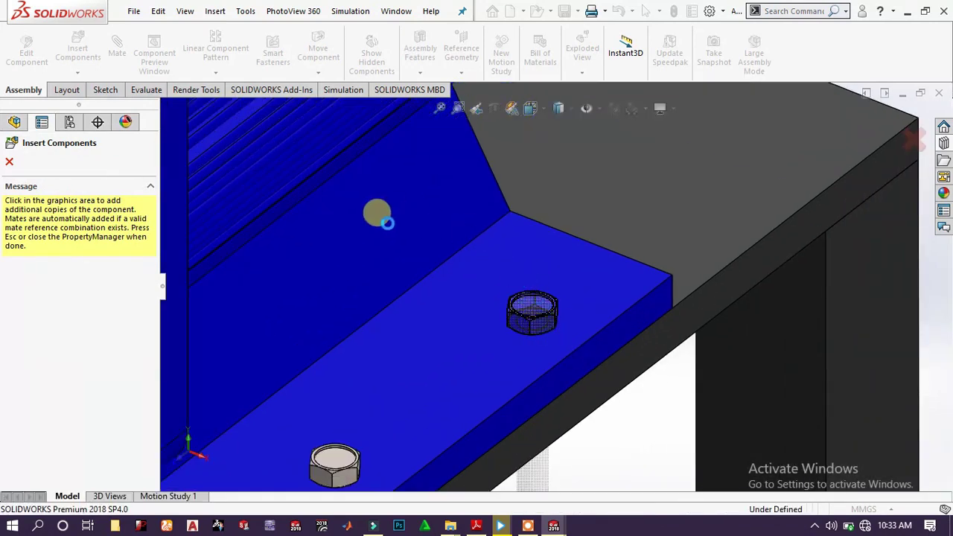
pyautogui.scroll(2, 364, 243)
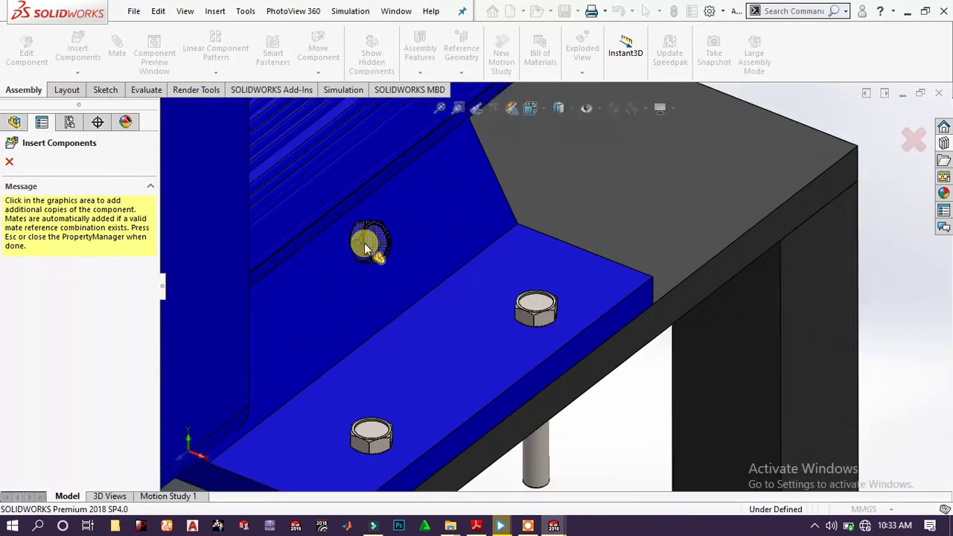
pyautogui.scroll(6, 365, 248)
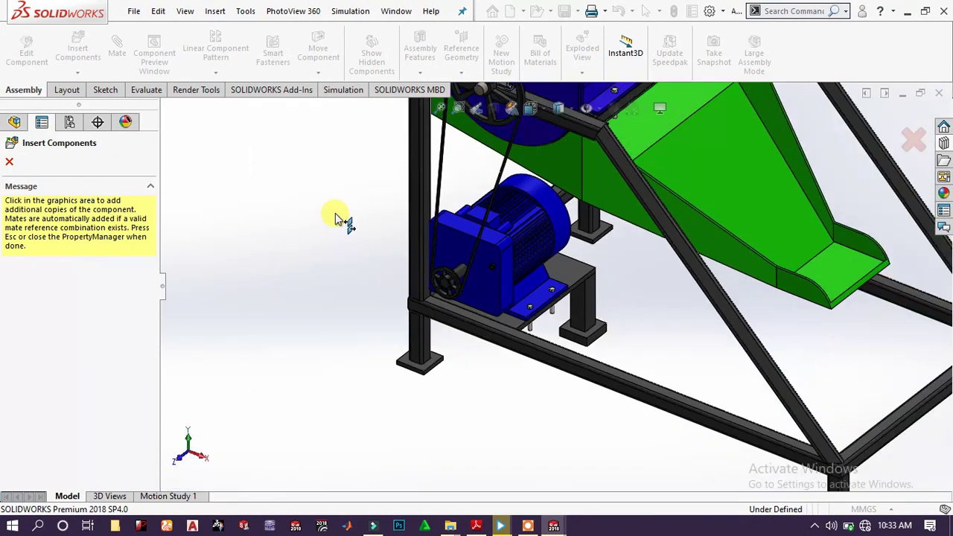
pyautogui.scroll(-6, 377, 215)
pyautogui.scroll(4, 609, 288)
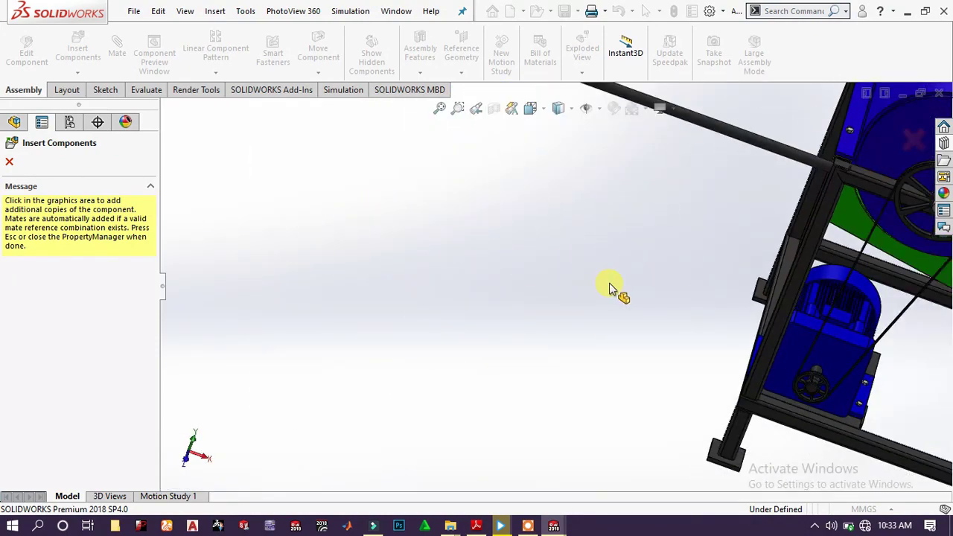
pyautogui.scroll(-8, 724, 300)
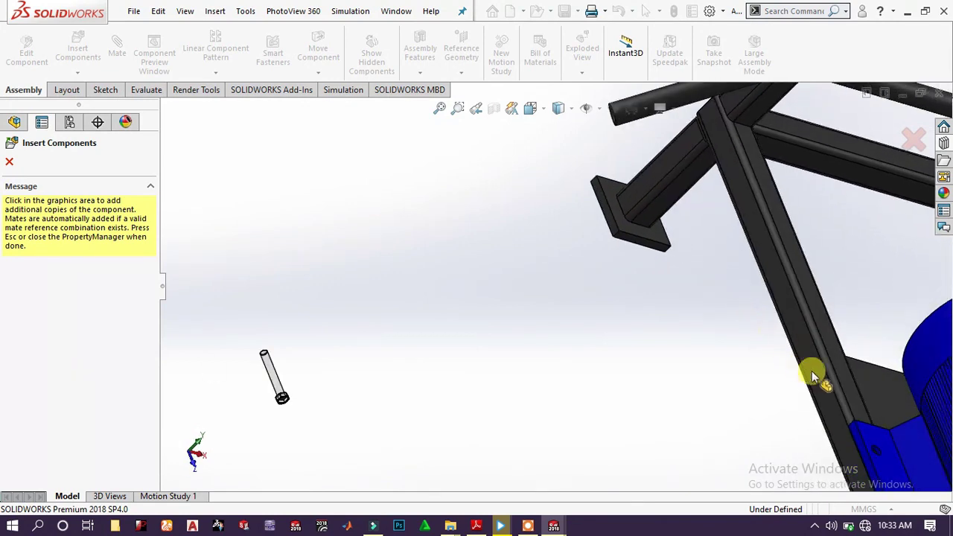
pyautogui.scroll(-3, 883, 411)
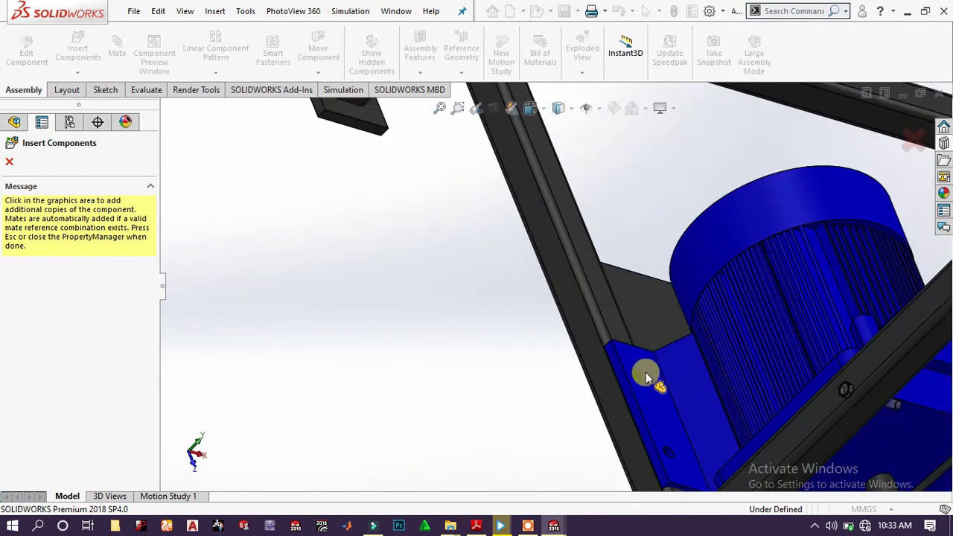
pyautogui.scroll(-2, 644, 372)
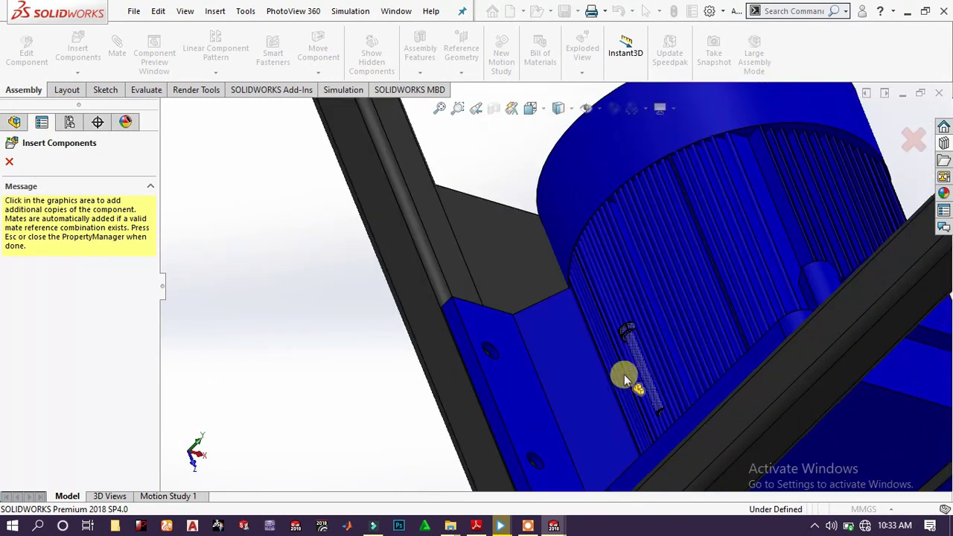
# - Insert two more M16 screw copies into the blue motor bracket's holes
pyautogui.click(496, 350)
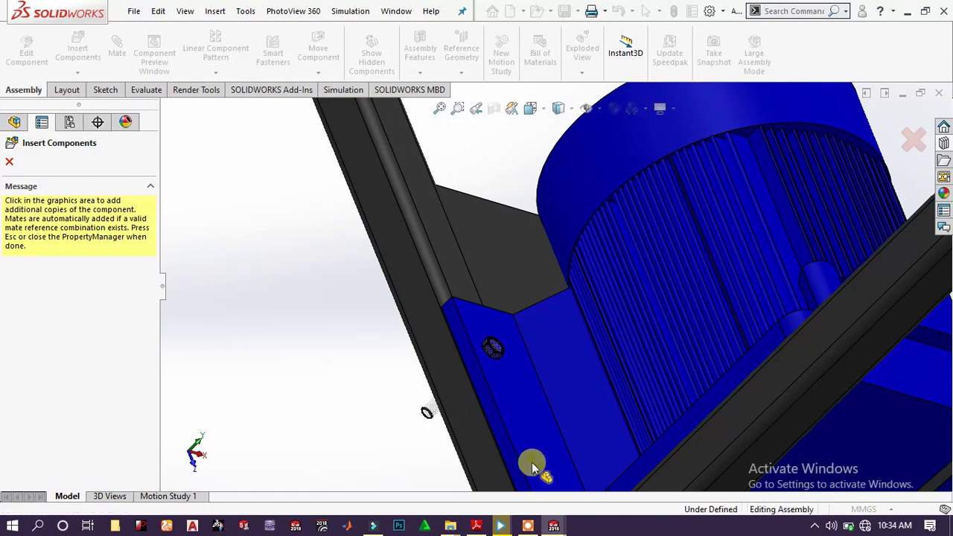
pyautogui.scroll(-4, 589, 473)
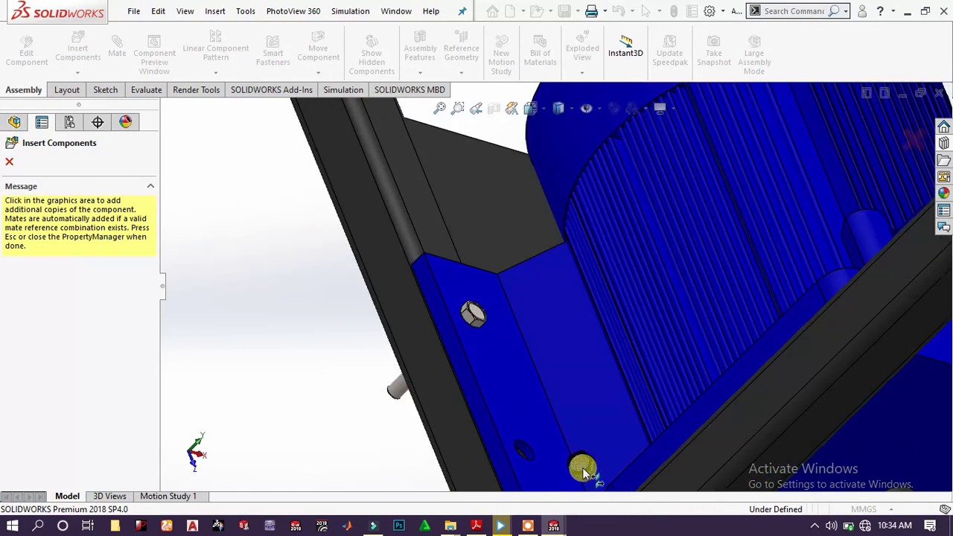
pyautogui.scroll(-3, 522, 432)
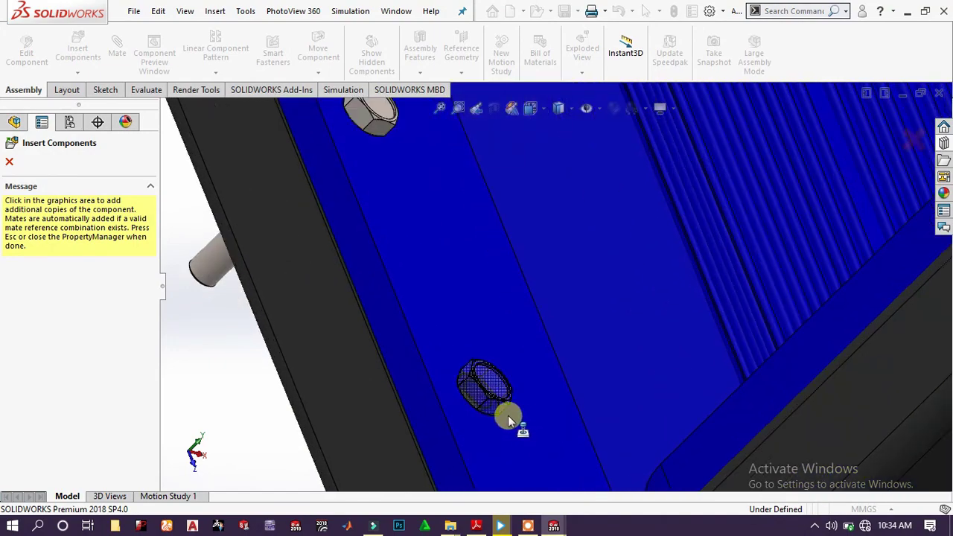
pyautogui.click(511, 414)
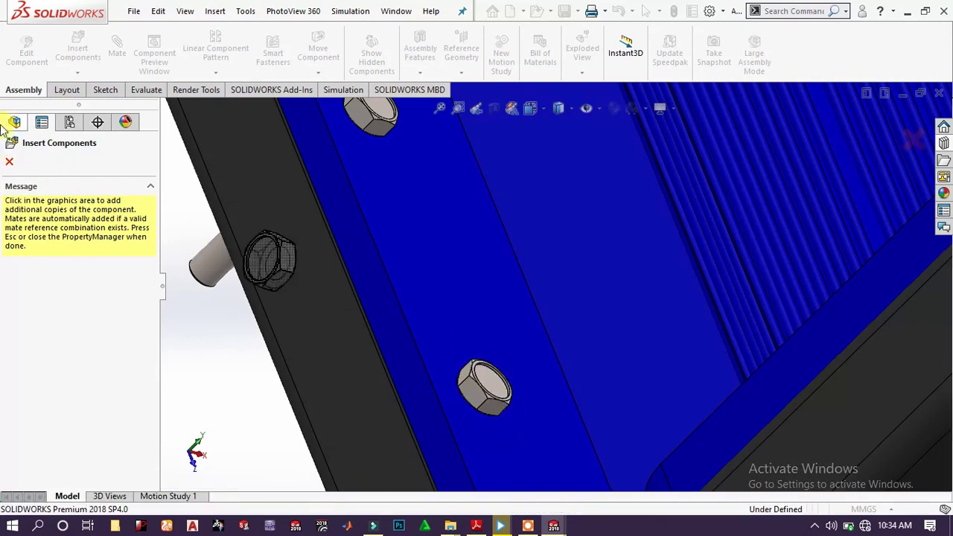
# - Finish inserting the screw copies and save all modified documents with a rebuild
pyautogui.click(9, 162)
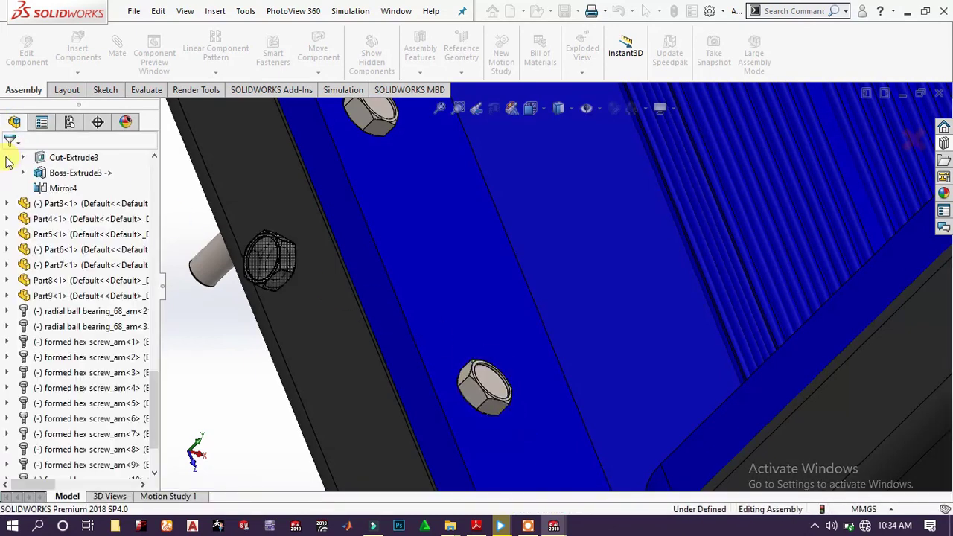
pyautogui.scroll(8, 431, 199)
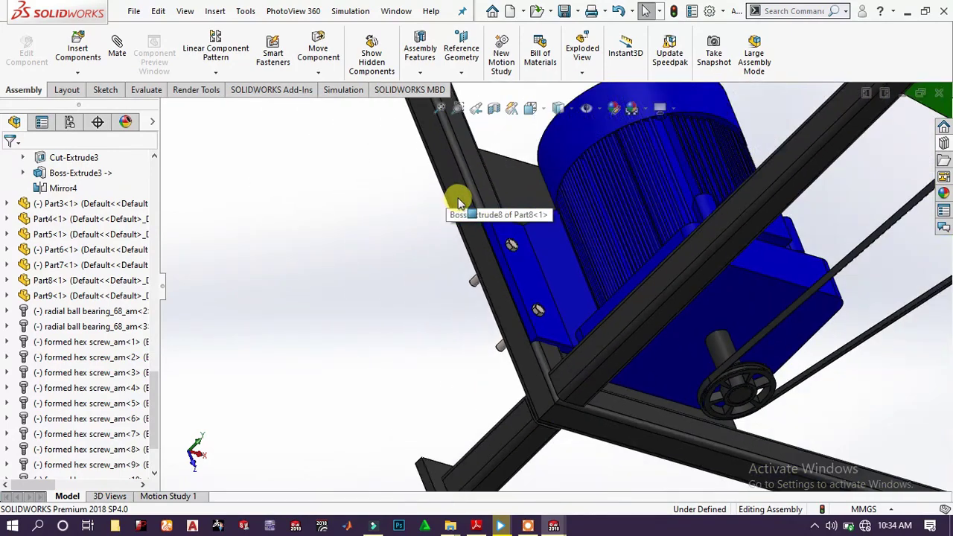
pyautogui.moveTo(540, 258); pyautogui.dragTo(481, 183, button='middle')
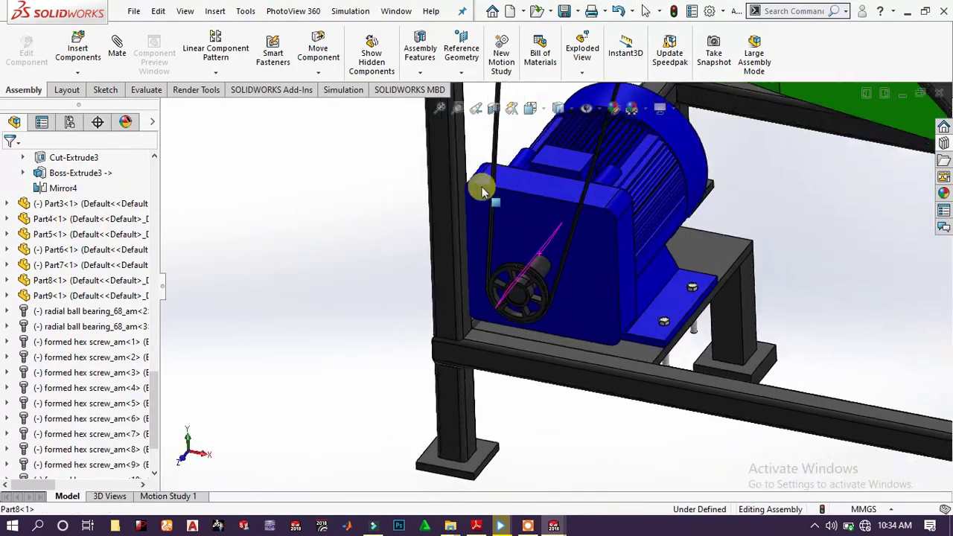
pyautogui.click(567, 10)
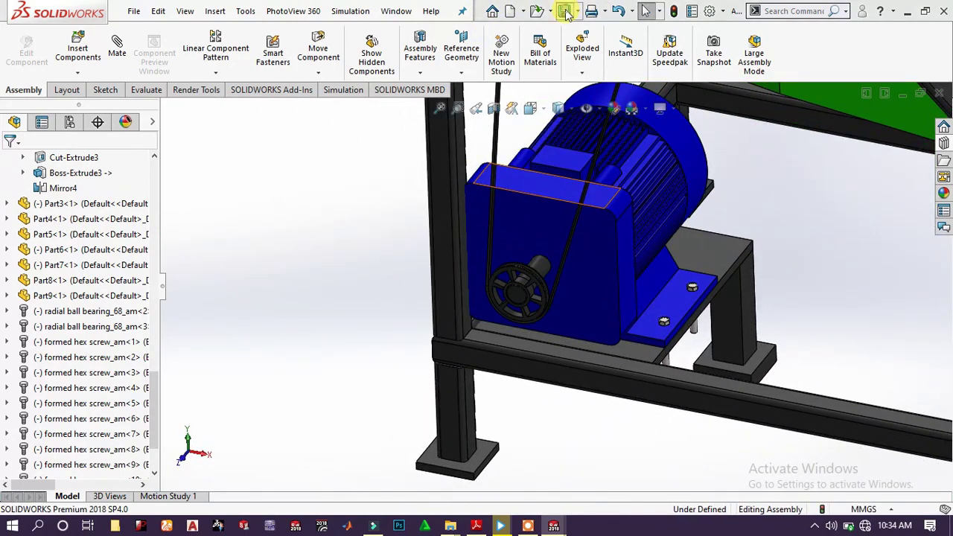
pyautogui.click(281, 217)
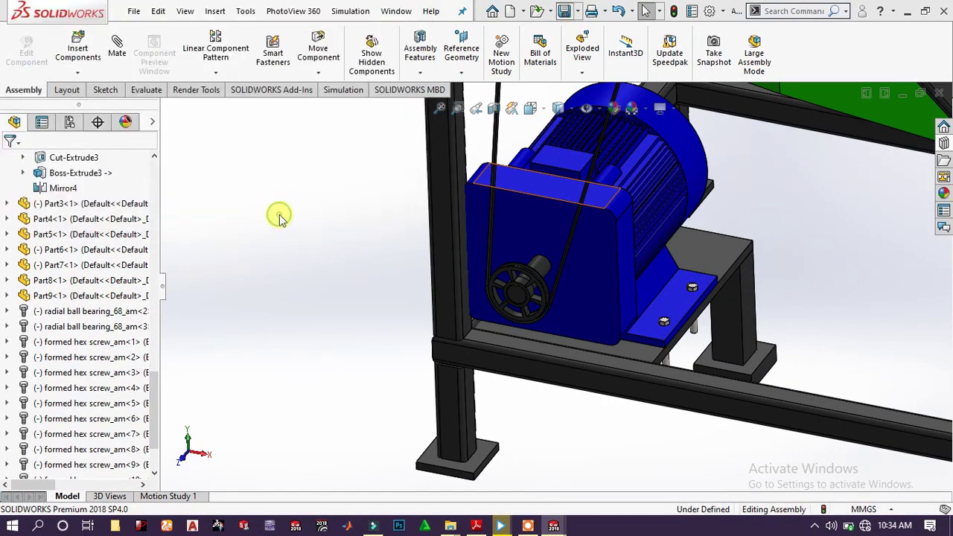
pyautogui.click(463, 213)
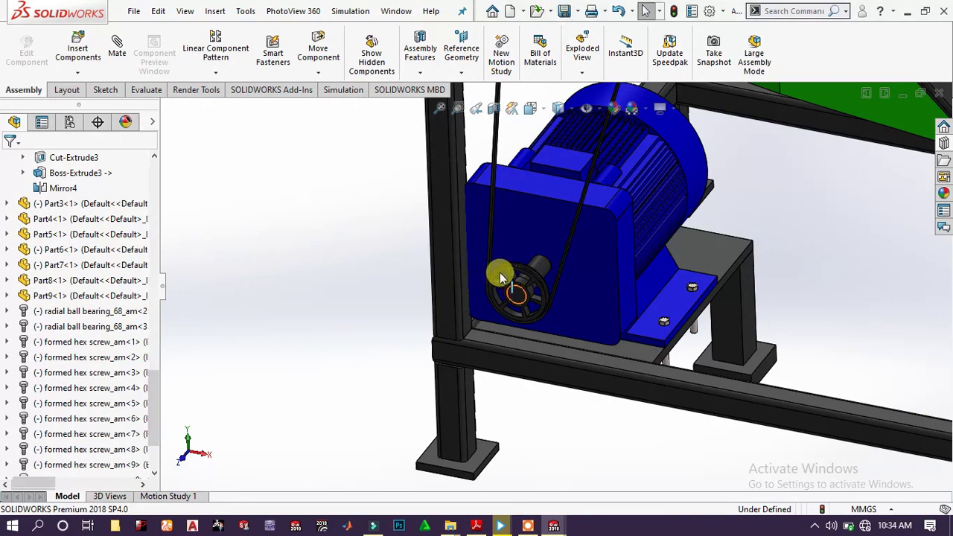
# - Rebuild the assembly and orbit to show screw shanks protruding beneath the motor plate
pyautogui.scroll(-3, 638, 273)
pyautogui.scroll(-1, 613, 270)
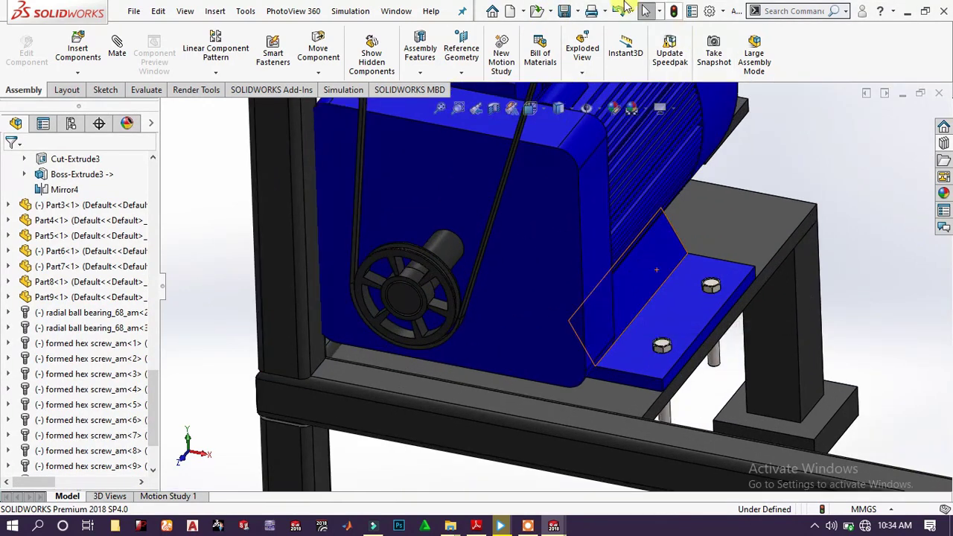
pyautogui.click(674, 12)
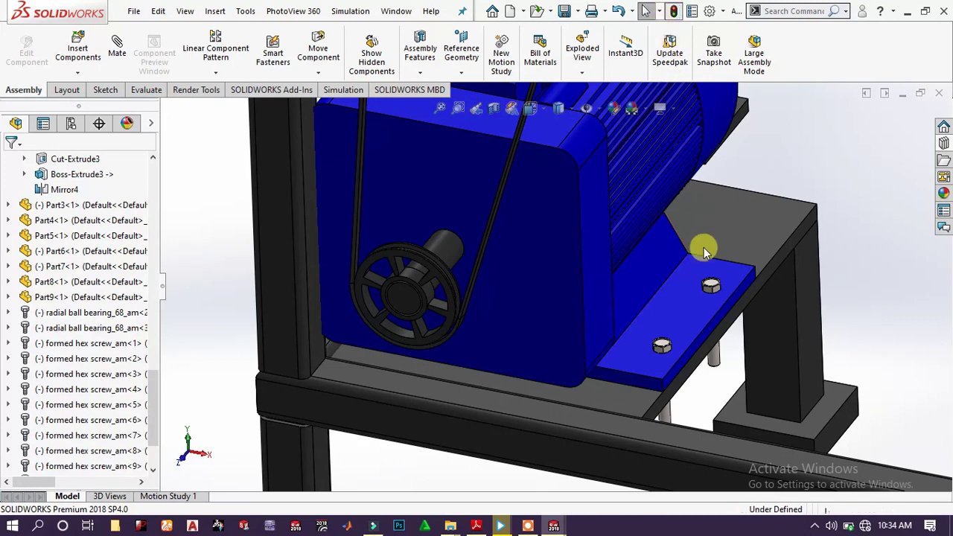
pyautogui.scroll(-2, 738, 345)
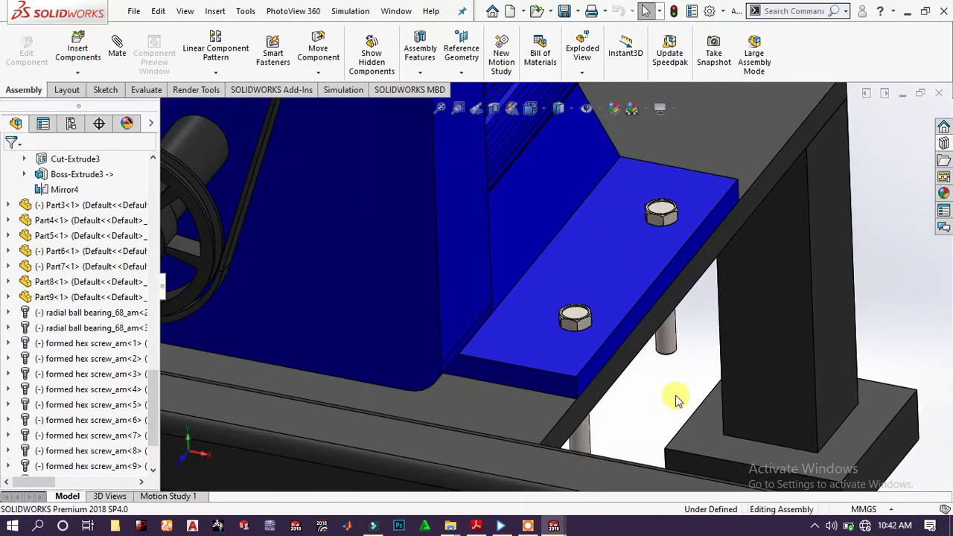
pyautogui.moveTo(677, 399); pyautogui.dragTo(760, 276, button='middle')
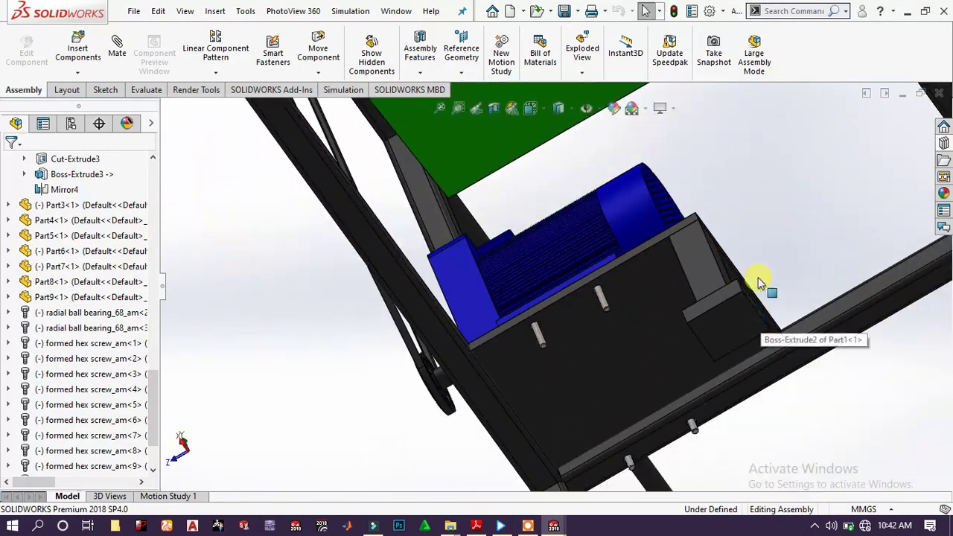
# - Drag a Hex Heavy Nut from the Design Library's Hex Nuts onto a motor-plate bolt end
pyautogui.click(946, 147)
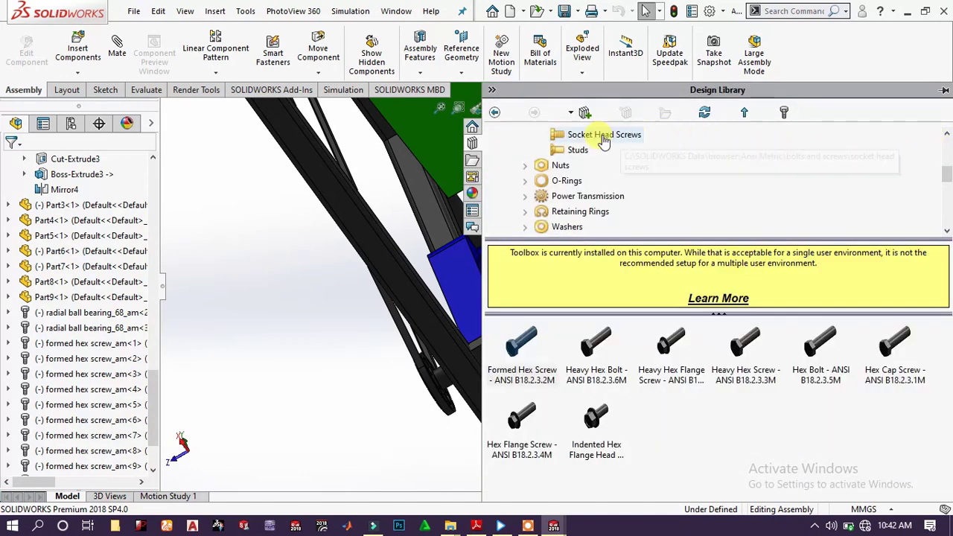
pyautogui.click(533, 169)
pyautogui.click(586, 183)
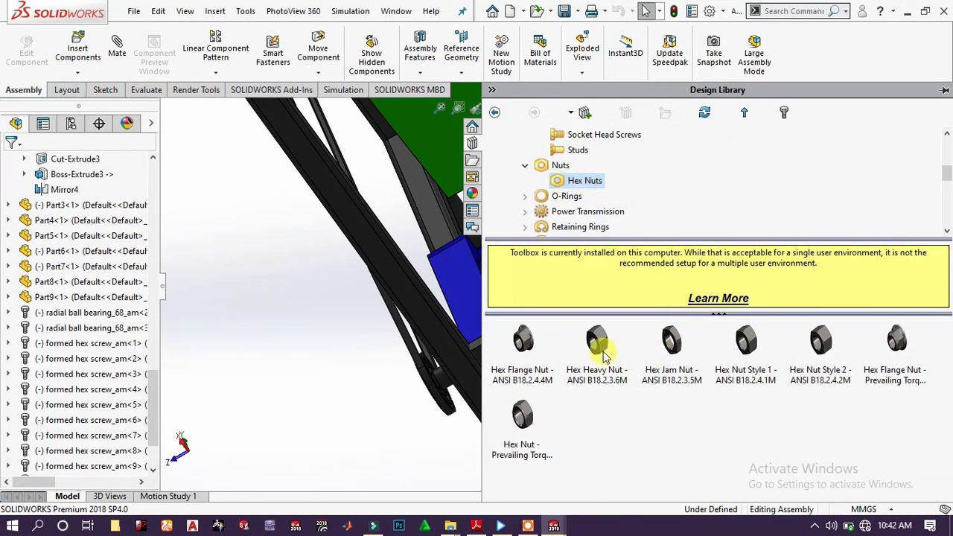
pyautogui.click(599, 347)
pyautogui.moveTo(603, 358); pyautogui.dragTo(549, 328)
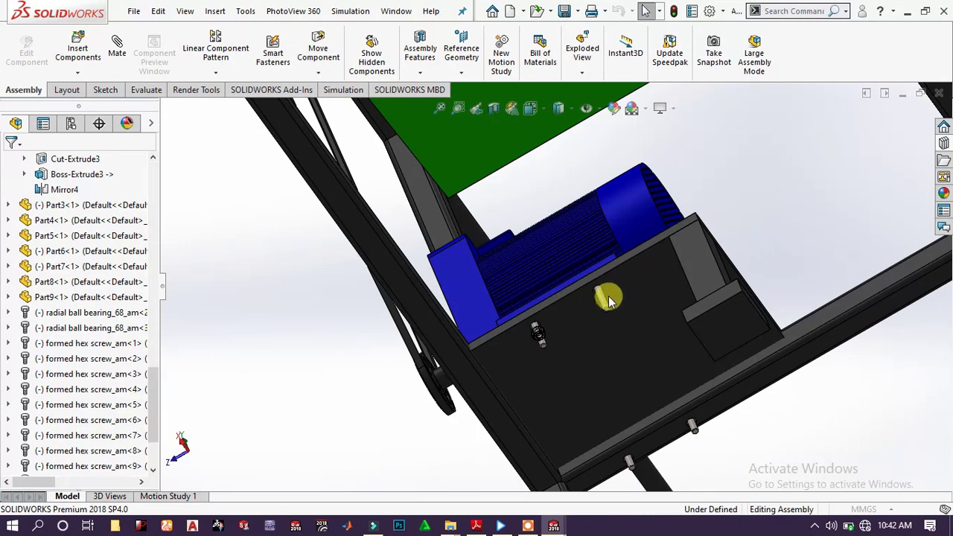
# - Configure the heavy nut as M20 with Double Chamfer finish and Schematic thread display
pyautogui.scroll(-5, 552, 345)
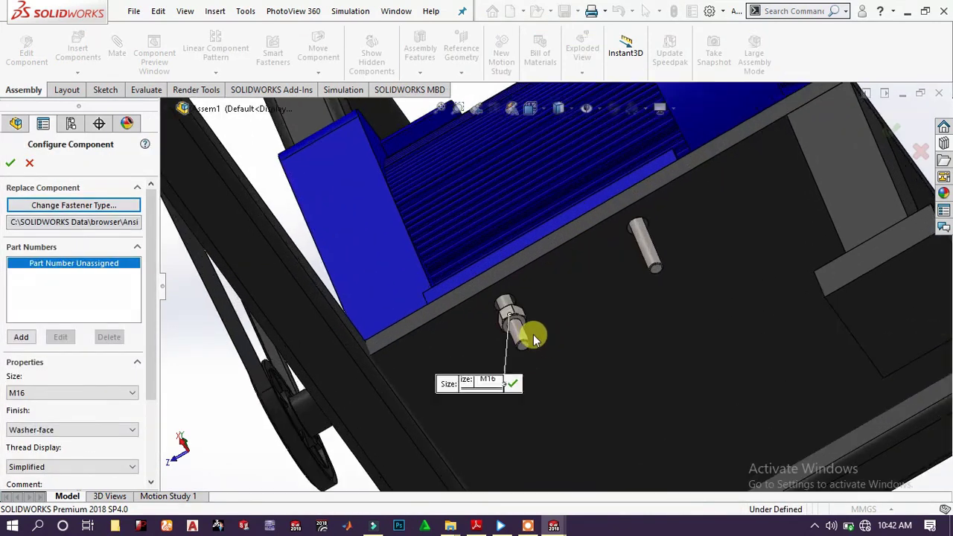
pyautogui.scroll(-3, 534, 335)
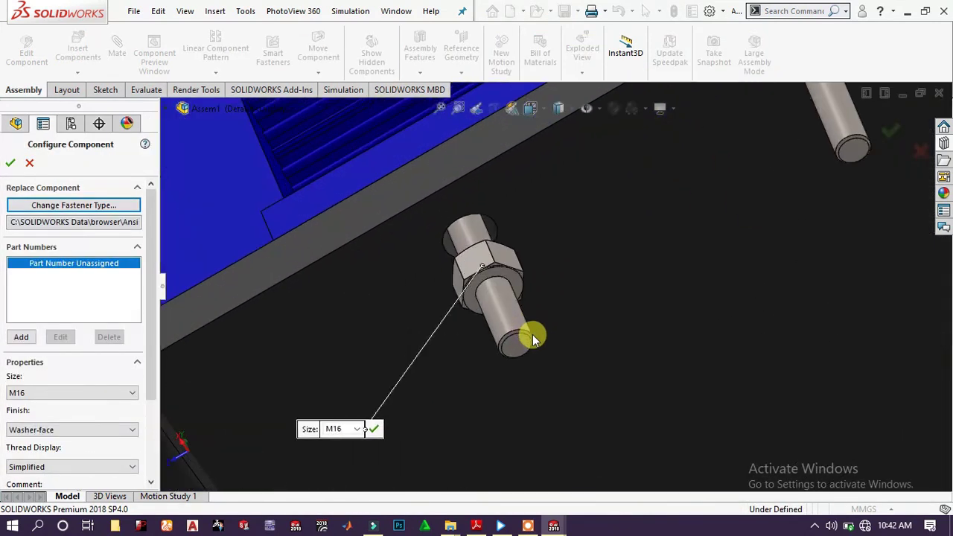
pyautogui.click(353, 430)
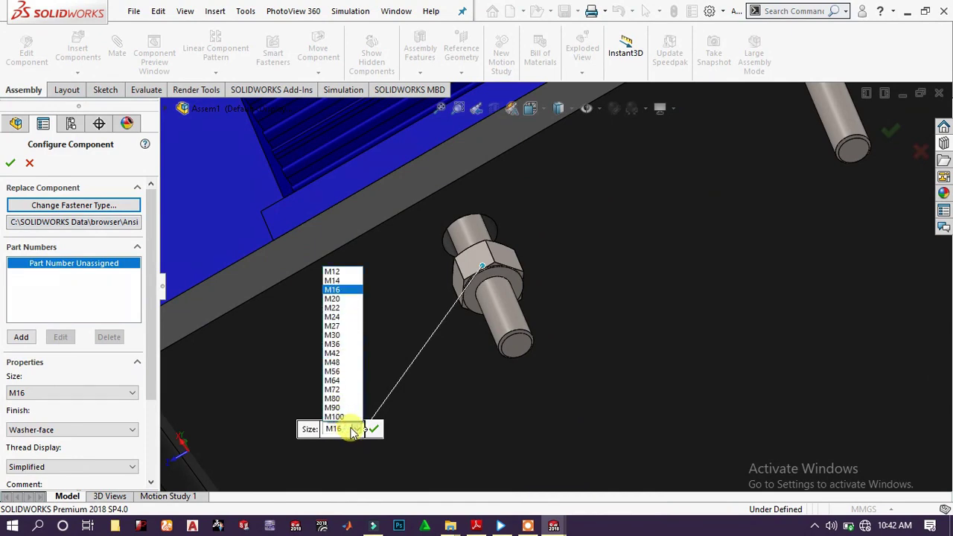
pyautogui.click(353, 299)
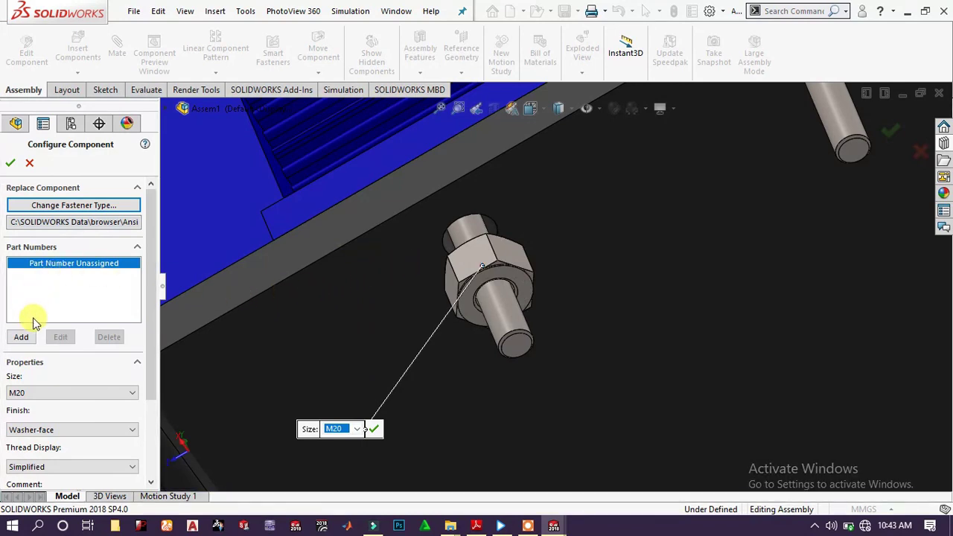
pyautogui.click(32, 436)
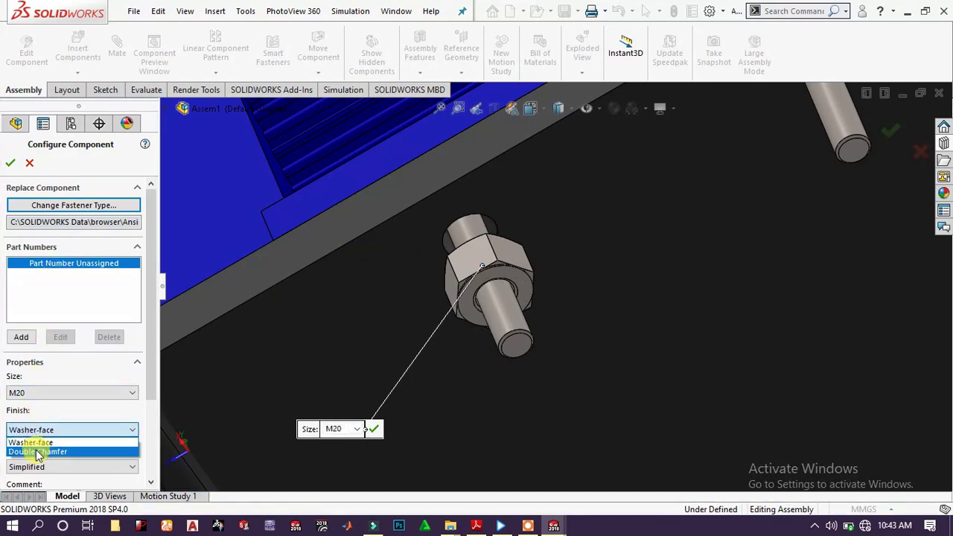
pyautogui.click(35, 451)
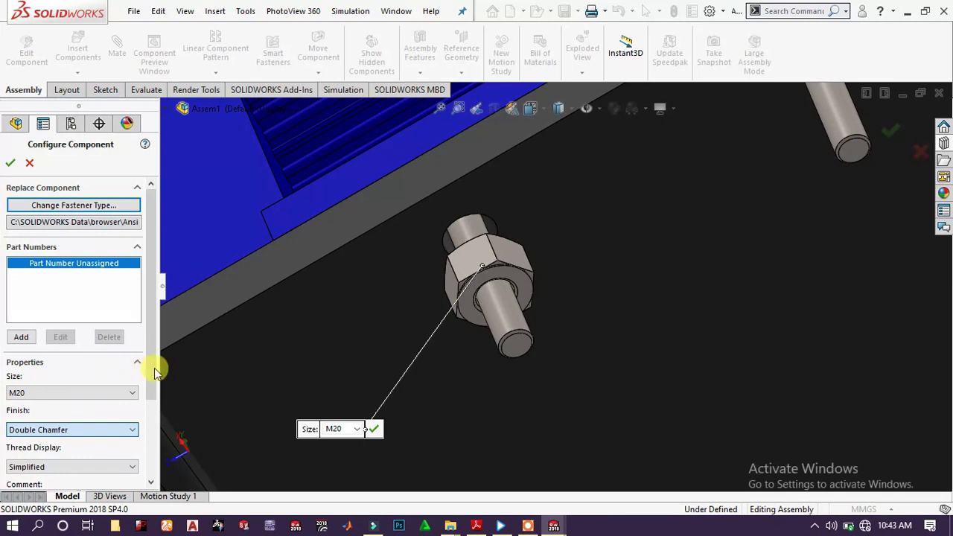
pyautogui.moveTo(153, 369); pyautogui.dragTo(149, 425)
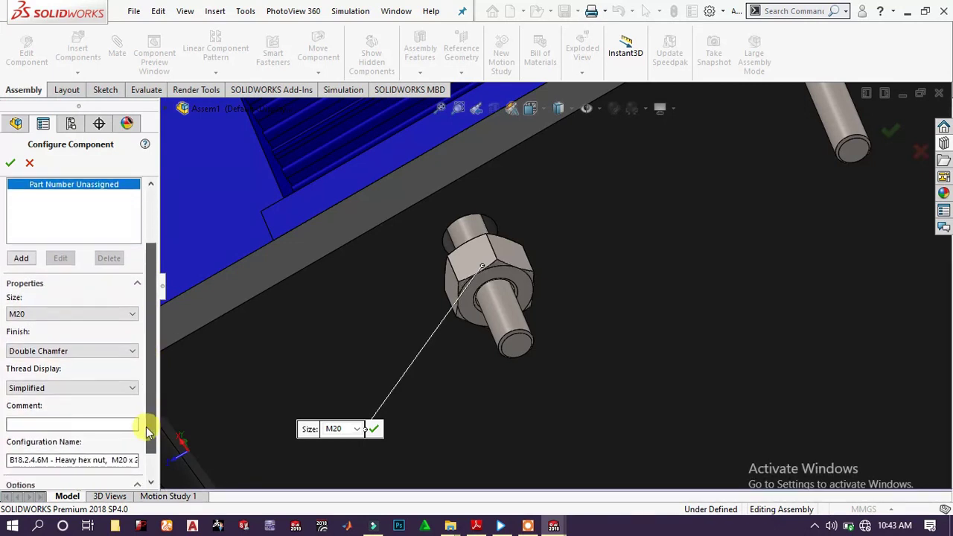
pyautogui.click(78, 389)
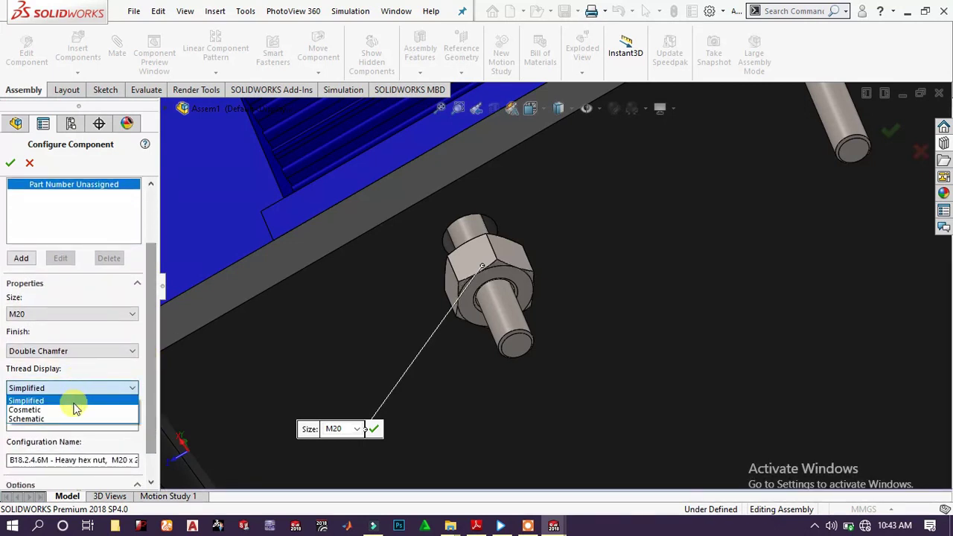
pyautogui.click(54, 420)
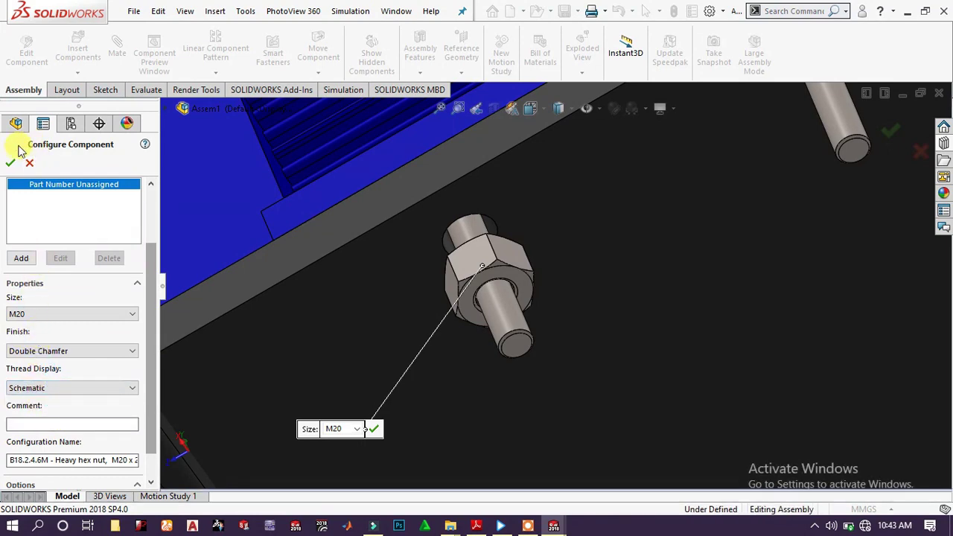
pyautogui.click(491, 214)
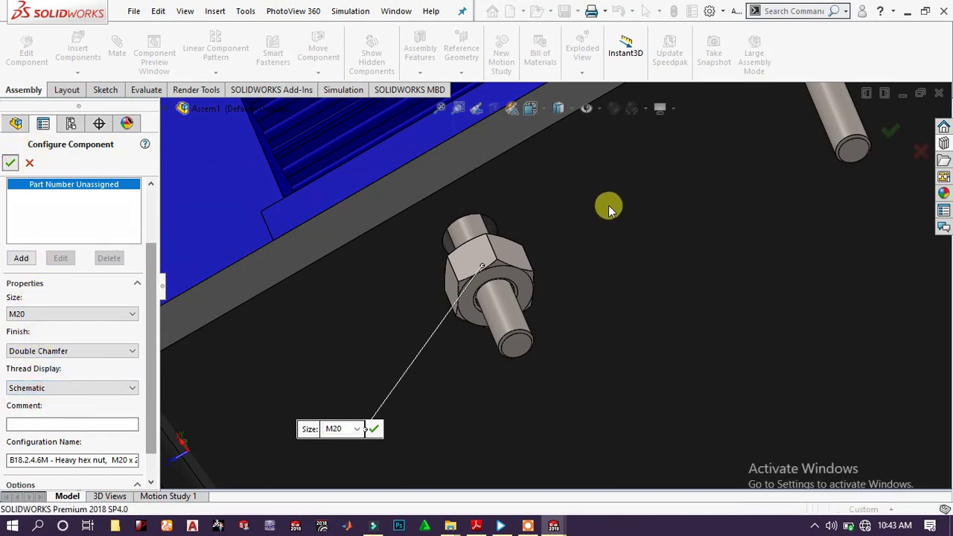
# - Drop M20 heavy nut copies onto the remaining bolt ends under the plate, then stop inserting
pyautogui.press('Return')
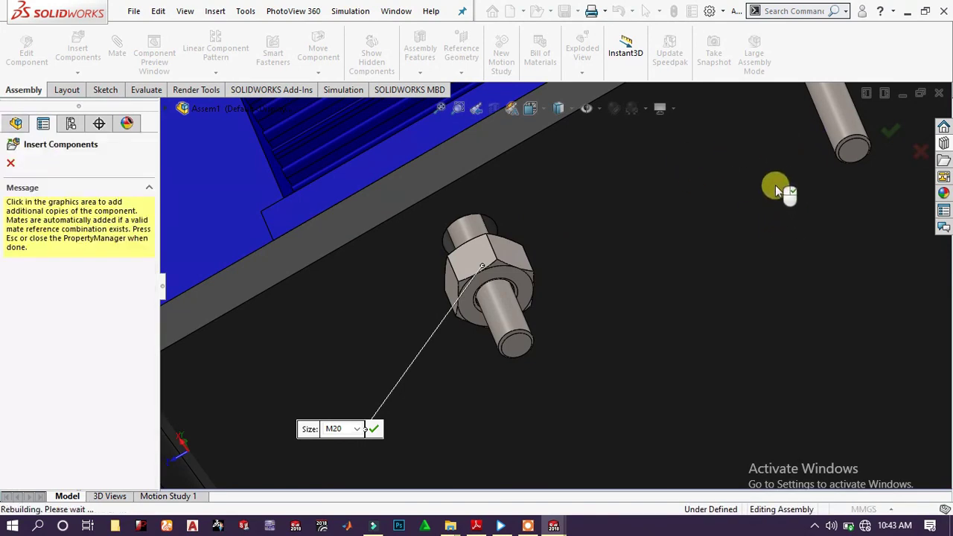
pyautogui.press('z')
pyautogui.scroll(-10, 750, 172)
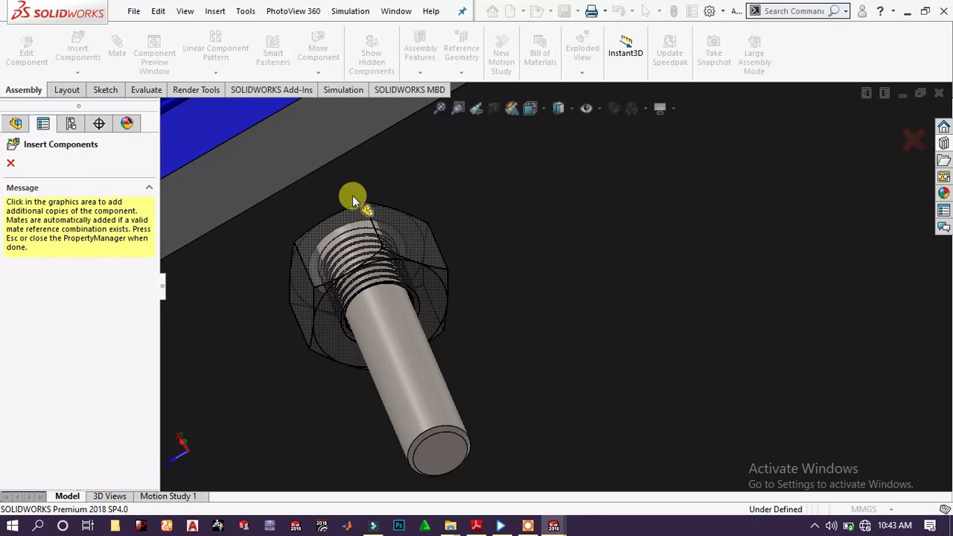
pyautogui.click(353, 195)
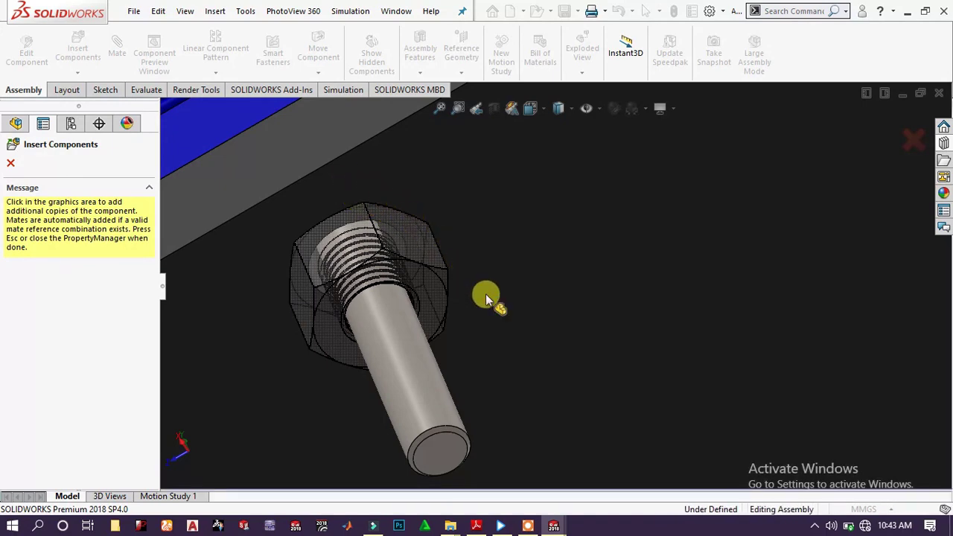
pyautogui.scroll(8, 487, 290)
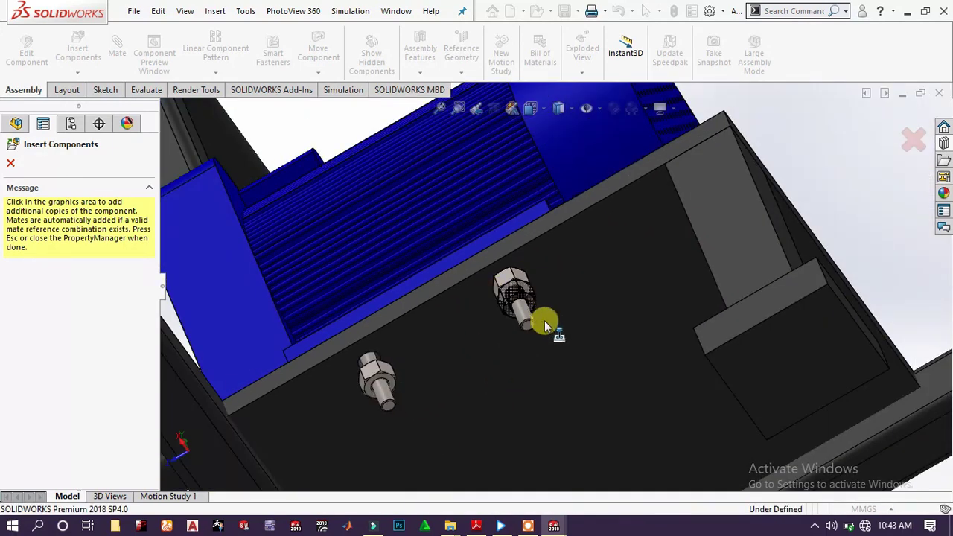
pyautogui.moveTo(545, 320); pyautogui.dragTo(695, 426, button='middle')
pyautogui.scroll(-10, 602, 383)
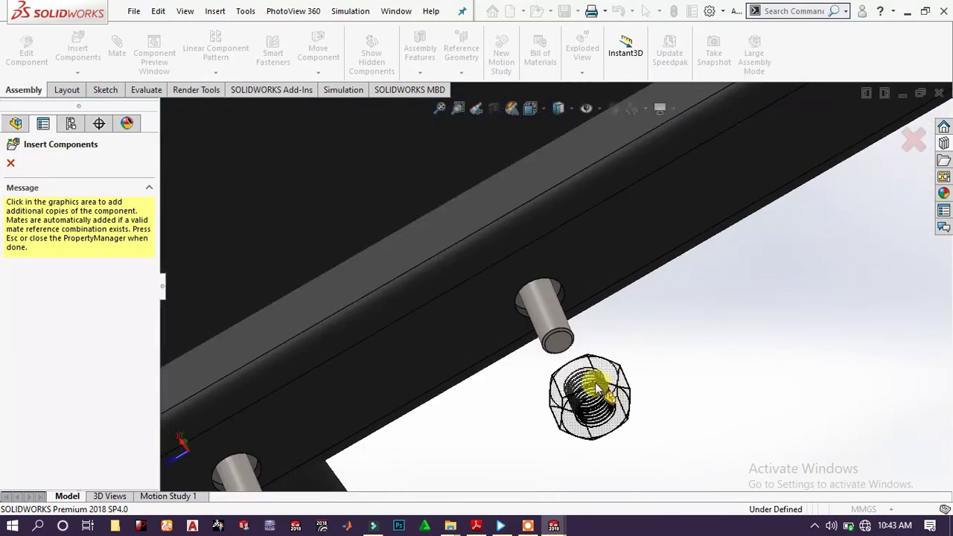
pyautogui.click(550, 260)
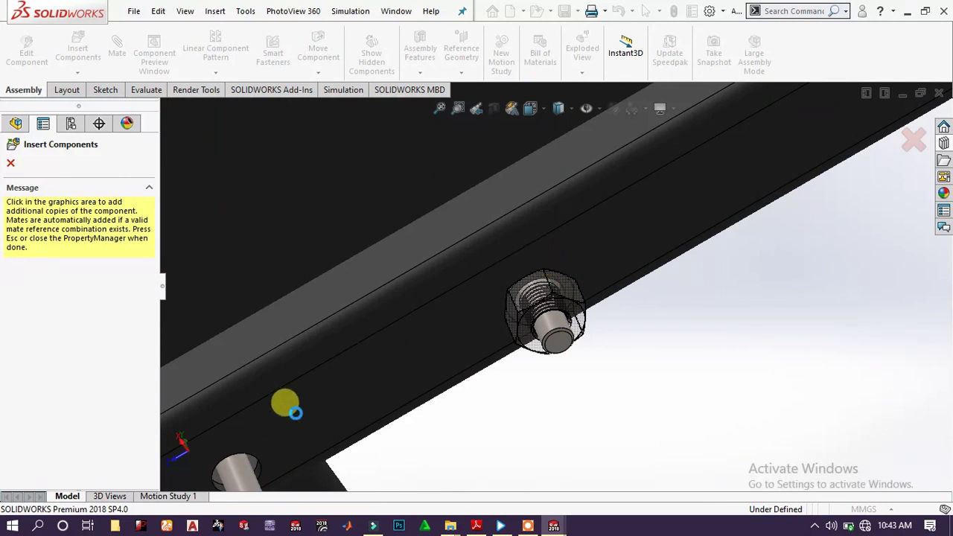
pyautogui.click(248, 449)
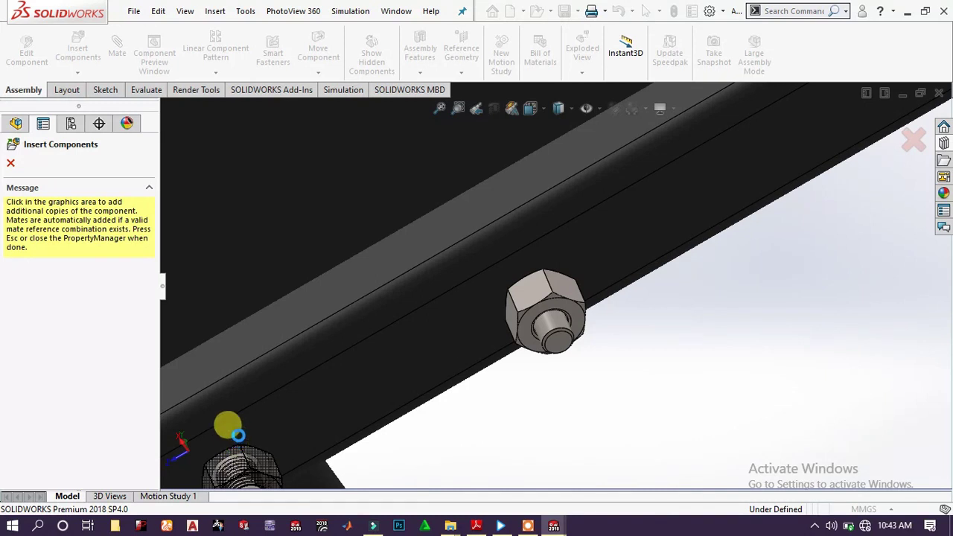
pyautogui.click(16, 123)
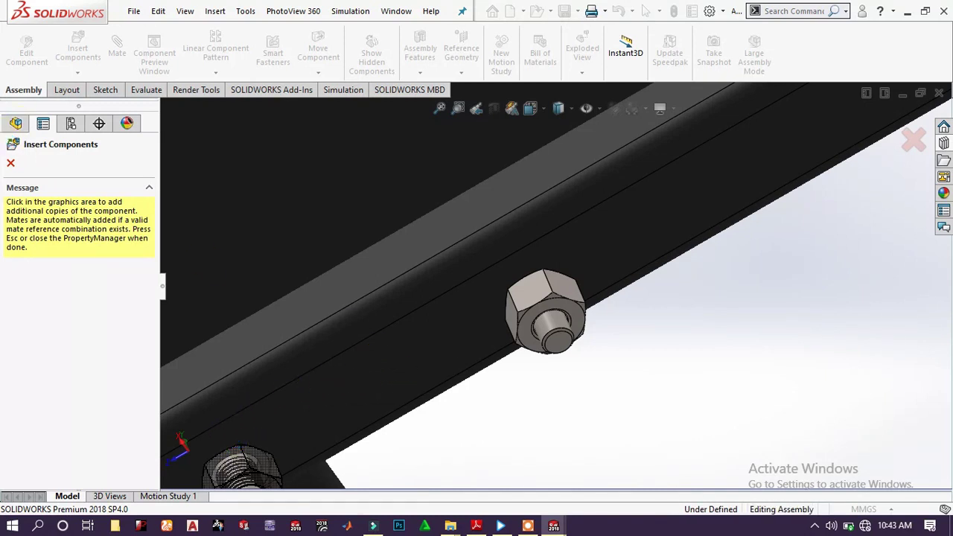
pyautogui.click(10, 163)
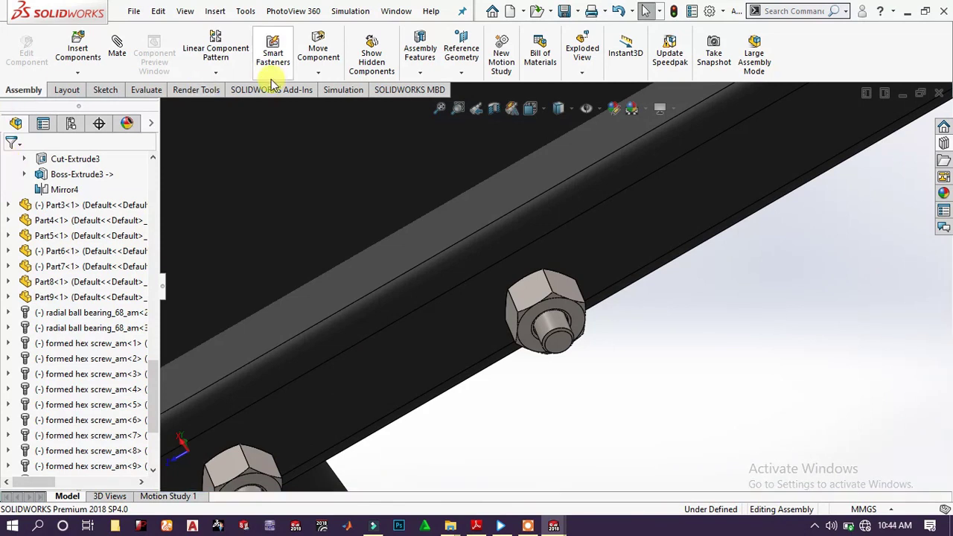
# - Orbit to the hopper's perforated screen flange bolts and open the Design Library
pyautogui.scroll(10, 523, 273)
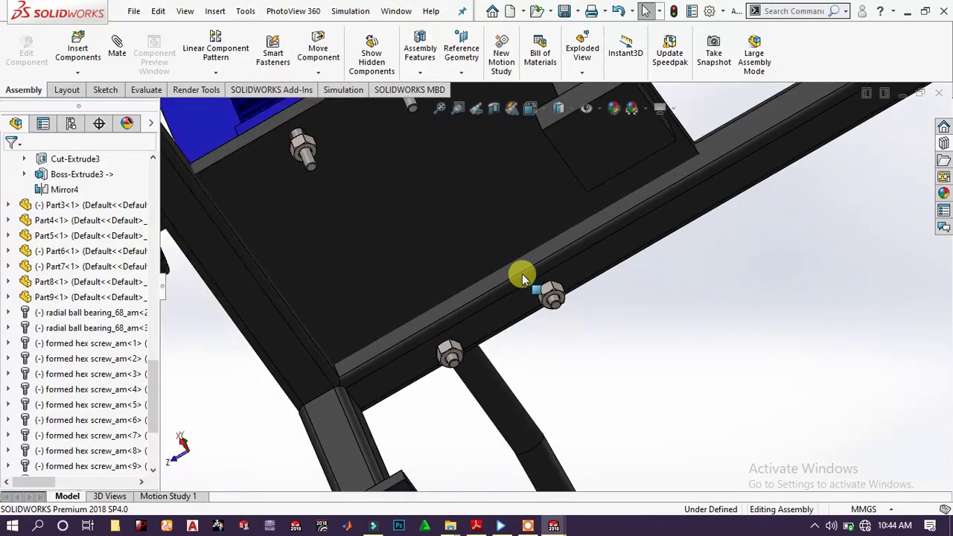
pyautogui.moveTo(522, 274); pyautogui.dragTo(666, 335, button='middle')
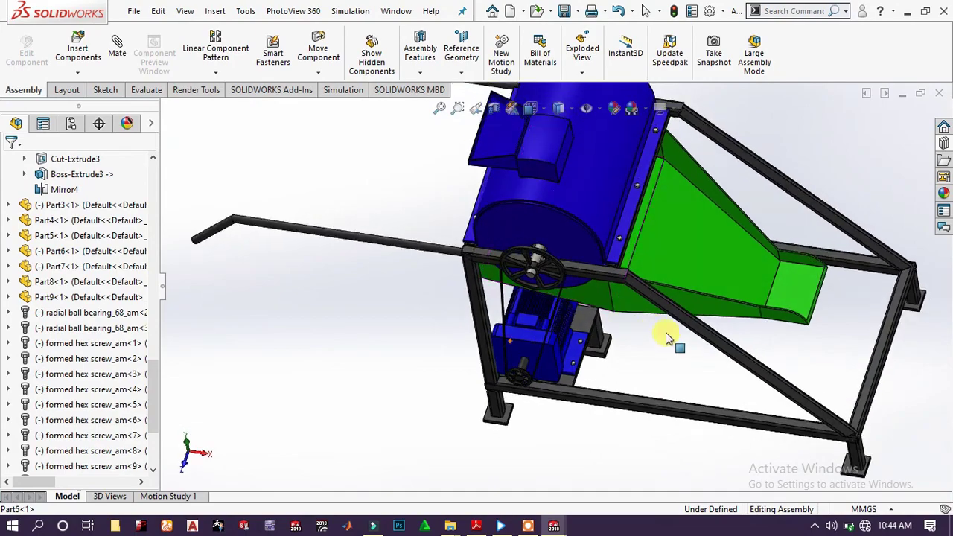
pyautogui.scroll(-5, 673, 167)
pyautogui.moveTo(673, 166); pyautogui.dragTo(514, 192, button='middle')
pyautogui.scroll(-6, 549, 219)
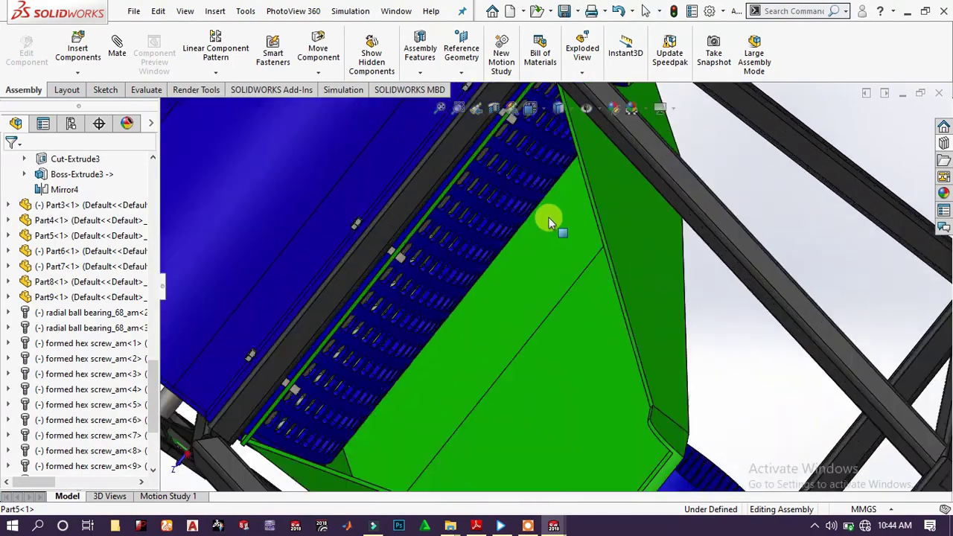
pyautogui.scroll(3, 548, 295)
pyautogui.scroll(2, 548, 289)
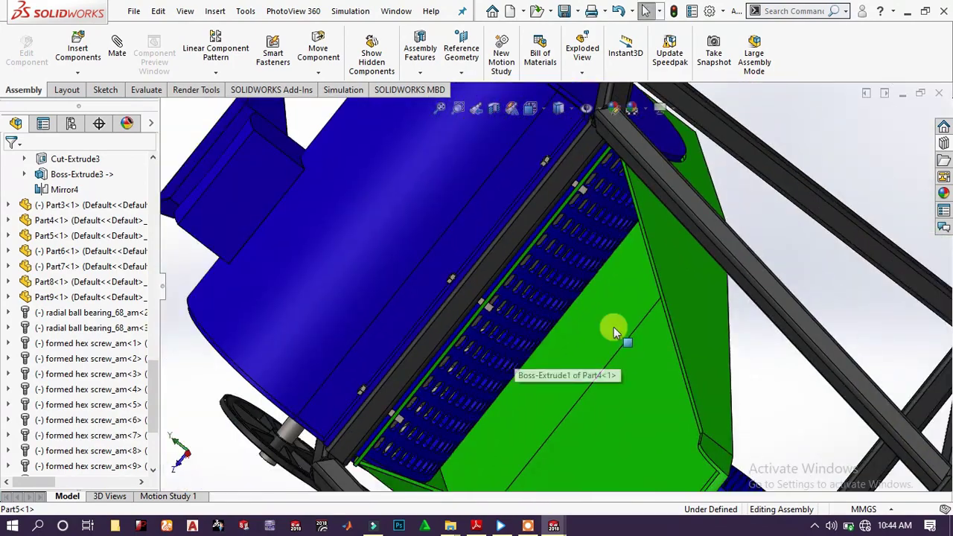
pyautogui.moveTo(429, 384); pyautogui.dragTo(442, 293, button='middle')
pyautogui.scroll(-5, 440, 283)
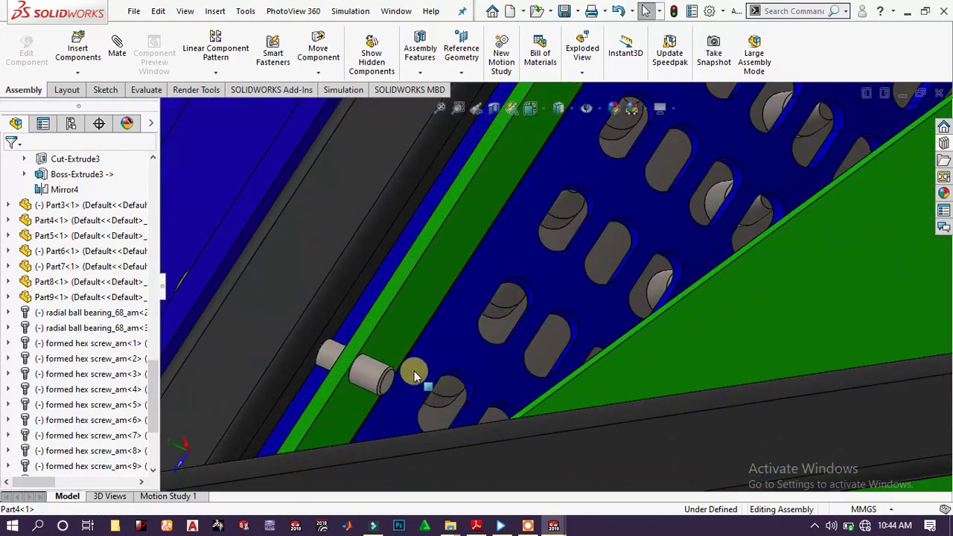
pyautogui.click(943, 144)
# - Drag a Hex Flange Nut onto an M20 screw end at the hopper flange
pyautogui.click(533, 358)
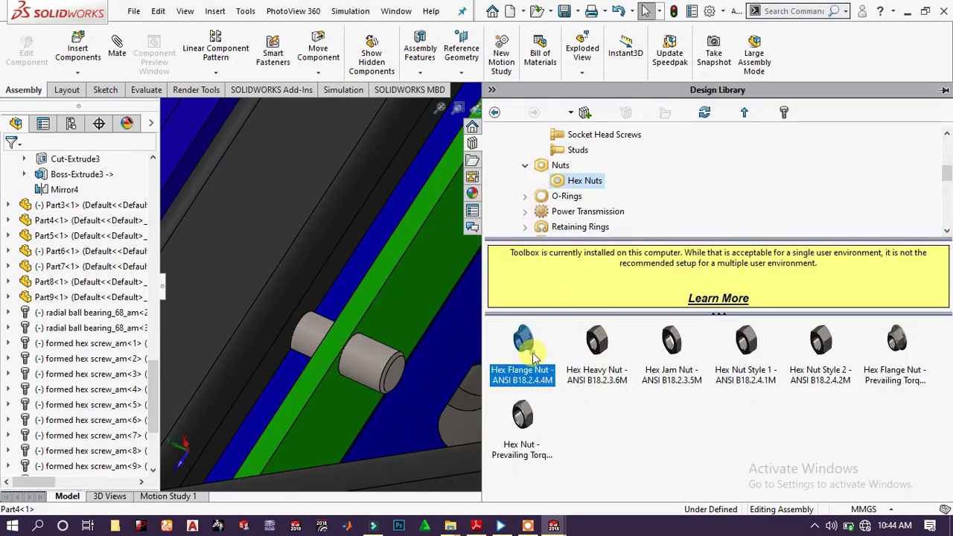
pyautogui.moveTo(442, 362); pyautogui.dragTo(391, 288)
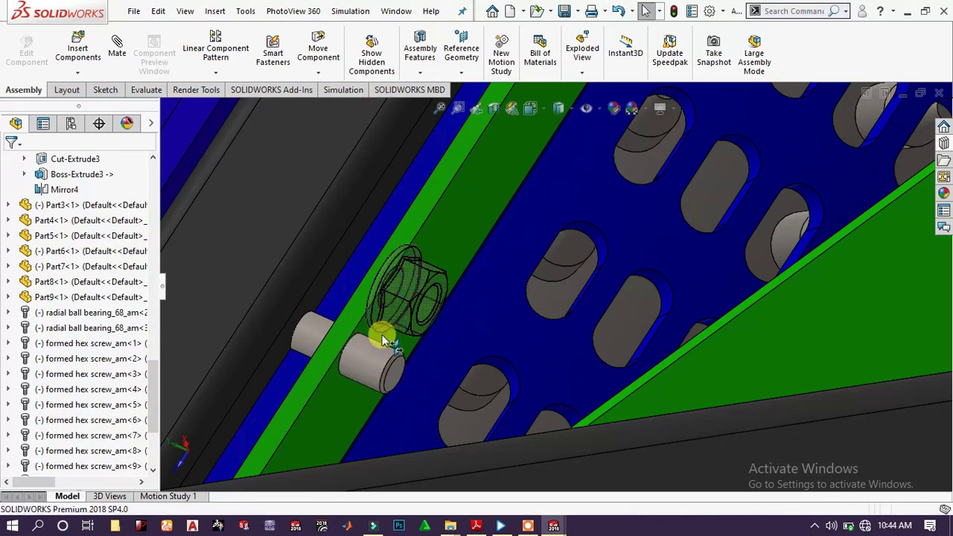
pyautogui.moveTo(383, 337)
pyautogui.mouseDown()
pyautogui.moveTo(330, 377)
pyautogui.moveTo(383, 350)
pyautogui.mouseUp()
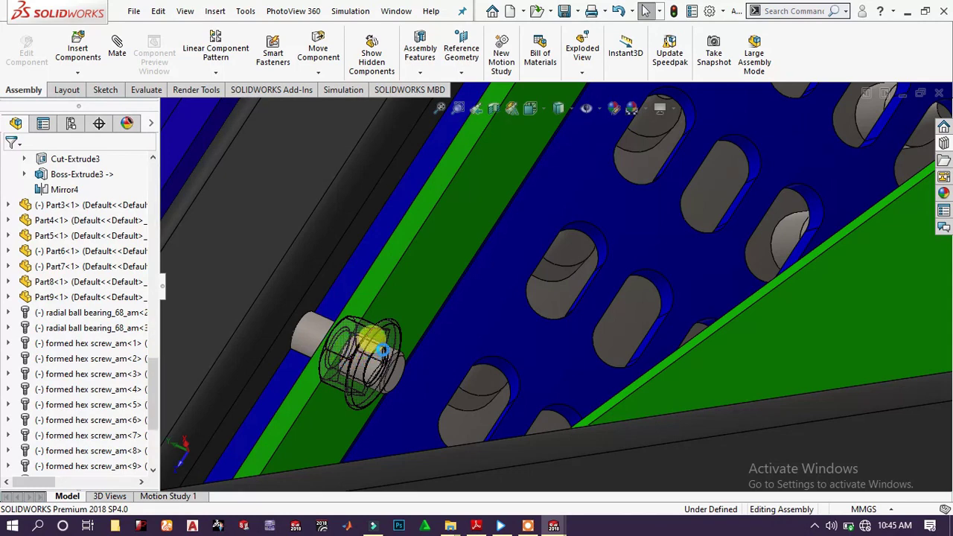
pyautogui.moveTo(382, 312); pyautogui.dragTo(380, 309)
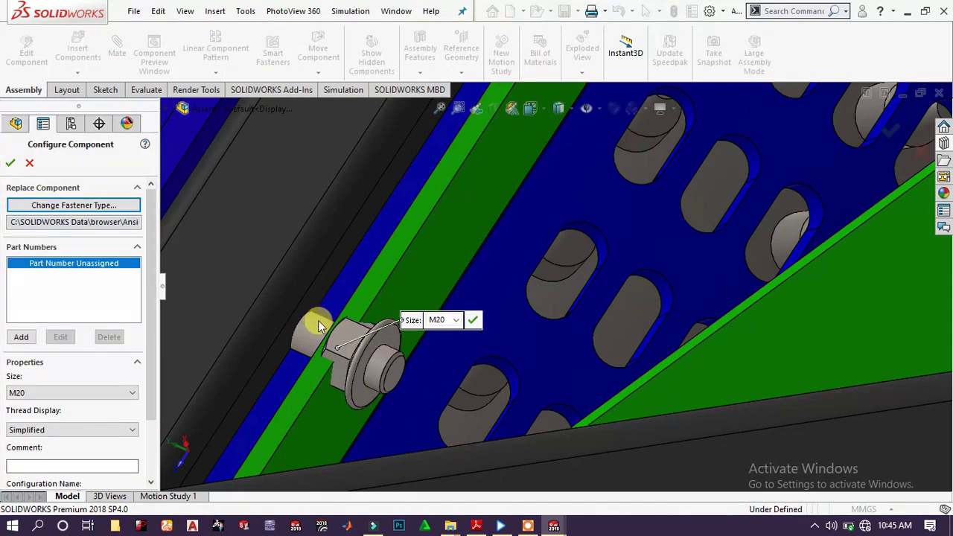
# - Keep the flange nut at M20 and switch its thread display to Schematic
pyautogui.click(447, 322)
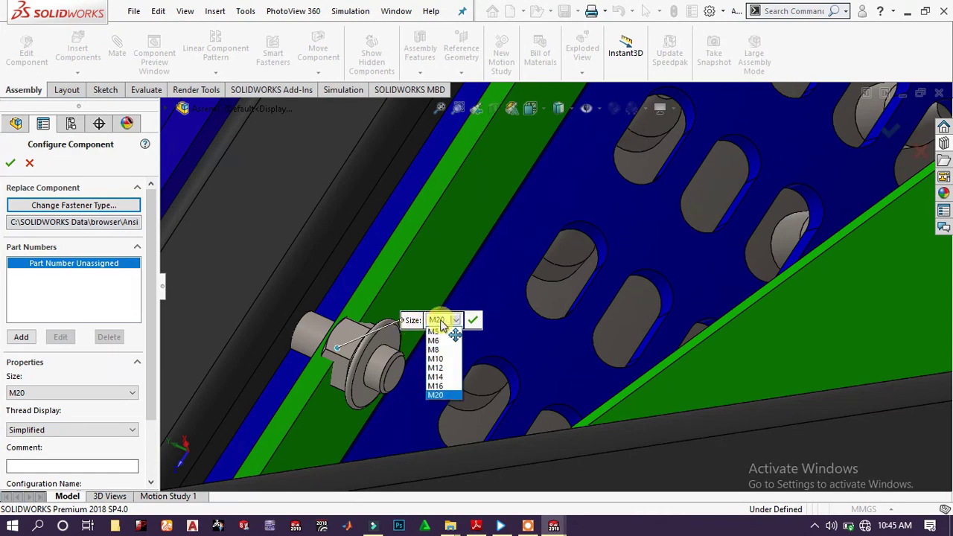
pyautogui.click(97, 380)
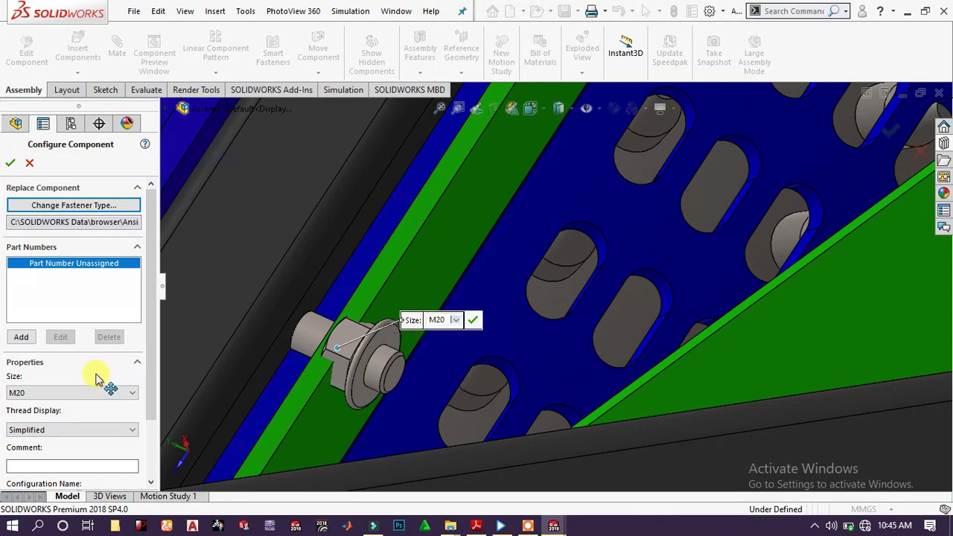
pyautogui.click(63, 423)
pyautogui.click(48, 461)
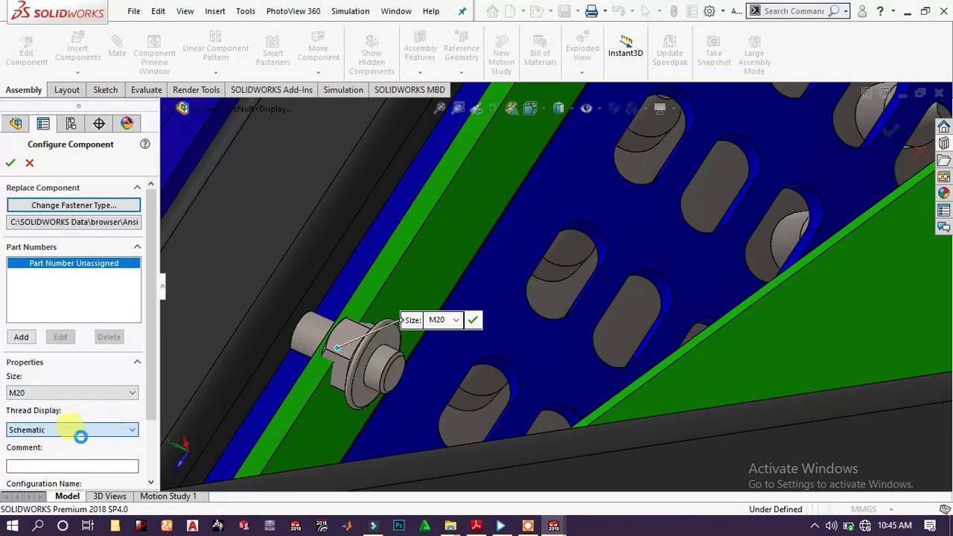
pyautogui.moveTo(152, 384); pyautogui.dragTo(144, 454)
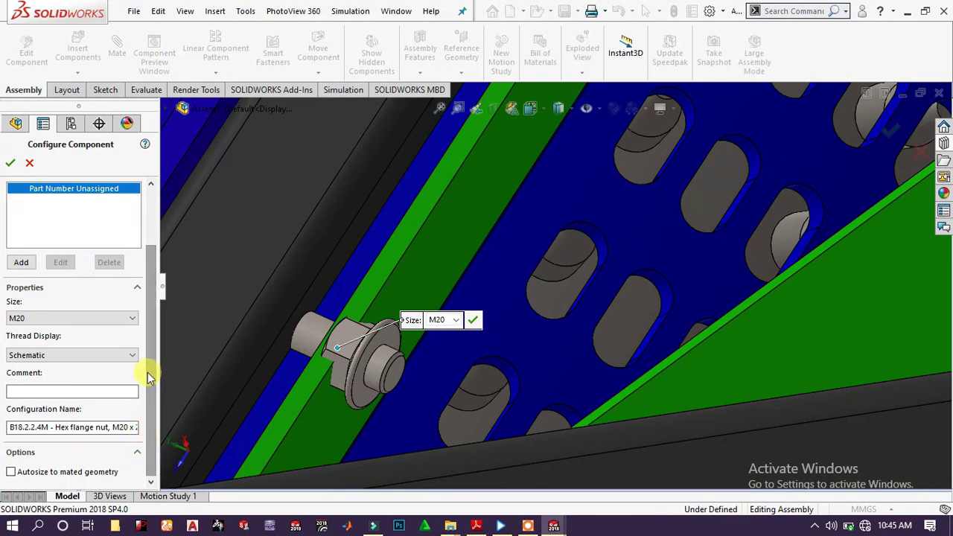
pyautogui.scroll(2, 138, 313)
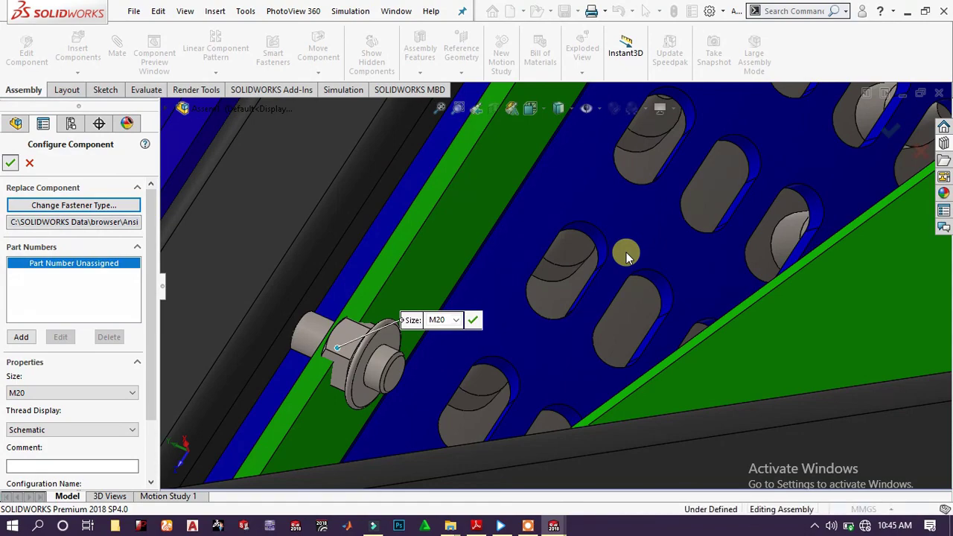
# - Place M20 flange nut copies on three pin ends along the hopper flange
pyautogui.scroll(2, 553, 229)
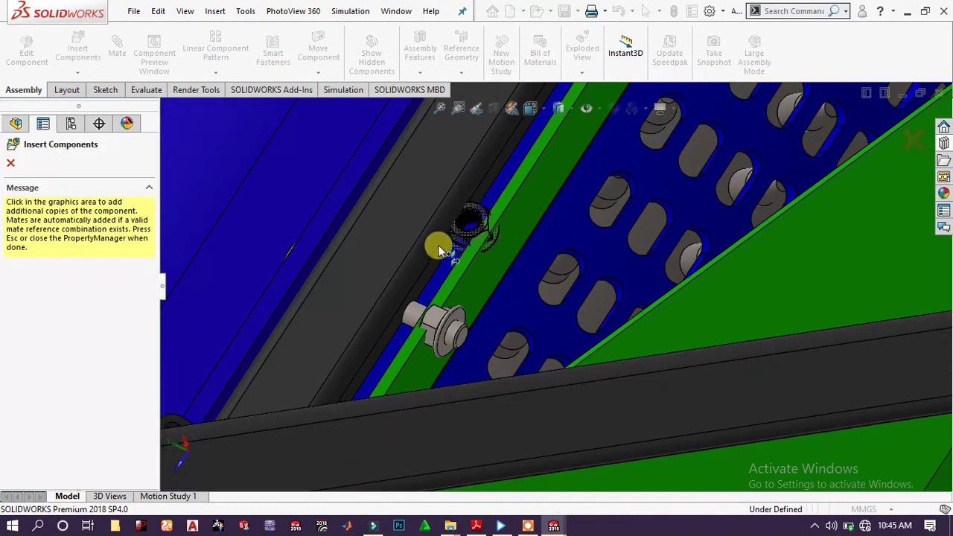
pyautogui.scroll(2, 521, 232)
pyautogui.scroll(2, 670, 160)
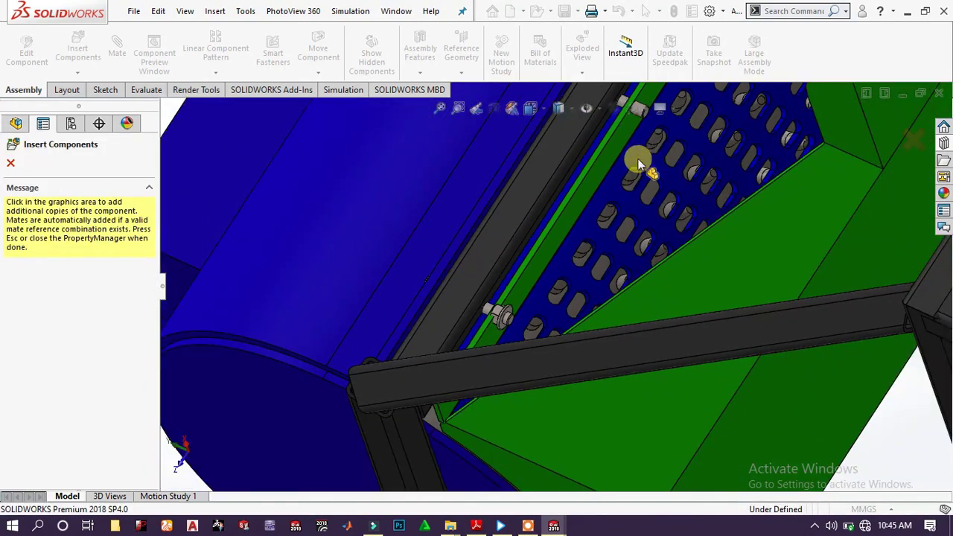
pyautogui.scroll(2, 637, 159)
pyautogui.scroll(-4, 619, 201)
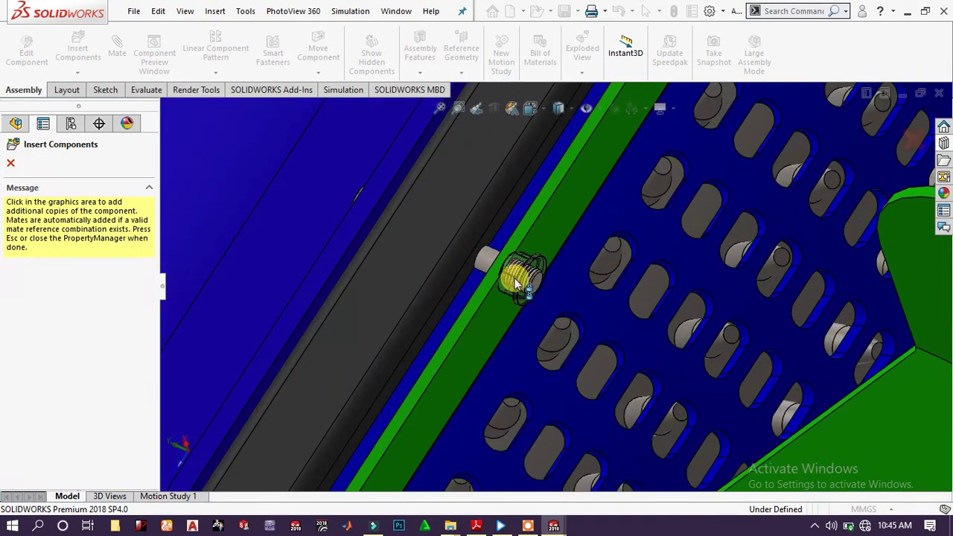
pyautogui.click(525, 289)
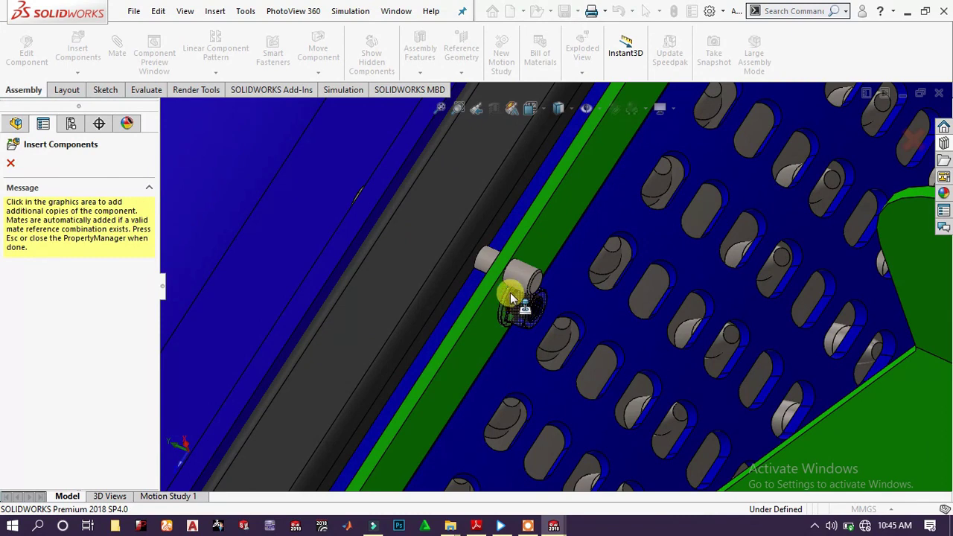
pyautogui.click(511, 295)
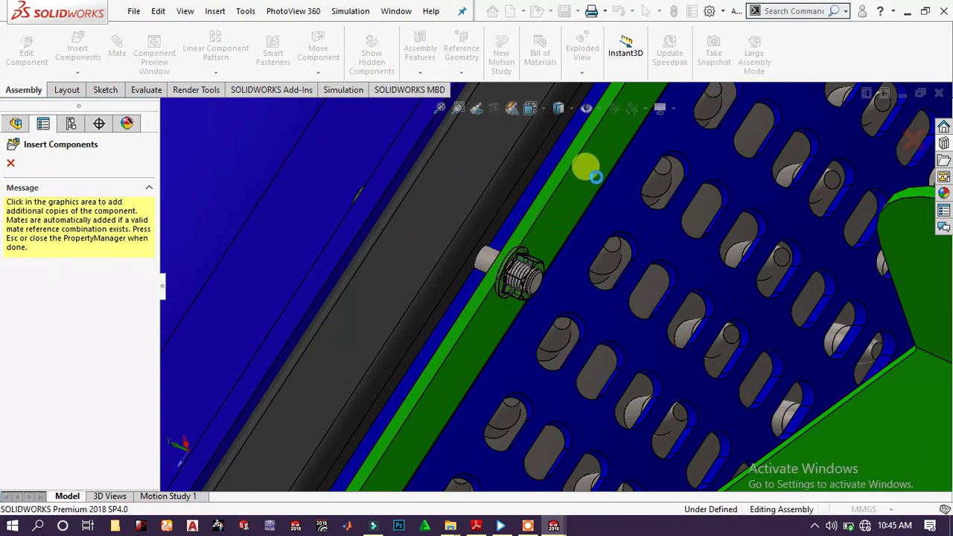
pyautogui.moveTo(636, 158); pyautogui.dragTo(631, 191, button='middle')
pyautogui.scroll(8, 631, 190)
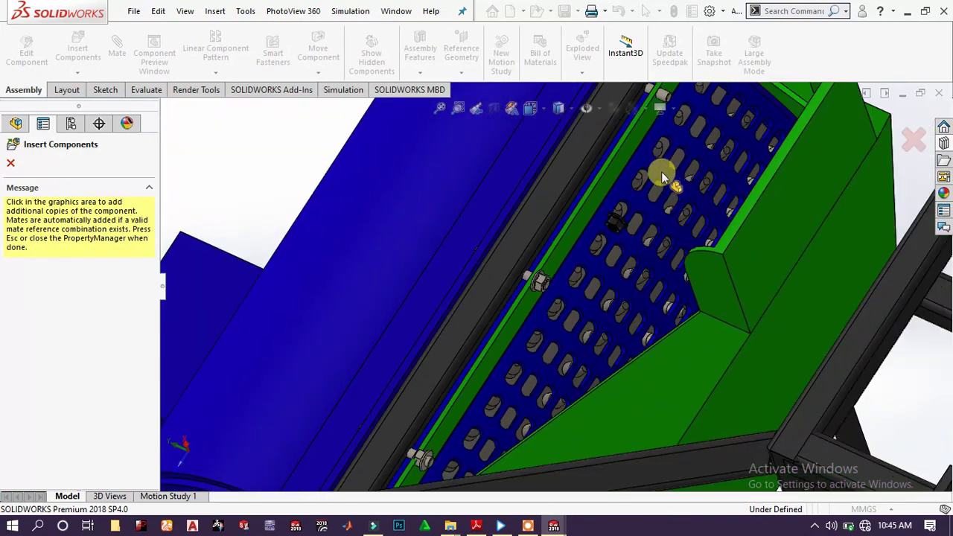
pyautogui.scroll(-2, 642, 161)
pyautogui.scroll(-6, 642, 161)
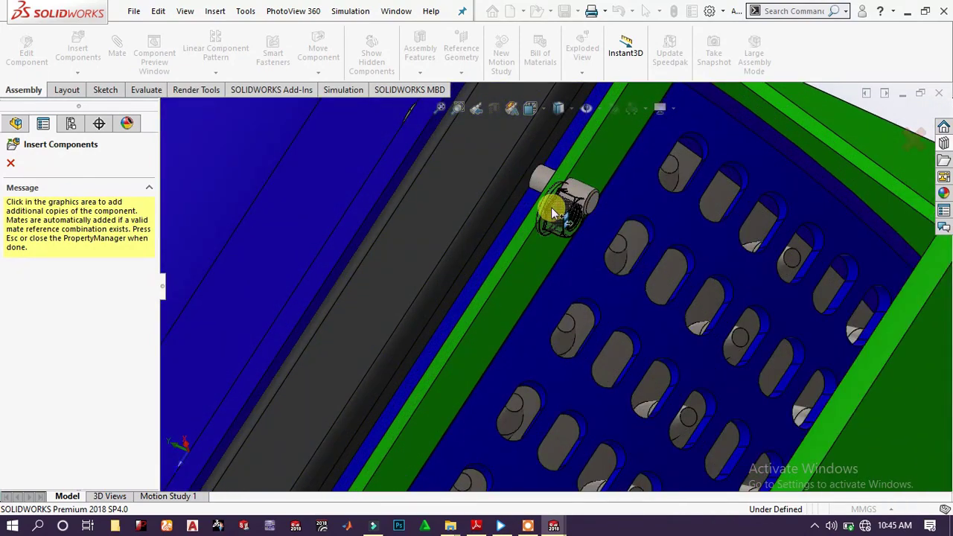
pyautogui.click(568, 171)
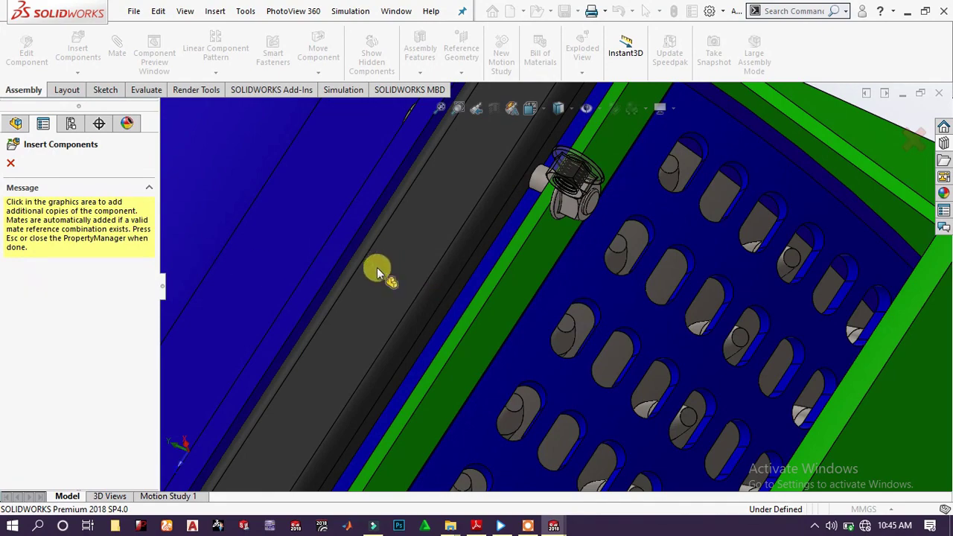
# - Refit and reorient the view, then drop two more flange nut copies onto further pins
pyautogui.press('f')
pyautogui.moveTo(379, 273); pyautogui.dragTo(447, 106, button='middle')
pyautogui.scroll(5, 417, 300)
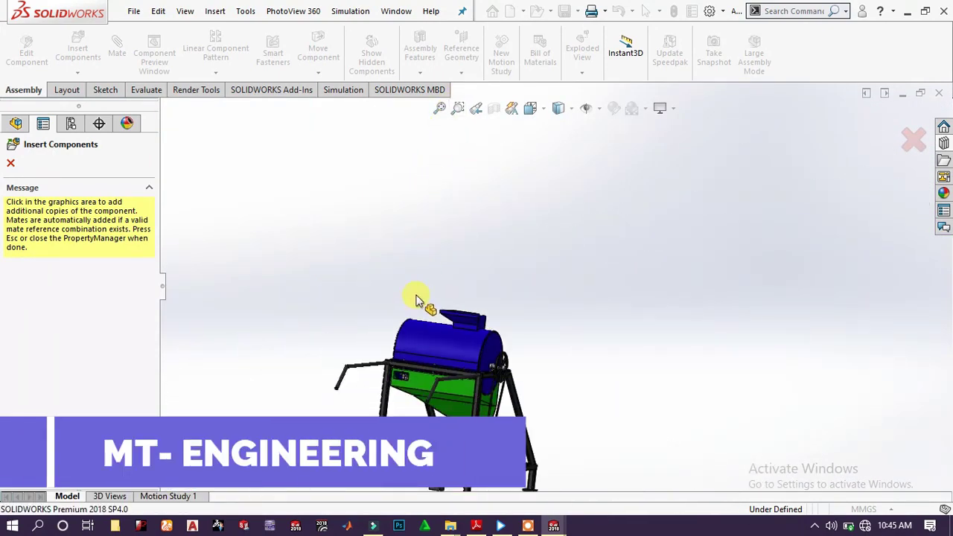
pyautogui.scroll(-6, 477, 362)
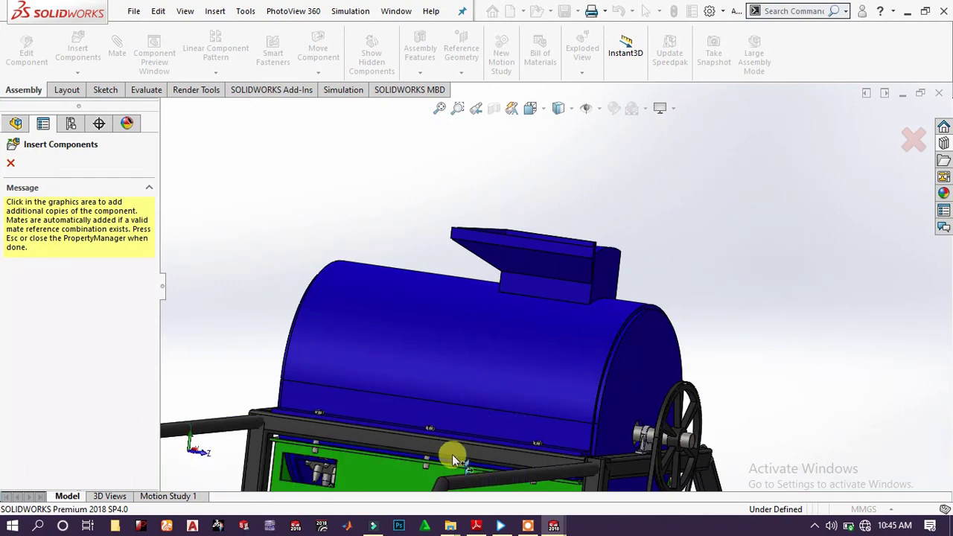
pyautogui.scroll(-8, 409, 462)
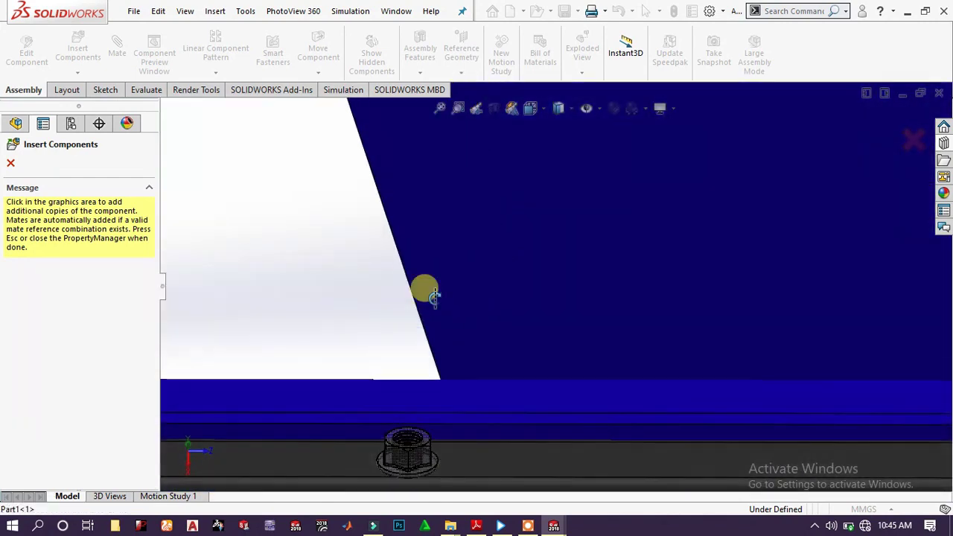
pyautogui.scroll(5, 461, 371)
pyautogui.scroll(-6, 499, 371)
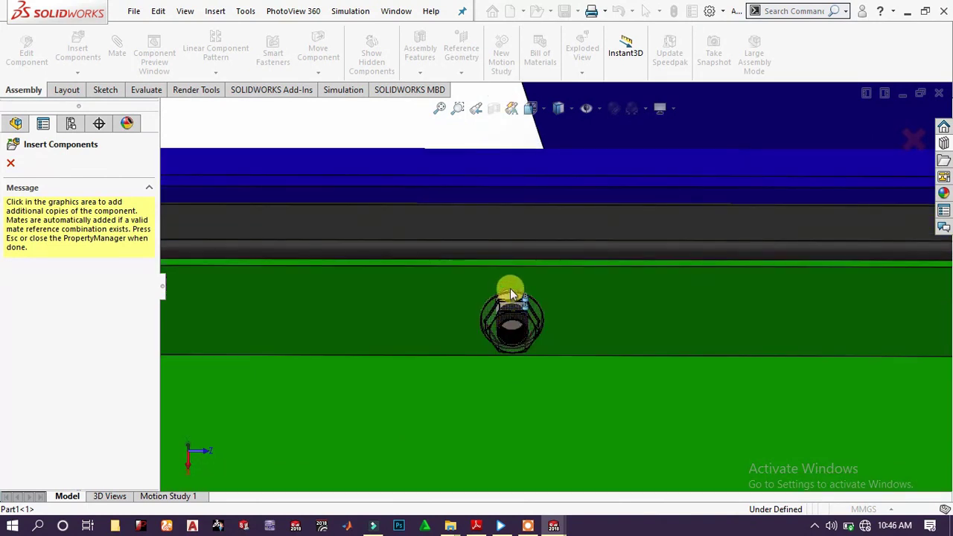
pyautogui.scroll(-2, 511, 290)
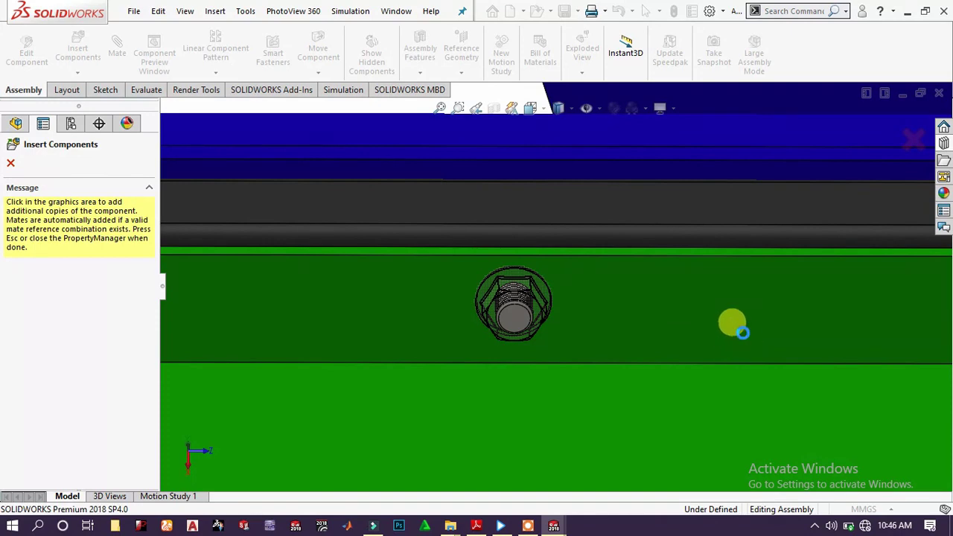
pyautogui.scroll(5, 766, 325)
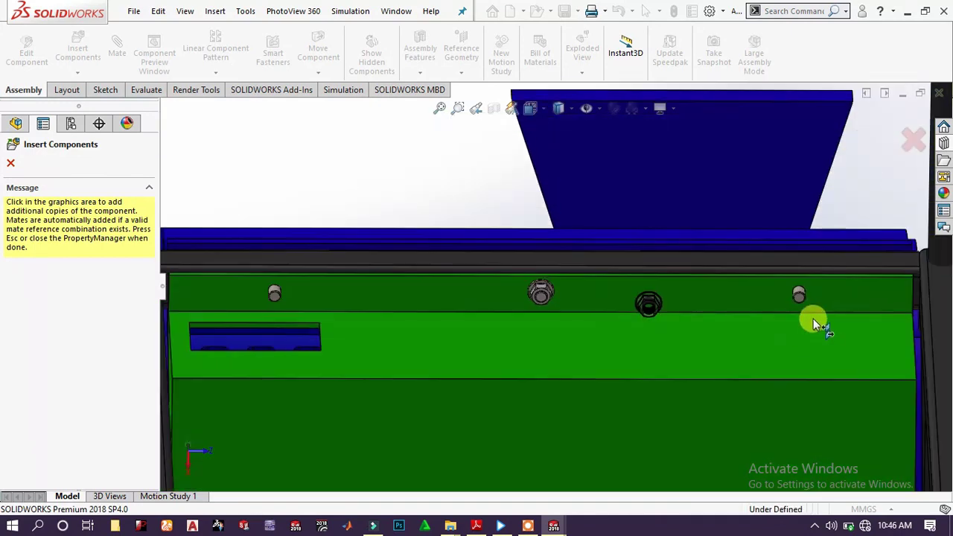
pyautogui.scroll(-5, 704, 287)
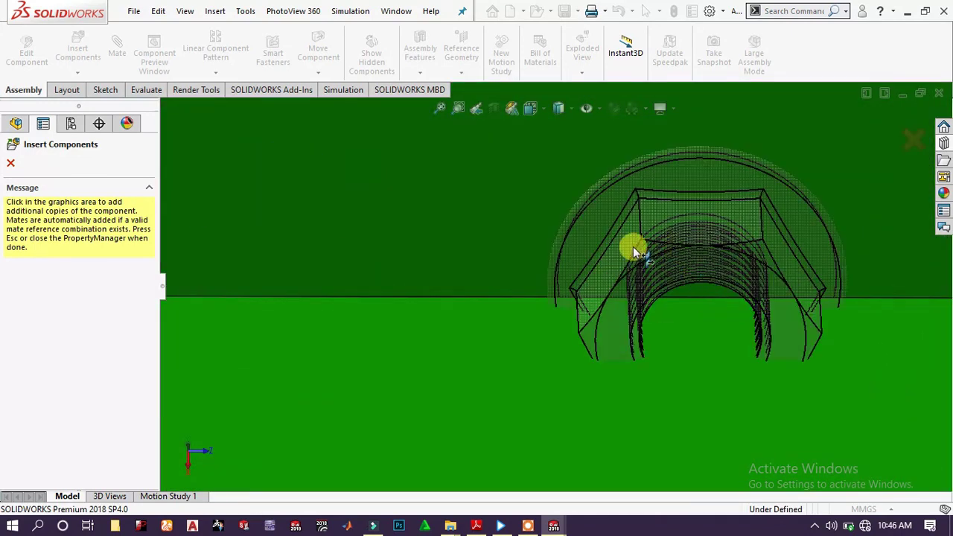
pyautogui.scroll(3, 633, 247)
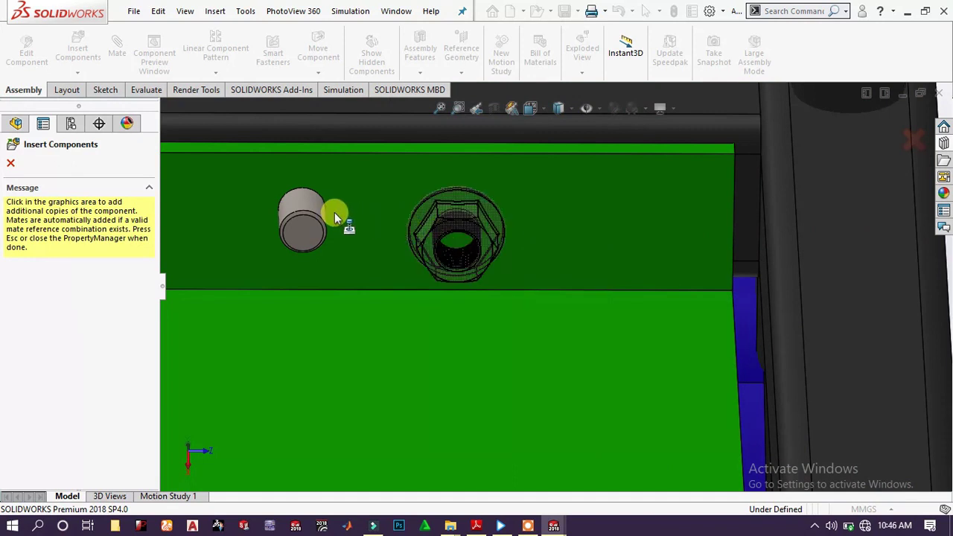
pyautogui.scroll(-1, 313, 209)
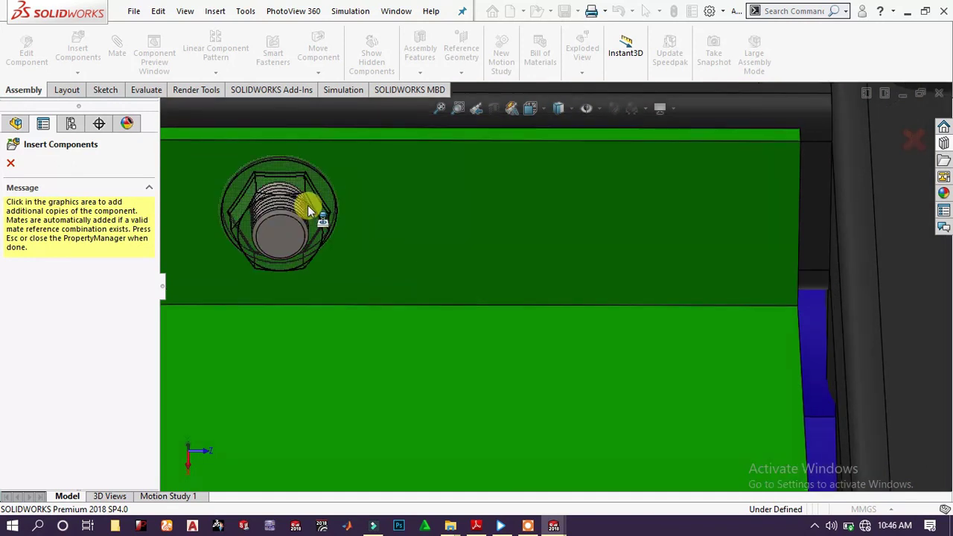
pyautogui.click(314, 168)
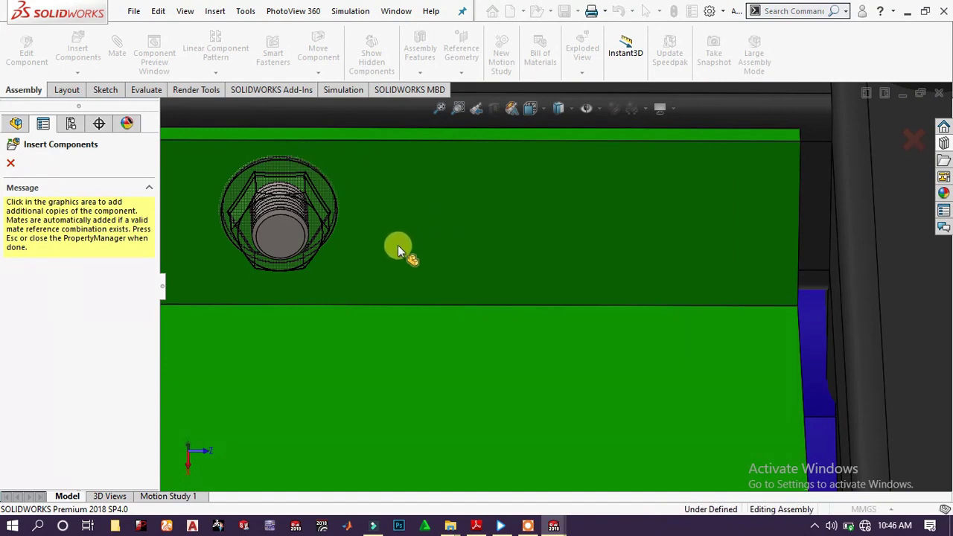
pyautogui.hotkey('ctrl', 'shift', 'z')
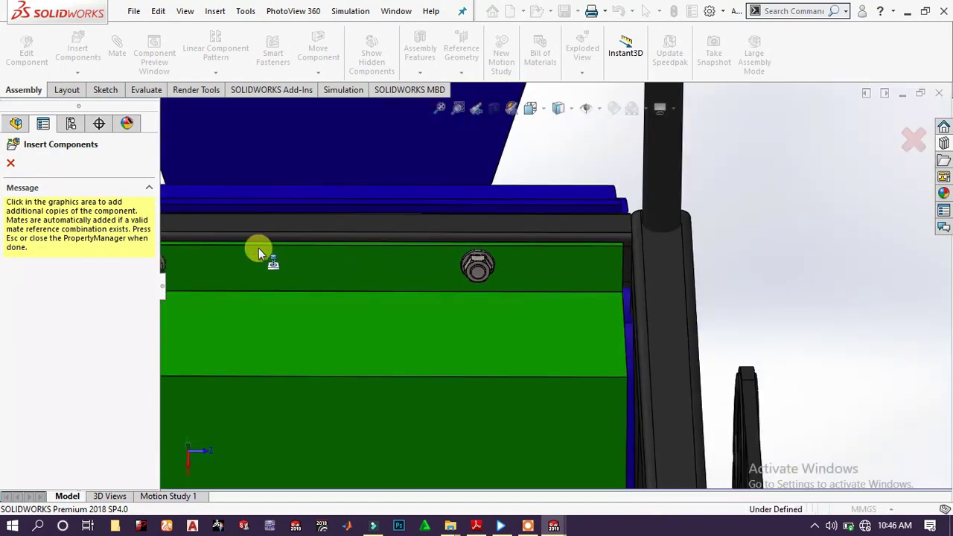
pyautogui.scroll(3, 259, 248)
pyautogui.scroll(-4, 270, 256)
pyautogui.scroll(-4, 335, 299)
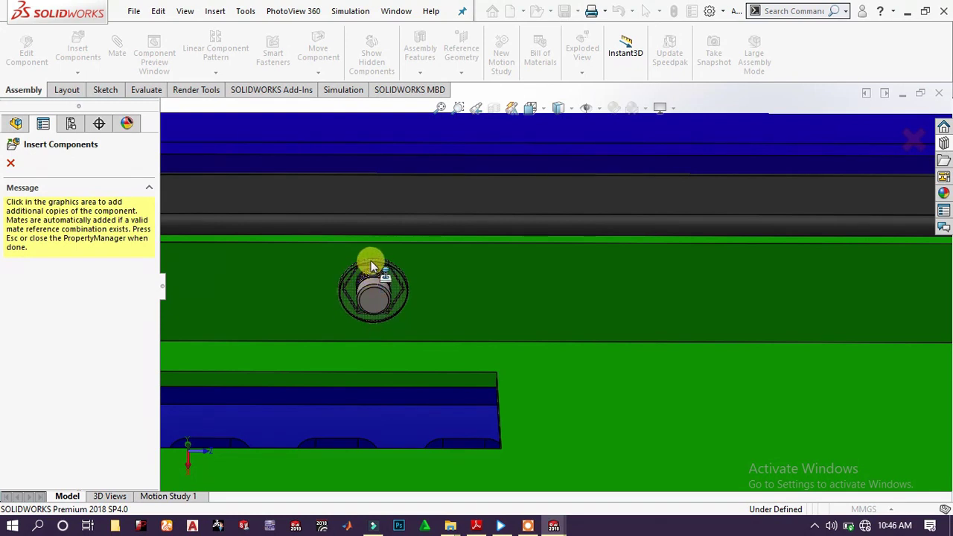
pyautogui.click(372, 262)
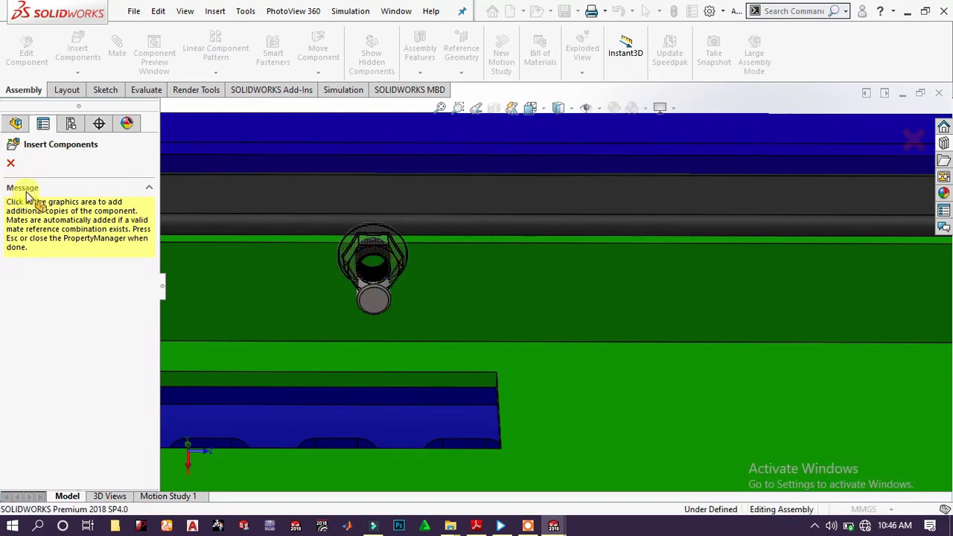
# - Stop inserting nut copies and slide a placed flange nut further down its bolt
pyautogui.click(10, 162)
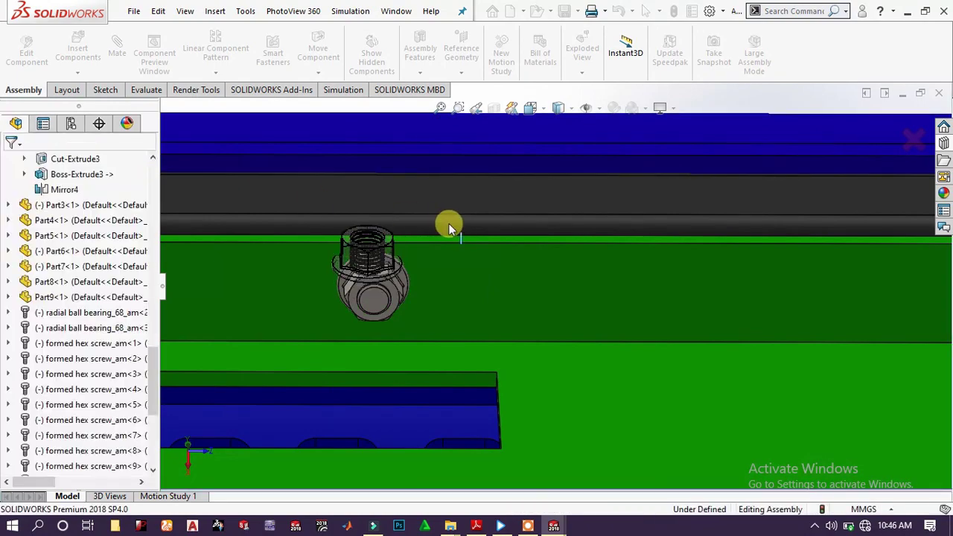
pyautogui.scroll(5, 469, 298)
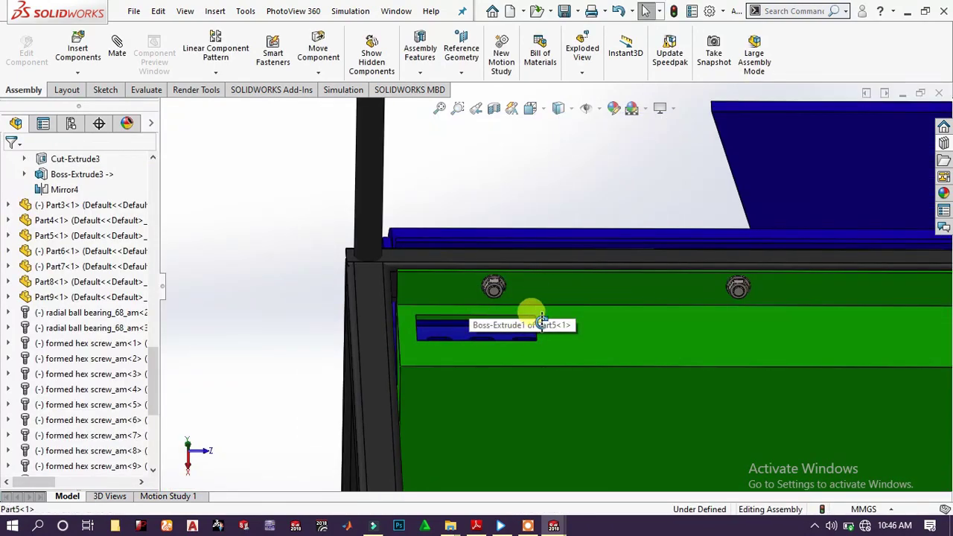
pyautogui.moveTo(544, 321); pyautogui.dragTo(596, 305, button='middle')
pyautogui.scroll(-6, 485, 309)
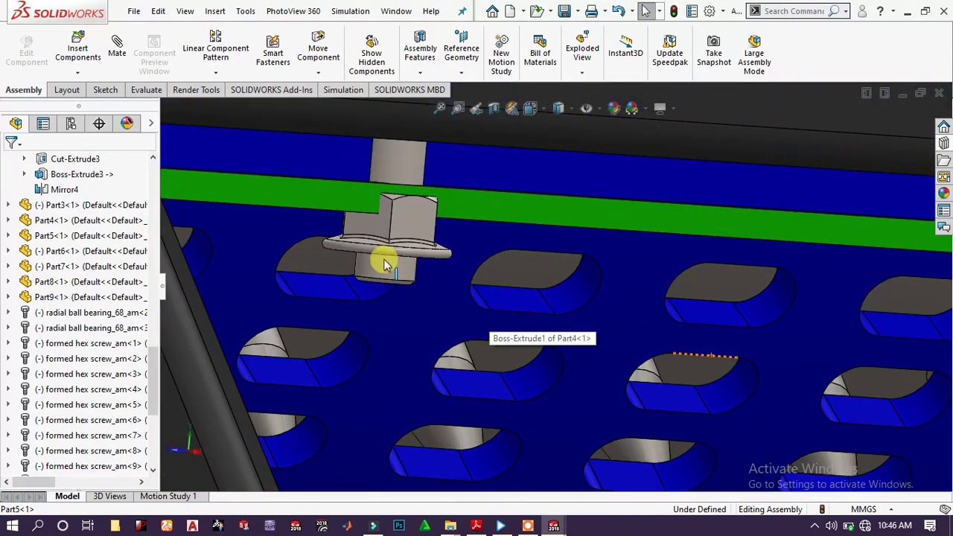
pyautogui.click(403, 253)
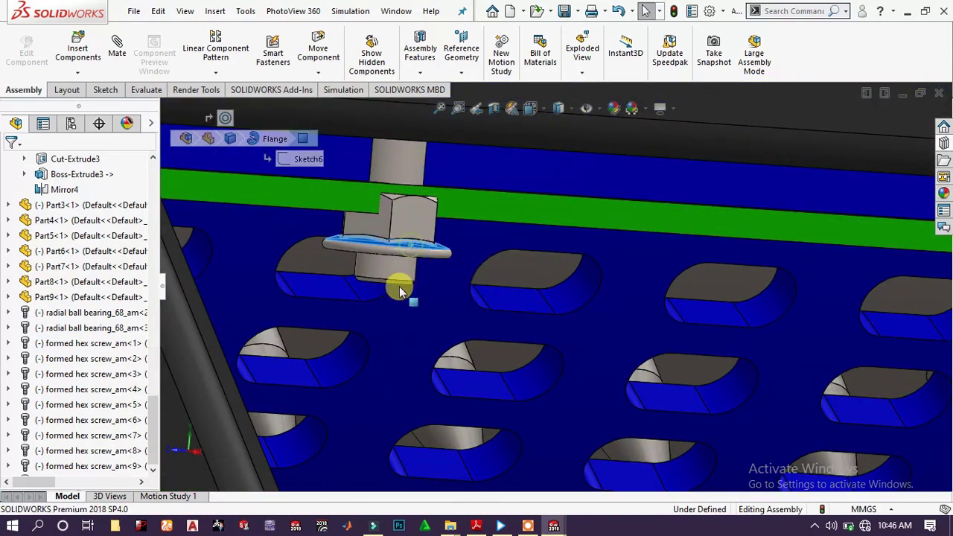
pyautogui.moveTo(400, 287); pyautogui.dragTo(392, 393)
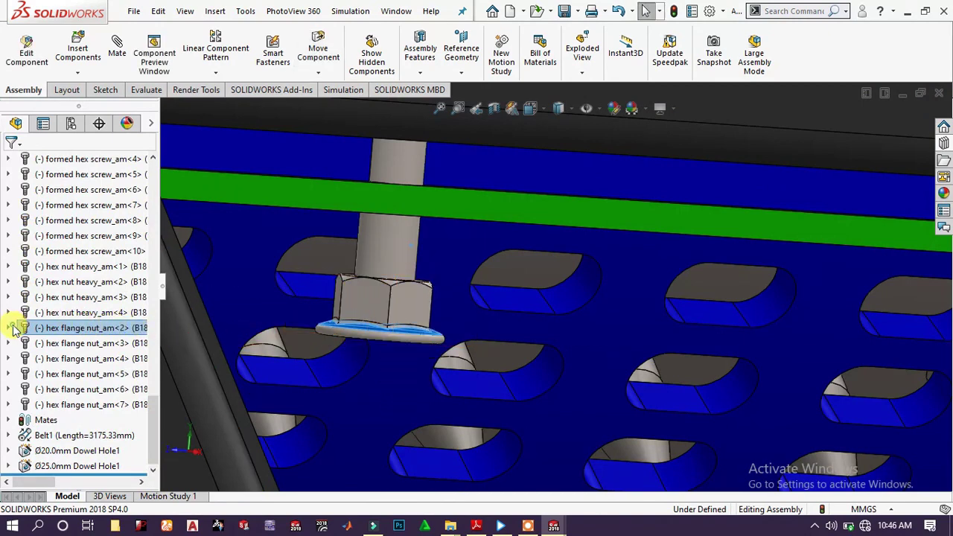
pyautogui.click(9, 328)
# - Select the flange nut's underside face from an angled view and start a Mate
pyautogui.scroll(-3, 82, 328)
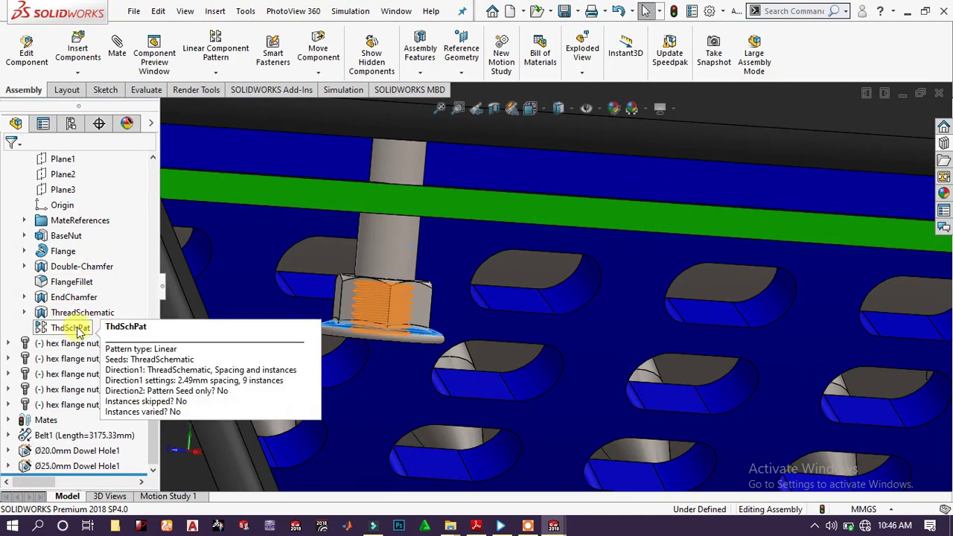
pyautogui.scroll(-3, 376, 309)
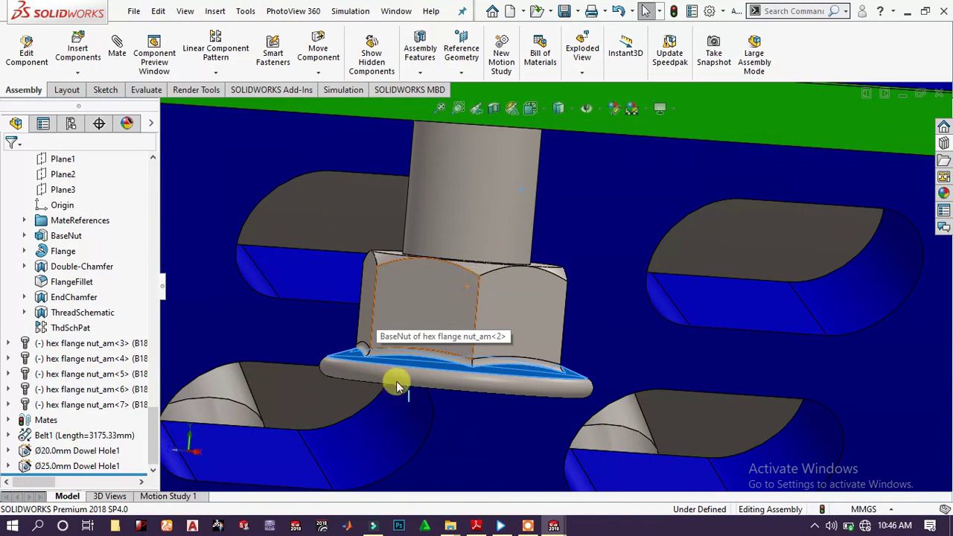
pyautogui.hotkey('ctrl', '5')
pyautogui.moveTo(476, 317); pyautogui.dragTo(465, 260, button='middle')
pyautogui.scroll(-5, 571, 208)
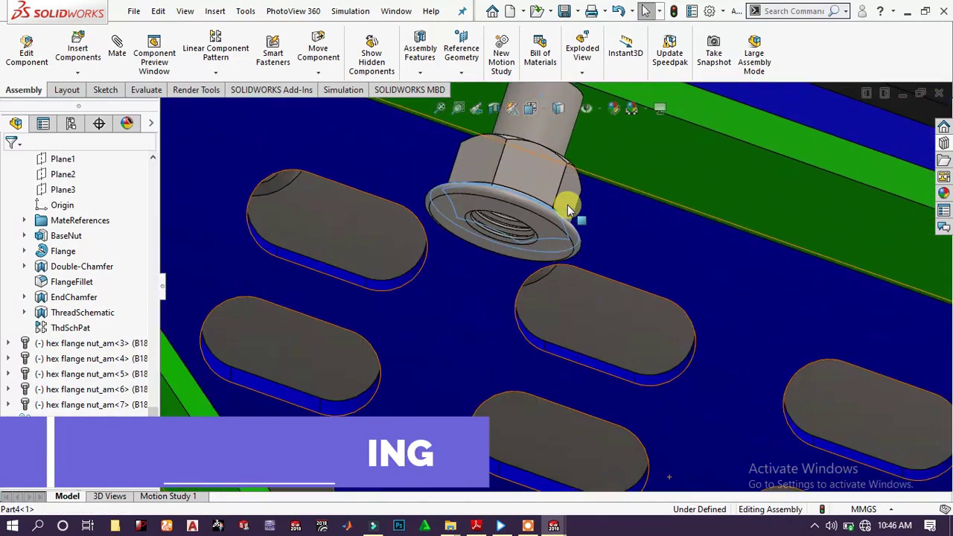
pyautogui.click(526, 243)
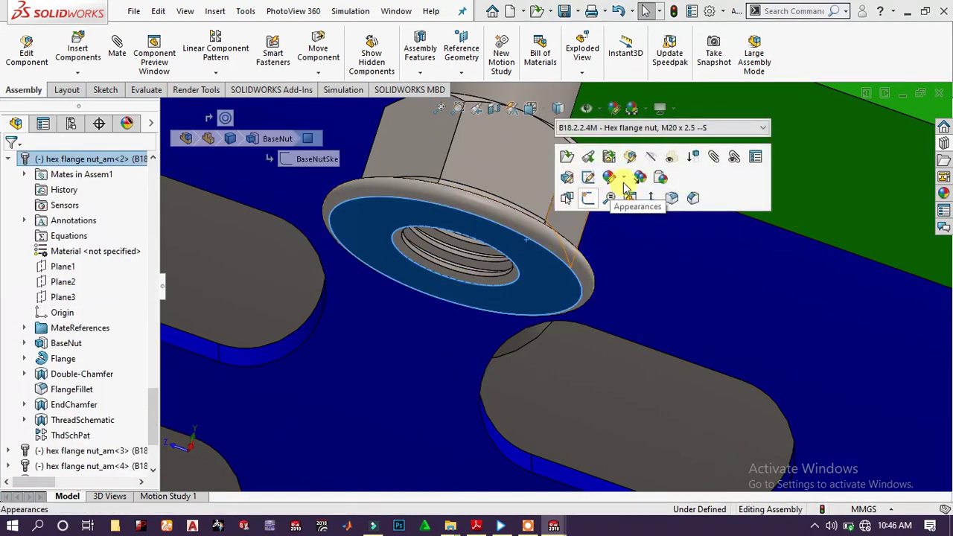
pyautogui.click(715, 155)
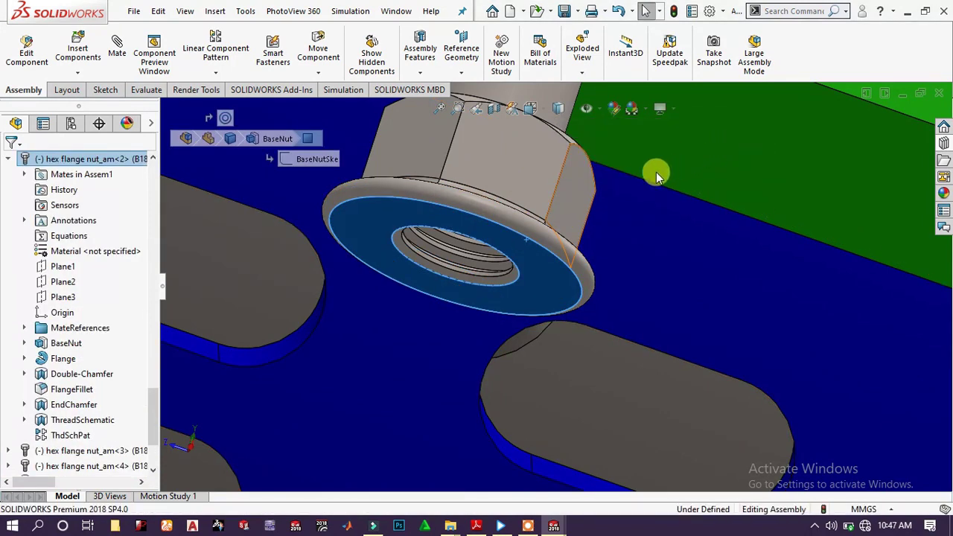
pyautogui.scroll(5, 610, 232)
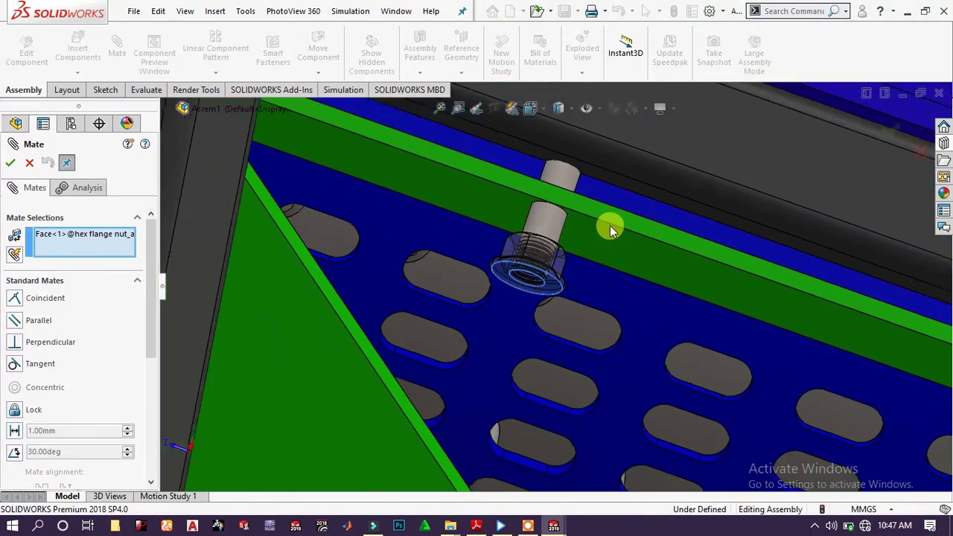
# - Mate the nut flange coincident with the hopper plate face, flipping alignment to face the plate
pyautogui.scroll(-3, 607, 231)
pyautogui.click(572, 267)
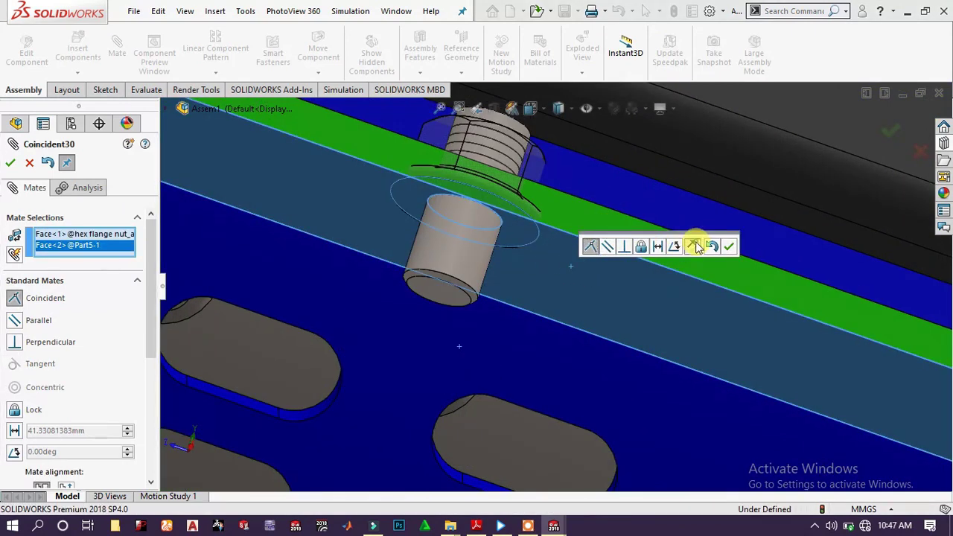
pyautogui.click(695, 246)
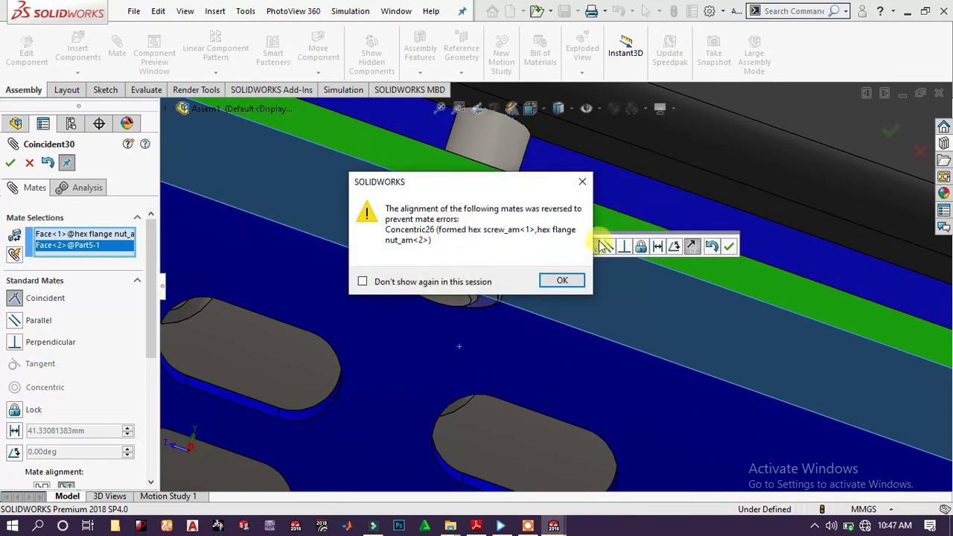
pyautogui.click(564, 281)
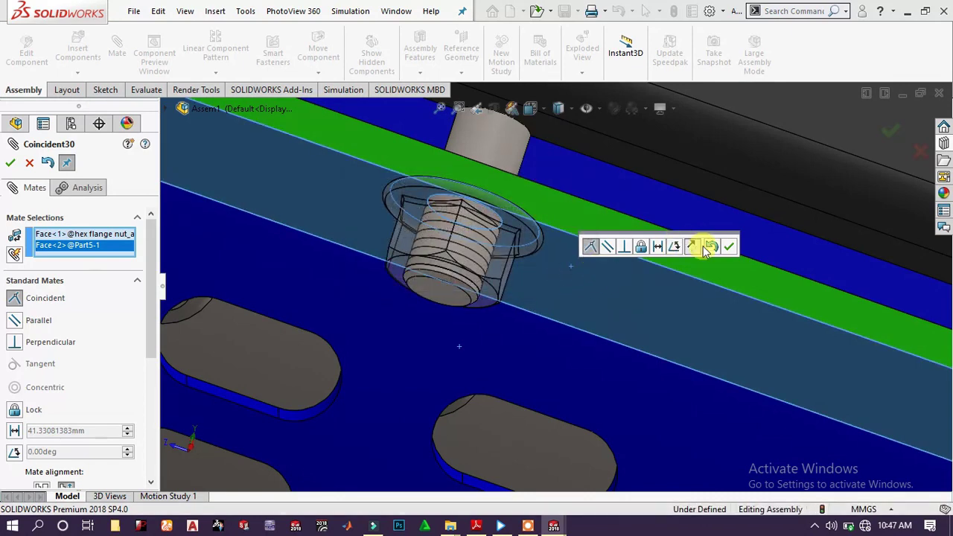
pyautogui.click(732, 248)
pyautogui.scroll(-3, 730, 235)
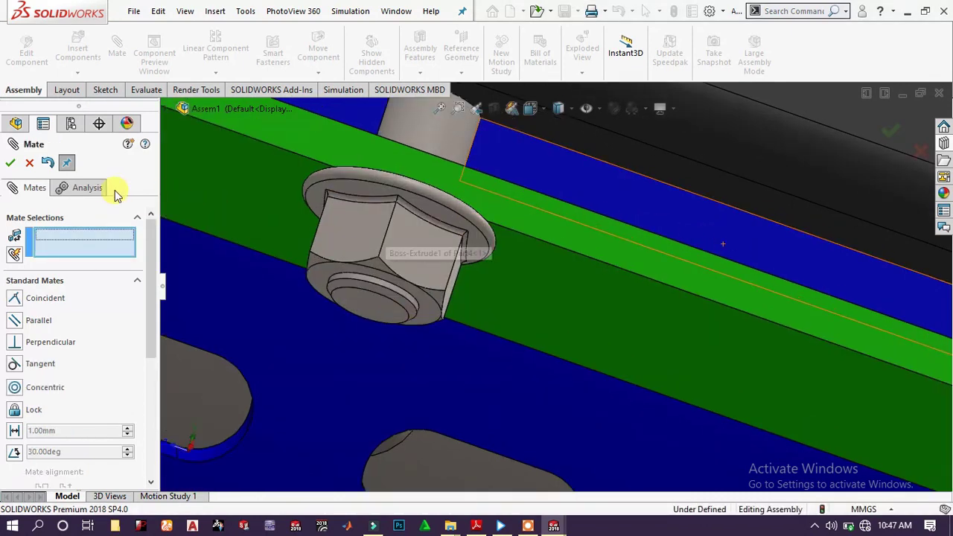
pyautogui.click(11, 163)
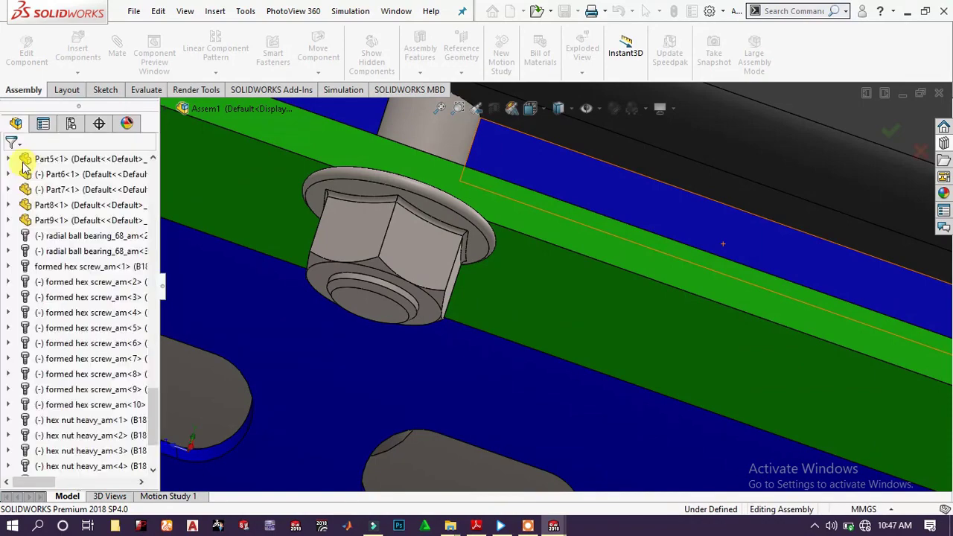
# - Return the thresher assembly to the Isometric view
pyautogui.click(404, 260)
pyautogui.scroll(5, 457, 260)
pyautogui.scroll(5, 538, 226)
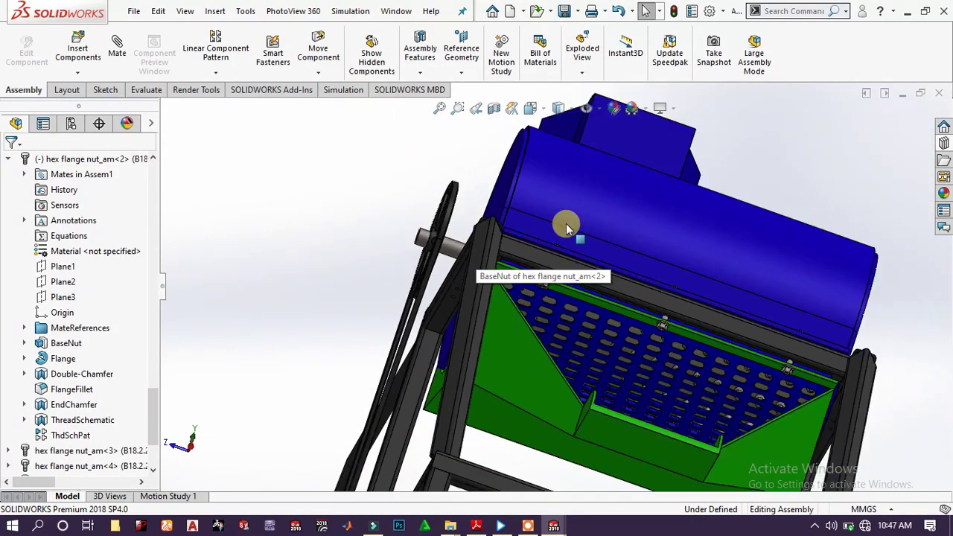
pyautogui.moveTo(565, 232); pyautogui.dragTo(435, 247, button='middle')
pyautogui.press('space')
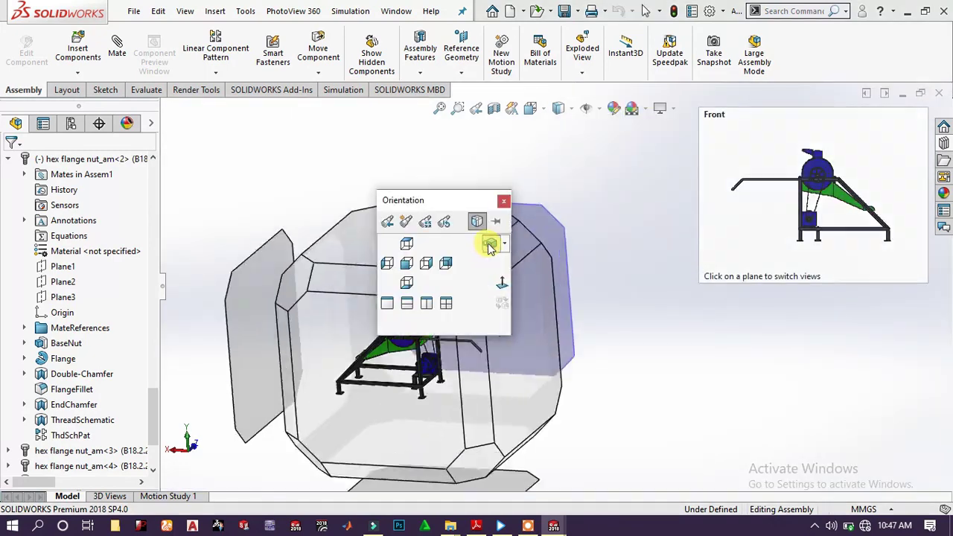
pyautogui.click(492, 246)
pyautogui.scroll(-6, 666, 298)
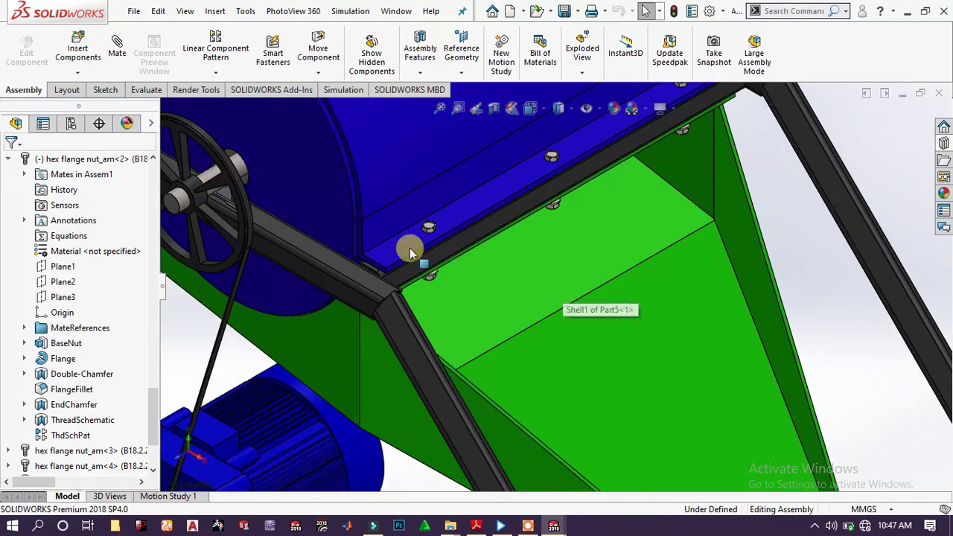
pyautogui.scroll(6, 415, 352)
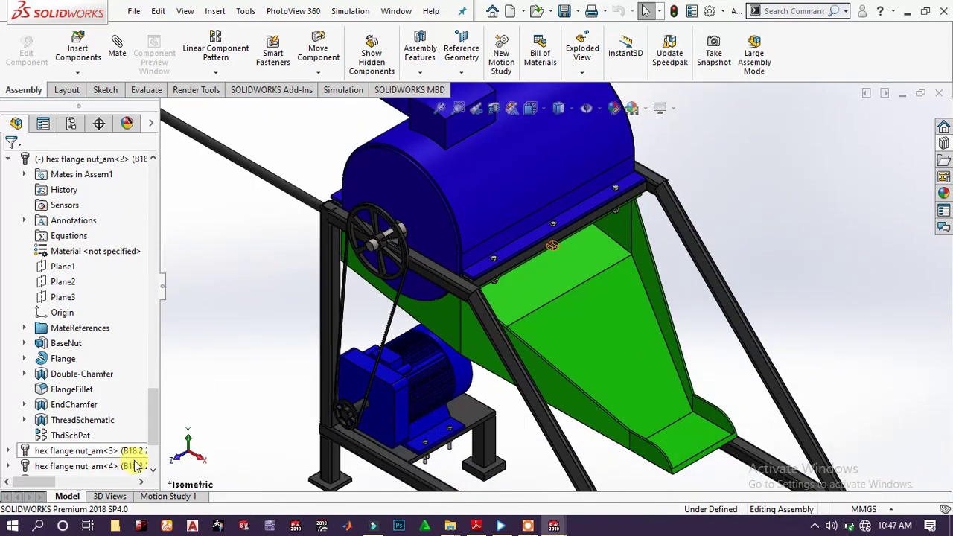
# - Switch to Motion Study 1 and keep the study type as Animation
pyautogui.click(170, 496)
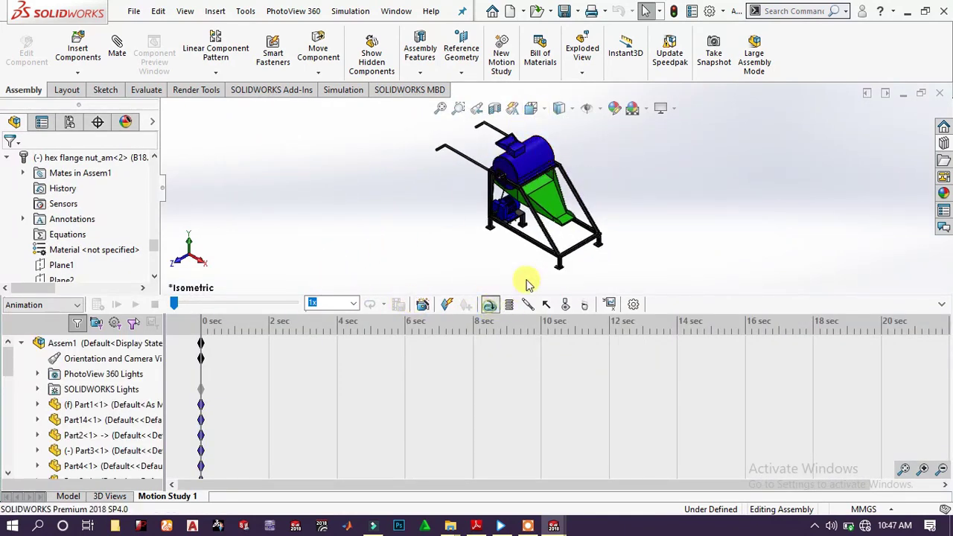
pyautogui.click(77, 306)
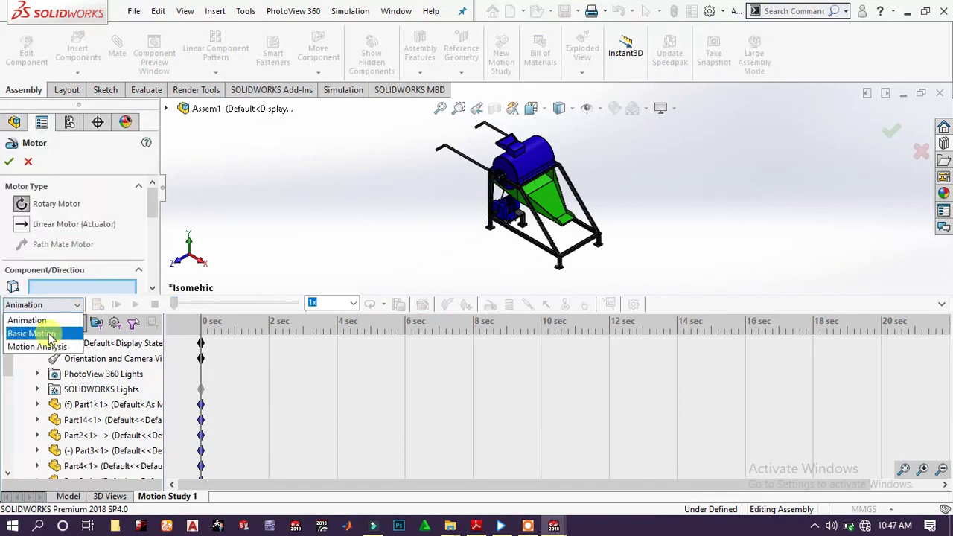
pyautogui.click(57, 325)
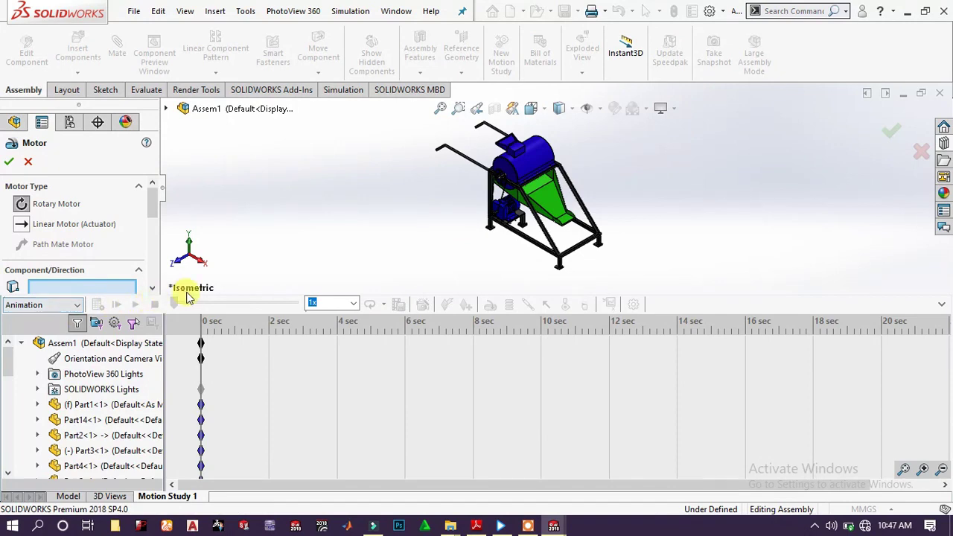
pyautogui.scroll(-5, 68, 253)
pyautogui.scroll(-10, 435, 226)
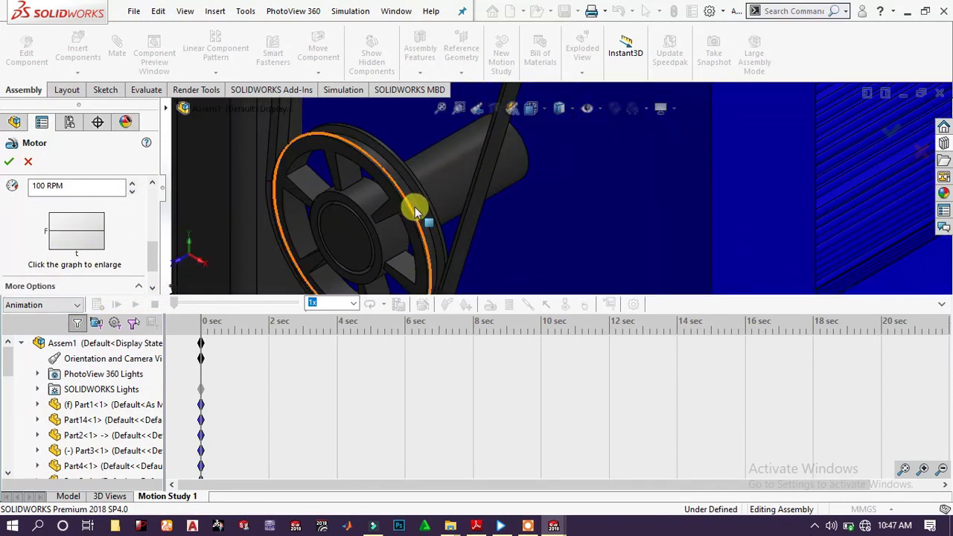
# - Add a 100 RPM rotary motor on the pulley edge and play the motion study
pyautogui.click(416, 204)
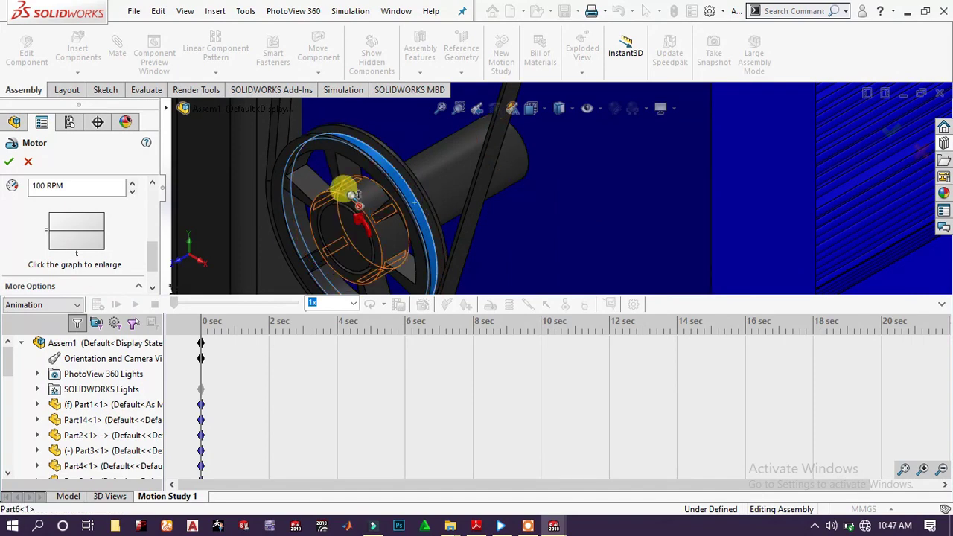
pyautogui.hotkey('ctrl', '7')
pyautogui.scroll(3, 82, 224)
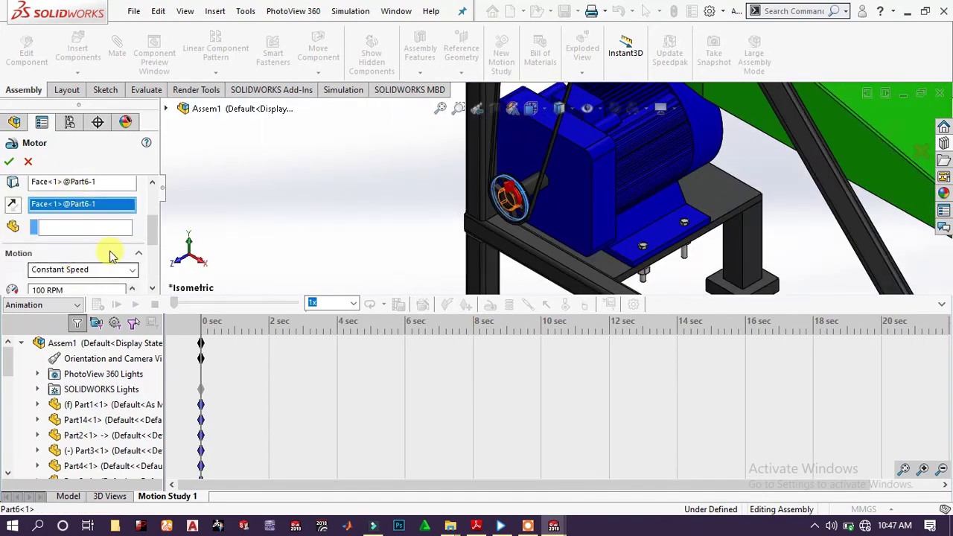
pyautogui.click(12, 164)
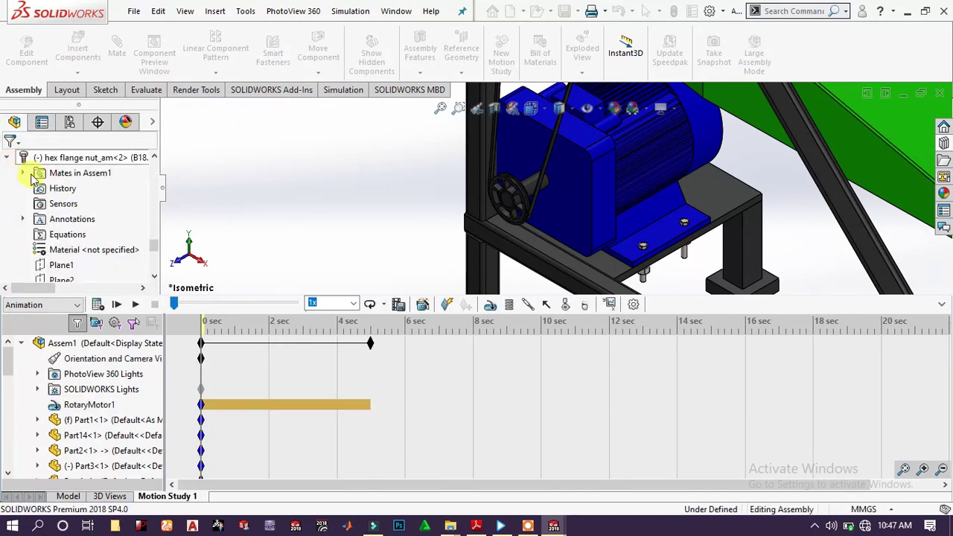
pyautogui.press('space')
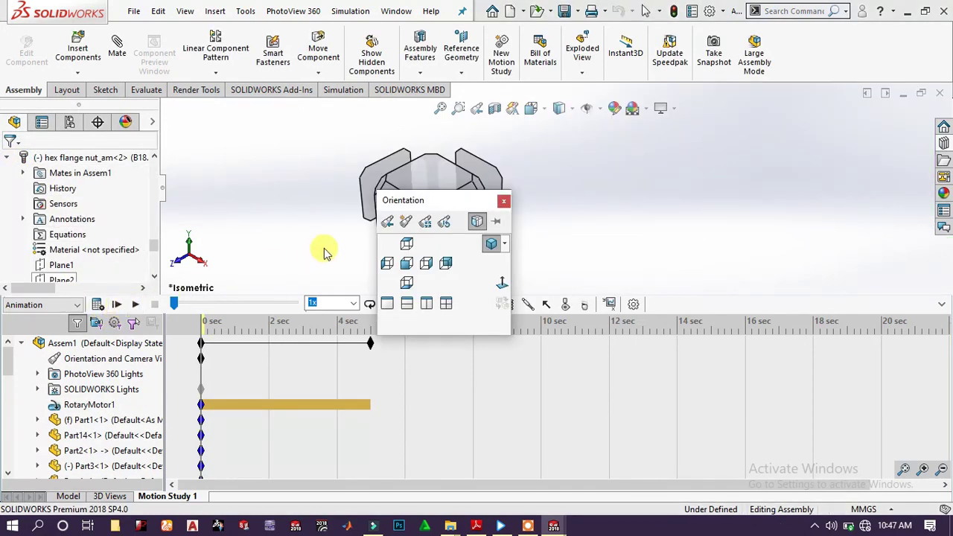
pyautogui.click(489, 245)
pyautogui.scroll(-5, 488, 242)
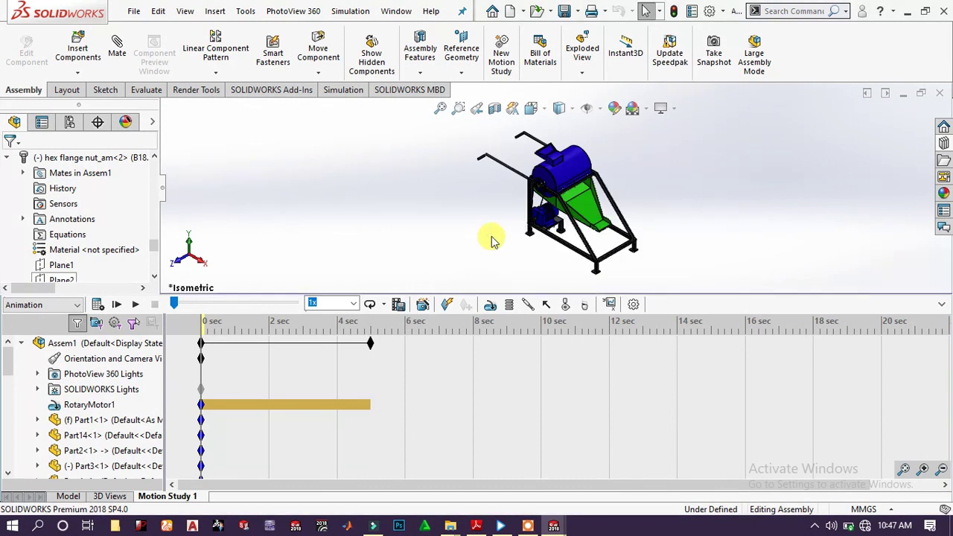
pyautogui.scroll(-3, 600, 207)
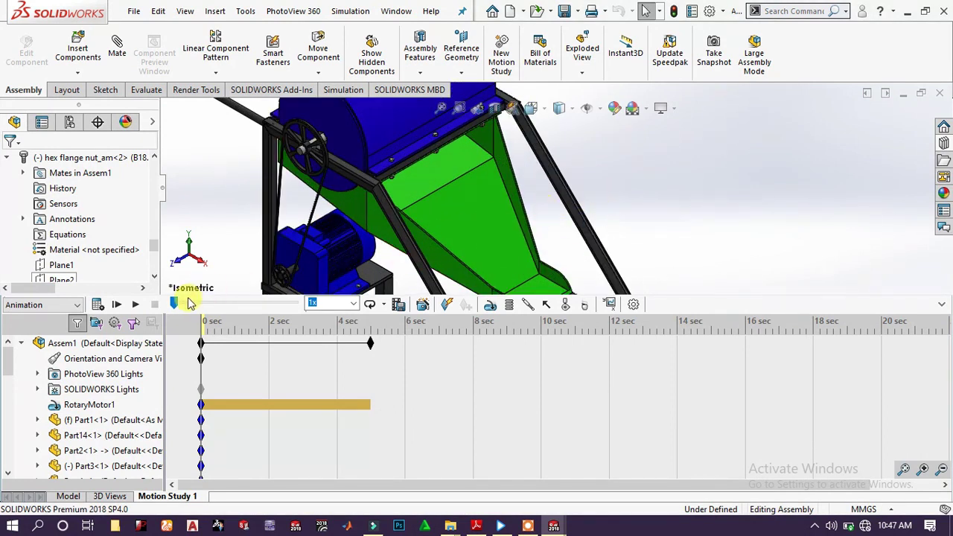
pyautogui.click(134, 306)
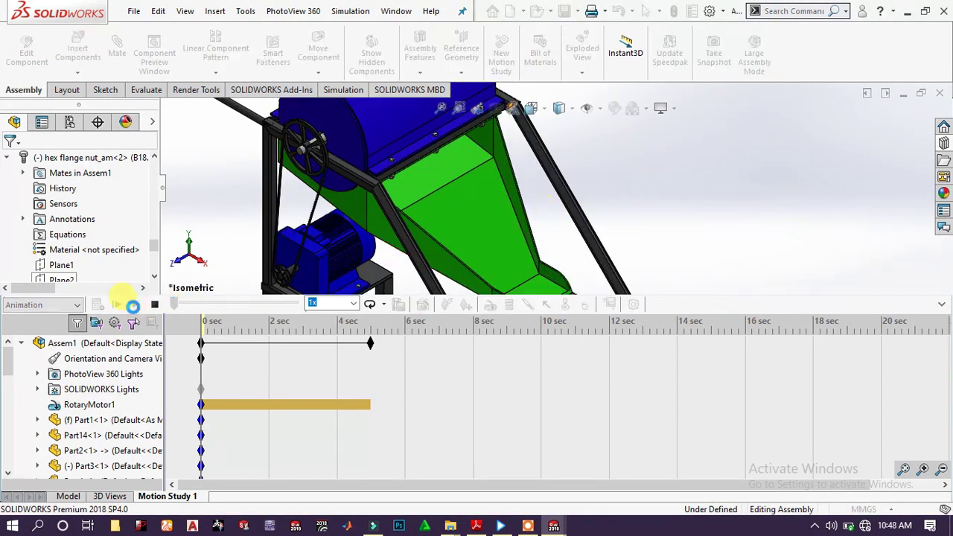
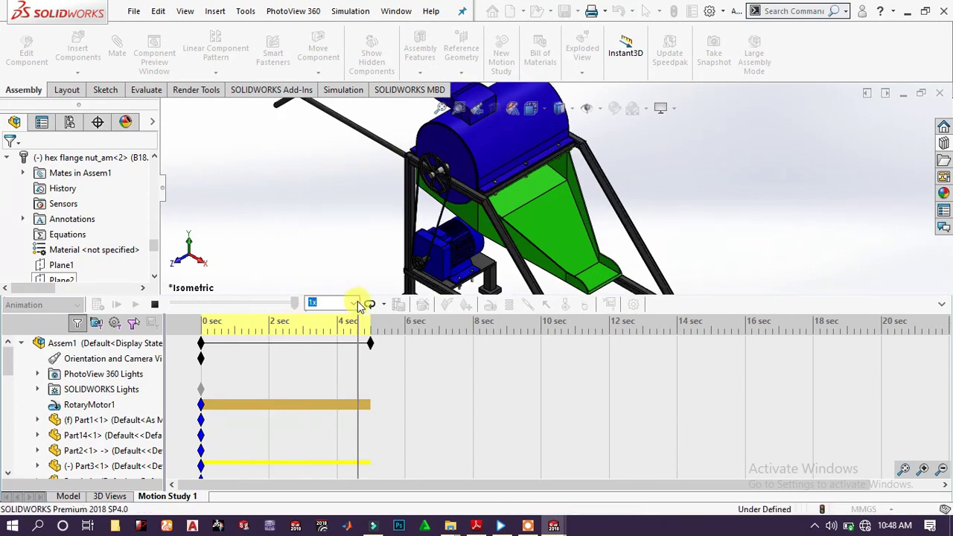
# - Change the playback mode from Loop to Normal so the 5 sec animation plays once
pyautogui.click(385, 305)
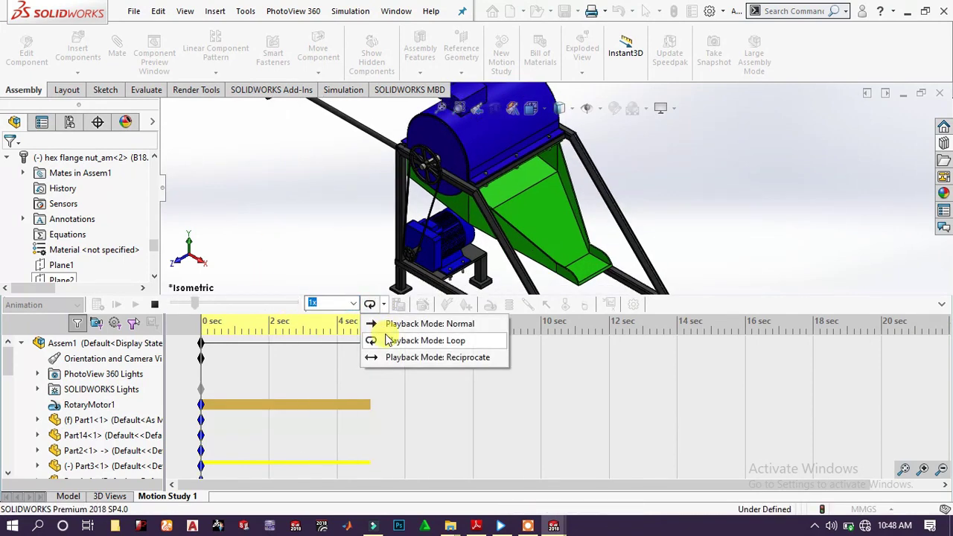
pyautogui.click(390, 326)
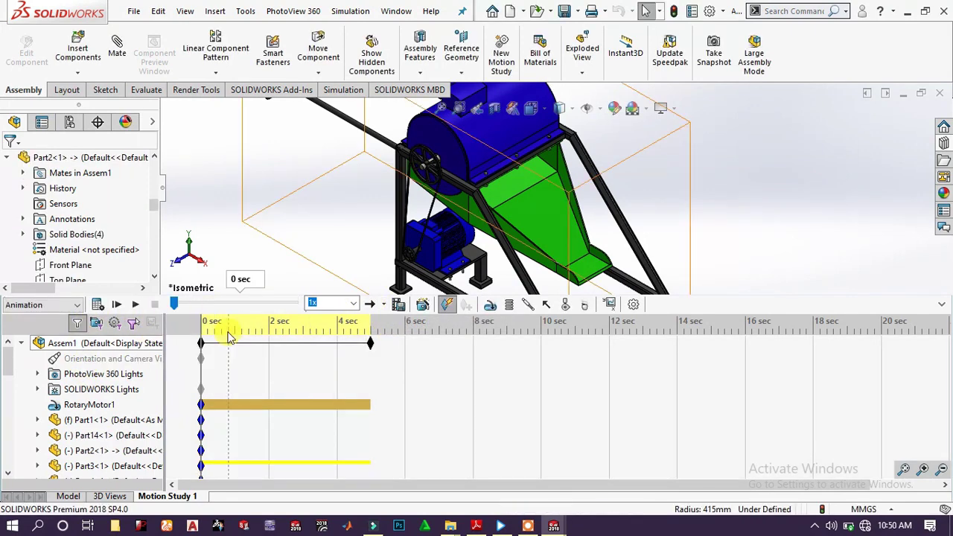
# - At 2 sec, change the blue cover's (Part2) transparency, then scrub the timeline to preview the fade
pyautogui.click(206, 328)
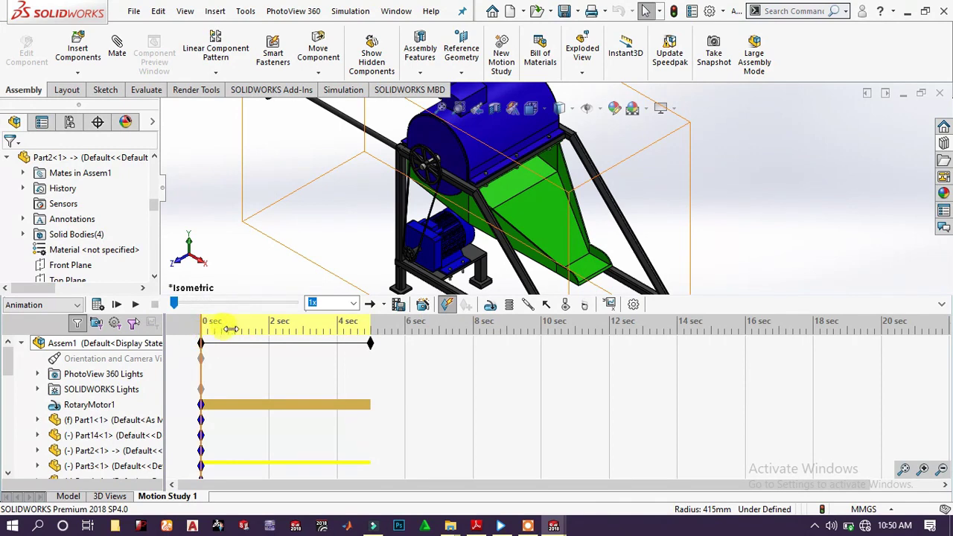
pyautogui.moveTo(264, 331); pyautogui.dragTo(269, 332)
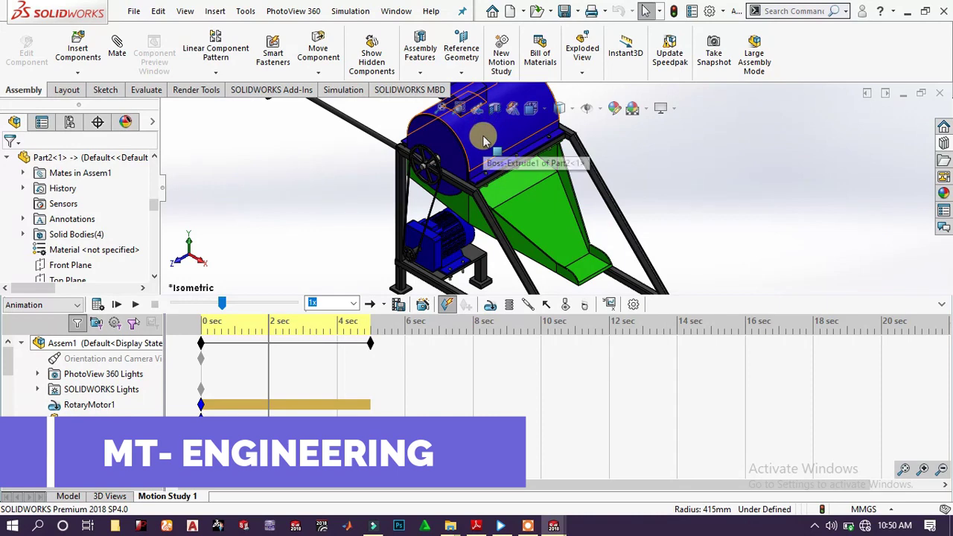
pyautogui.click(123, 345)
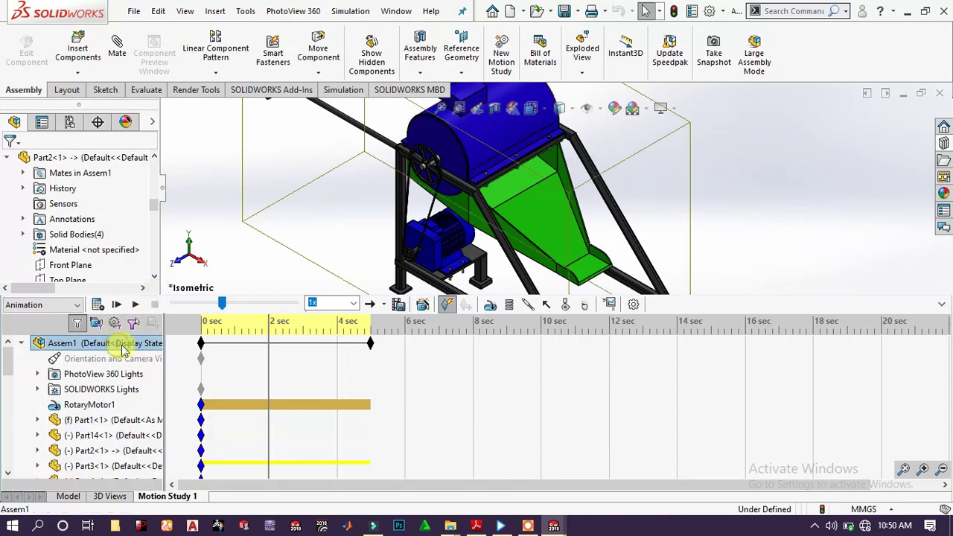
pyautogui.click(507, 146)
pyautogui.rightClick(506, 146)
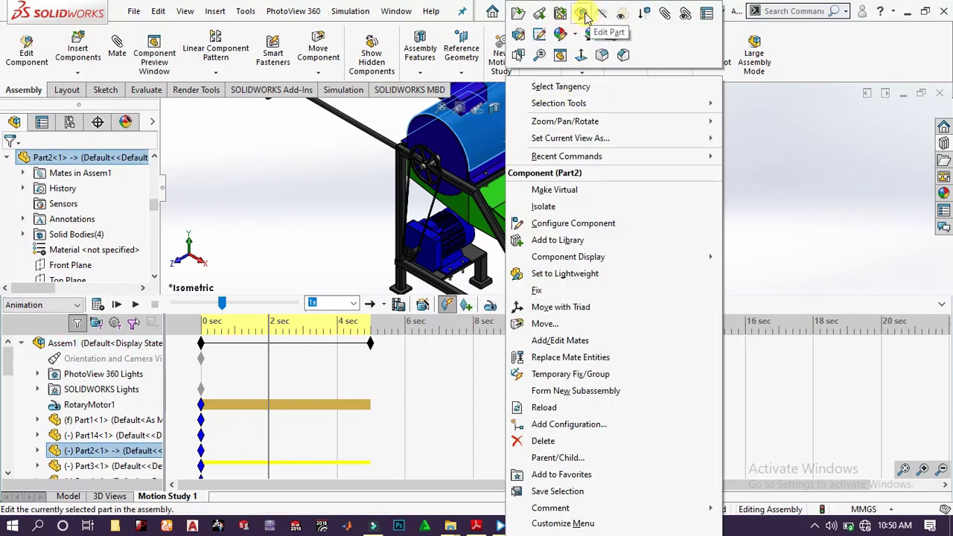
pyautogui.click(623, 15)
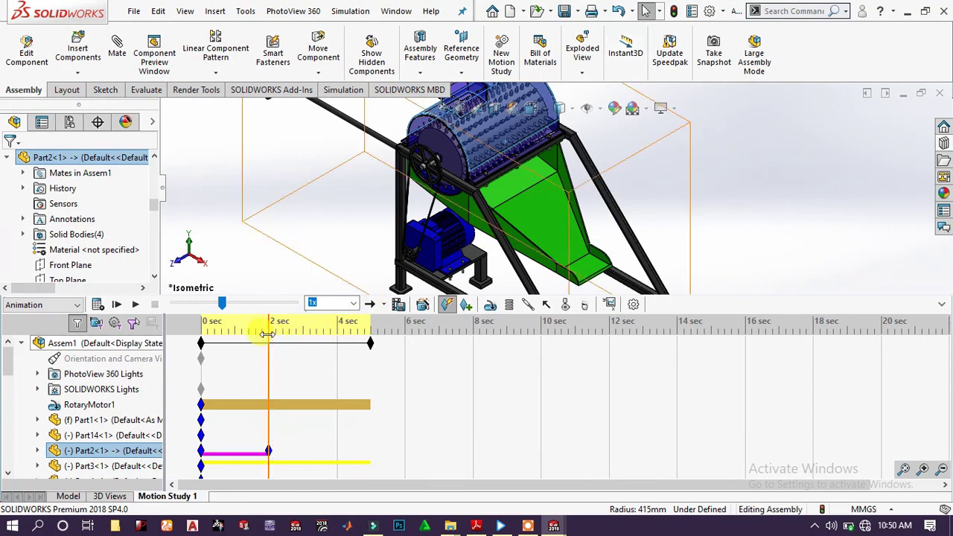
pyautogui.moveTo(280, 330); pyautogui.dragTo(415, 338)
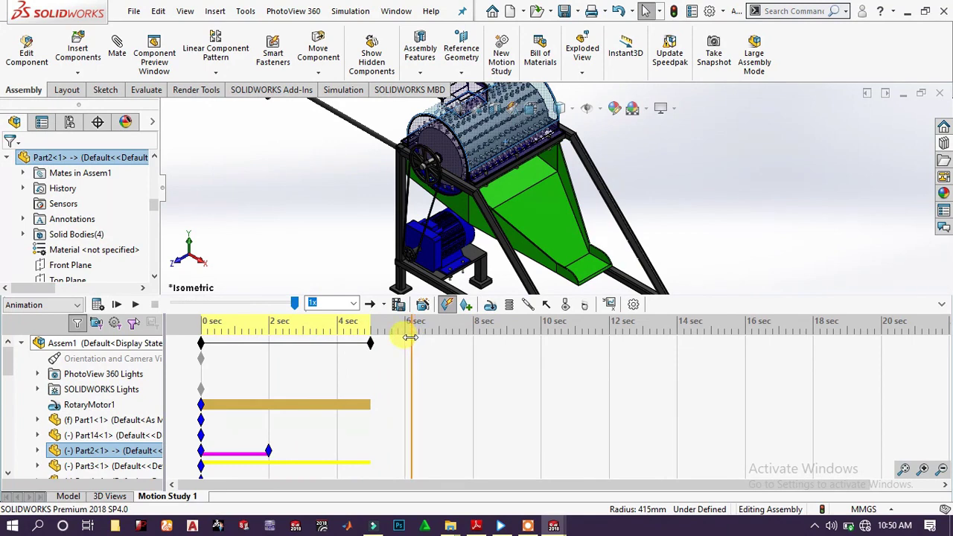
pyautogui.moveTo(408, 338); pyautogui.dragTo(404, 333)
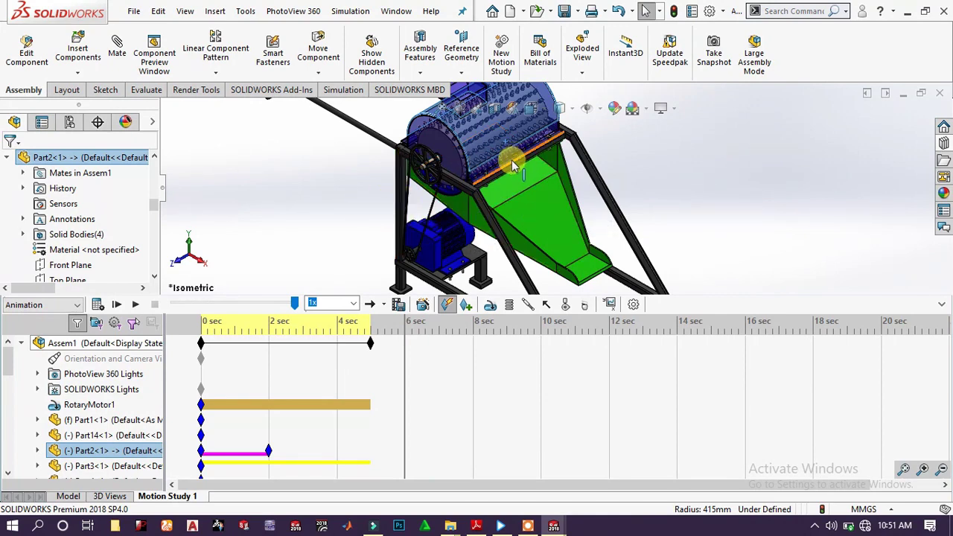
# - Clear the cover selection and turn the crusher to the front view
pyautogui.click(383, 213)
pyautogui.press('space')
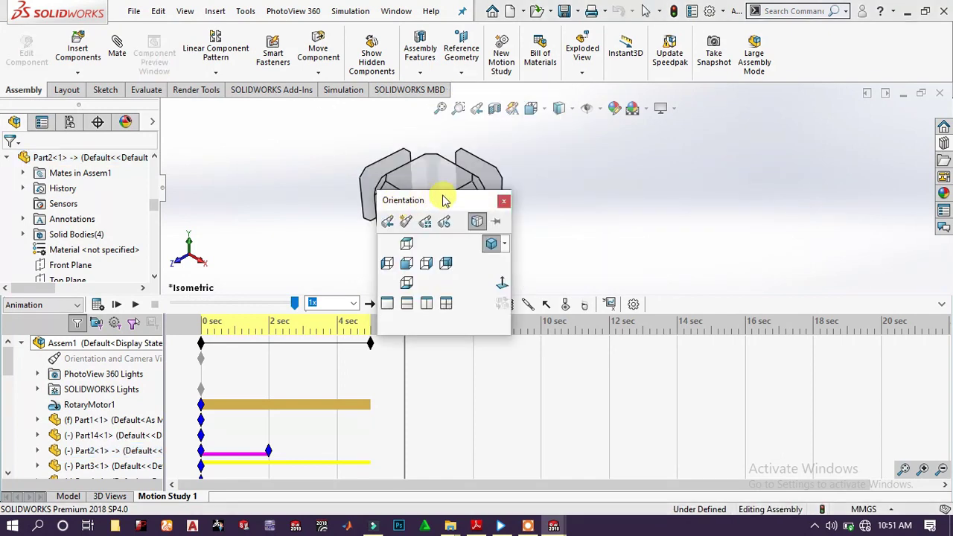
pyautogui.click(404, 262)
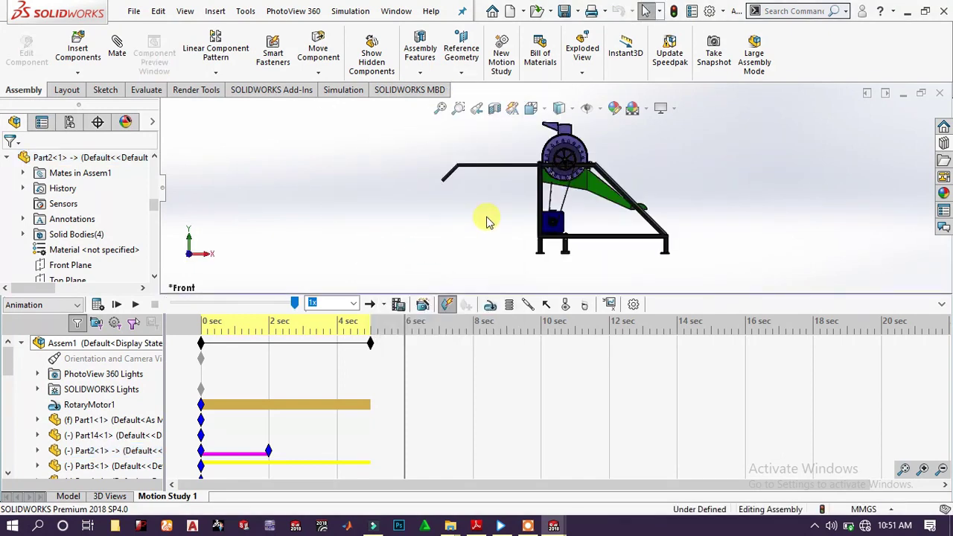
pyautogui.scroll(-3, 618, 182)
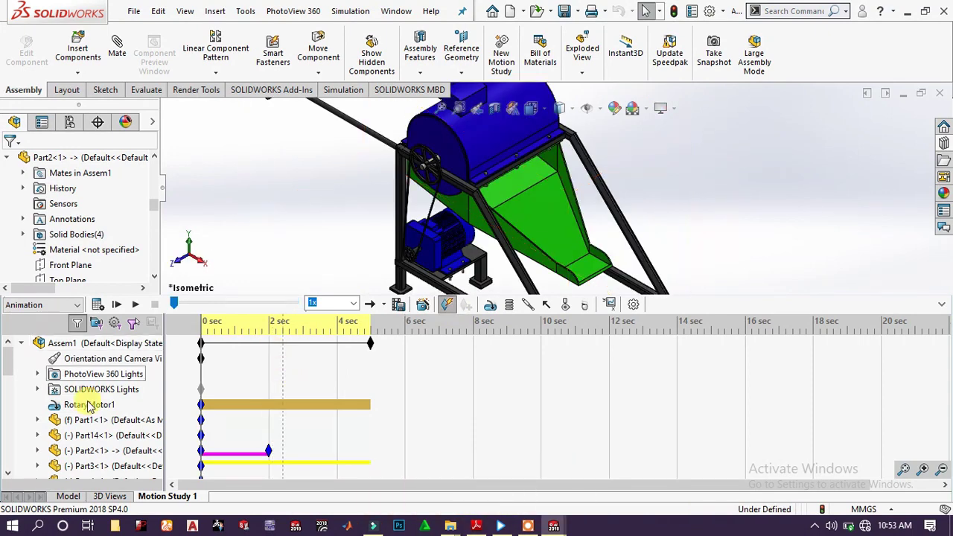
# - Toggle View Key Creation on Orientation and Camera Views, then move the time bar to 8 sec
pyautogui.rightClick(84, 359)
pyautogui.click(149, 384)
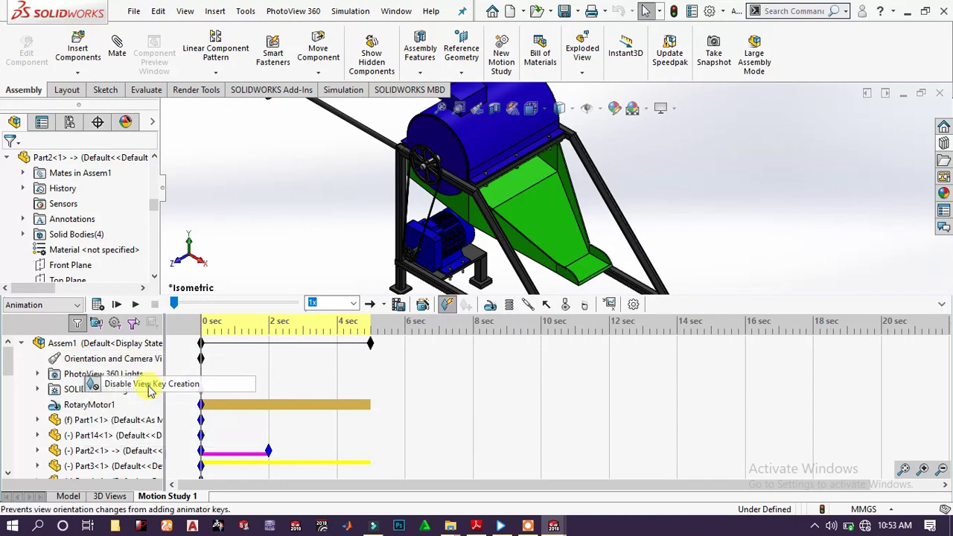
pyautogui.click(207, 374)
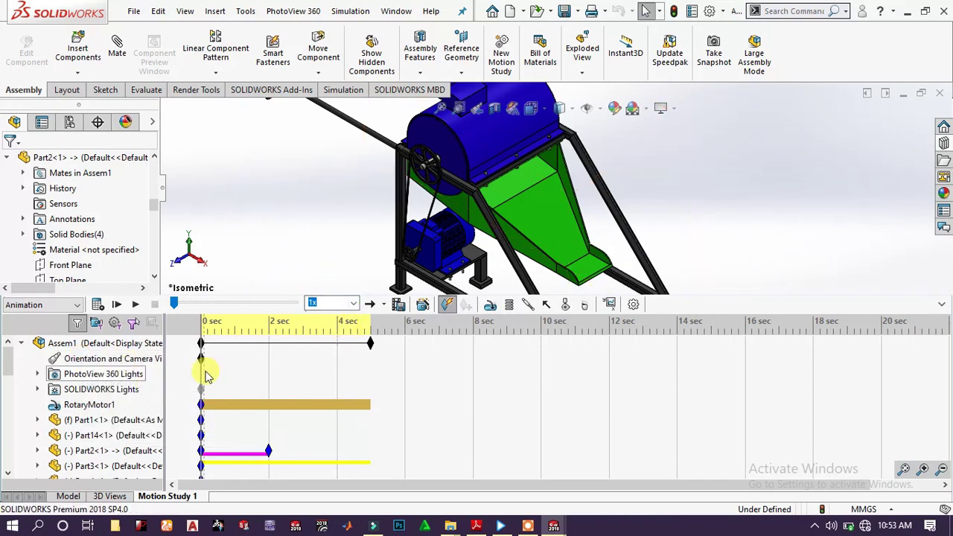
pyautogui.moveTo(214, 370); pyautogui.dragTo(474, 339)
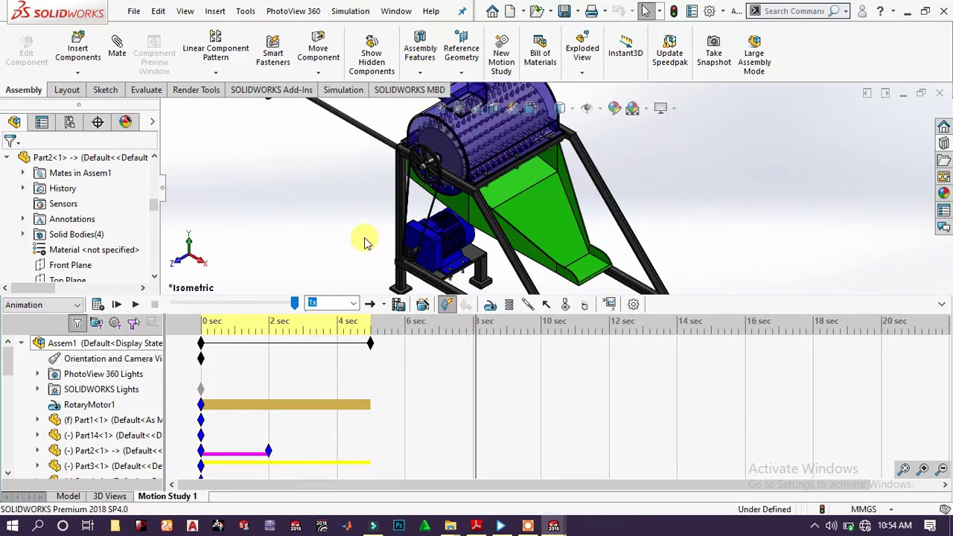
# - Add a right-view camera key at 8 sec and move the time bar toward 12 sec
pyautogui.press('space')
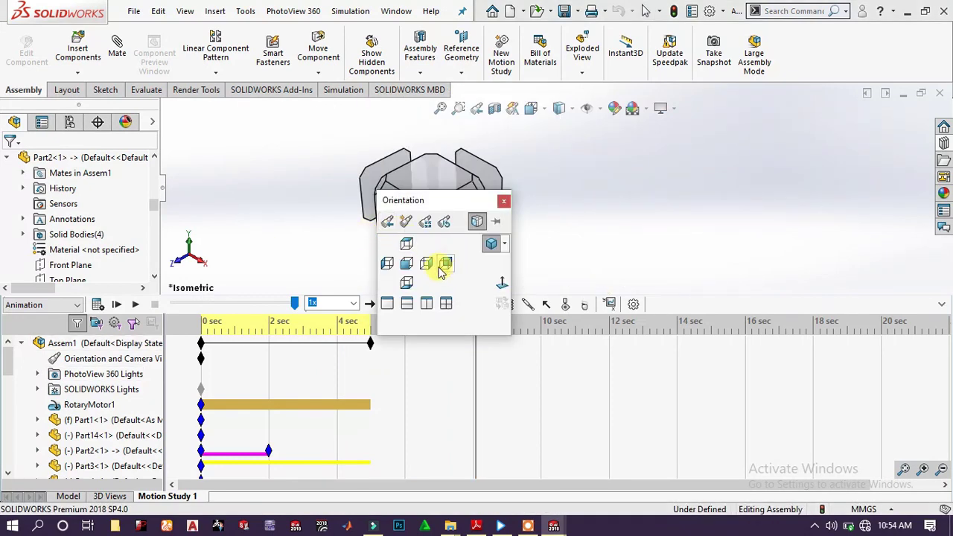
pyautogui.click(444, 264)
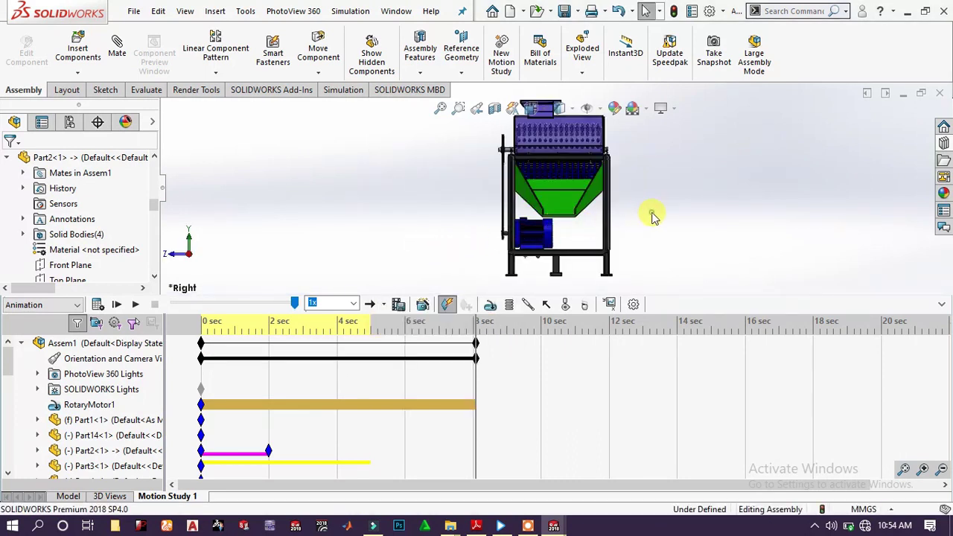
pyautogui.click(485, 360)
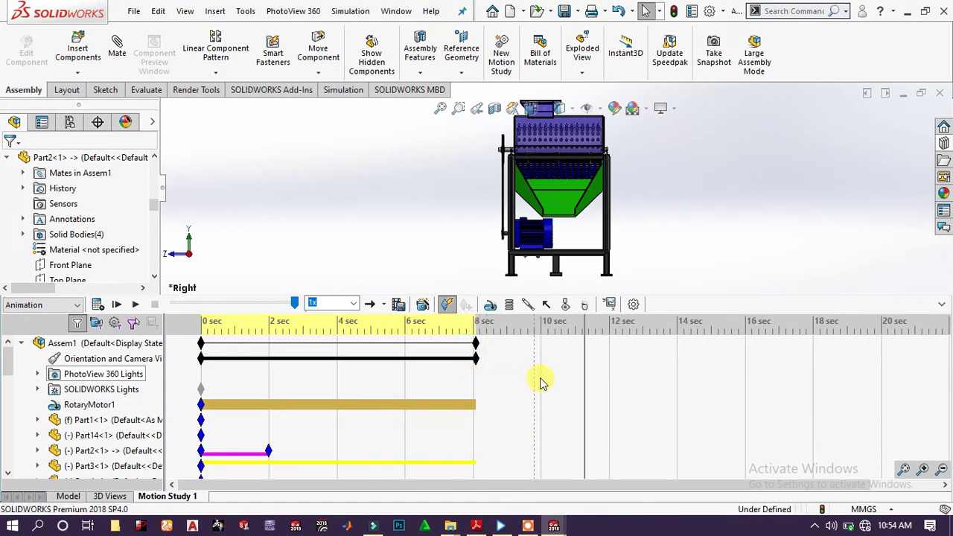
pyautogui.moveTo(586, 365); pyautogui.dragTo(610, 357)
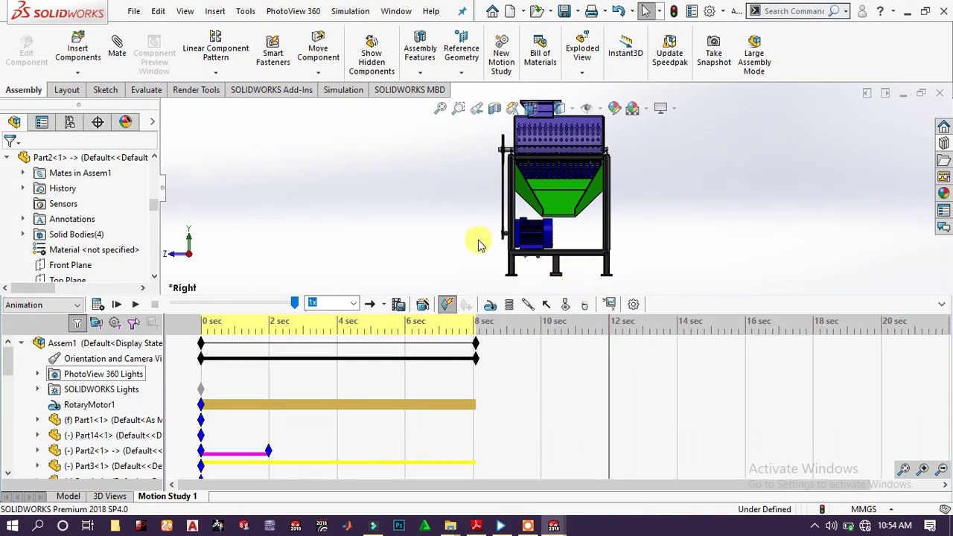
# - Key the top view at 12 sec and move the time bar to 16 sec
pyautogui.click(431, 242)
pyautogui.press('space')
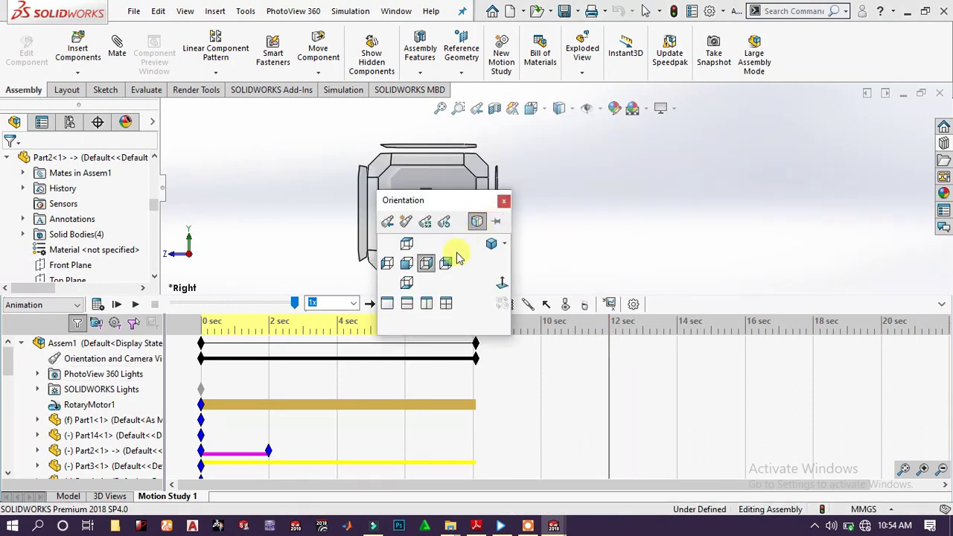
pyautogui.click(408, 246)
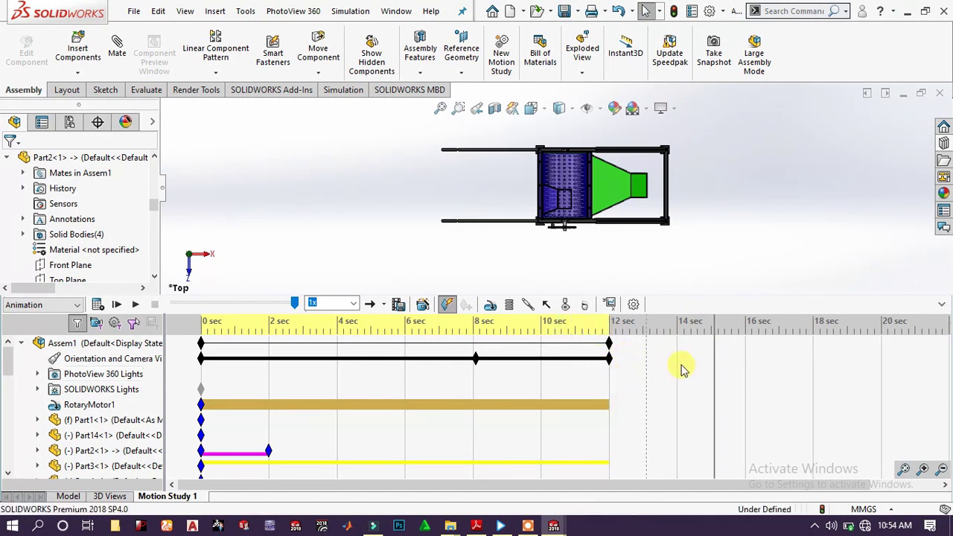
pyautogui.moveTo(715, 355); pyautogui.dragTo(745, 347)
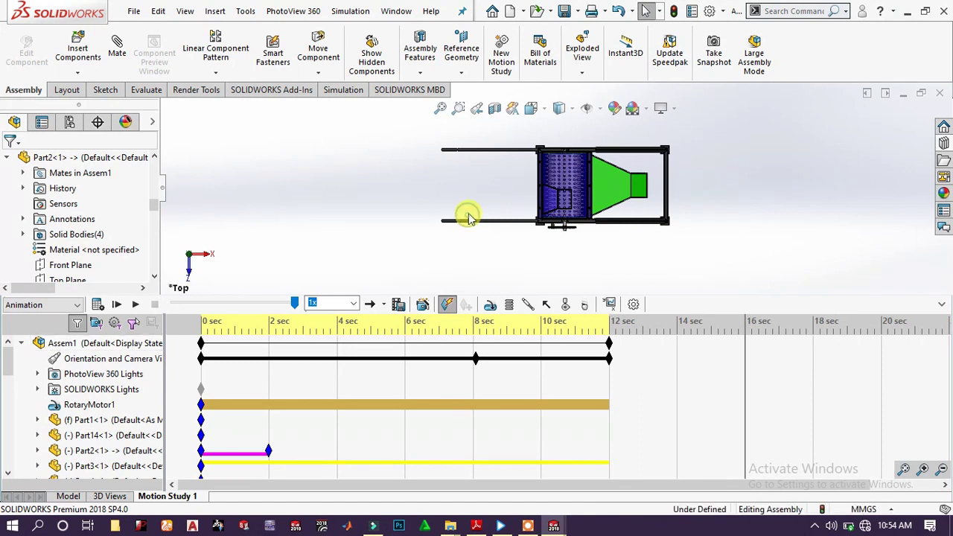
pyautogui.press('space')
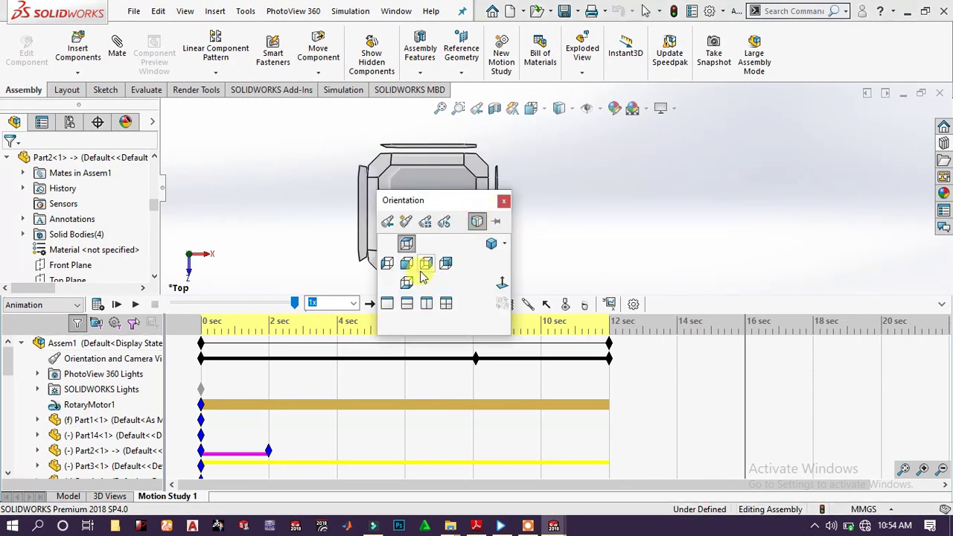
# - Set the 16 sec key to the isometric view showing the whole crusher
pyautogui.click(493, 244)
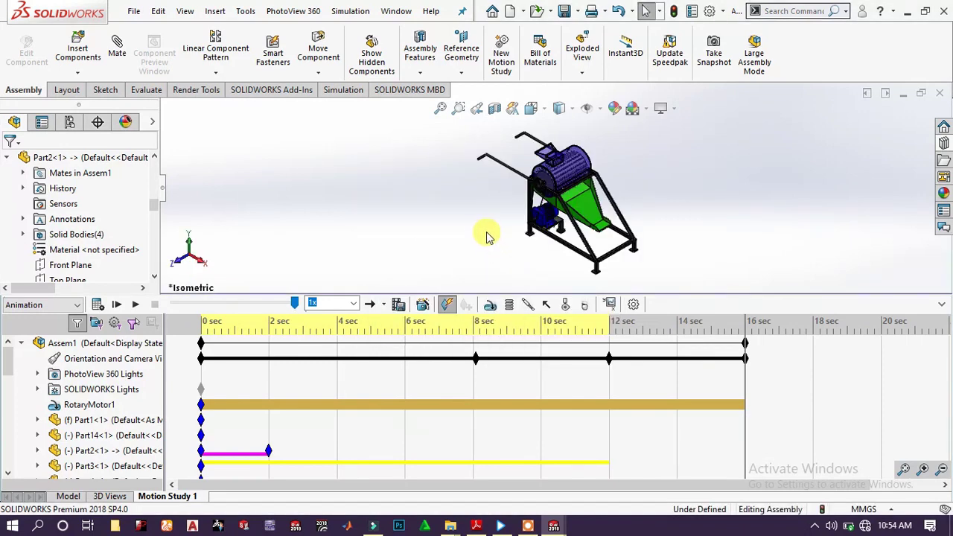
pyautogui.press('space')
pyautogui.click(505, 244)
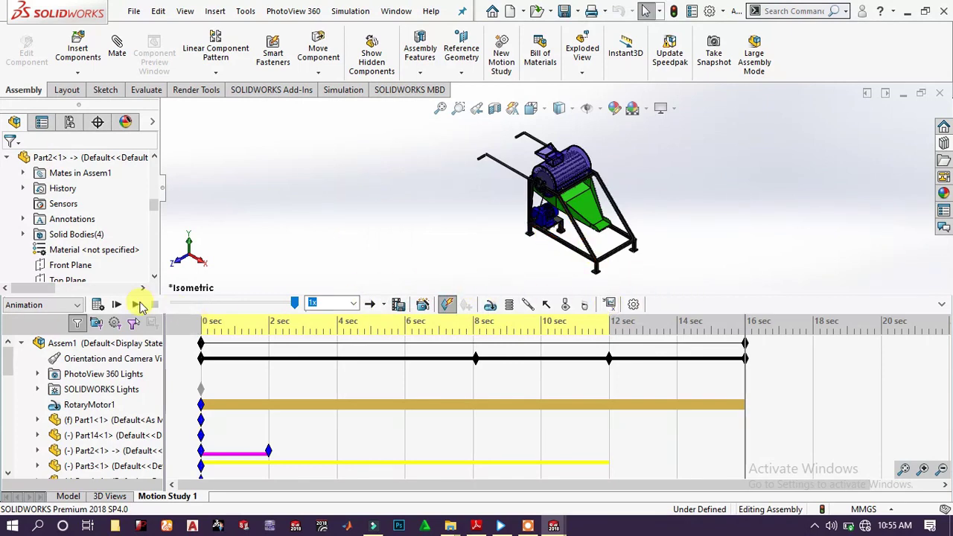
# - Play the motion study, collapse the MotionManager timeline, and replay it from the start
pyautogui.click(141, 305)
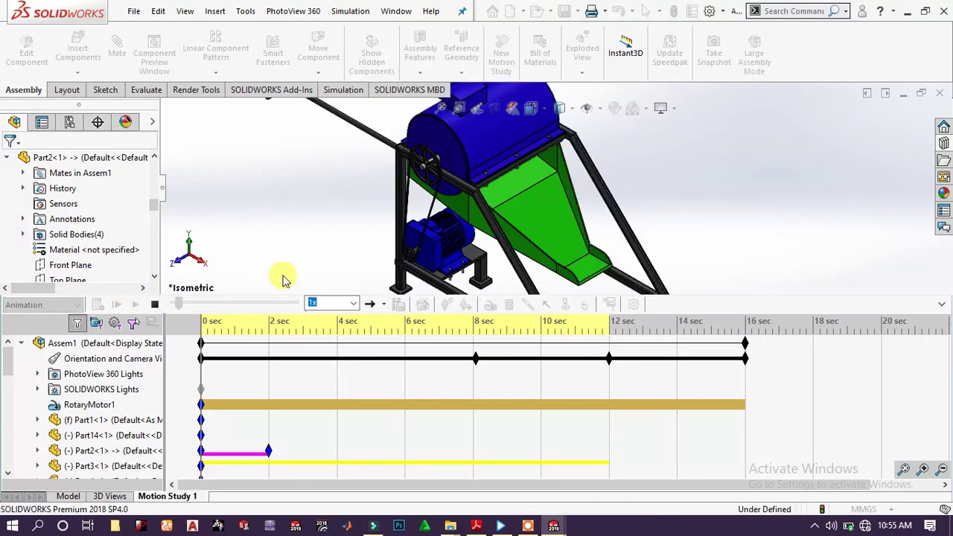
pyautogui.click(938, 305)
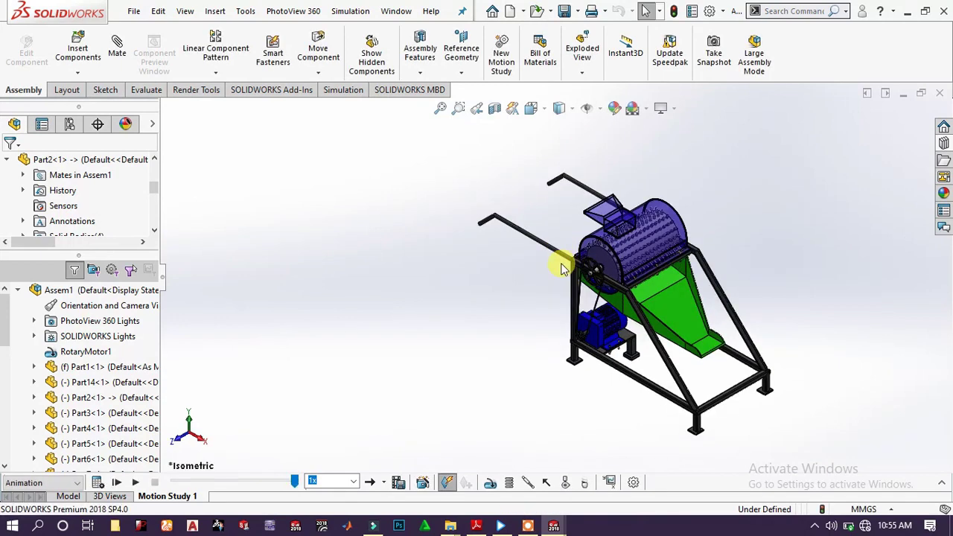
pyautogui.click(136, 484)
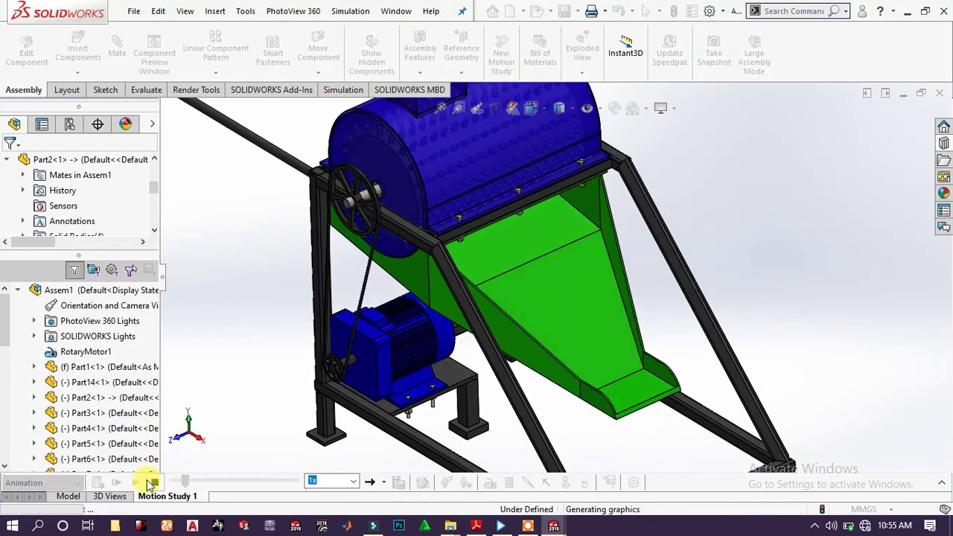